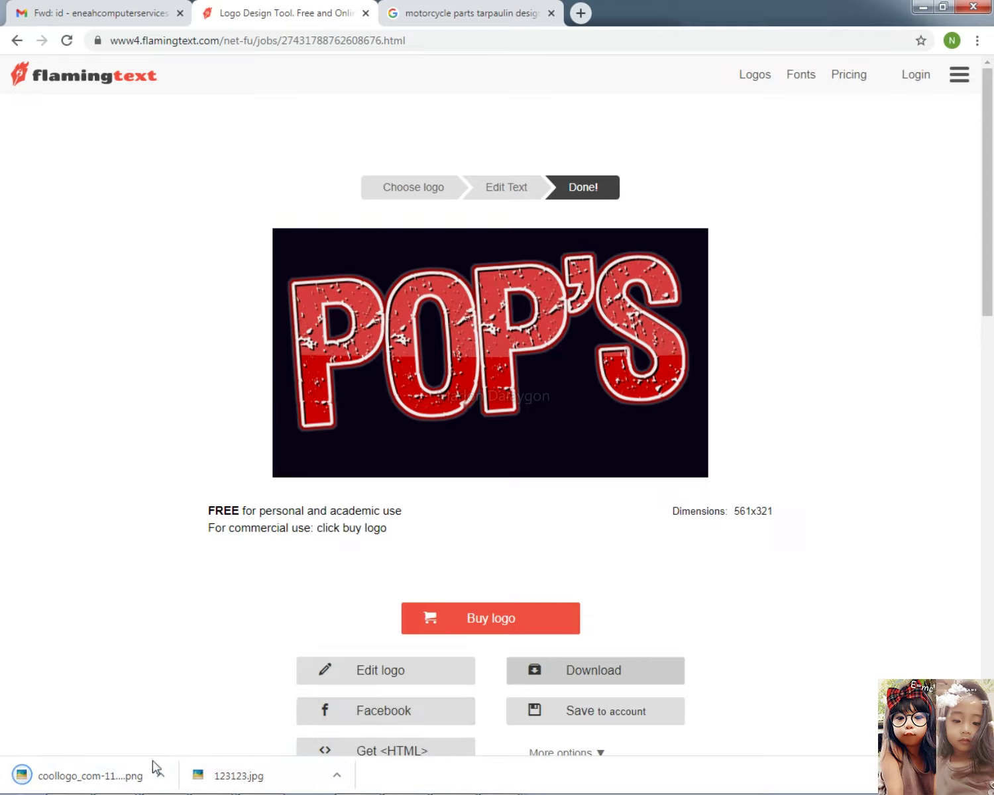
# - Drop the downloaded POP'S coollogo PNG from Chrome onto the Photoshop banner canvas
pyautogui.moveTo(50, 775); pyautogui.dragTo(459, 471)
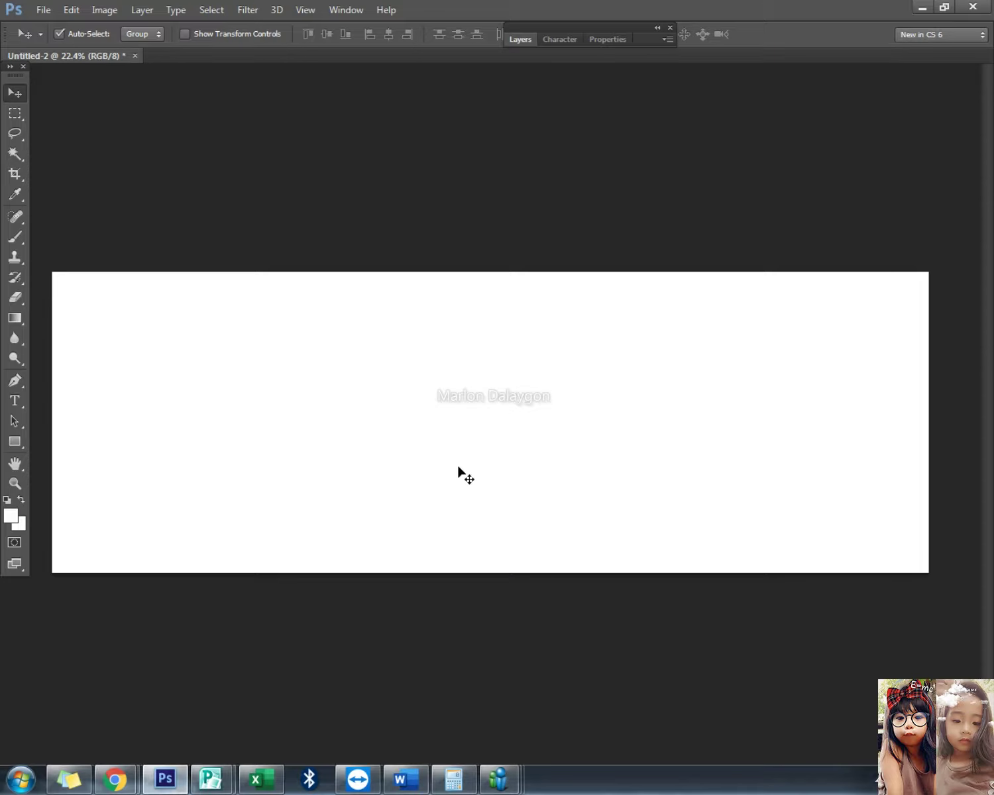
pyautogui.moveTo(491, 396); pyautogui.dragTo(197, 429)
# - Scale the placed POP'S logo to about 351%, position it upper-left, and commit
pyautogui.hotkey('ctrl', 'z')
pyautogui.moveTo(523, 411); pyautogui.dragTo(544, 383)
pyautogui.moveTo(419, 435)
pyautogui.mouseDown()
pyautogui.moveTo(430, 400)
pyautogui.moveTo(415, 411)
pyautogui.mouseUp()
pyautogui.moveTo(501, 542); pyautogui.dragTo(393, 521)
pyautogui.moveTo(267, 373); pyautogui.dragTo(261, 369)
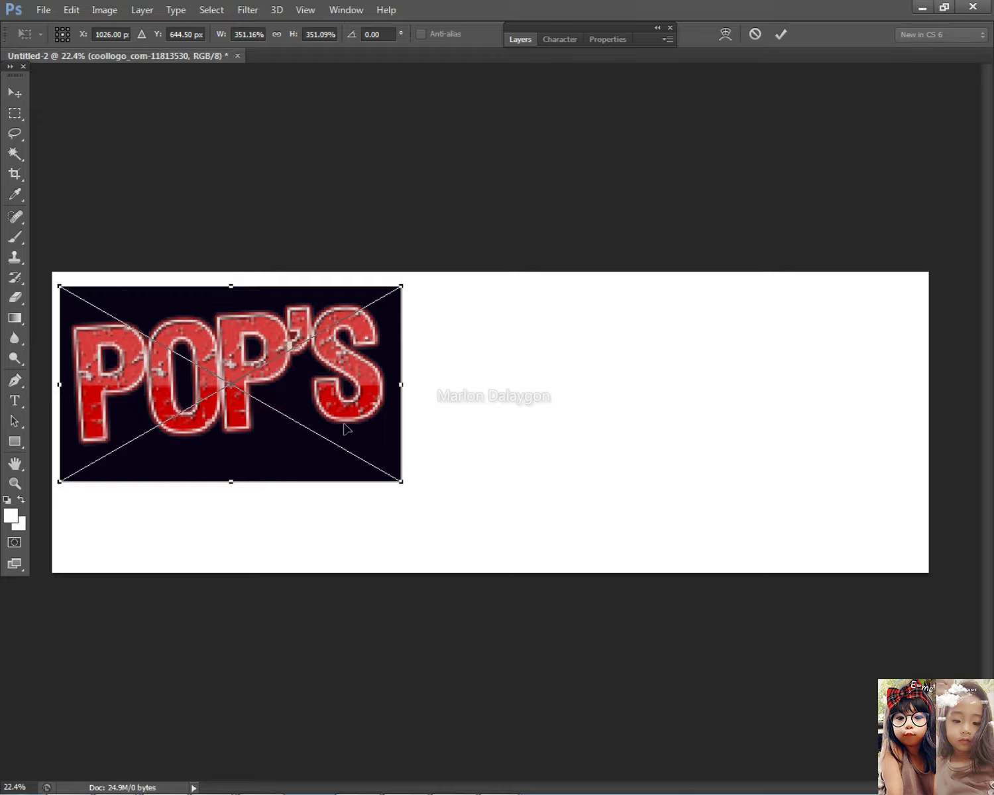
pyautogui.moveTo(346, 416)
pyautogui.mouseDown()
pyautogui.moveTo(361, 418)
pyautogui.moveTo(352, 416)
pyautogui.mouseUp()
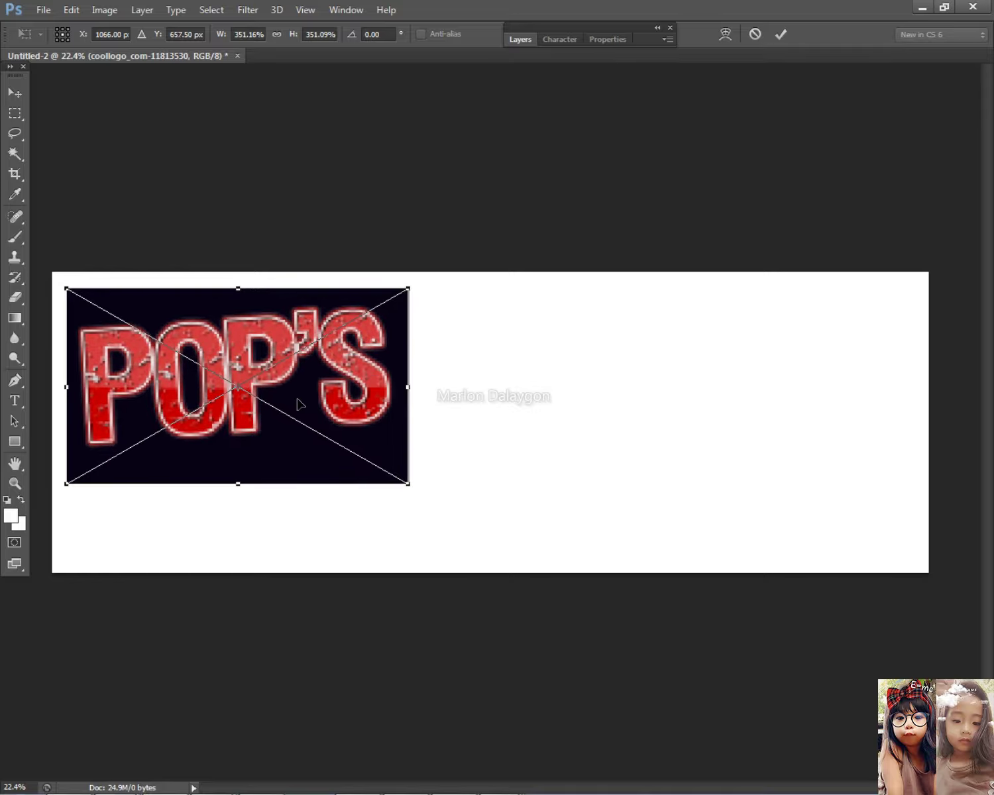
pyautogui.press('Return')
pyautogui.click(15, 299)
# - With the Magic Eraser, rasterize the logo and erase its black background
pyautogui.rightClick(14, 299)
pyautogui.click(46, 324)
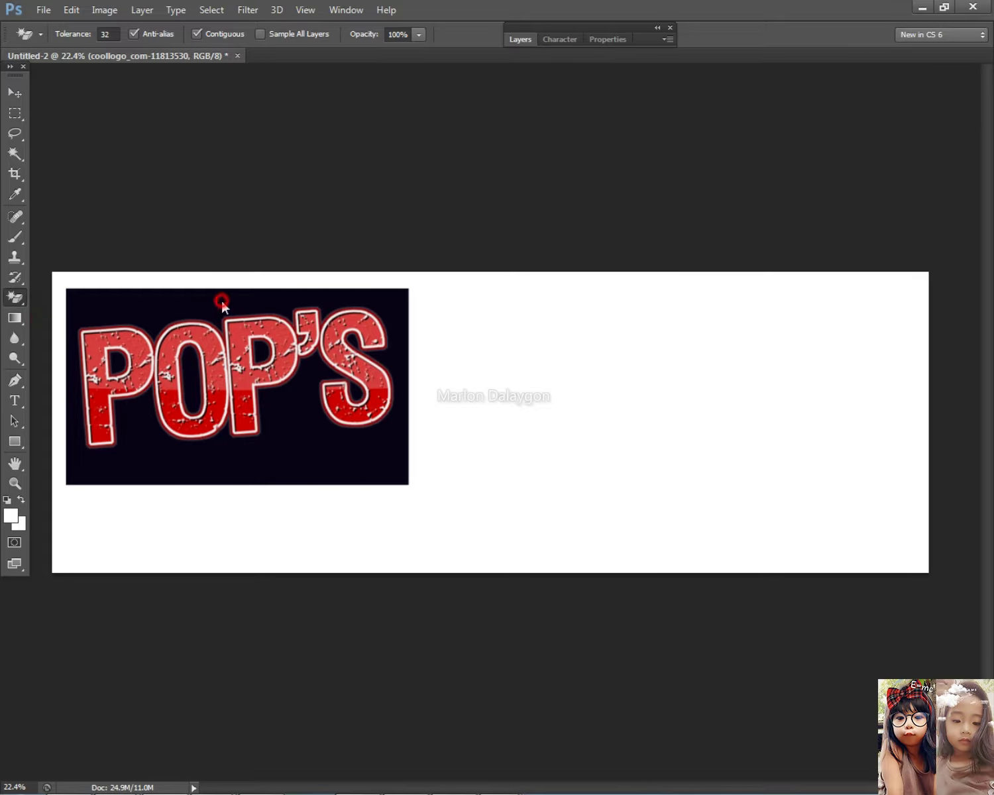
pyautogui.click(221, 296)
pyautogui.click(505, 314)
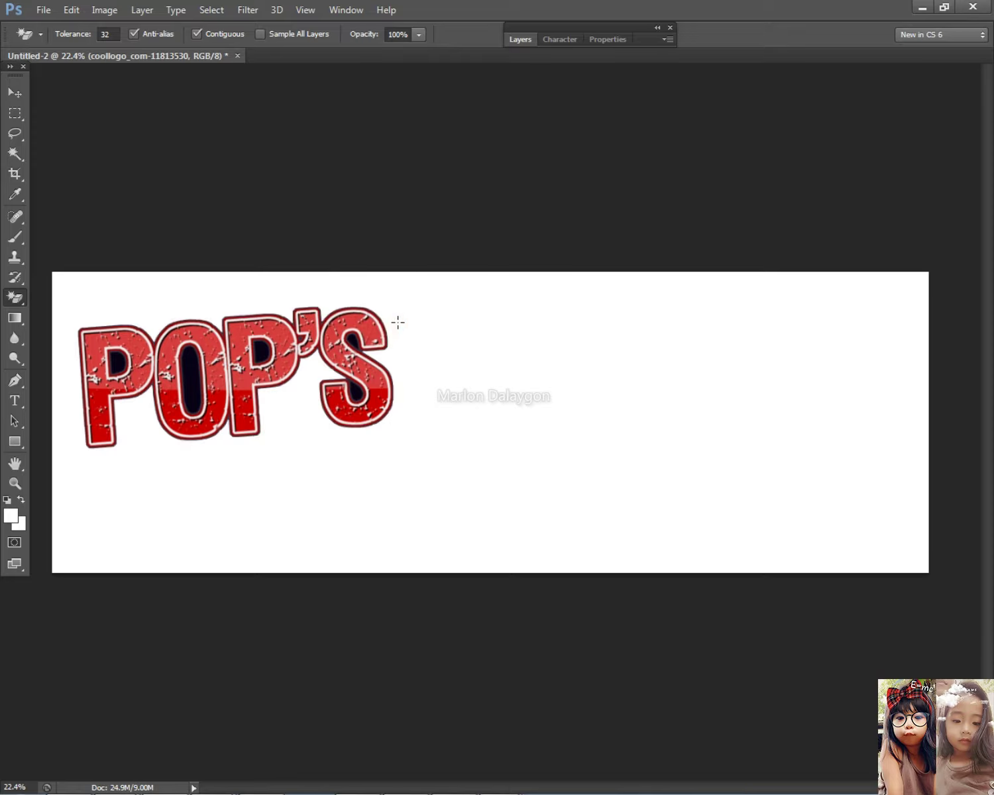
# - Erase the black fills inside the O, both P's and the S, undoing an outline slip
pyautogui.click(192, 370)
pyautogui.scroll(3, 133, 351)
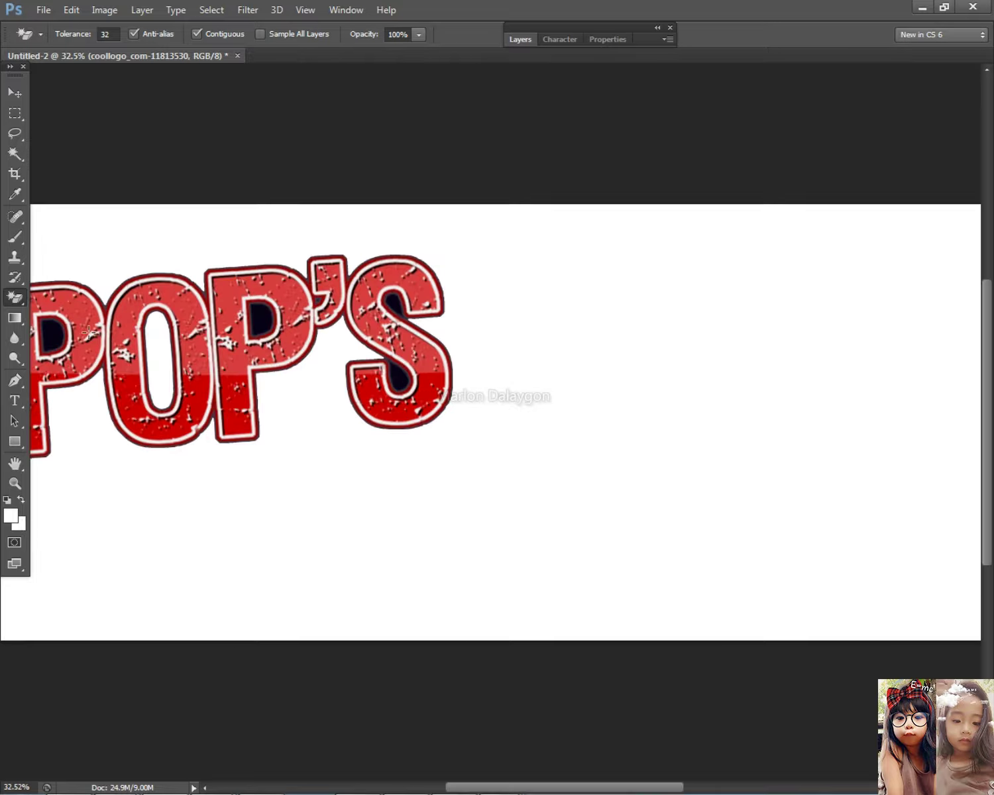
pyautogui.click(53, 326)
pyautogui.click(260, 319)
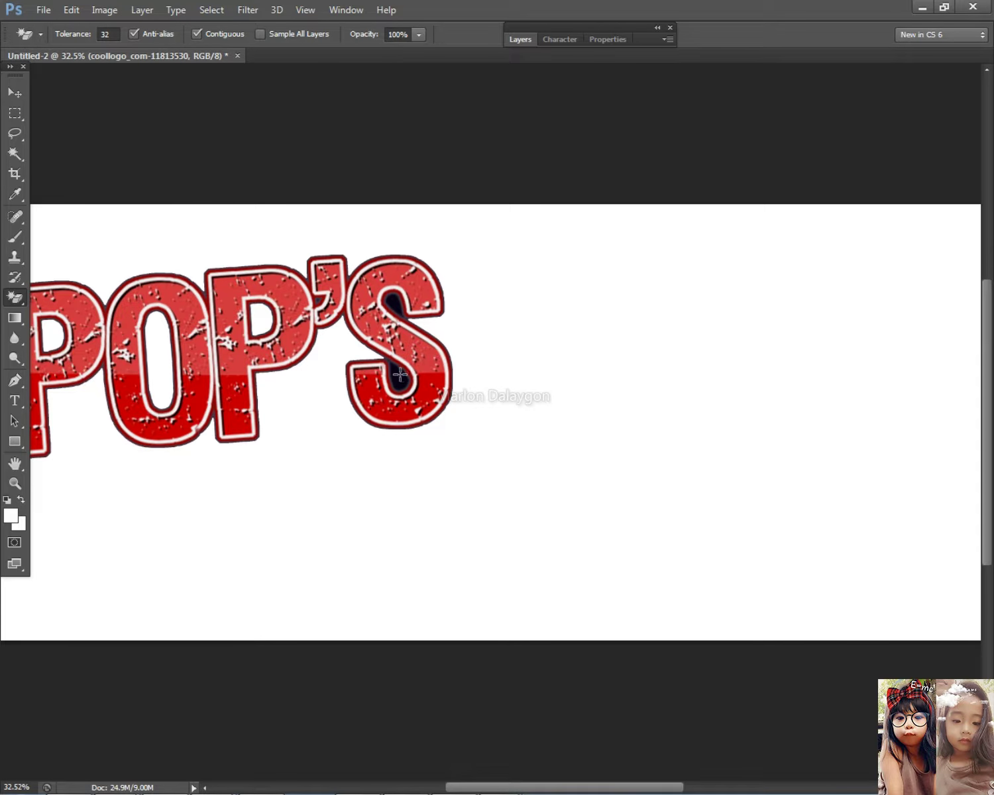
pyautogui.click(444, 333)
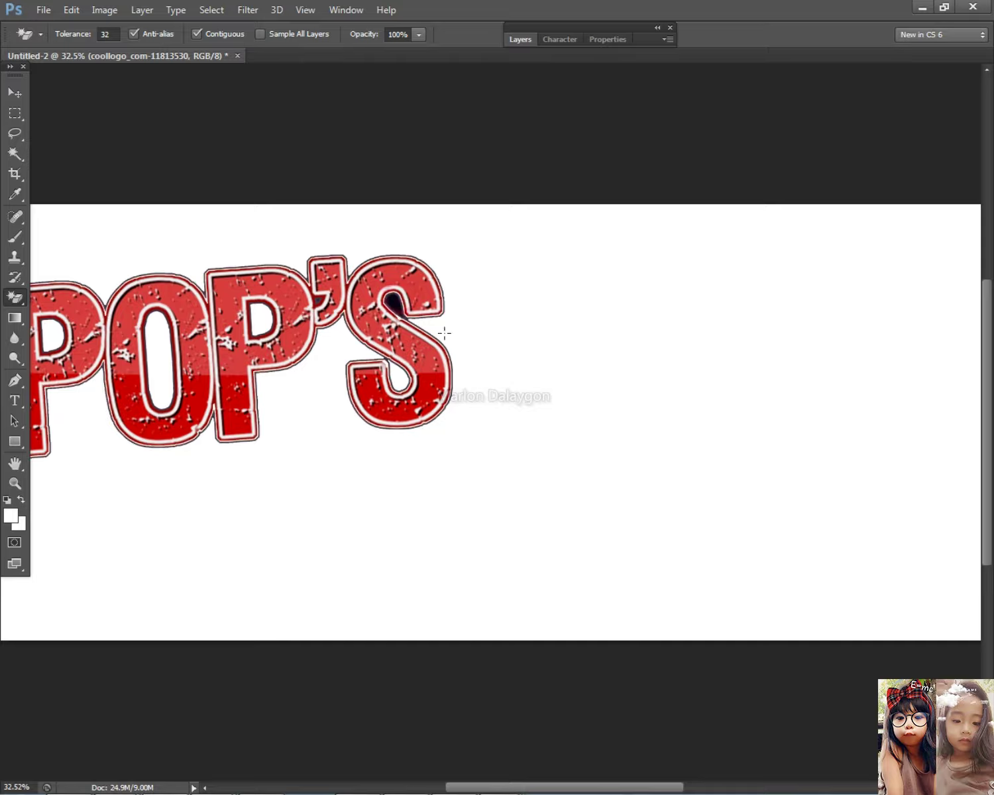
pyautogui.hotkey('ctrl', 'z')
pyautogui.click(392, 301)
pyautogui.scroll(-5, 402, 306)
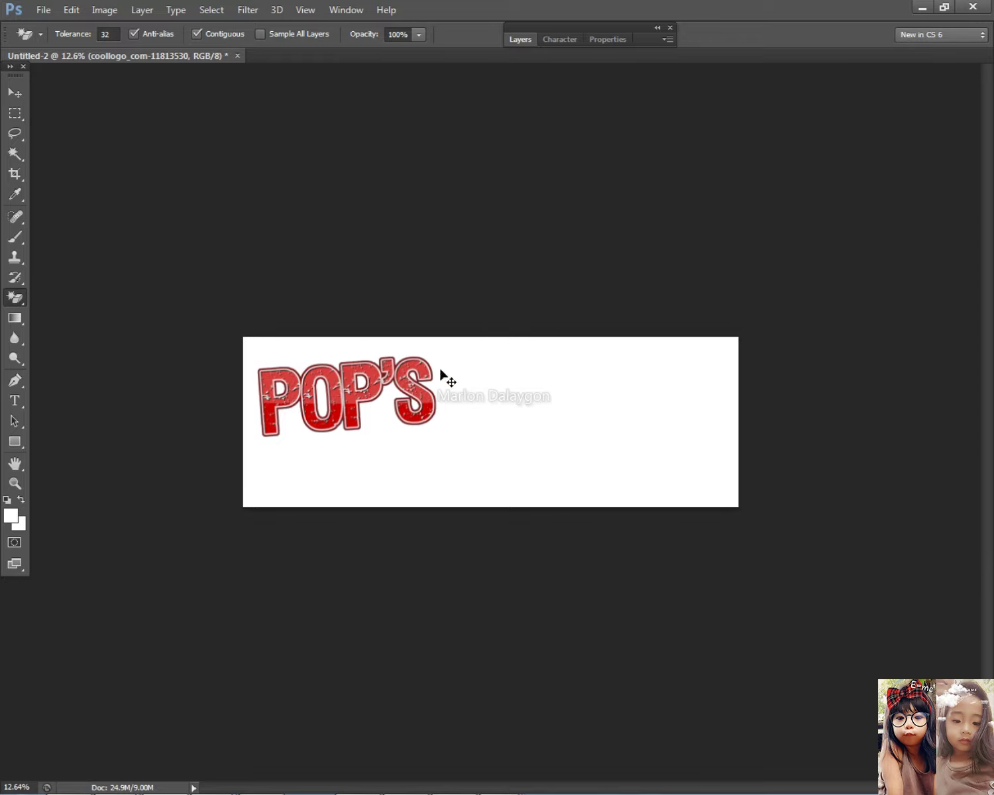
pyautogui.hotkey('ctrl', 't')
# - Rotate the POP'S logo to -3.12° and enlarge it to about 104%
pyautogui.moveTo(466, 358); pyautogui.dragTo(489, 349)
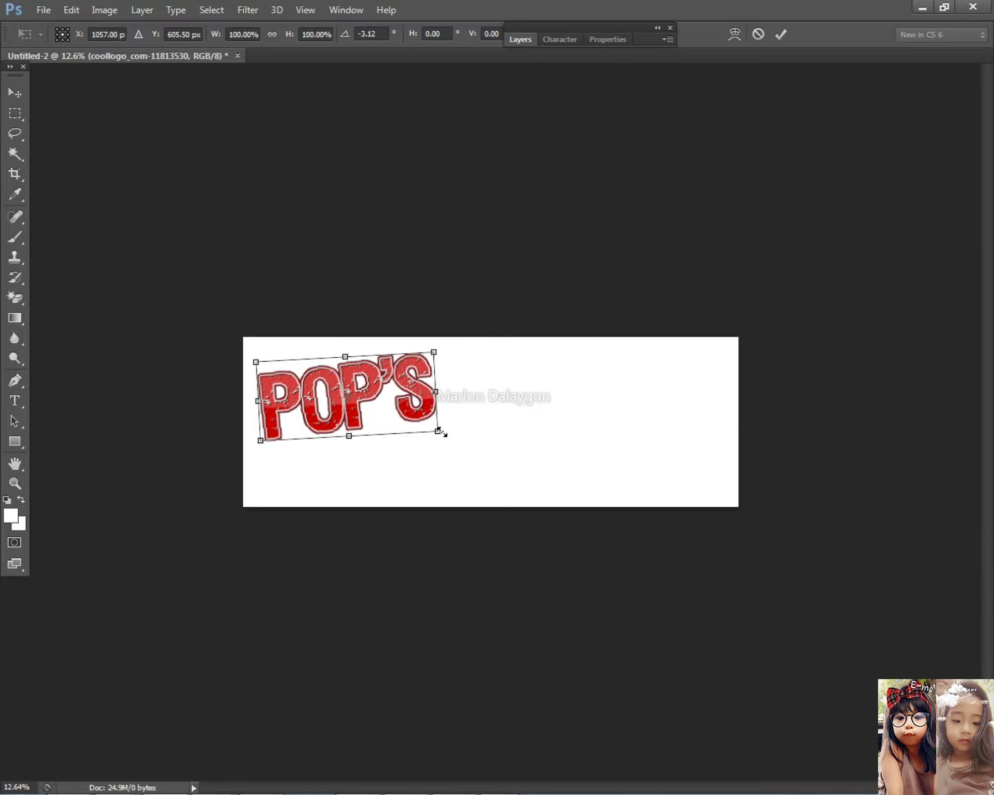
pyautogui.moveTo(436, 433)
pyautogui.mouseDown()
pyautogui.moveTo(454, 452)
pyautogui.moveTo(445, 449)
pyautogui.mouseUp()
pyautogui.press('Return')
pyautogui.scroll(2, 459, 437)
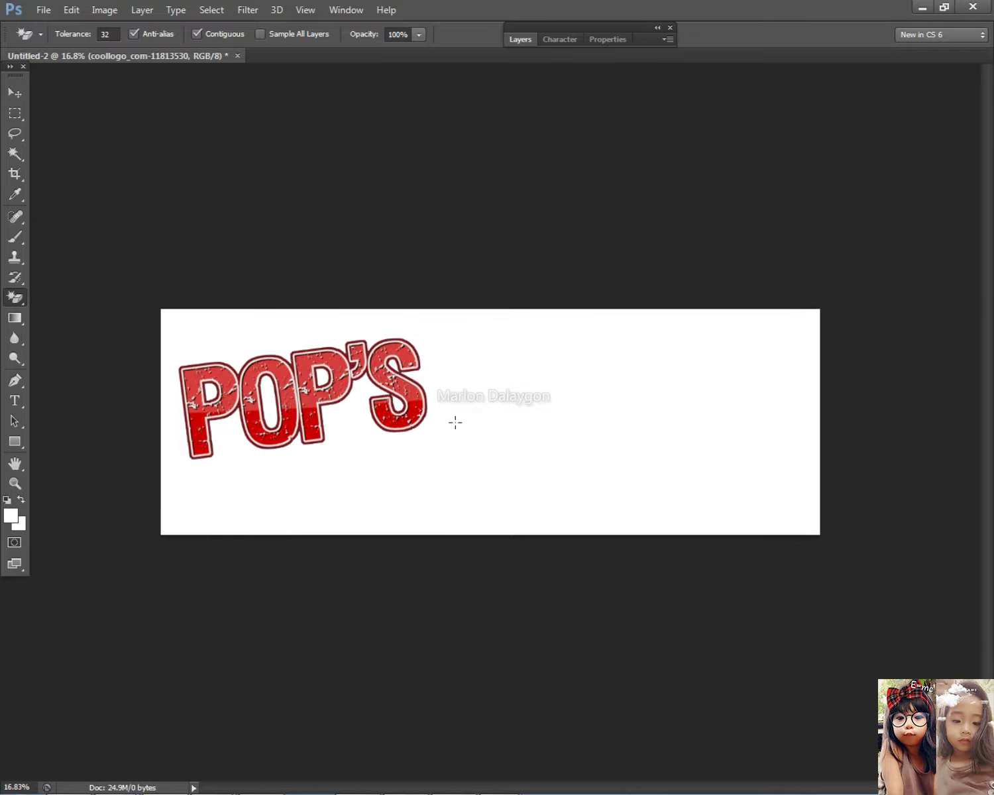
# - Leave the Type tool unused, return to the Move tool, and switch to Chrome
pyautogui.click(15, 400)
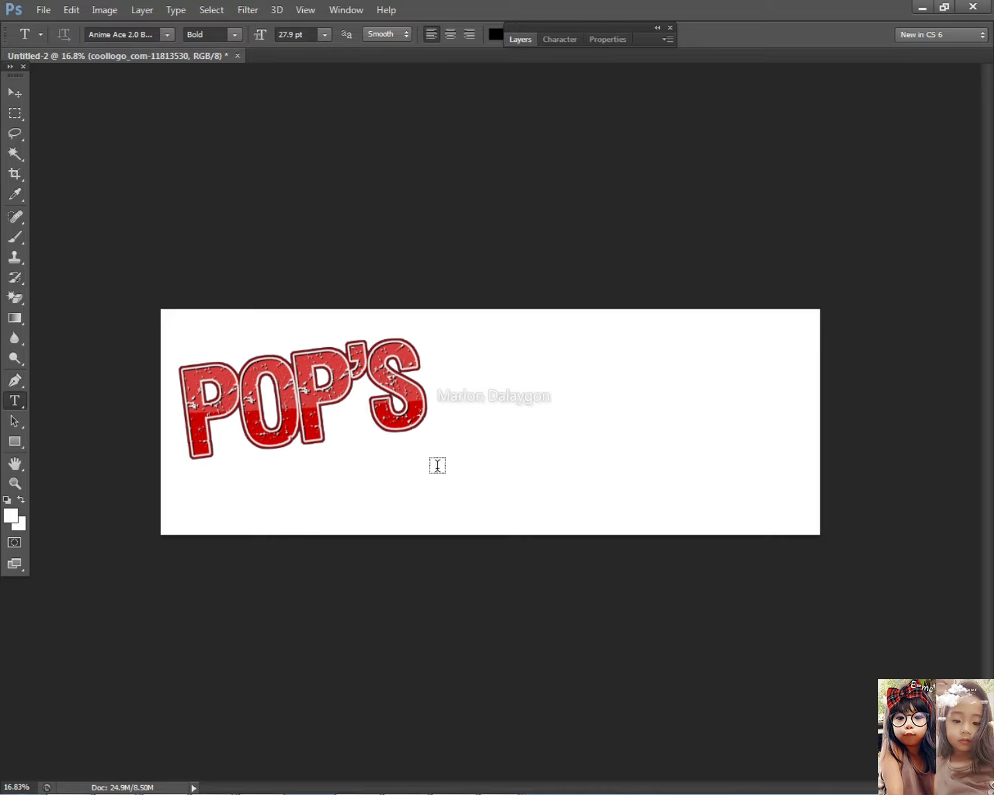
pyautogui.scroll(1, 424, 470)
pyautogui.scroll(-1, 455, 440)
pyautogui.scroll(2, 457, 451)
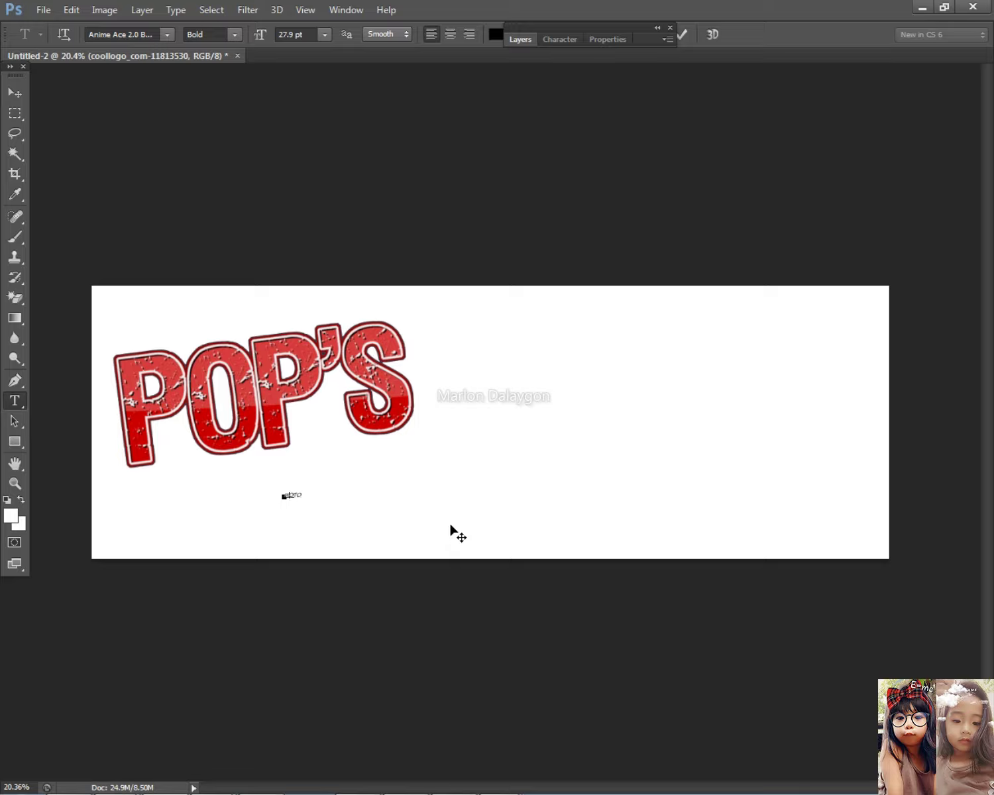
pyautogui.click(14, 93)
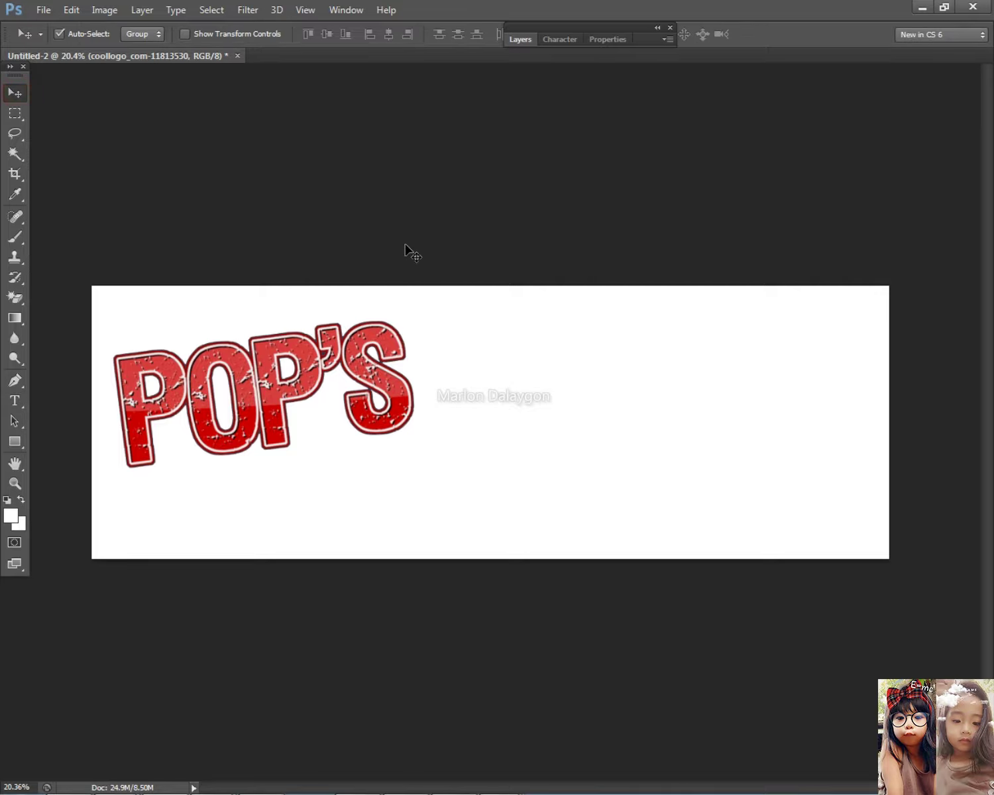
pyautogui.hotkey('alt', 'Tab')
# - Go back to the FlamingText Amped variations and choose the blue-bar style
pyautogui.click(18, 41)
pyautogui.click(25, 46)
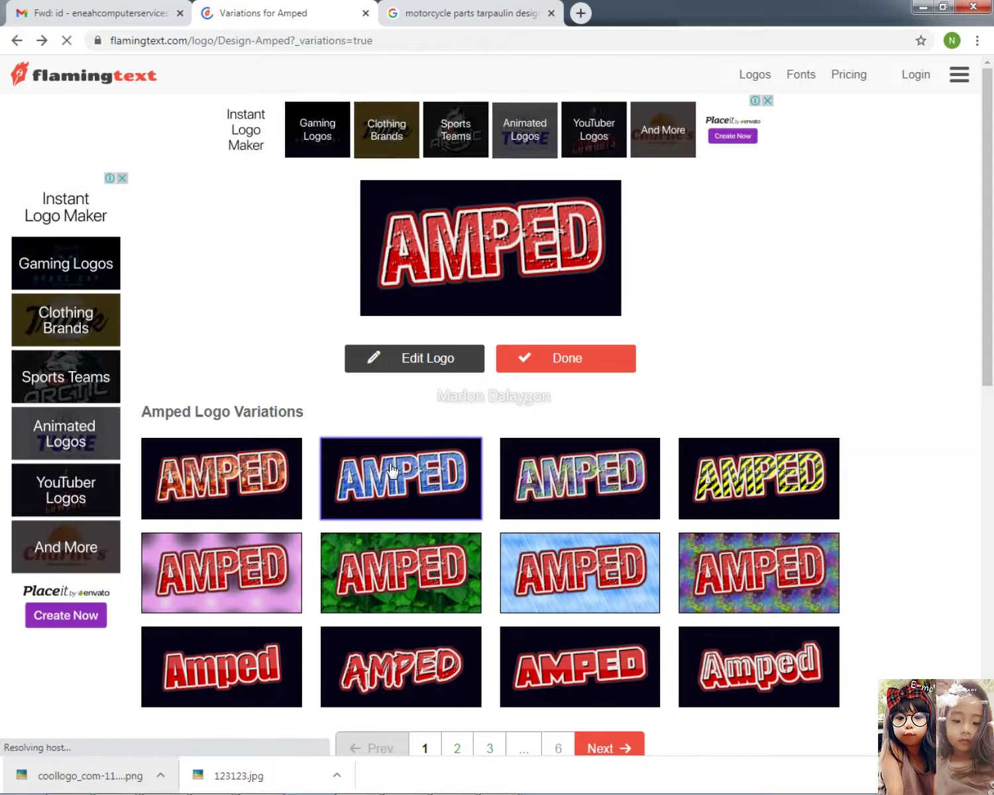
pyautogui.click(392, 469)
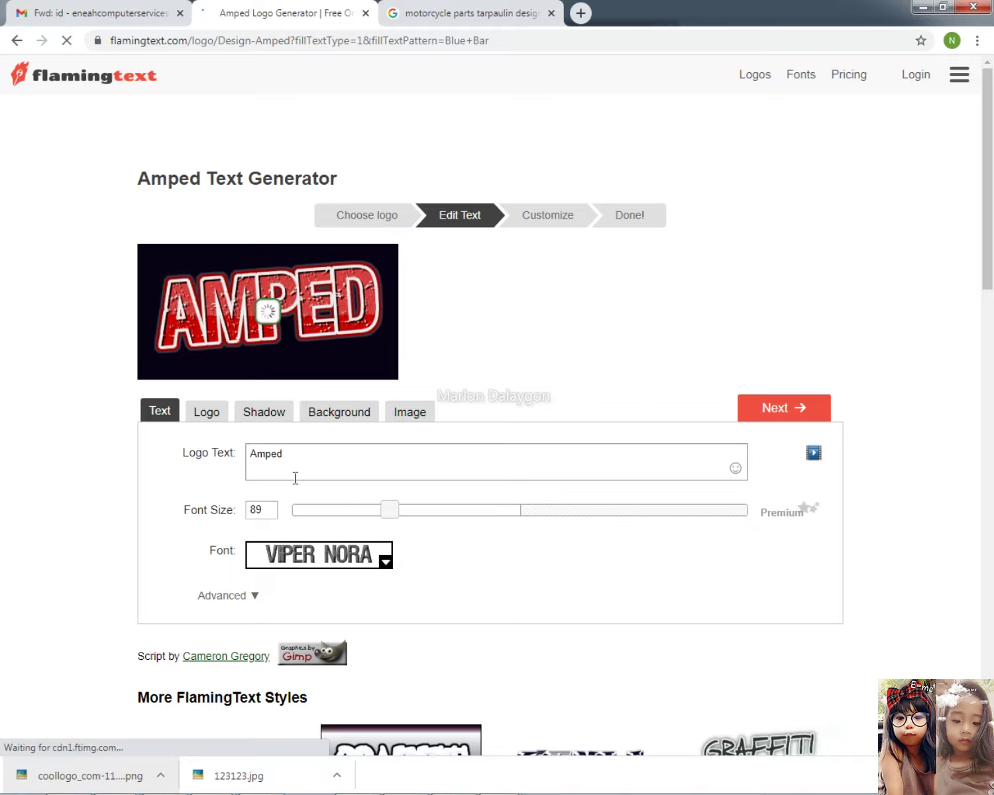
# - Set the logo text to MOTORCLYCLE PARTS at font size 200, generate and download it
pyautogui.moveTo(315, 459); pyautogui.dragTo(155, 452)
pyautogui.write('mpt')
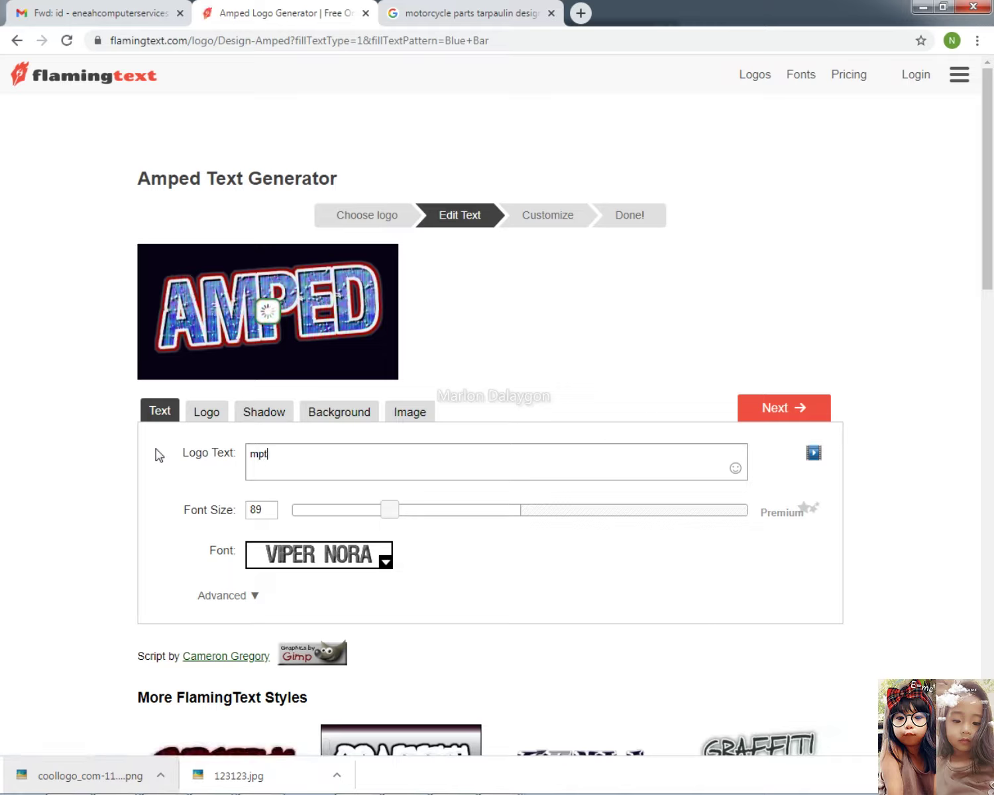
pyautogui.write('MOTORCL')
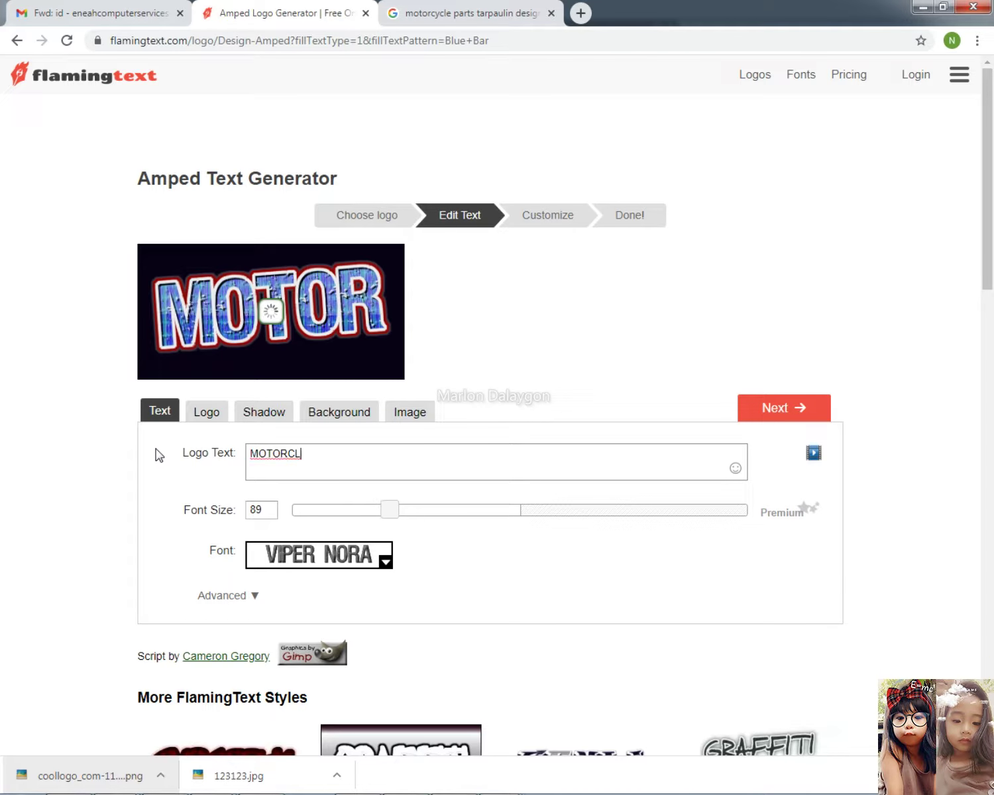
pyautogui.write('ECLUYCLE')
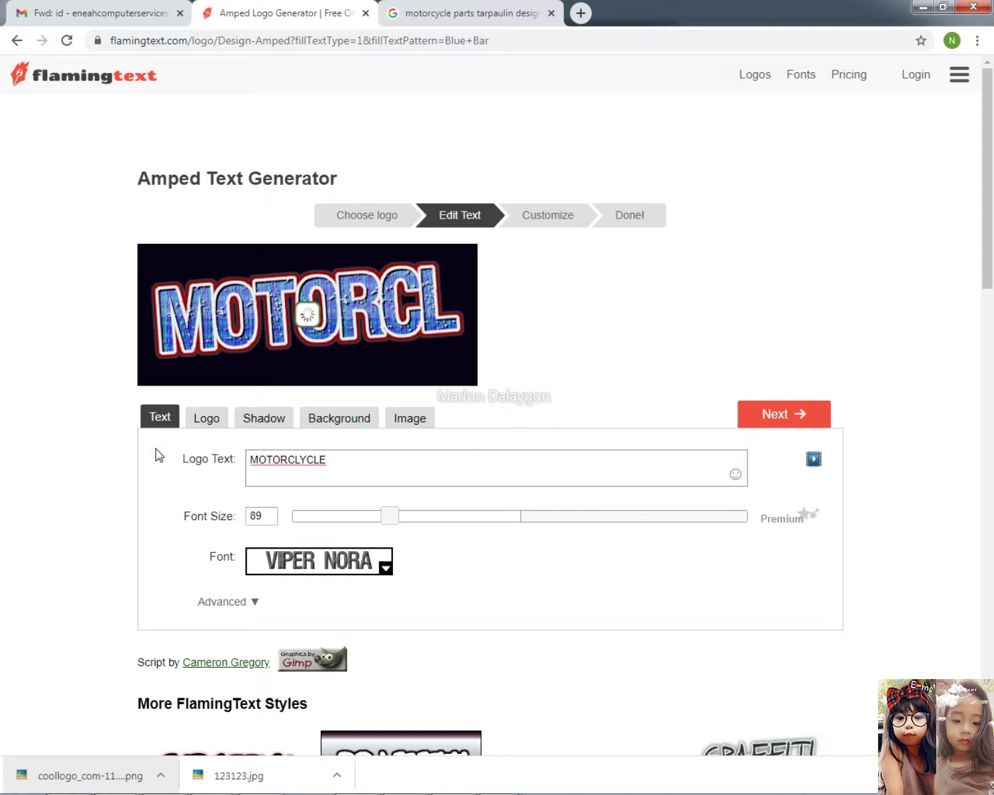
pyautogui.write(' PARTS')
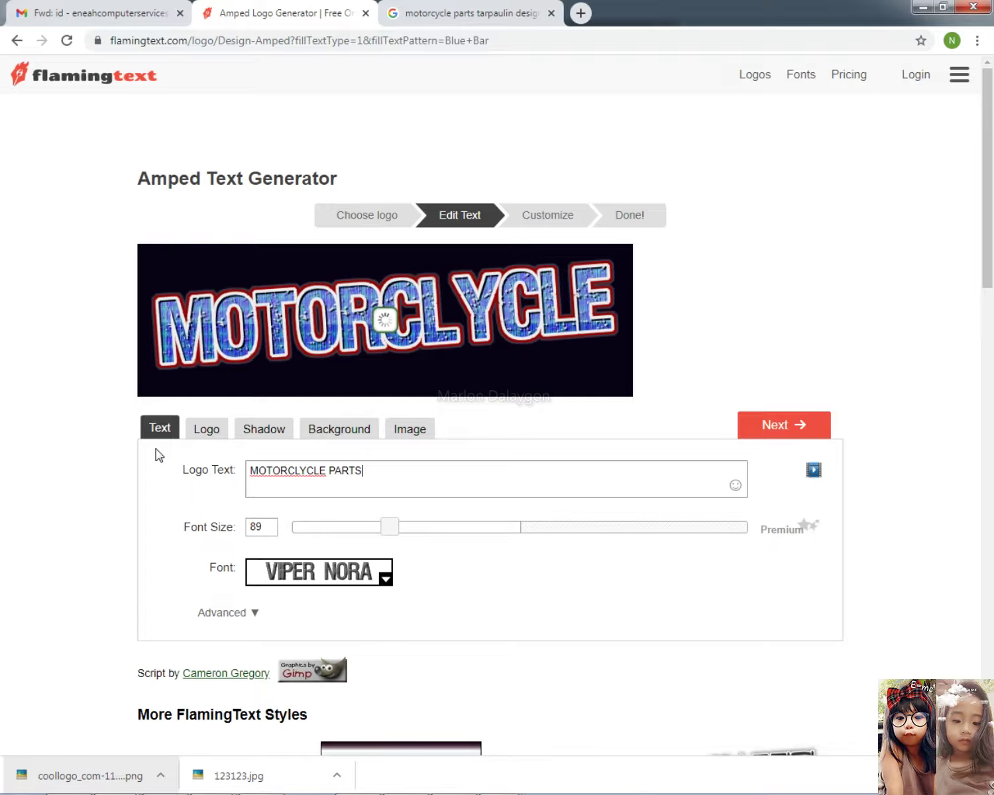
pyautogui.moveTo(276, 556); pyautogui.dragTo(137, 509)
pyautogui.write('200')
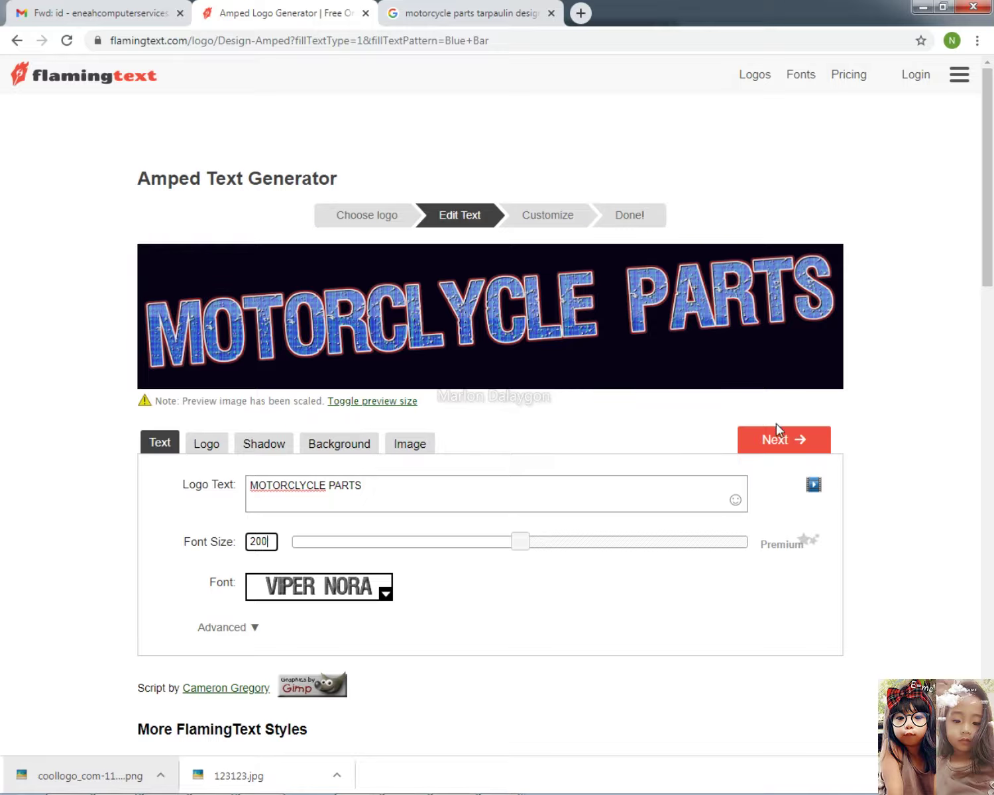
pyautogui.click(788, 442)
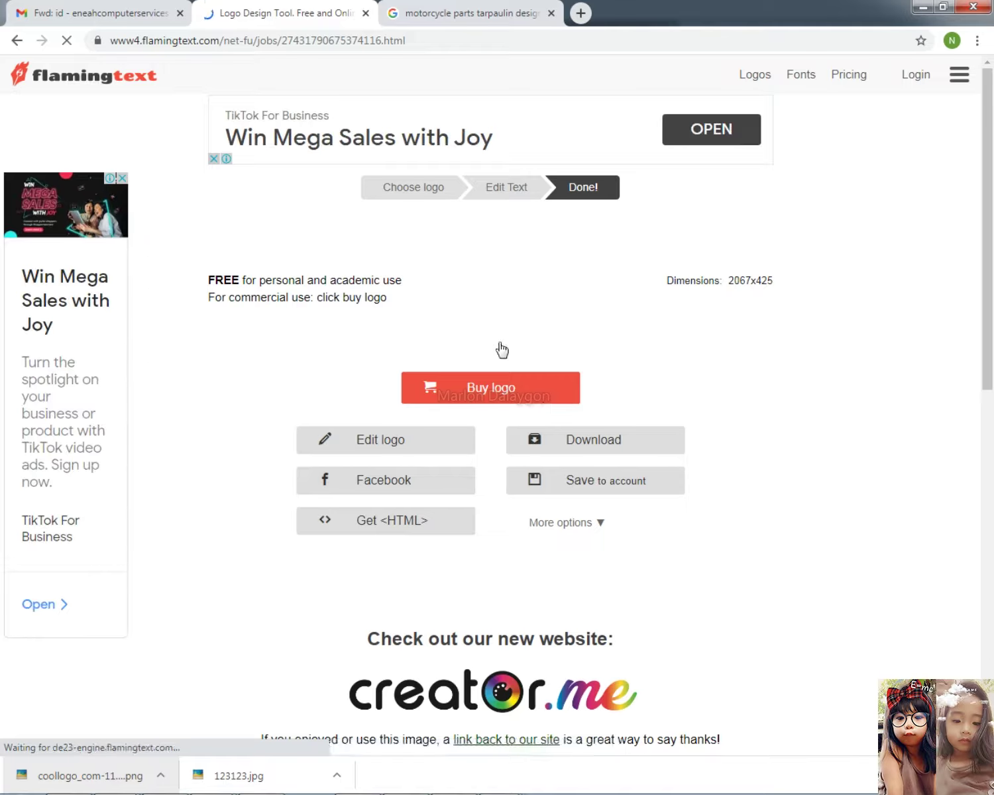
pyautogui.click(591, 570)
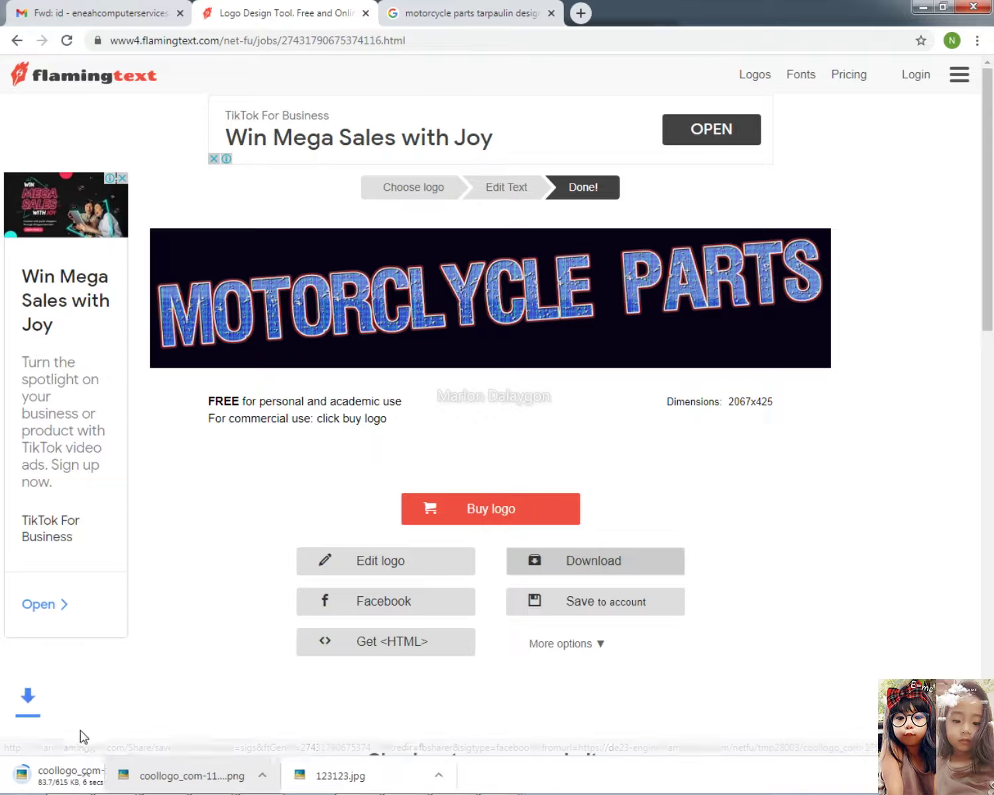
# - Place the downloaded MOTORCLYCLE PARTS logo beside POP'S with a slight tilt
pyautogui.moveTo(71, 777); pyautogui.dragTo(424, 431)
pyautogui.moveTo(532, 436); pyautogui.dragTo(619, 357)
pyautogui.moveTo(850, 308); pyautogui.dragTo(852, 315)
pyautogui.press('Return')
# - Rasterize it and magic-erase the dark background and the holes inside both C's
pyautogui.click(15, 297)
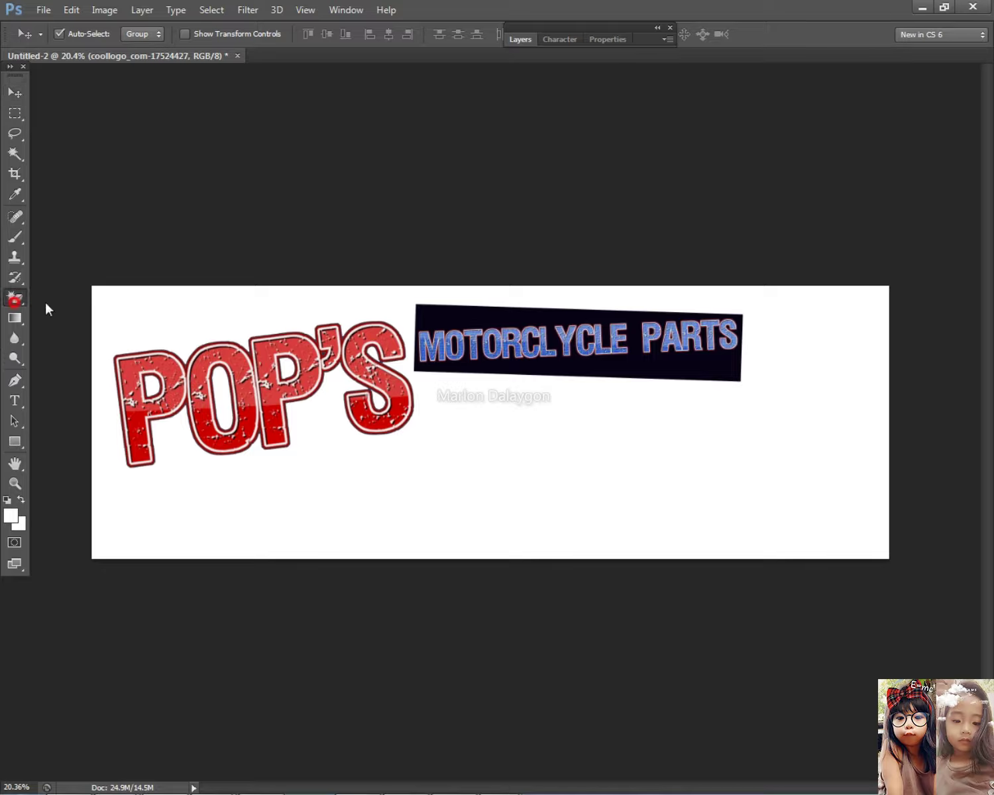
pyautogui.click(670, 363)
pyautogui.click(488, 312)
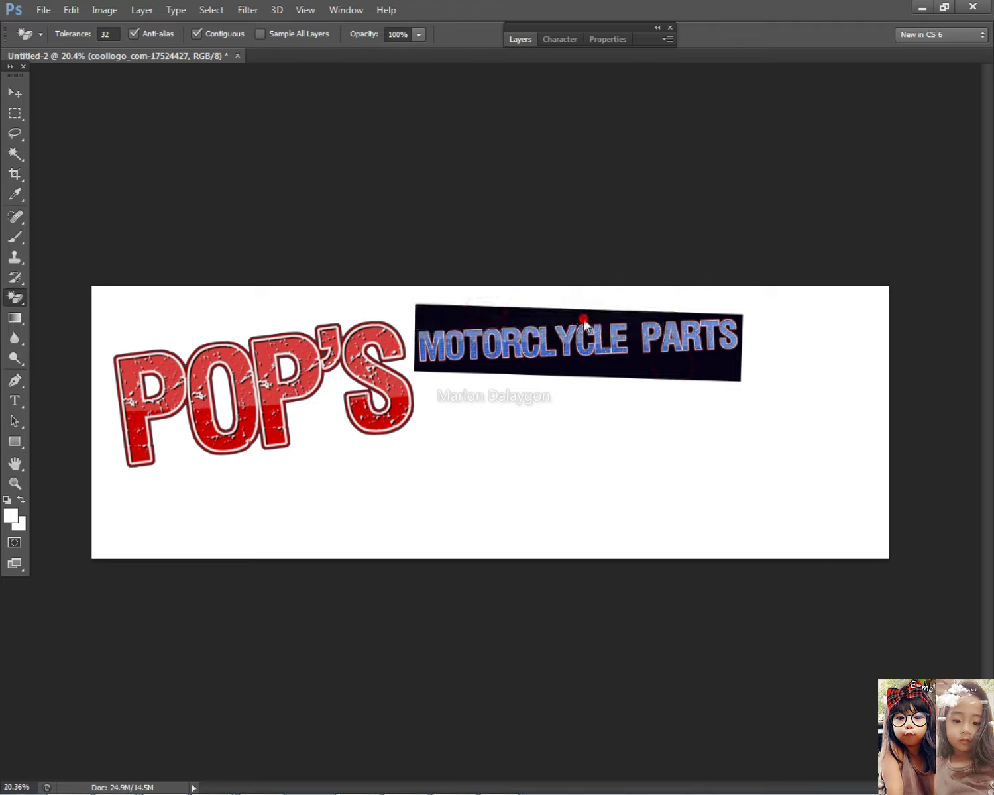
pyautogui.click(582, 313)
pyautogui.scroll(3, 464, 351)
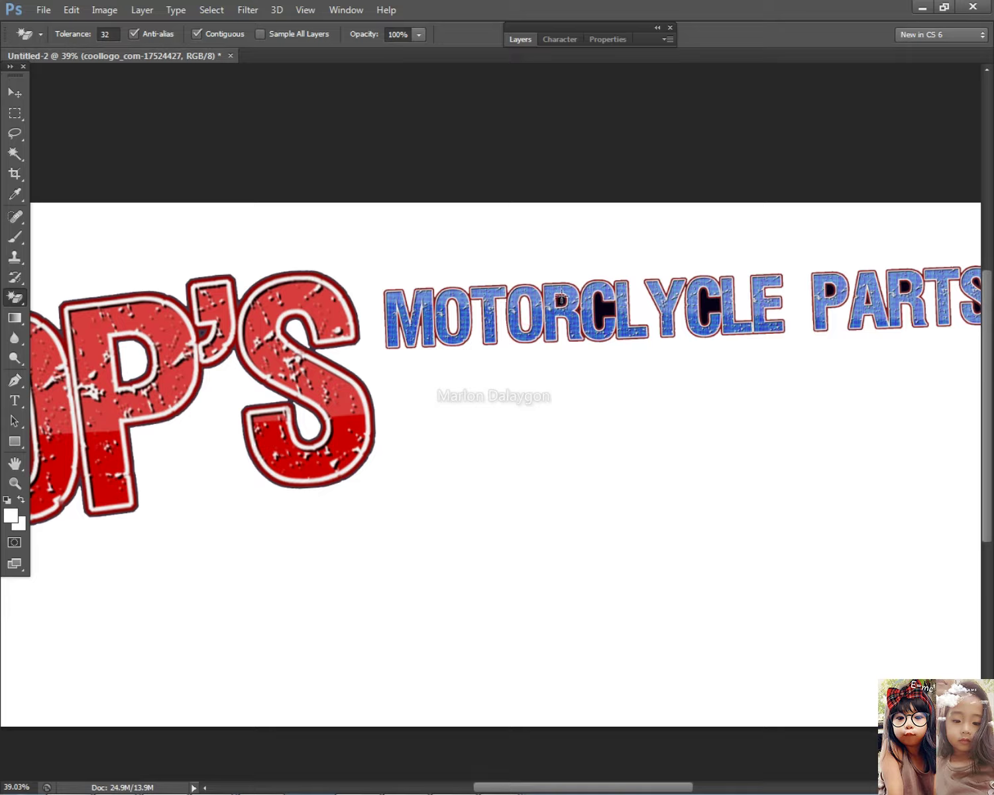
pyautogui.click(596, 303)
pyautogui.click(715, 305)
pyautogui.scroll(2, 809, 364)
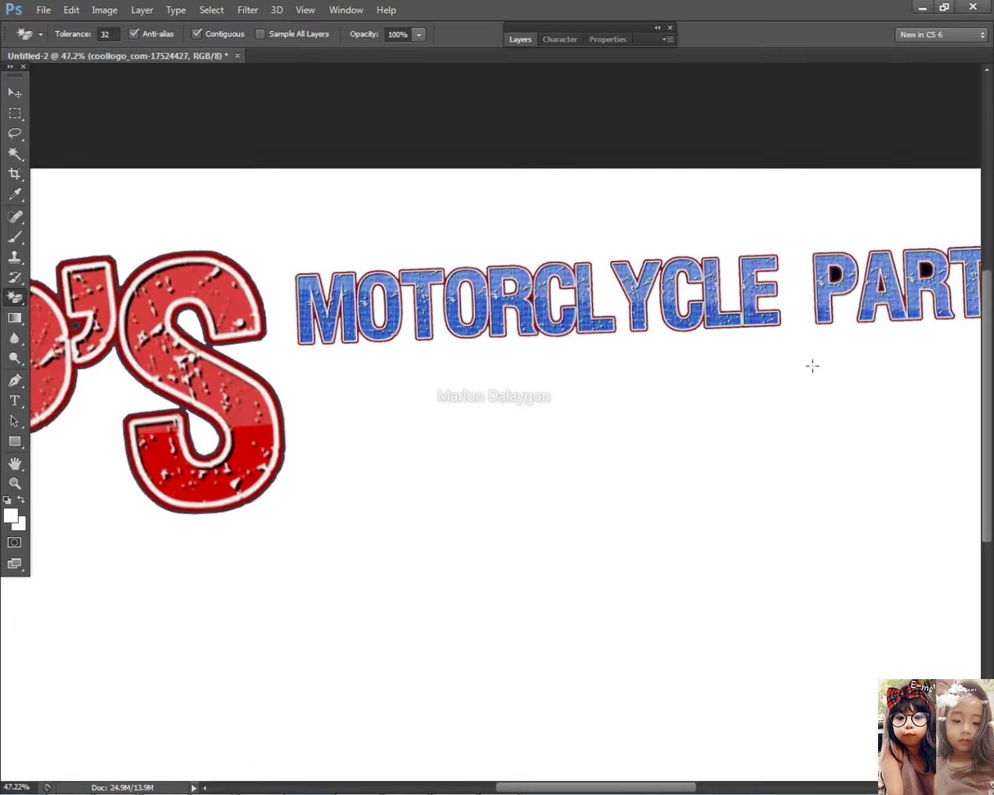
pyautogui.moveTo(864, 377); pyautogui.dragTo(416, 397)
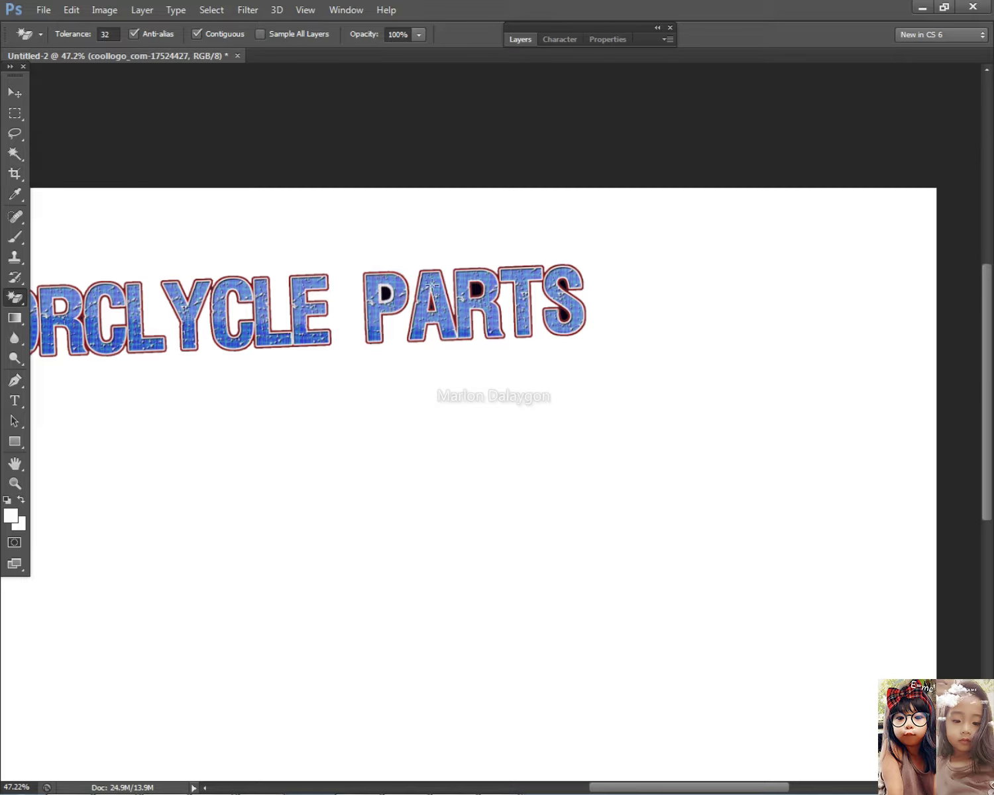
pyautogui.scroll(3, 472, 312)
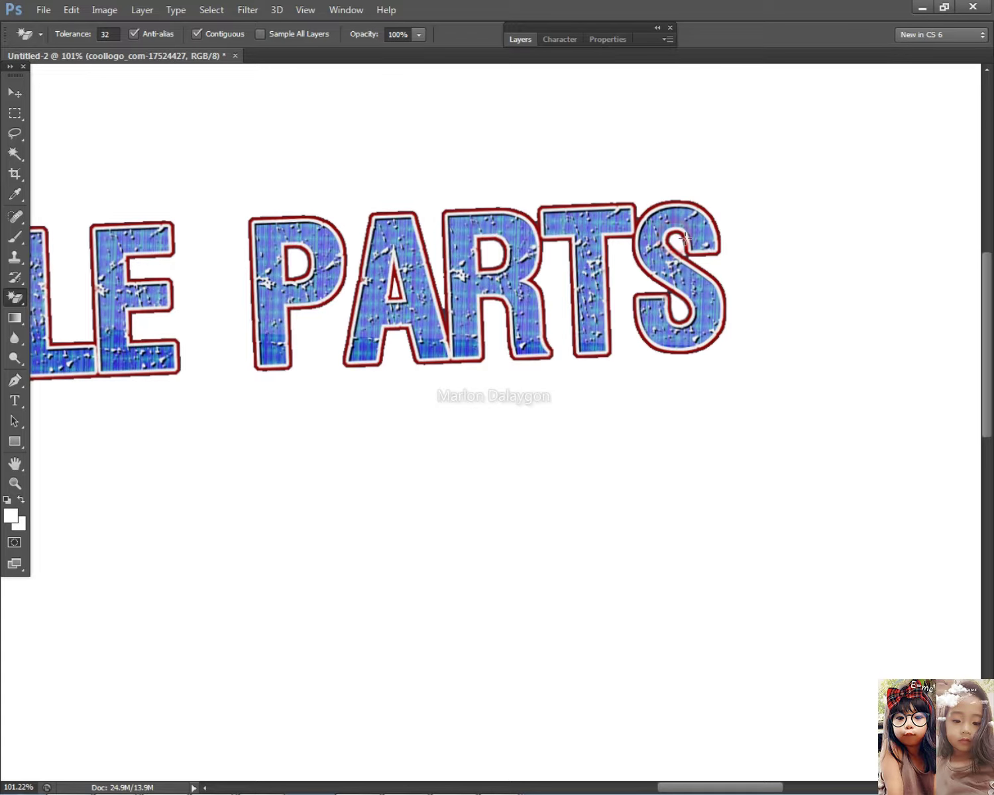
pyautogui.scroll(-4, 684, 238)
# - Enlarge the blue text to about 130% with under one degree of tilt
pyautogui.hotkey('ctrl', 't')
pyautogui.moveTo(828, 210); pyautogui.dragTo(837, 217)
pyautogui.scroll(-1, 836, 219)
pyautogui.moveTo(709, 301); pyautogui.dragTo(848, 326)
pyautogui.moveTo(885, 189); pyautogui.dragTo(886, 184)
pyautogui.moveTo(701, 250); pyautogui.dragTo(728, 249)
pyautogui.moveTo(890, 187); pyautogui.dragTo(895, 190)
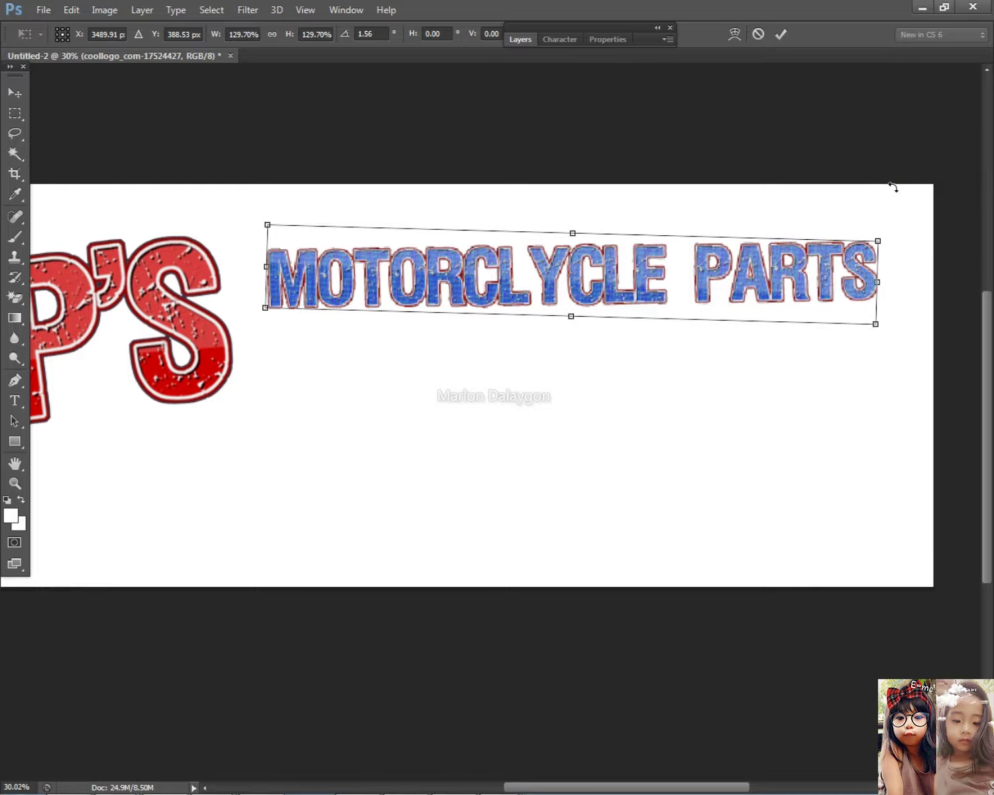
pyautogui.press('Return')
pyautogui.scroll(-3, 561, 296)
pyautogui.hotkey('ctrl', 't')
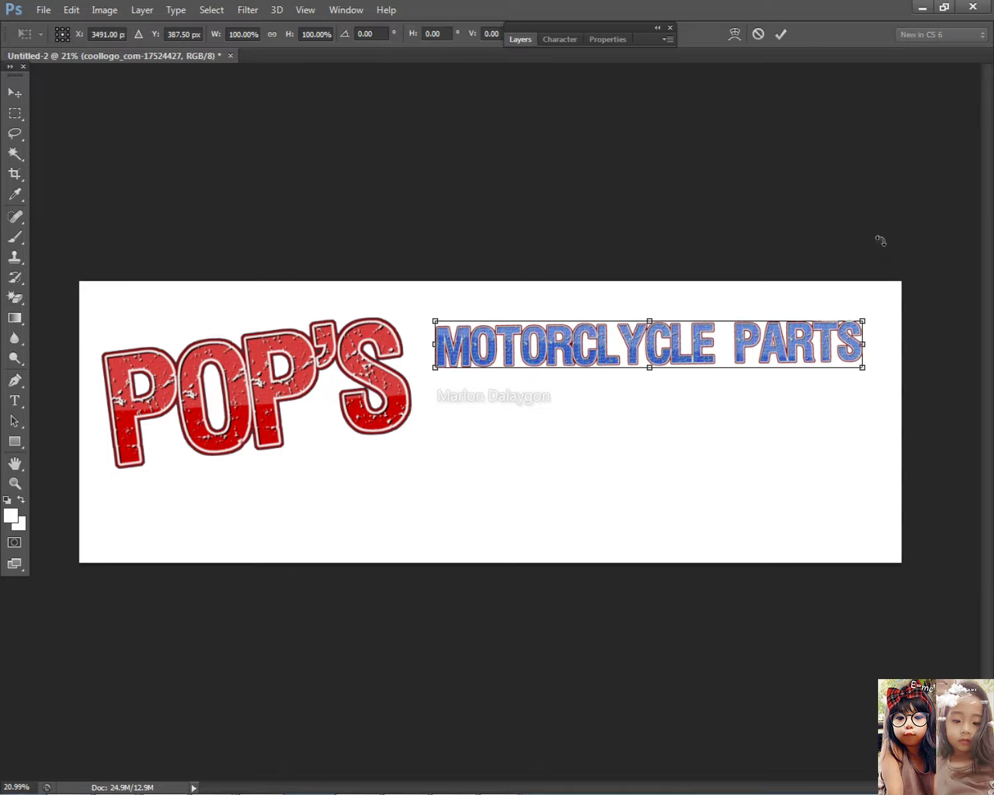
pyautogui.press('Return')
# - Select the blue text with the Move tool, undoing an accidental duplicate copy
pyautogui.click(20, 95)
pyautogui.scroll(2, 687, 394)
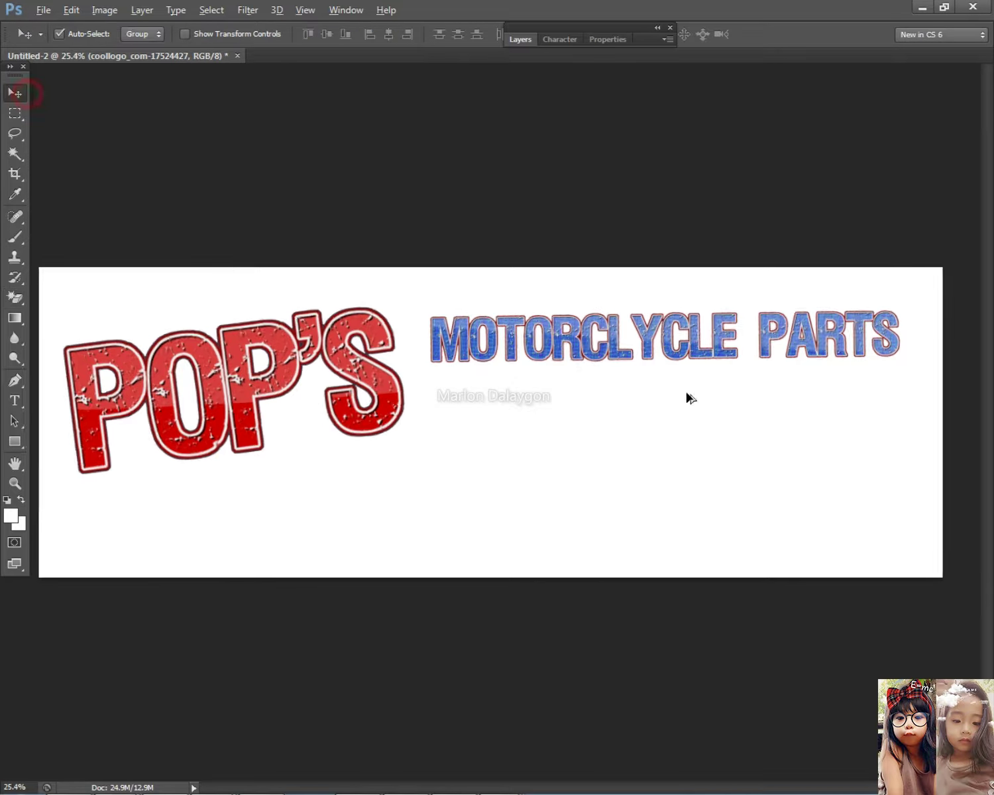
pyautogui.click(591, 335)
pyautogui.scroll(-3, 614, 413)
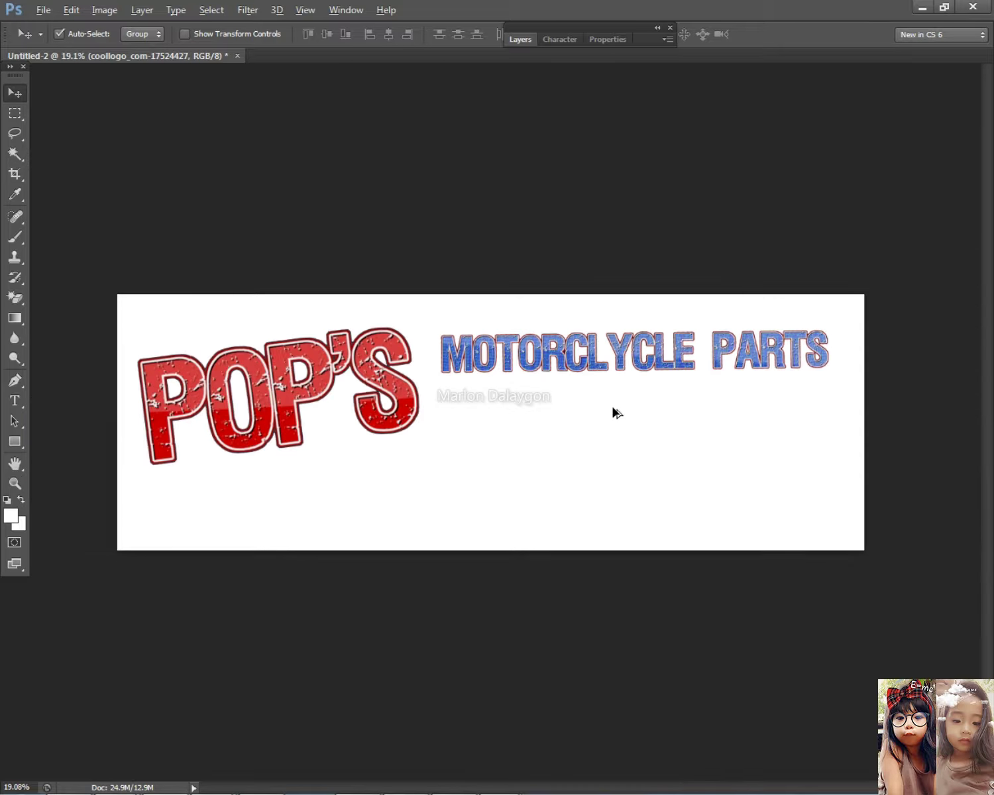
pyautogui.moveTo(583, 355); pyautogui.dragTo(582, 412)
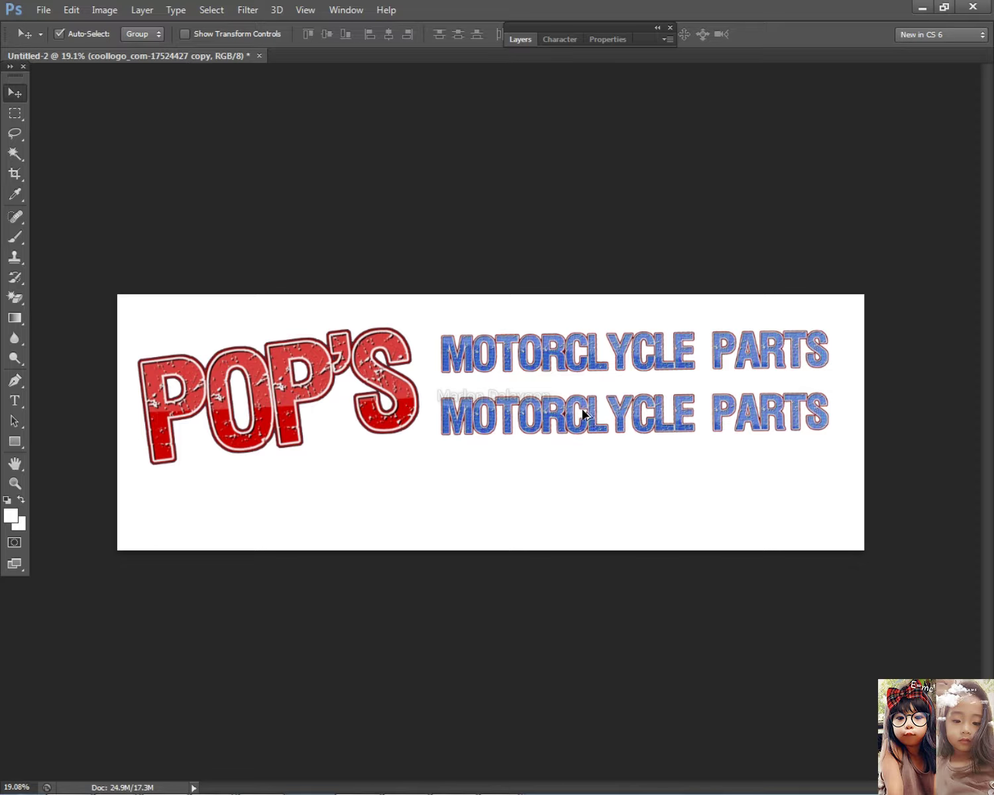
pyautogui.hotkey('ctrl', 'z')
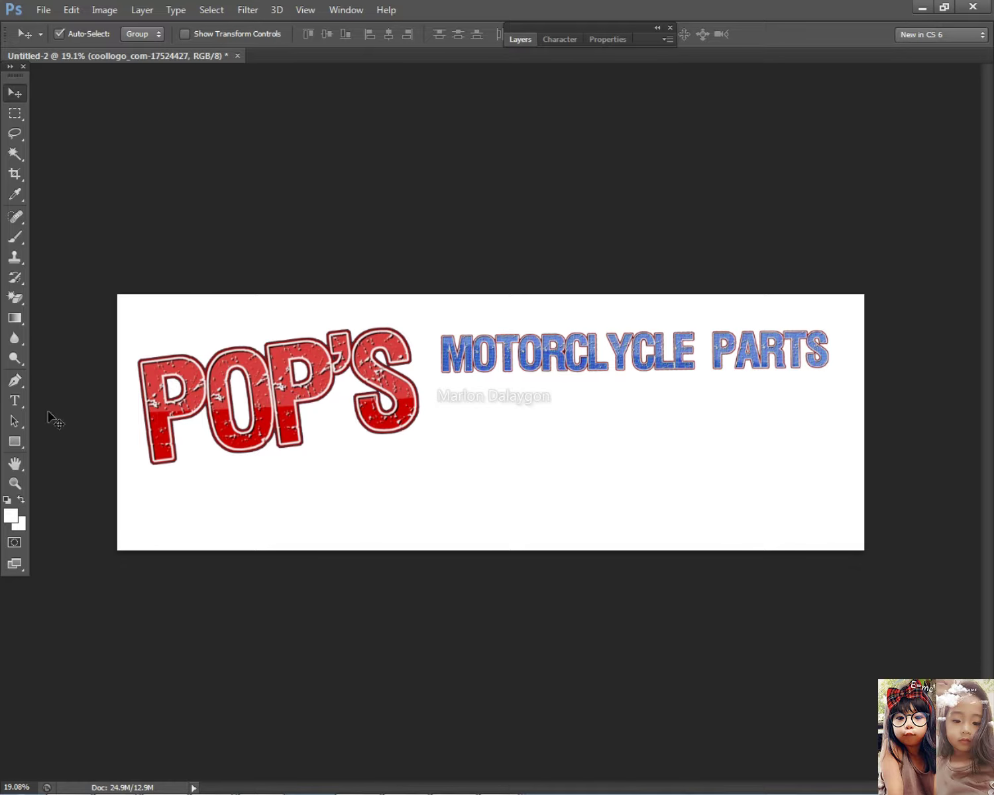
# - Level the blue text layer's tilt, then select and delete the layer
pyautogui.rightClick(664, 361)
pyautogui.click(695, 373)
pyautogui.hotkey('ctrl', 't')
pyautogui.moveTo(870, 301); pyautogui.dragTo(880, 301)
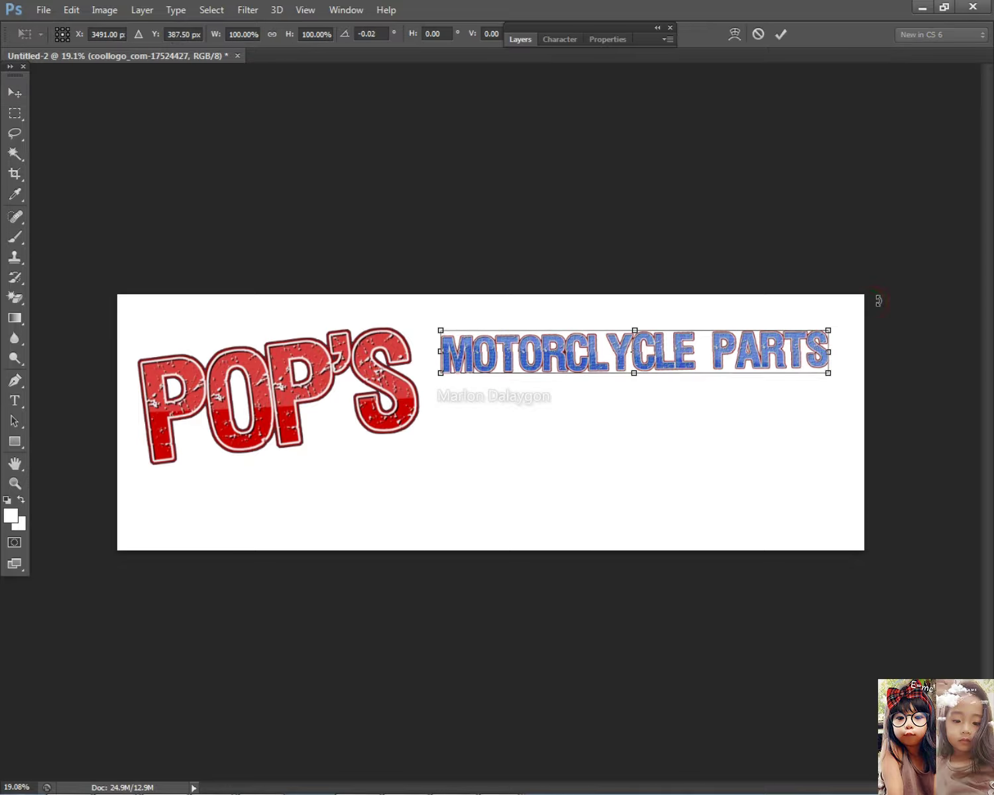
pyautogui.press('Return')
pyautogui.scroll(2, 575, 441)
pyautogui.scroll(-2, 576, 423)
pyautogui.scroll(1, 572, 377)
pyautogui.rightClick(564, 349)
pyautogui.click(565, 354)
pyautogui.press('Delete')
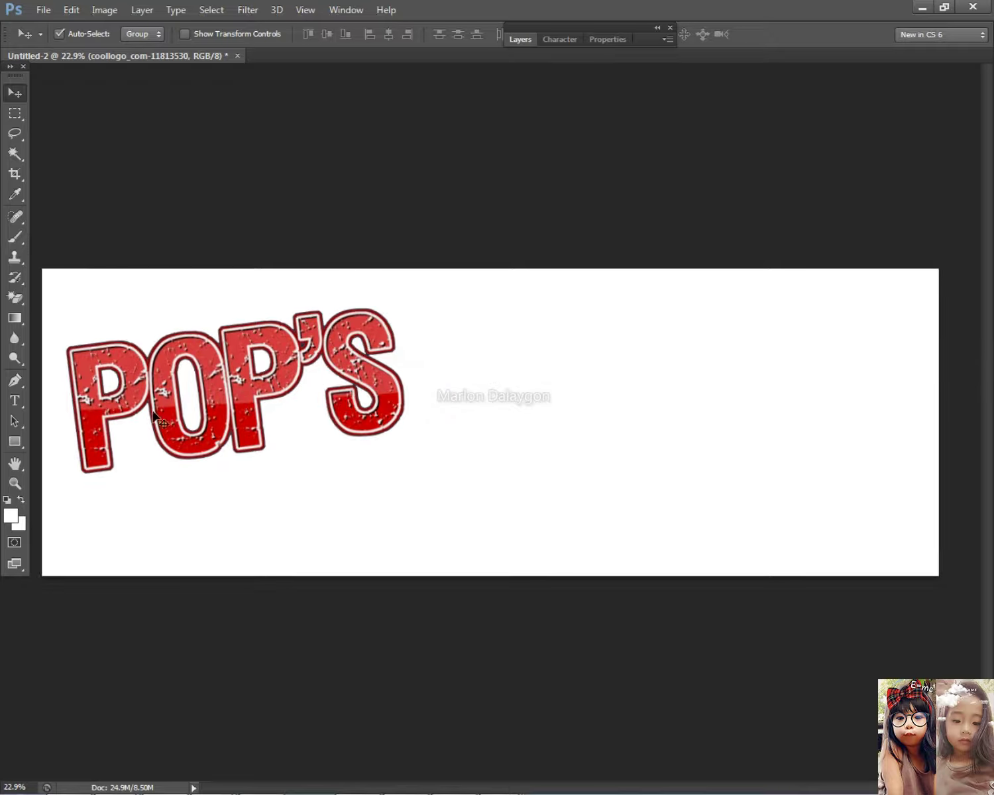
# - Start a new text line right of POP'S, then bring up the FlamingText page
pyautogui.click(16, 401)
pyautogui.click(431, 335)
pyautogui.hotkey('alt', 'Tab')
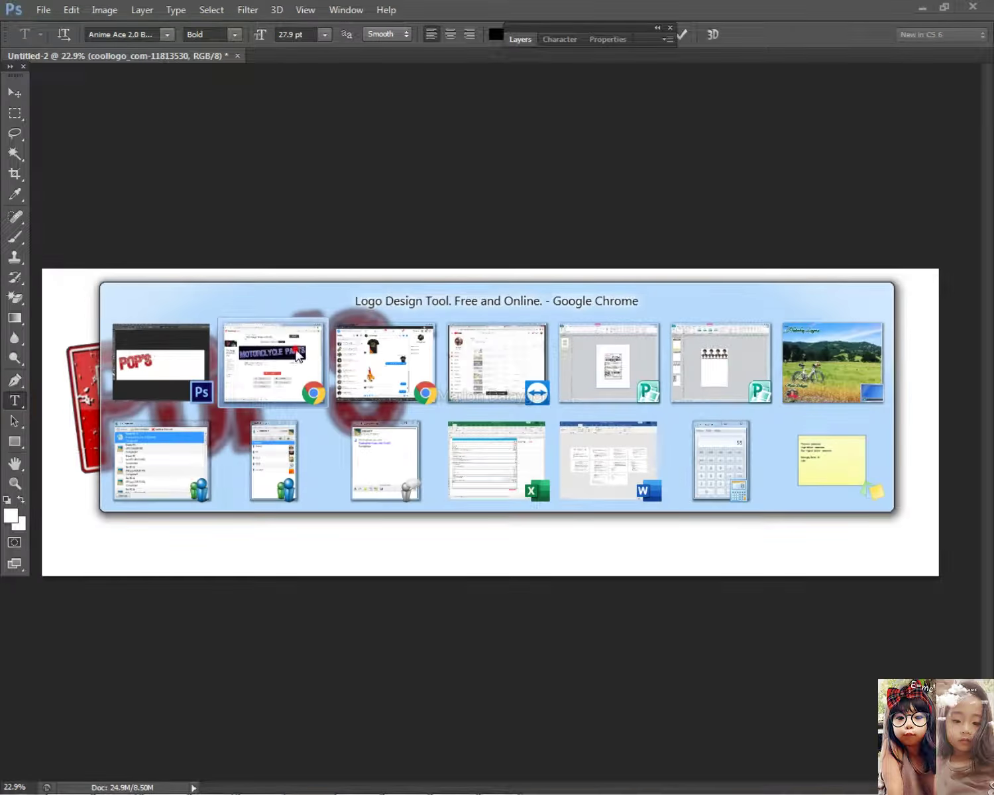
pyautogui.click(498, 190)
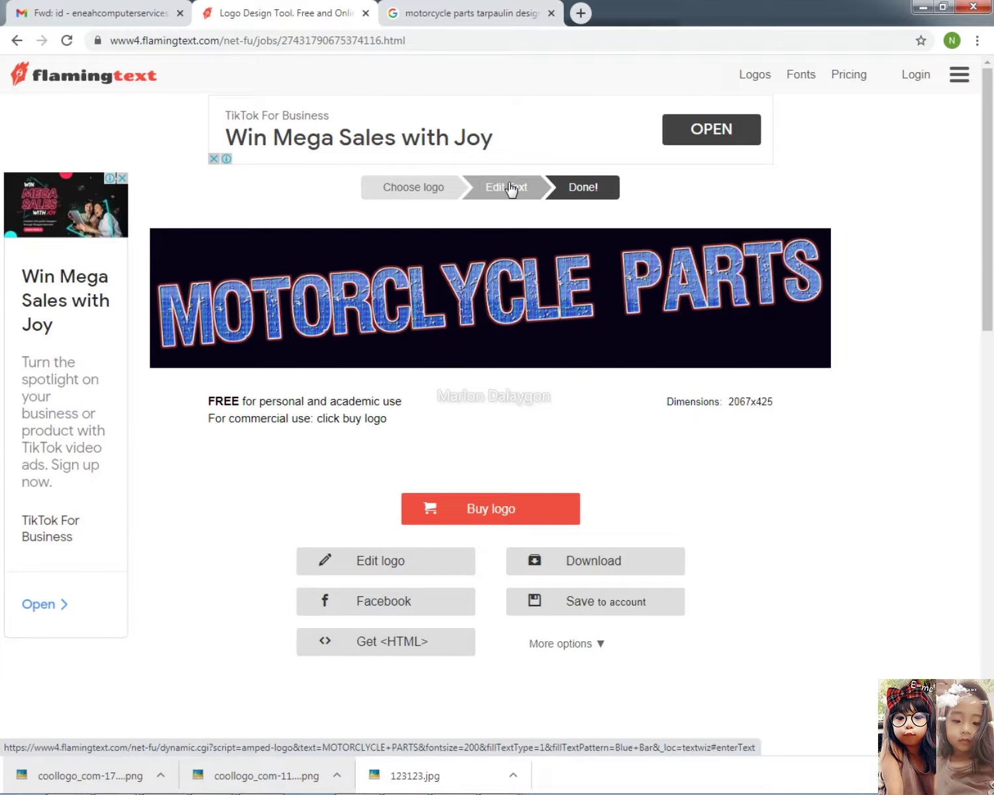
# - Select and copy the MOTORCLYCLE PARTS wording from FlamingText's Logo Text field
pyautogui.click(510, 189)
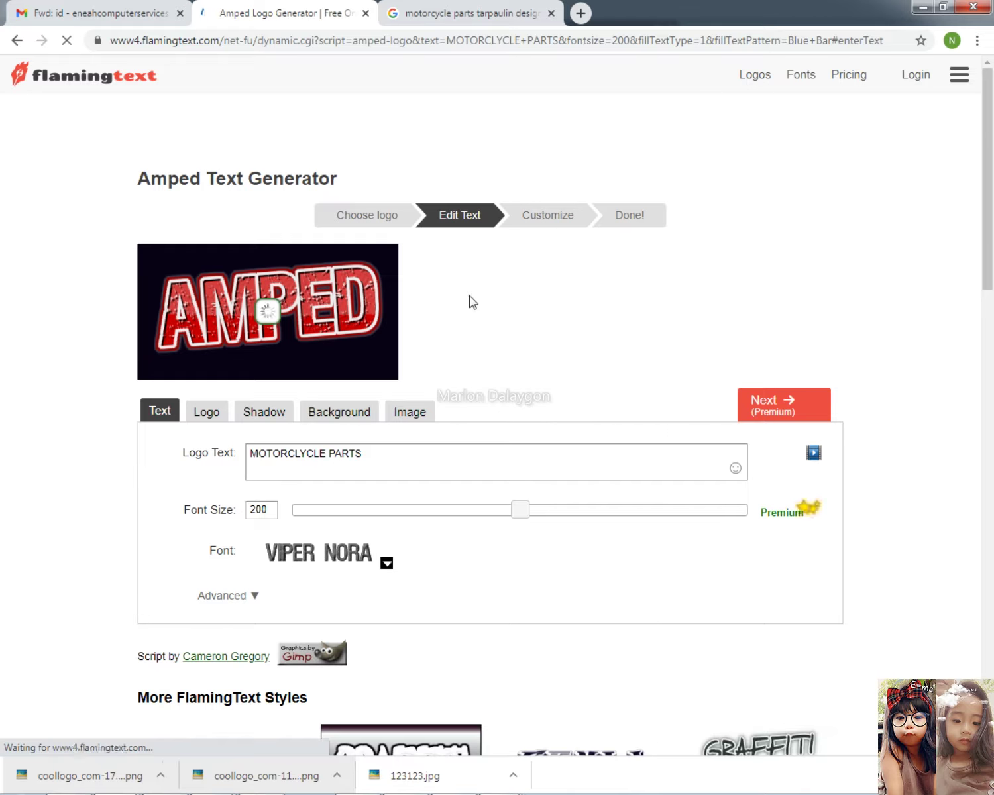
pyautogui.click(396, 460)
pyautogui.hotkey('ctrl', 'a')
pyautogui.click(410, 459)
pyautogui.hotkey('ctrl', 'a')
pyautogui.press('BackSpace')
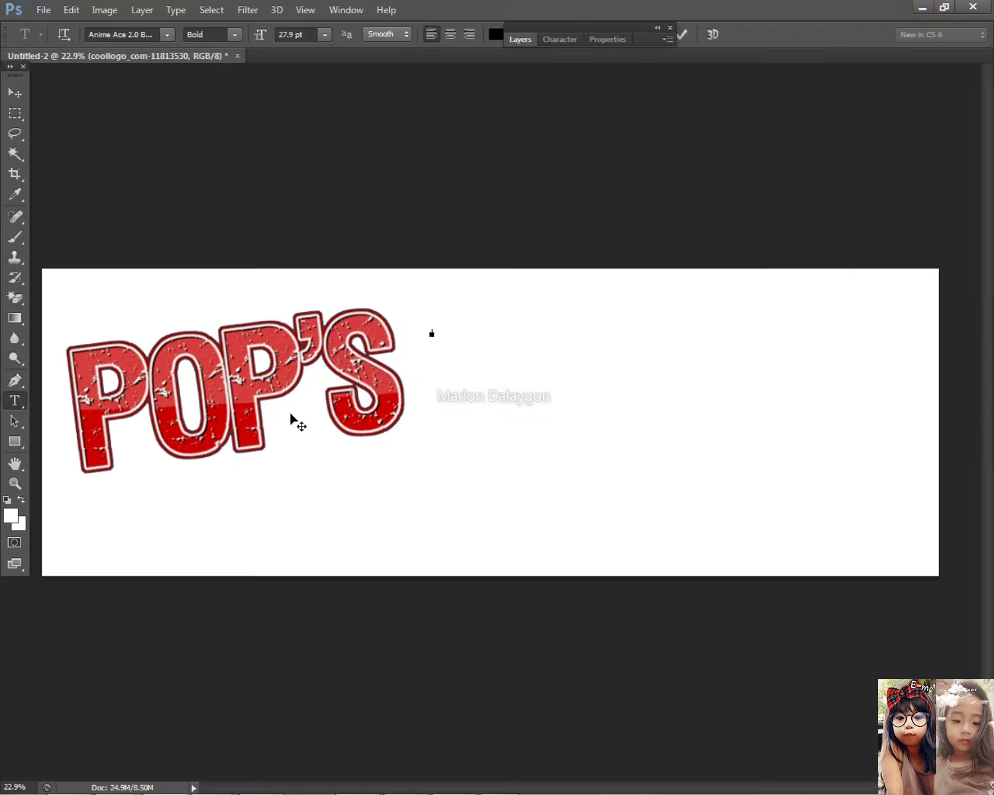
# - Paste MOTORCLYCLE PARTS AND ACCESPRIES as black text beside POP'S and enlarge it
pyautogui.write('MOTORCYCLE PARTS')
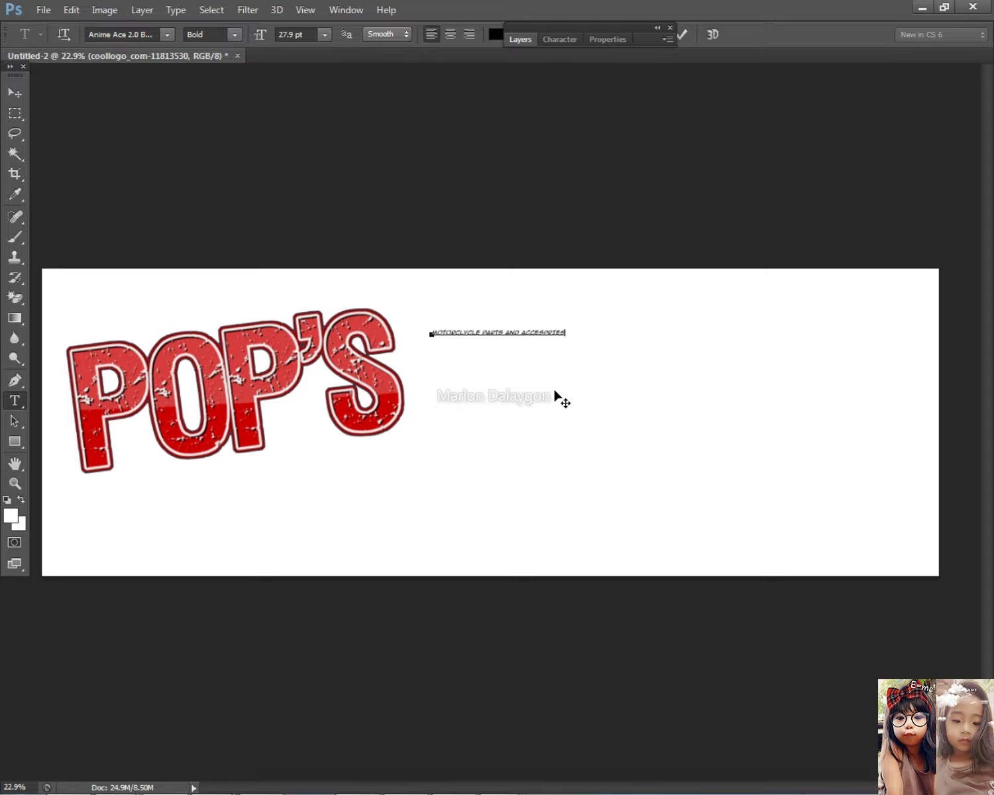
pyautogui.click(15, 93)
pyautogui.hotkey('ctrl', 't')
pyautogui.moveTo(565, 333); pyautogui.dragTo(872, 412)
pyautogui.press('Return')
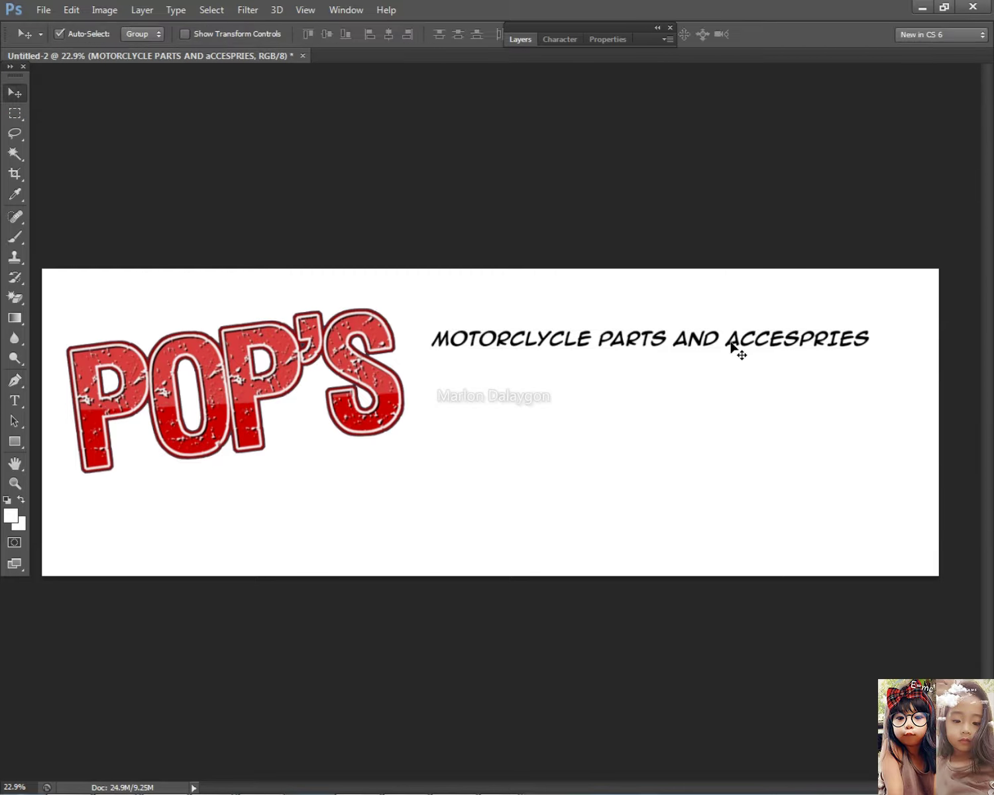
pyautogui.moveTo(731, 343); pyautogui.dragTo(736, 321)
pyautogui.scroll(-3, 710, 343)
pyautogui.scroll(5, 697, 349)
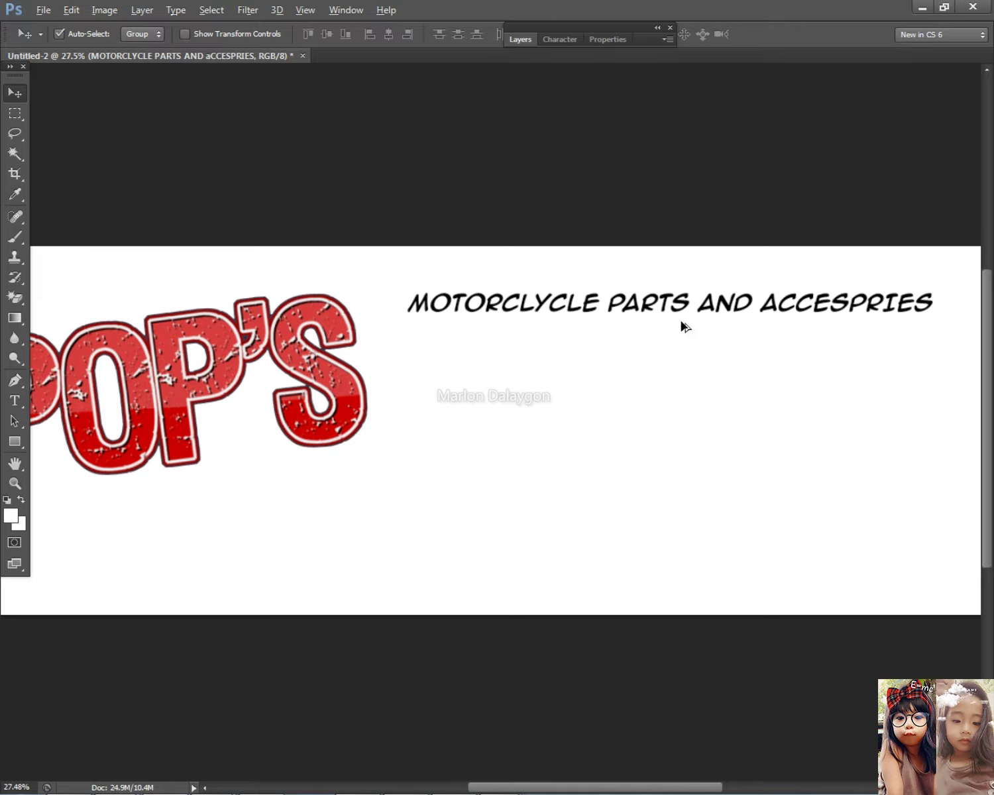
pyautogui.scroll(-1, 684, 326)
pyautogui.click(357, 368)
pyautogui.hotkey('ctrl', 't')
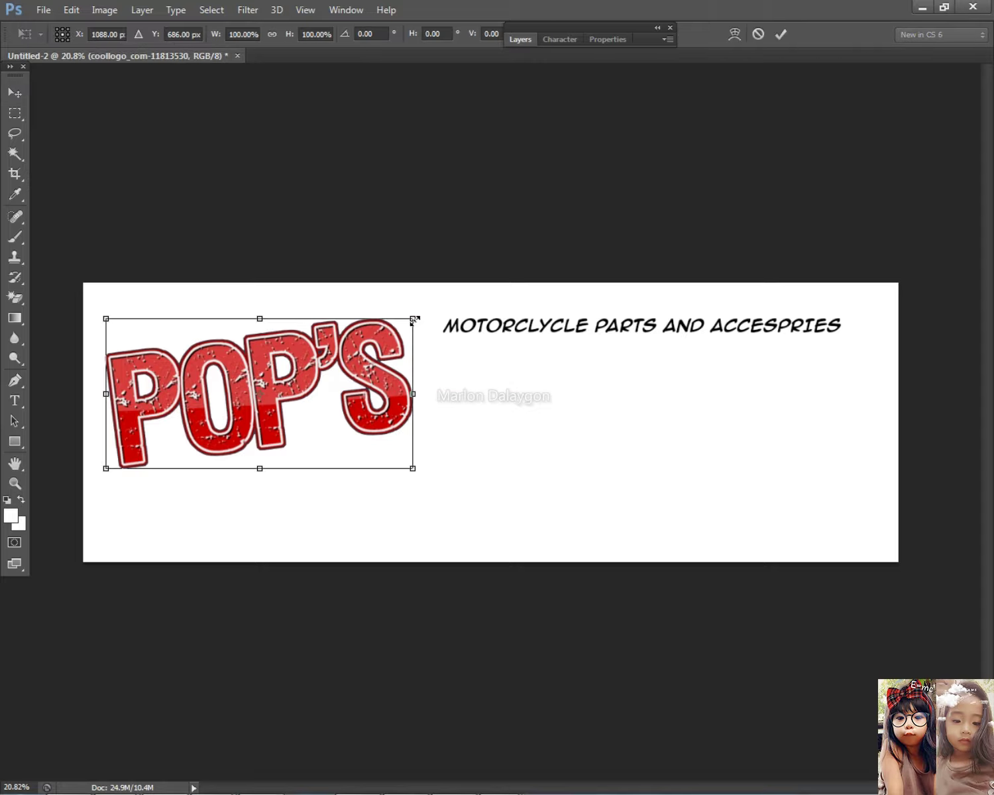
# - Shrink the POP'S logo to 78% in the top-left corner
pyautogui.moveTo(413, 321); pyautogui.dragTo(344, 344)
pyautogui.moveTo(299, 397); pyautogui.dragTo(288, 348)
pyautogui.press('Return')
# - Move the slogan beneath POP'S and stretch it wider and much taller
pyautogui.moveTo(640, 326); pyautogui.dragTo(311, 447)
pyautogui.hotkey('ctrl', 't')
pyautogui.moveTo(513, 436); pyautogui.dragTo(874, 402)
pyautogui.moveTo(494, 456); pyautogui.dragTo(599, 473)
pyautogui.press('Return')
pyautogui.click(15, 401)
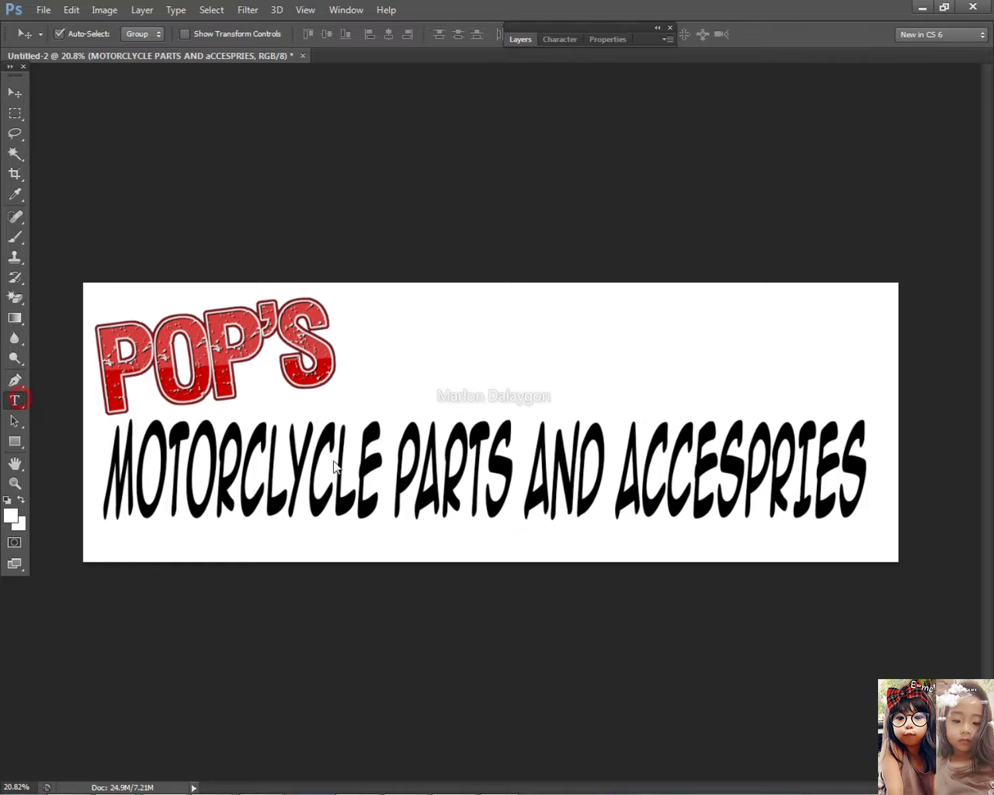
# - Change the whole slogan's font to appleberry
pyautogui.click(571, 455)
pyautogui.hotkey('ctrl', 'a')
pyautogui.click(115, 33)
pyautogui.press('Down')
pyautogui.press('Down')
pyautogui.press('Down')
pyautogui.press('Down')
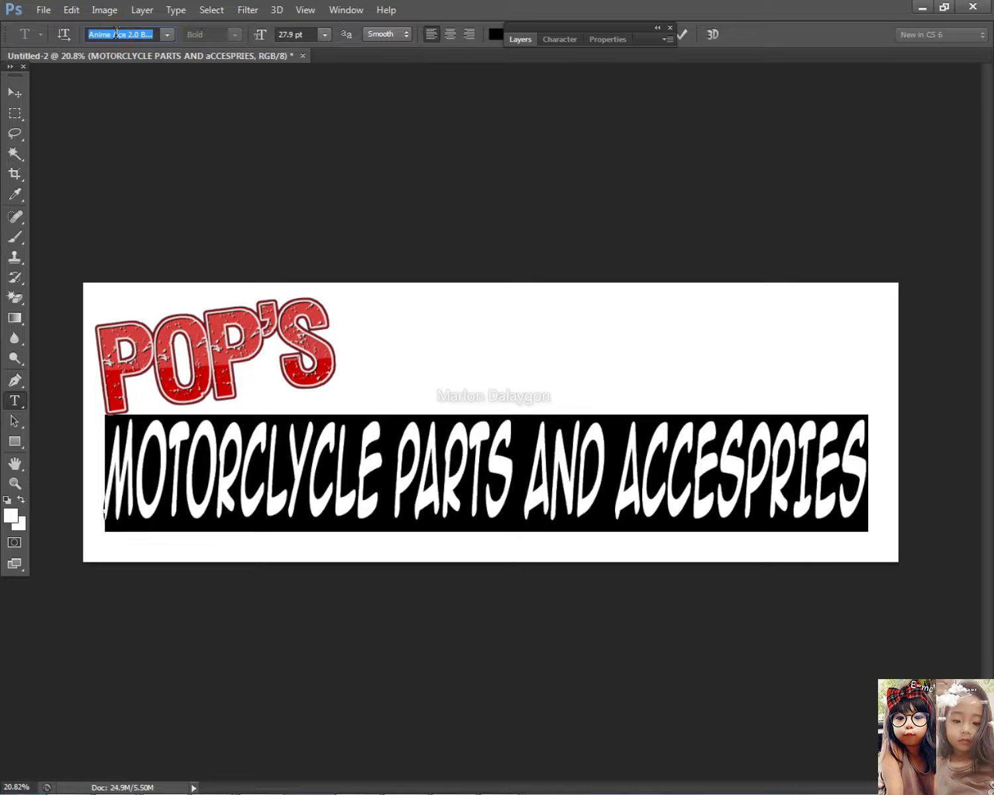
pyautogui.press('Down')
pyautogui.press('Down')
pyautogui.press('Down')
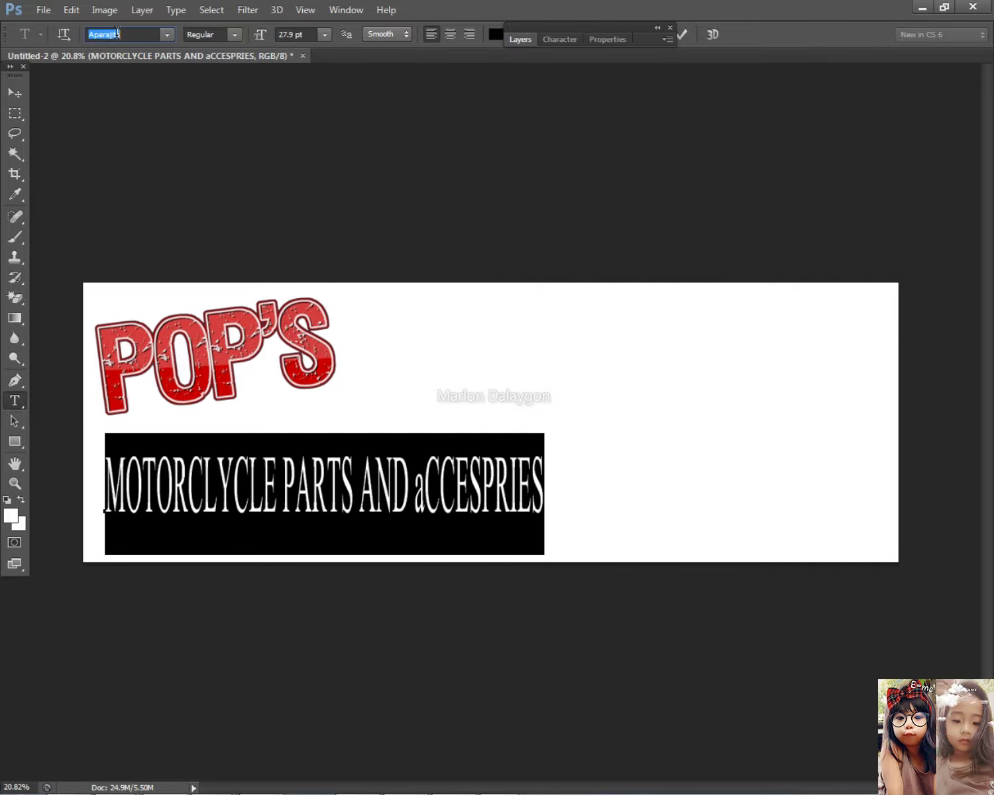
pyautogui.press('Down')
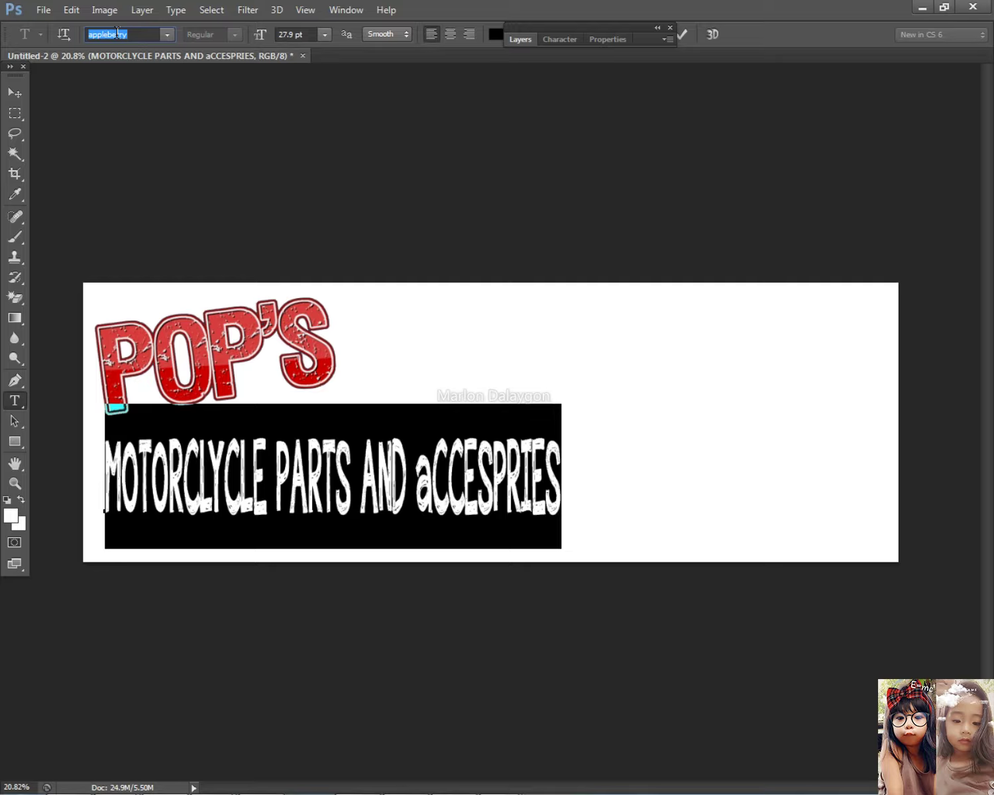
# - Replace the lowercase a in ACCESPRIES with a capital A
pyautogui.click(437, 498)
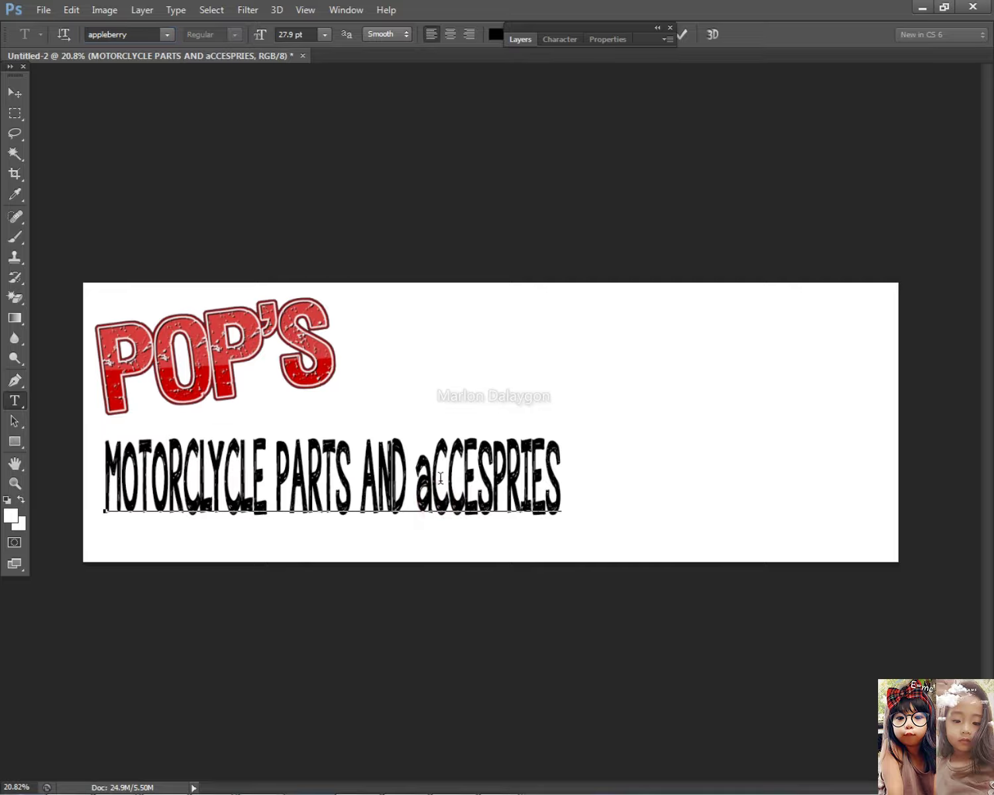
pyautogui.press('Delete')
pyautogui.write('A')
pyautogui.click(14, 93)
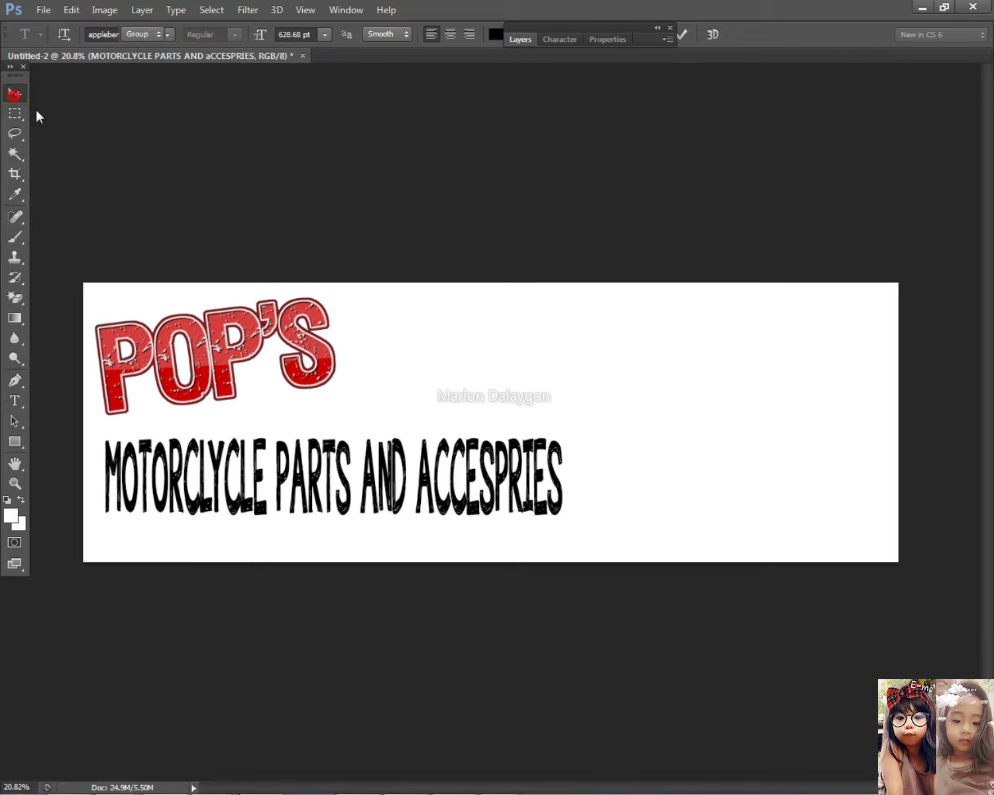
# - Stretch the slogan to about 160% width and slightly reduce its height
pyautogui.hotkey('ctrl', 't')
pyautogui.moveTo(564, 475); pyautogui.dragTo(842, 497)
pyautogui.moveTo(471, 547); pyautogui.dragTo(511, 513)
pyautogui.press('Return')
pyautogui.click(15, 401)
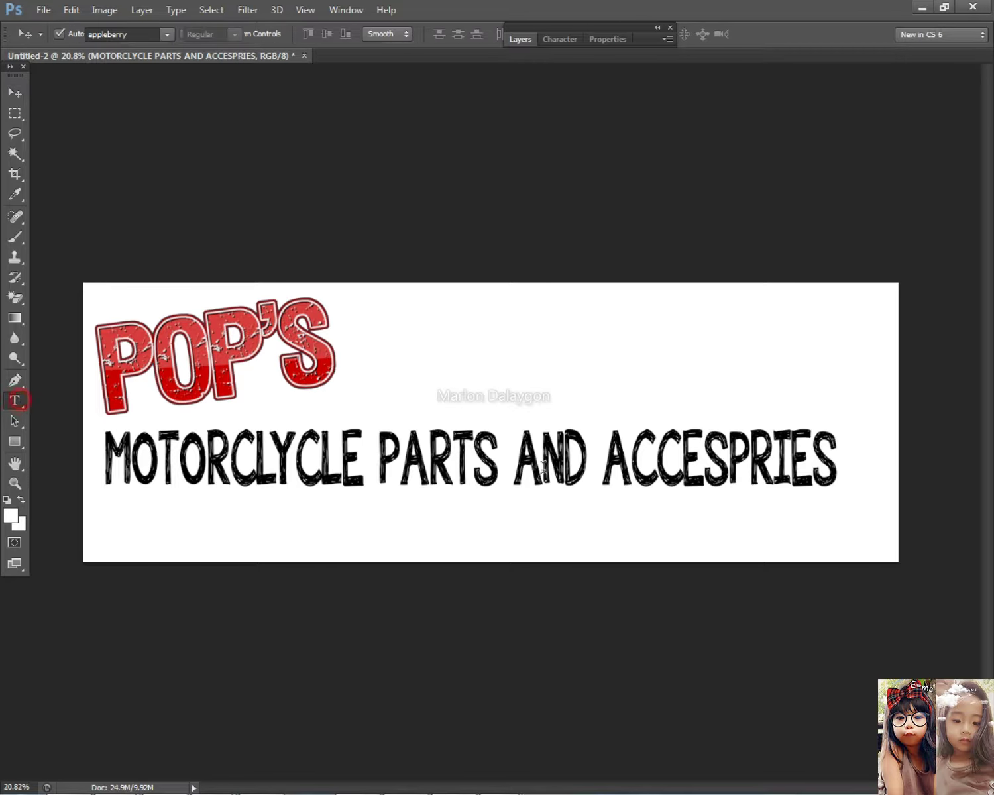
# - Cut the slogan to MOTORCLYCLE PARTS, then move and widen it beside POP'S
pyautogui.moveTo(519, 464); pyautogui.dragTo(954, 466)
pyautogui.press('BackSpace')
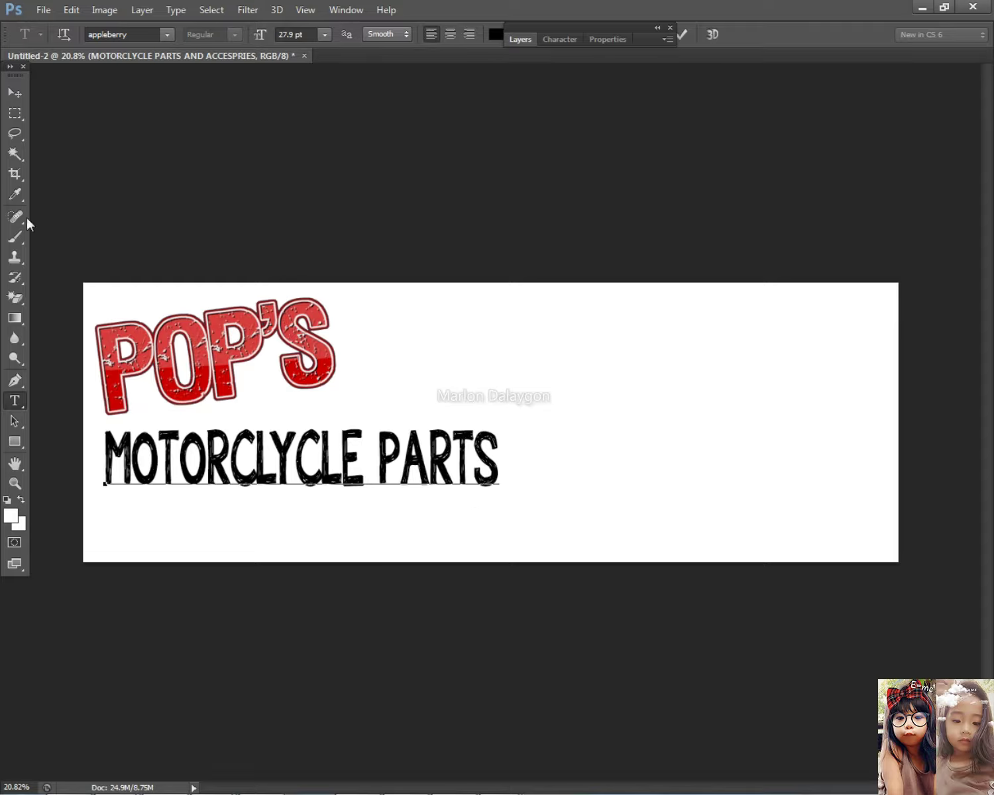
pyautogui.click(15, 95)
pyautogui.moveTo(489, 482); pyautogui.dragTo(886, 333)
pyautogui.hotkey('ctrl', 't')
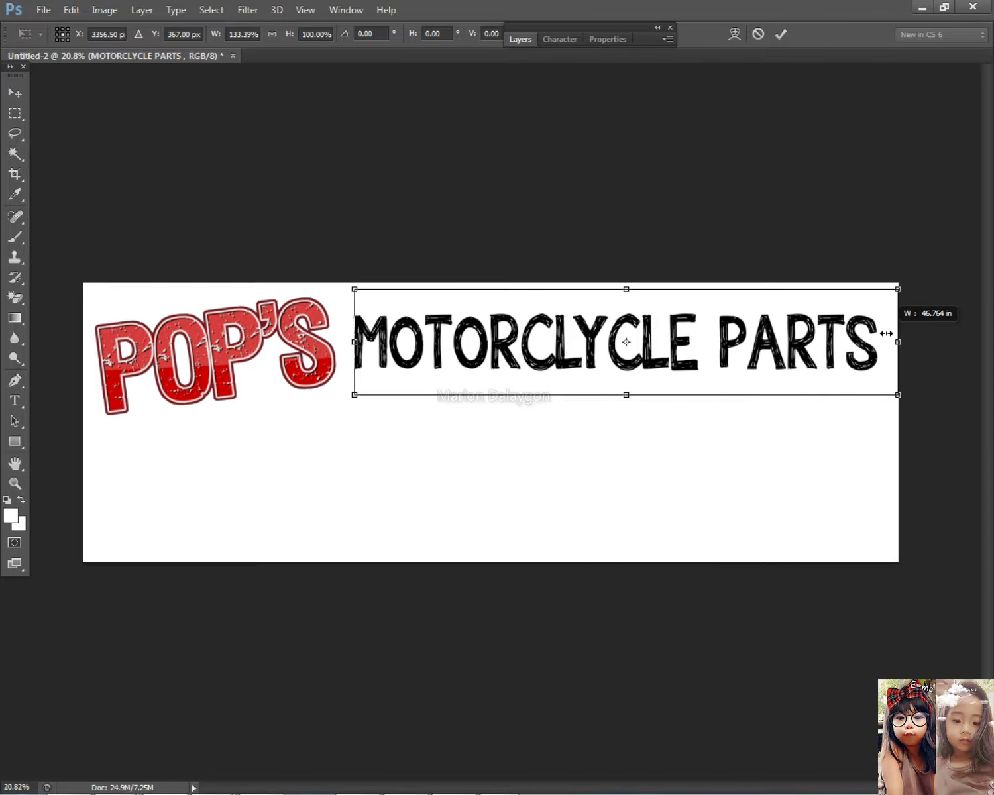
pyautogui.press('Return')
# - Duplicate that line below and retype the copy as AND ACCESPRIES
pyautogui.moveTo(652, 346); pyautogui.dragTo(566, 424)
pyautogui.click(15, 400)
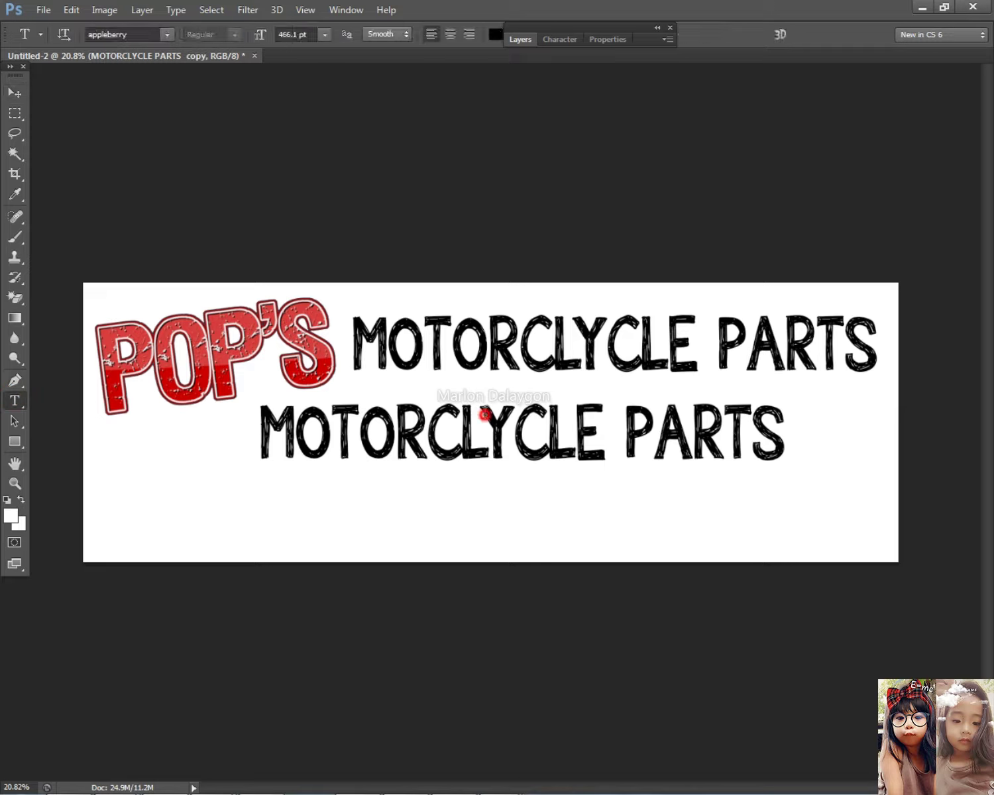
pyautogui.tripleClick(484, 411)
pyautogui.write('AND ACCESPRIES')
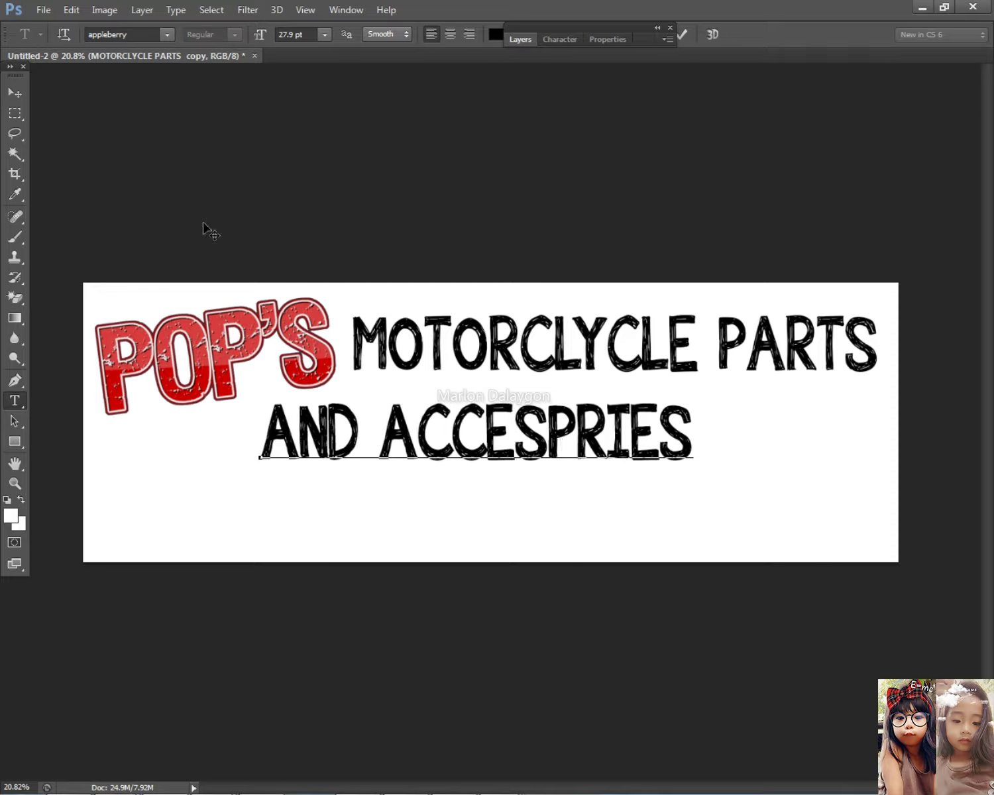
pyautogui.click(16, 93)
pyautogui.moveTo(479, 377); pyautogui.dragTo(548, 371)
# - Replace AND with &, shift the & ACCESPRIES line left, and widen it
pyautogui.click(14, 400)
pyautogui.moveTo(424, 411); pyautogui.dragTo(280, 406)
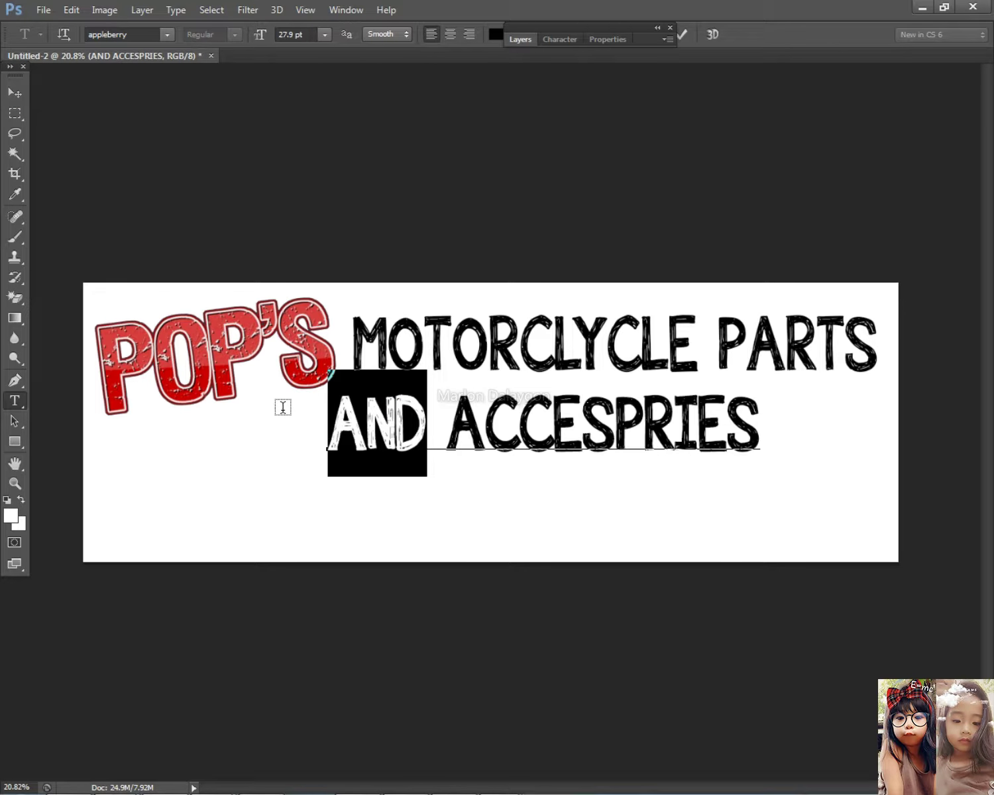
pyautogui.write('&')
pyautogui.hotkey('ctrl', 'Return')
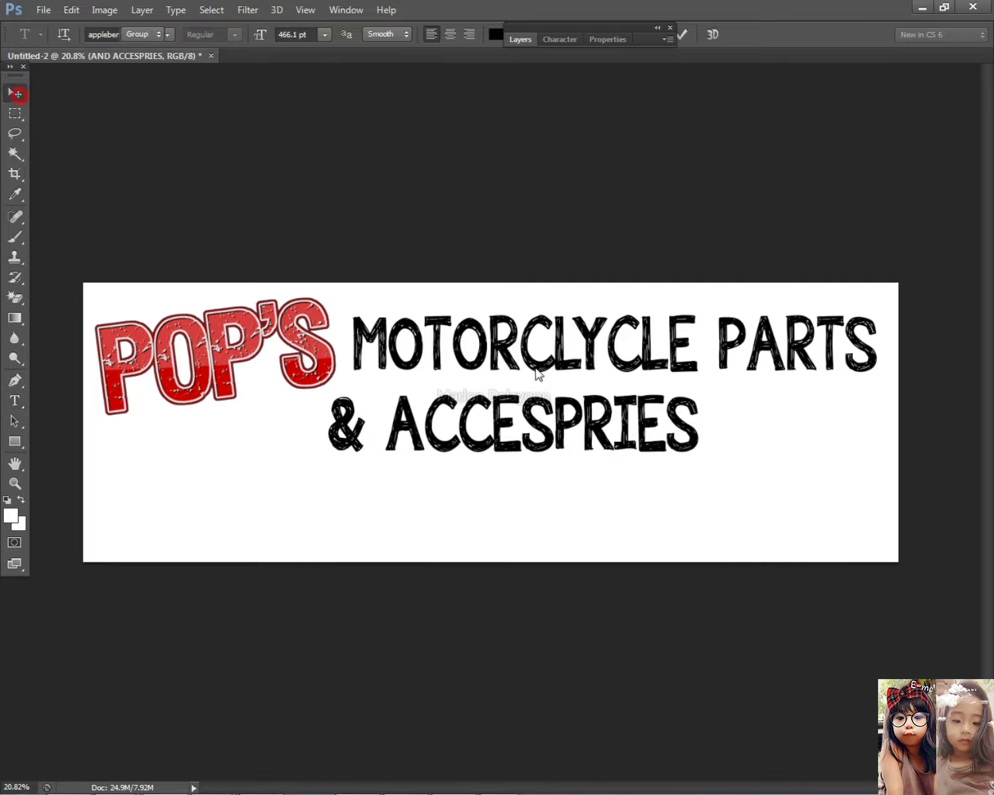
pyautogui.press('v')
pyautogui.moveTo(570, 452); pyautogui.dragTo(528, 458)
pyautogui.hotkey('ctrl', 't')
pyautogui.moveTo(682, 427); pyautogui.dragTo(792, 434)
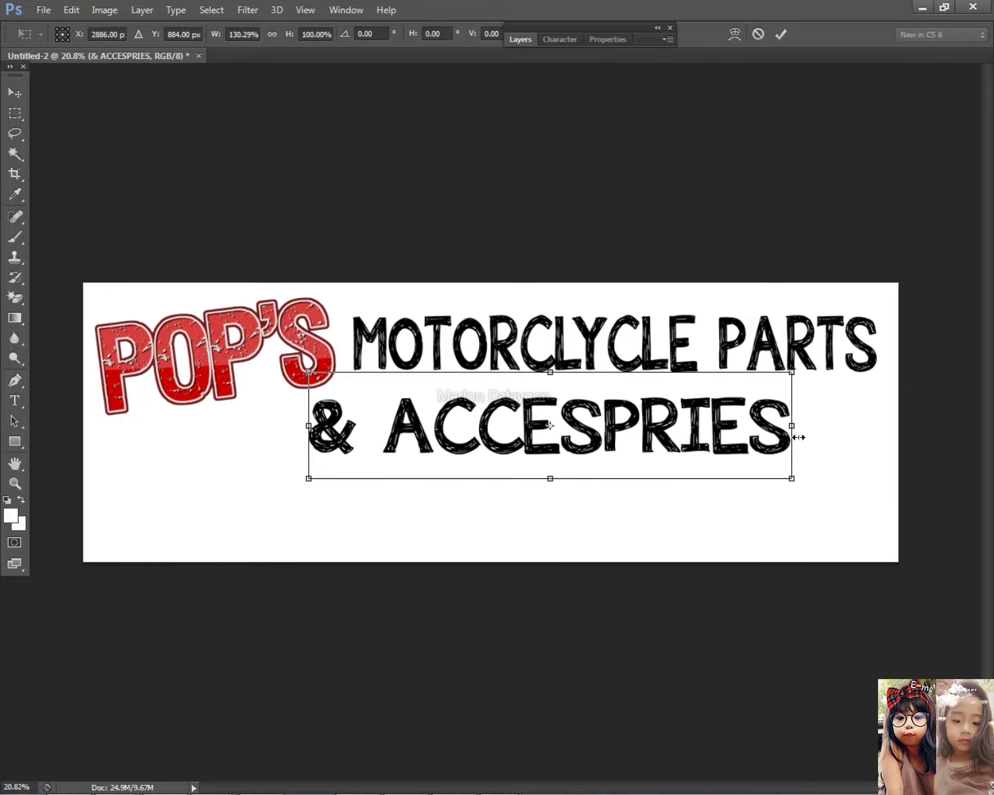
pyautogui.press('Return')
# - Move the POP'S logo slightly down and rotate it about 3 degrees
pyautogui.rightClick(588, 337)
pyautogui.click(623, 351)
pyautogui.moveTo(187, 318); pyautogui.dragTo(189, 329)
pyautogui.hotkey('ctrl', 't')
pyautogui.moveTo(379, 275); pyautogui.dragTo(345, 292)
pyautogui.press('Return')
# - Place a duplicate of the & ACCESPRIES line lower left on the banner
pyautogui.rightClick(658, 377)
pyautogui.click(417, 371)
pyautogui.moveTo(515, 429); pyautogui.dragTo(312, 501)
pyautogui.rightClick(515, 431)
pyautogui.click(554, 461)
pyautogui.hotkey('ctrl', 'z')
pyautogui.rightClick(509, 434)
pyautogui.click(519, 448)
pyautogui.moveTo(492, 445); pyautogui.dragTo(285, 518)
pyautogui.click(15, 401)
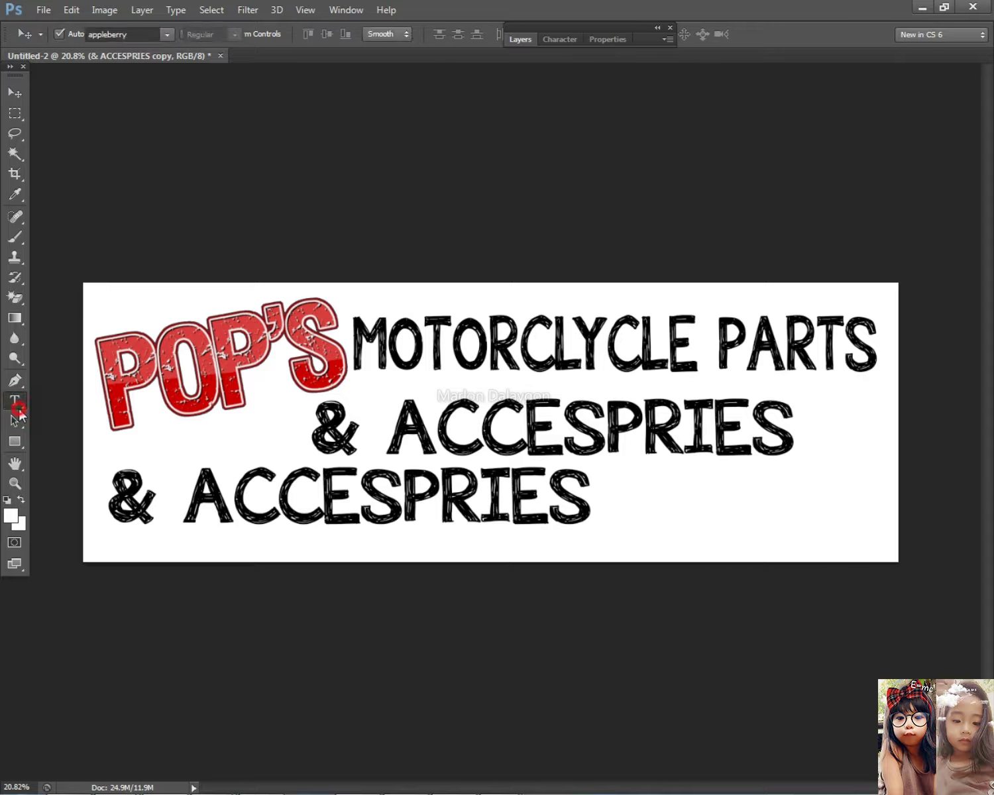
# - Retype the copied line as 'Overhaul, Tune-up'
pyautogui.click(446, 504)
pyautogui.hotkey('ctrl', 'a')
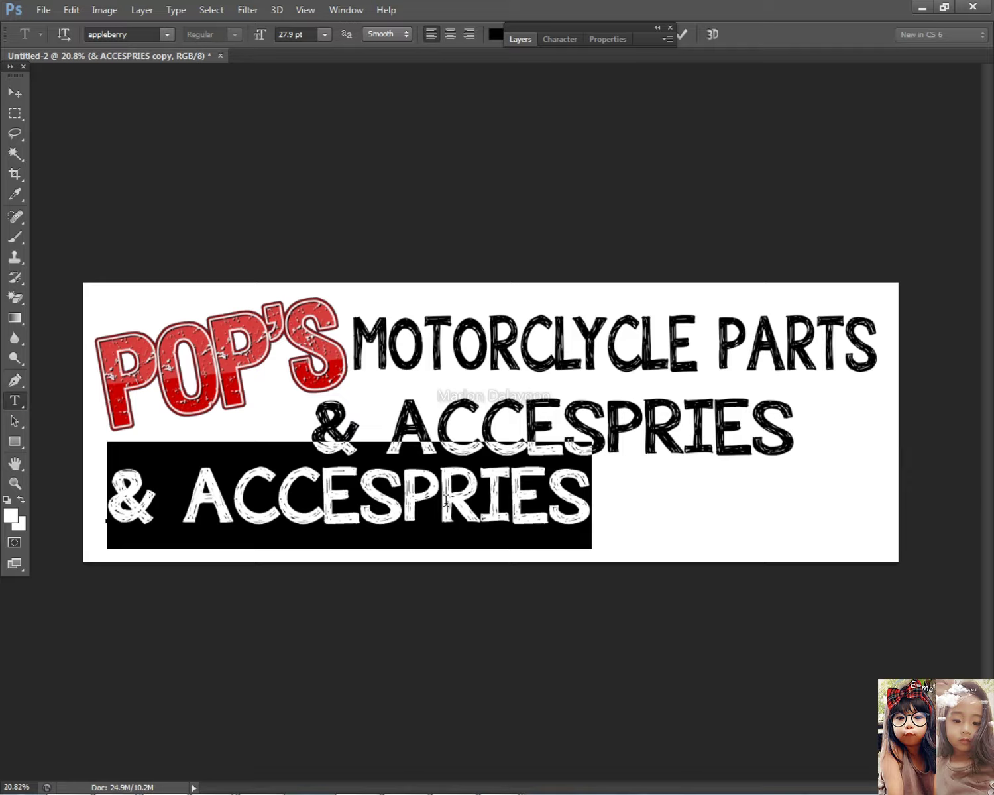
pyautogui.write('over')
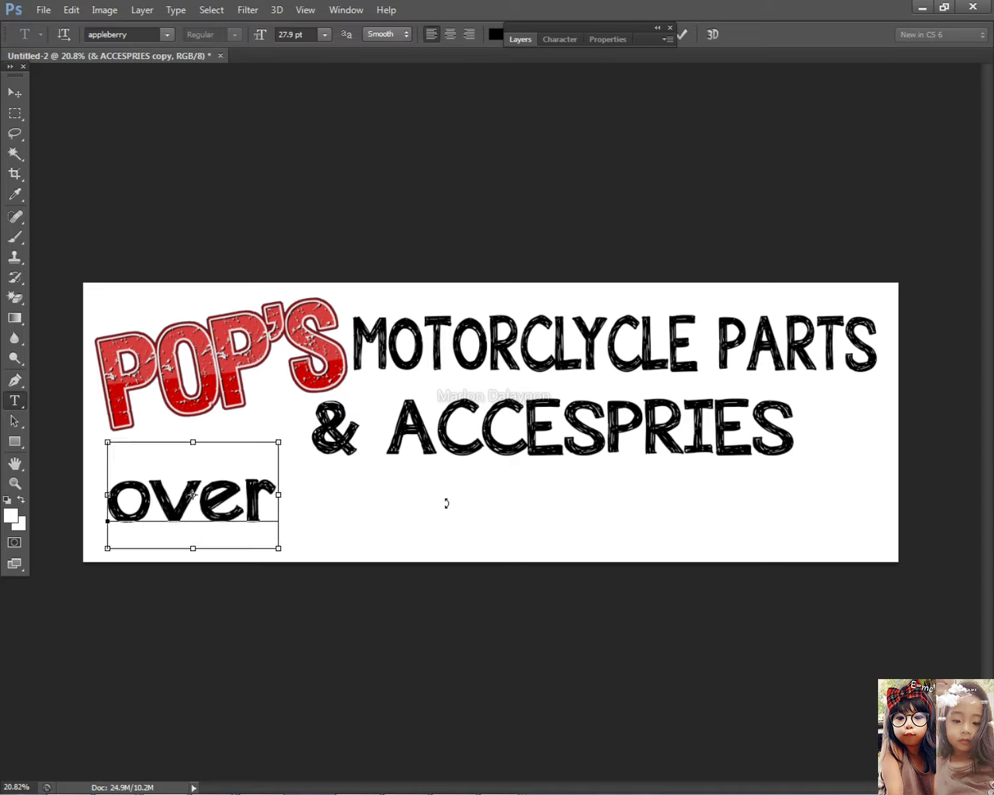
pyautogui.press('BackSpace')
pyautogui.press('BackSpace')
pyautogui.press('BackSpace')
pyautogui.write('V')
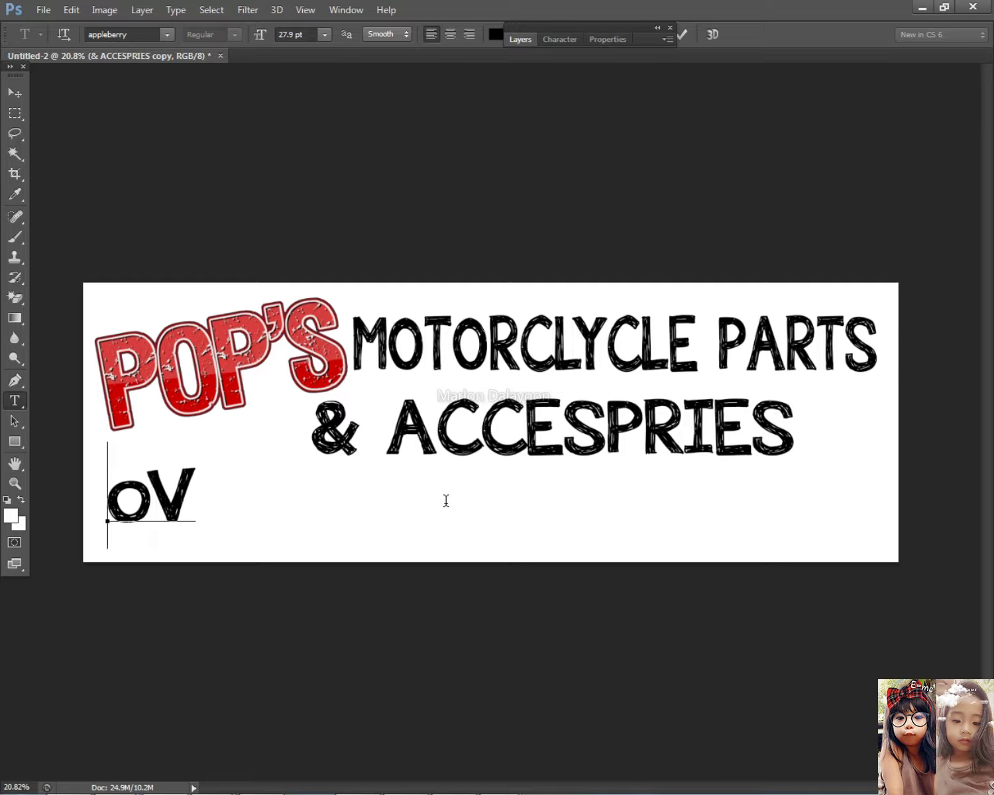
pyautogui.press('BackSpace')
pyautogui.press('BackSpace')
pyautogui.write('Over')
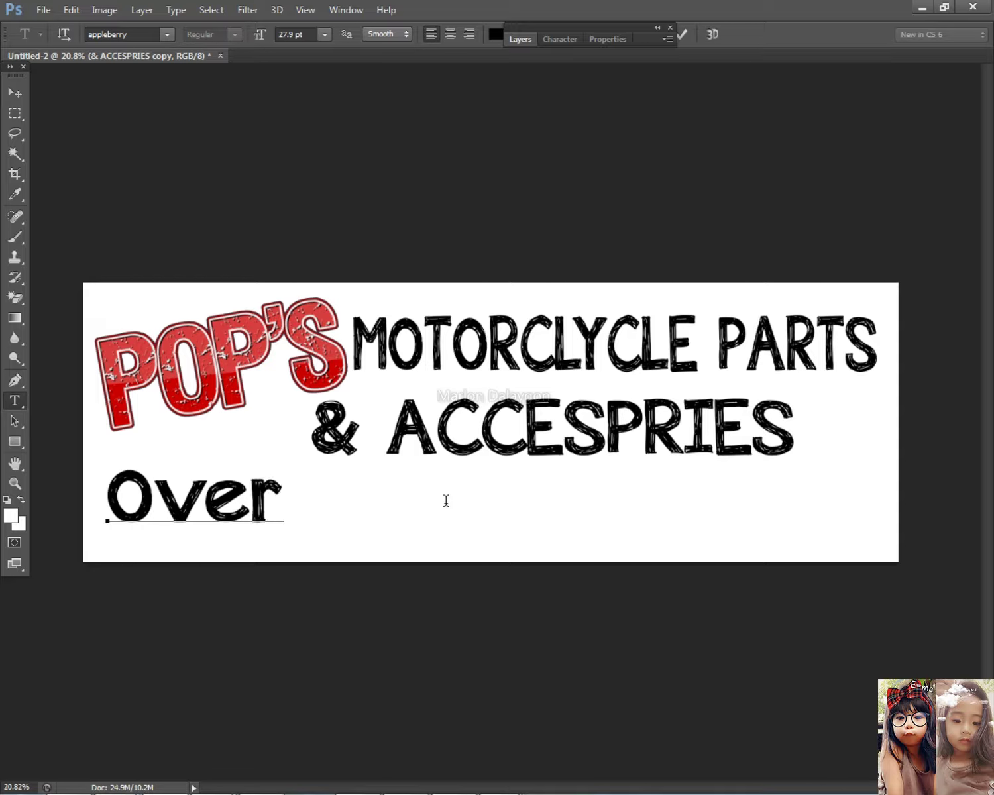
pyautogui.write('haul')
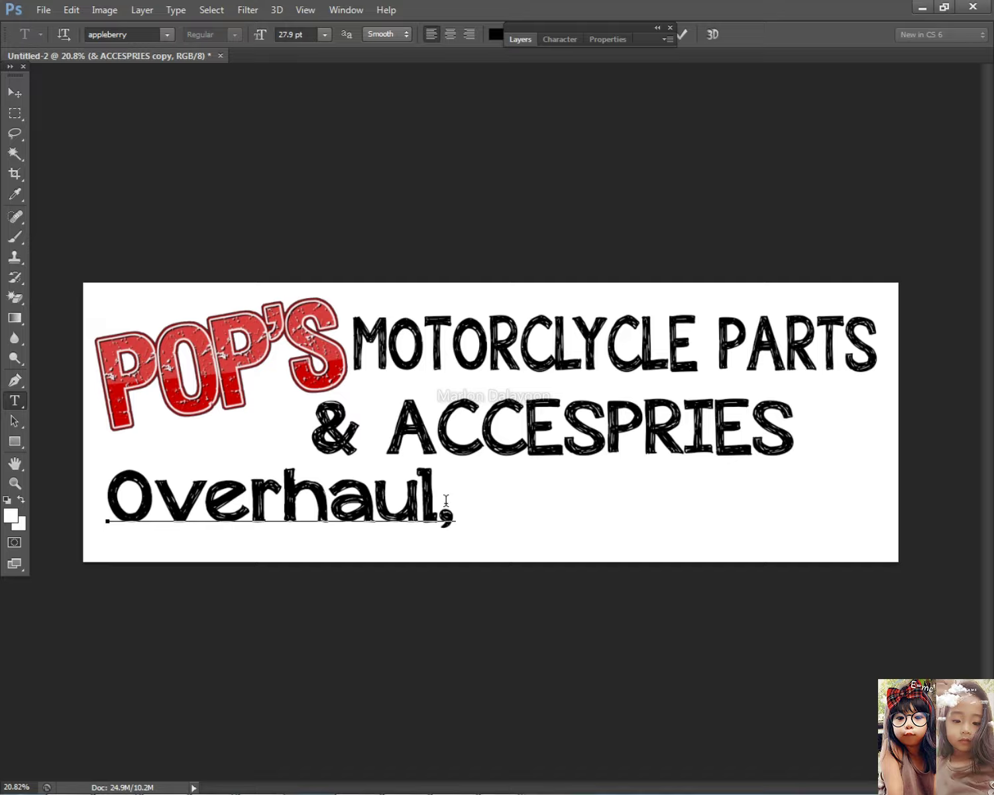
pyautogui.write(', Tune')
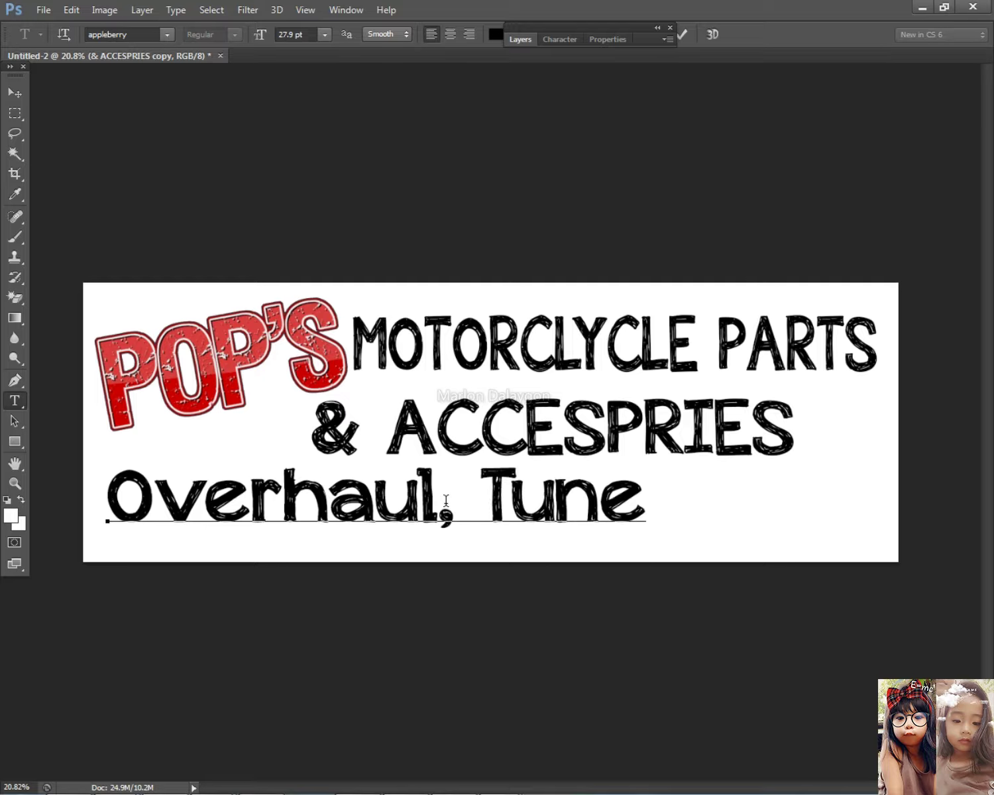
pyautogui.write('-up')
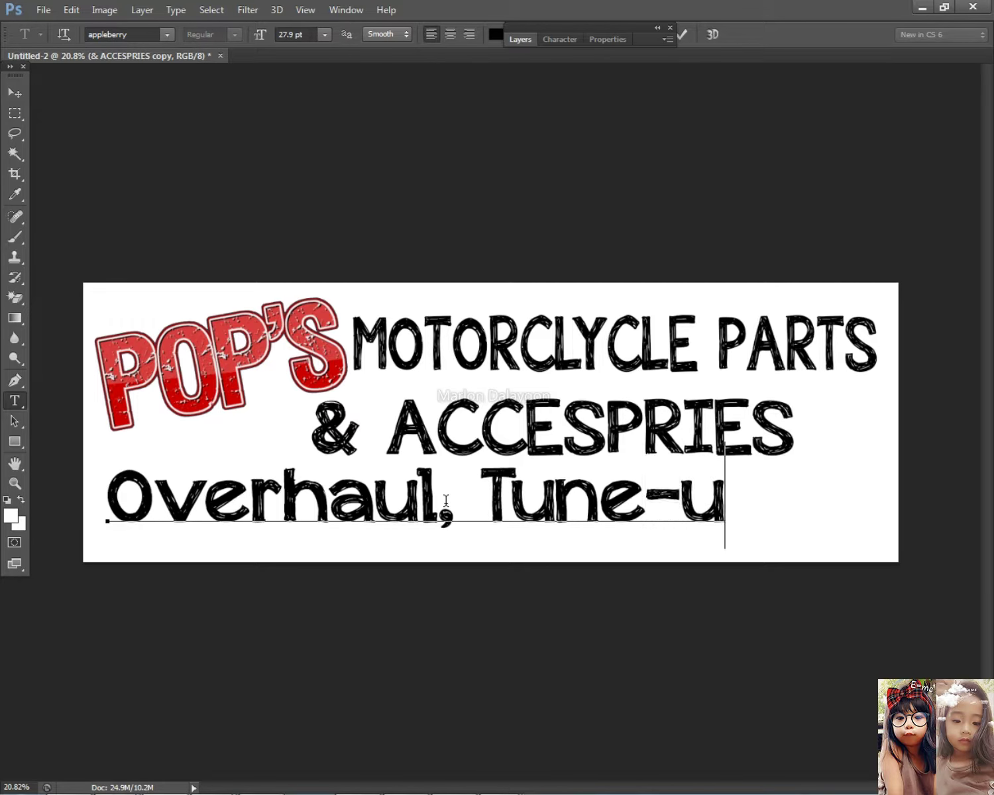
pyautogui.click(13, 96)
# - Shrink the services text and move it up slightly
pyautogui.hotkey('ctrl', 't')
pyautogui.moveTo(770, 442); pyautogui.dragTo(495, 483)
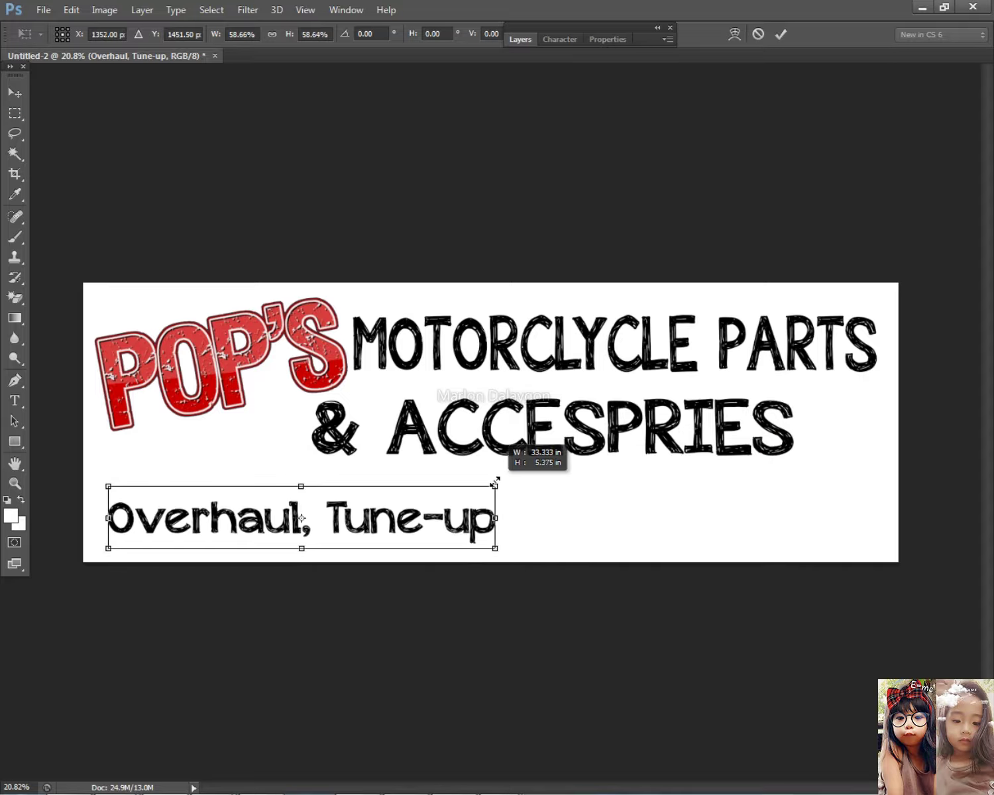
pyautogui.moveTo(451, 532); pyautogui.dragTo(451, 520)
pyautogui.press('Return')
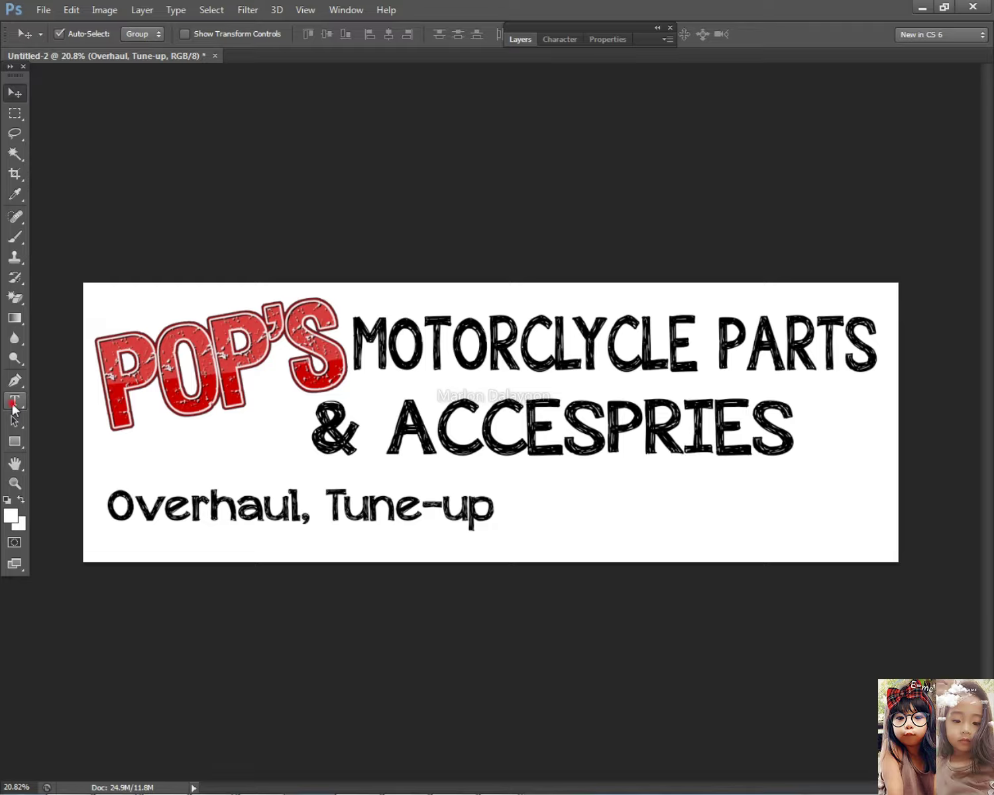
# - Append Maintenance and enlarge the services line to span the banner
pyautogui.click(14, 401)
pyautogui.click(497, 508)
pyautogui.click(14, 92)
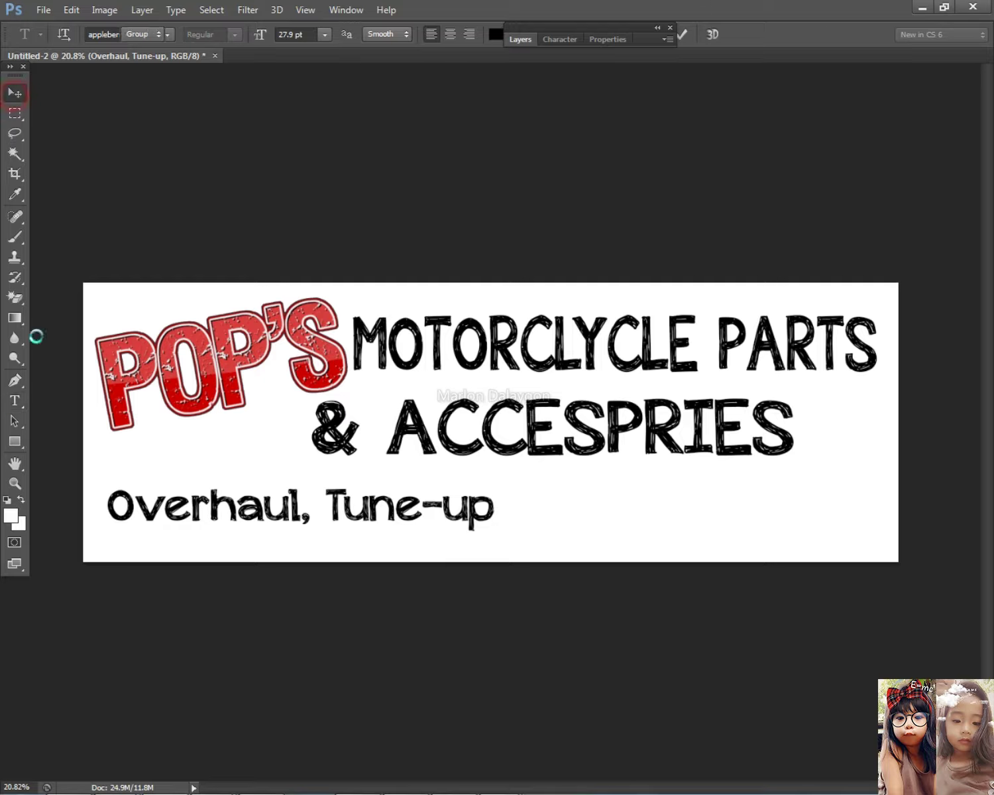
pyautogui.click(14, 401)
pyautogui.click(495, 505)
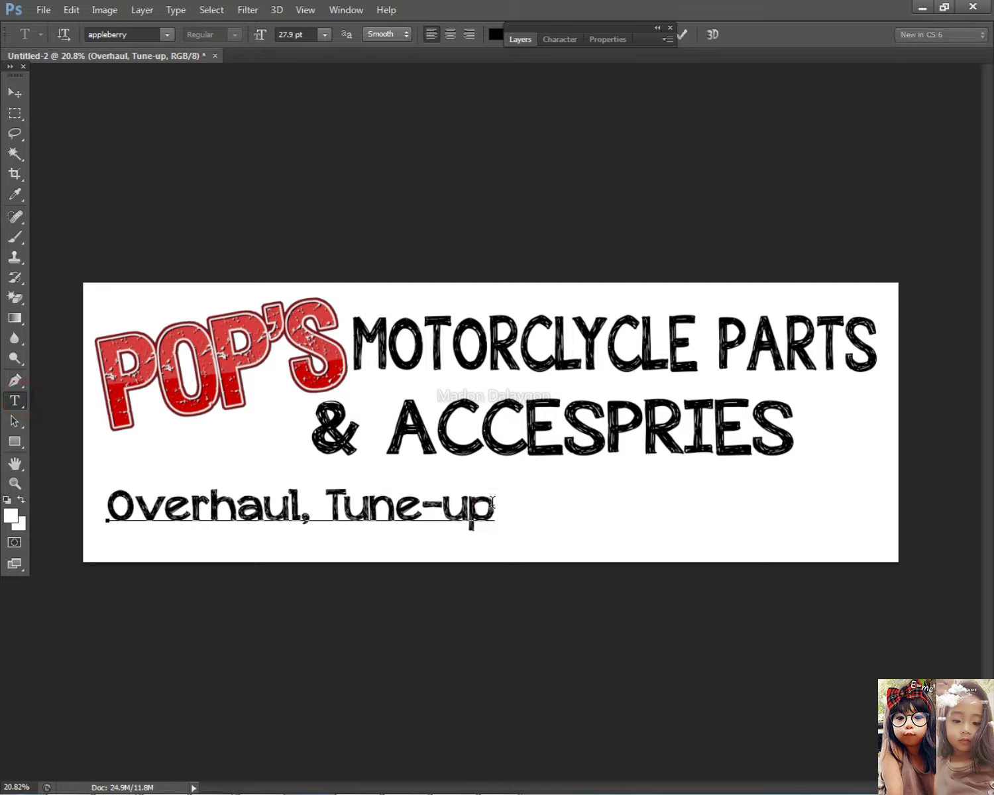
pyautogui.write('Main')
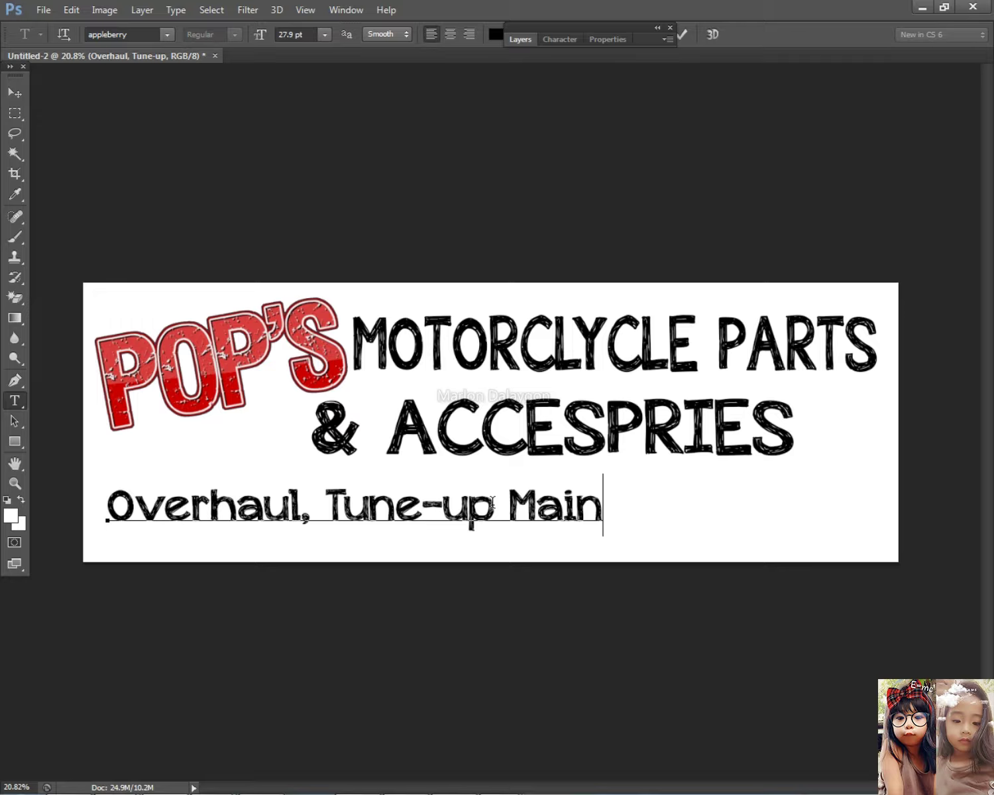
pyautogui.write('tenance')
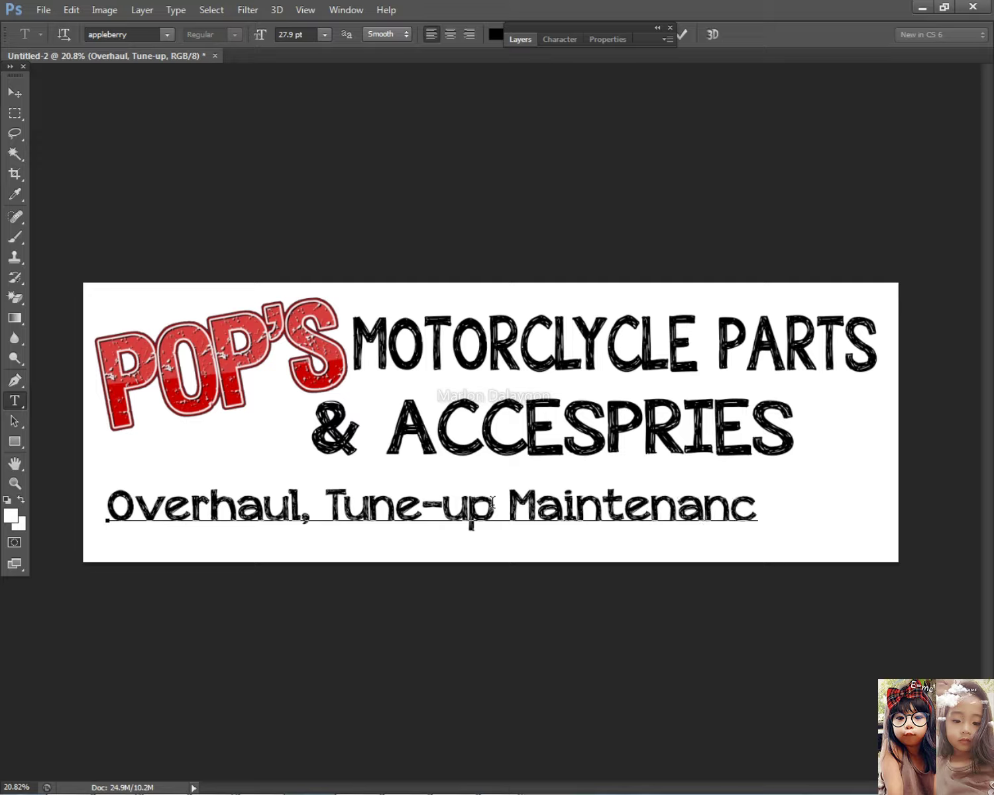
pyautogui.click(14, 93)
pyautogui.hotkey('ctrl', 't')
pyautogui.moveTo(788, 537); pyautogui.dragTo(874, 547)
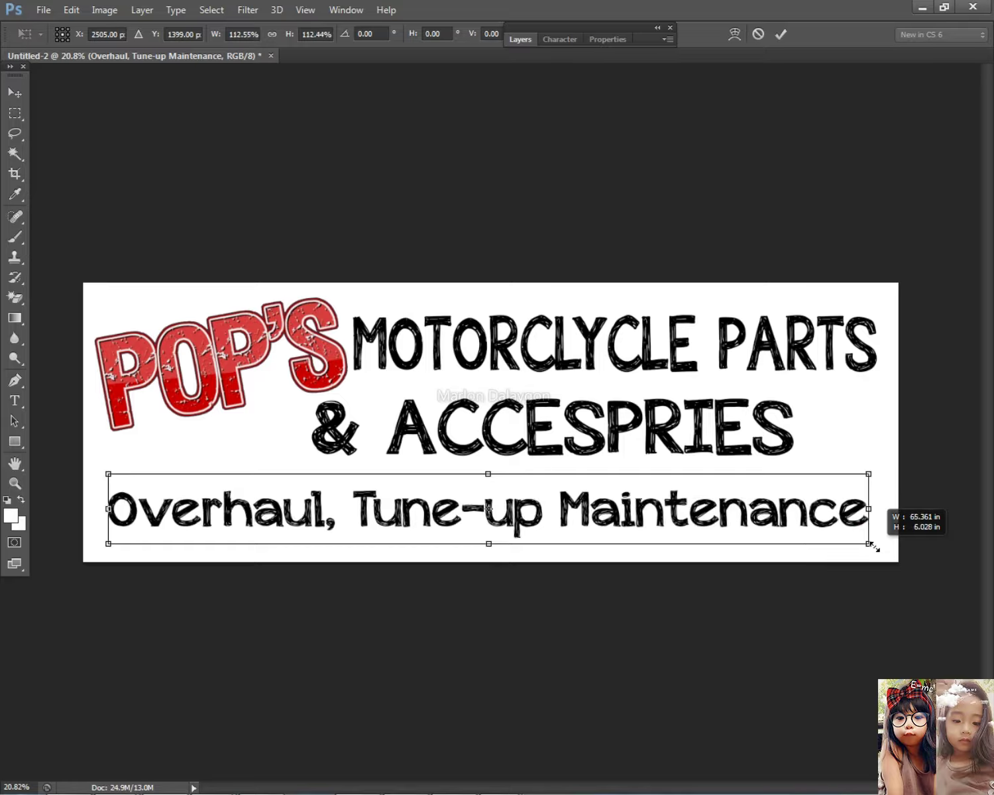
pyautogui.press('Return')
# - Add a comma after Tune-up and nudge the services line slightly left
pyautogui.click(14, 400)
pyautogui.click(560, 517)
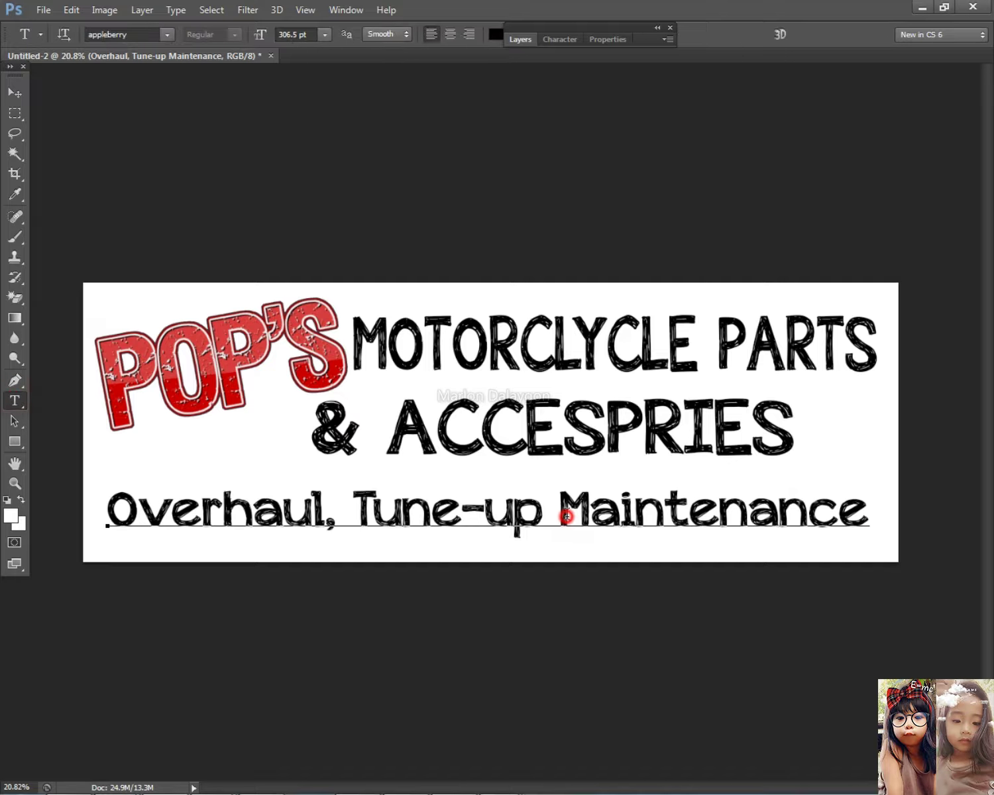
pyautogui.write(',')
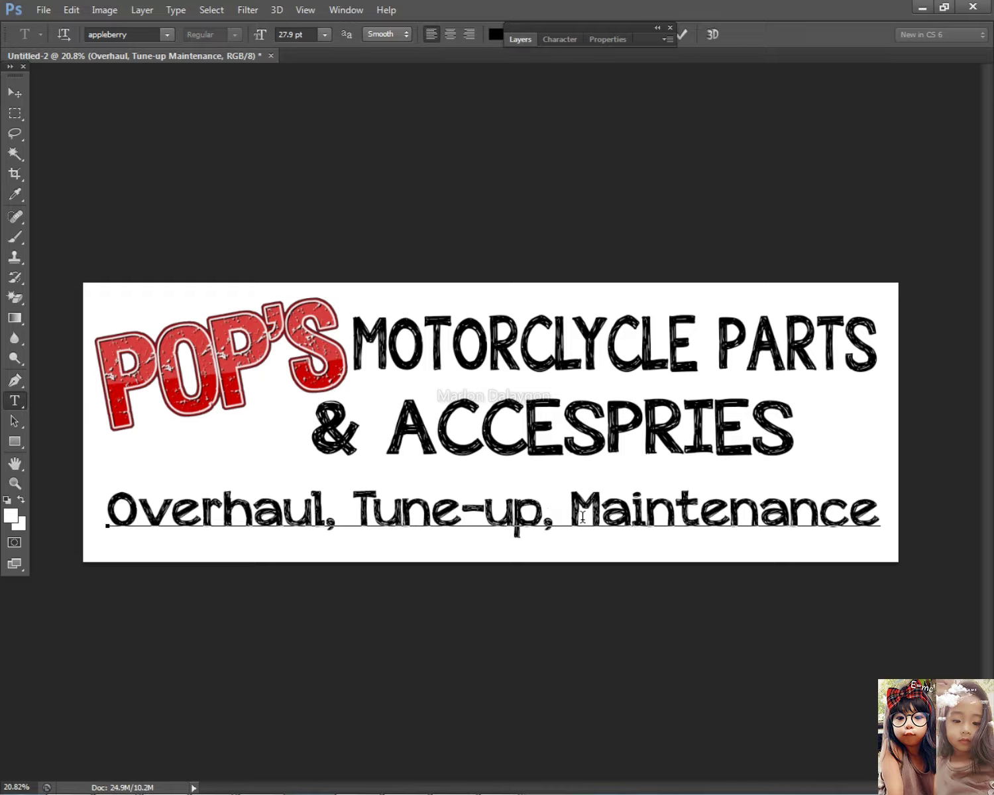
pyautogui.click(15, 92)
pyautogui.moveTo(374, 511); pyautogui.dragTo(368, 514)
pyautogui.click(15, 133)
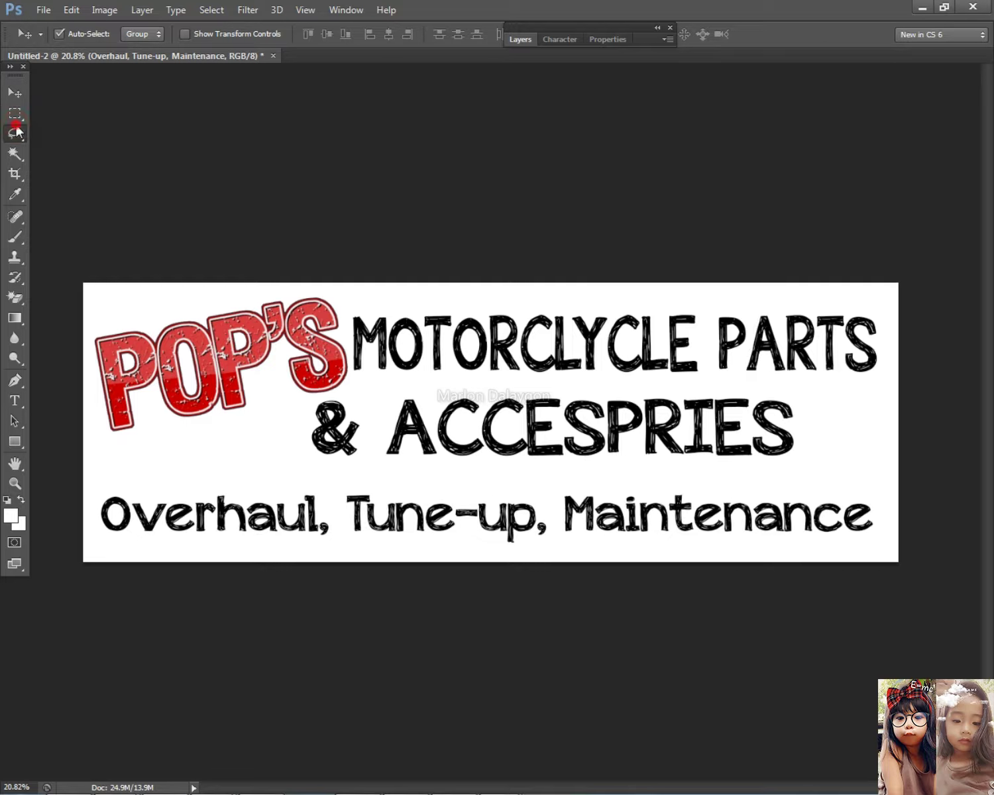
# - Select the bottom strip of the banner with the Rectangular Marquee
pyautogui.click(14, 113)
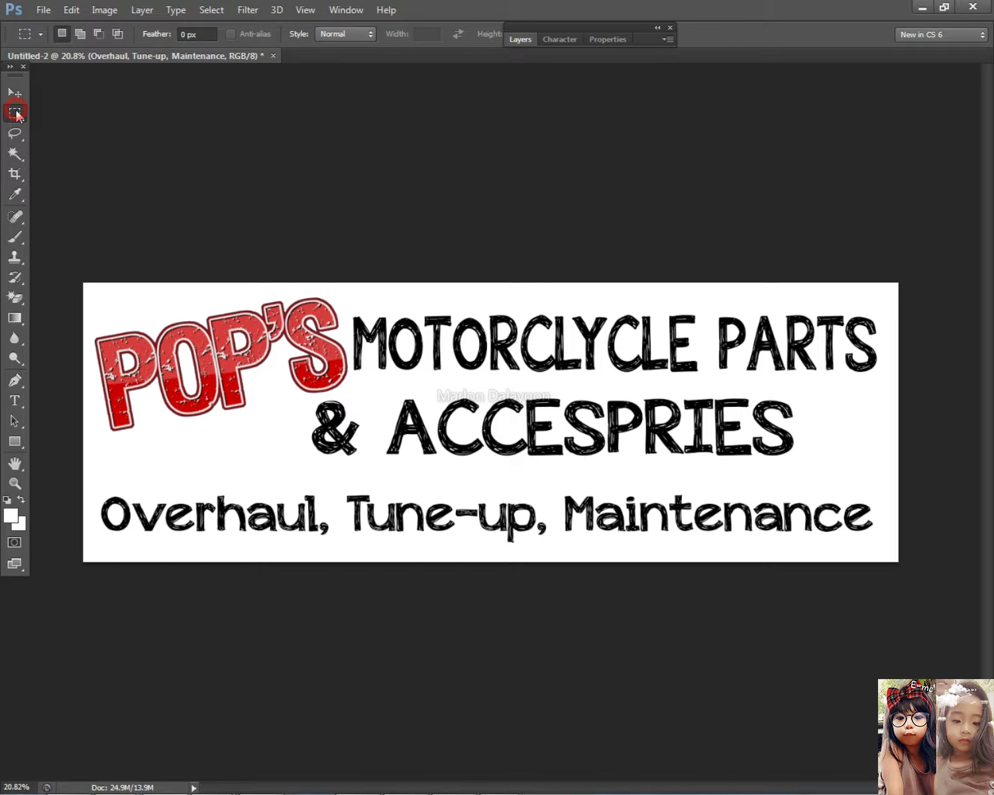
pyautogui.press('Delete')
pyautogui.hotkey('ctrl', 'z')
pyautogui.moveTo(76, 494); pyautogui.dragTo(902, 567)
# - Turn the Layer 1 strip red with a Color Overlay layer style
pyautogui.click(15, 93)
pyautogui.rightClick(190, 469)
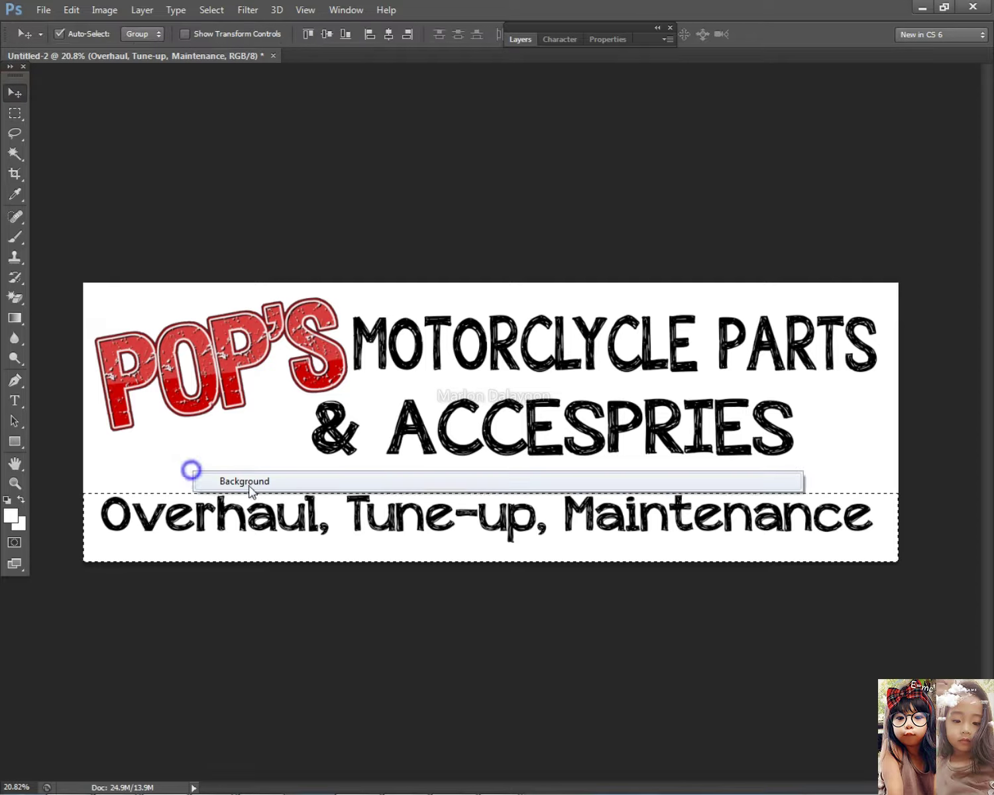
pyautogui.click(259, 480)
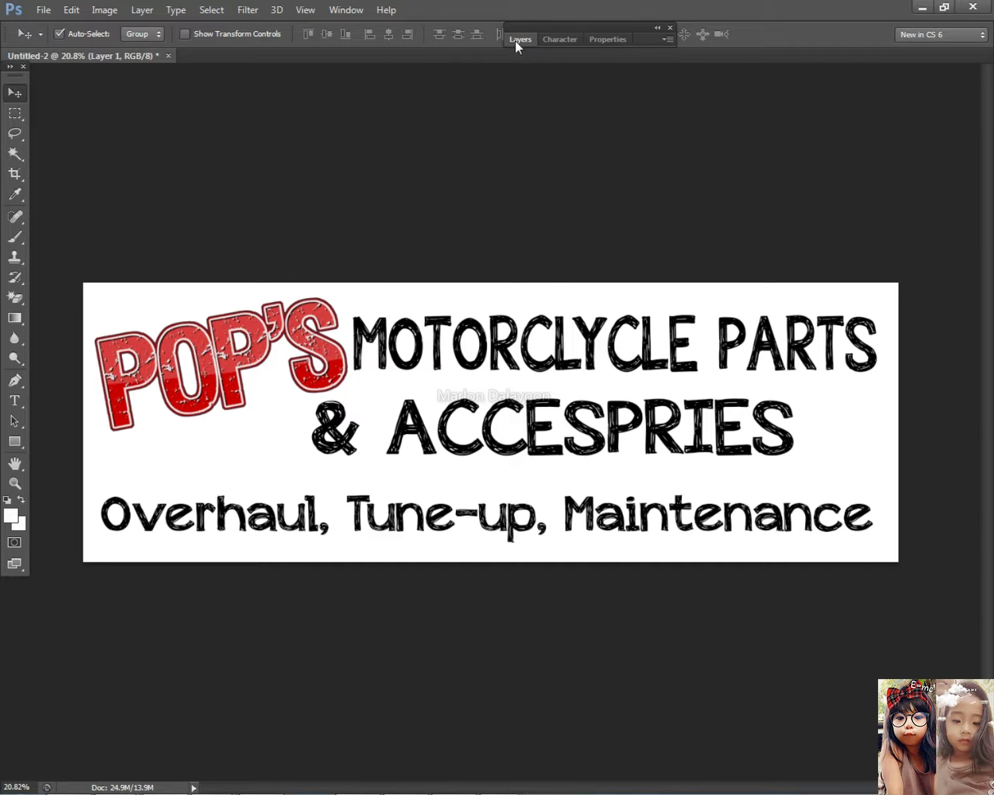
pyautogui.click(518, 42)
pyautogui.doubleClick(622, 199)
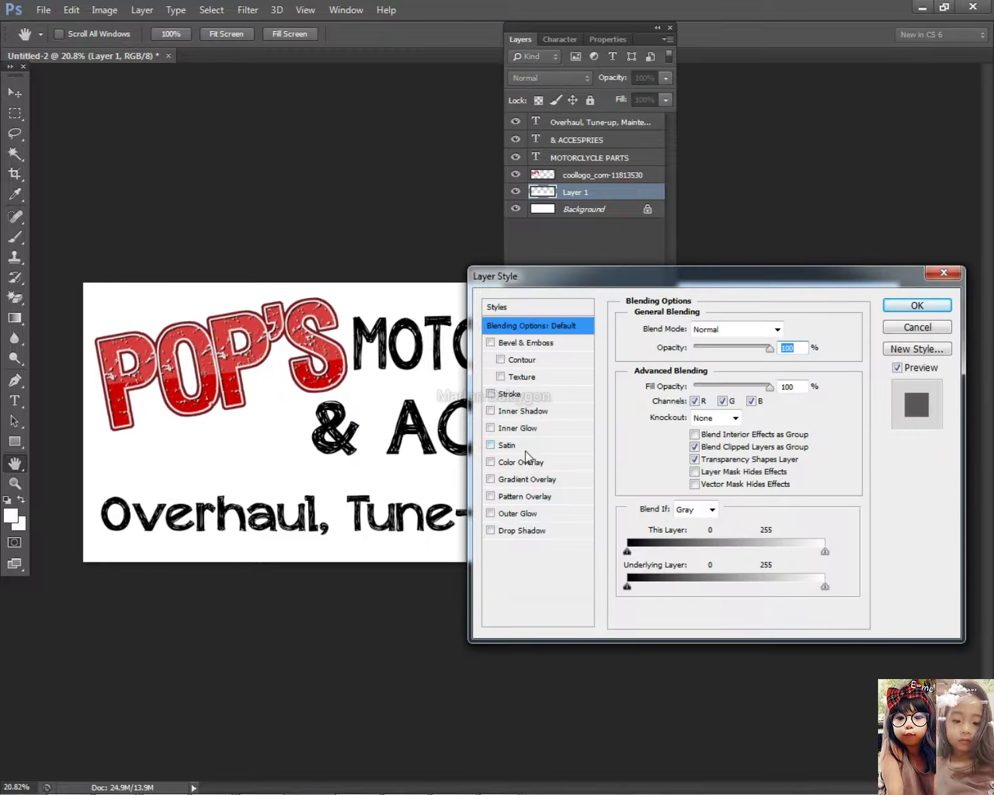
pyautogui.click(534, 466)
pyautogui.click(916, 306)
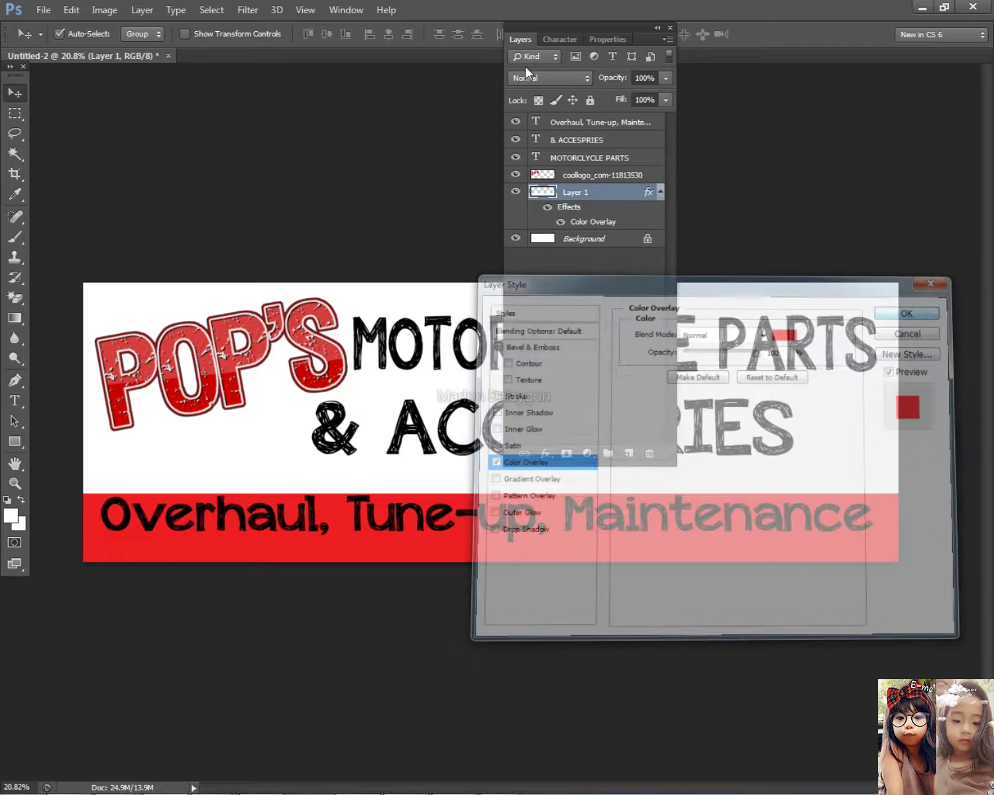
pyautogui.click(520, 39)
# - Move the services text down into the red strip and stretch it wider
pyautogui.moveTo(472, 511); pyautogui.dragTo(463, 520)
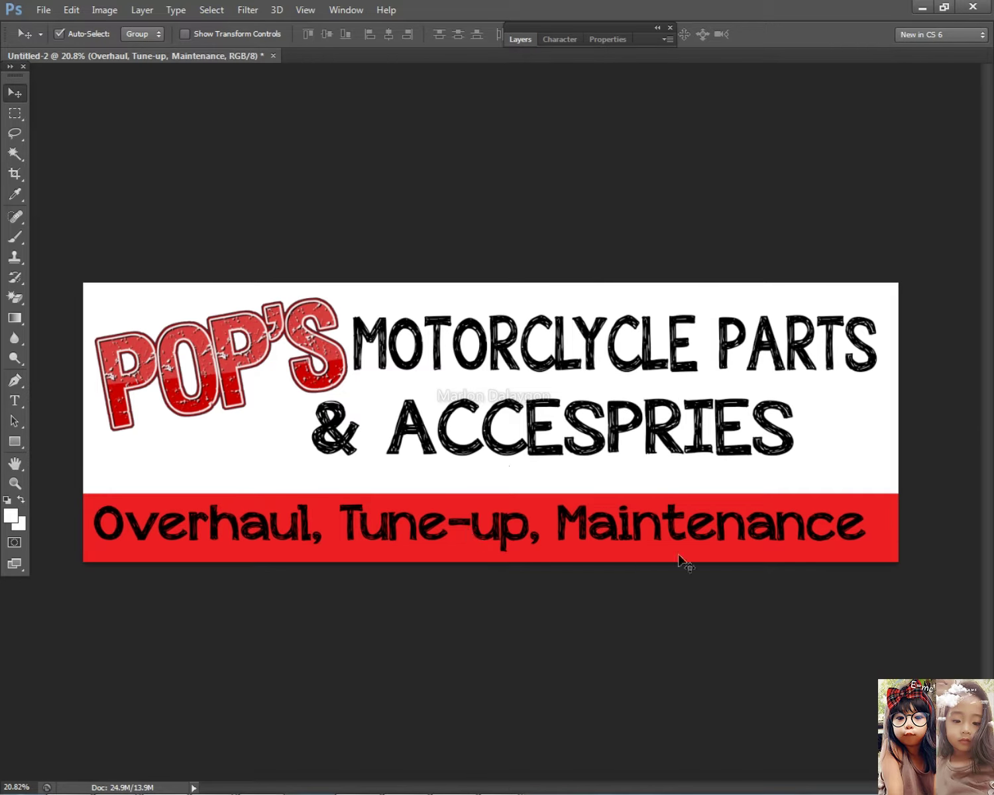
pyautogui.hotkey('ctrl', 't')
pyautogui.moveTo(875, 530); pyautogui.dragTo(885, 530)
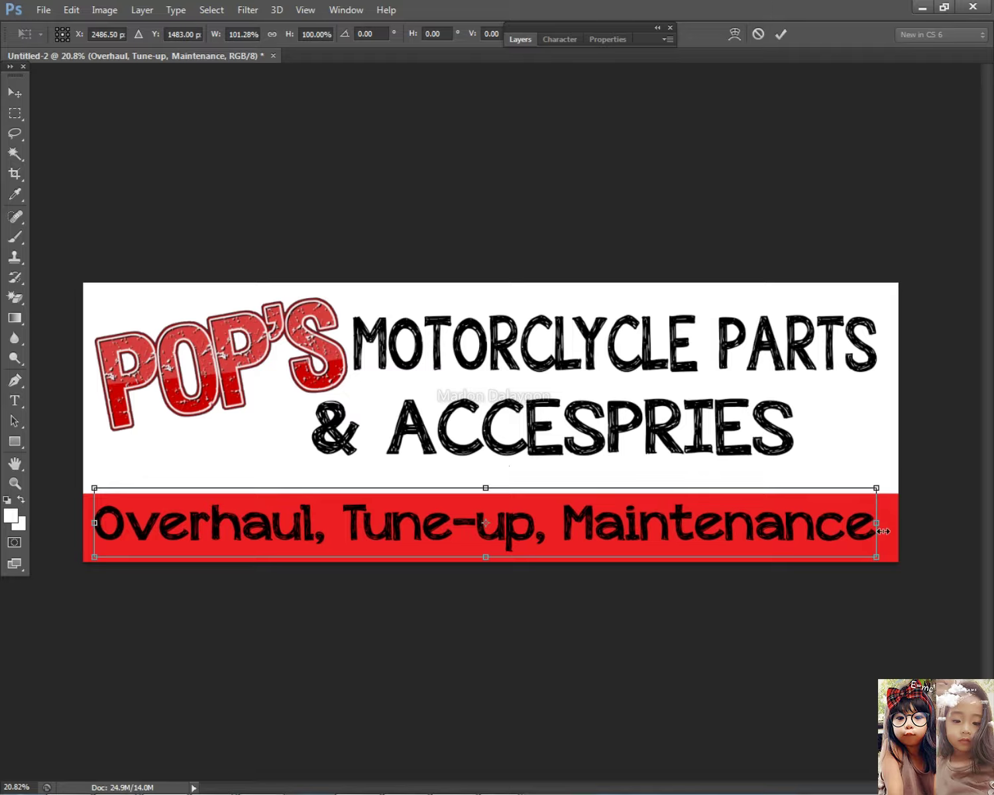
pyautogui.click(781, 34)
# - Give the services text layer a white Color Overlay
pyautogui.click(520, 40)
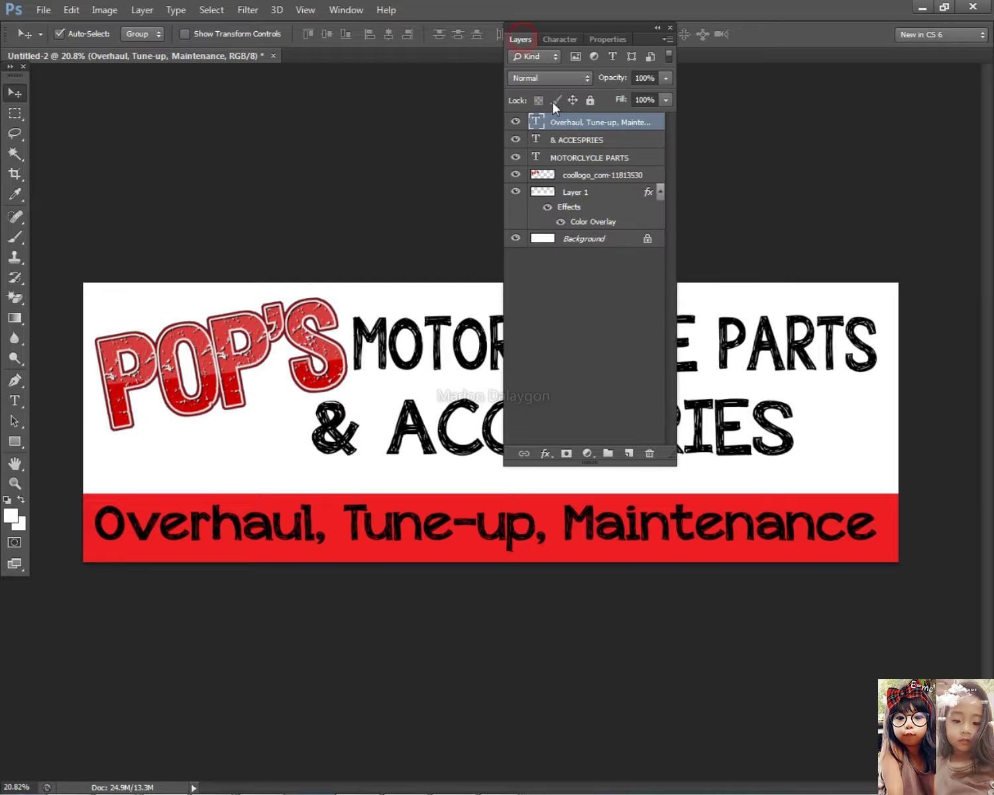
pyautogui.doubleClick(659, 130)
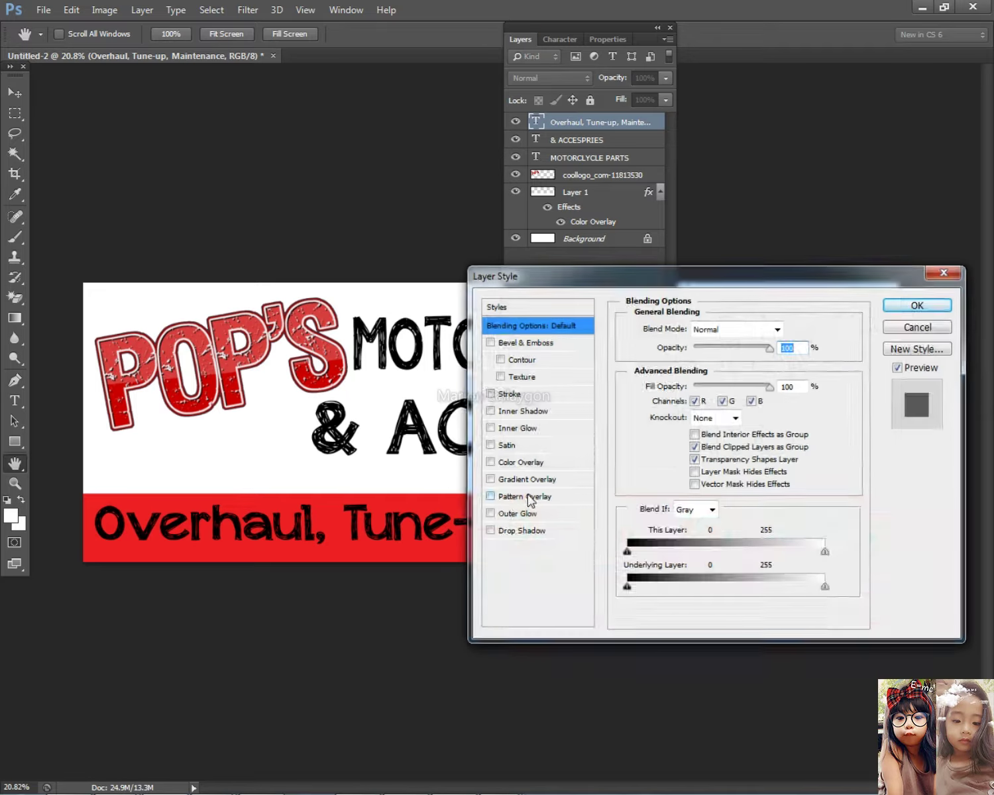
pyautogui.click(538, 462)
pyautogui.click(789, 330)
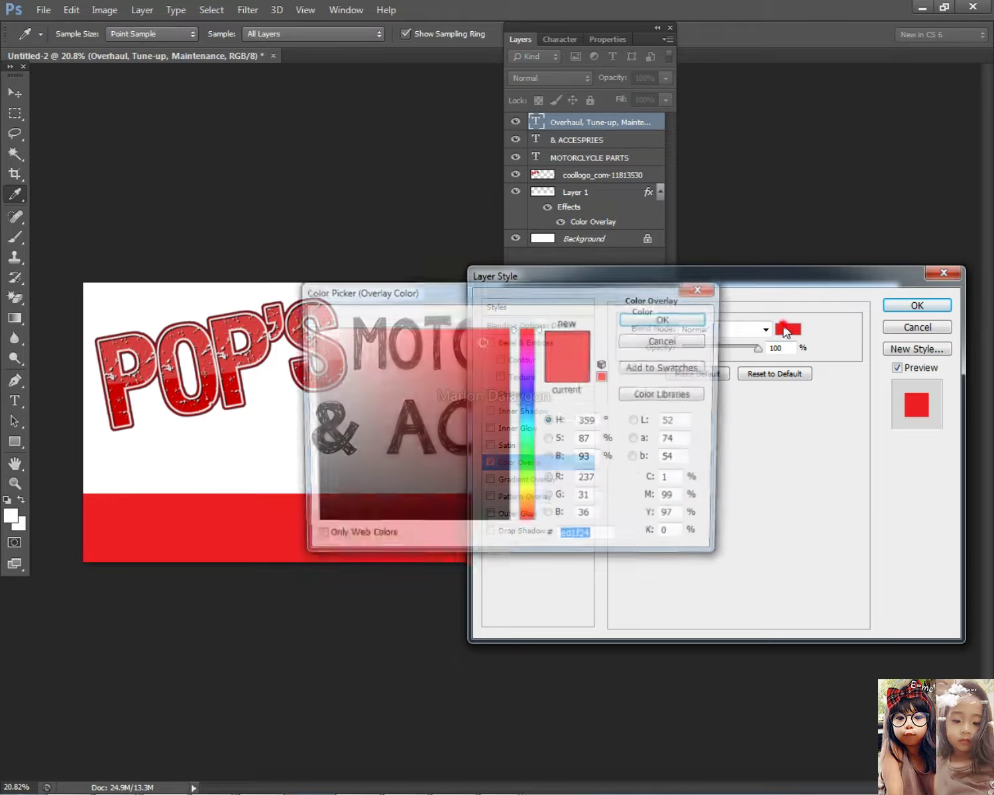
pyautogui.moveTo(415, 391); pyautogui.dragTo(265, 263)
pyautogui.click(665, 320)
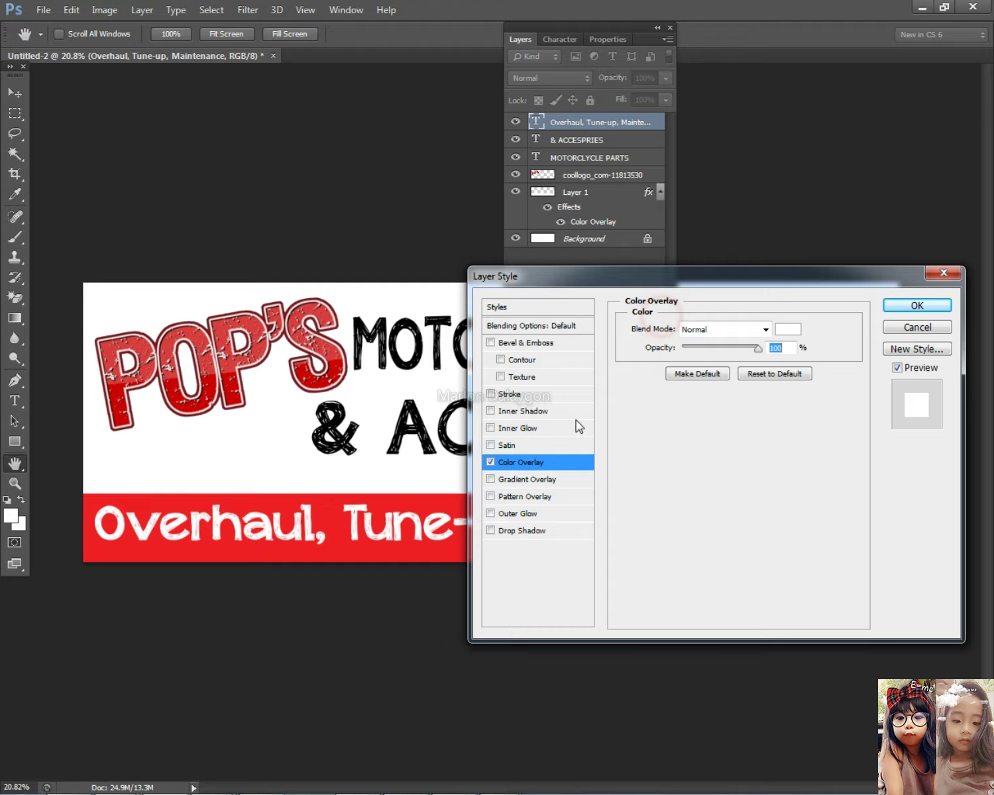
# - Add a drop shadow with 22 px distance and 13% spread to the services text
pyautogui.click(508, 531)
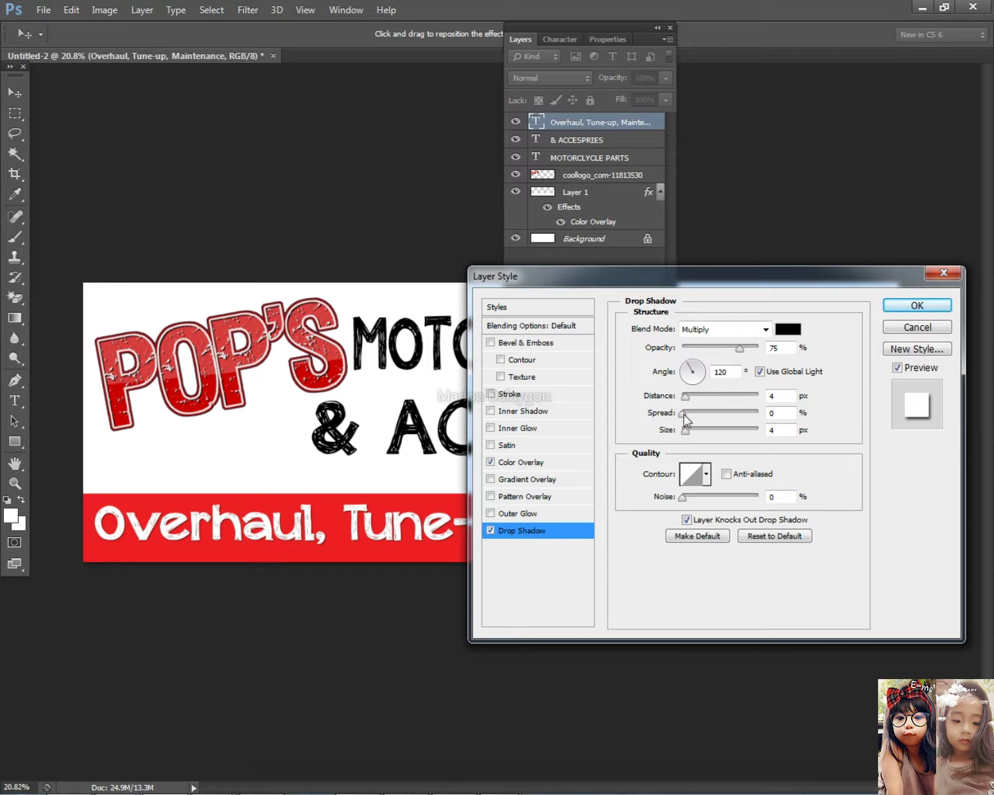
pyautogui.moveTo(686, 401); pyautogui.dragTo(699, 399)
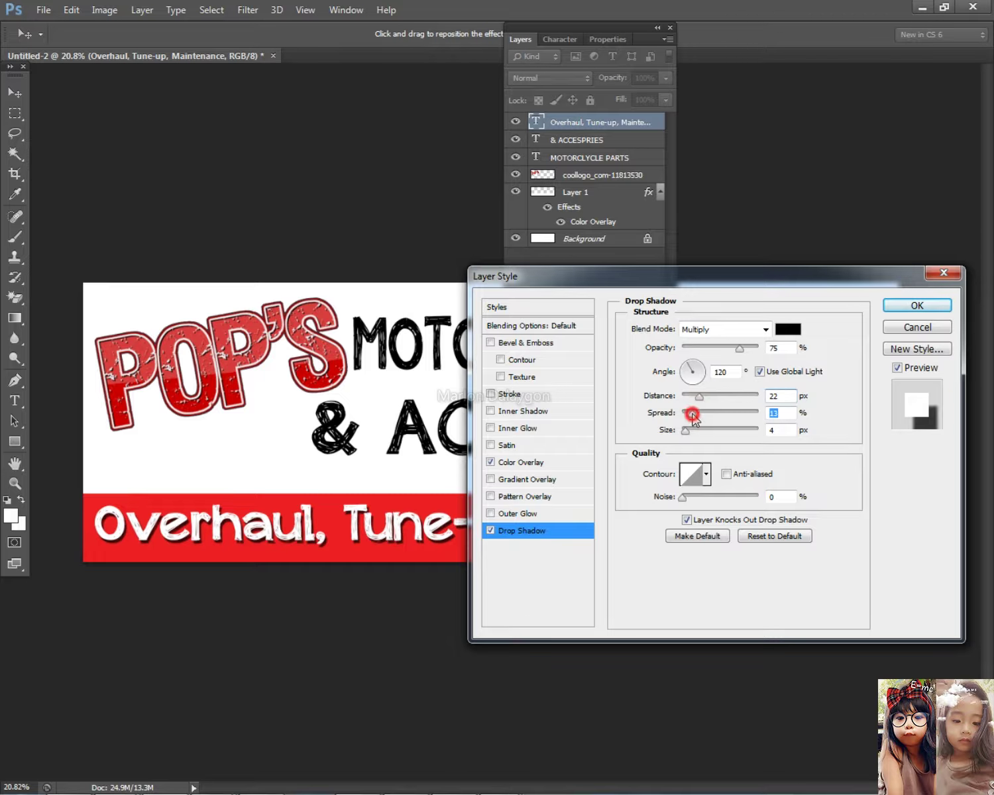
pyautogui.click(941, 308)
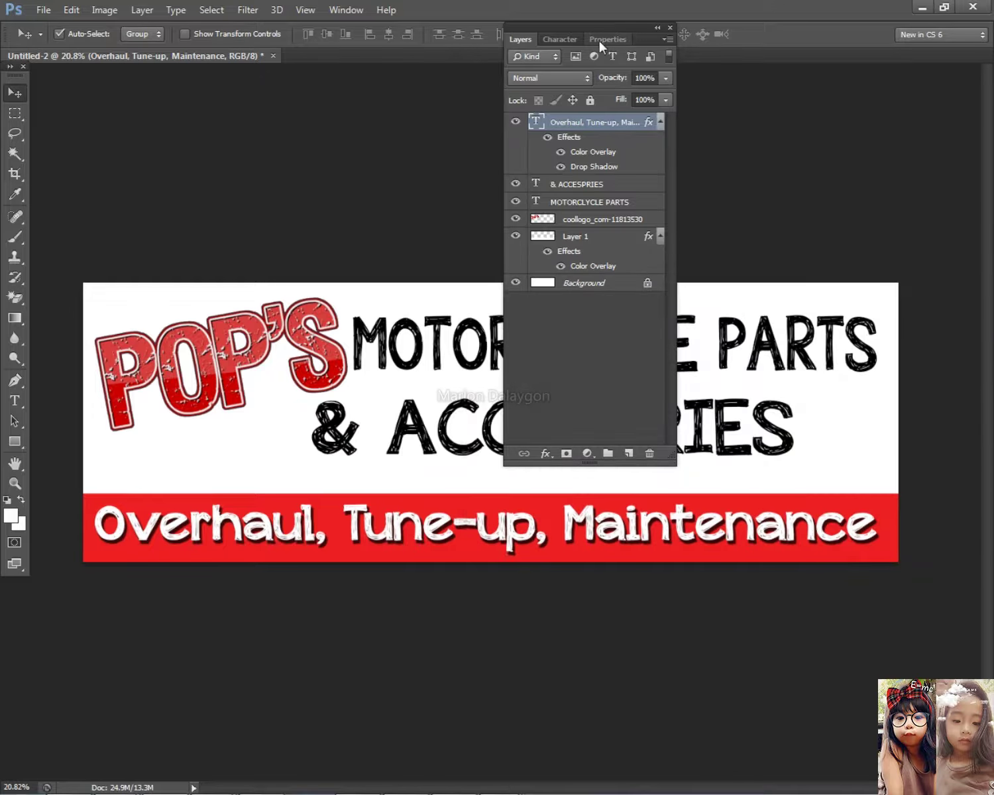
pyautogui.doubleClick(518, 42)
pyautogui.moveTo(289, 477); pyautogui.dragTo(399, 570)
# - Shorten the red strip by lowering its top edge
pyautogui.hotkey('ctrl', 't')
pyautogui.moveTo(491, 493); pyautogui.dragTo(491, 506)
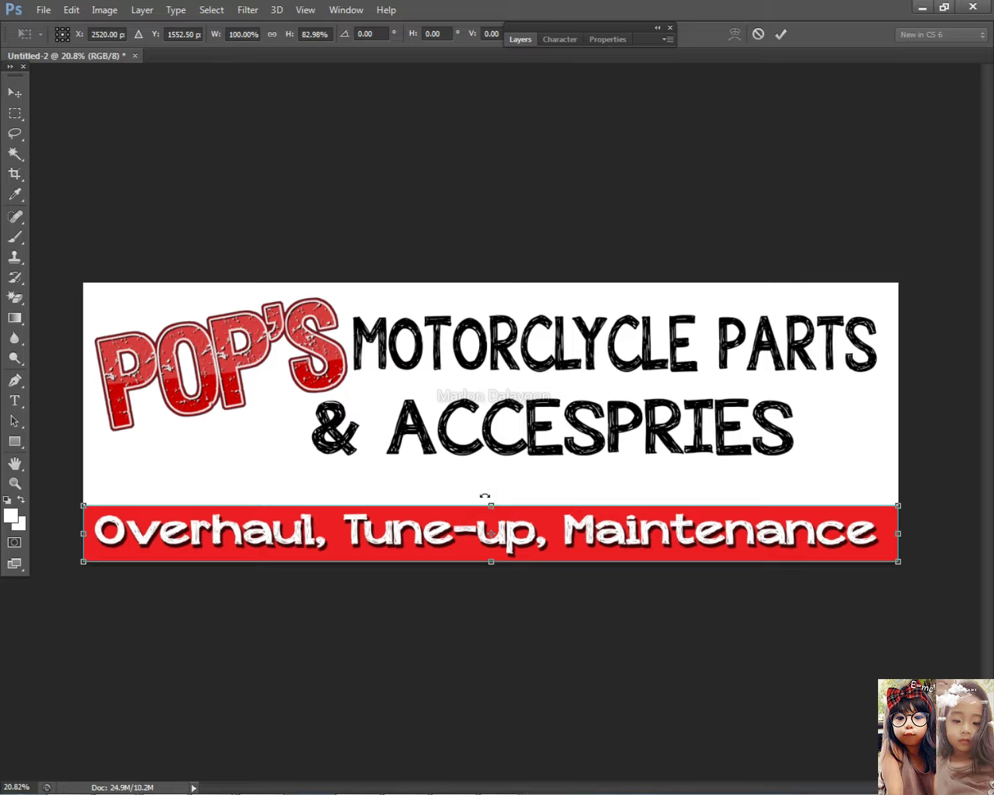
pyautogui.click(809, 462)
pyautogui.scroll(-1, 507, 453)
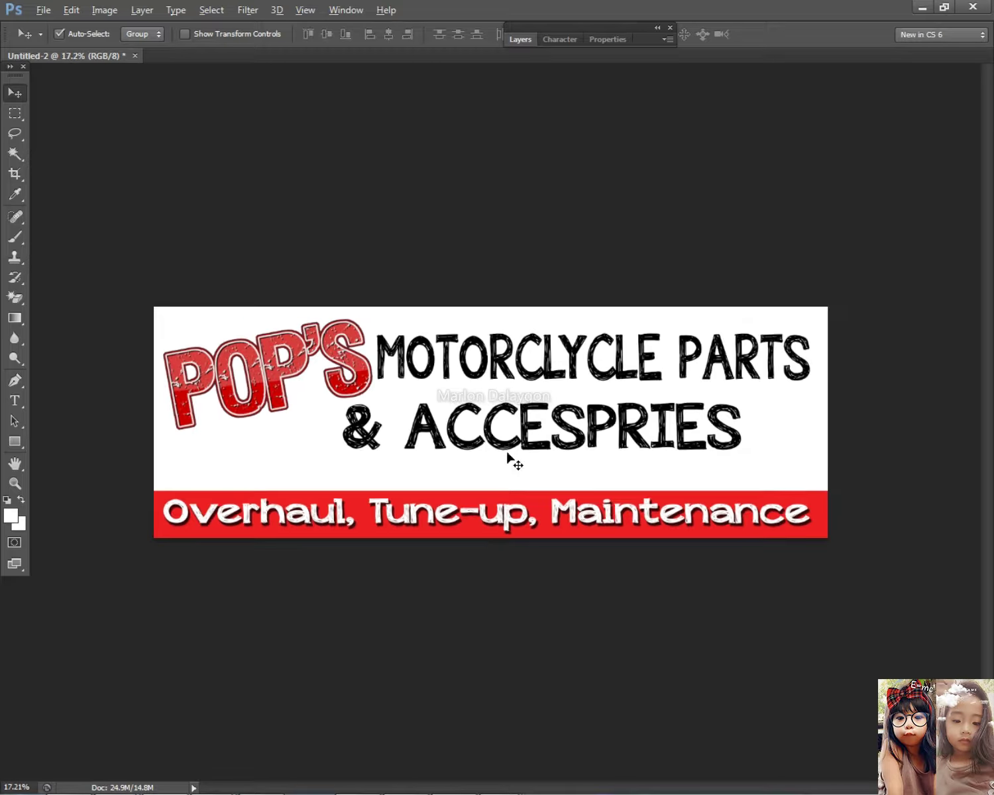
# - Shift & ACCESPRIES right and nudge MOTORCLYCLE PARTS and the POP'S logo into place
pyautogui.moveTo(489, 454); pyautogui.dragTo(541, 445)
pyautogui.hotkey('ctrl', 't')
pyautogui.press('Return')
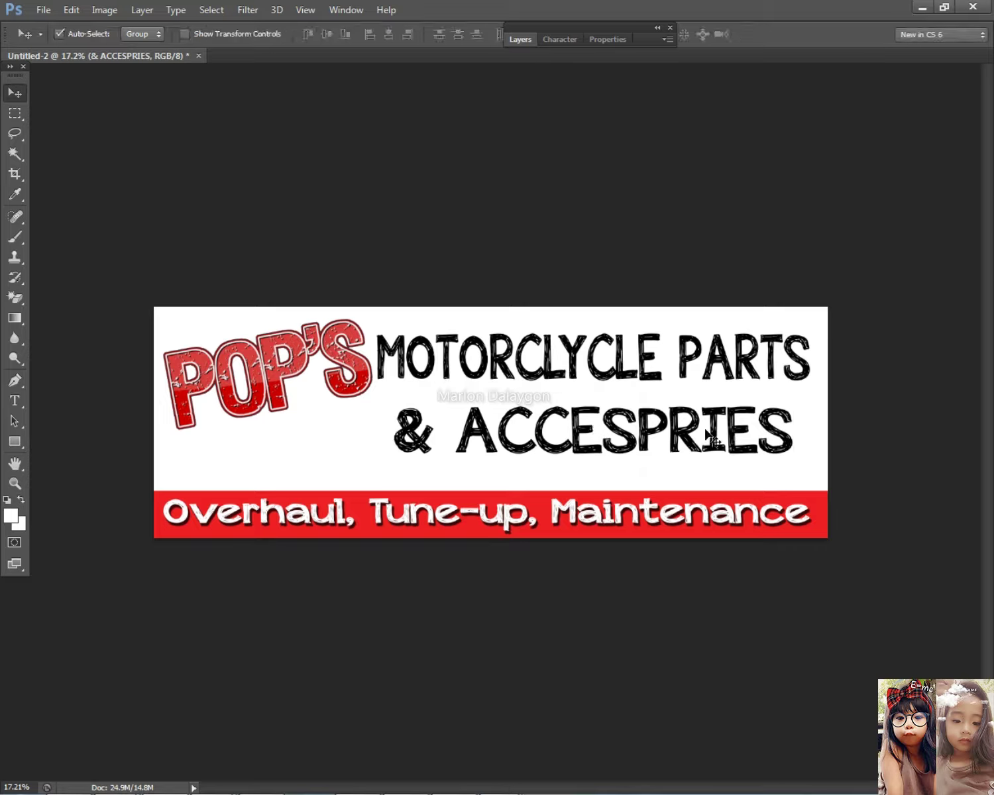
pyautogui.moveTo(541, 363); pyautogui.dragTo(543, 364)
pyautogui.moveTo(277, 362); pyautogui.dragTo(280, 358)
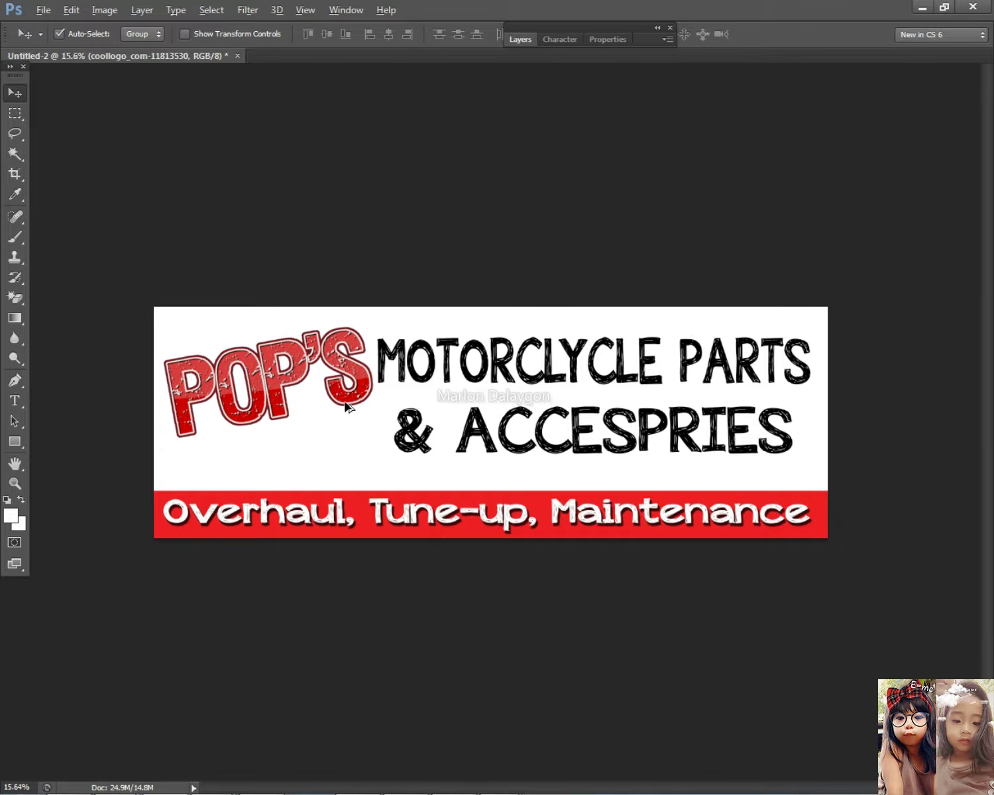
pyautogui.scroll(-2, 348, 407)
pyautogui.hotkey('alt', 'Tab')
# - Switch to the 'motorcycle parts tarpaulin design' image results and clear the old search query
pyautogui.click(278, 361)
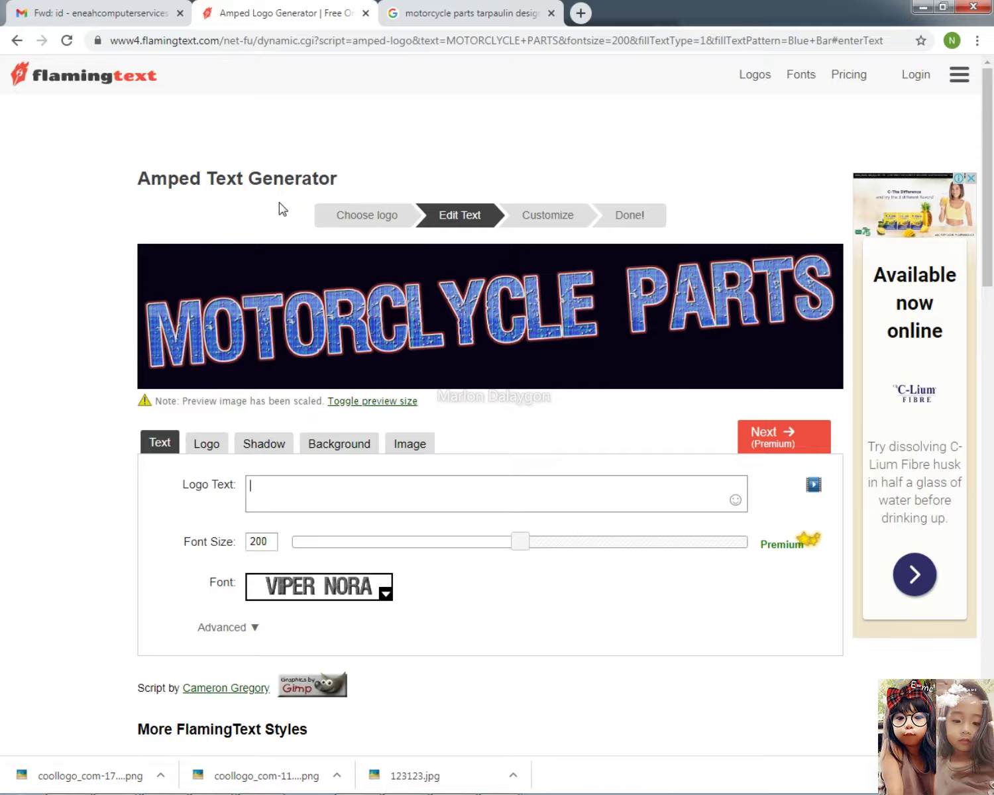
pyautogui.click(449, 8)
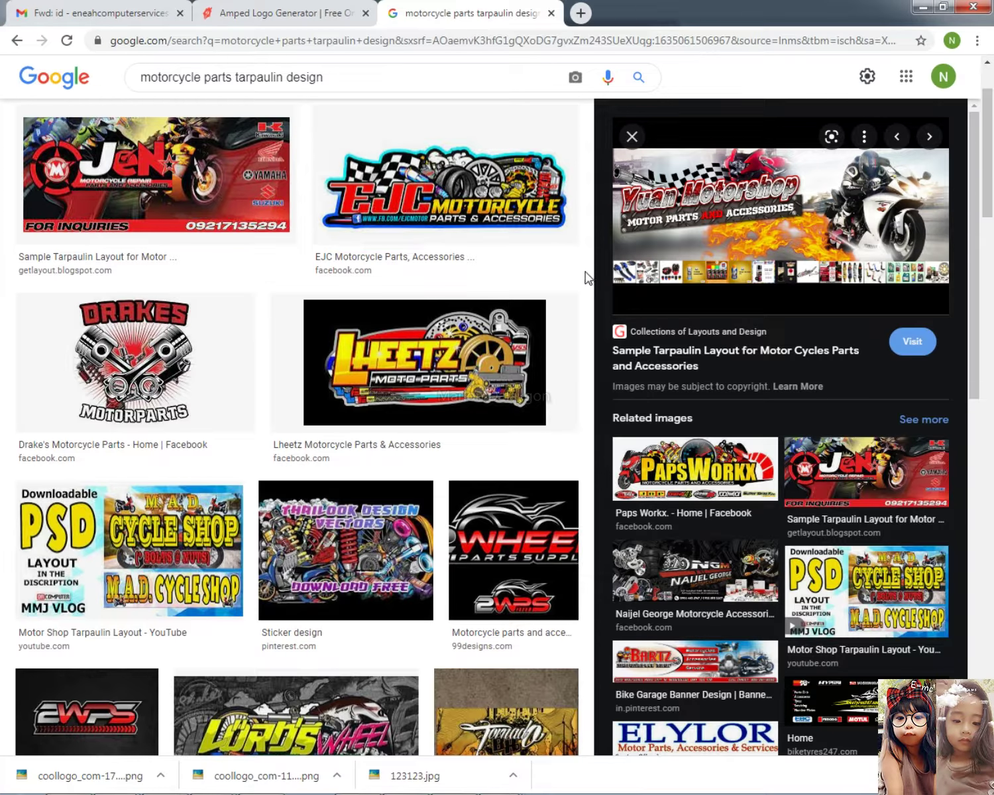
pyautogui.tripleClick(337, 74)
pyautogui.press('BackSpace')
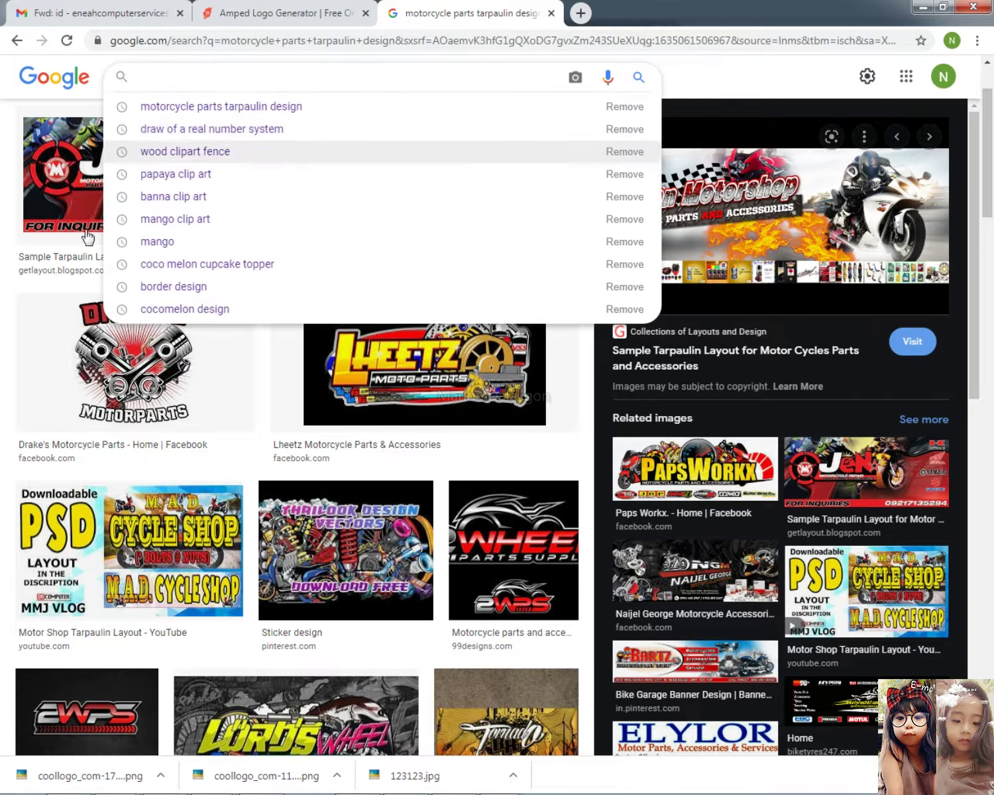
pyautogui.click(7, 337)
# - Preview the Drakes Motorparts, Lord's Wheel and Sapp Thai Parts designs
pyautogui.click(121, 350)
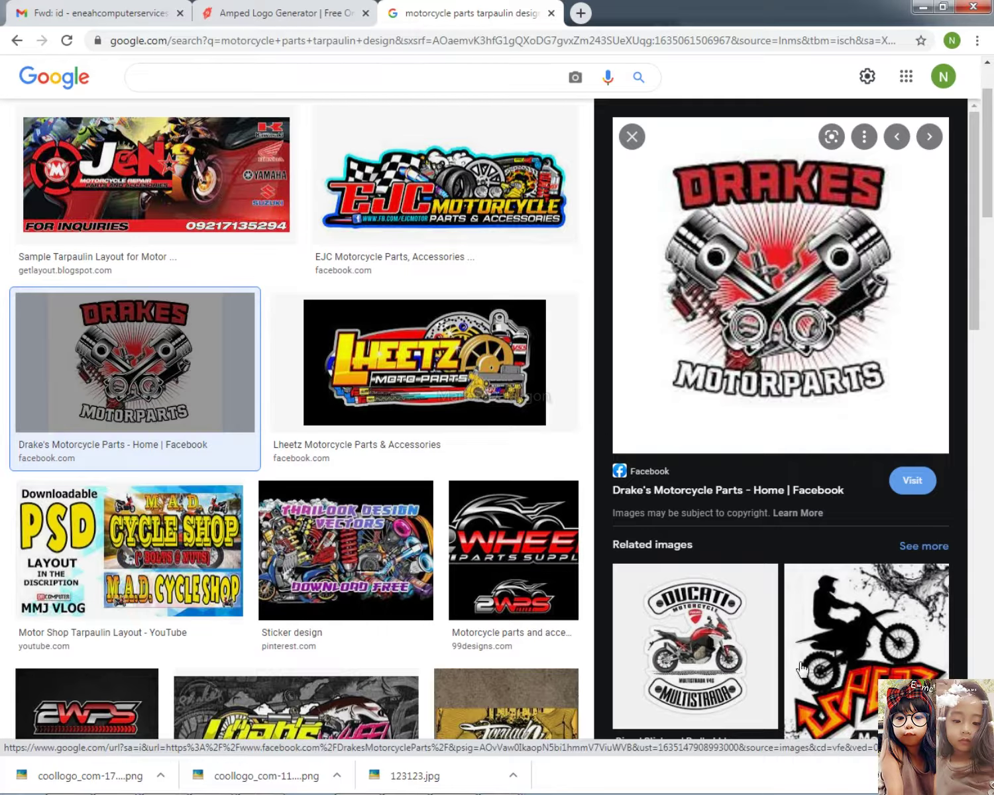
pyautogui.scroll(-3, 657, 590)
pyautogui.scroll(-3, 252, 547)
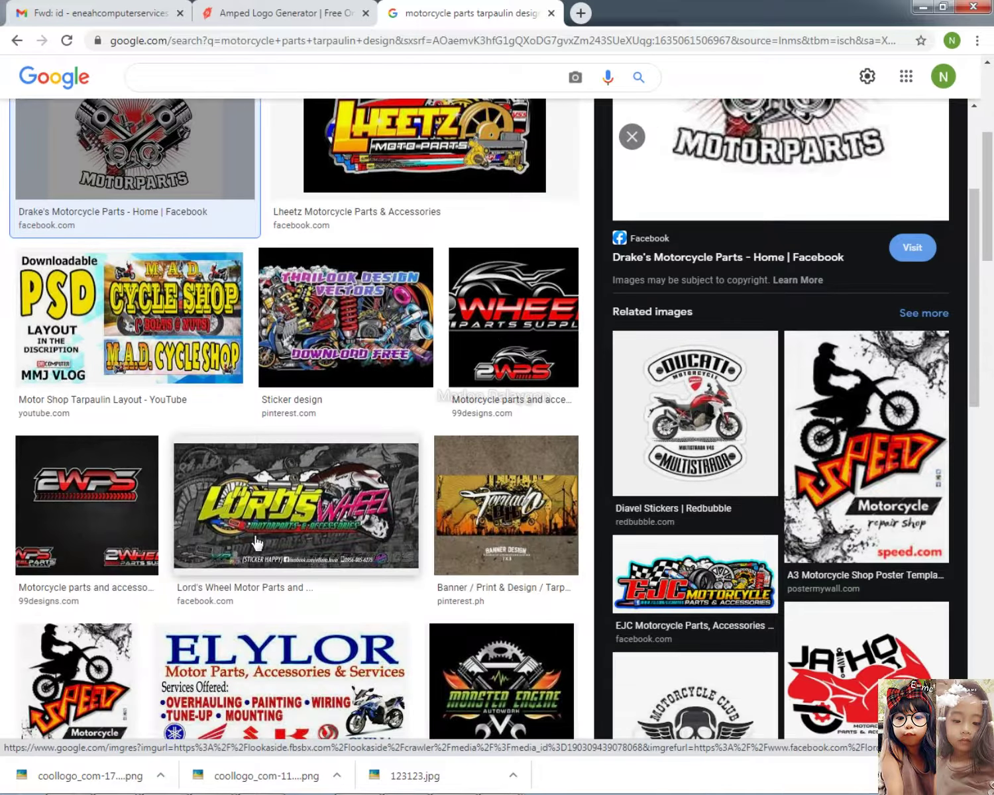
pyautogui.click(301, 503)
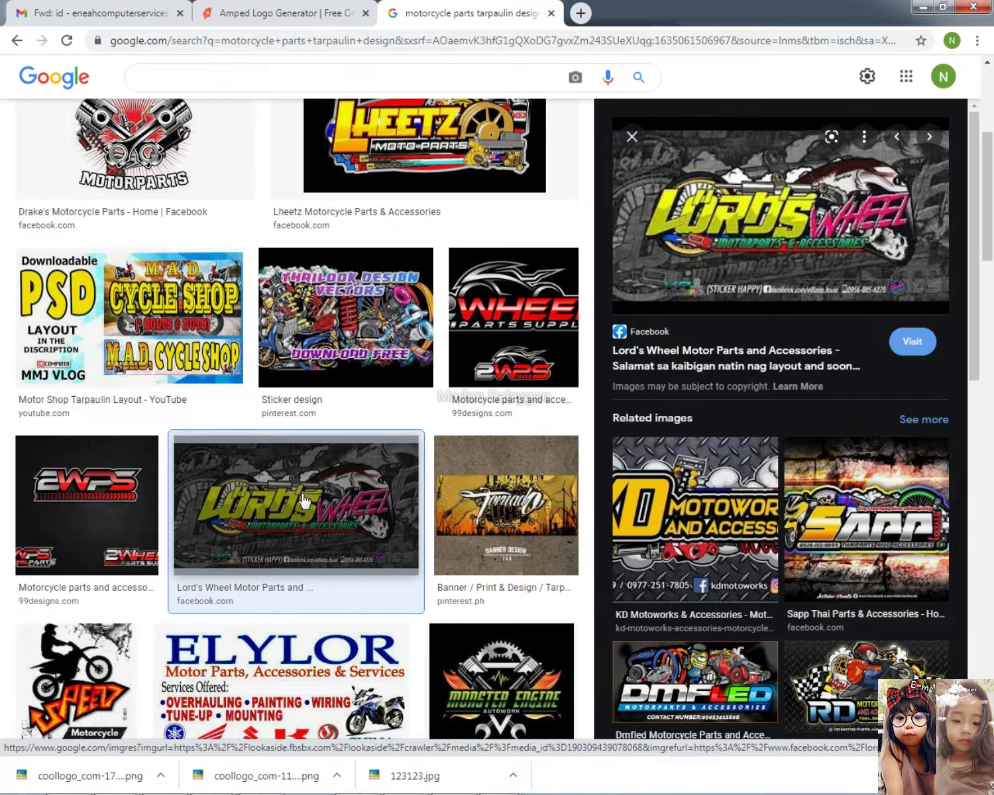
pyautogui.scroll(2, 331, 464)
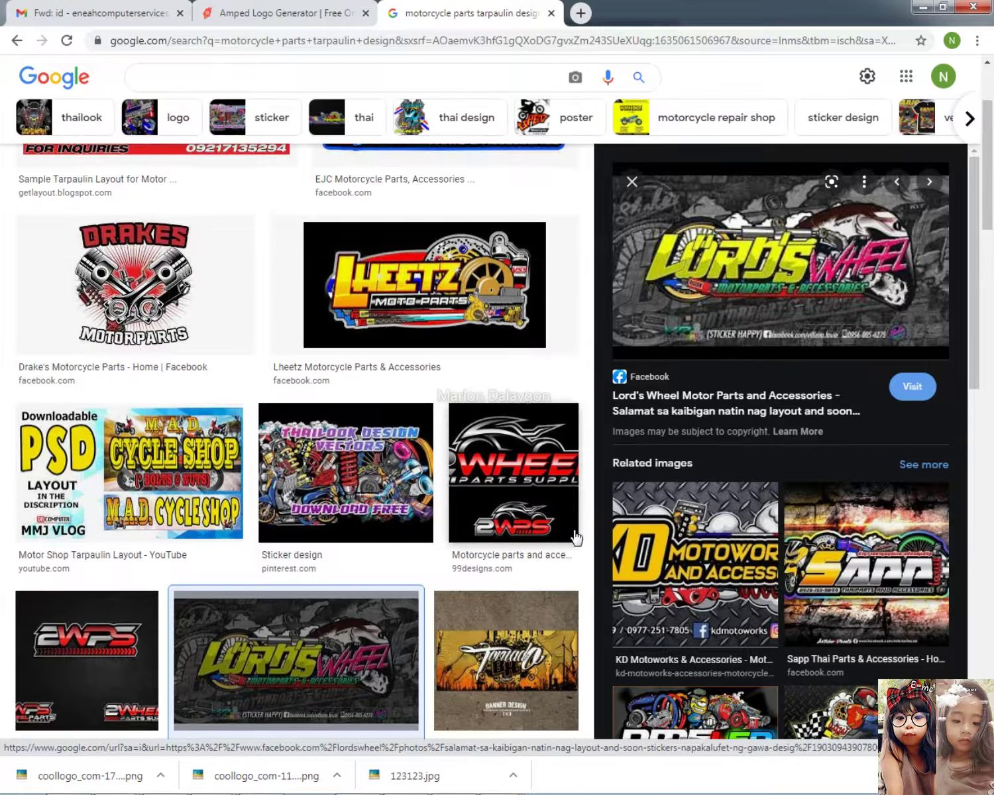
pyautogui.click(827, 588)
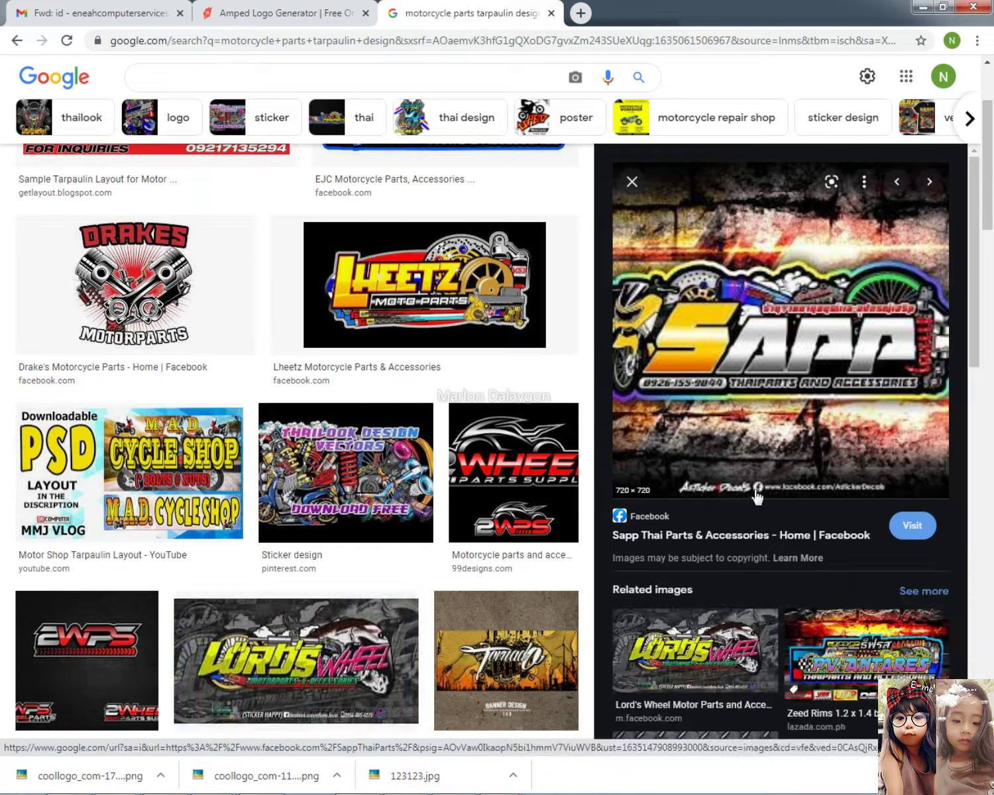
pyautogui.rightClick(798, 315)
# - Preview the PV Antares image, open its Lazada source page, then close it
pyautogui.click(836, 644)
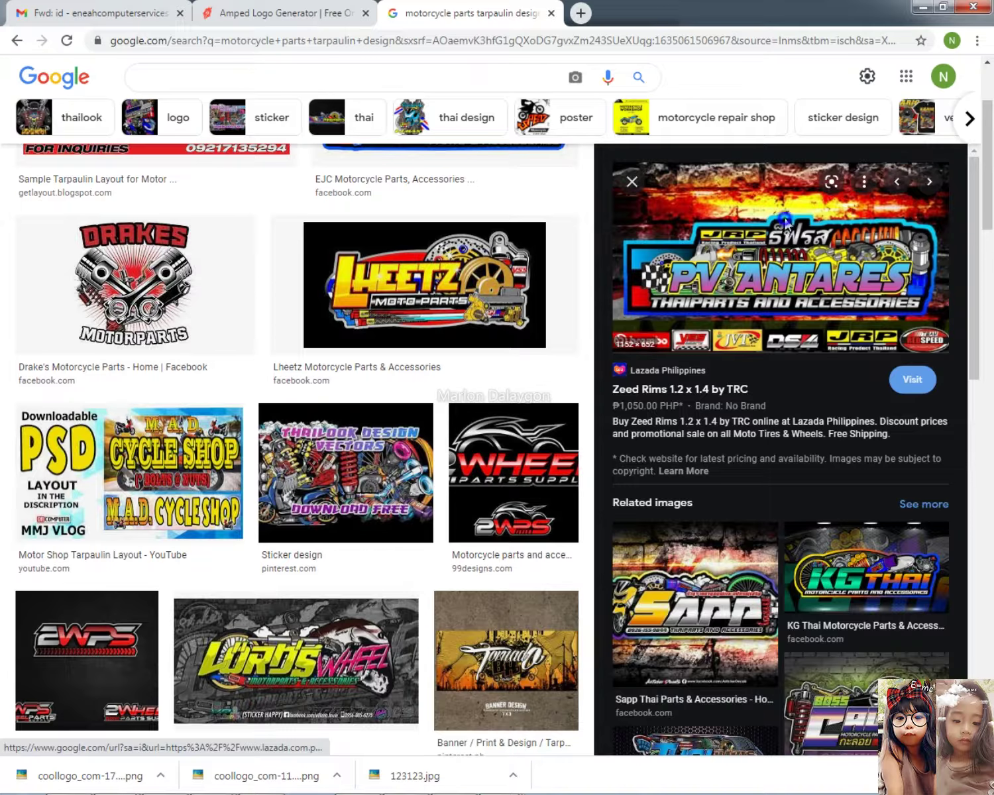
pyautogui.rightClick(789, 228)
pyautogui.click(822, 236)
pyautogui.click(646, 13)
pyautogui.click(474, 13)
pyautogui.click(736, 13)
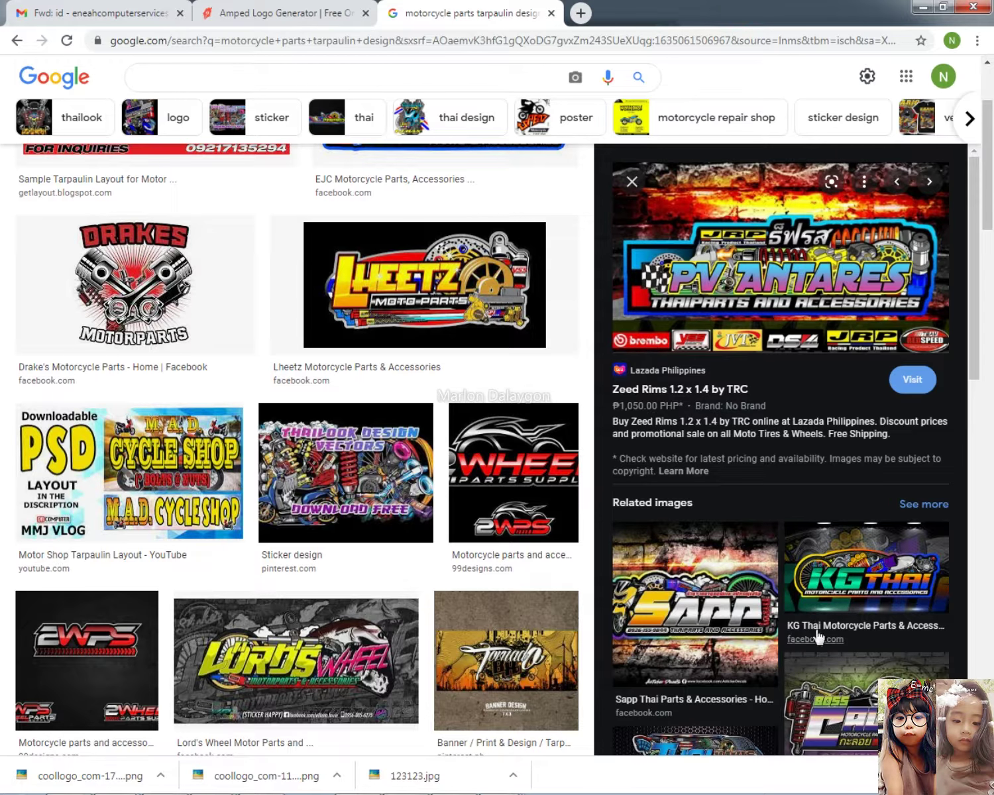
# - Check and close the Sapp Thai Parts source page, then preview the MKS Thaiparts design
pyautogui.scroll(-6, 818, 638)
pyautogui.click(724, 262)
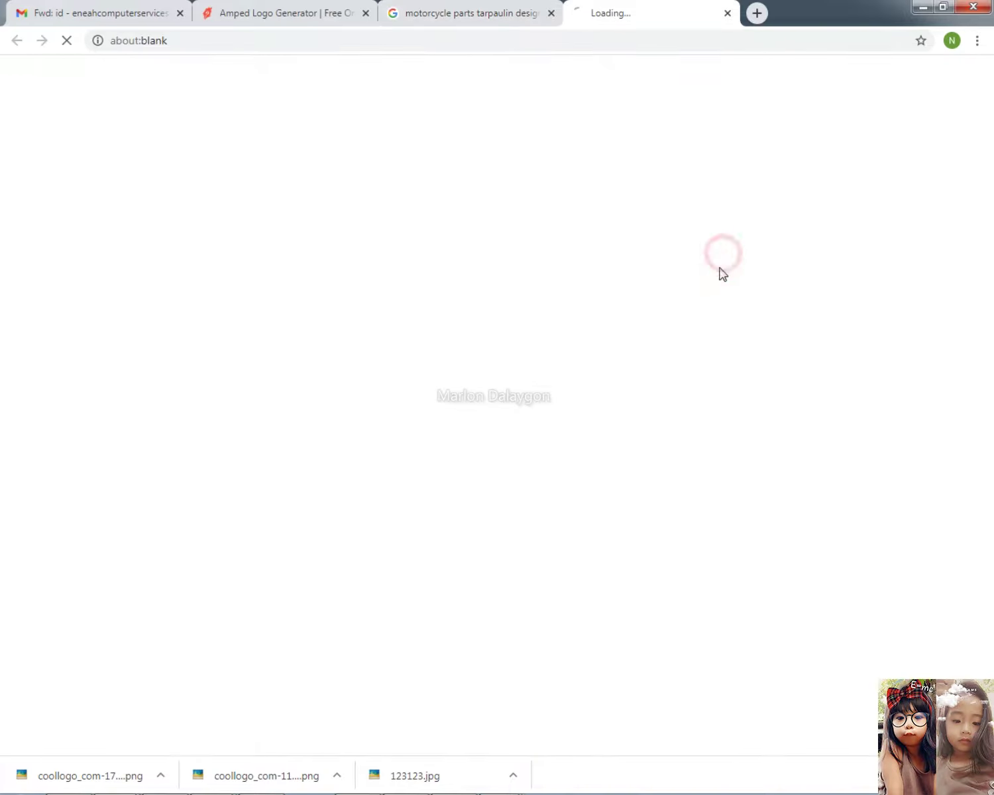
pyautogui.click(550, 8)
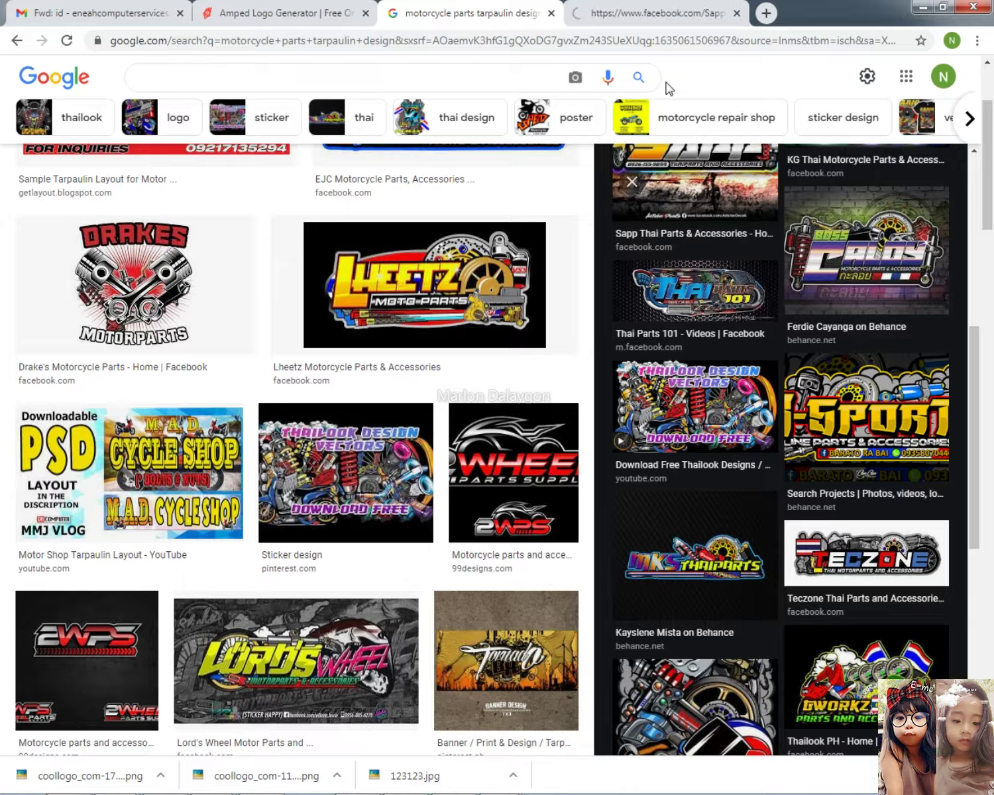
pyautogui.click(659, 9)
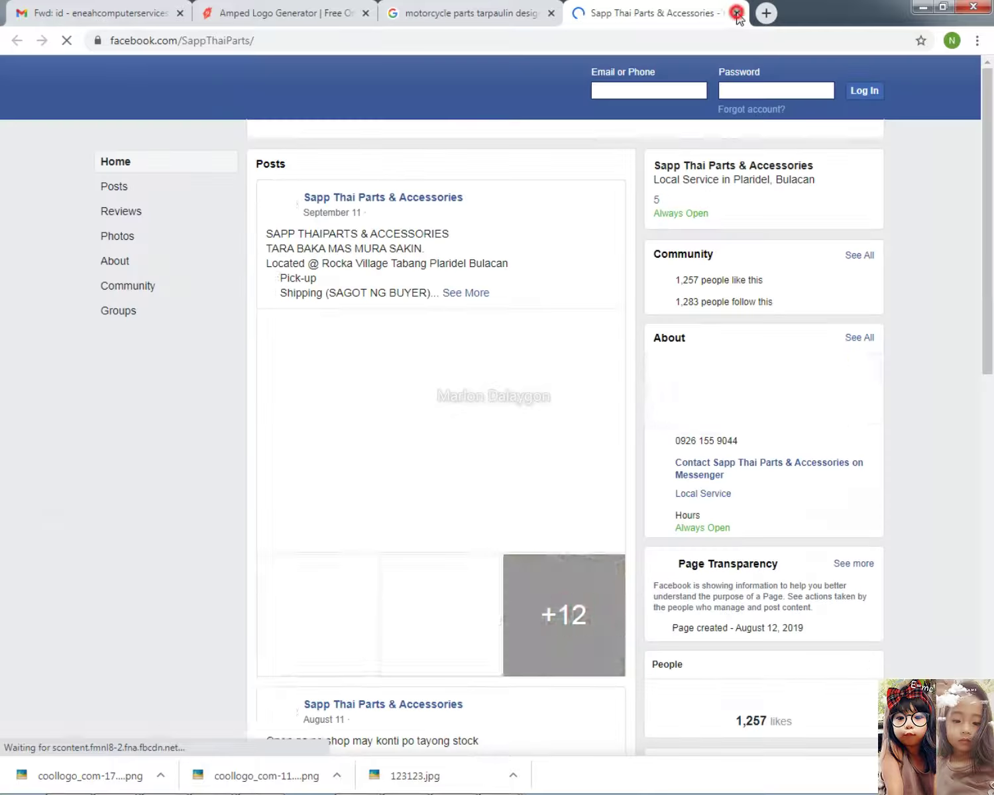
pyautogui.click(735, 13)
pyautogui.click(716, 567)
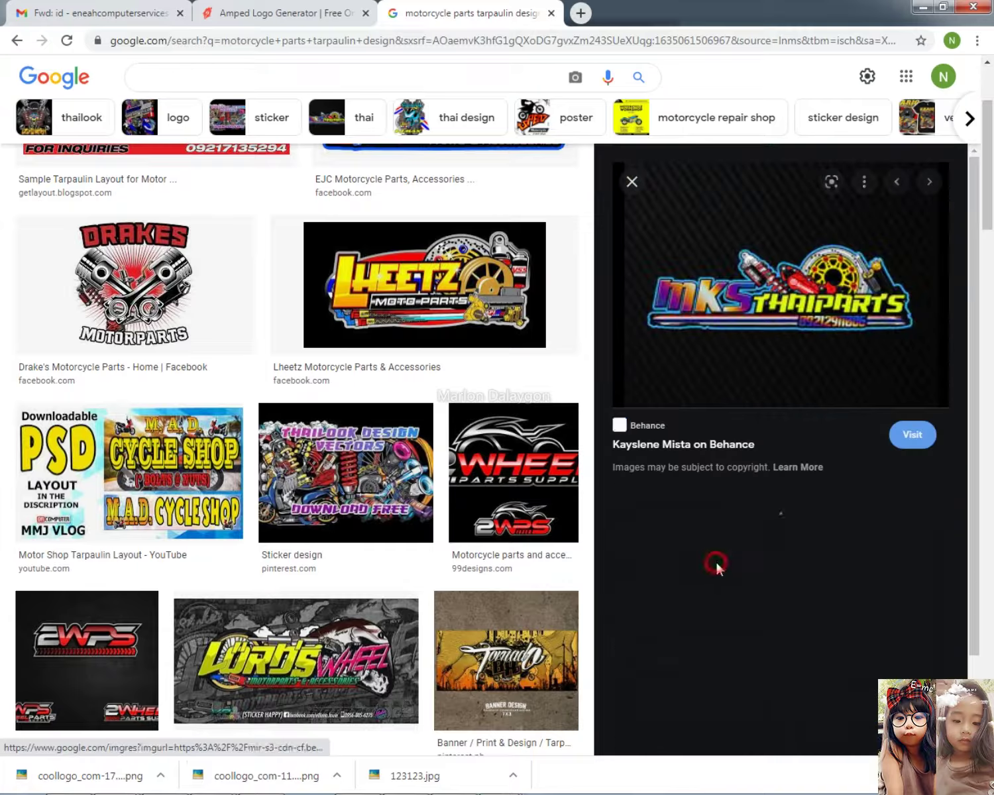
# - Save the MKS Thaiparts image as a JPG and drag it into the banner document
pyautogui.rightClick(777, 290)
pyautogui.click(826, 439)
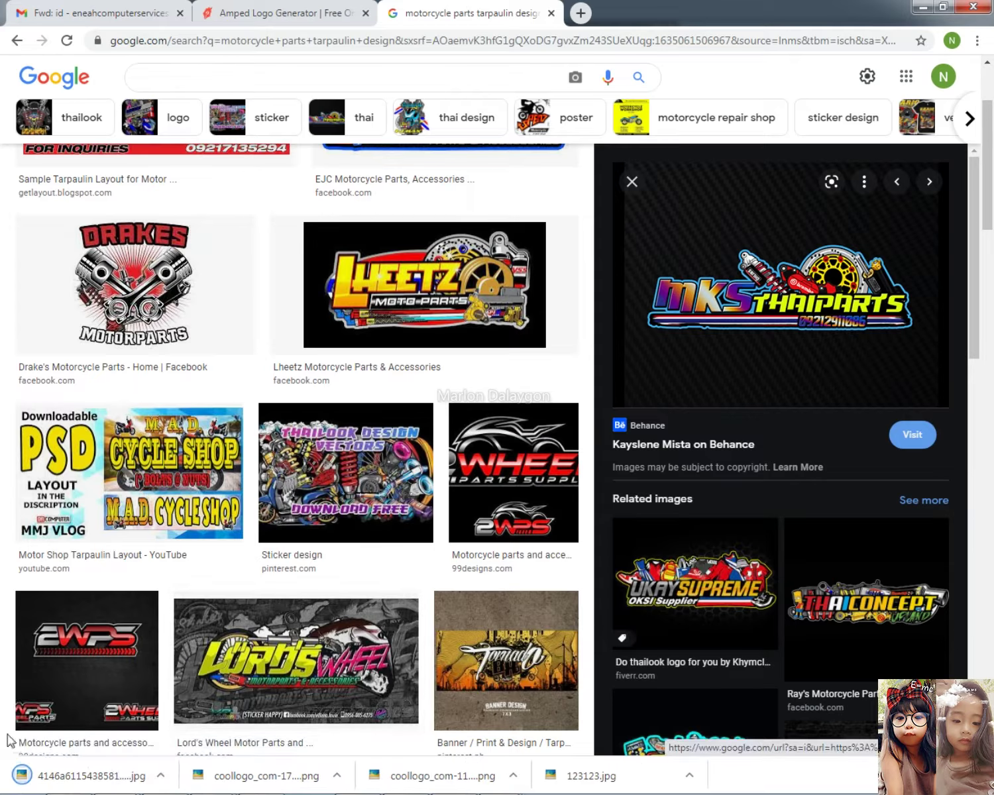
pyautogui.moveTo(56, 775); pyautogui.dragTo(429, 454)
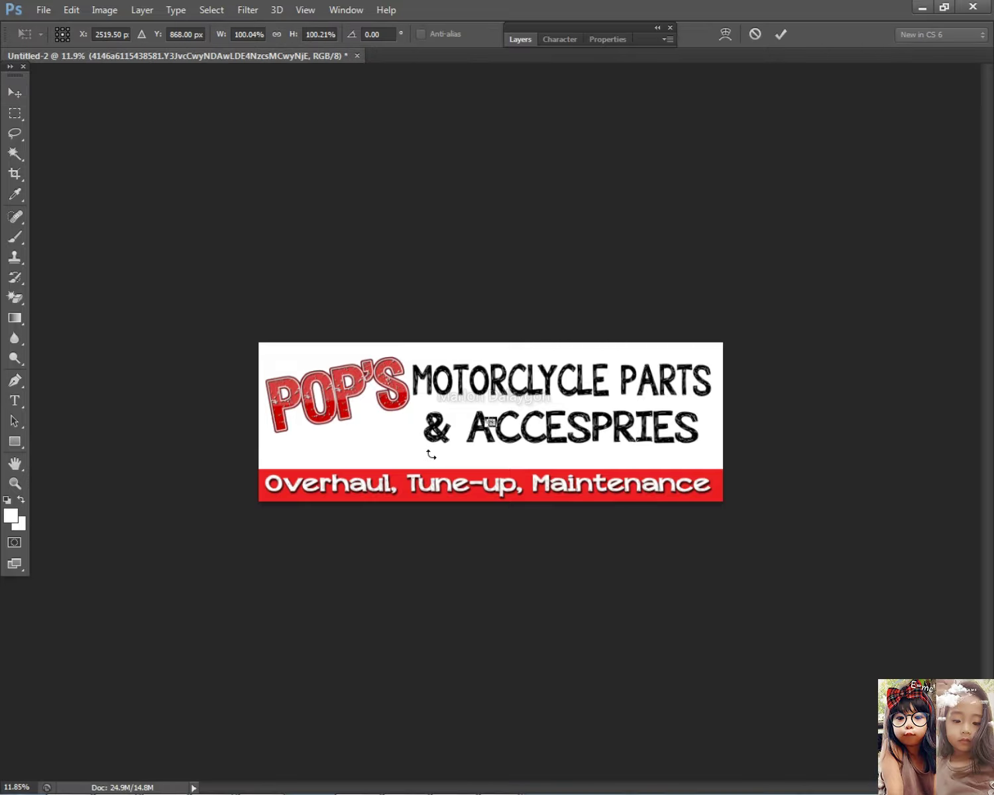
# - Enlarge the image over the banner's left side, commit, then undo it and return to the browser
pyautogui.moveTo(490, 423); pyautogui.dragTo(920, 569)
pyautogui.moveTo(727, 525); pyautogui.dragTo(487, 386)
pyautogui.press('Return')
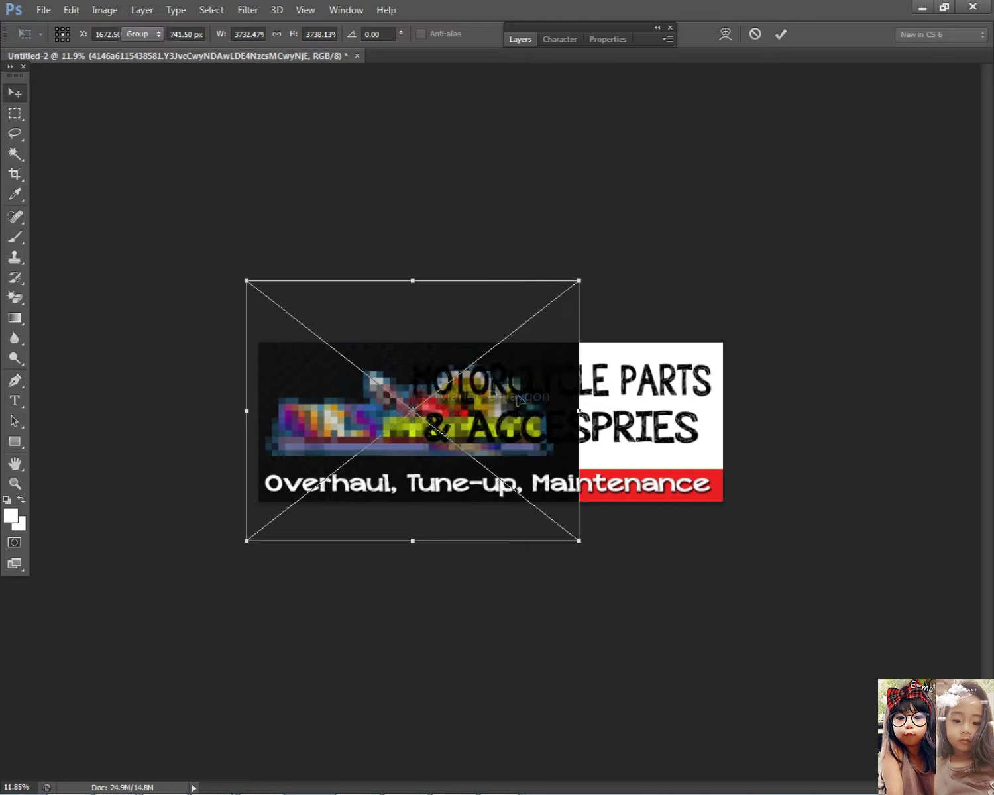
pyautogui.hotkey('ctrl', 'z')
pyautogui.hotkey('alt', 'Tab')
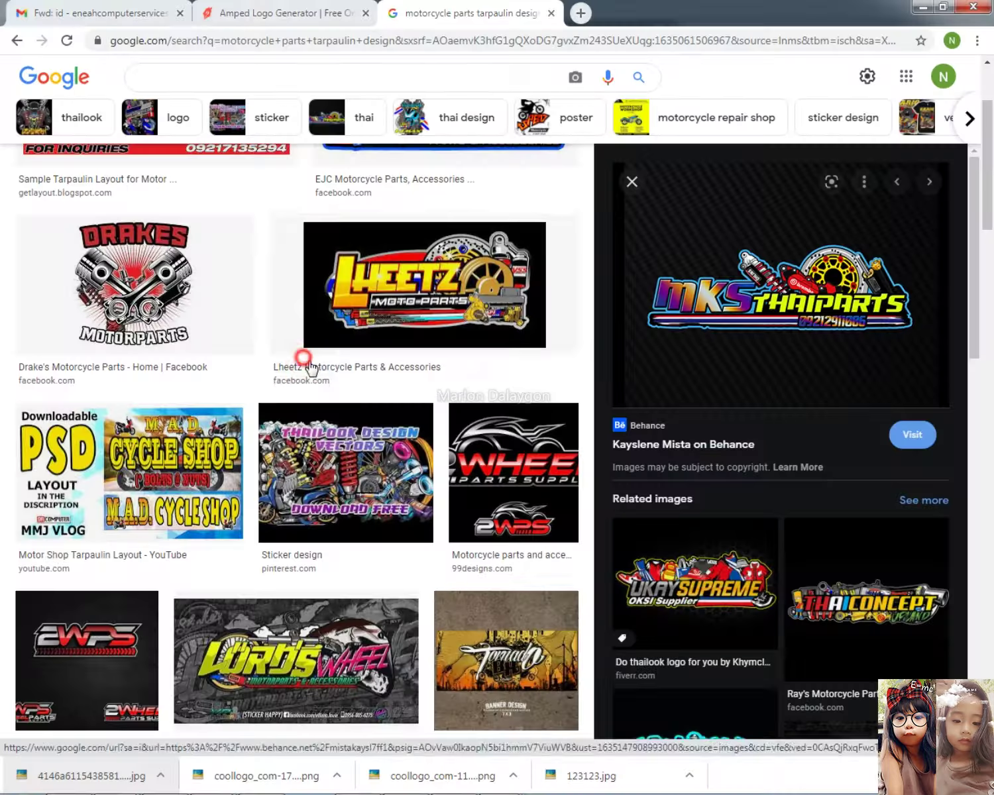
# - In a new tab, search Google for 'black motor design'
pyautogui.click(581, 13)
pyautogui.click(557, 40)
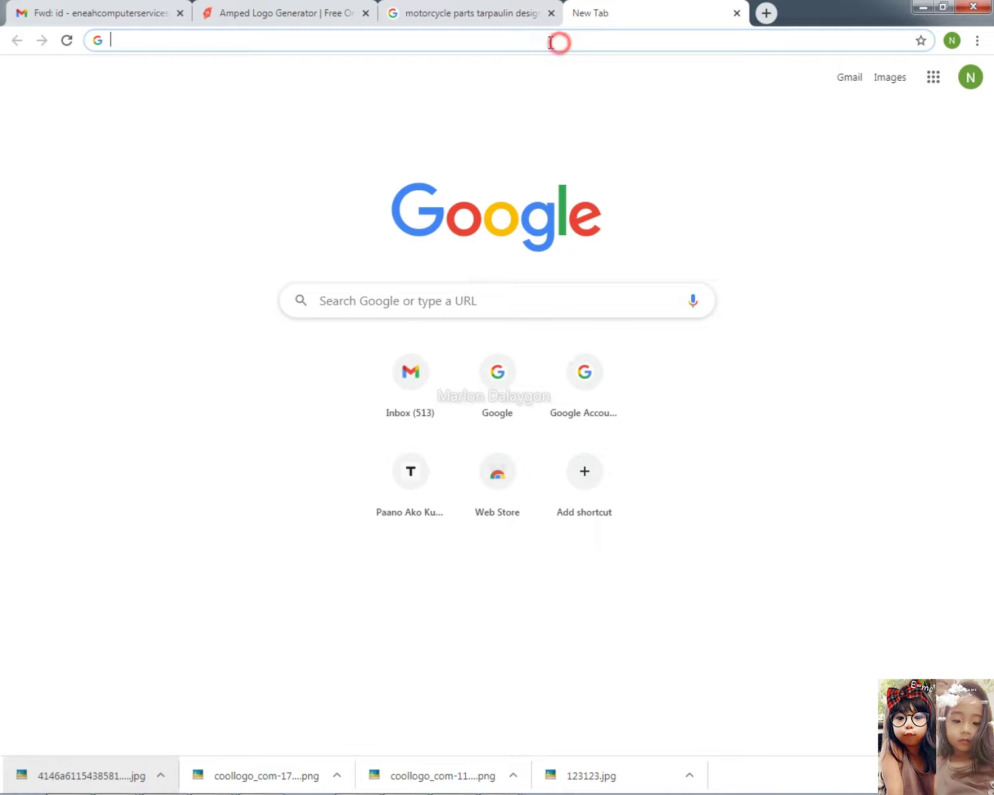
pyautogui.write('goog')
pyautogui.press('Return')
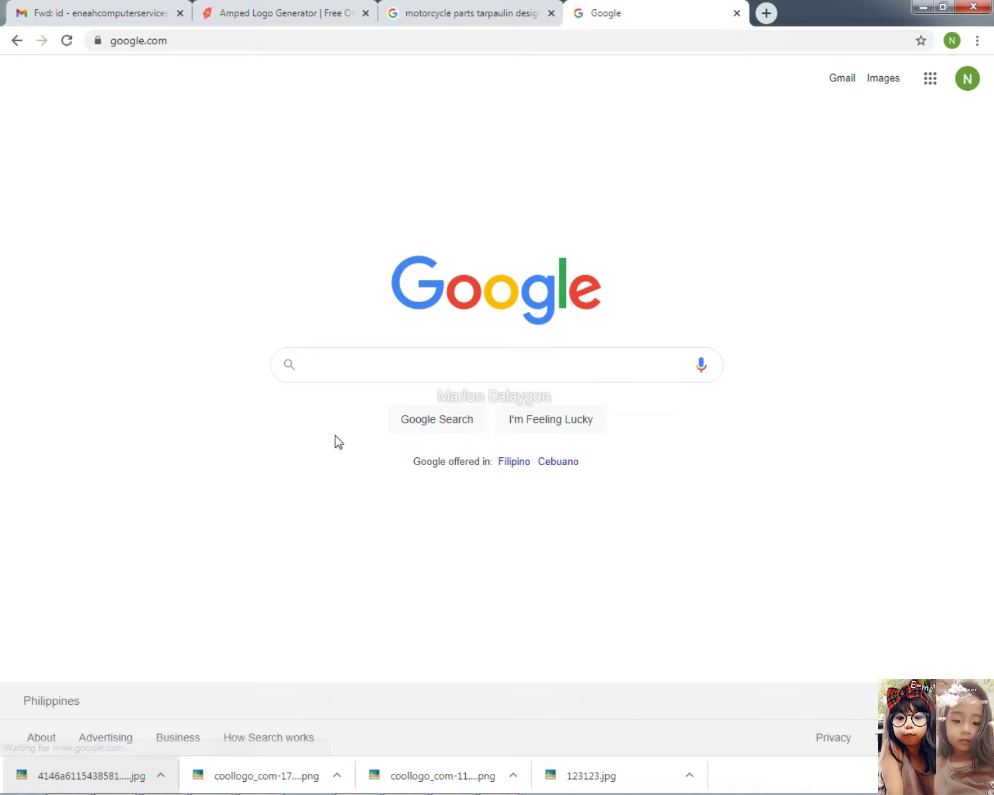
pyautogui.write('back mo')
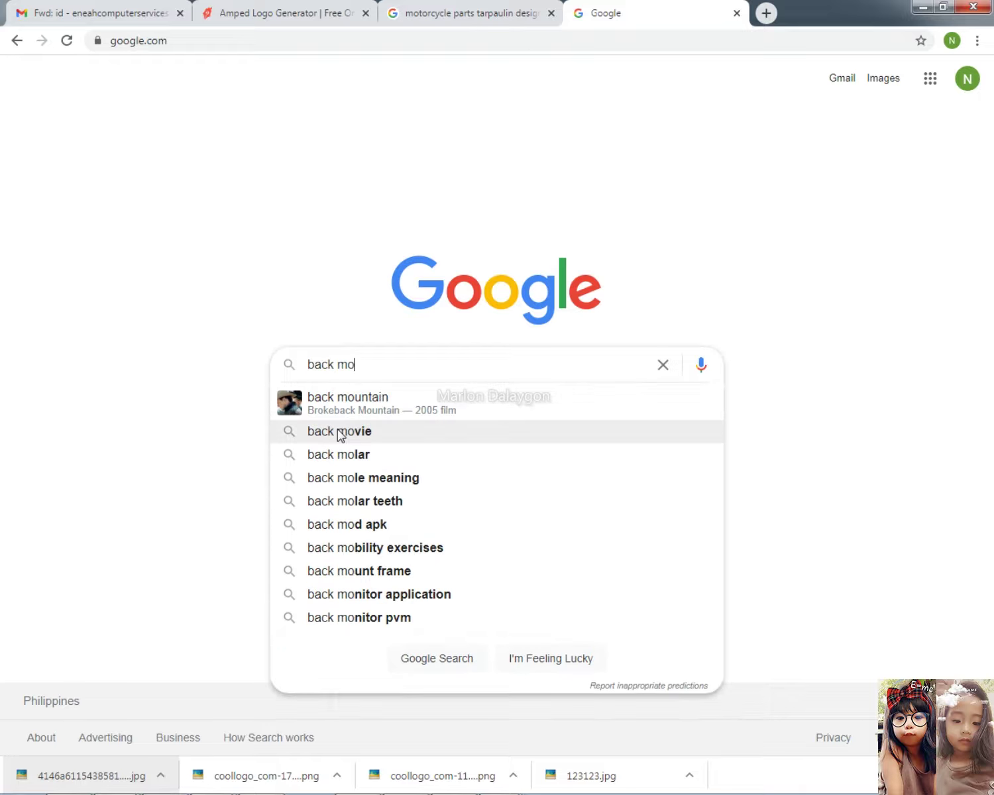
pyautogui.press('BackSpace')
pyautogui.press('BackSpace')
pyautogui.press('BackSpace')
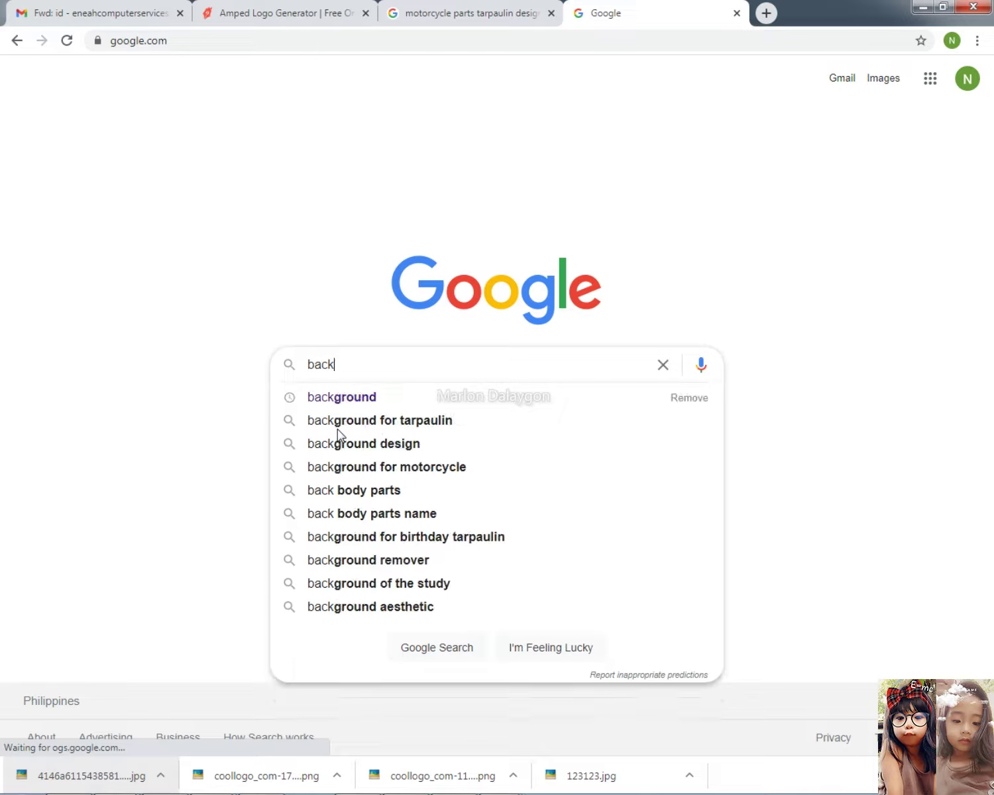
pyautogui.press('BackSpace')
pyautogui.press('BackSpace')
pyautogui.press('BackSpace')
pyautogui.write('lack mot')
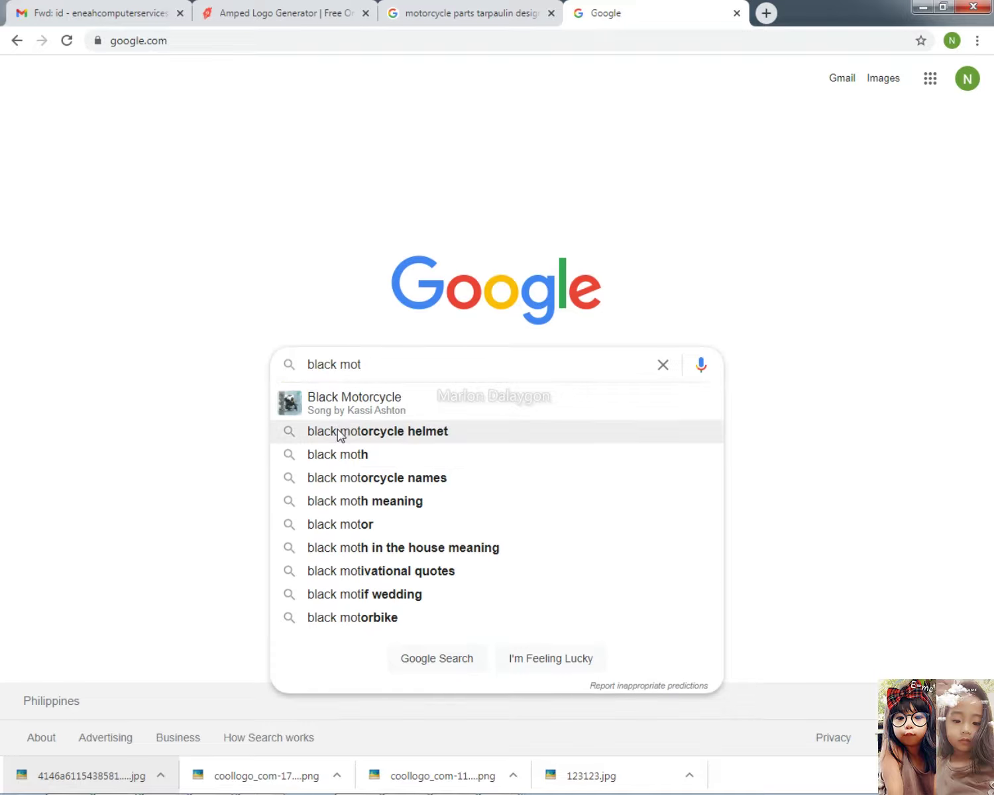
pyautogui.write('oer')
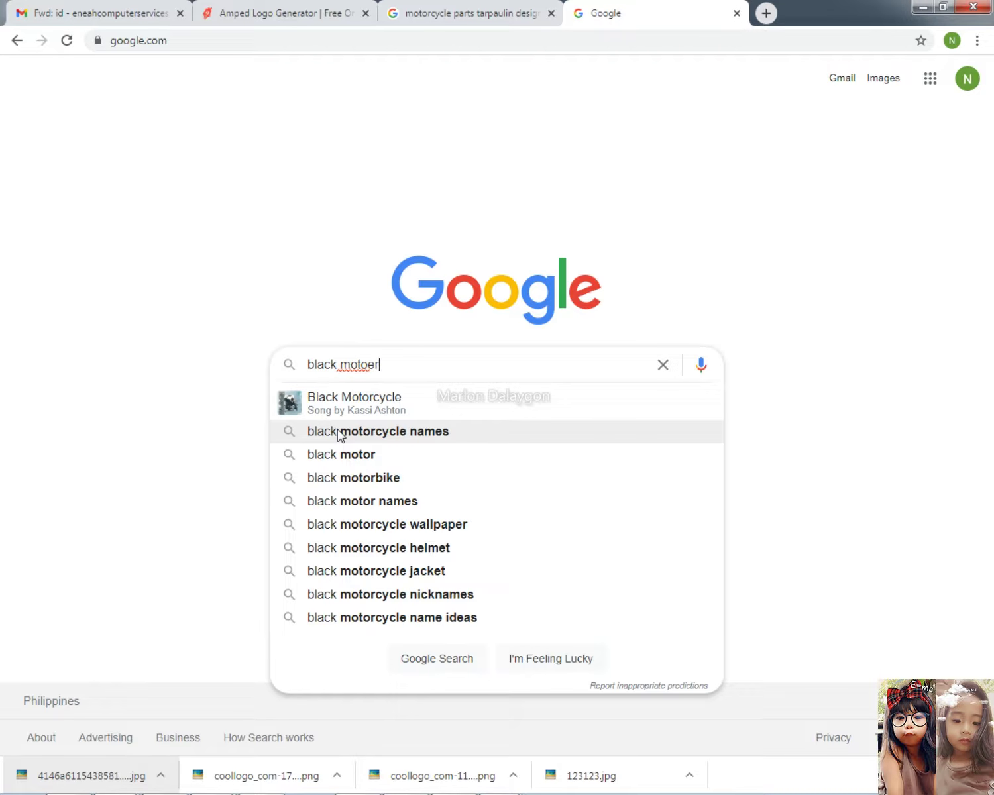
pyautogui.press('BackSpace')
pyautogui.write('r desu')
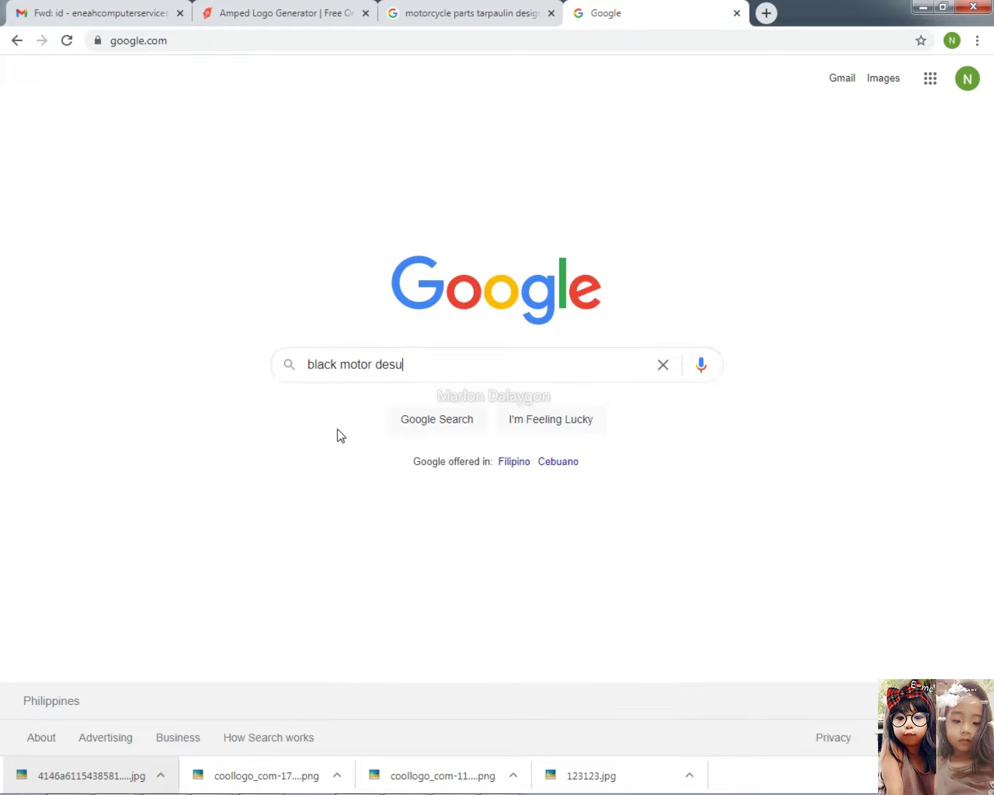
pyautogui.press('BackSpace')
pyautogui.write('ign')
pyautogui.press('Return')
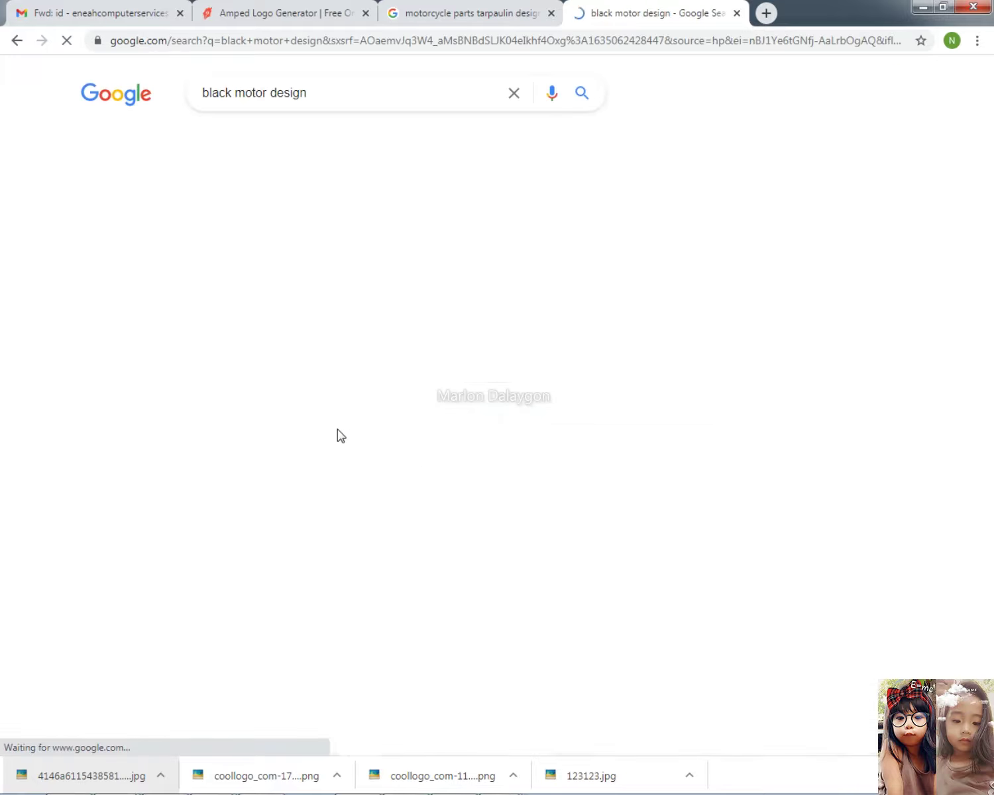
# - Switch to image results, refine to 'black motor design background', and preview the first result
pyautogui.click(164, 140)
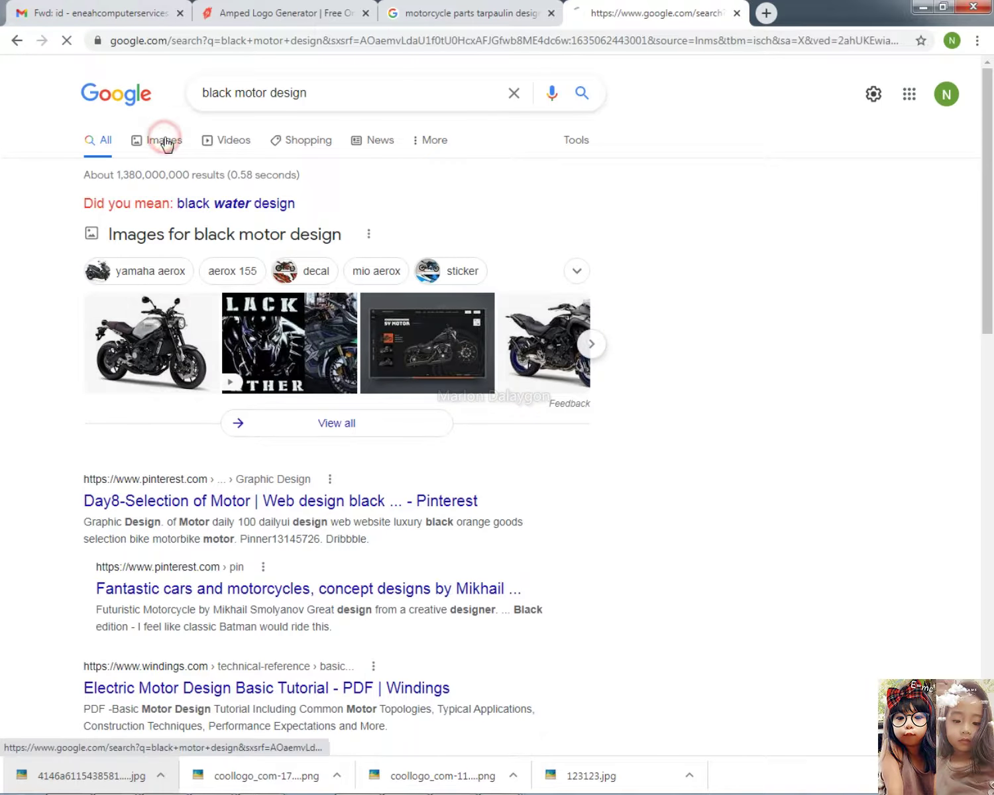
pyautogui.click(210, 91)
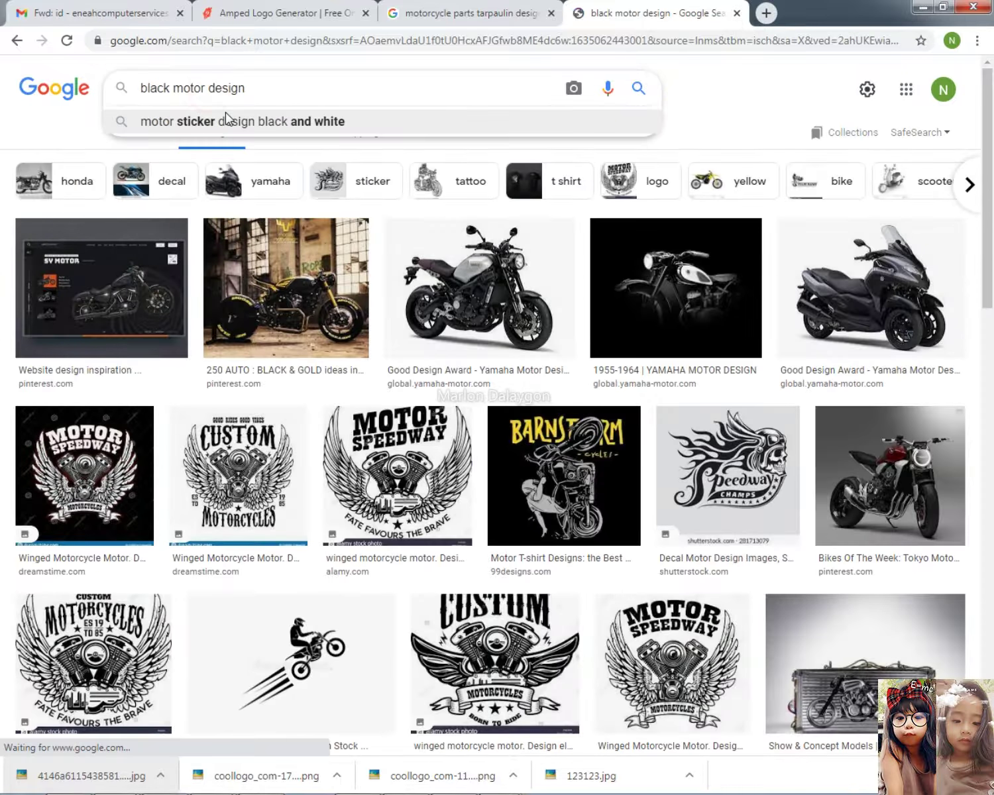
pyautogui.write('ba')
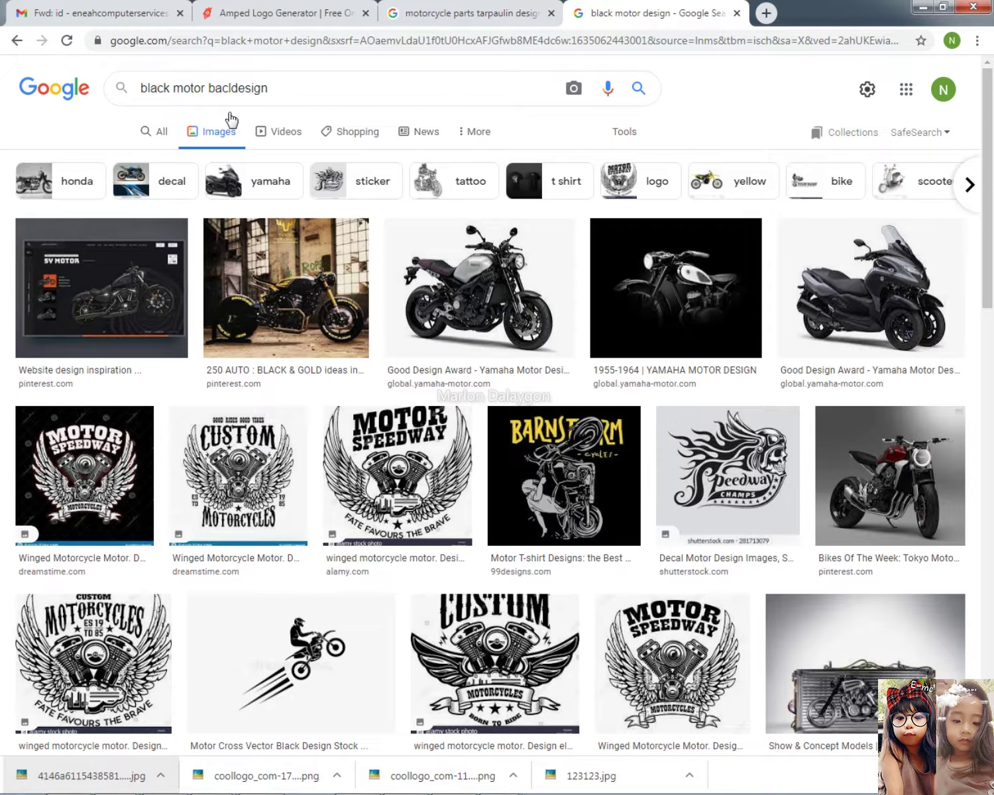
pyautogui.write('ckground')
pyautogui.press('Return')
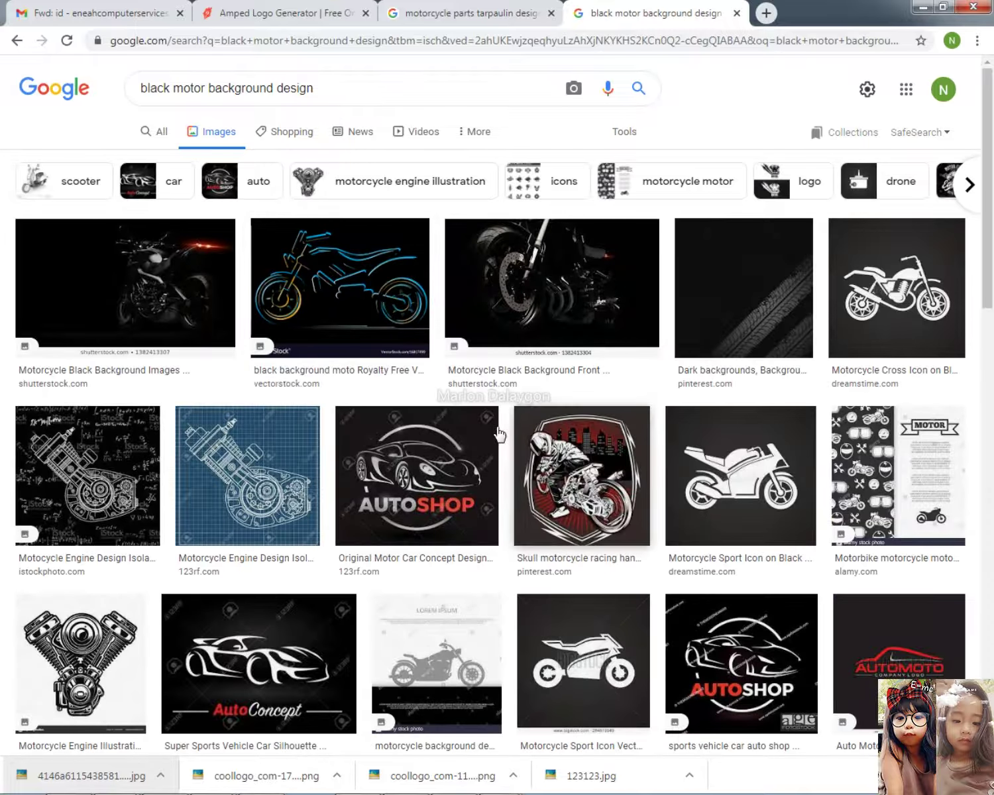
pyautogui.click(146, 279)
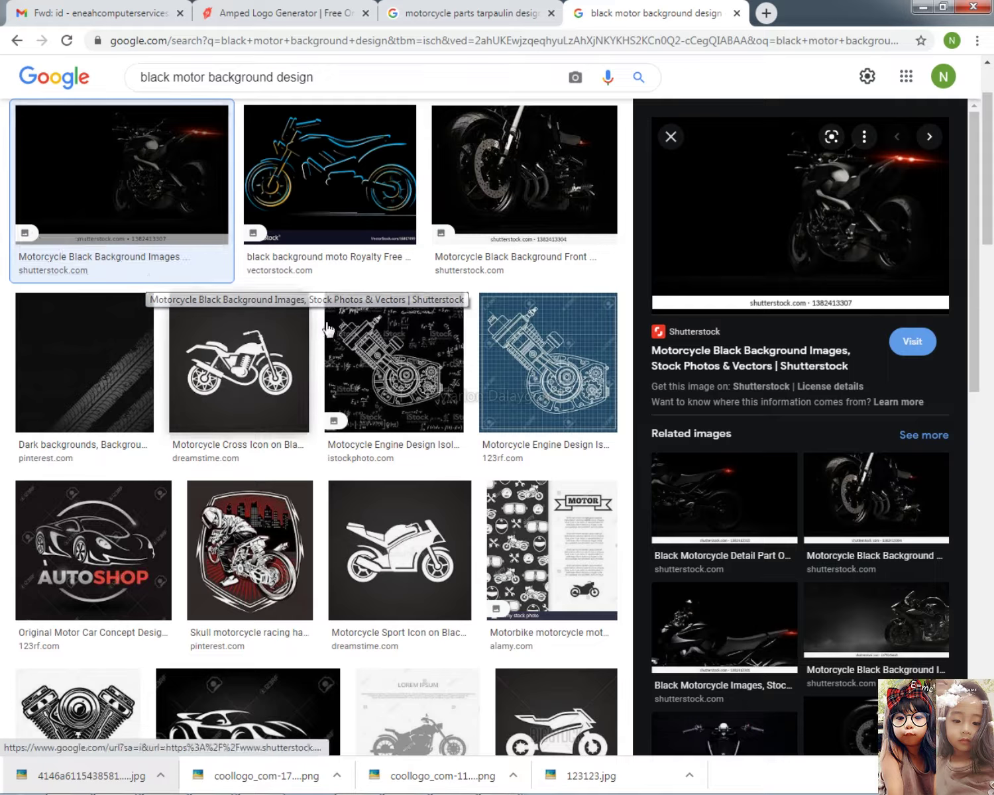
pyautogui.scroll(-10, 750, 535)
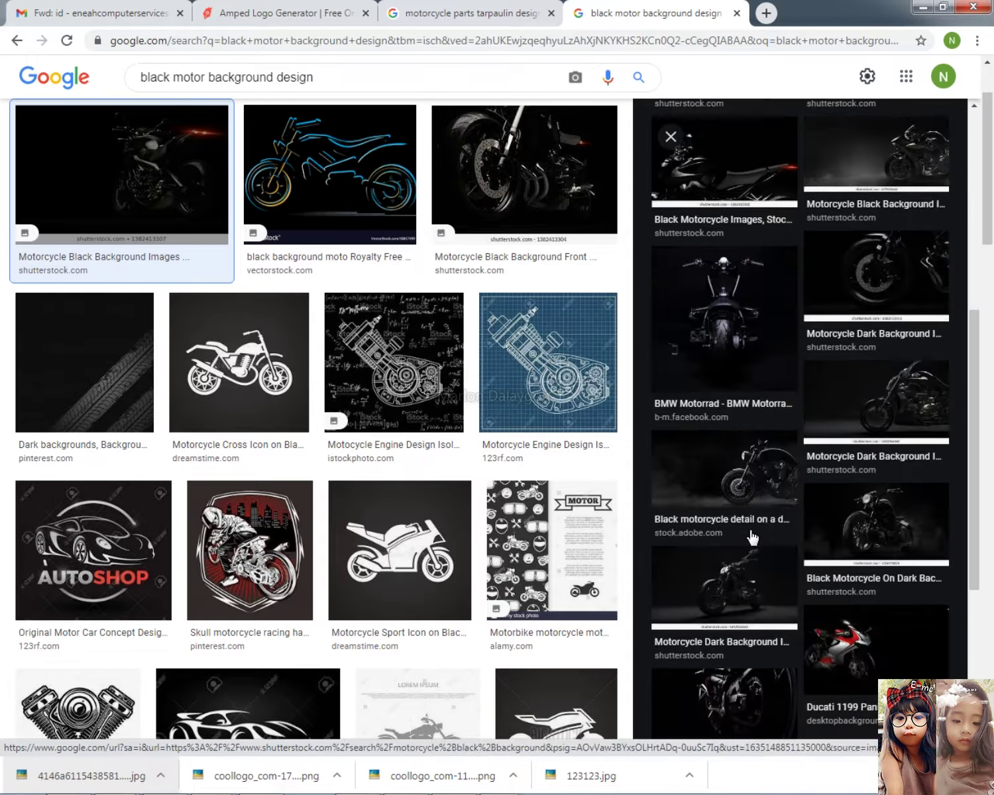
pyautogui.scroll(-5, 176, 462)
pyautogui.scroll(-5, 174, 455)
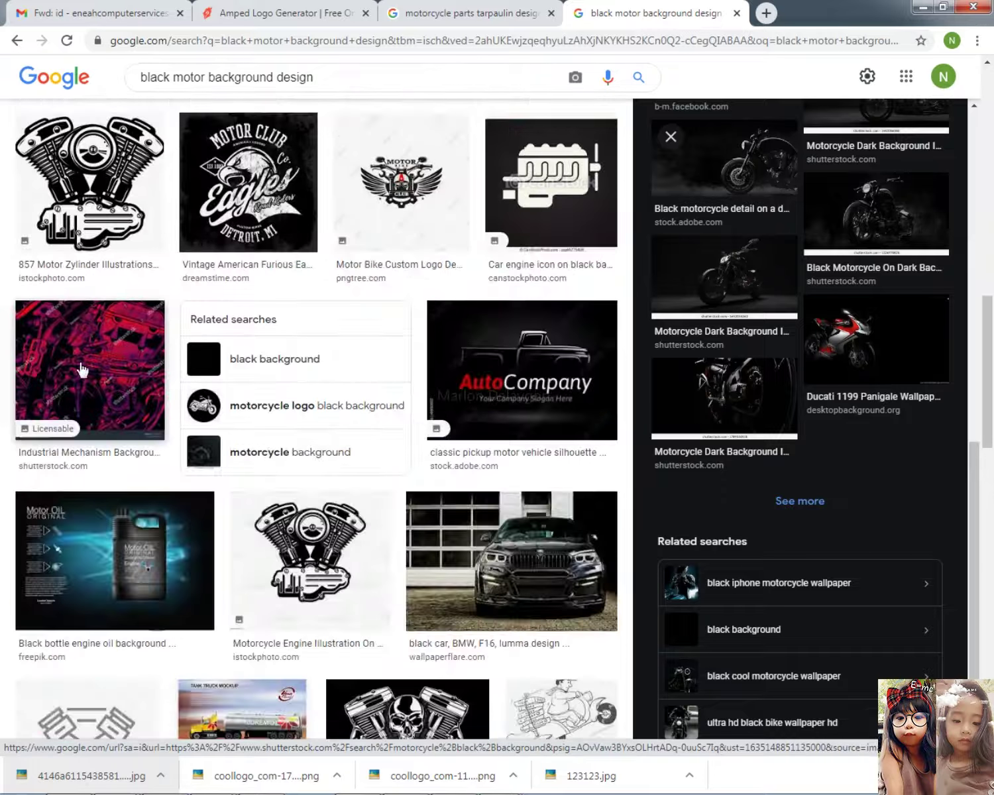
# - Search 'black red background' images, copy the first one and paste it into the Photoshop banner
pyautogui.moveTo(318, 78); pyautogui.dragTo(176, 78)
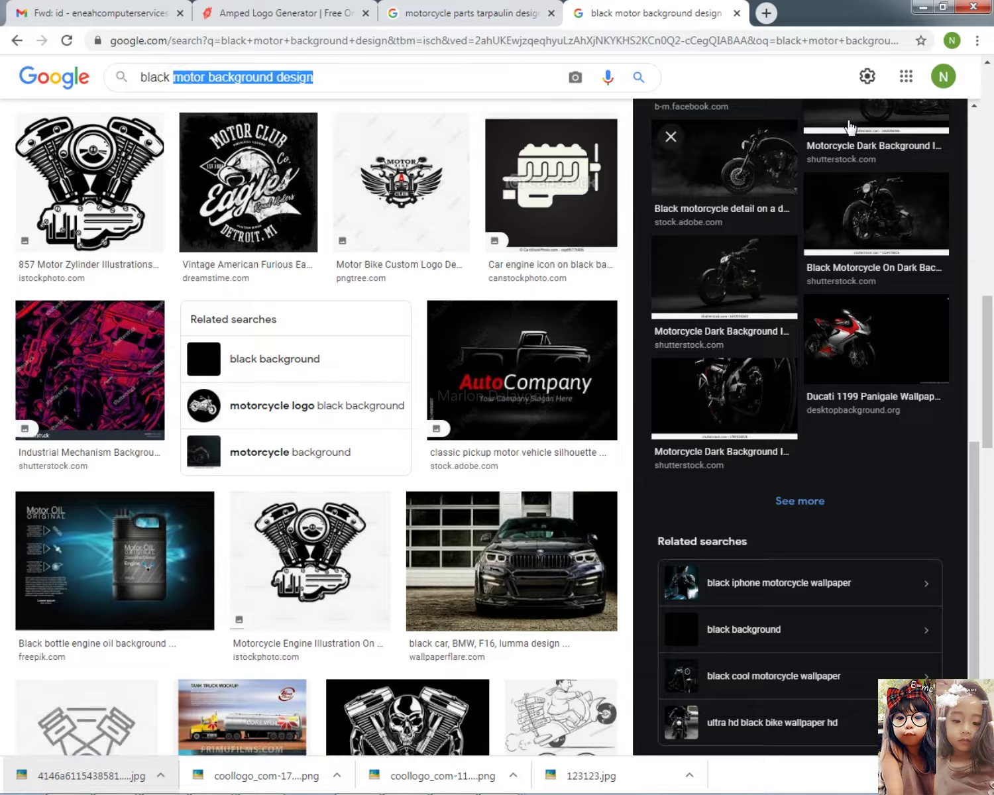
pyautogui.write('red b')
pyautogui.press('Down')
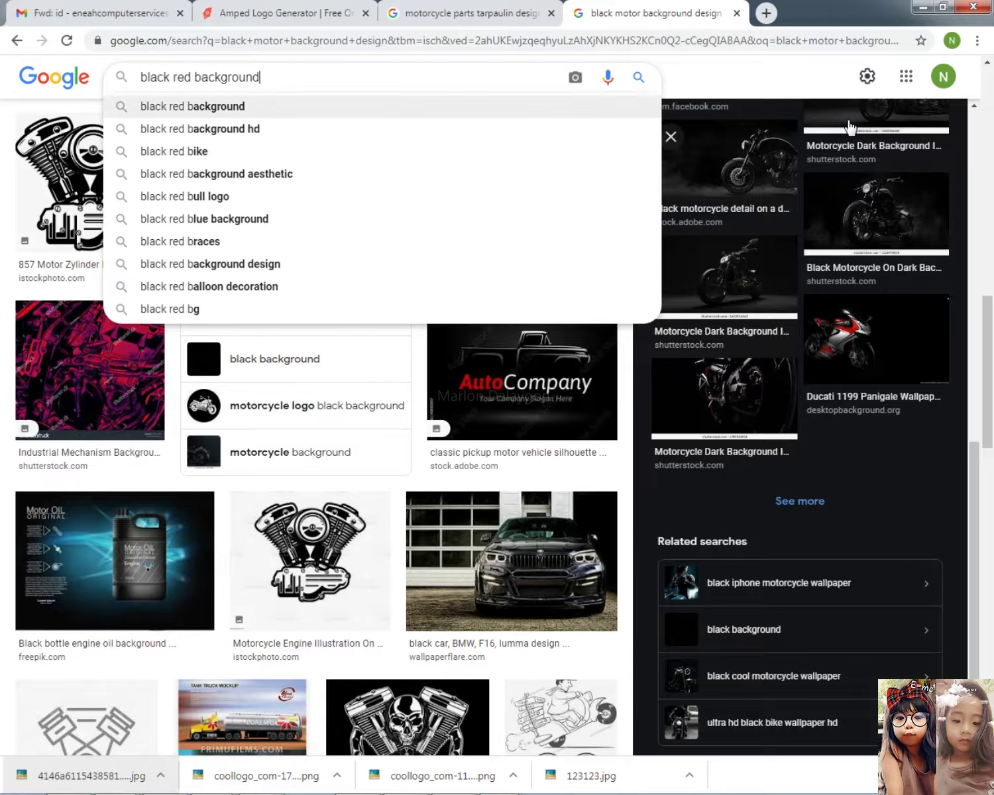
pyautogui.press('Return')
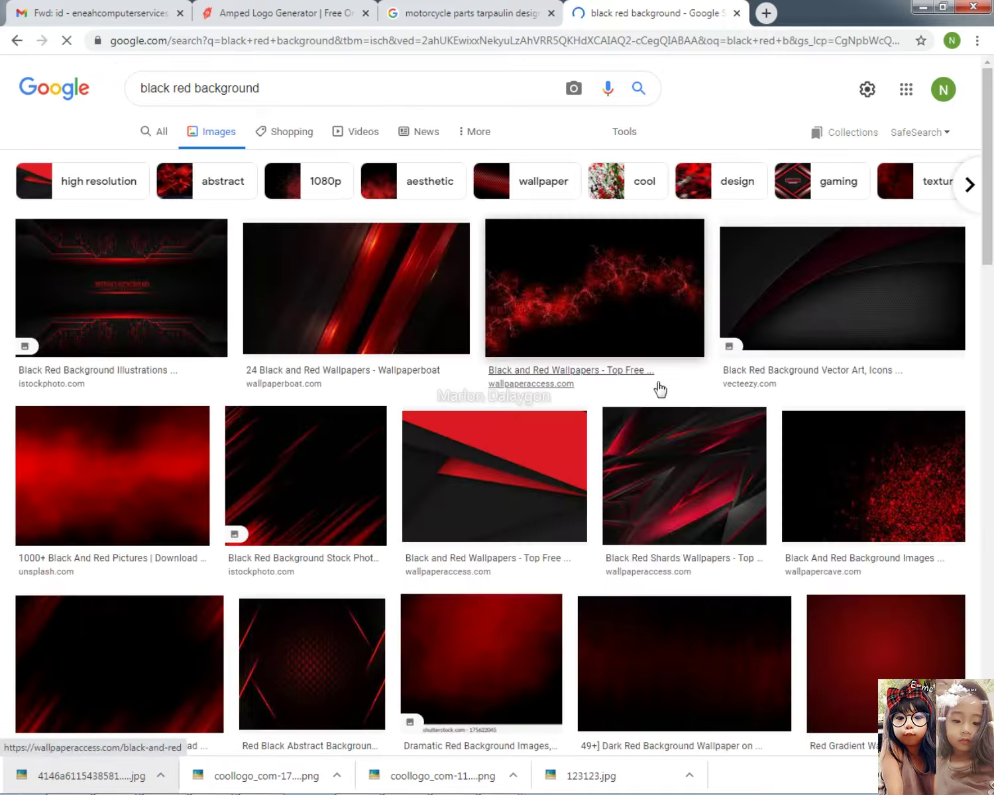
pyautogui.click(115, 277)
pyautogui.rightClick(773, 257)
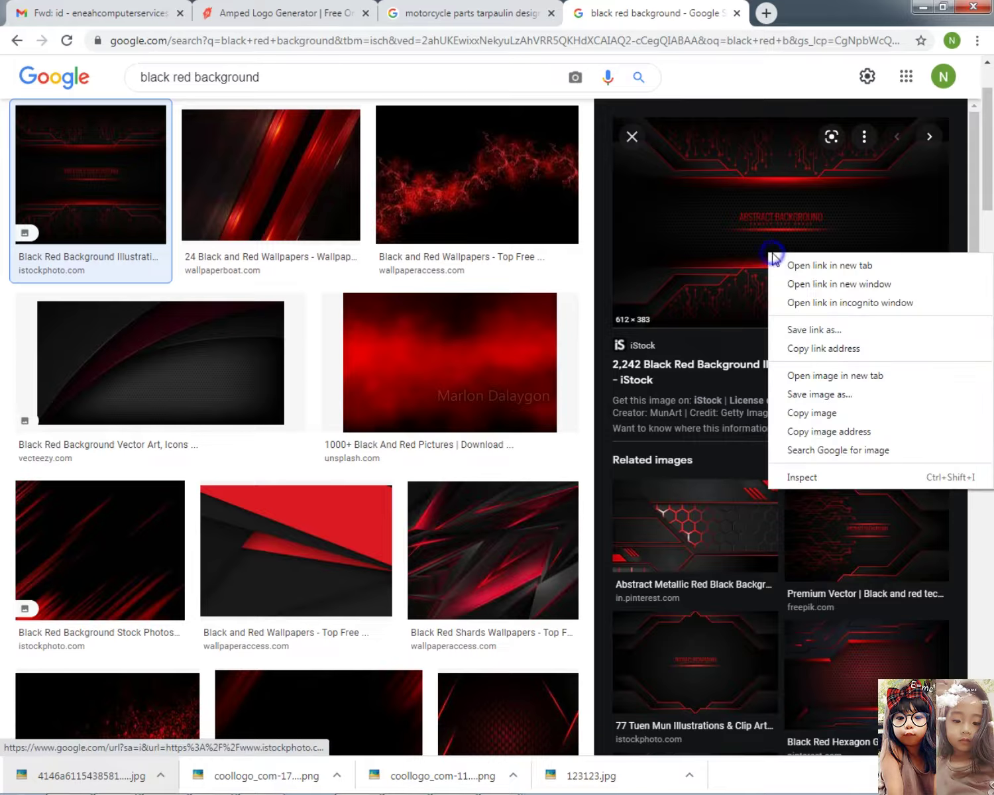
pyautogui.click(813, 413)
pyautogui.hotkey('alt', 'Tab')
pyautogui.hotkey('ctrl', 'v')
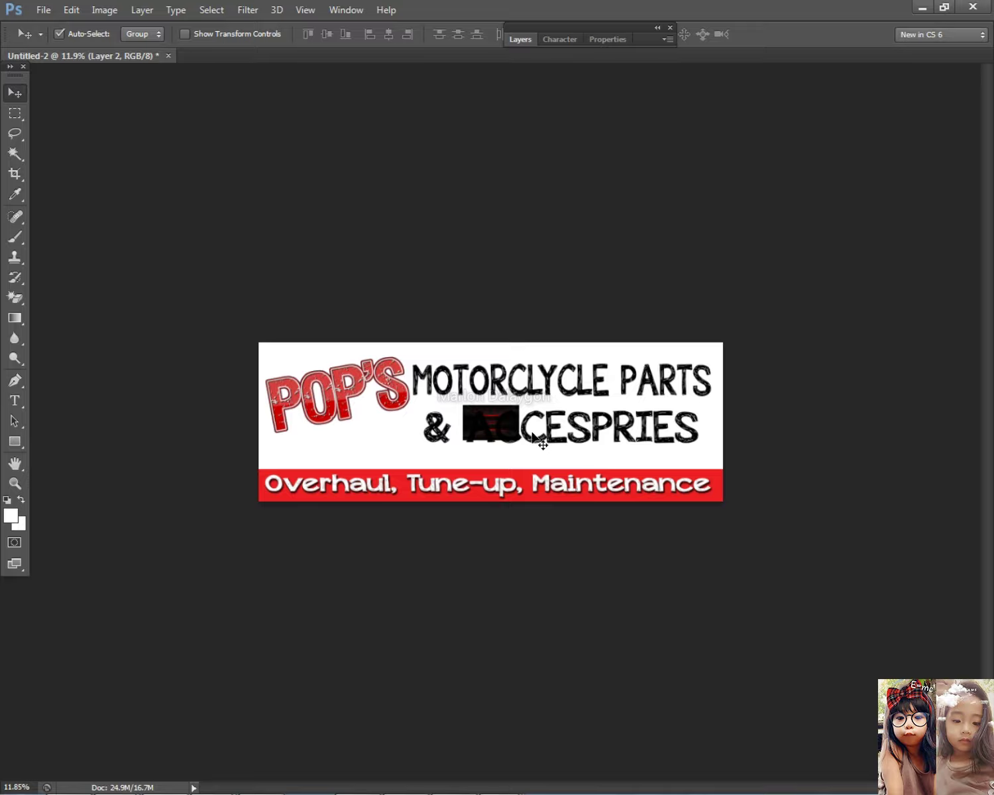
# - Free Transform the pasted background so it stretches to cover the whole banner
pyautogui.hotkey('ctrl', 't')
pyautogui.moveTo(520, 443); pyautogui.dragTo(921, 583)
pyautogui.moveTo(686, 487); pyautogui.dragTo(473, 398)
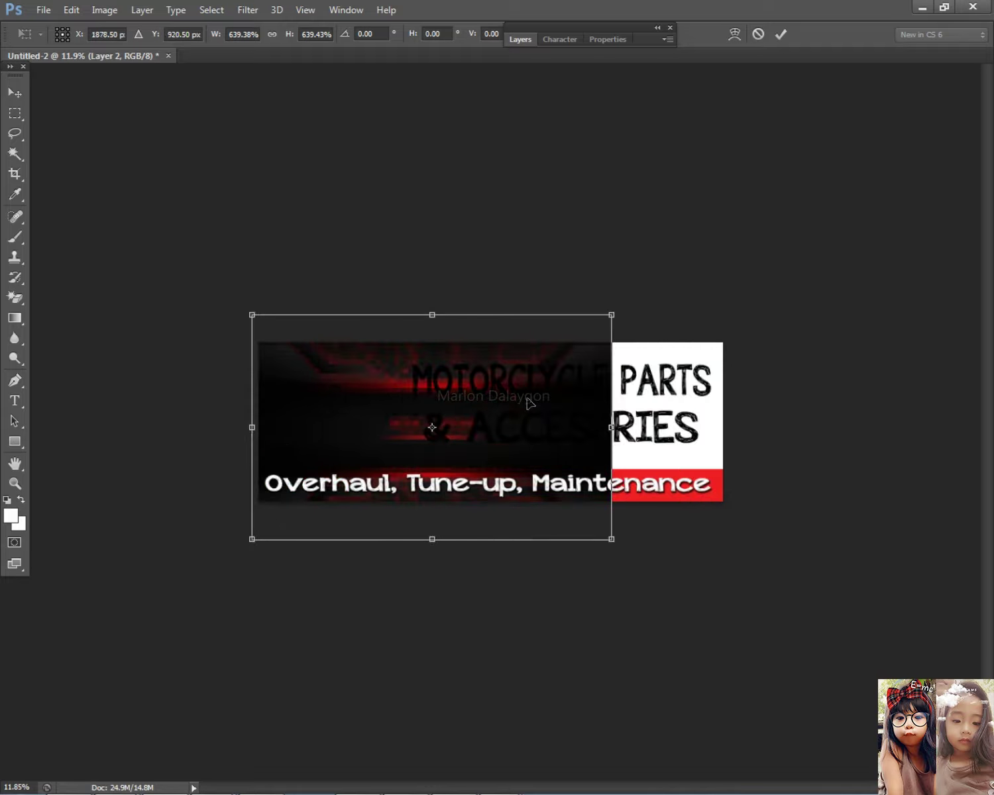
pyautogui.moveTo(611, 428); pyautogui.dragTo(798, 428)
pyautogui.moveTo(532, 311); pyautogui.dragTo(527, 262)
pyautogui.moveTo(537, 540); pyautogui.dragTo(527, 563)
pyautogui.moveTo(637, 419); pyautogui.dragTo(618, 416)
pyautogui.press('Return')
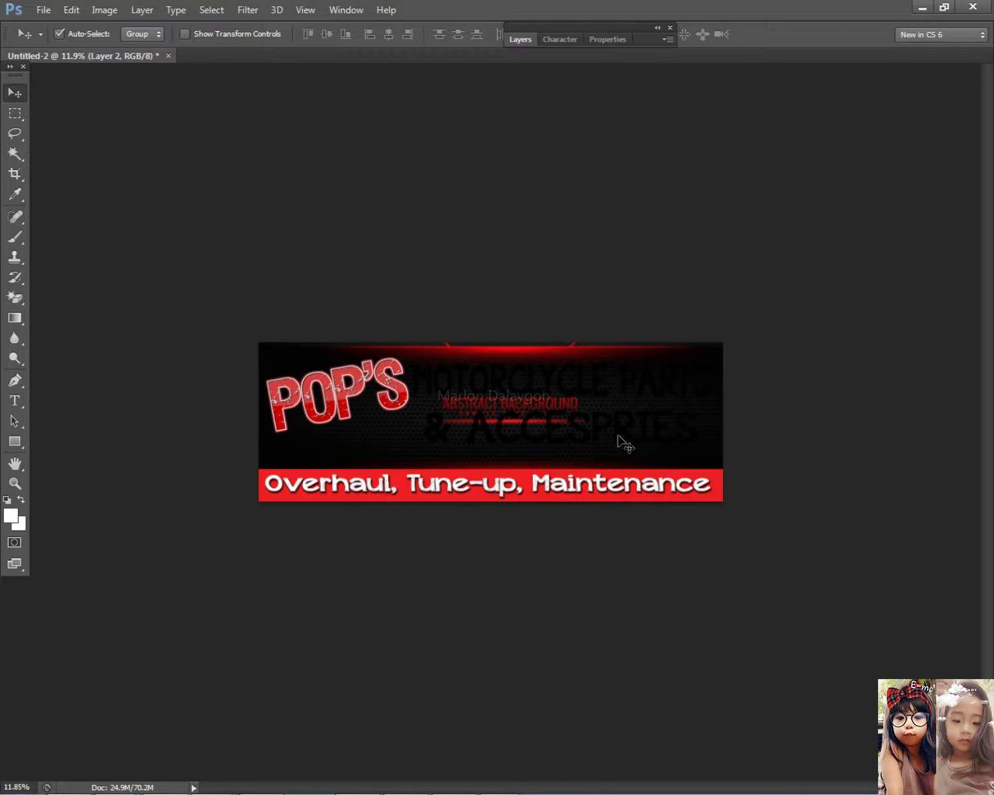
# - Select the MOTORCLYCLE PARTS text layer and open its Layer Style effects
pyautogui.scroll(2, 639, 424)
pyautogui.rightClick(495, 362)
pyautogui.click(509, 369)
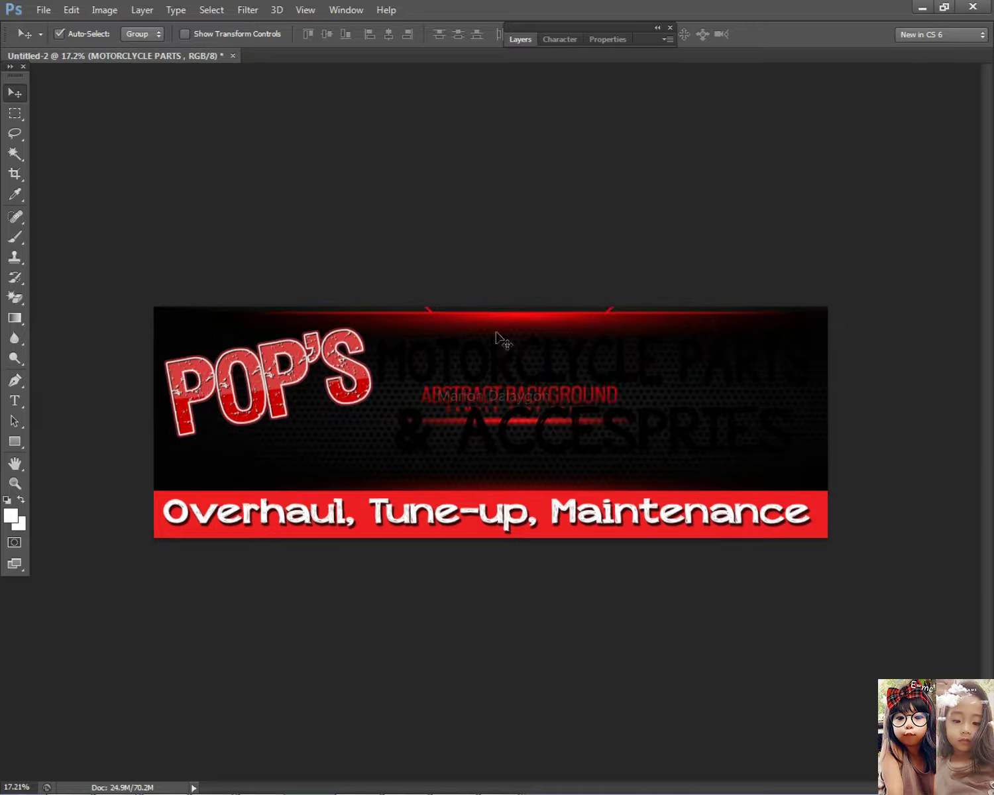
pyautogui.click(520, 39)
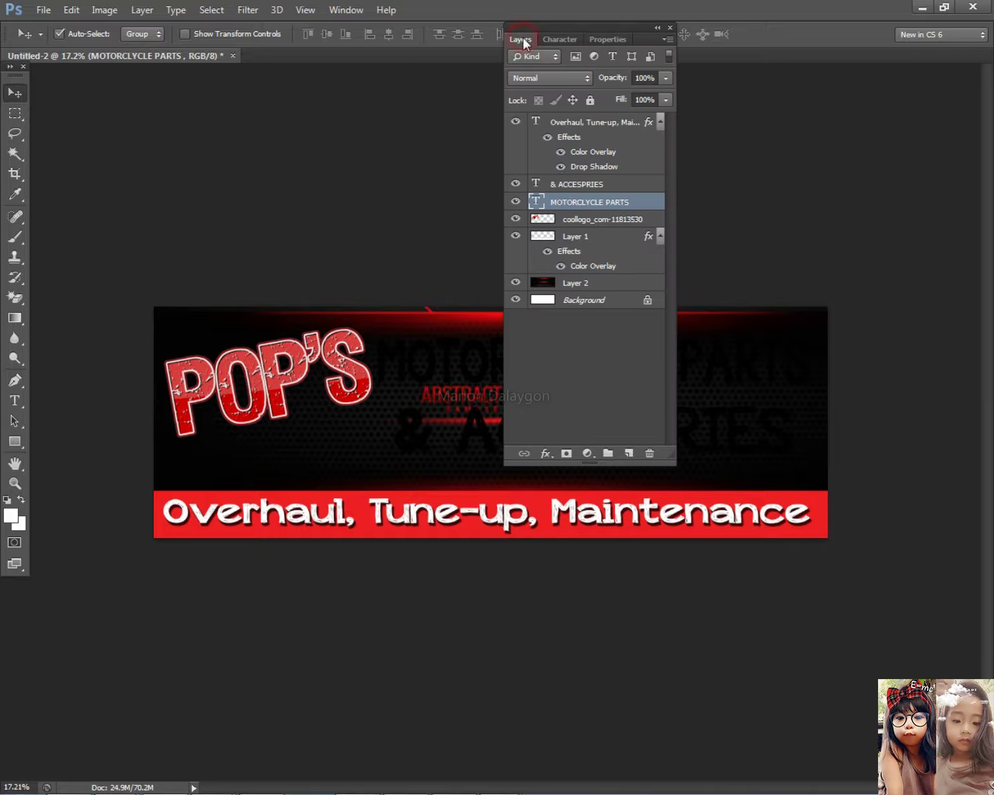
pyautogui.doubleClick(657, 208)
# - Add a Normal-blend Color Overlay of ffffff to the MOTORCLYCLE PARTS text
pyautogui.click(540, 462)
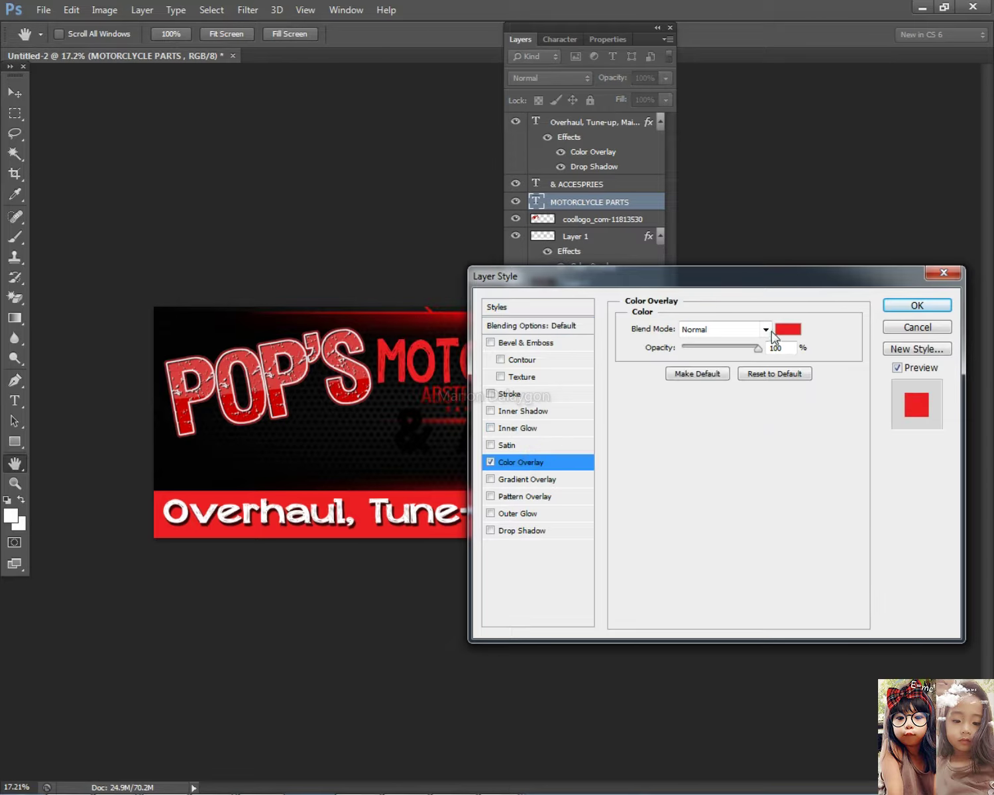
pyautogui.click(765, 328)
pyautogui.click(765, 328)
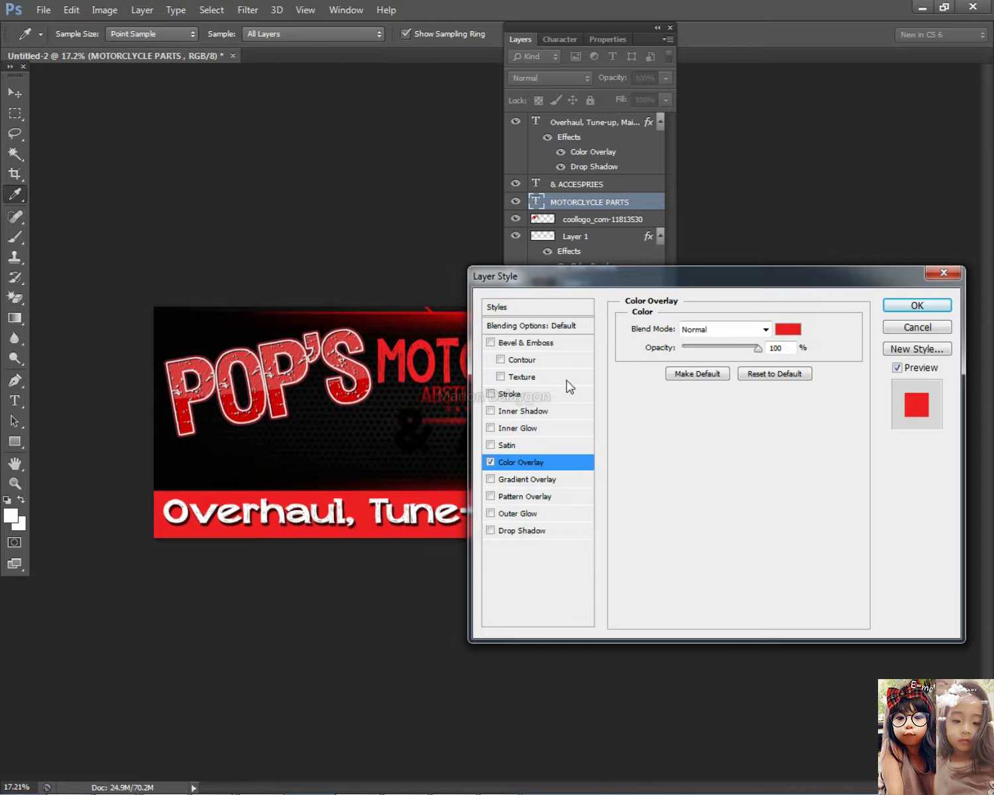
pyautogui.click(788, 328)
pyautogui.write('ffffff')
pyautogui.click(687, 313)
pyautogui.moveTo(803, 278); pyautogui.dragTo(396, 424)
# - Add a white Stroke, then cancel the Layer Style dialog, discarding the changes
pyautogui.click(115, 538)
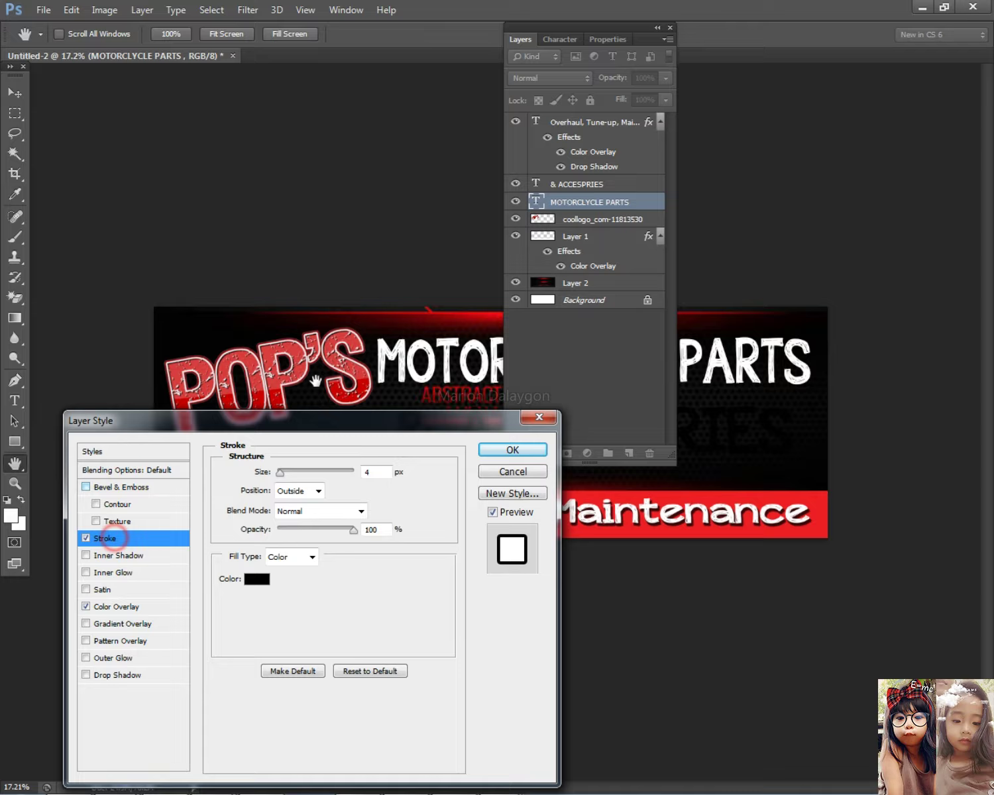
pyautogui.doubleClick(532, 39)
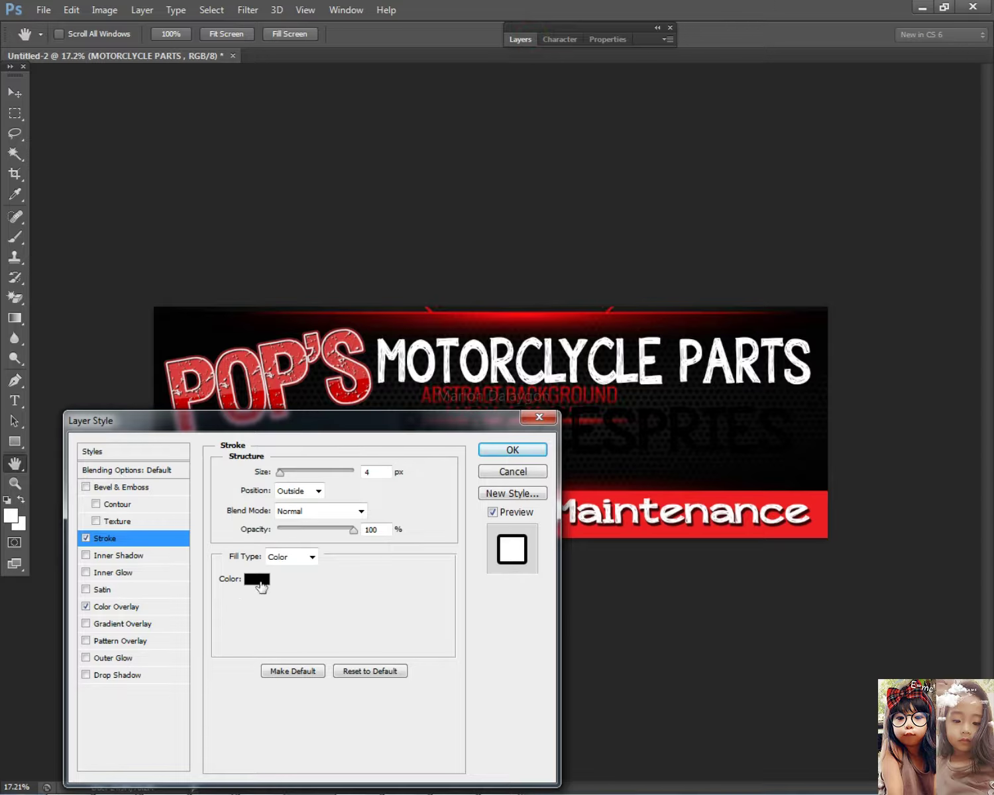
pyautogui.click(258, 581)
pyautogui.moveTo(422, 411); pyautogui.dragTo(264, 245)
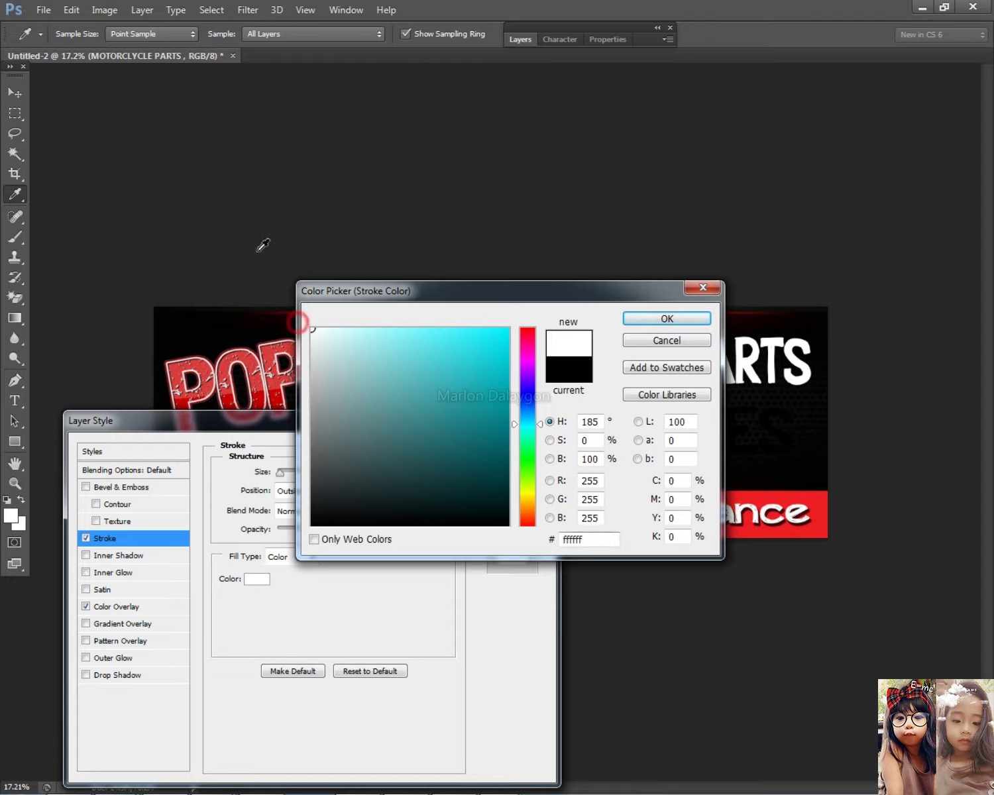
pyautogui.click(630, 319)
pyautogui.click(546, 425)
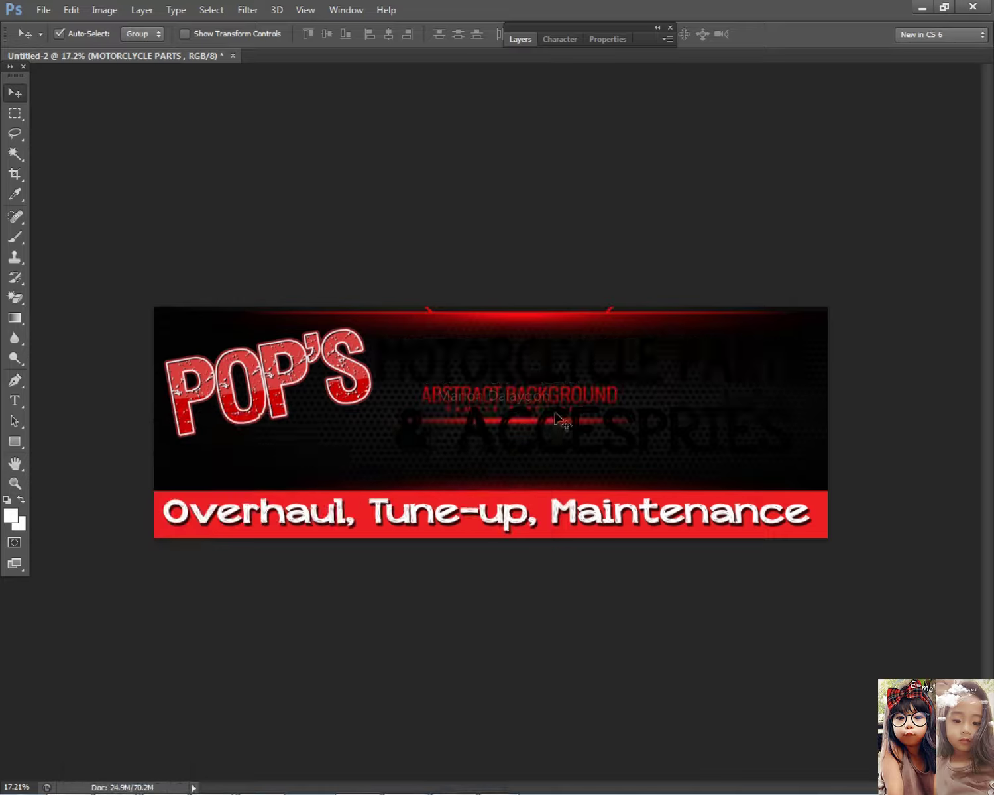
# - Reopen the text's Layer Style and apply a ffffff Color Overlay again
pyautogui.click(520, 39)
pyautogui.doubleClick(653, 206)
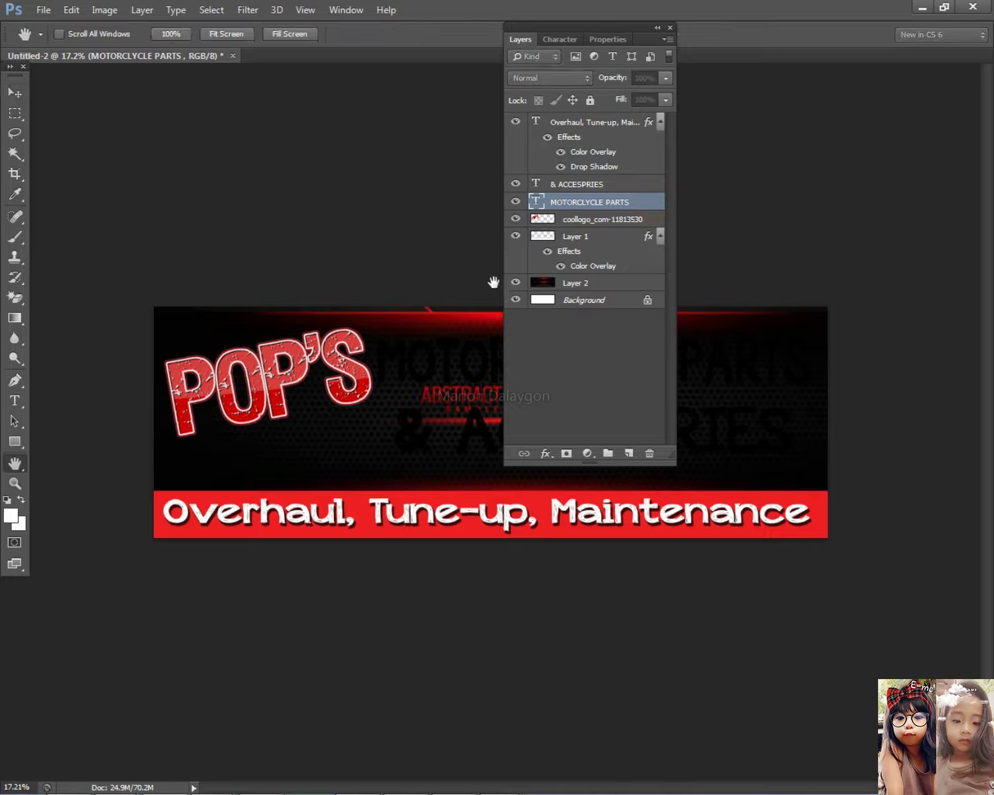
pyautogui.click(131, 609)
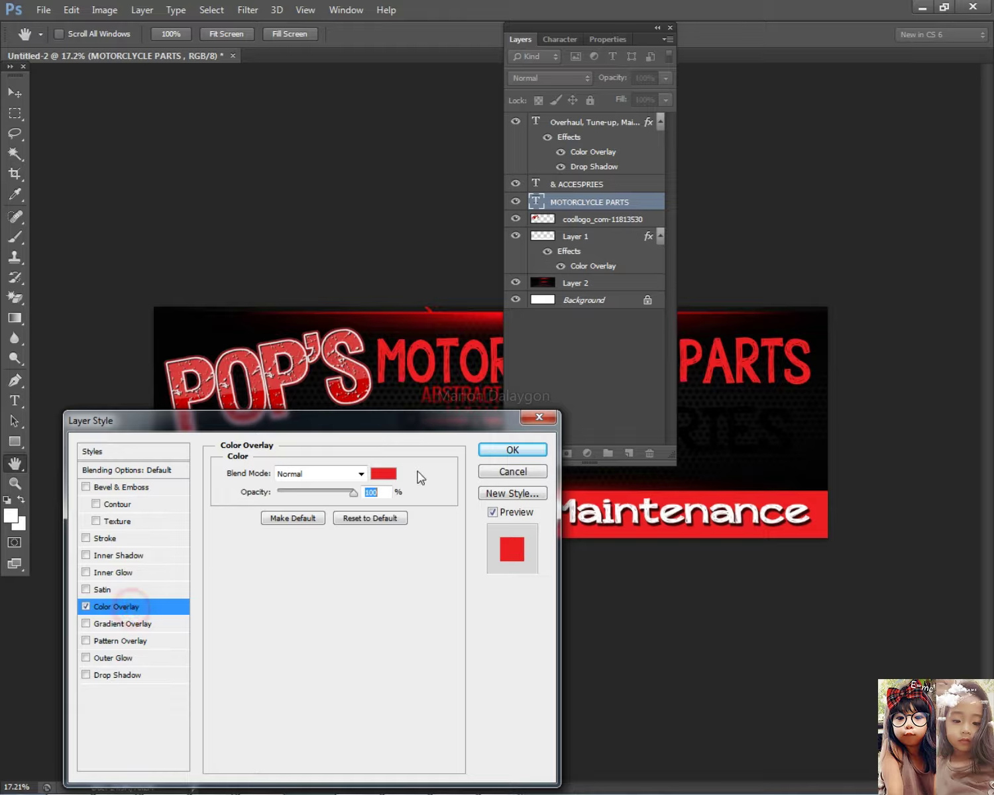
pyautogui.click(382, 472)
pyautogui.write('ffffff')
pyautogui.click(665, 319)
# - Add a thinner ffffff Stroke to the text and confirm the style with OK
pyautogui.click(110, 539)
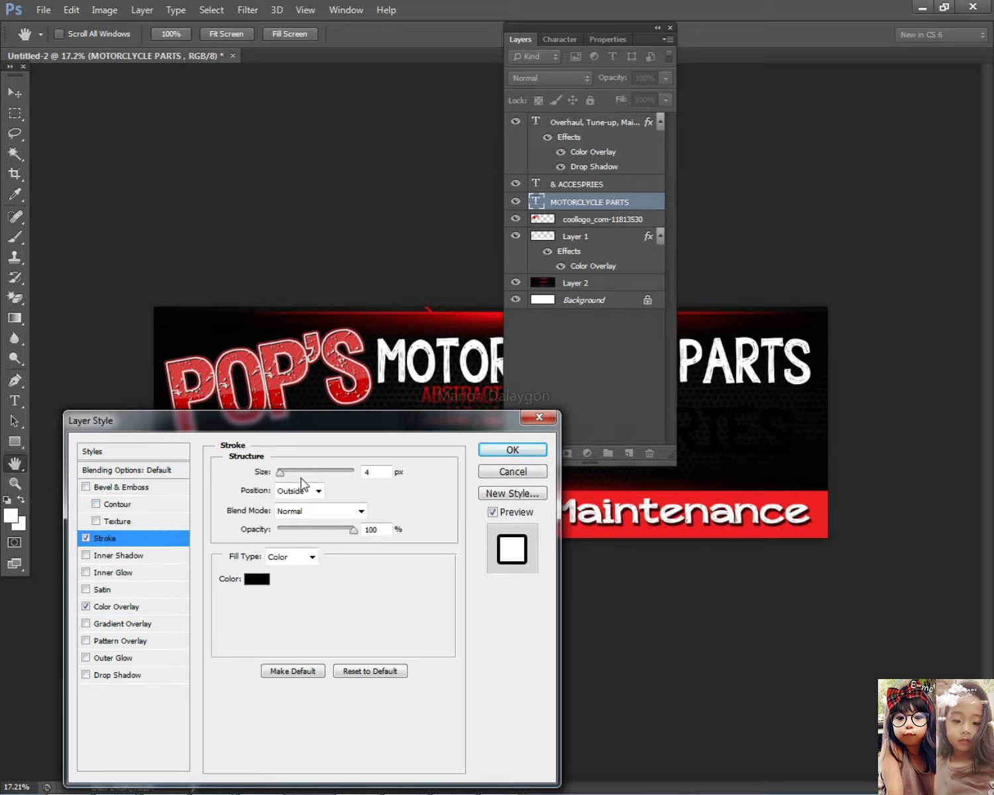
pyautogui.click(256, 579)
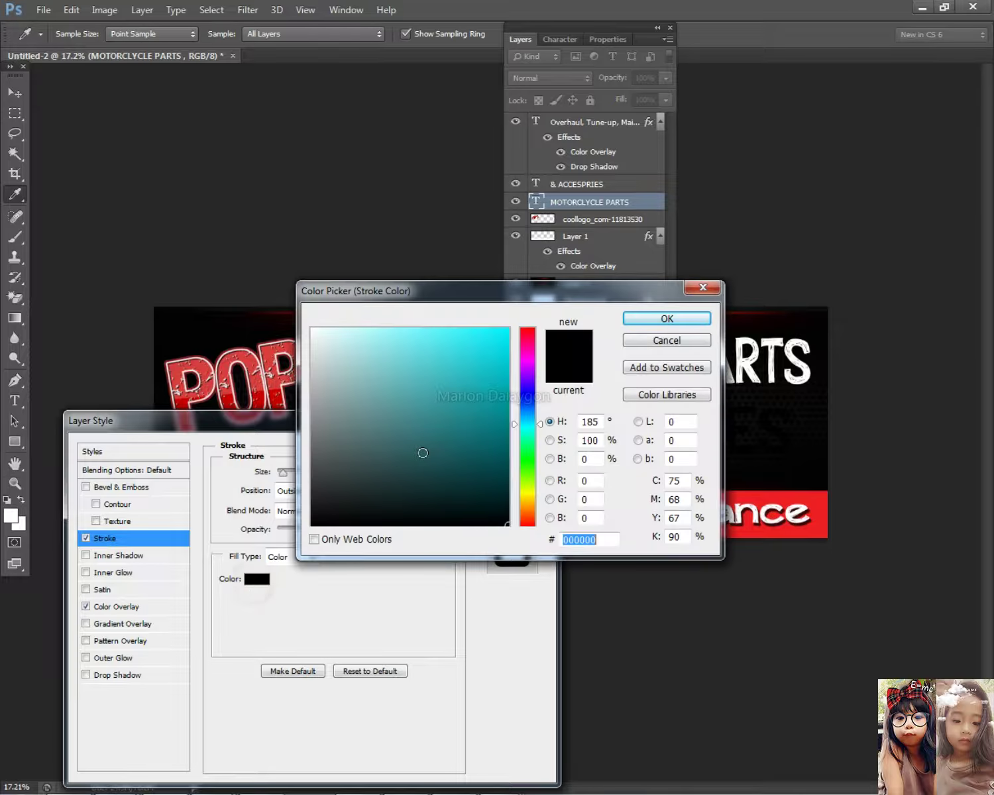
pyautogui.write('ffffff')
pyautogui.click(667, 320)
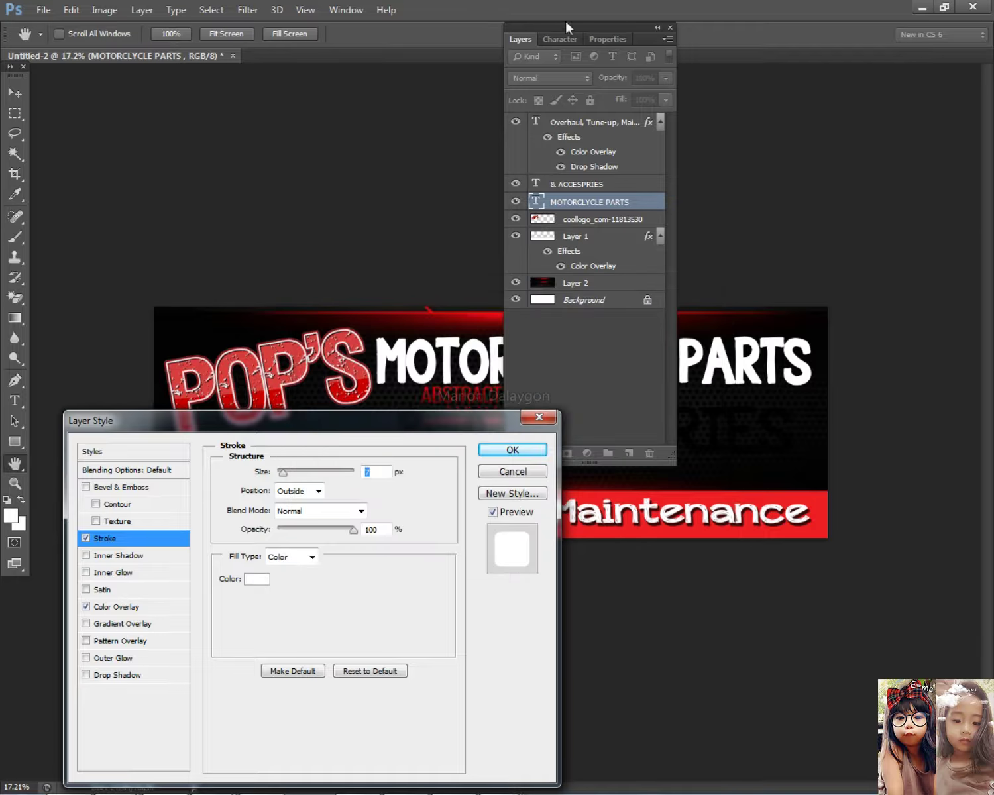
pyautogui.click(524, 40)
pyautogui.moveTo(286, 476); pyautogui.dragTo(283, 474)
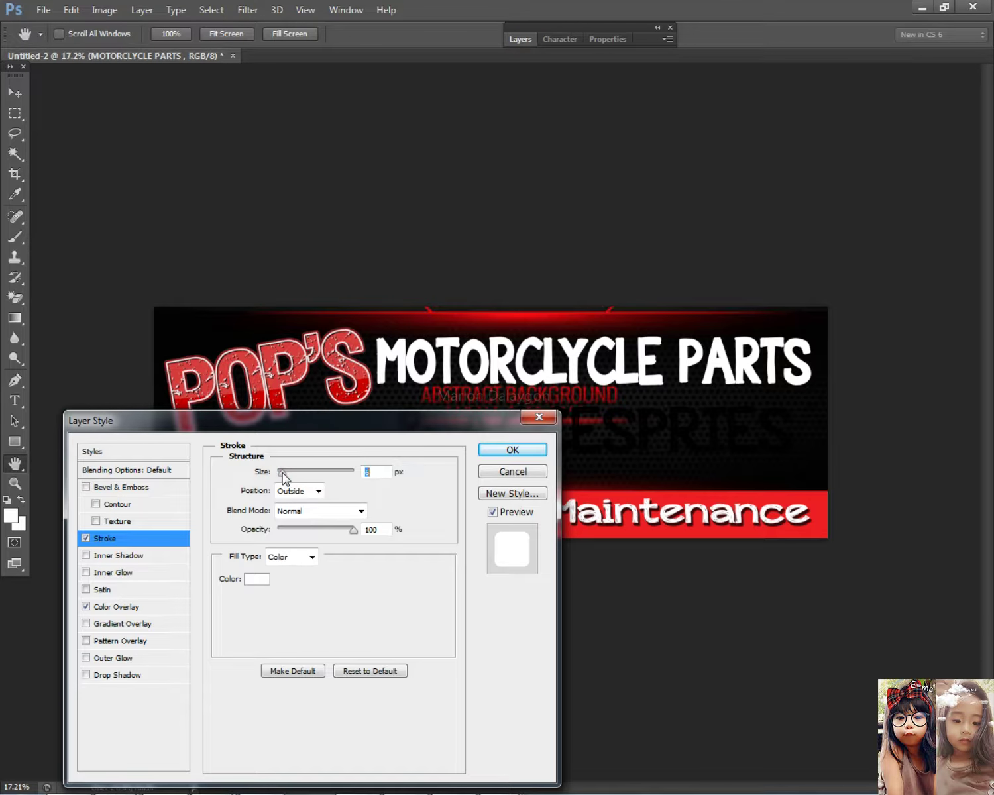
pyautogui.click(516, 450)
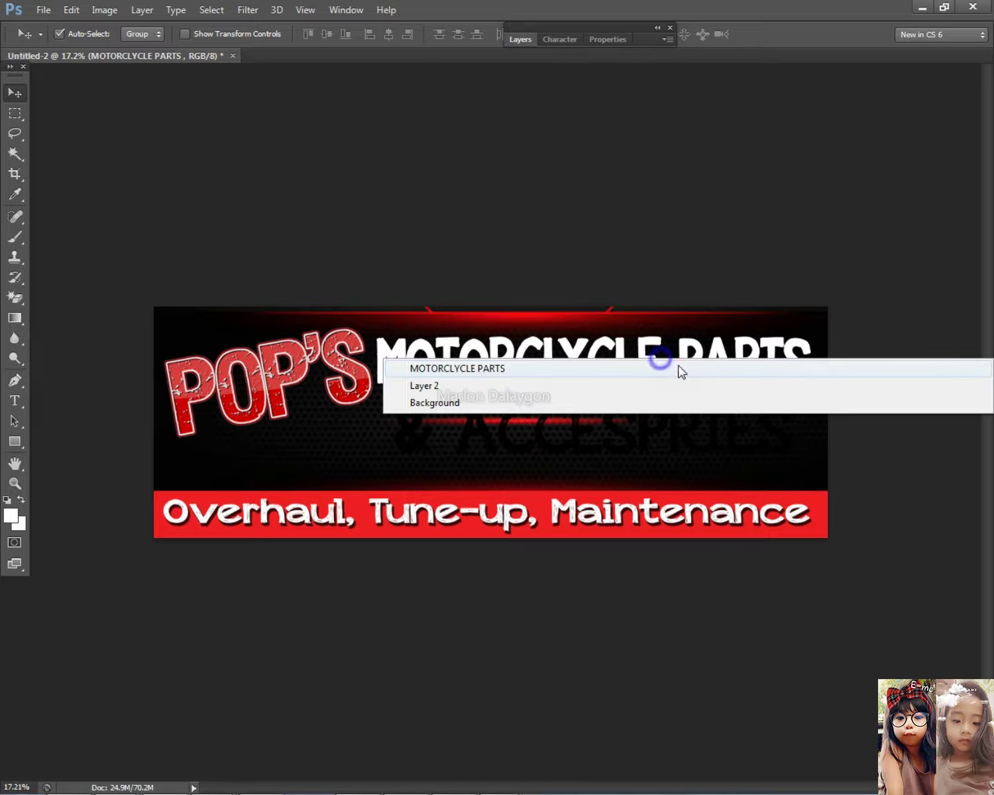
# - Copy the MOTORCLYCLE PARTS layer style and paste it onto the & ACCESPRIES layer
pyautogui.click(523, 39)
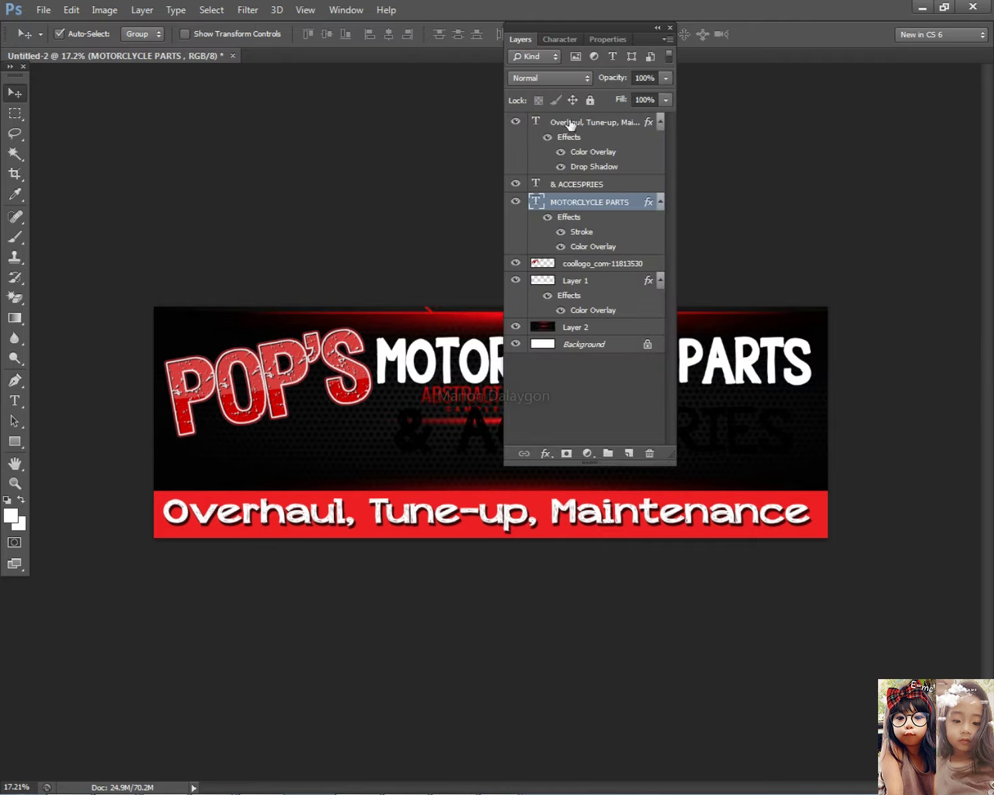
pyautogui.rightClick(602, 206)
pyautogui.rightClick(426, 422)
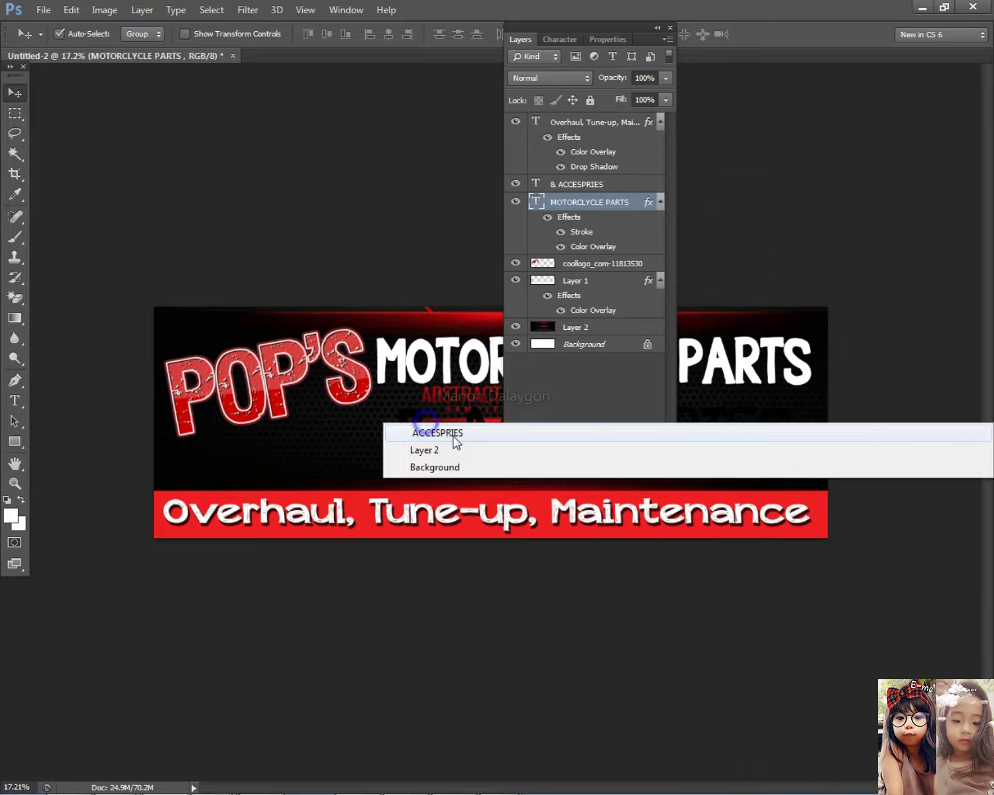
pyautogui.click(452, 434)
pyautogui.rightClick(633, 183)
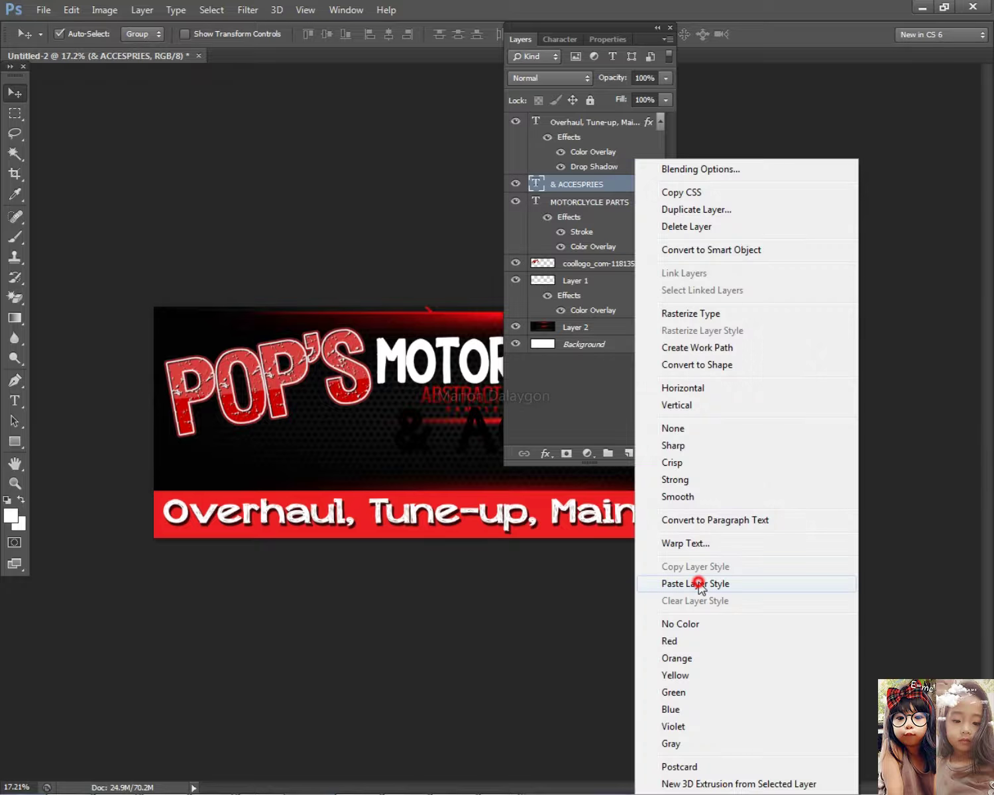
pyautogui.click(700, 584)
pyautogui.doubleClick(527, 42)
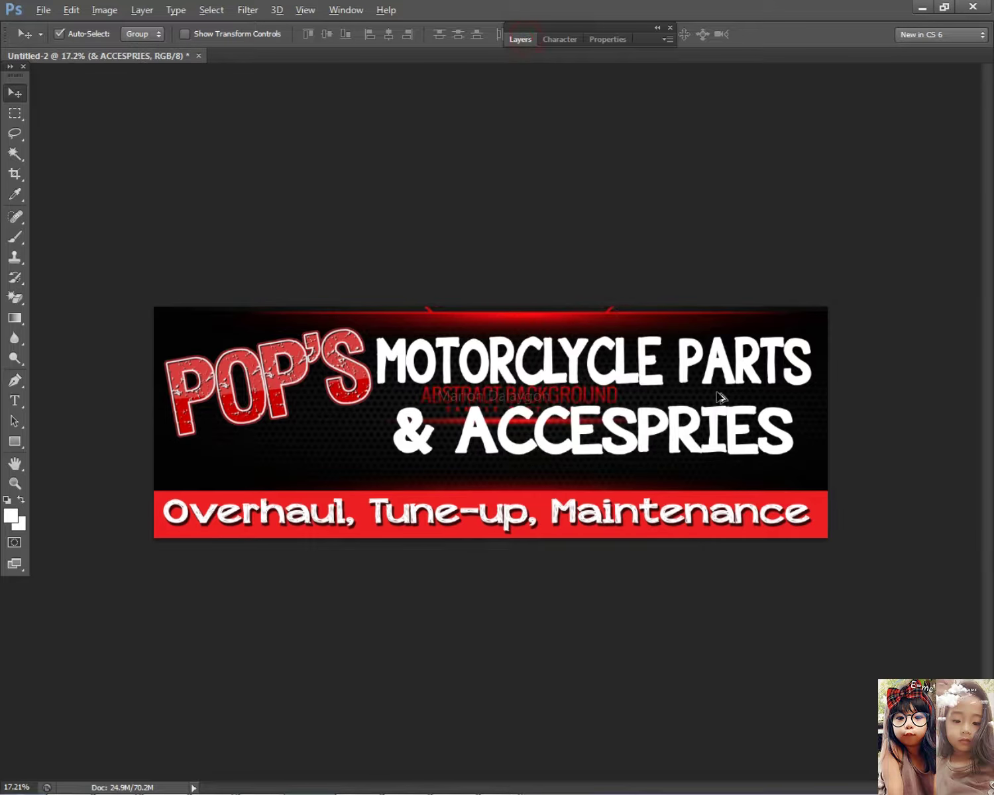
pyautogui.scroll(7, 714, 395)
pyautogui.scroll(-6, 665, 446)
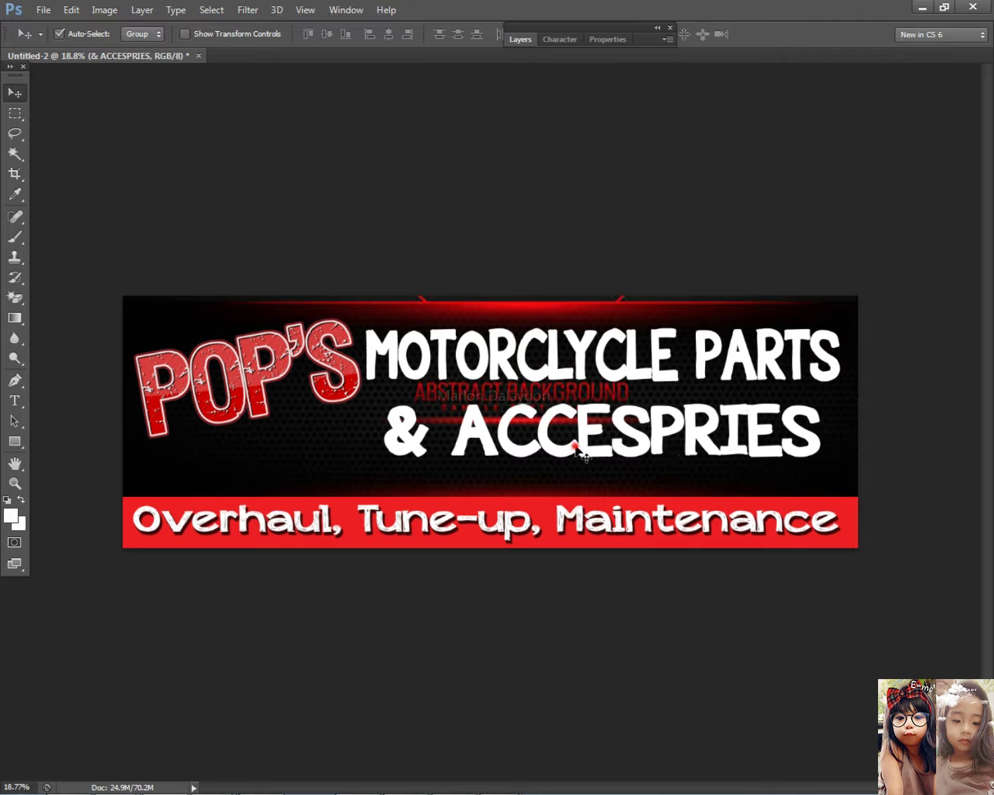
pyautogui.rightClick(285, 449)
# - On Layer 2, select a clean dark background patch with a Pen path feathered 2 px
pyautogui.click(295, 451)
pyautogui.press('m')
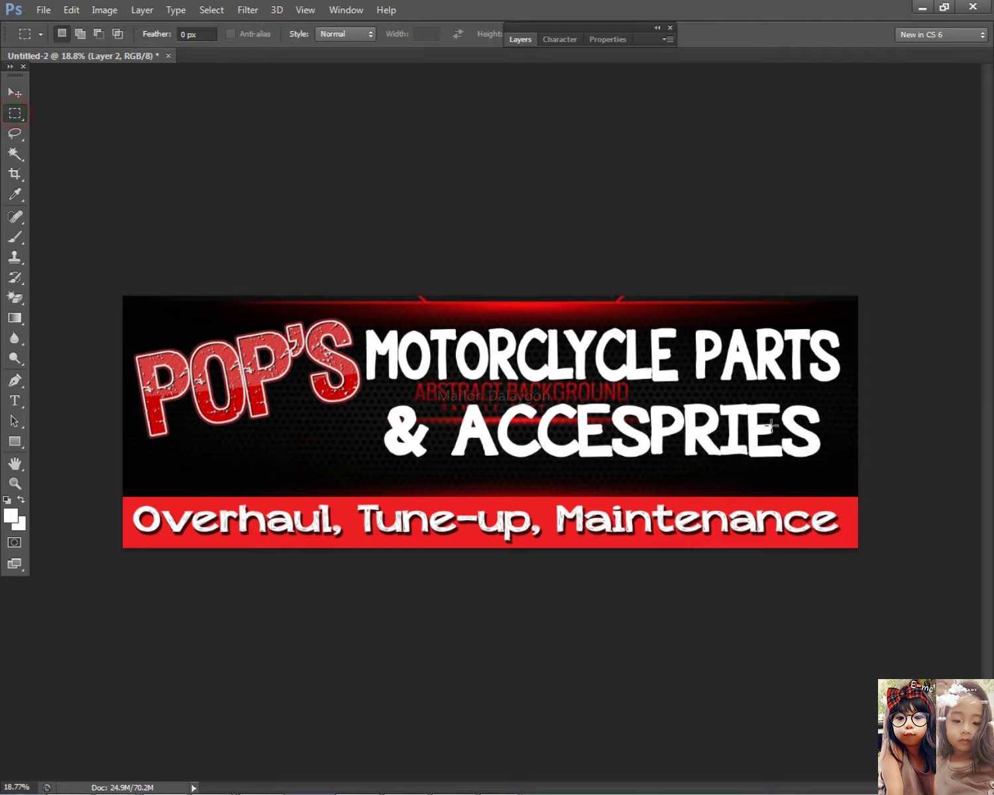
pyautogui.moveTo(657, 355); pyautogui.dragTo(865, 470)
pyautogui.click(850, 478)
pyautogui.click(14, 379)
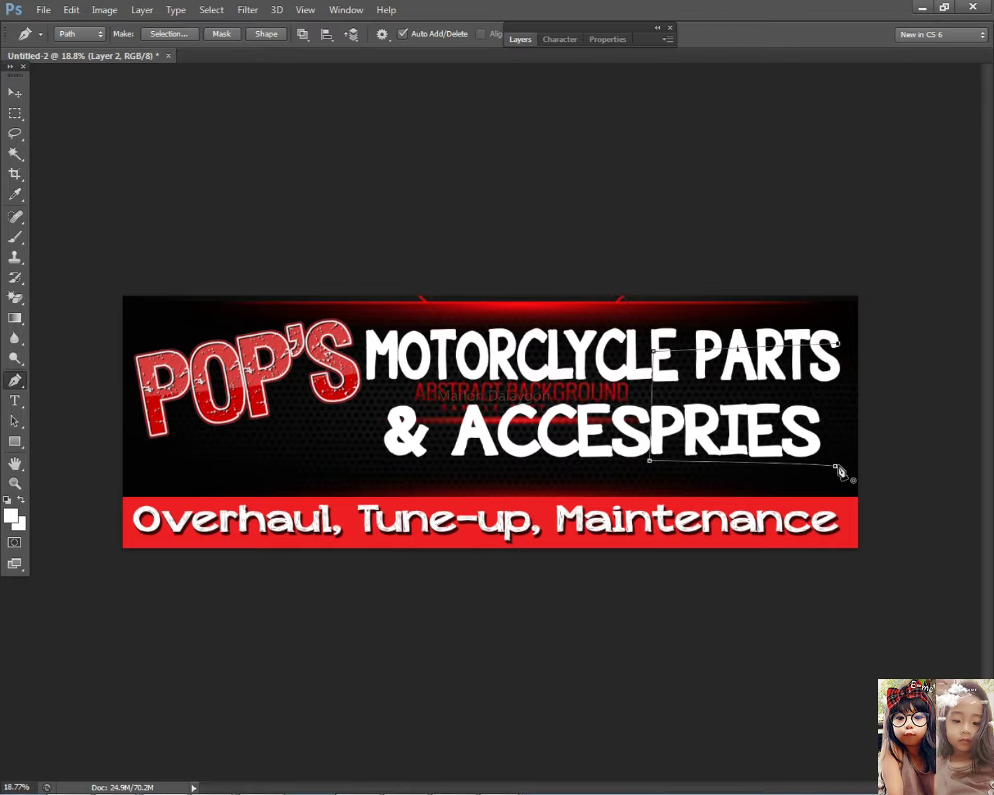
pyautogui.rightClick(715, 389)
pyautogui.click(555, 455)
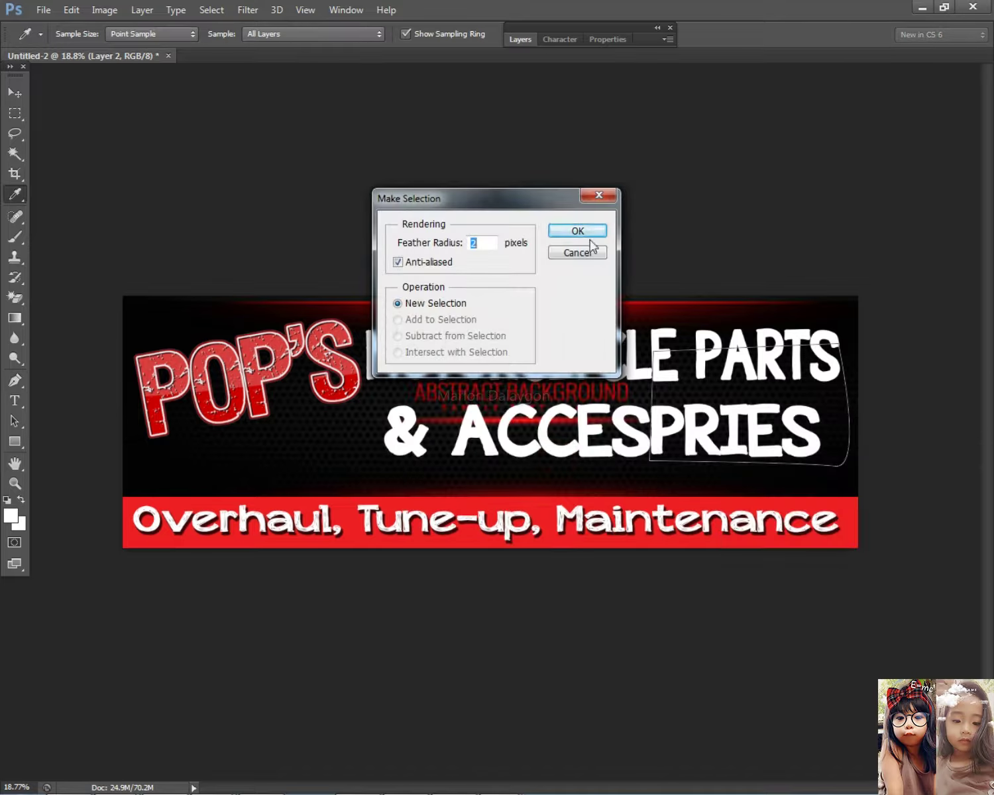
pyautogui.click(577, 231)
# - Copy the patch to a new layer and move and stretch it over the watermark
pyautogui.click(15, 88)
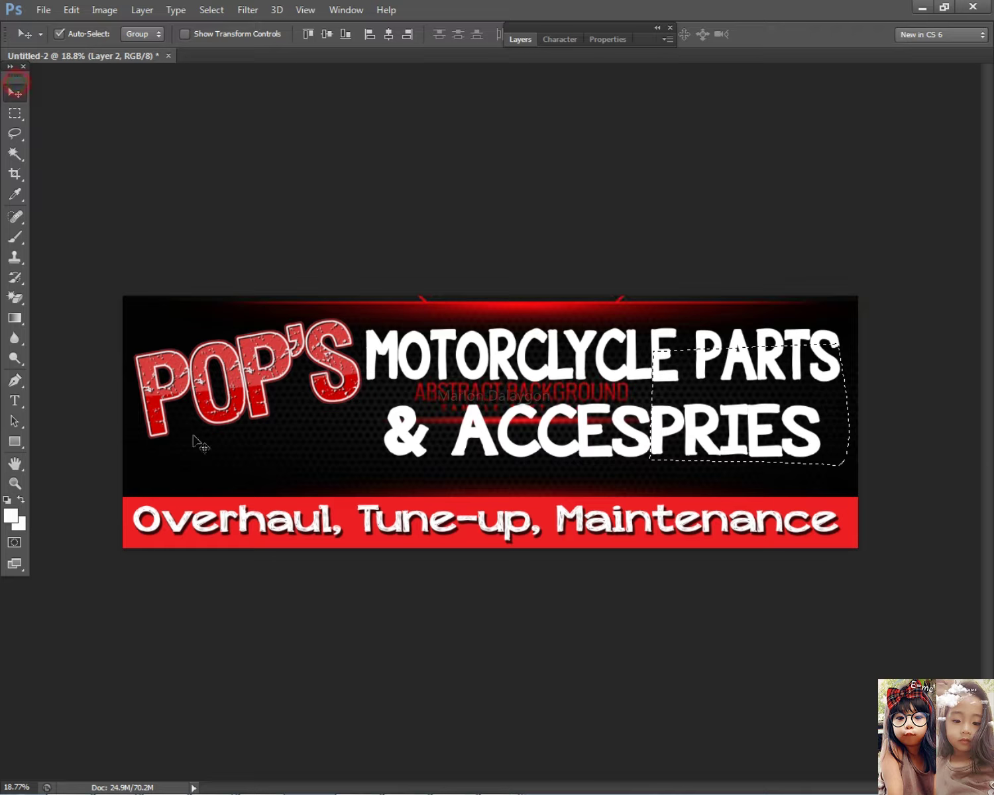
pyautogui.rightClick(222, 470)
pyautogui.click(621, 478)
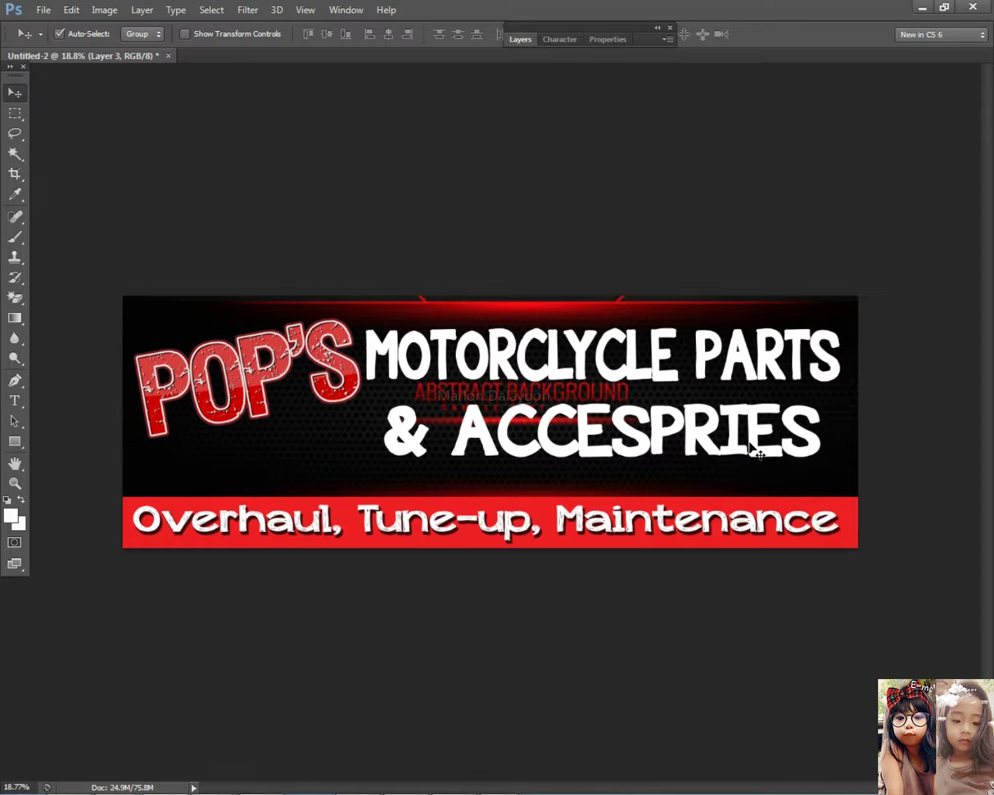
pyautogui.hotkey('ctrl', 't')
pyautogui.moveTo(757, 396); pyautogui.dragTo(474, 399)
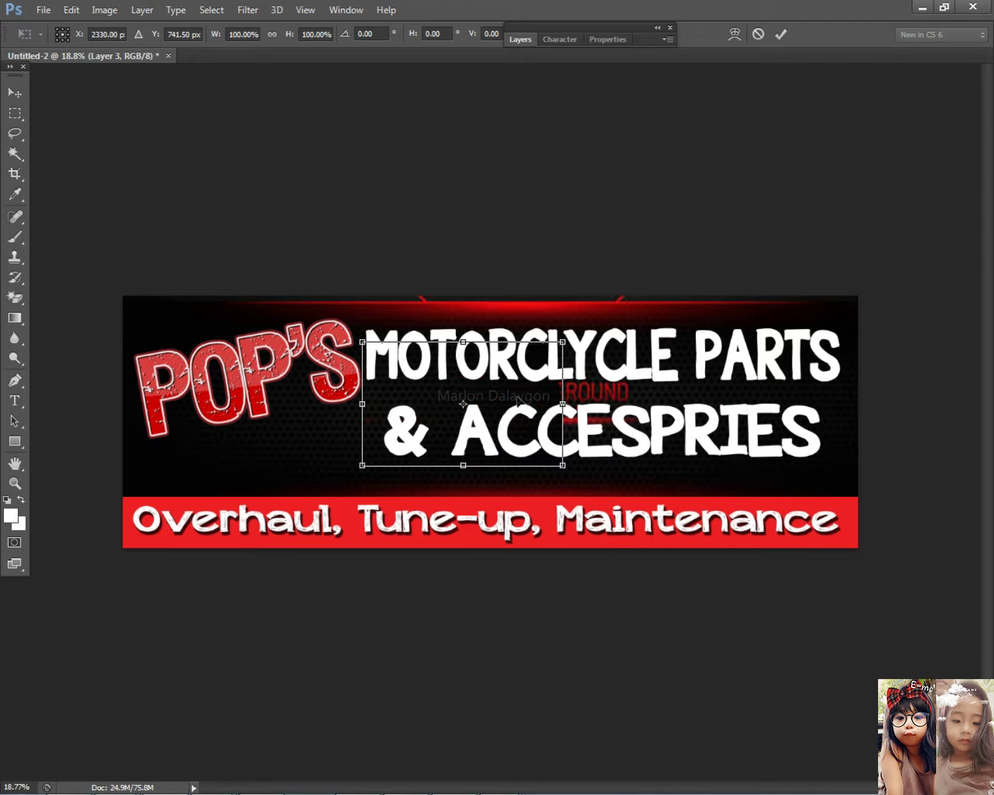
pyautogui.moveTo(566, 408); pyautogui.dragTo(713, 407)
pyautogui.press('Return')
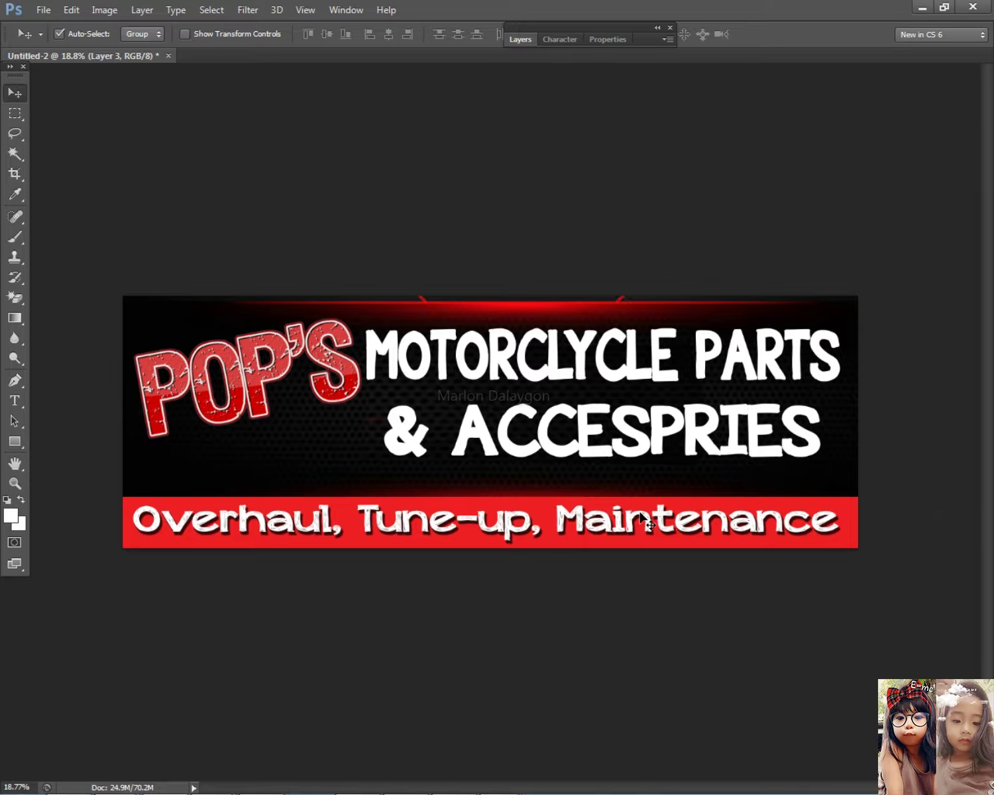
pyautogui.scroll(-3, 625, 495)
pyautogui.scroll(3, 624, 491)
# - Select the & ACCESPRIES text layer and move the line down
pyautogui.rightClick(565, 415)
pyautogui.click(581, 426)
pyautogui.moveTo(585, 429); pyautogui.dragTo(609, 420)
pyautogui.rightClick(386, 431)
pyautogui.click(665, 444)
pyautogui.click(520, 39)
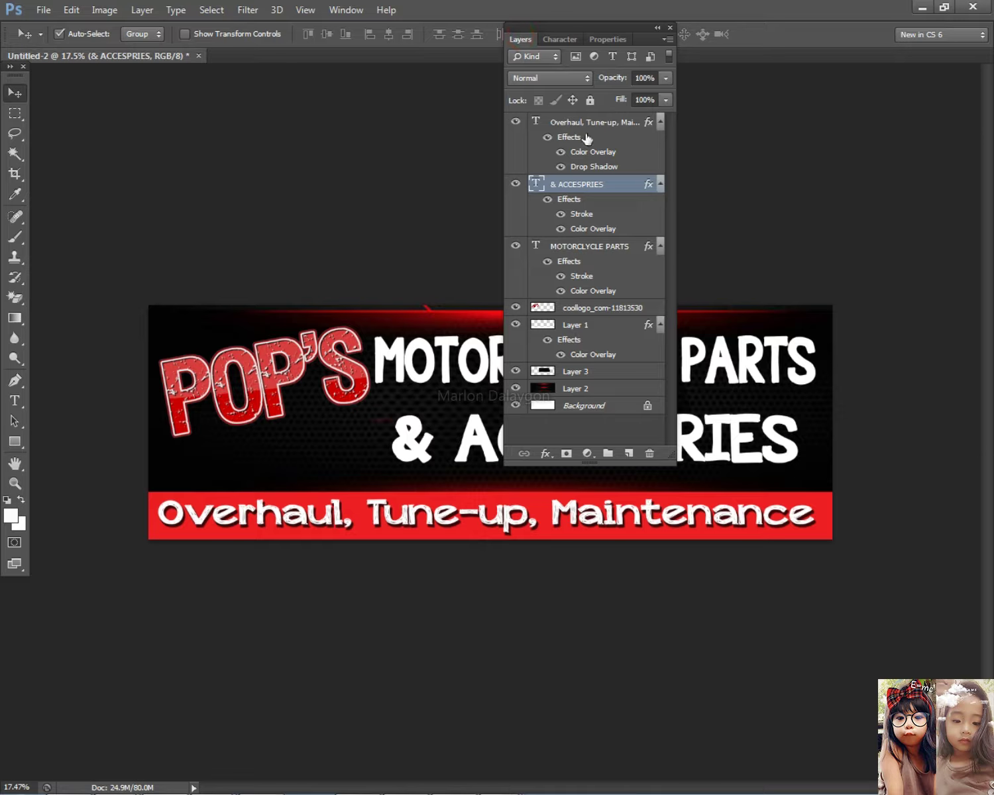
# - Thin the & ACCESPRIES stroke outline to 1 px
pyautogui.doubleClick(629, 191)
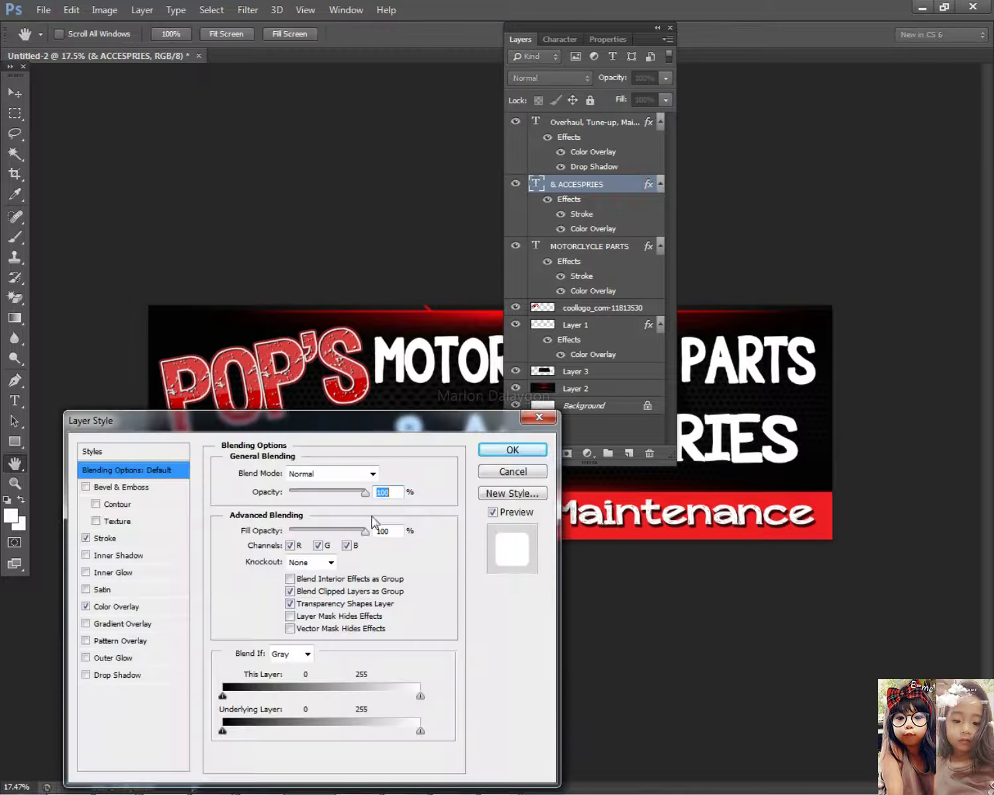
pyautogui.click(103, 538)
pyautogui.moveTo(282, 478); pyautogui.dragTo(277, 475)
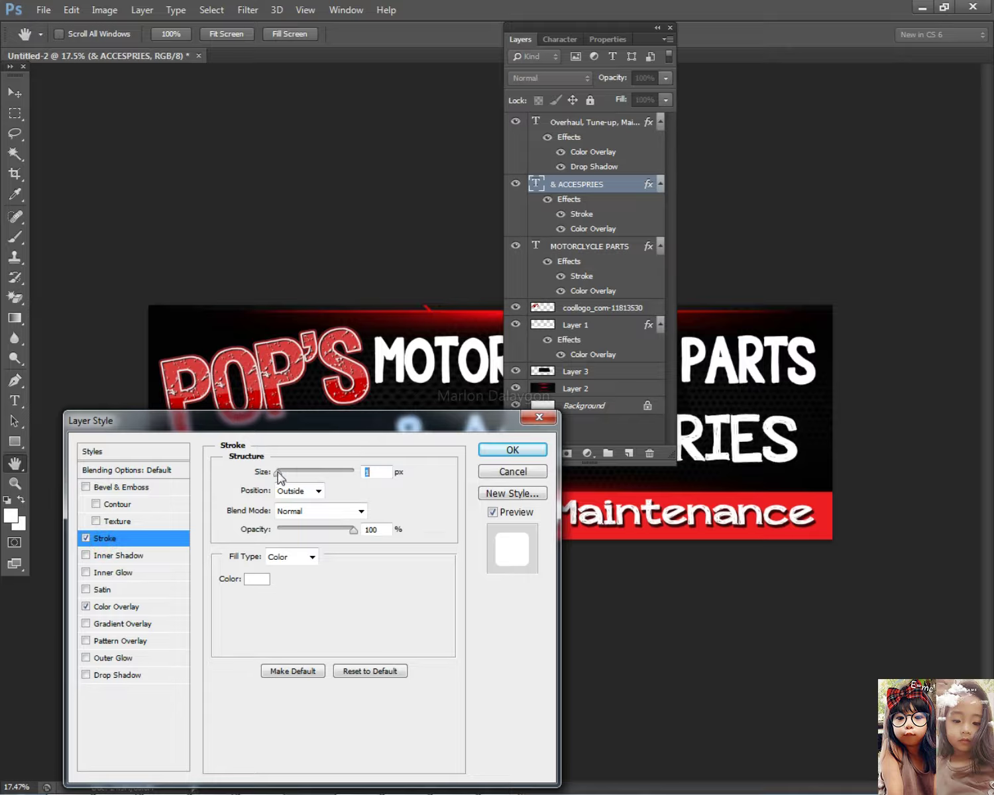
pyautogui.click(514, 450)
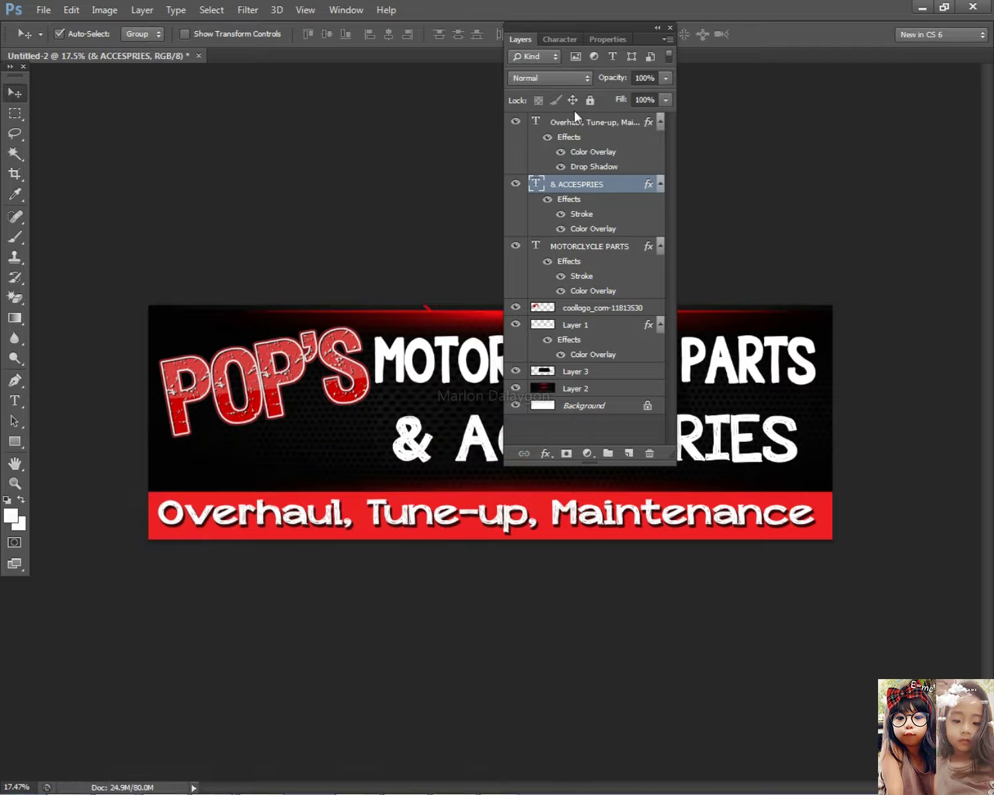
pyautogui.click(522, 42)
# - Shrink & ACCESPRIES slightly and shift it left beneath MOTORCLYCLE PARTS
pyautogui.hotkey('ctrl', '0')
pyautogui.moveTo(594, 467); pyautogui.dragTo(562, 457)
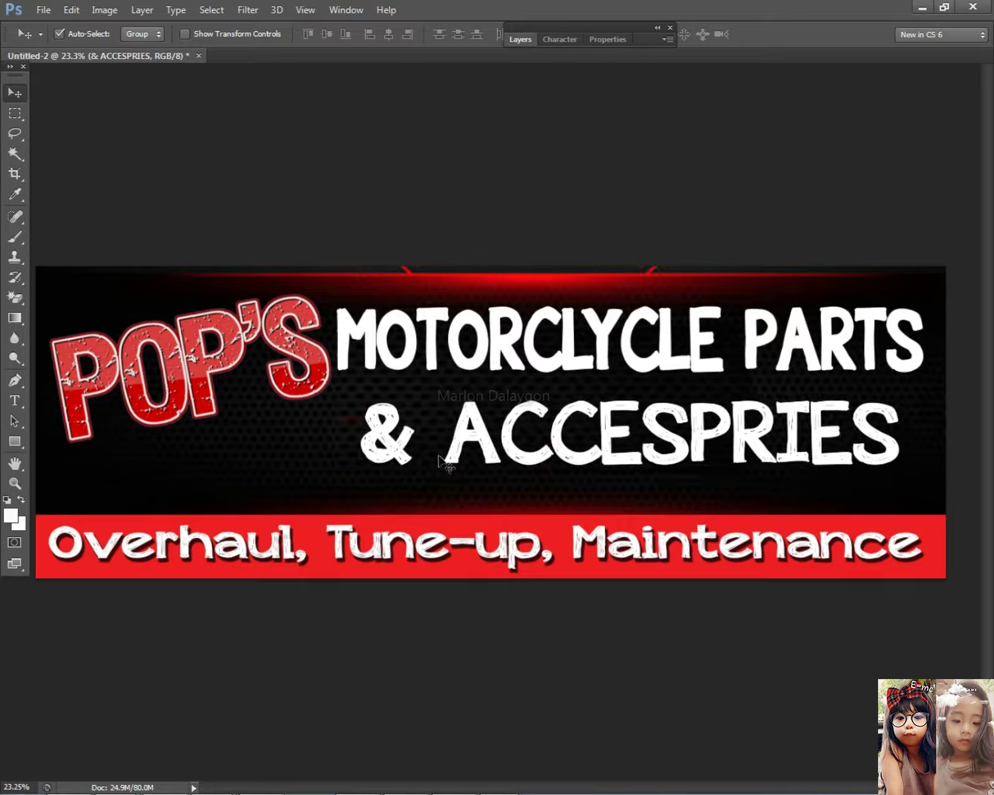
pyautogui.hotkey('ctrl', 't')
pyautogui.moveTo(362, 488); pyautogui.dragTo(400, 461)
pyautogui.press('Return')
pyautogui.moveTo(650, 418); pyautogui.dragTo(614, 424)
pyautogui.hotkey('ctrl', 't')
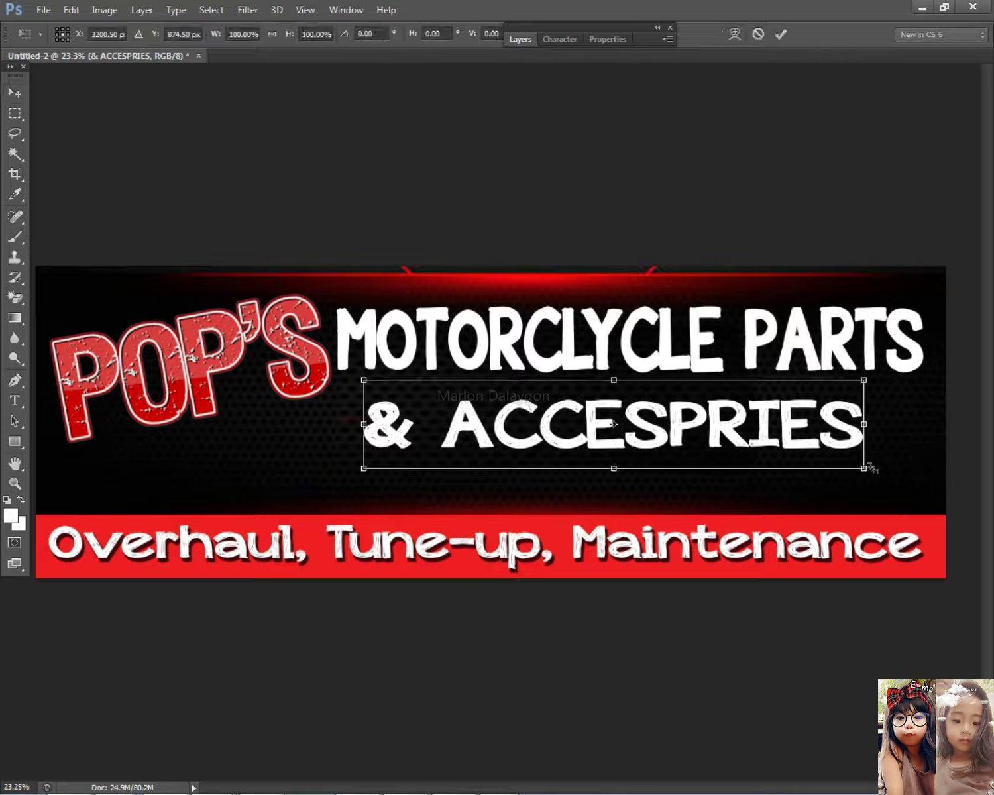
pyautogui.press('Return')
pyautogui.scroll(-3, 582, 513)
pyautogui.scroll(3, 582, 514)
# - Give the POP'S logo layer a 16 px outer glow
pyautogui.rightClick(299, 376)
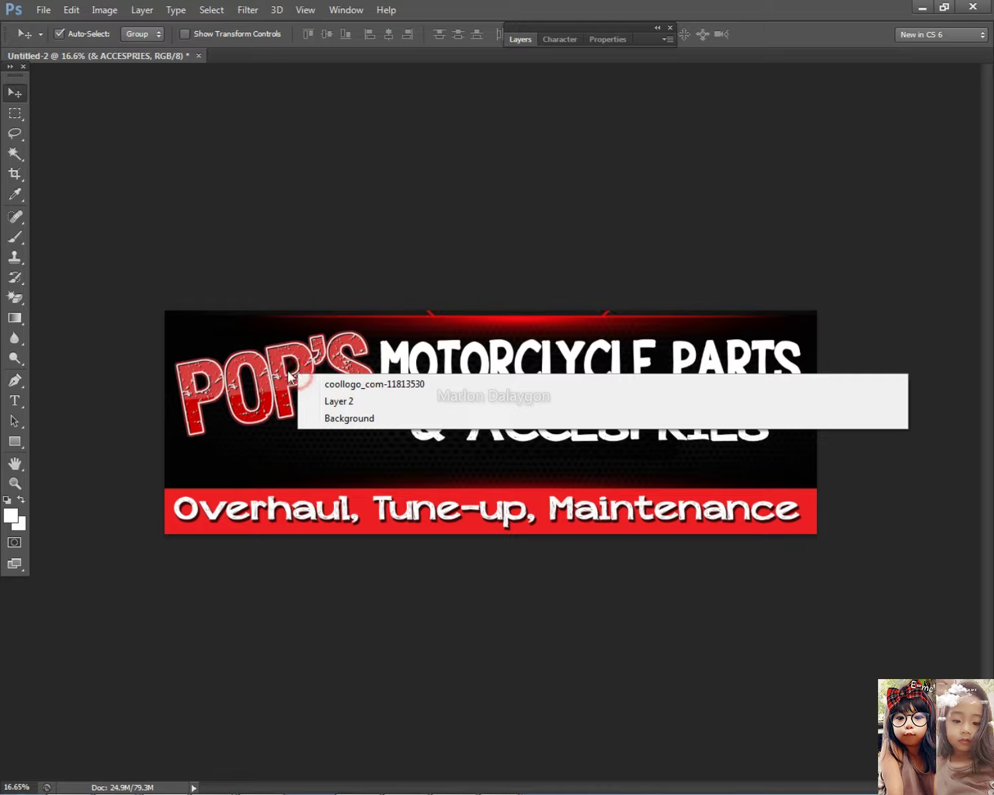
pyautogui.click(328, 399)
pyautogui.scroll(2, 298, 320)
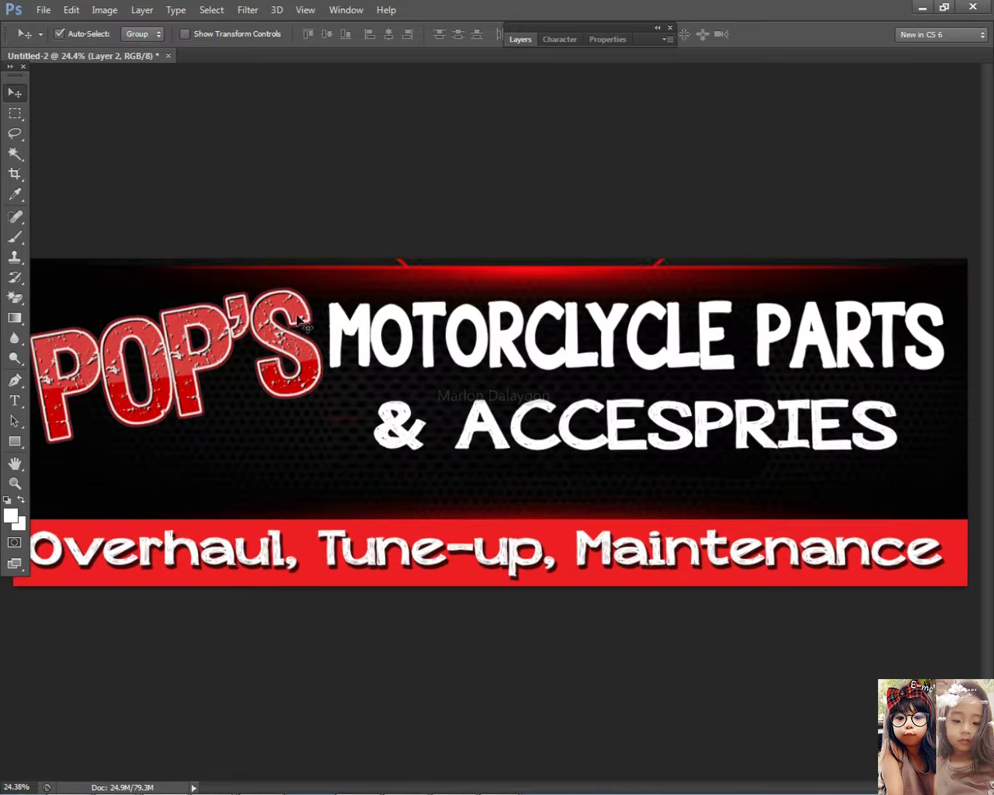
pyautogui.click(520, 40)
pyautogui.rightClick(258, 321)
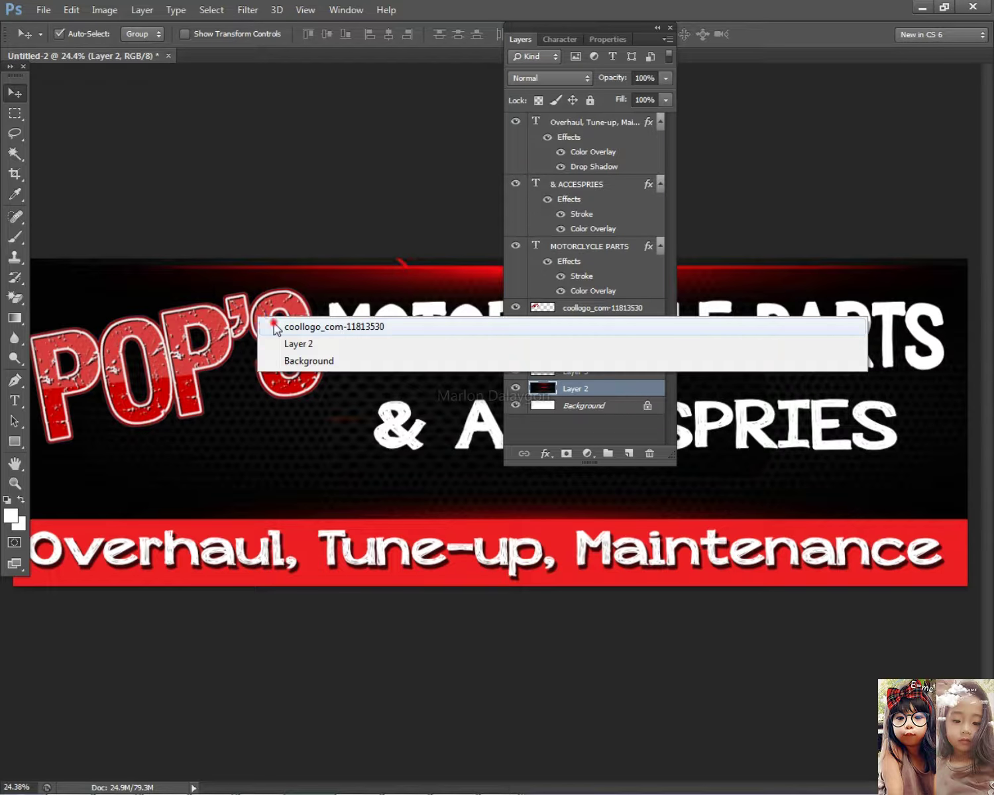
pyautogui.click(635, 328)
pyautogui.doubleClick(657, 309)
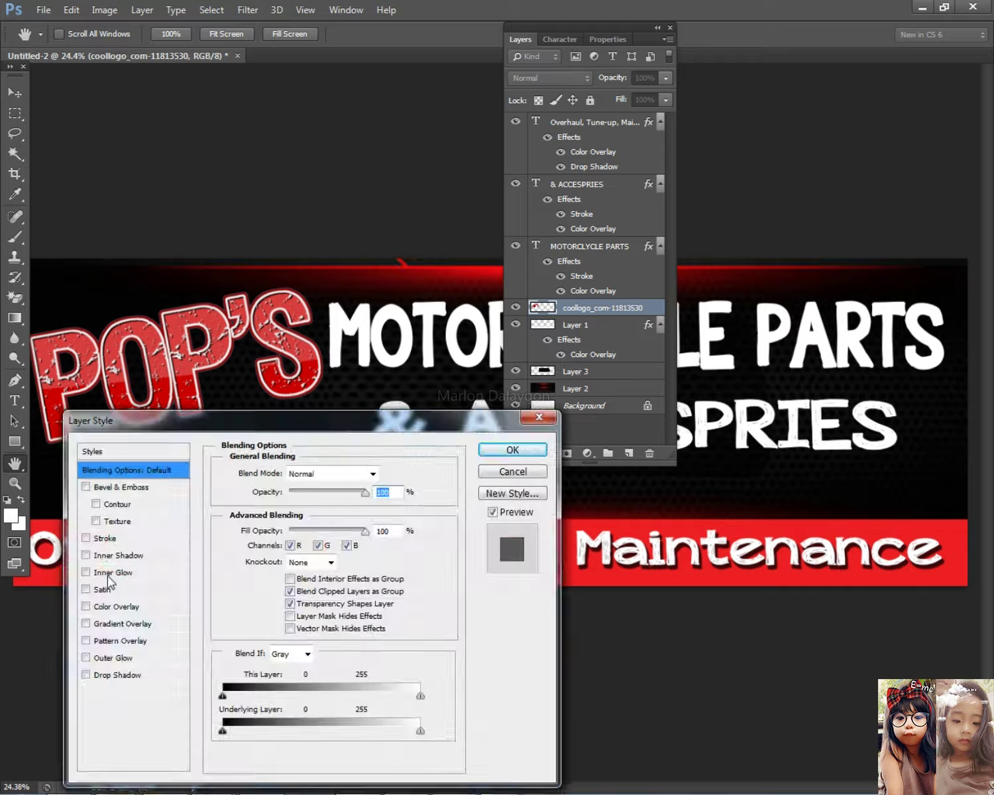
pyautogui.click(122, 660)
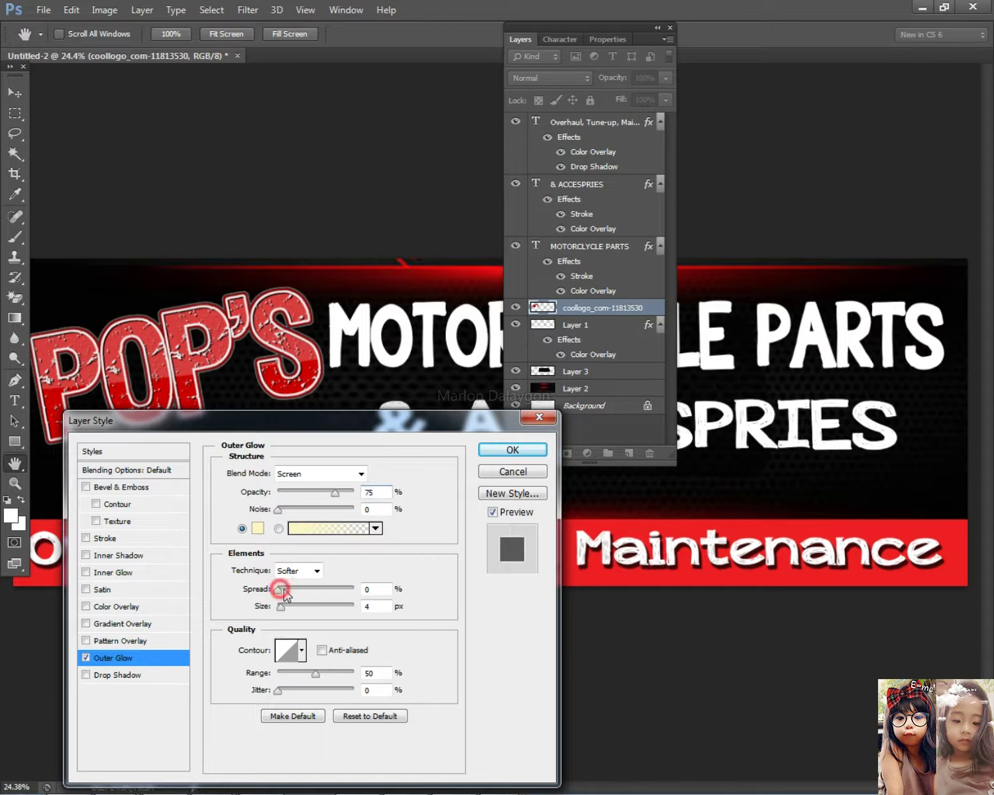
pyautogui.moveTo(284, 609); pyautogui.dragTo(287, 610)
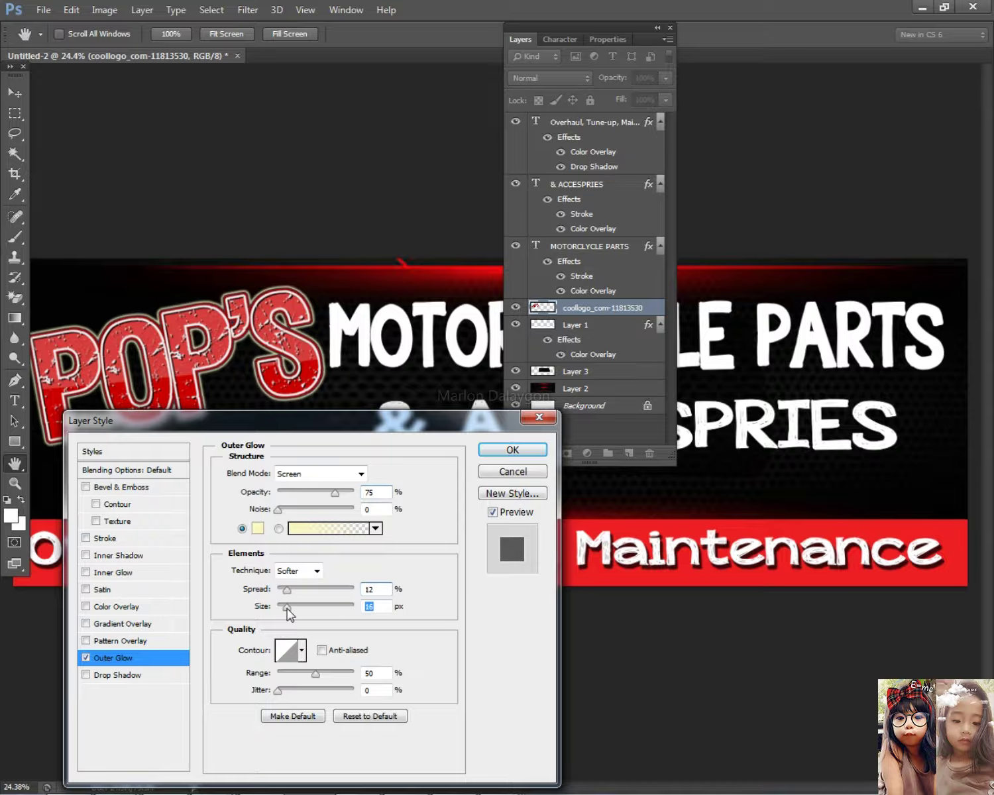
pyautogui.click(530, 449)
pyautogui.click(518, 41)
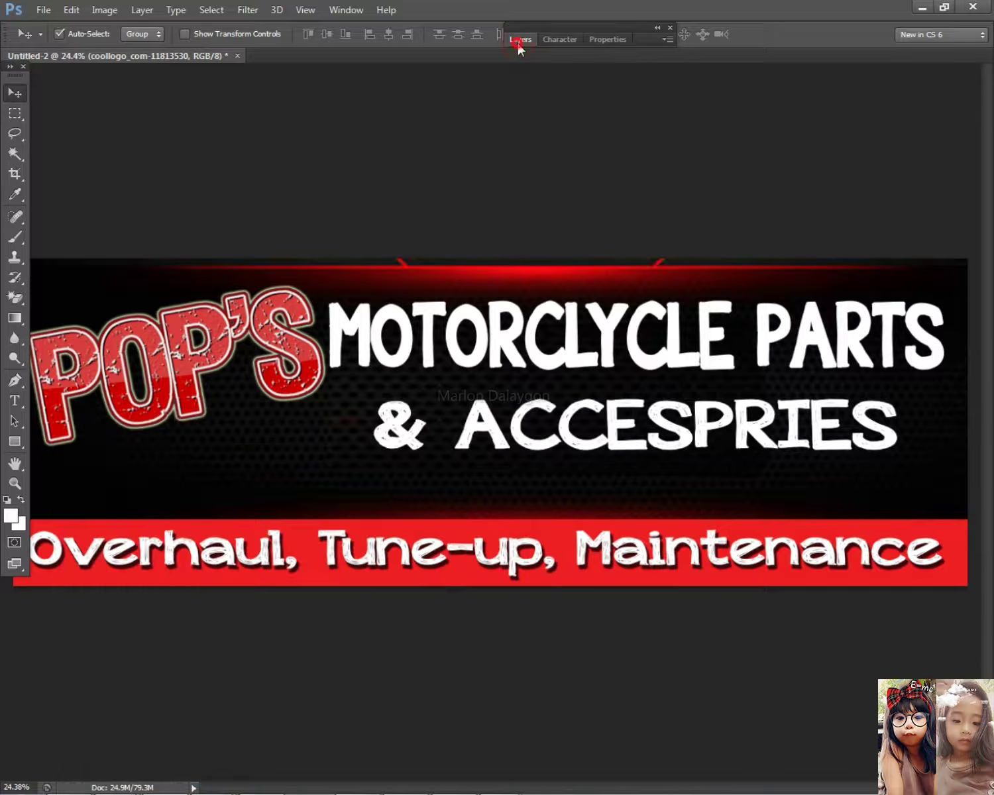
# - Zoom out to the whole banner, make & ACCESPRIES active, and return to Chrome's results
pyautogui.hotkey('ctrl', '-')
pyautogui.hotkey('ctrl', '0')
pyautogui.rightClick(568, 346)
pyautogui.click(570, 350)
pyautogui.rightClick(563, 430)
pyautogui.click(572, 454)
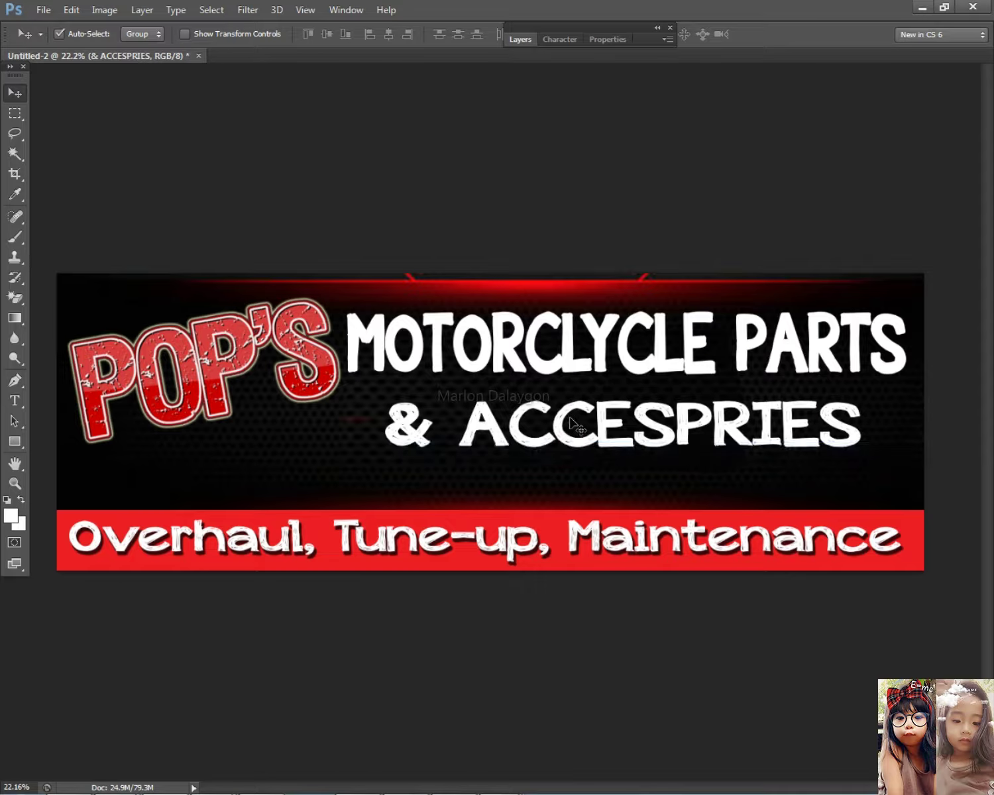
pyautogui.hotkey('ctrl', '-')
pyautogui.hotkey('alt', 'Tab')
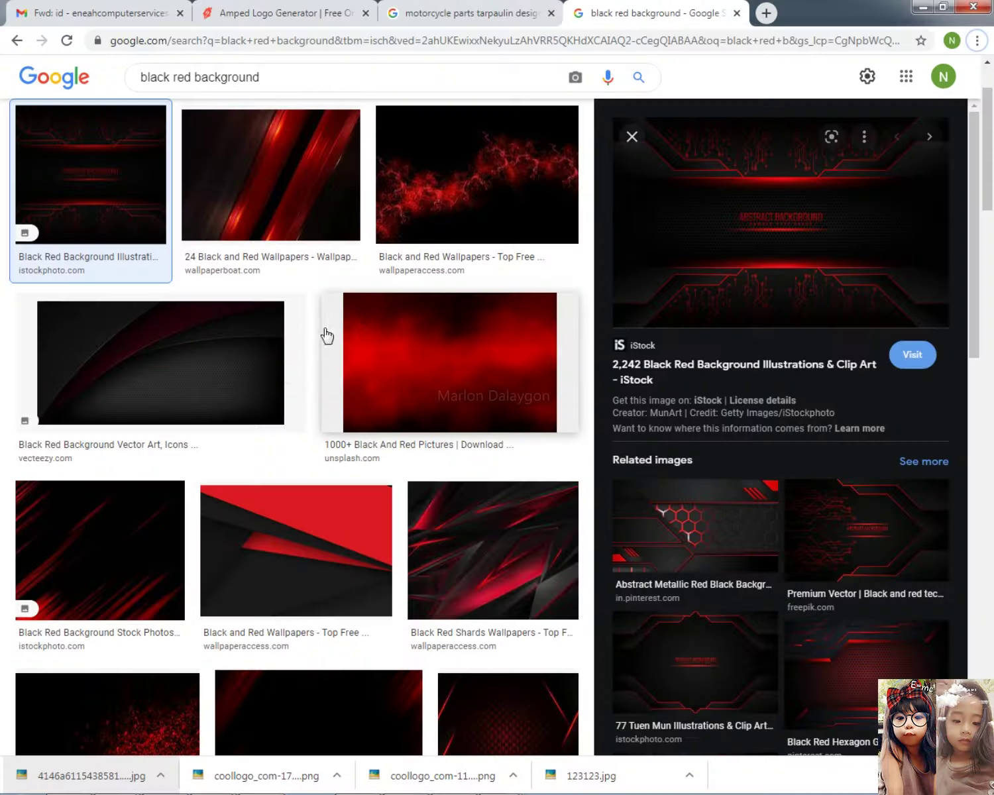
# - Search Google Images for motorcycle parts tarpaulin design
pyautogui.click(14, 43)
pyautogui.click(431, 13)
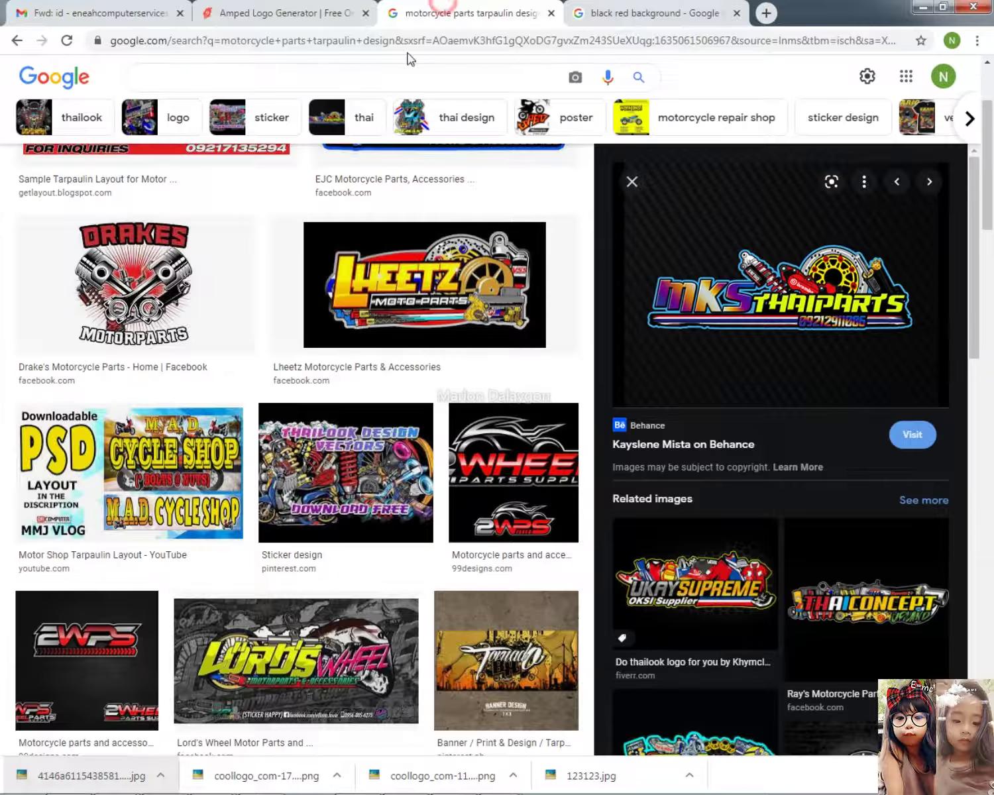
pyautogui.scroll(3, 212, 347)
pyautogui.click(169, 91)
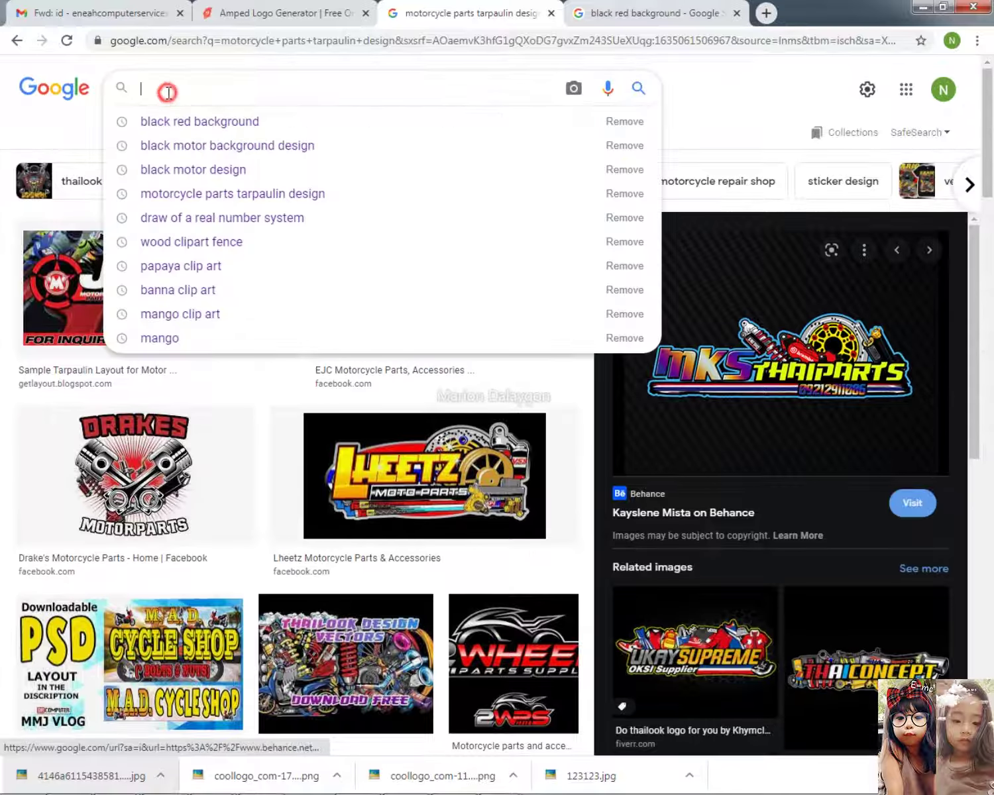
pyautogui.write('motor')
pyautogui.press('Down')
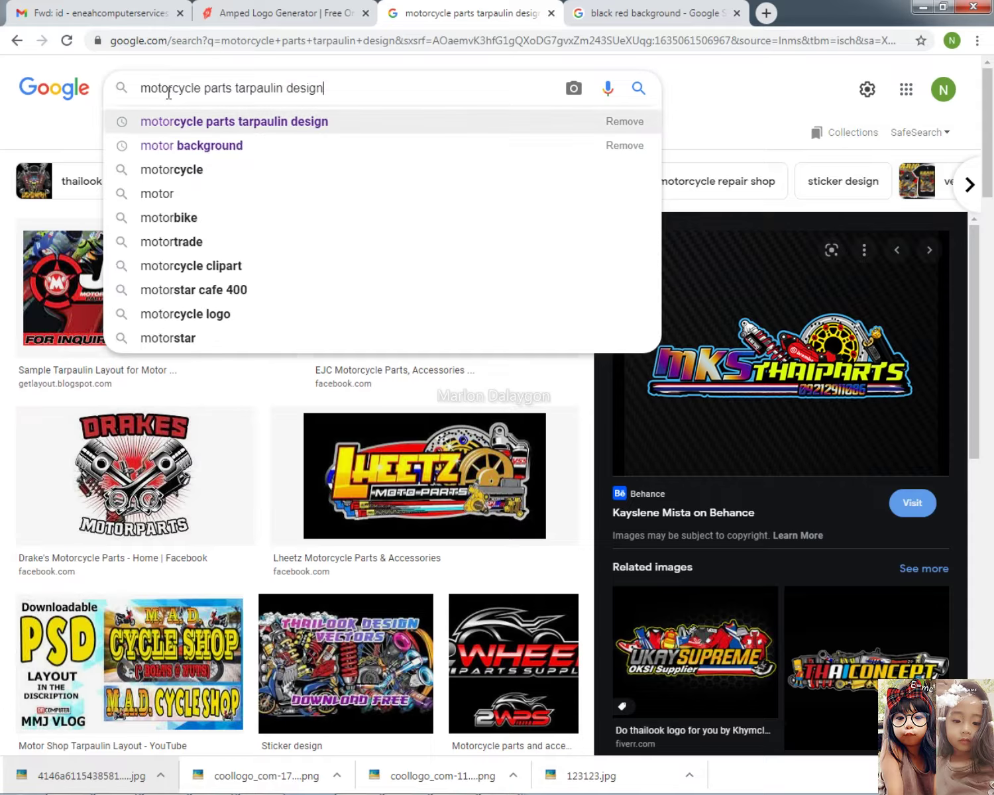
pyautogui.press('Return')
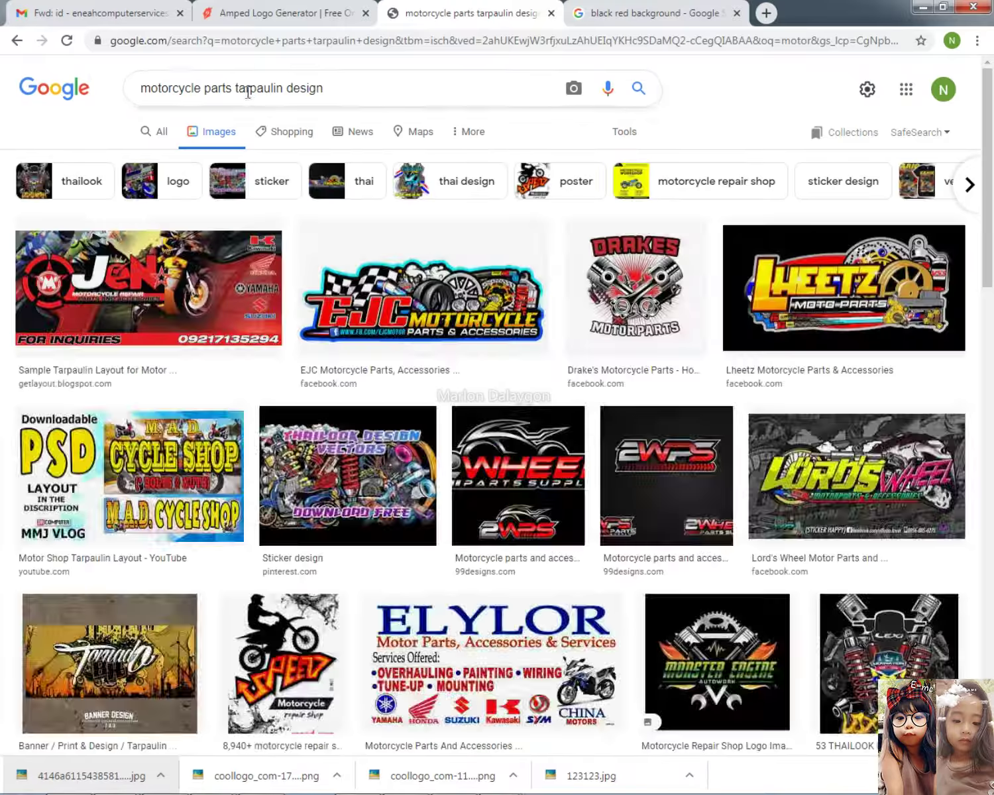
# - Refine the image search to 'motorcycle parts design'
pyautogui.moveTo(236, 88); pyautogui.dragTo(550, 129)
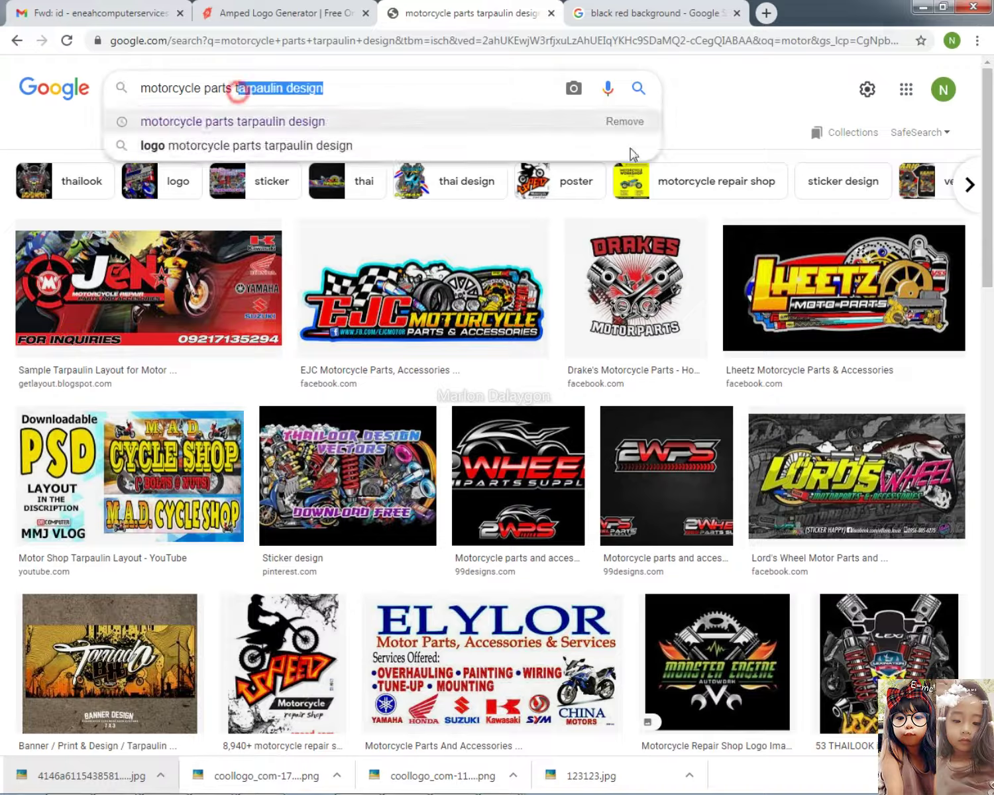
pyautogui.write('t')
pyautogui.press('Return')
pyautogui.click(244, 89)
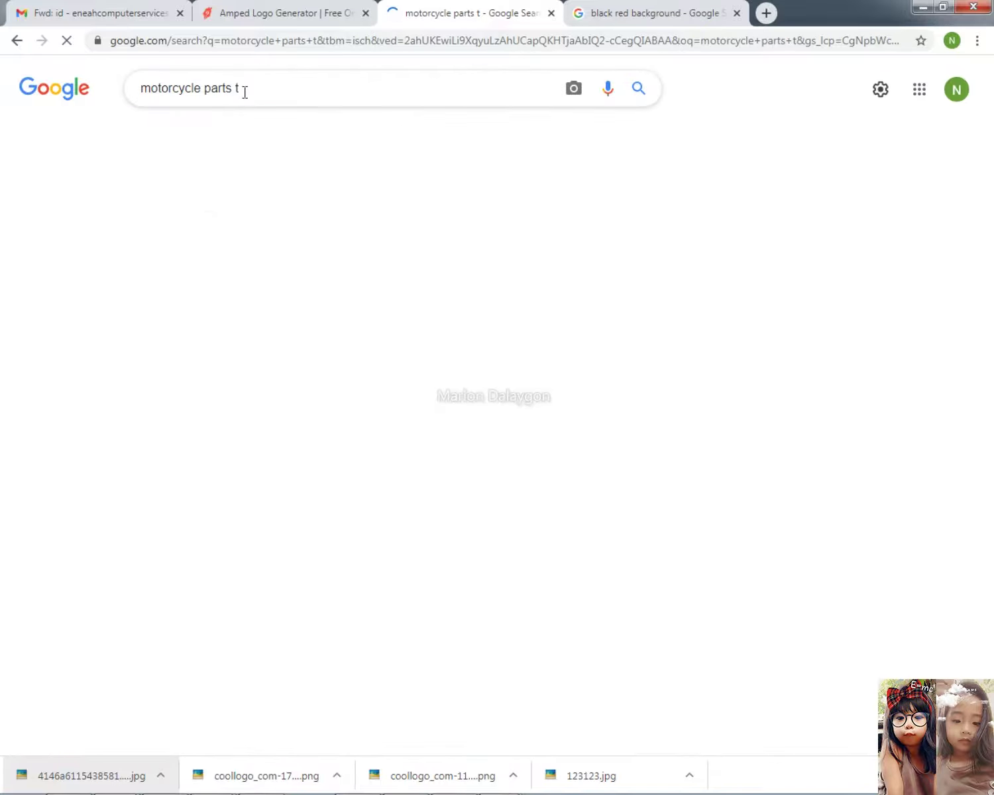
pyautogui.press('BackSpace')
pyautogui.press('BackSpace')
pyautogui.press('Return')
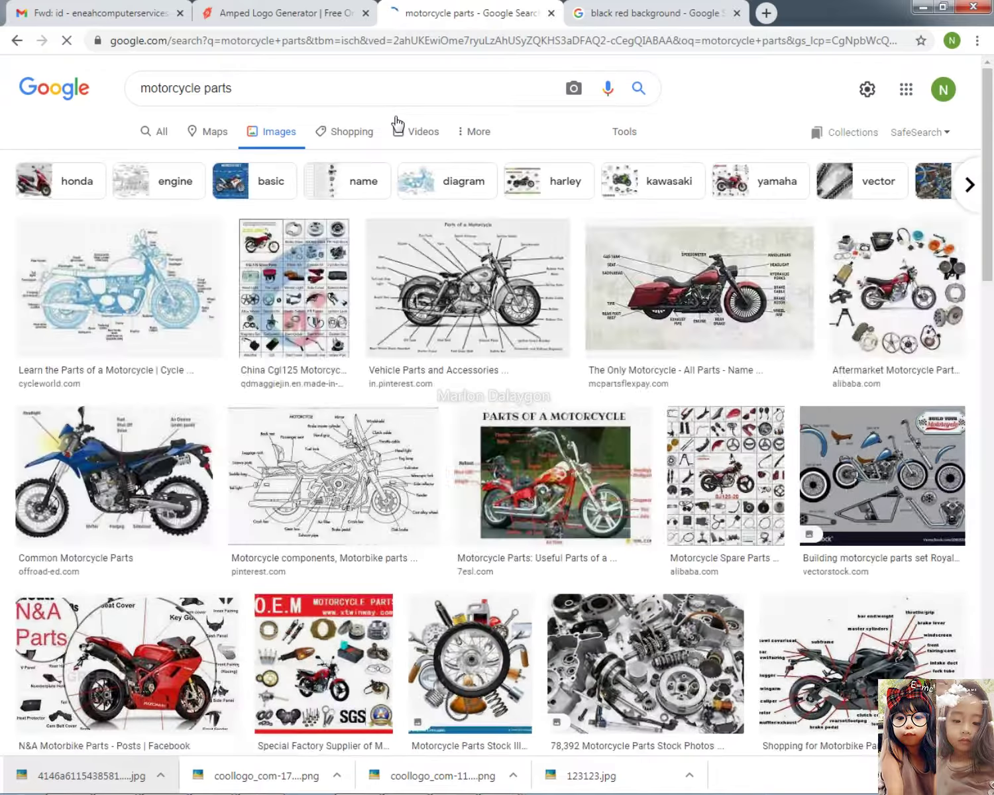
pyautogui.click(389, 98)
pyautogui.write('design')
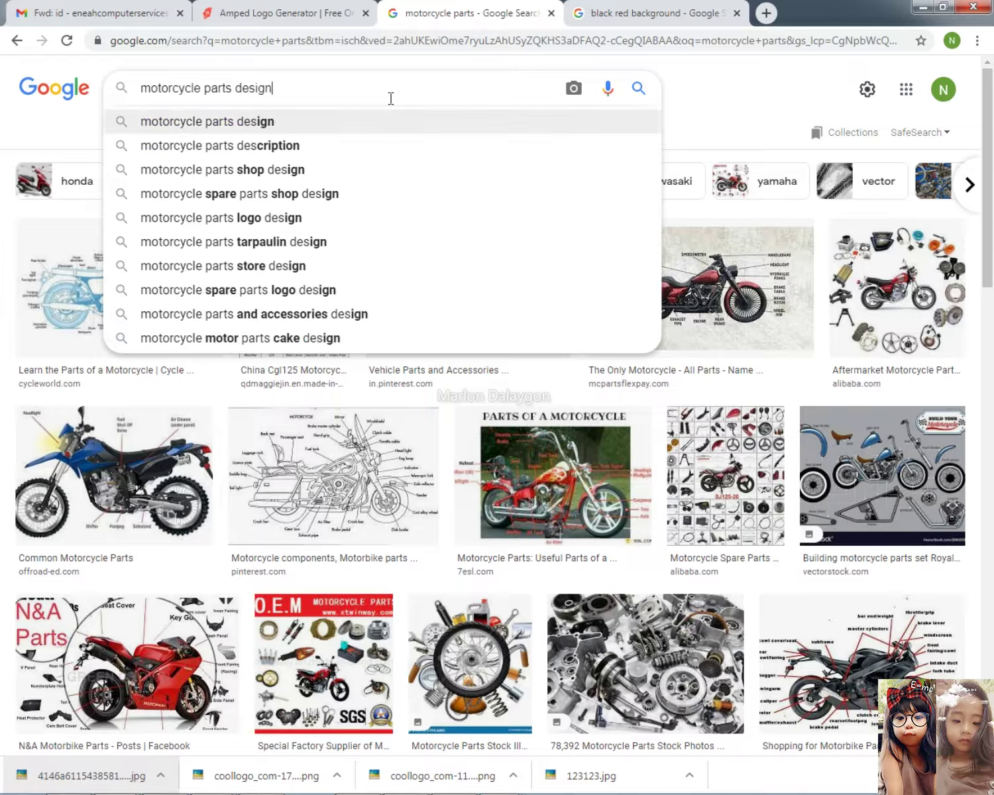
pyautogui.press('Return')
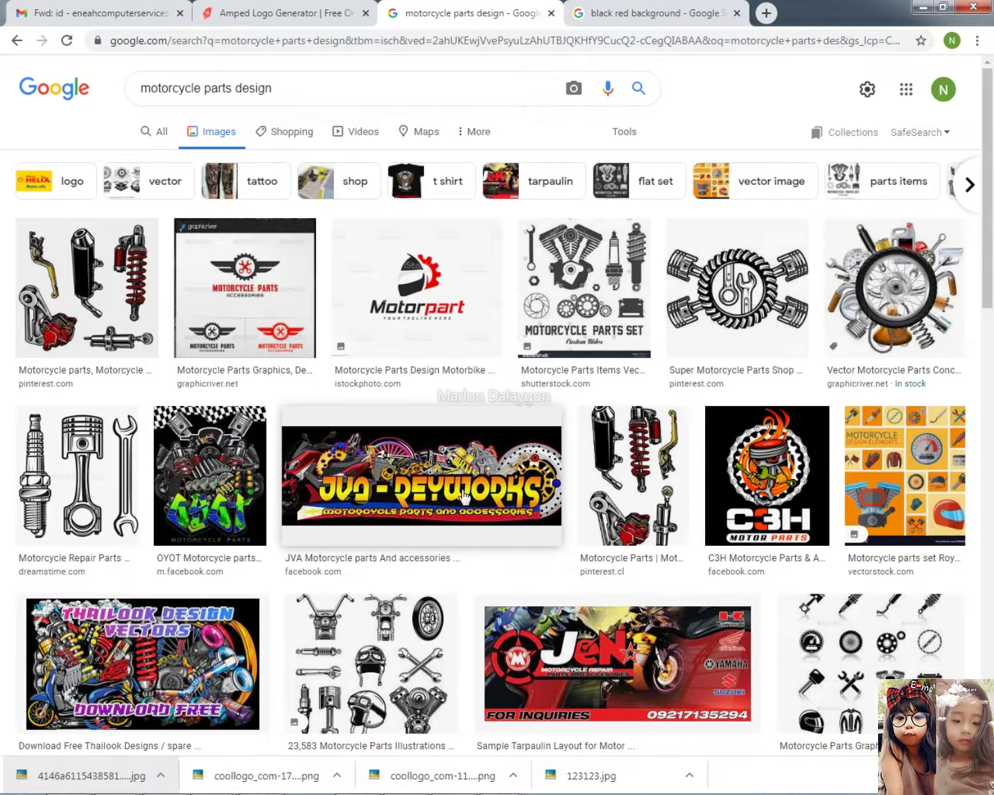
# - Open the JVA-Reyworks result's Facebook page cover photo full size
pyautogui.click(464, 497)
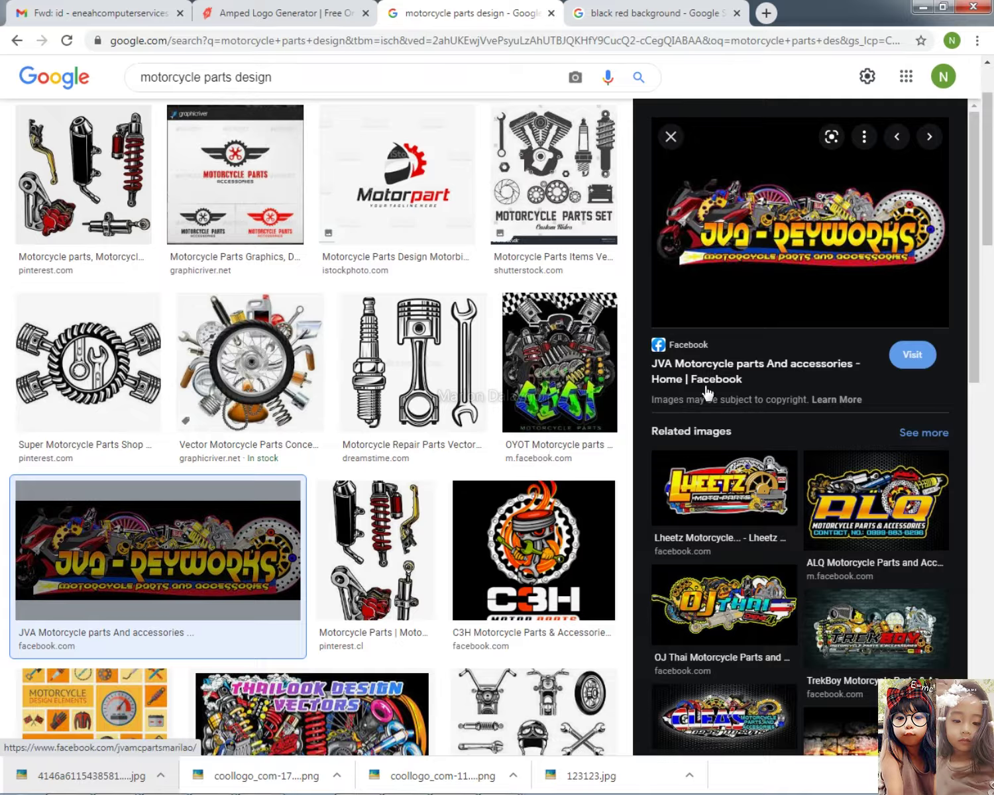
pyautogui.click(812, 226)
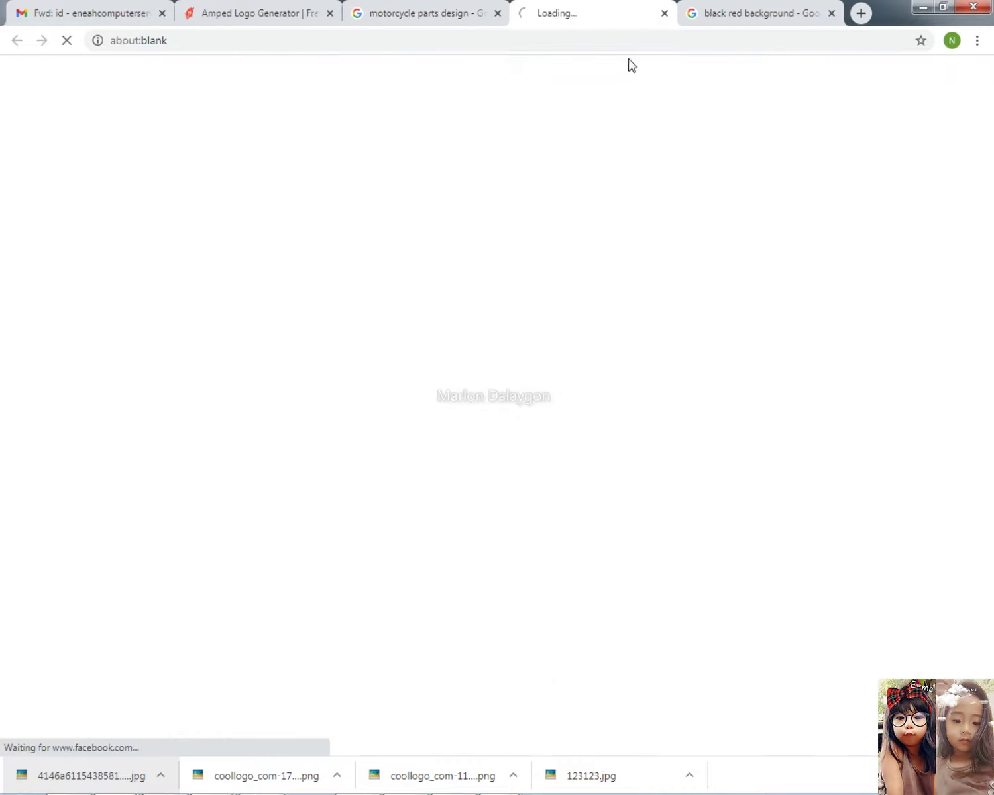
pyautogui.click(387, 8)
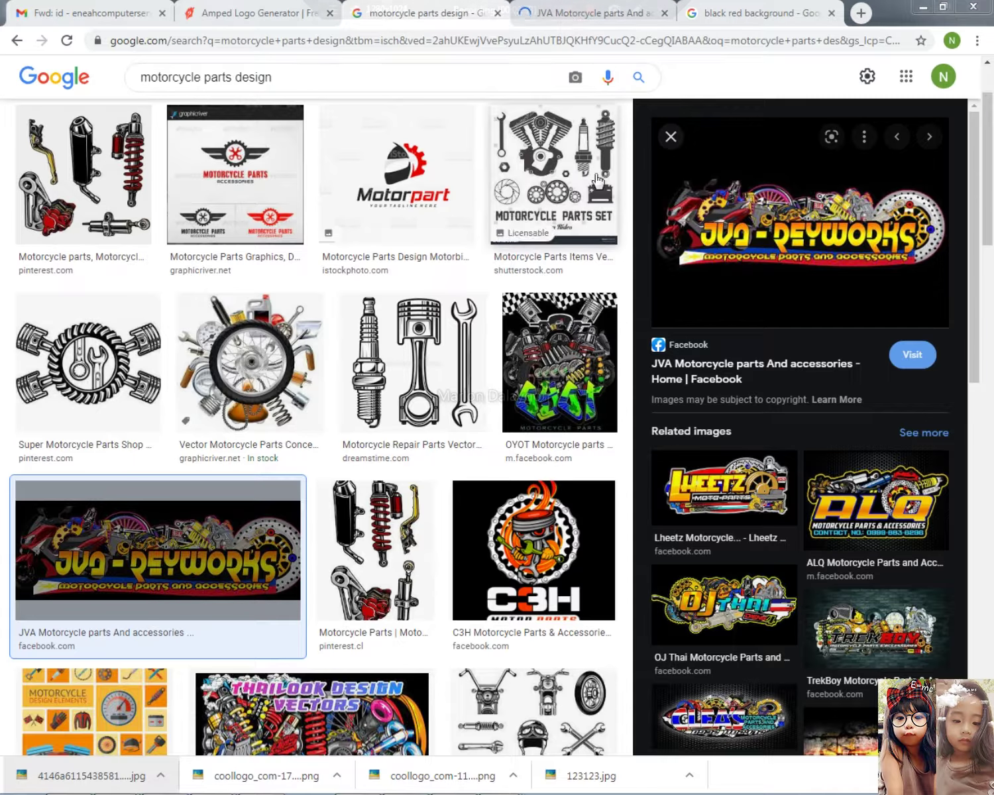
pyautogui.click(572, 10)
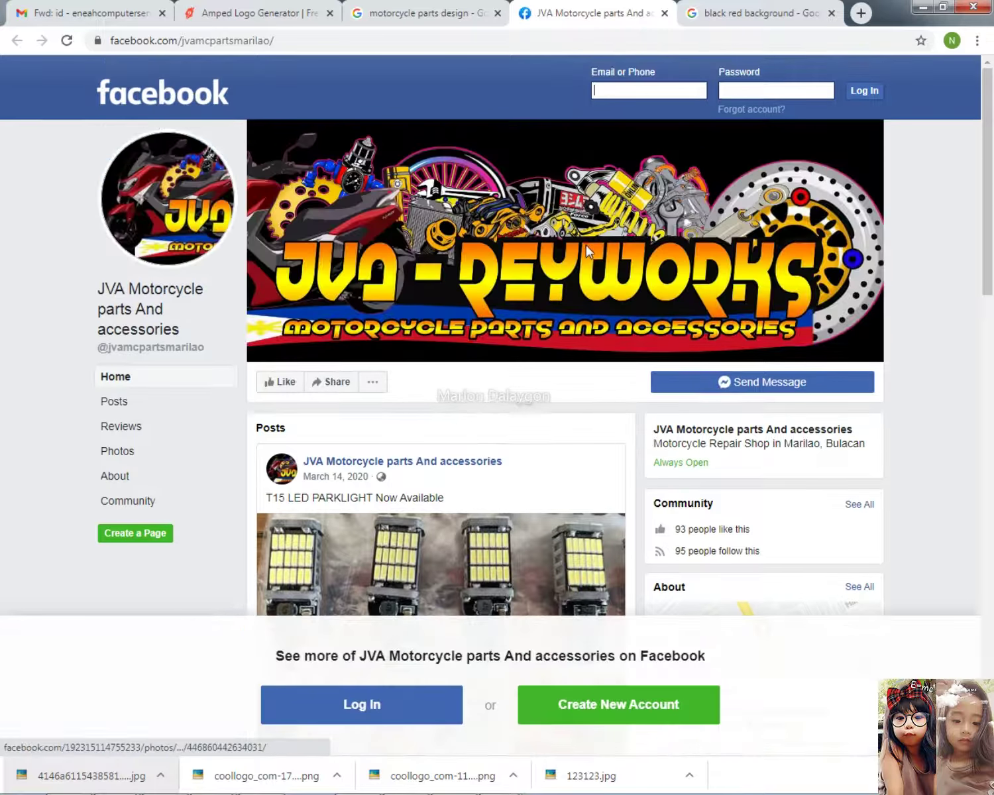
pyautogui.click(587, 250)
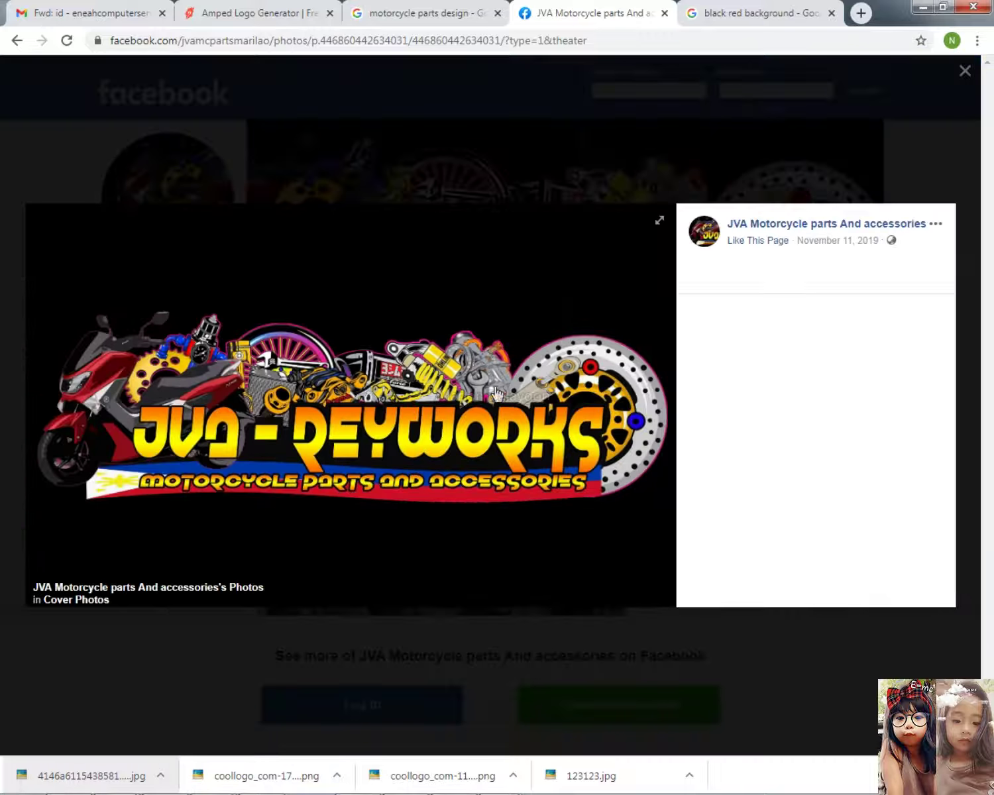
# - Copy the cover photo and paste it into the Photoshop banner as Layer 4
pyautogui.rightClick(322, 411)
pyautogui.click(392, 452)
pyautogui.hotkey('alt', 'Tab')
pyautogui.hotkey('ctrl', 'v')
pyautogui.scroll(2, 363, 436)
# - Magic-erase the artwork's black background and move it down toward the red strip
pyautogui.moveTo(458, 434); pyautogui.dragTo(398, 439)
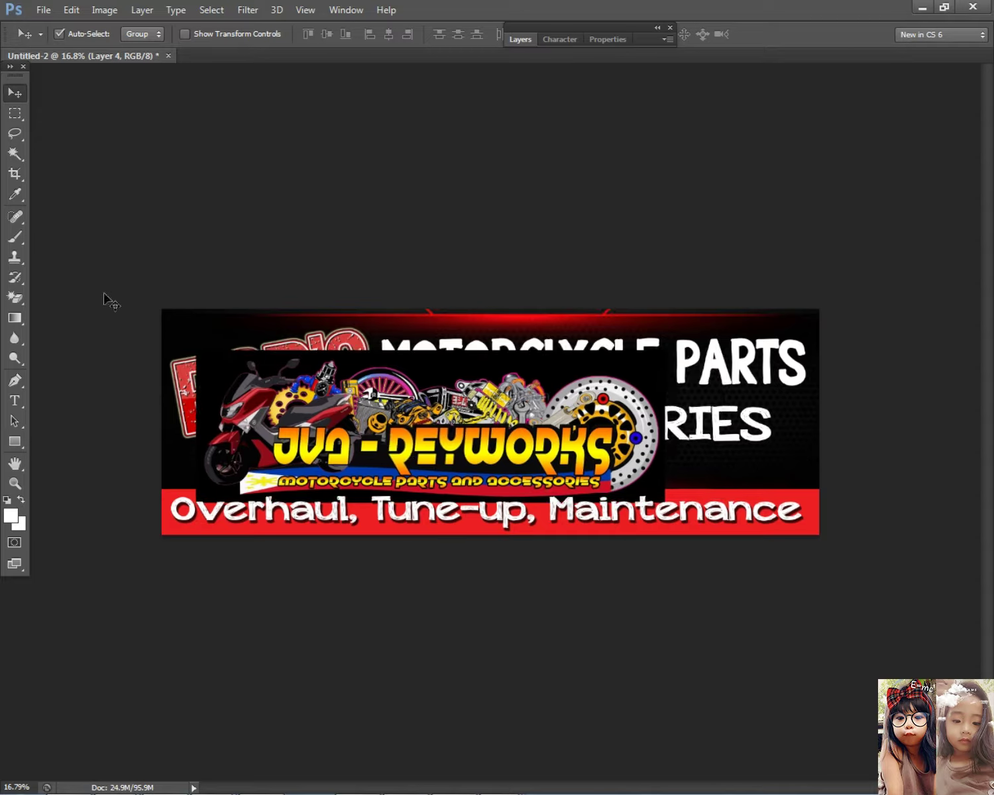
pyautogui.click(15, 297)
pyautogui.click(501, 374)
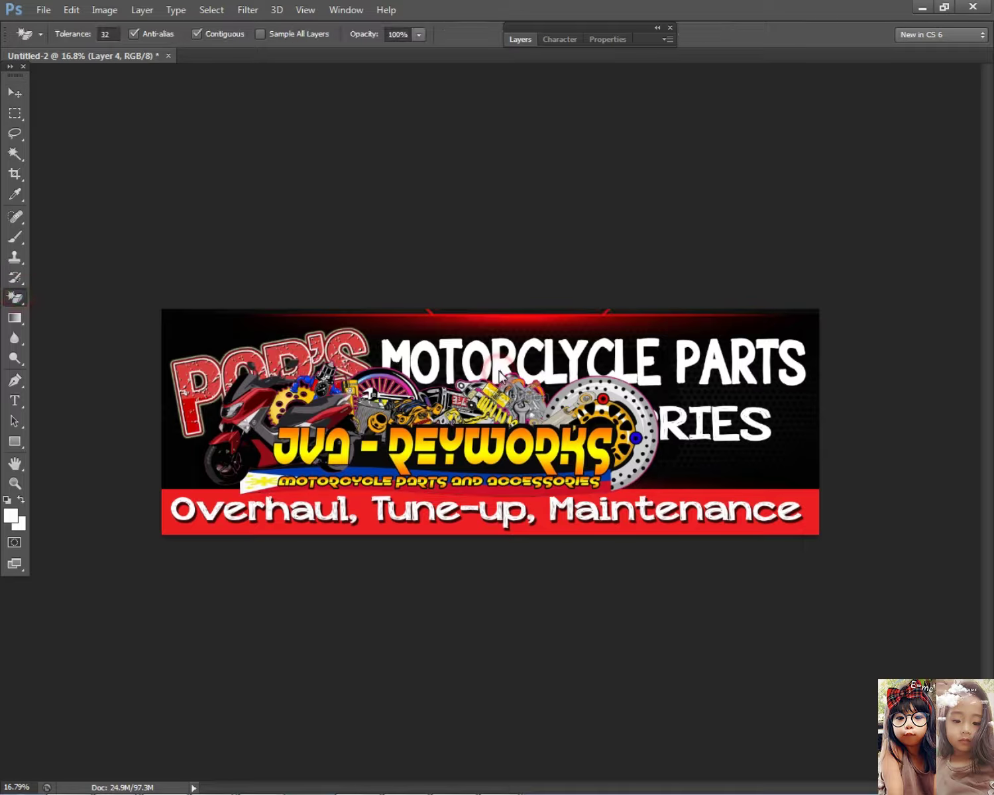
pyautogui.click(14, 93)
pyautogui.moveTo(451, 414); pyautogui.dragTo(396, 477)
# - Reorder the parts artwork, Layer 2 and Layer 3 in the layer stack
pyautogui.hotkey('ctrl', 'shift', '[')
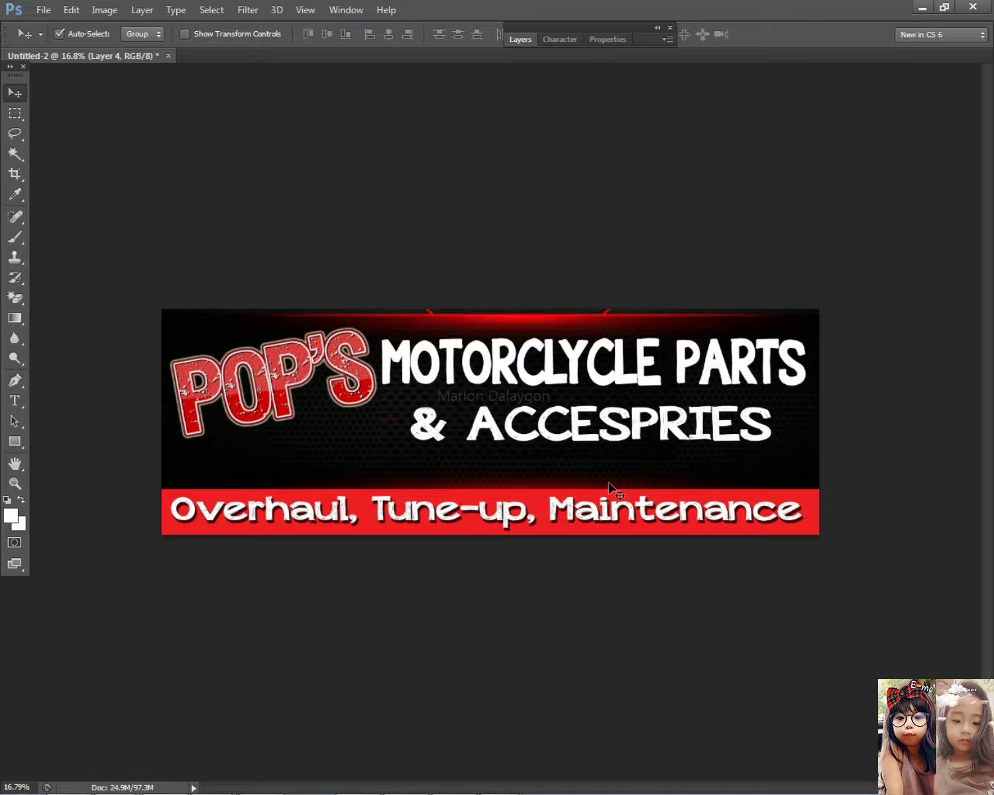
pyautogui.rightClick(289, 447)
pyautogui.click(313, 456)
pyautogui.hotkey('ctrl', 'z')
pyautogui.rightClick(396, 447)
pyautogui.click(407, 454)
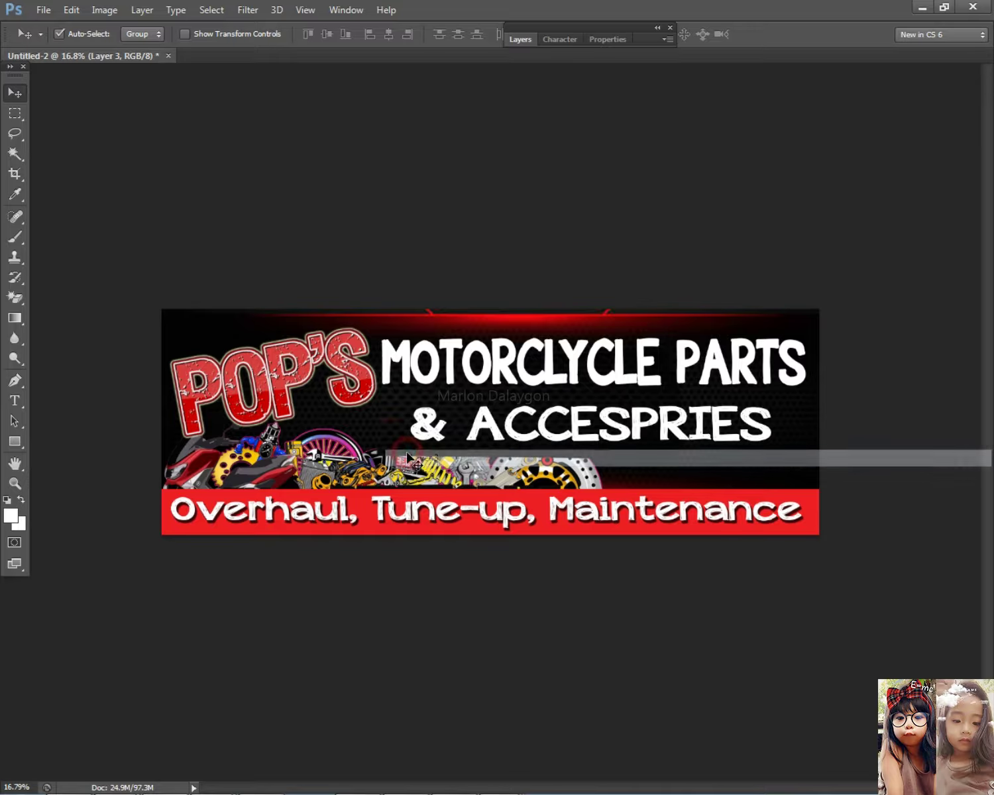
pyautogui.hotkey('ctrl', 'shift', '[')
pyautogui.rightClick(707, 467)
pyautogui.click(713, 474)
pyautogui.hotkey('ctrl', 'shift', 'z')
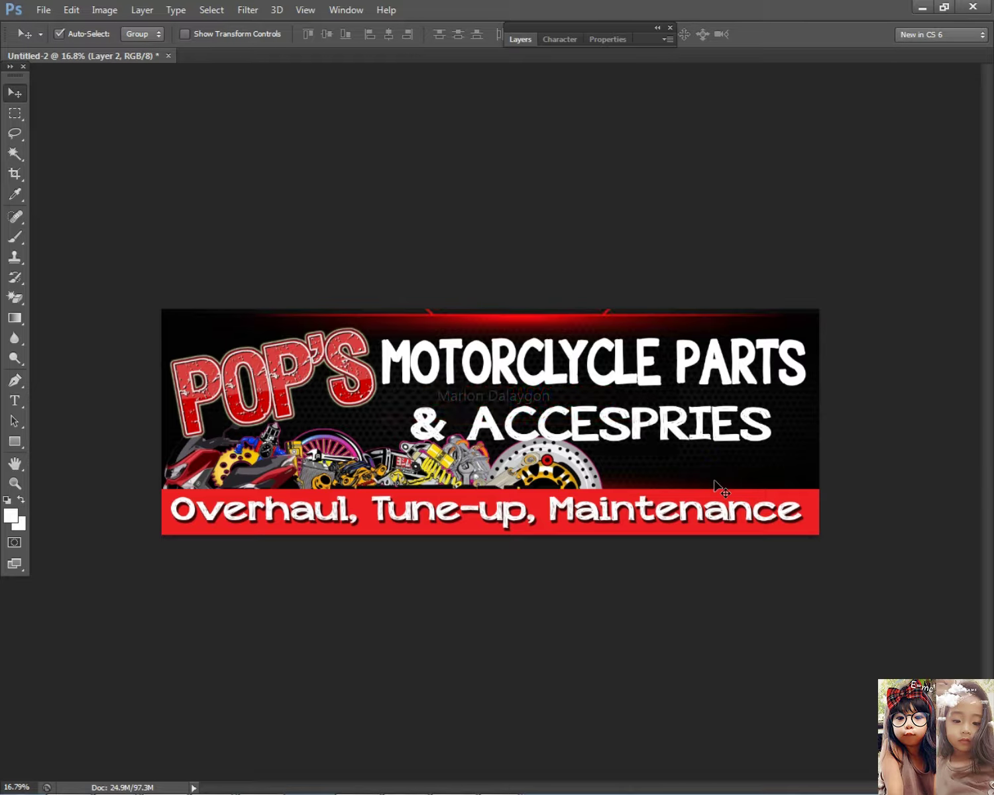
# - Merge Layer 2 and Layer 3 into one layer
pyautogui.click(521, 39)
pyautogui.keyDown('shift'); pyautogui.click(622, 416); pyautogui.keyUp('shift')
pyautogui.rightClick(622, 416)
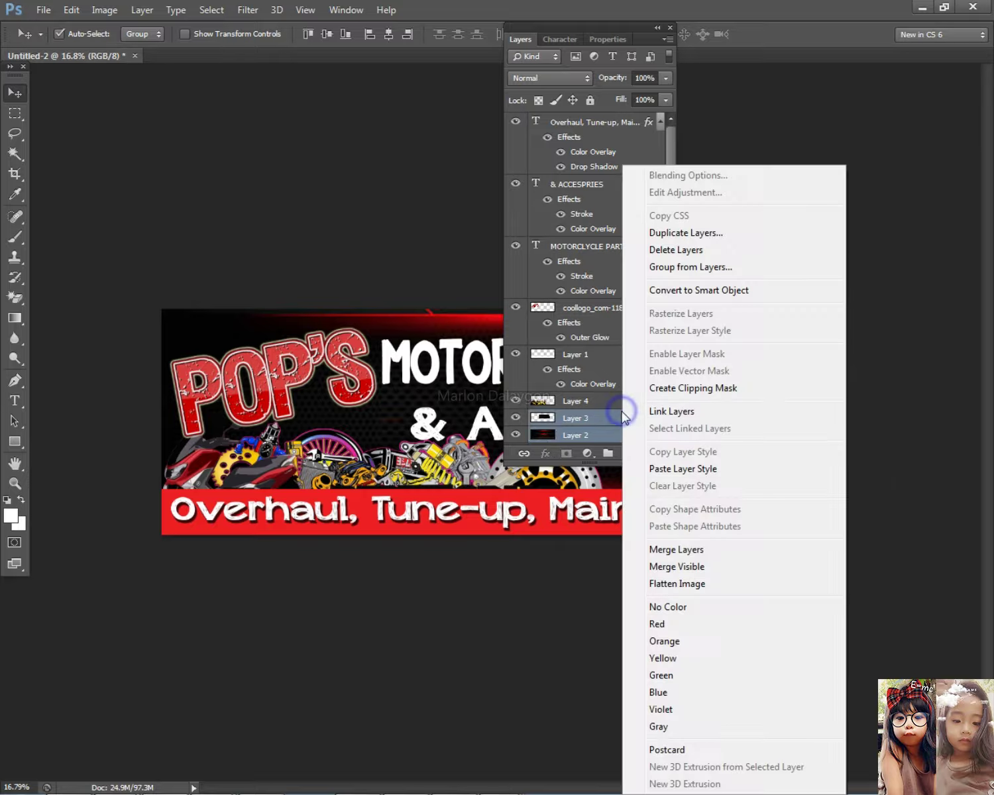
pyautogui.click(689, 550)
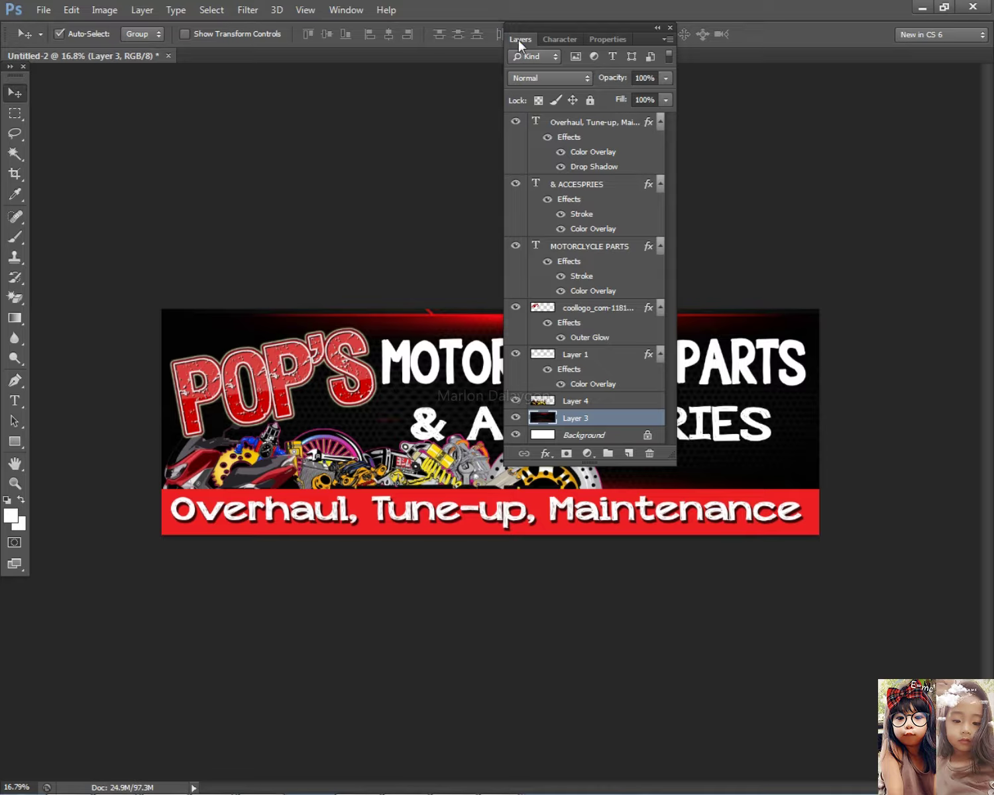
pyautogui.doubleClick(517, 41)
pyautogui.scroll(3, 531, 436)
# - Nudge the parts artwork right and down and adjust its width
pyautogui.moveTo(376, 481); pyautogui.dragTo(388, 497)
pyautogui.keyDown('alt'); pyautogui.scroll(-2, 672, 540); pyautogui.keyUp('alt')
pyautogui.hotkey('ctrl', 't')
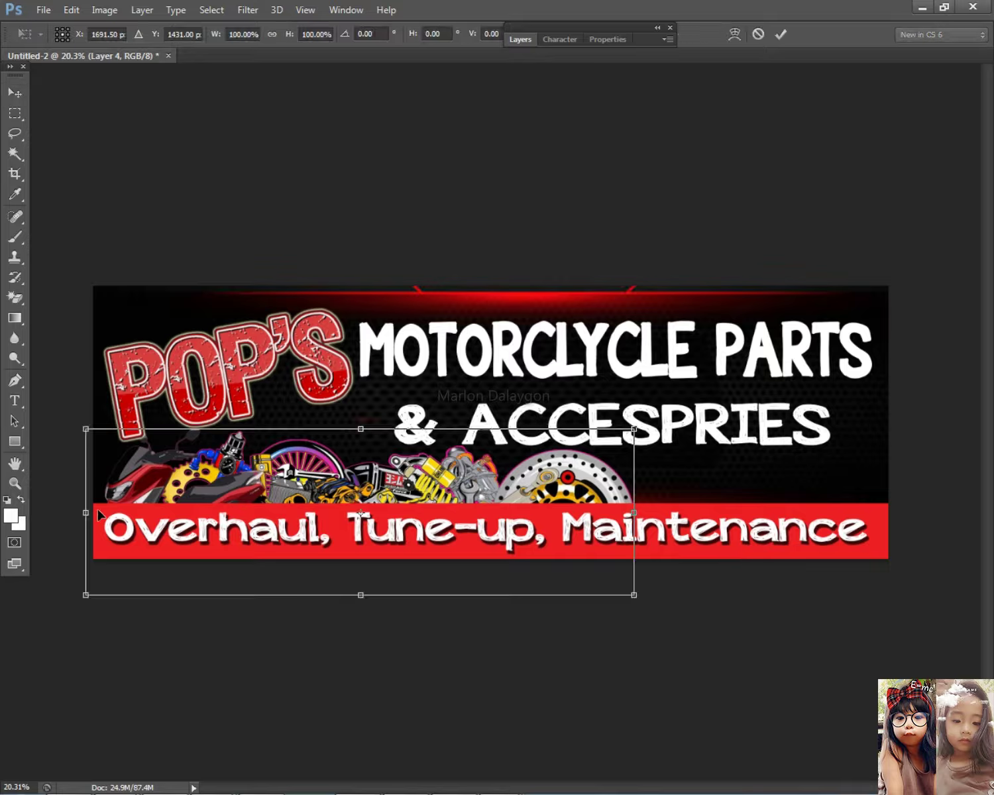
pyautogui.moveTo(85, 510); pyautogui.dragTo(79, 509)
pyautogui.moveTo(633, 508); pyautogui.dragTo(584, 509)
pyautogui.press('Return')
# - Move the & ACCESPRIES text left and resize it wider
pyautogui.rightClick(549, 430)
pyautogui.click(553, 445)
pyautogui.hotkey('ctrl', 't')
pyautogui.hotkey('ctrl', 'shift', ']')
pyautogui.scroll(2, 522, 442)
pyautogui.moveTo(559, 425); pyautogui.dragTo(484, 421)
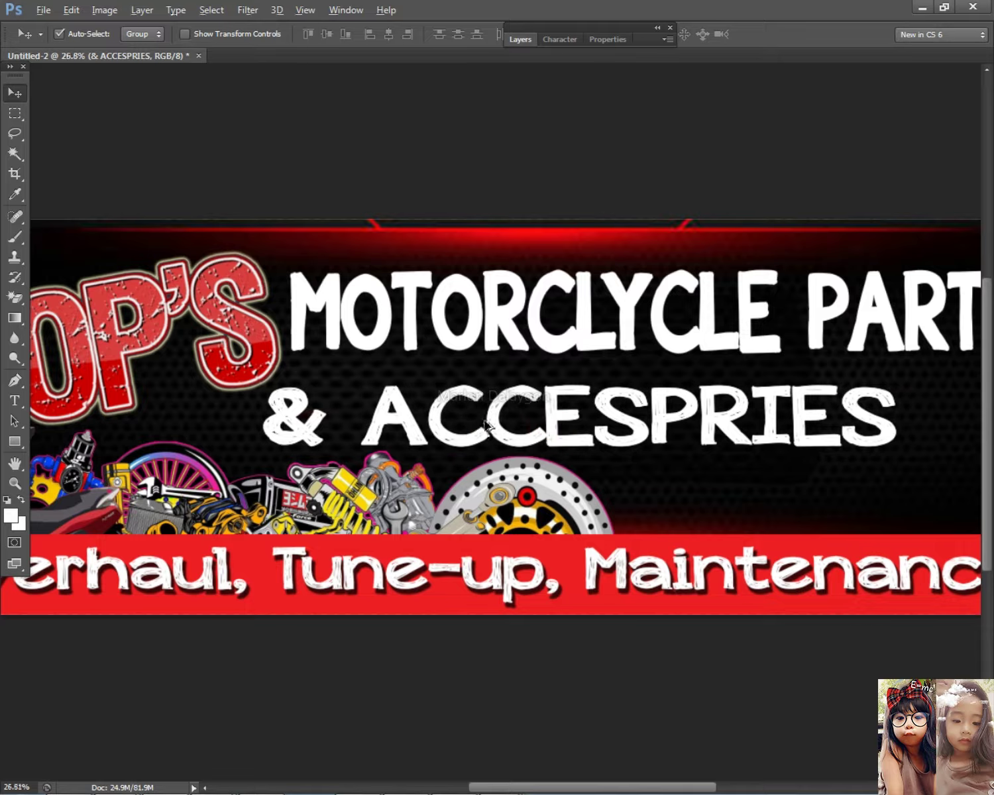
pyautogui.scroll(-2, 486, 425)
pyautogui.hotkey('ctrl', 't')
pyautogui.moveTo(754, 457); pyautogui.dragTo(811, 454)
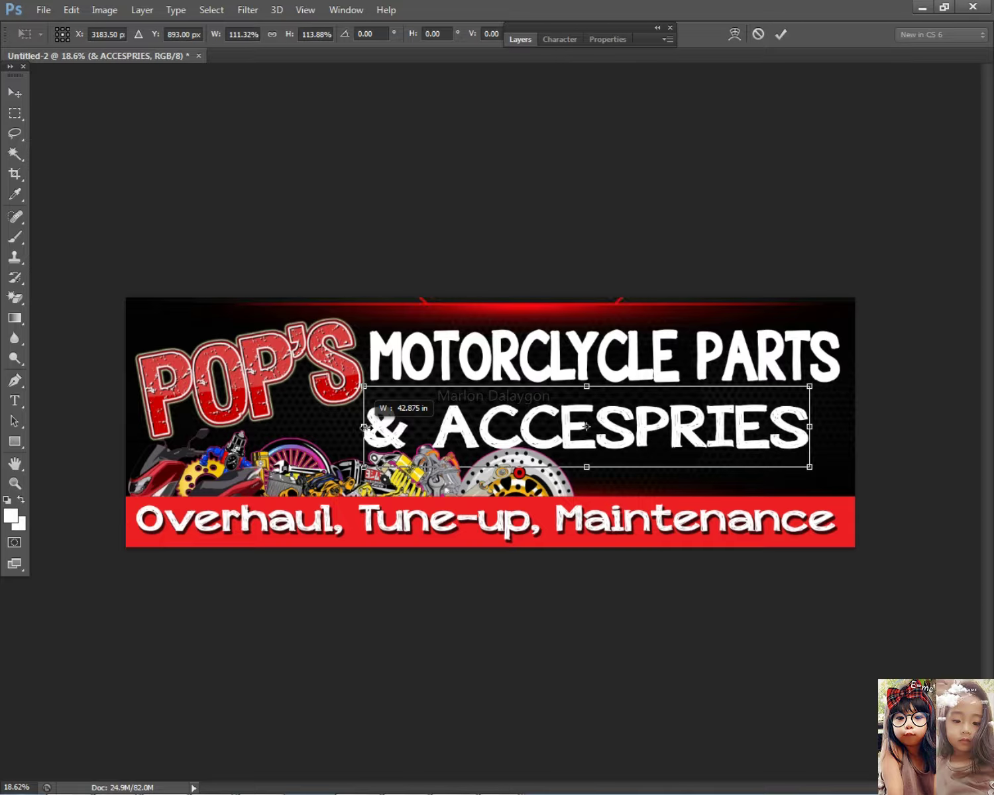
pyautogui.moveTo(364, 426); pyautogui.dragTo(392, 427)
pyautogui.press('Return')
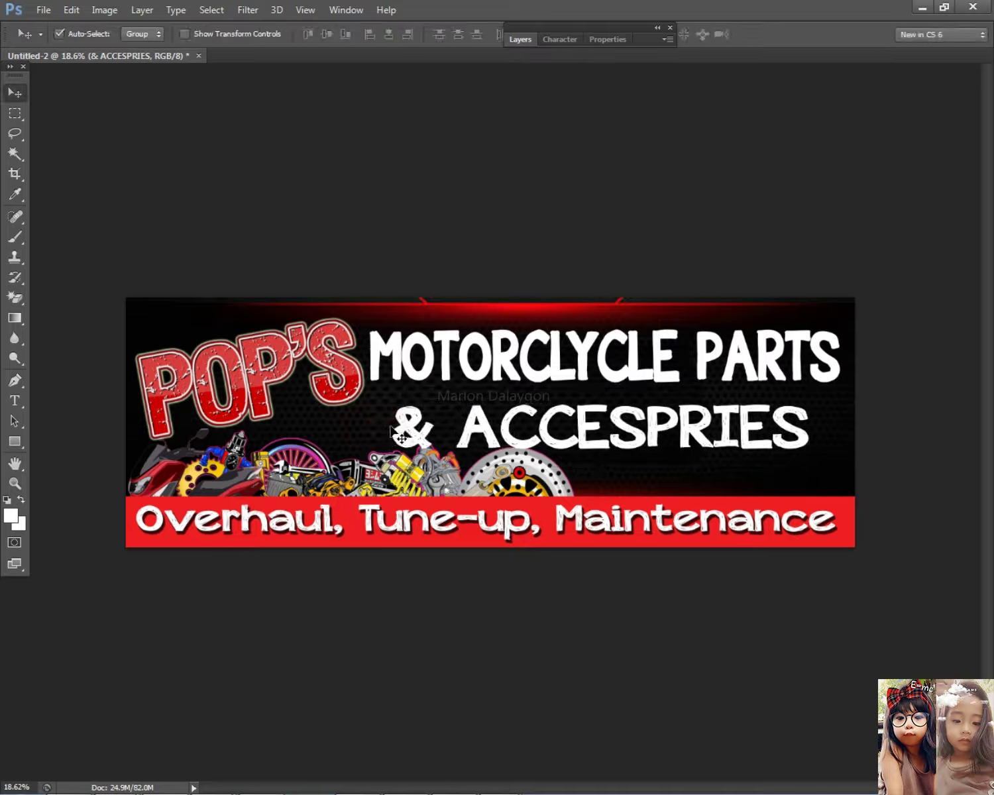
# - Lower and stretch the POP'S logo taller, and shrink MOTORCLYCLE PARTS slightly
pyautogui.moveTo(347, 380); pyautogui.dragTo(347, 391)
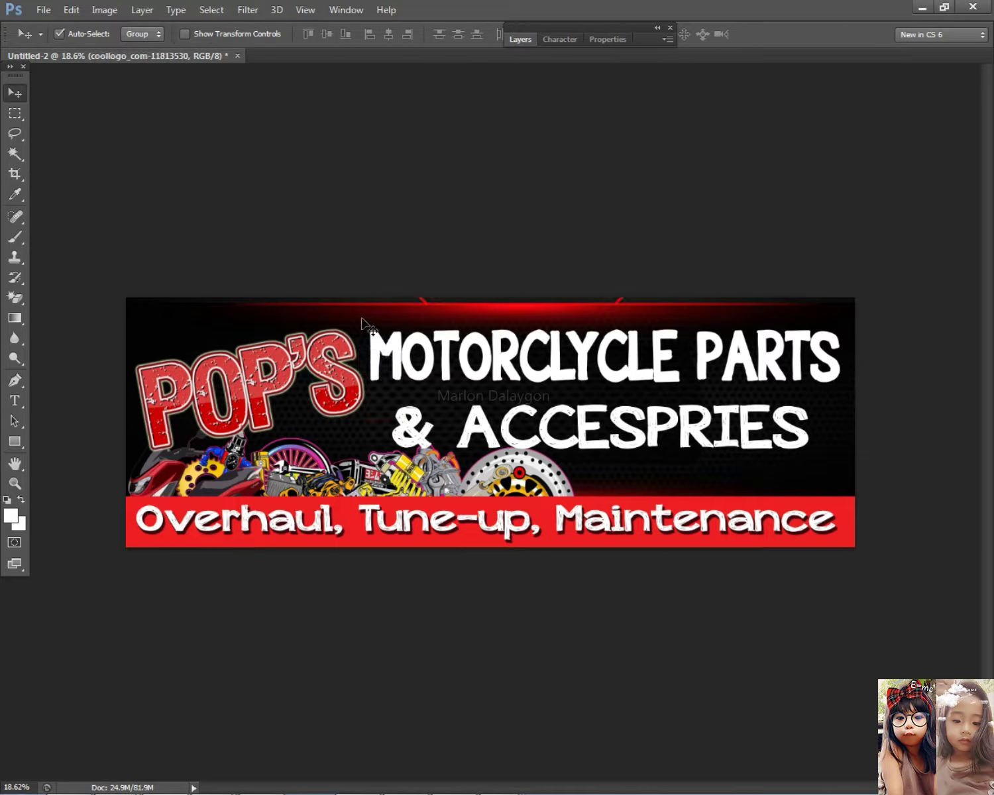
pyautogui.hotkey('ctrl', 't')
pyautogui.moveTo(252, 319); pyautogui.dragTo(253, 307)
pyautogui.press('Return')
pyautogui.click(528, 371)
pyautogui.hotkey('ctrl', 't')
pyautogui.moveTo(370, 404); pyautogui.dragTo(395, 381)
pyautogui.press('Return')
# - Shift & ACCESPRIES about 25 px right, then widen and raise the POP'S logo
pyautogui.moveTo(405, 440)
pyautogui.mouseDown()
pyautogui.moveTo(421, 446)
pyautogui.moveTo(422, 426)
pyautogui.mouseUp()
pyautogui.hotkey('ctrl', 't')
pyautogui.press('Return')
pyautogui.rightClick(360, 383)
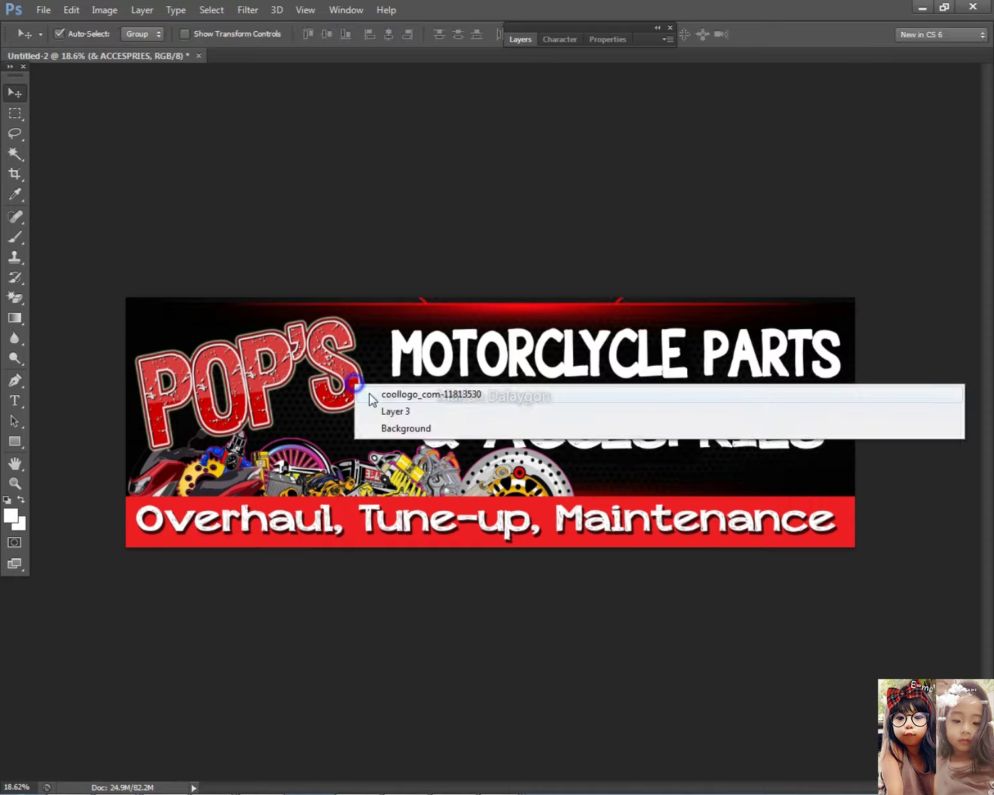
pyautogui.click(391, 392)
pyautogui.hotkey('ctrl', 't')
pyautogui.moveTo(359, 384); pyautogui.dragTo(338, 379)
pyautogui.press('Return')
pyautogui.moveTo(243, 373); pyautogui.dragTo(247, 362)
pyautogui.hotkey('shift', 'Down')
pyautogui.hotkey('shift', 'Down')
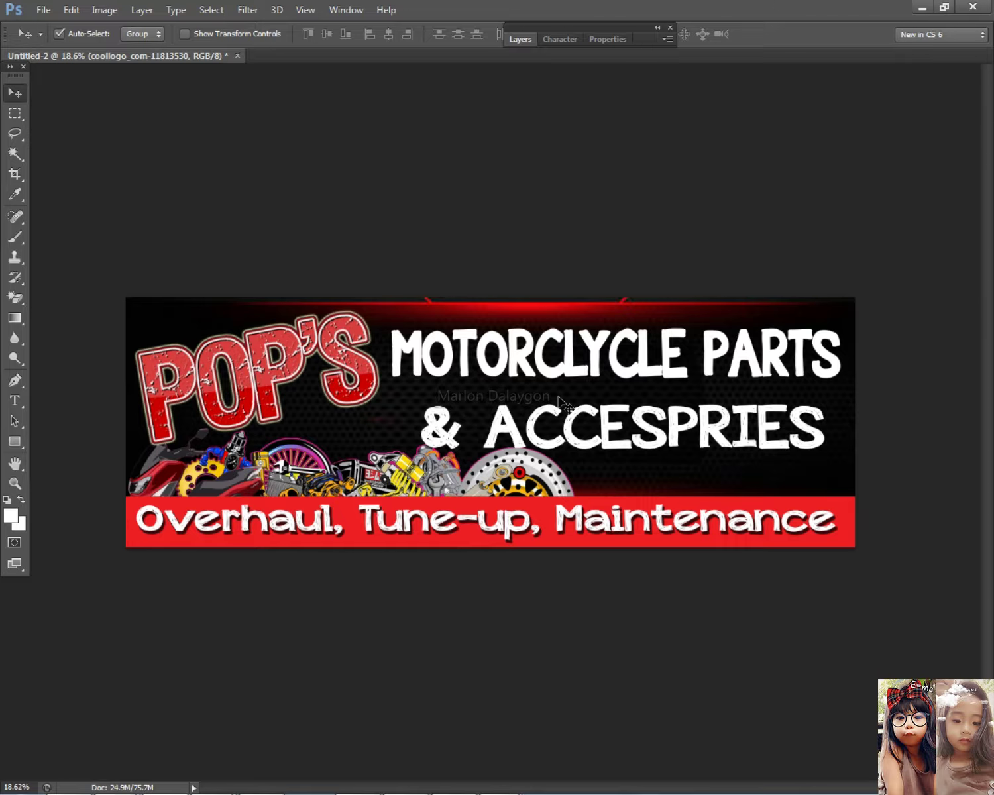
# - Move the & ACCESPRIES line up and left
pyautogui.scroll(-4, 624, 450)
pyautogui.scroll(7, 601, 435)
pyautogui.moveTo(603, 440); pyautogui.dragTo(595, 422)
# - Replace the P in & ACCESPRIES with O so it reads & ACCESORIES
pyautogui.press('t')
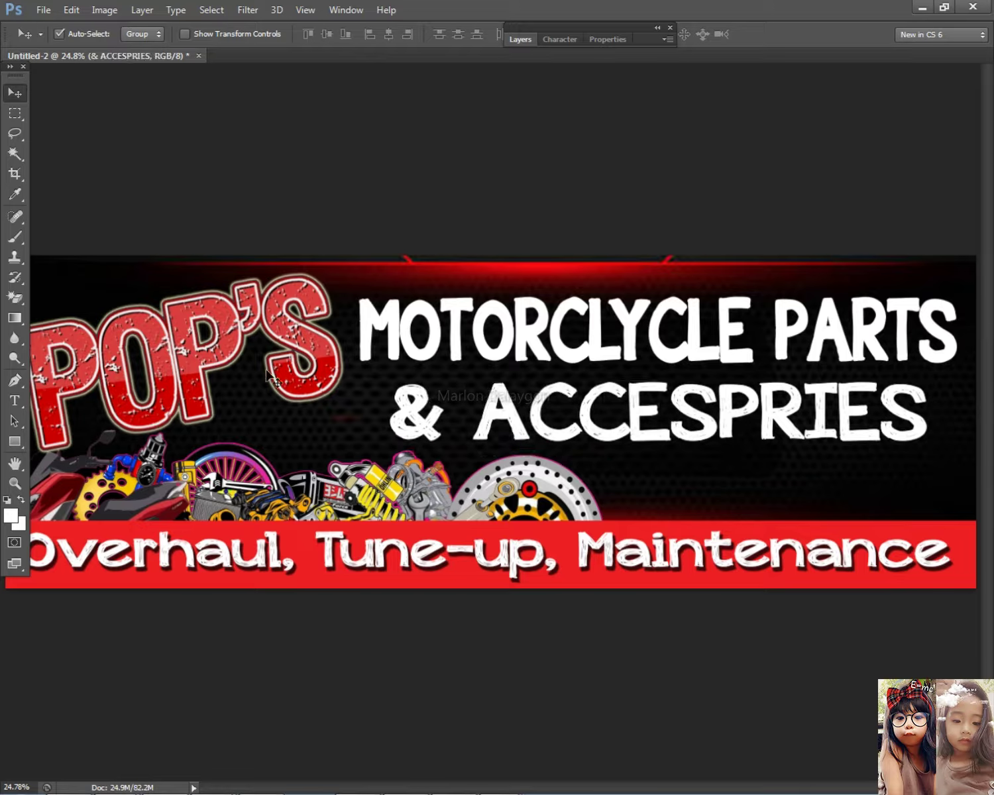
pyautogui.click(603, 404)
pyautogui.hotkey('ctrl', 'a')
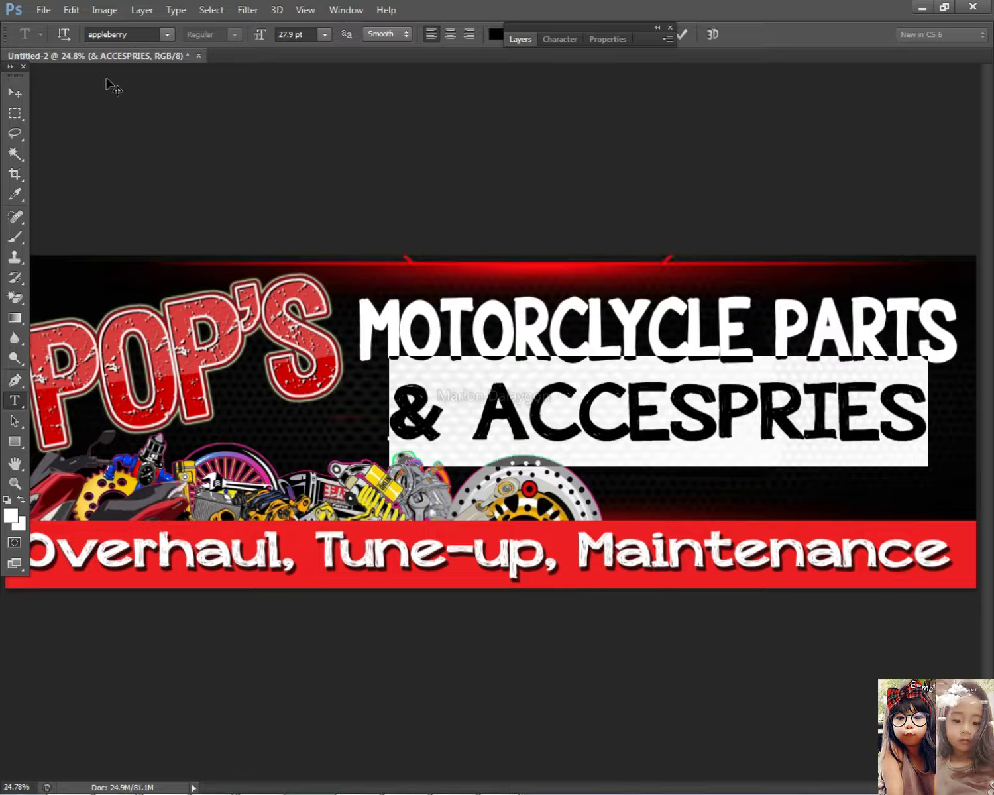
pyautogui.press('Down')
pyautogui.press('Down')
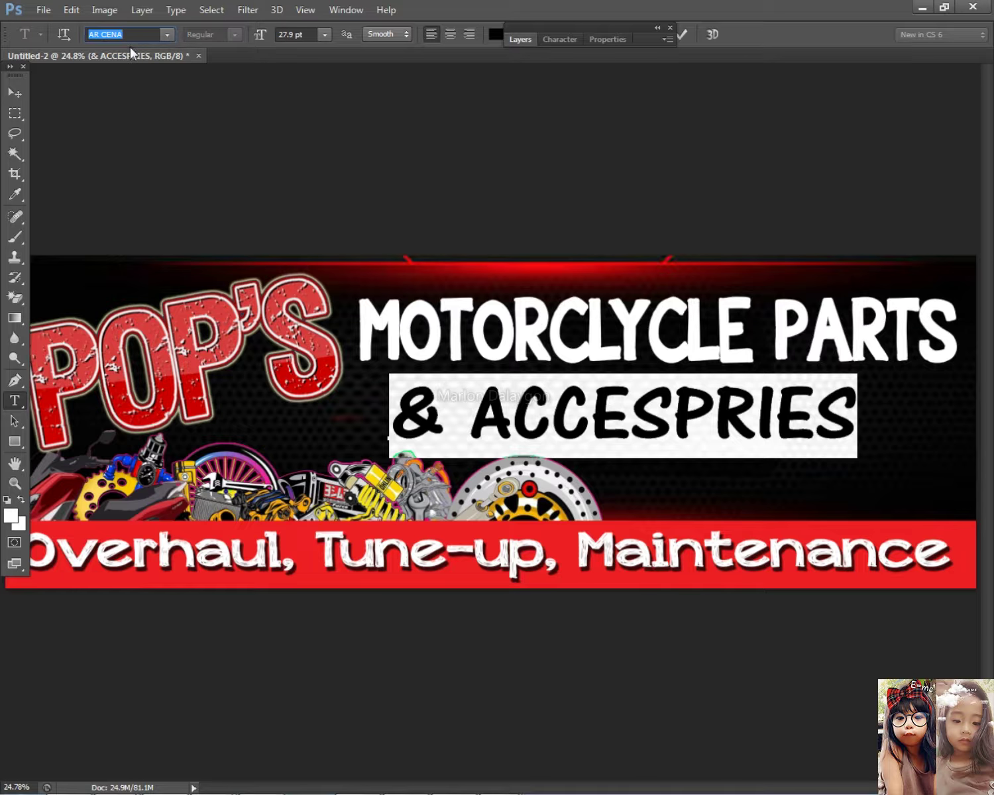
pyautogui.moveTo(686, 408); pyautogui.dragTo(703, 401)
pyautogui.write('po')
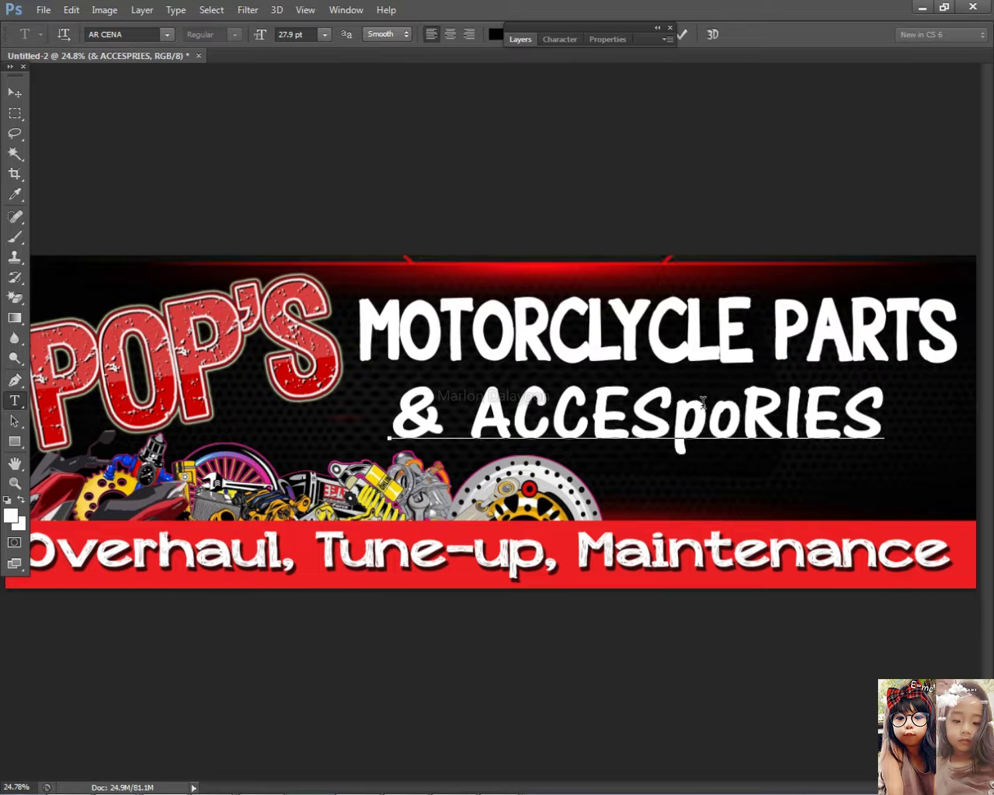
pyautogui.press('BackSpace')
pyautogui.press('BackSpace')
pyautogui.write('O')
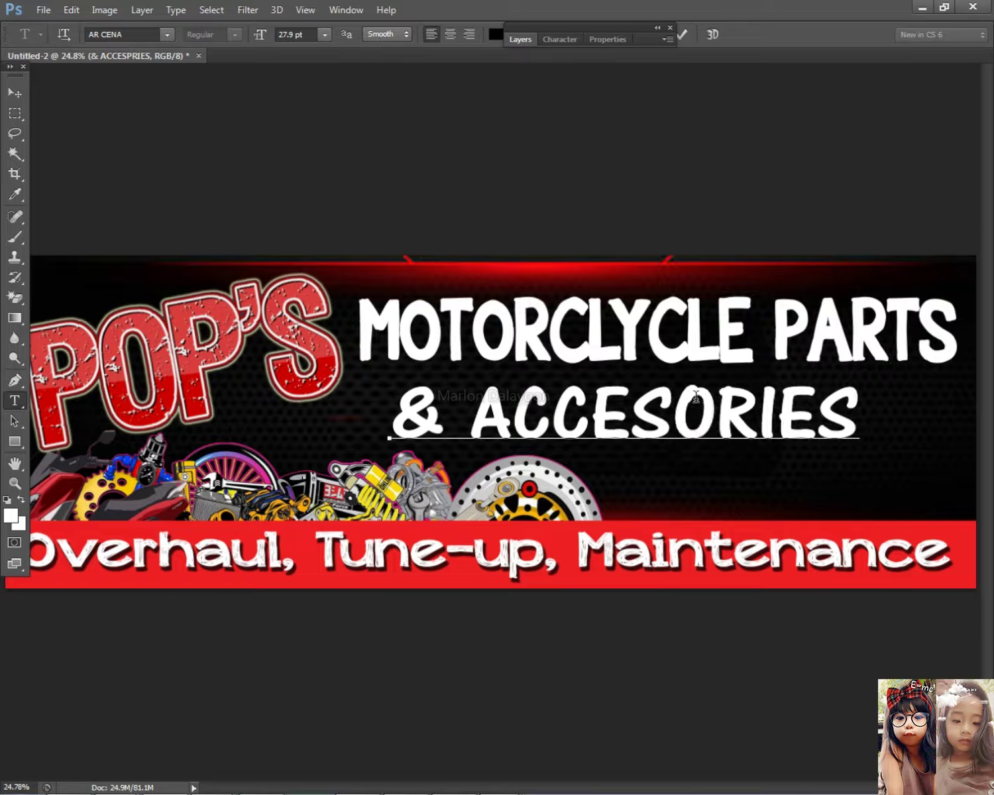
pyautogui.hotkey('ctrl', 'a')
# - Preview the & ACCESORIES line in a series of fonts from the font name box
pyautogui.click(127, 33)
pyautogui.click(130, 30)
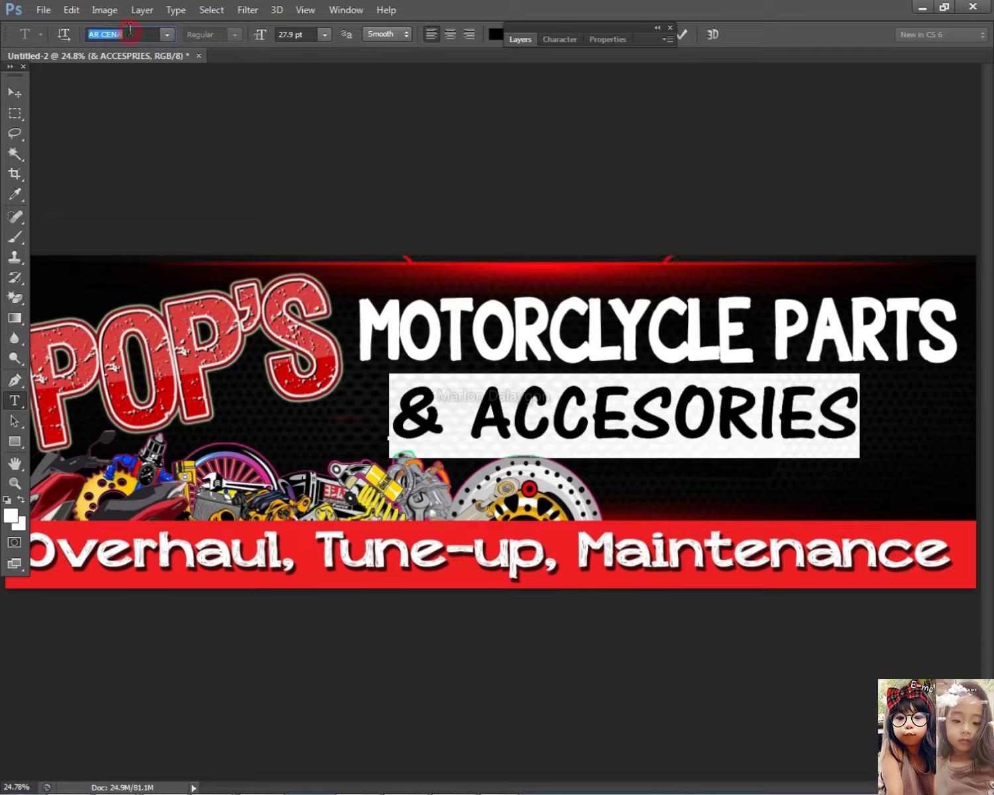
pyautogui.press('Down')
pyautogui.press('Down')
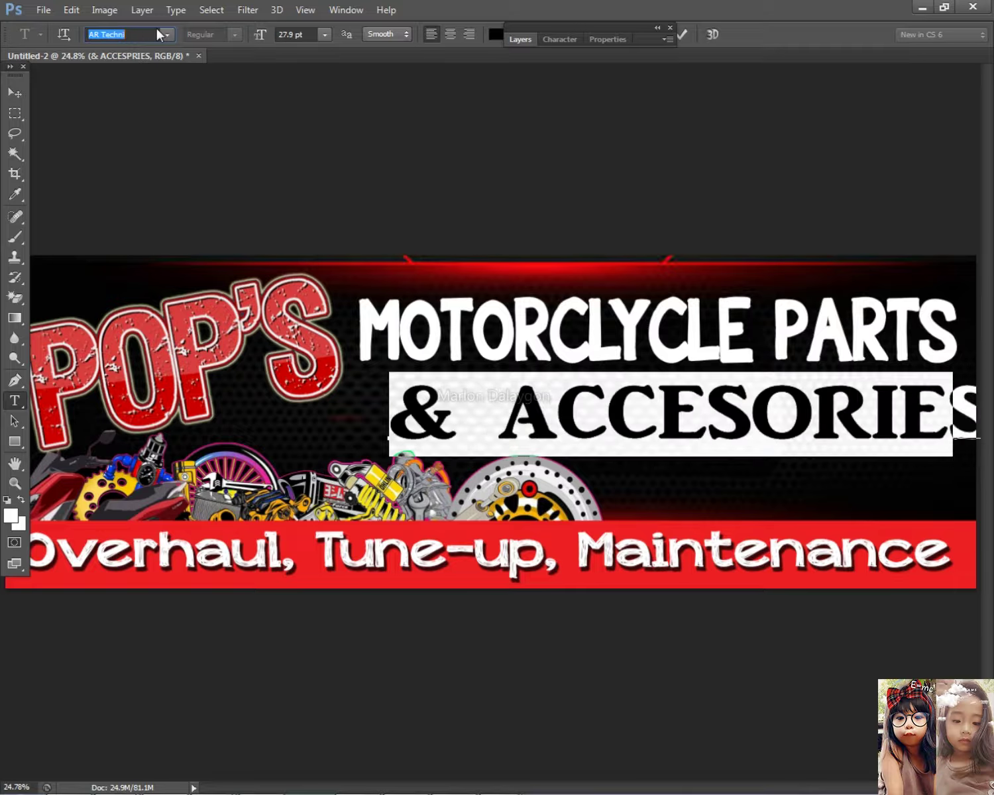
pyautogui.press('Down')
pyautogui.press('Down')
pyautogui.press('Down')
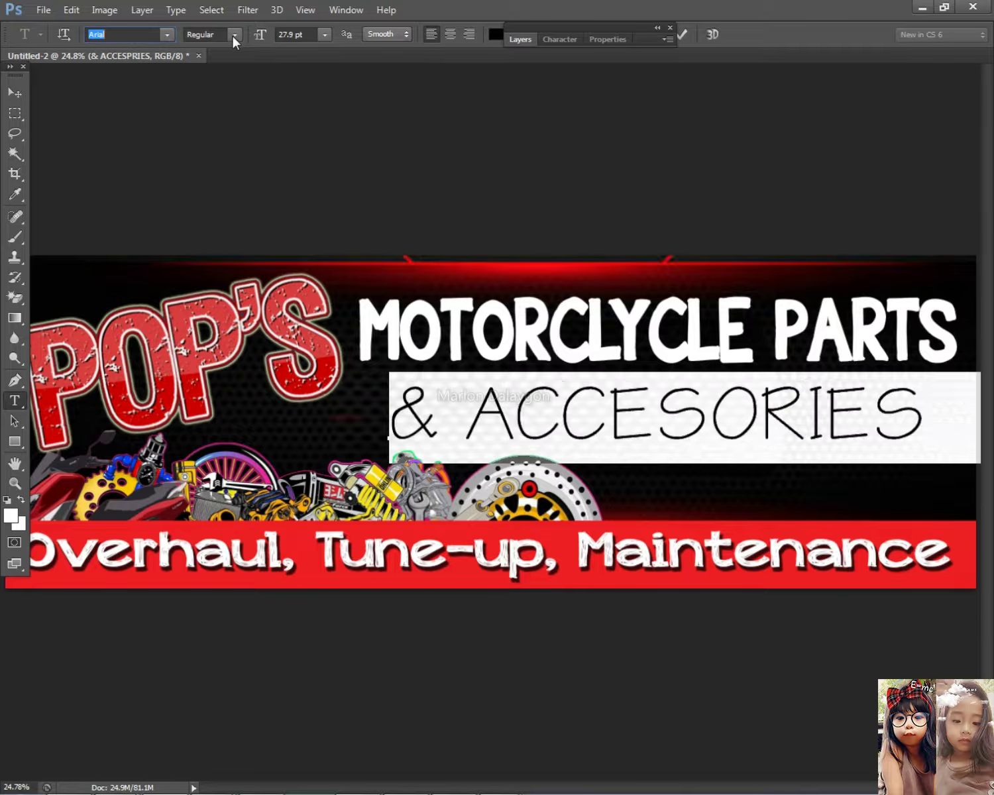
pyautogui.press('Down')
pyautogui.press('Down')
pyautogui.press('Down')
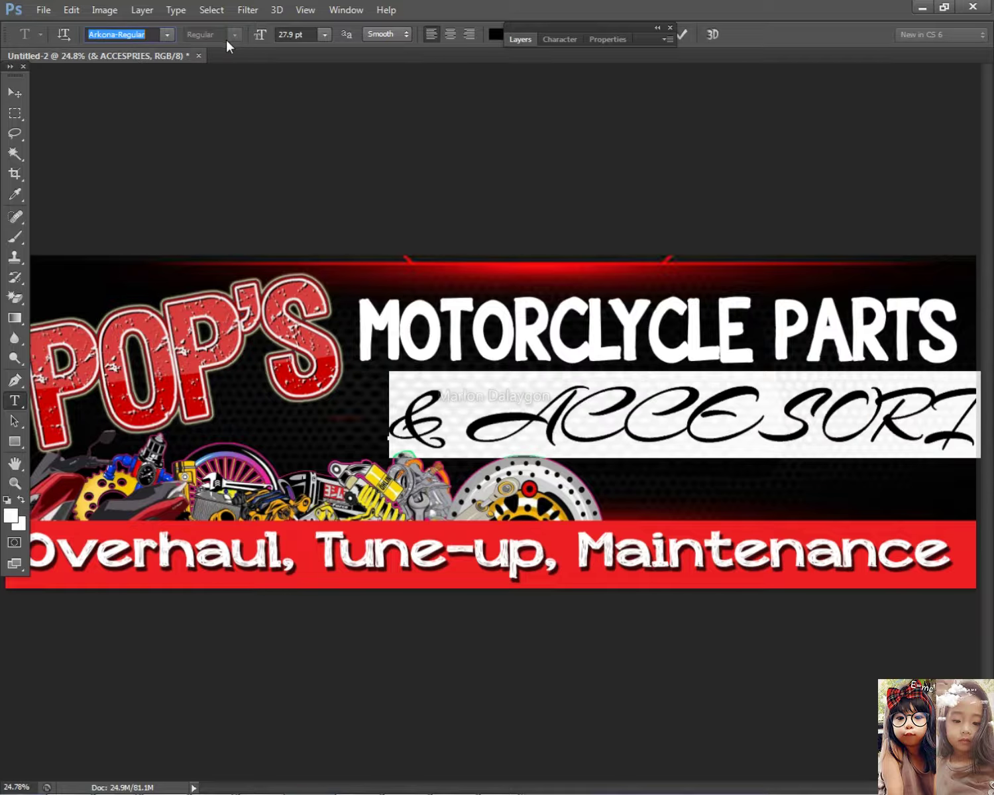
pyautogui.press('Down')
pyautogui.press('Down')
pyautogui.press('Down')
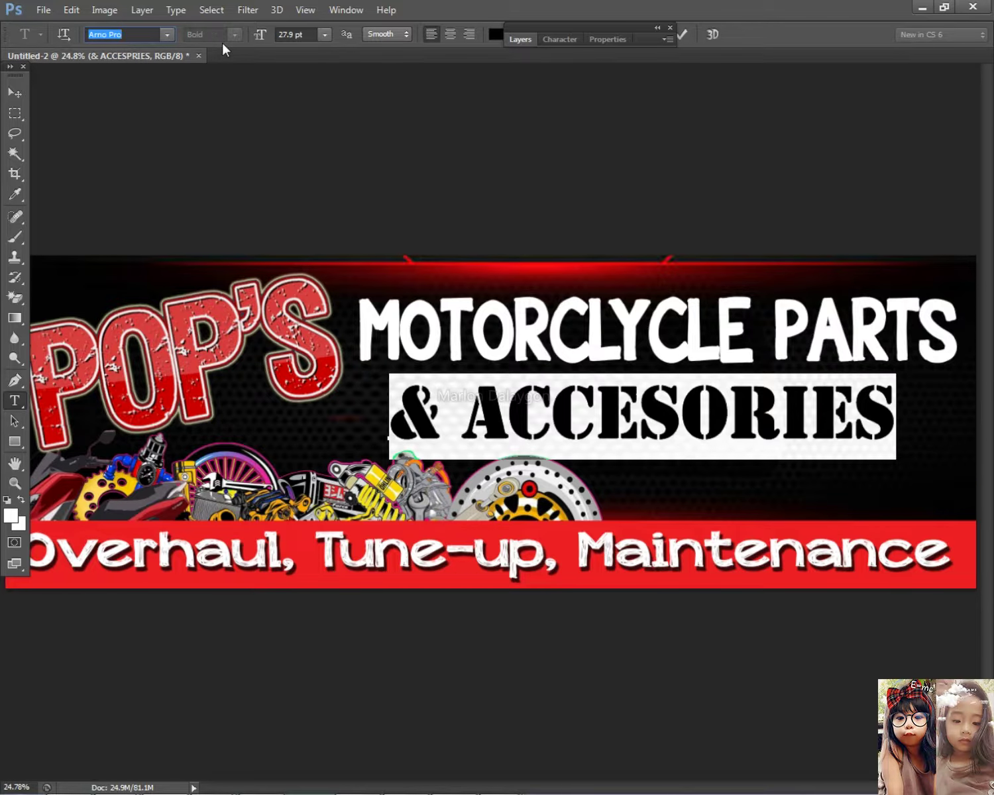
pyautogui.press('Down')
pyautogui.press('Down')
pyautogui.press('Down')
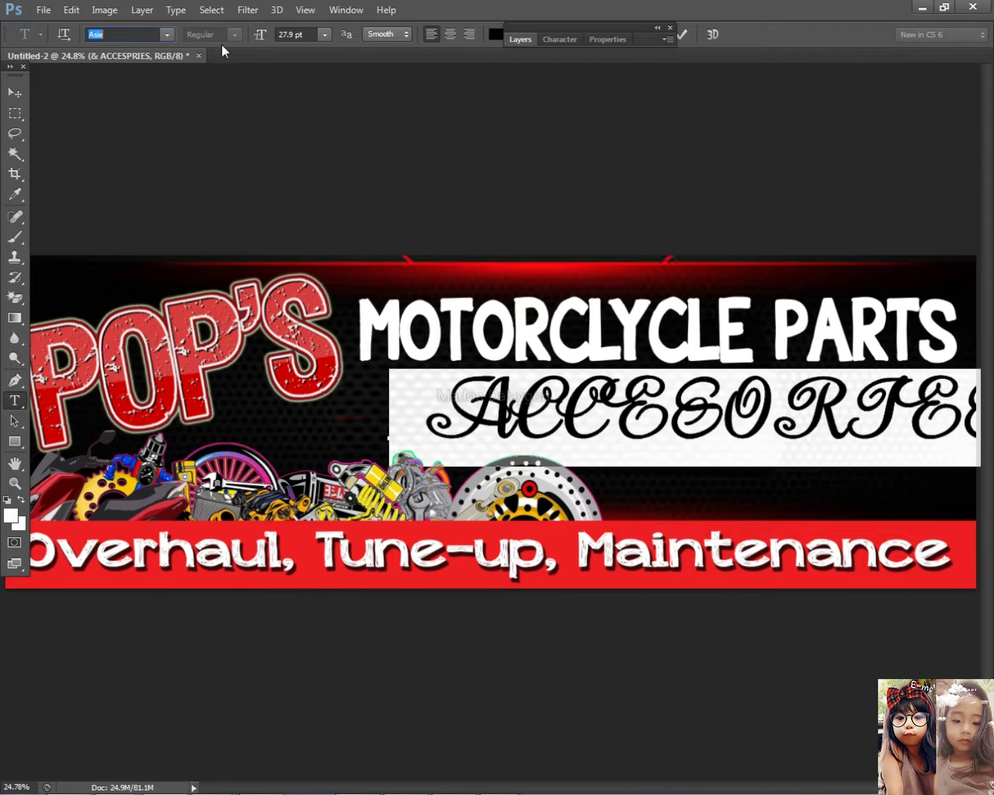
pyautogui.press('Down')
pyautogui.press('Down')
pyautogui.press('Down')
pyautogui.press('Down')
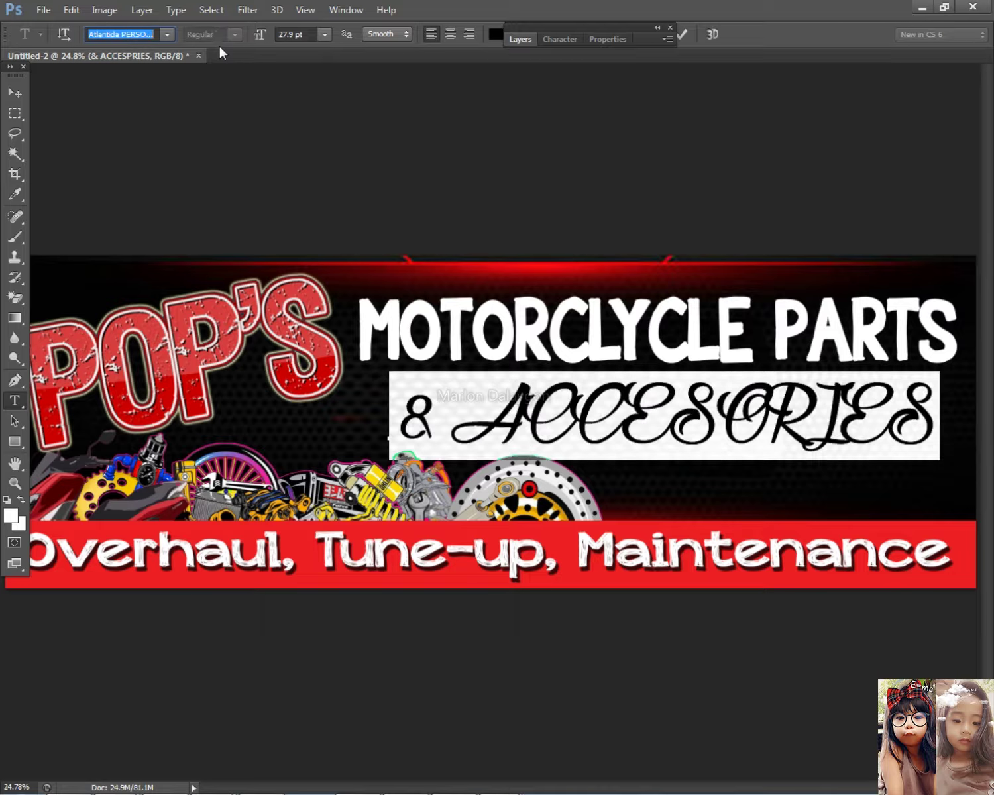
pyautogui.press('Down')
pyautogui.press('Down')
pyautogui.press('Down')
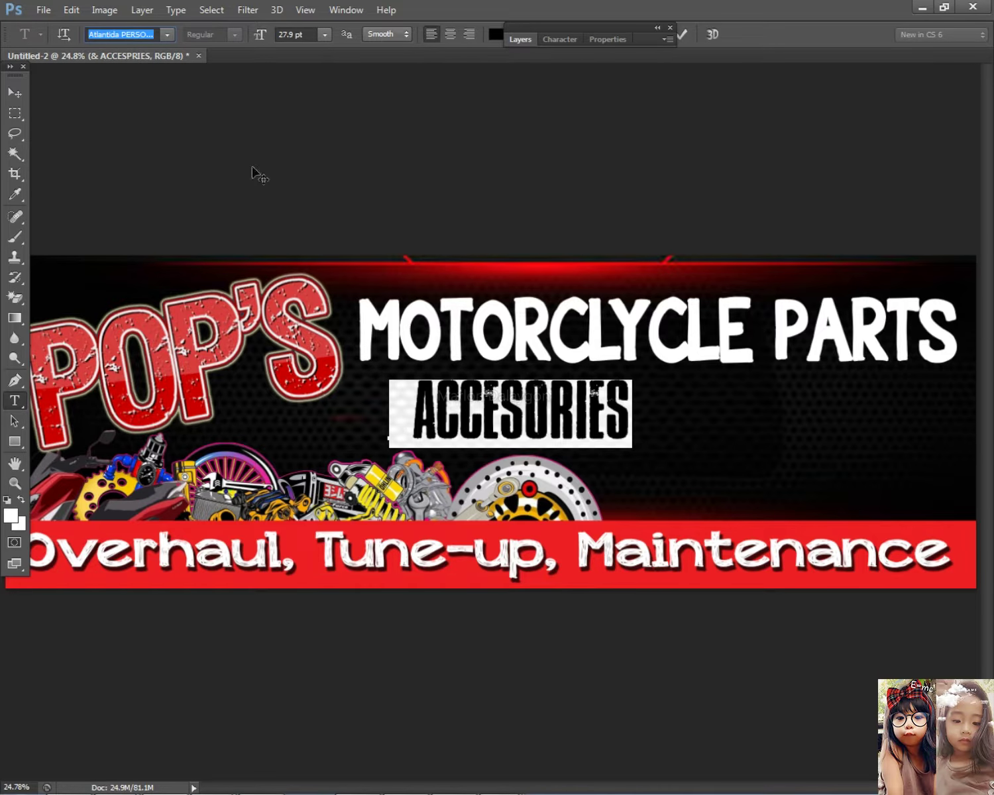
# - Commit the text, shift it right, then reselect all of it and nudge it back left
pyautogui.click(15, 99)
pyautogui.moveTo(479, 405); pyautogui.dragTo(640, 409)
pyautogui.click(16, 400)
pyautogui.click(550, 434)
pyautogui.hotkey('ctrl', 'a')
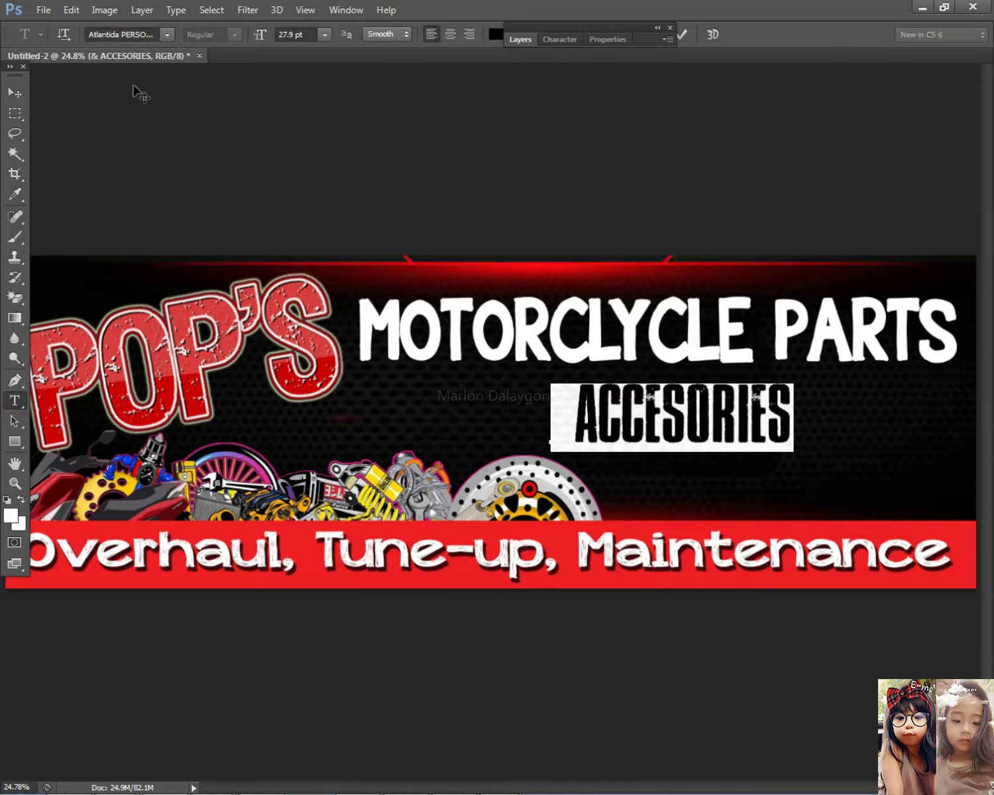
pyautogui.press('Down')
pyautogui.press('Down')
pyautogui.press('Down')
pyautogui.press('Down')
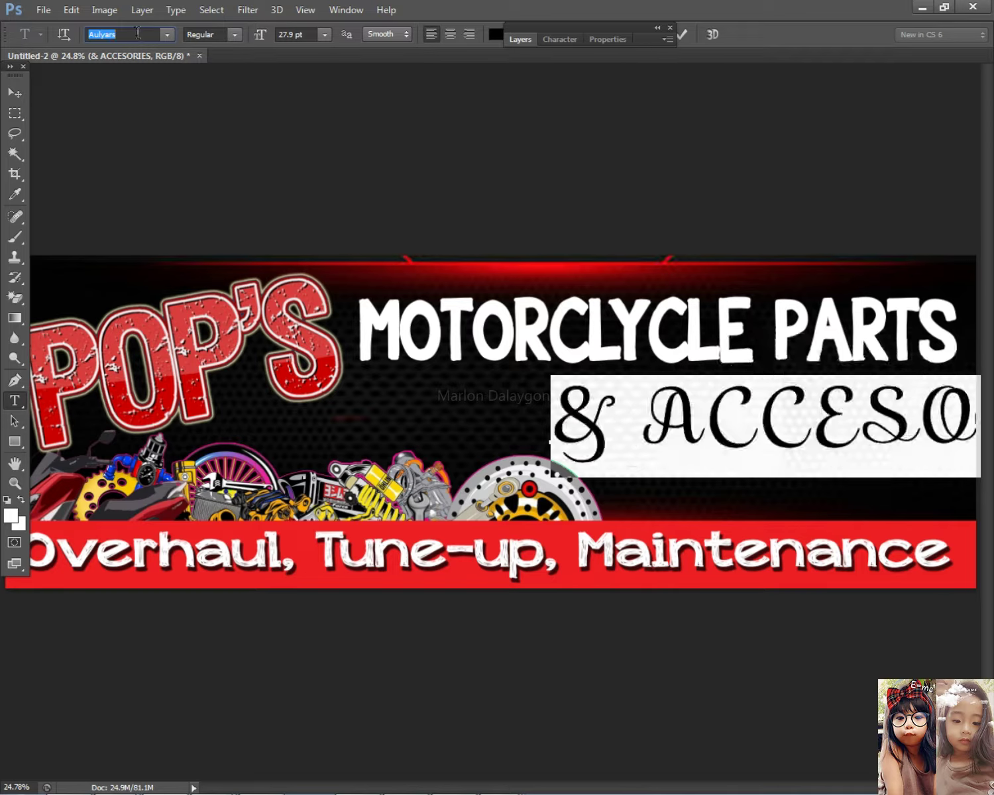
pyautogui.moveTo(533, 578); pyautogui.dragTo(538, 572)
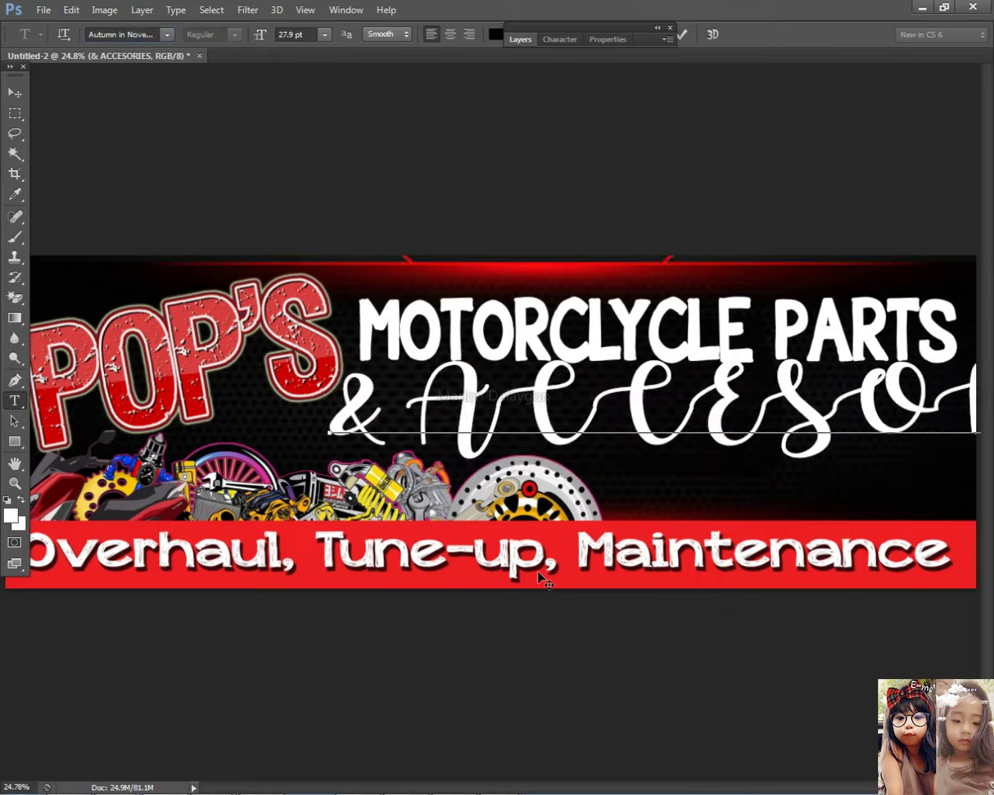
# - Keep stepping through fonts on the line, ending on Baroque Script
pyautogui.click(126, 34)
pyautogui.press('Down')
pyautogui.press('Down')
pyautogui.press('Down')
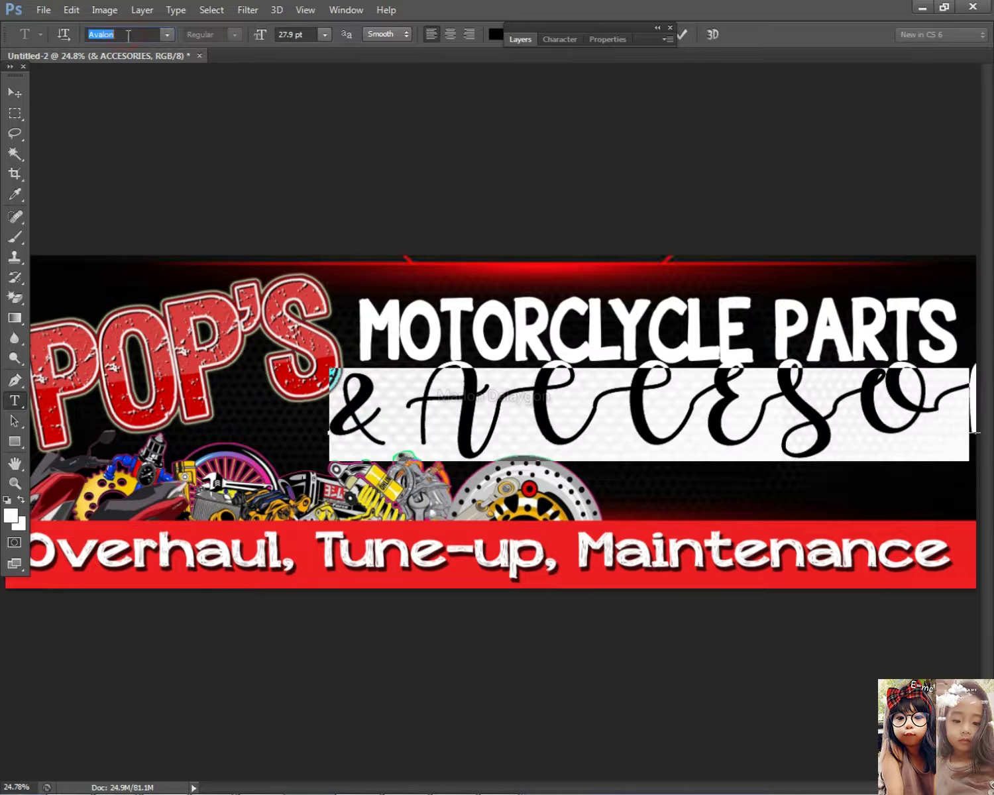
pyautogui.press('Down')
pyautogui.press('Down')
pyautogui.press('Down')
pyautogui.press('Down')
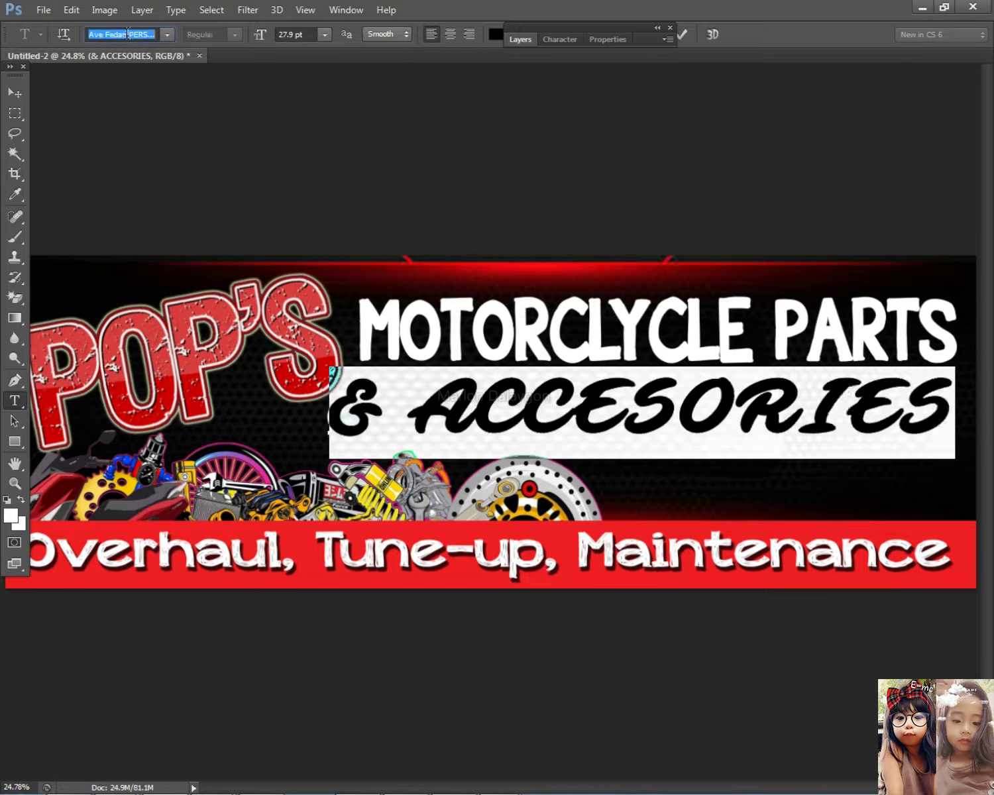
pyautogui.press('Down')
pyautogui.press('Down')
pyautogui.press('Down')
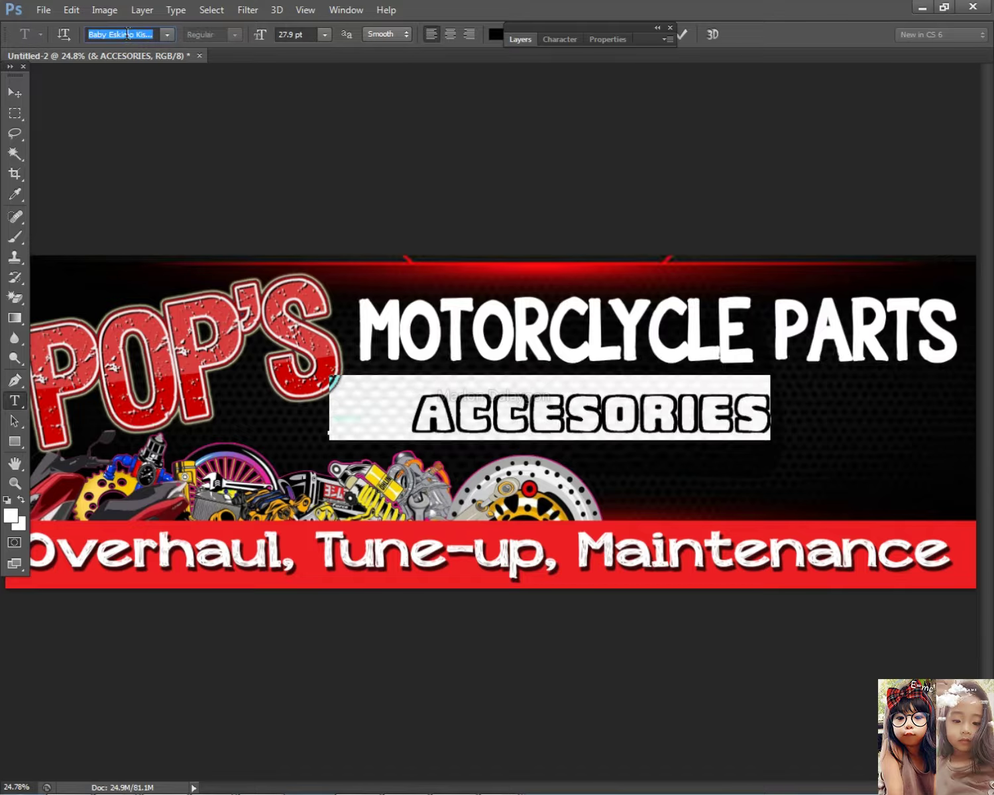
pyautogui.press('Down')
pyautogui.press('Down')
pyautogui.press('Down')
pyautogui.press('Down')
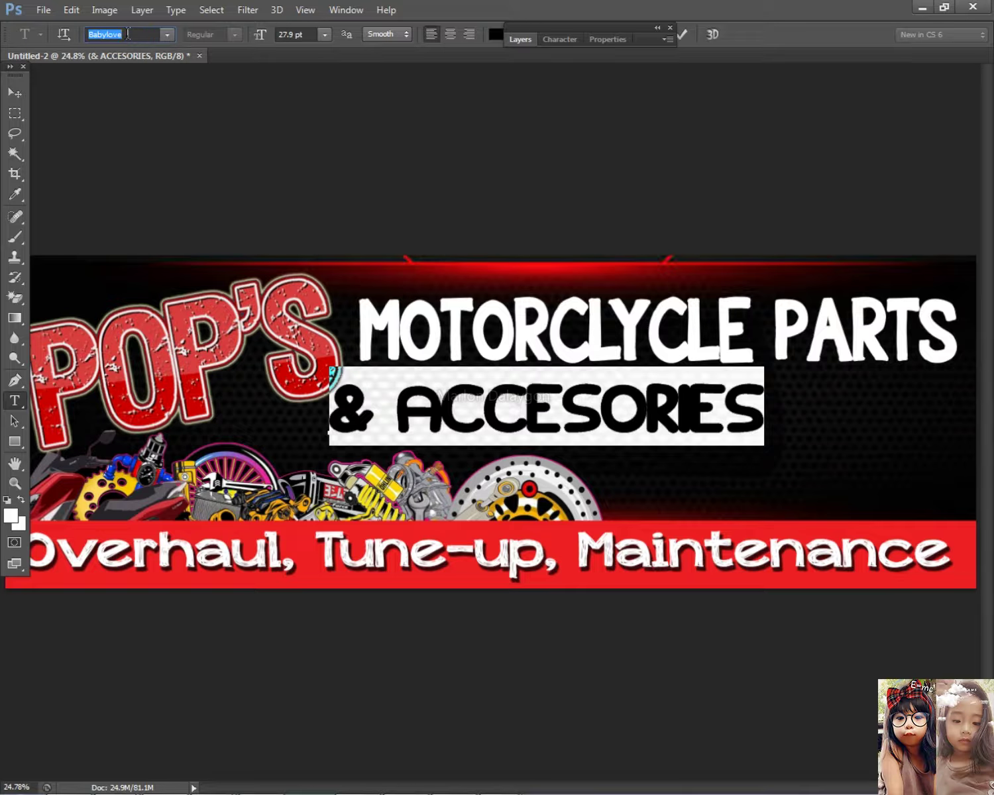
pyautogui.press('Down')
pyautogui.press('Down')
pyautogui.press('Down')
pyautogui.press('Down')
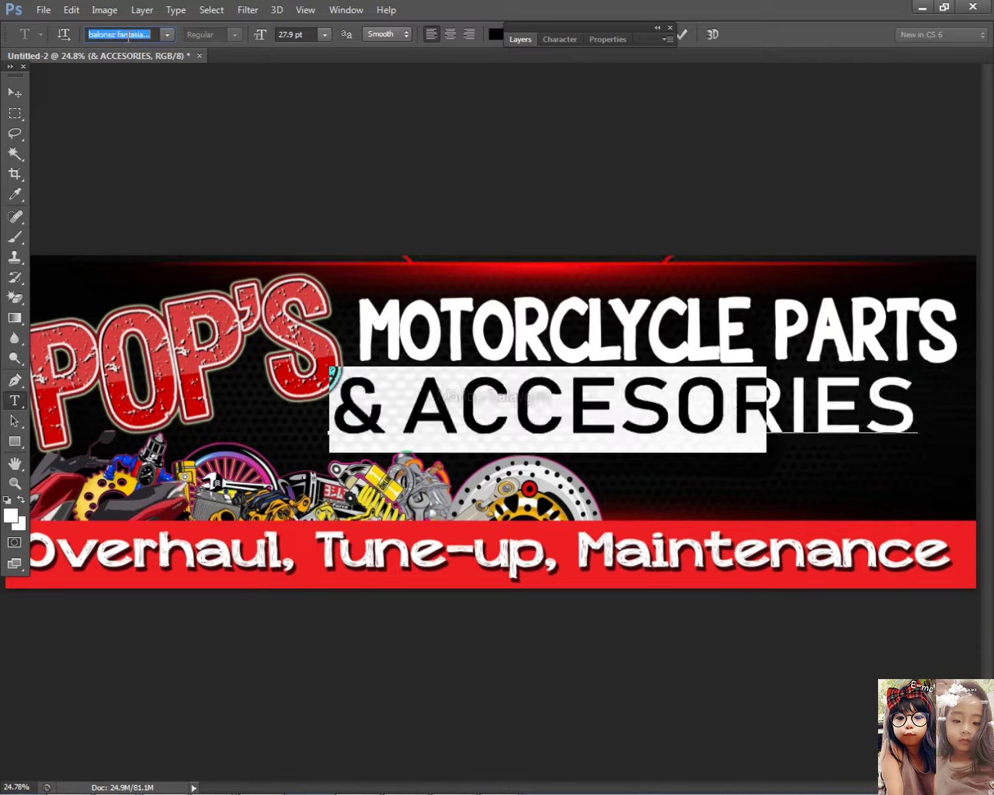
pyautogui.press('Down')
pyautogui.press('Down')
pyautogui.press('Down')
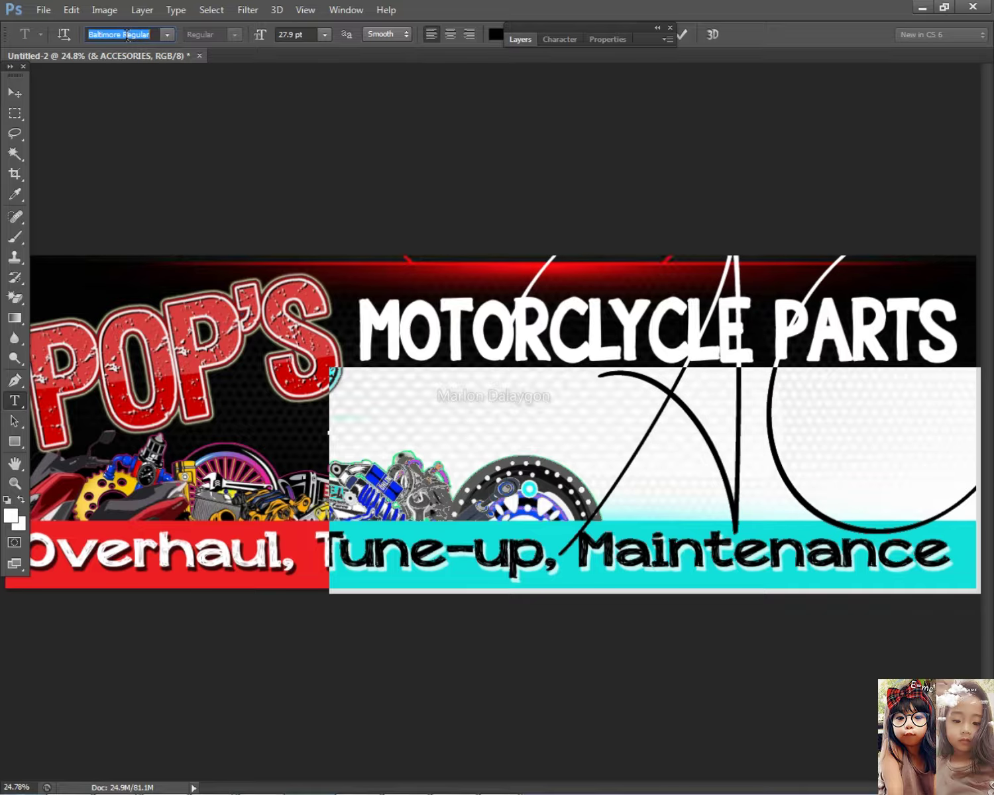
pyautogui.press('Down')
pyautogui.press('Down')
pyautogui.press('Down')
pyautogui.press('Down')
pyautogui.press('Down')
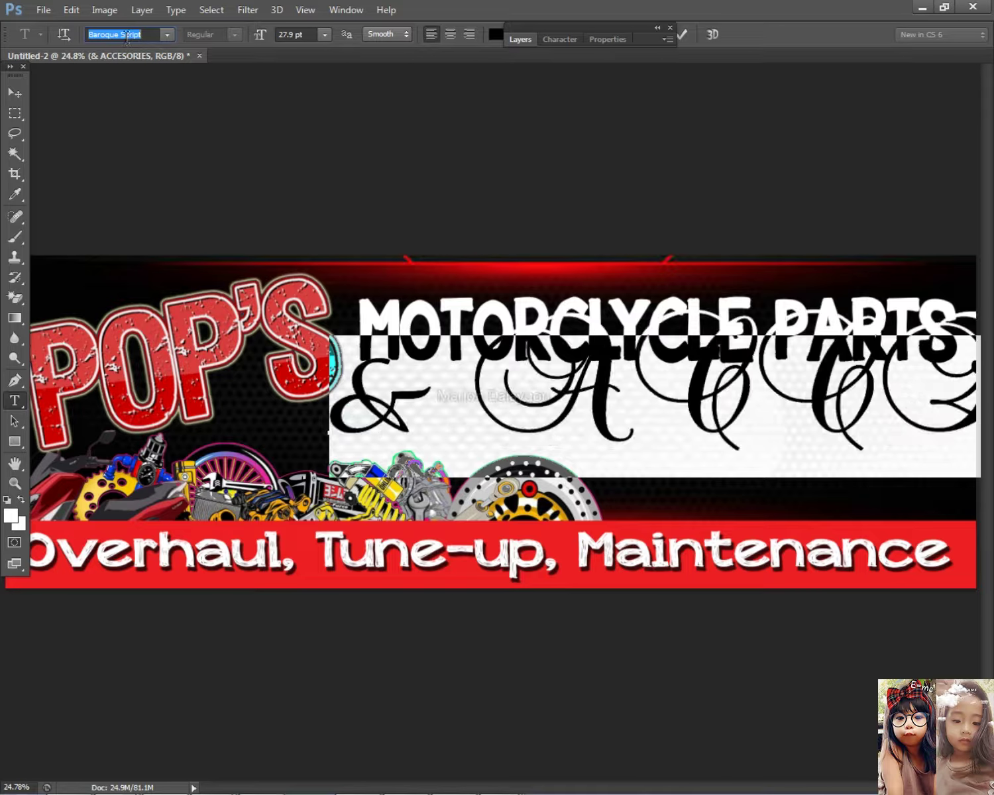
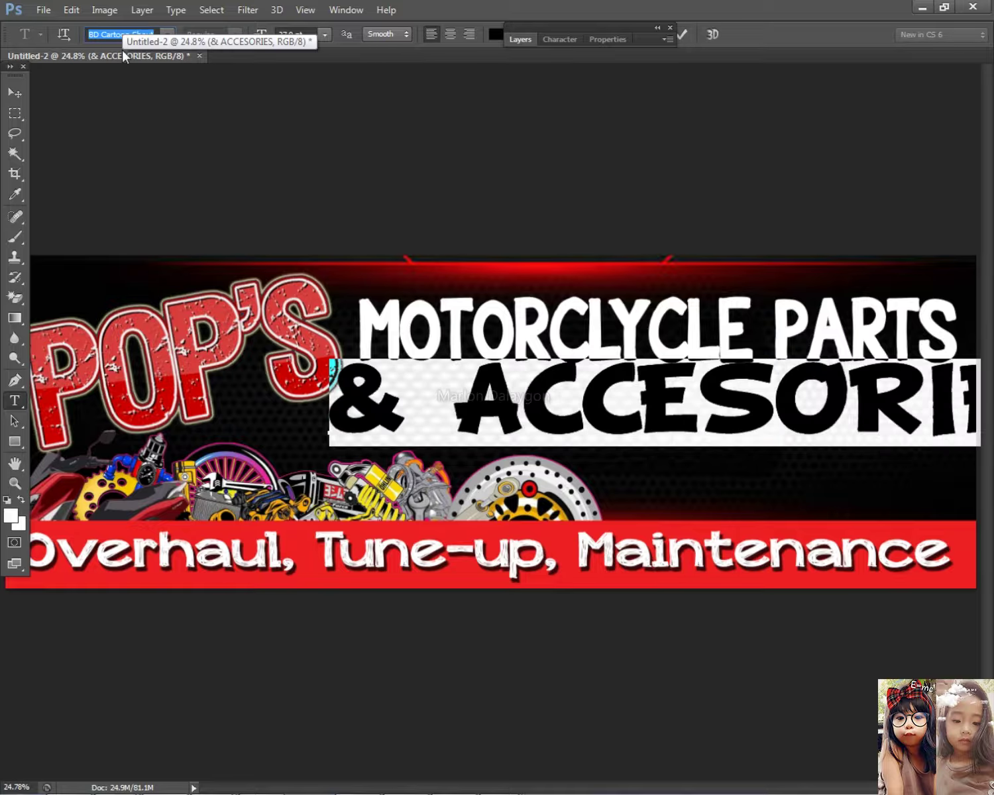
# - Scale the & ACCESORIES line to about 64% and fit it beneath MOTORCLYCLE PARTS
pyautogui.click(12, 93)
pyautogui.scroll(-1, 572, 403)
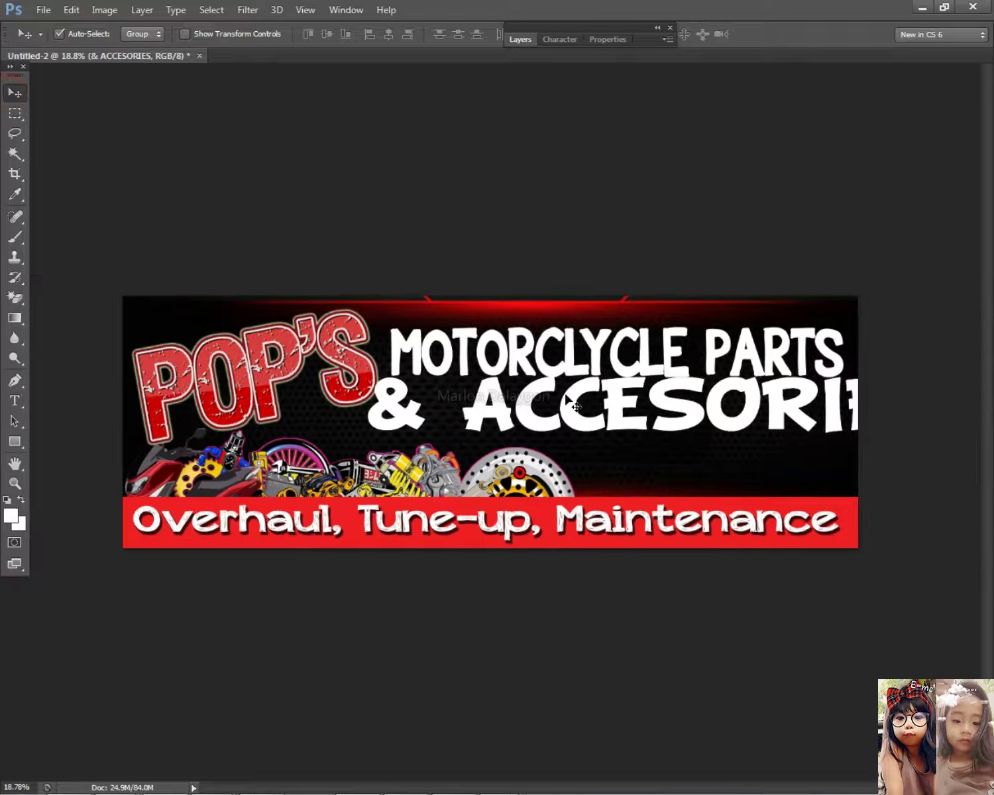
pyautogui.hotkey('ctrl', 't')
pyautogui.moveTo(951, 375); pyautogui.dragTo(733, 416)
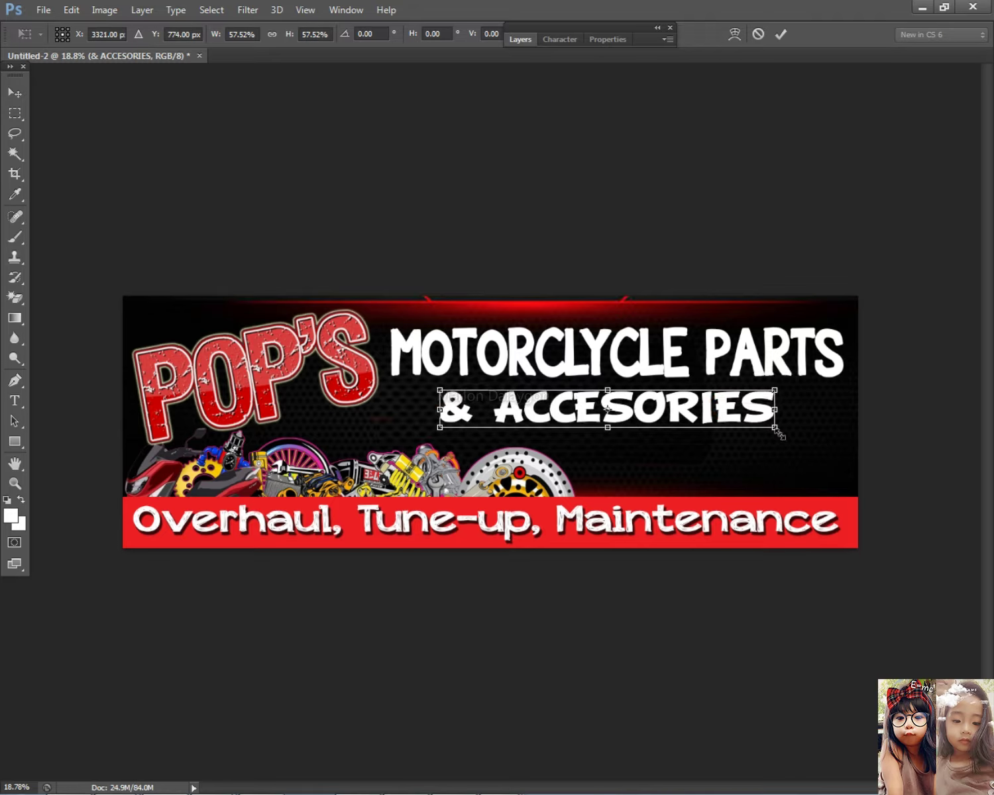
pyautogui.moveTo(832, 443); pyautogui.dragTo(818, 443)
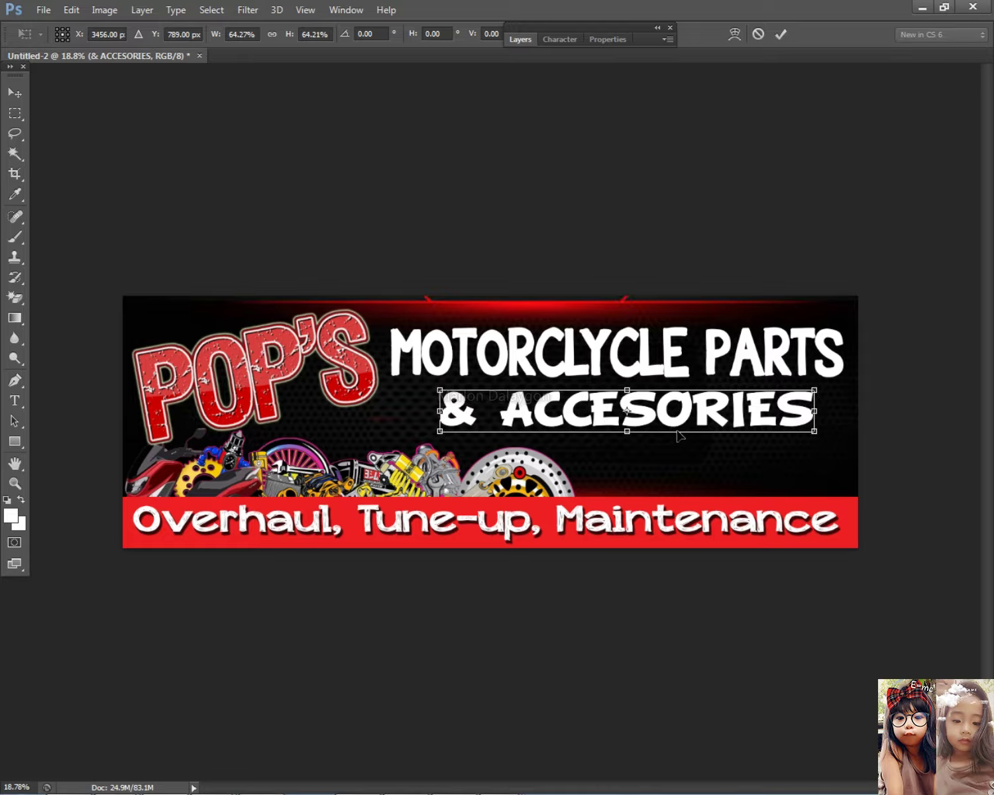
pyautogui.press('Left')
pyautogui.press('Return')
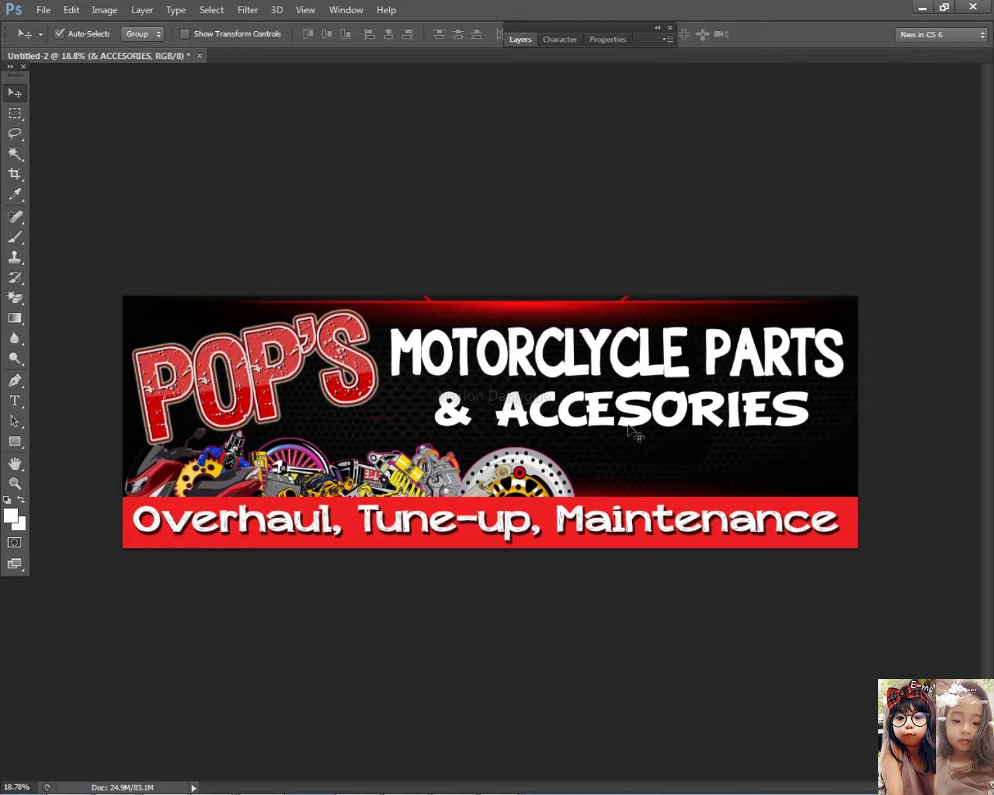
# - Stretch the & ACCESORIES line slightly taller and nudge it up
pyautogui.hotkey('ctrl', '+')
pyautogui.hotkey('ctrl', 't')
pyautogui.moveTo(667, 440); pyautogui.dragTo(668, 447)
pyautogui.press('Return')
pyautogui.press('Up')
pyautogui.press('Up')
pyautogui.press('Up')
pyautogui.press('Up')
pyautogui.press('Up')
pyautogui.press('Up')
pyautogui.press('Up')
pyautogui.press('Up')
pyautogui.press('Up')
pyautogui.press('Up')
pyautogui.press('Up')
pyautogui.press('Up')
pyautogui.press('Up')
pyautogui.press('Up')
pyautogui.press('Up')
pyautogui.press('Up')
pyautogui.press('Up')
pyautogui.press('Up')
pyautogui.press('Up')
pyautogui.press('Up')
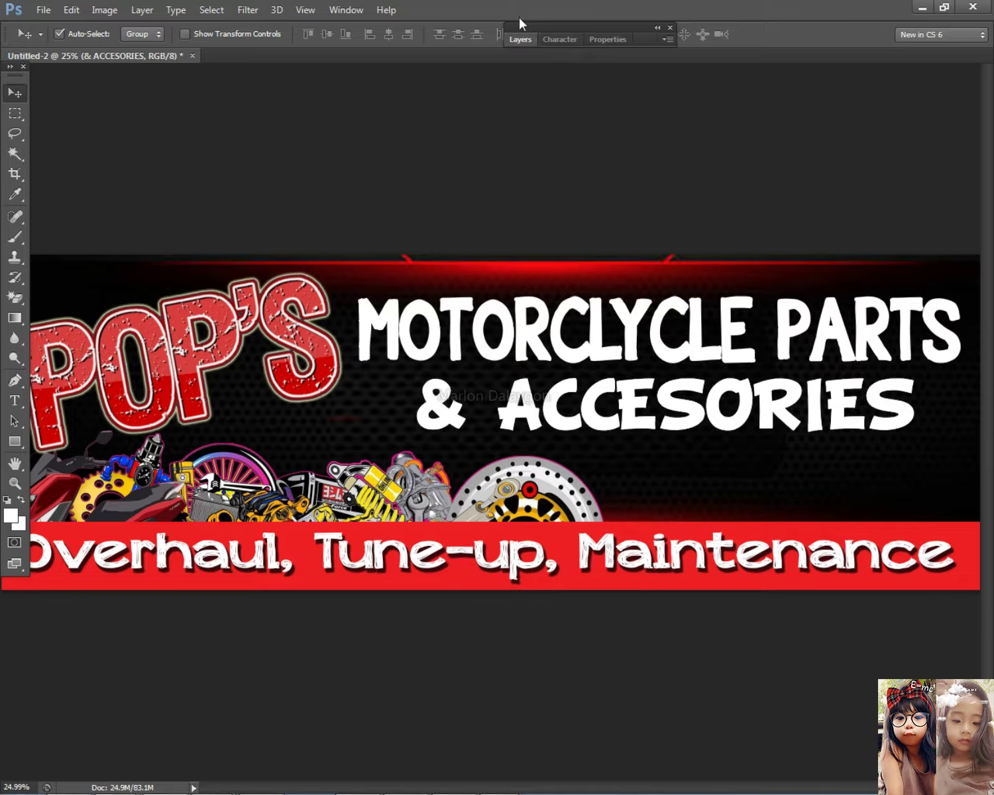
pyautogui.click(521, 39)
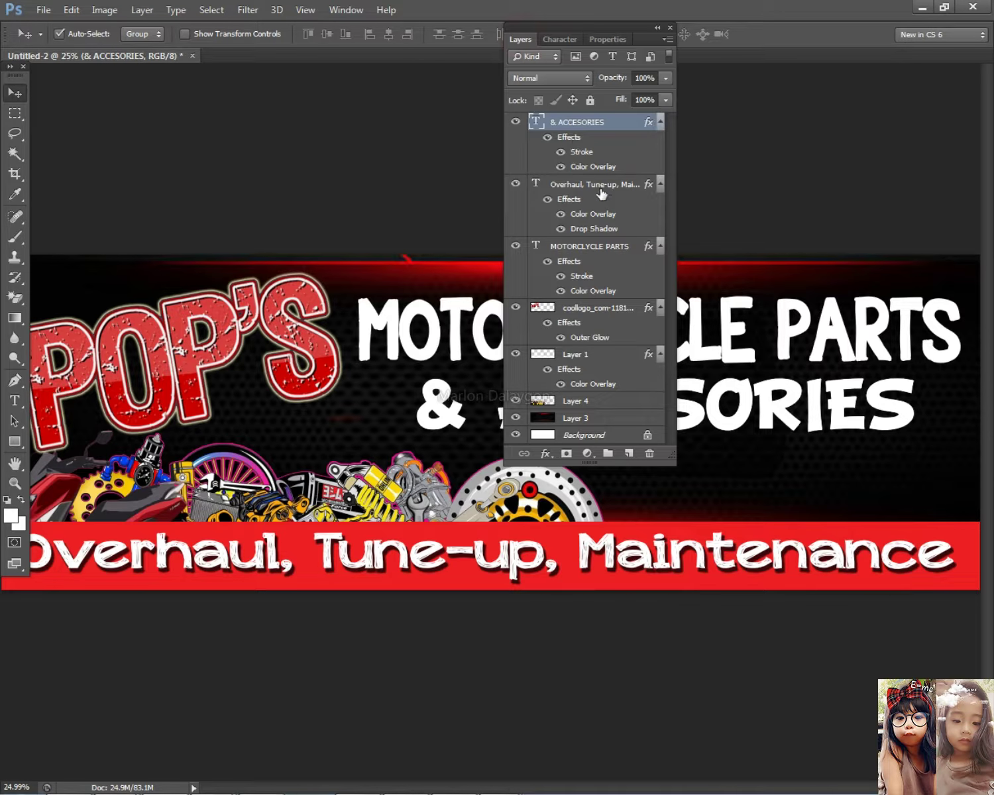
# - Add a stroke to & ACCESORIES in red sampled from the banner, thickened to 16 px
pyautogui.press('h')
pyautogui.doubleClick(638, 126)
pyautogui.click(123, 540)
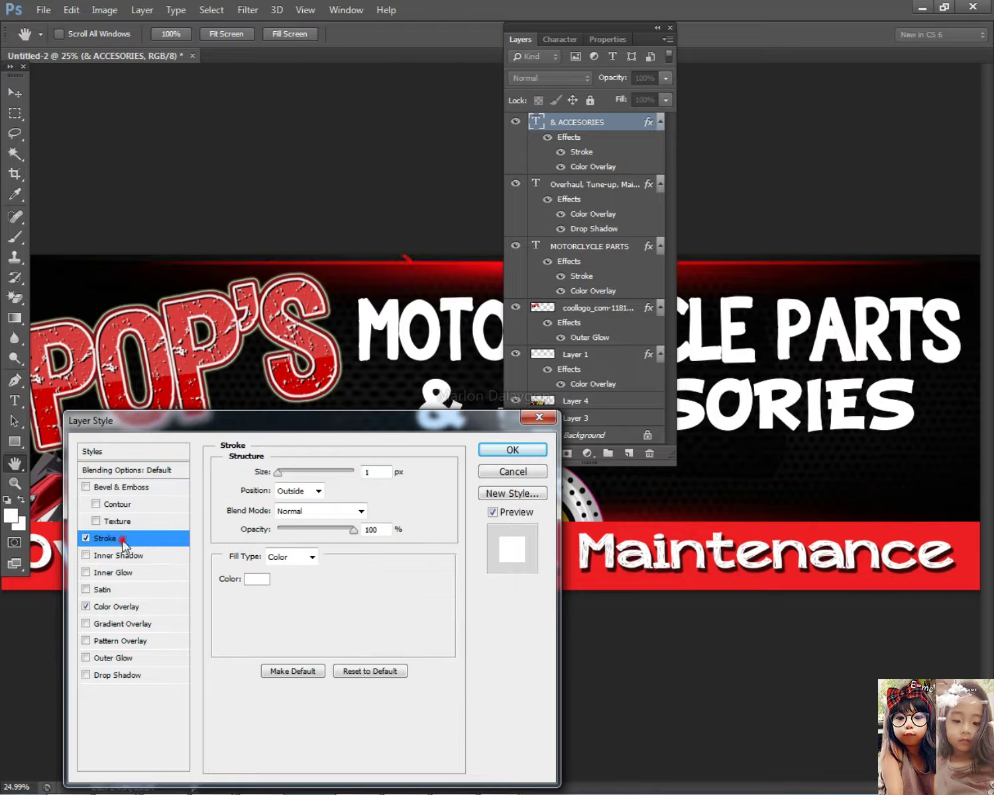
pyautogui.click(257, 577)
pyautogui.click(192, 325)
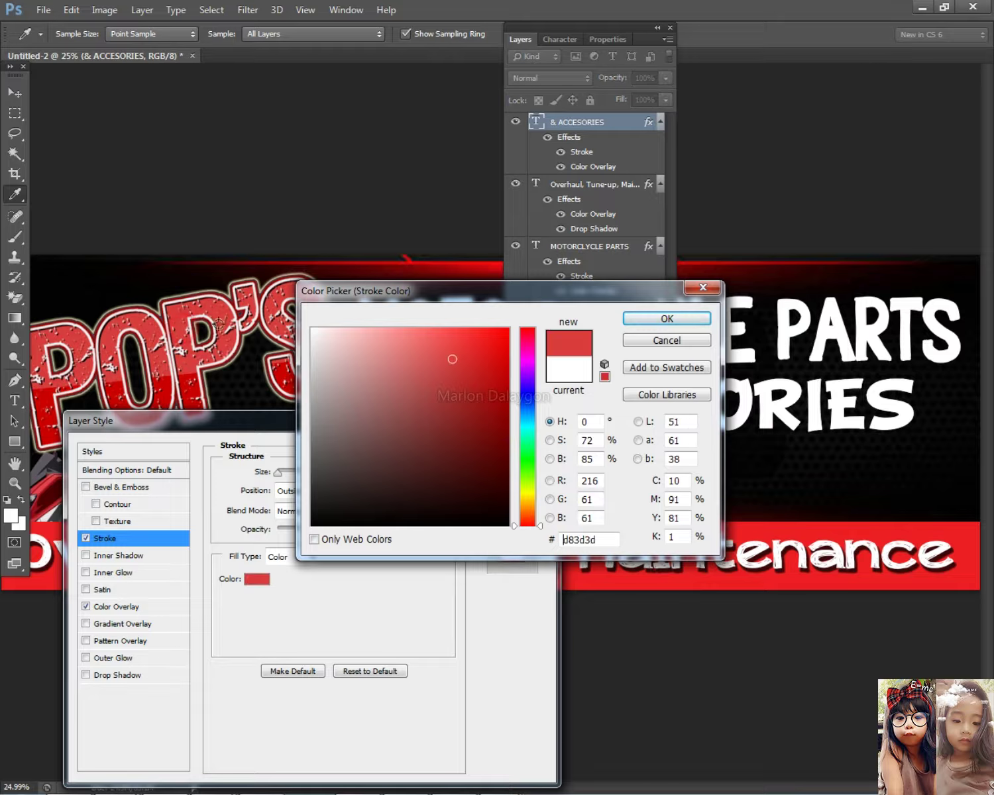
pyautogui.click(656, 319)
pyautogui.moveTo(280, 472); pyautogui.dragTo(287, 472)
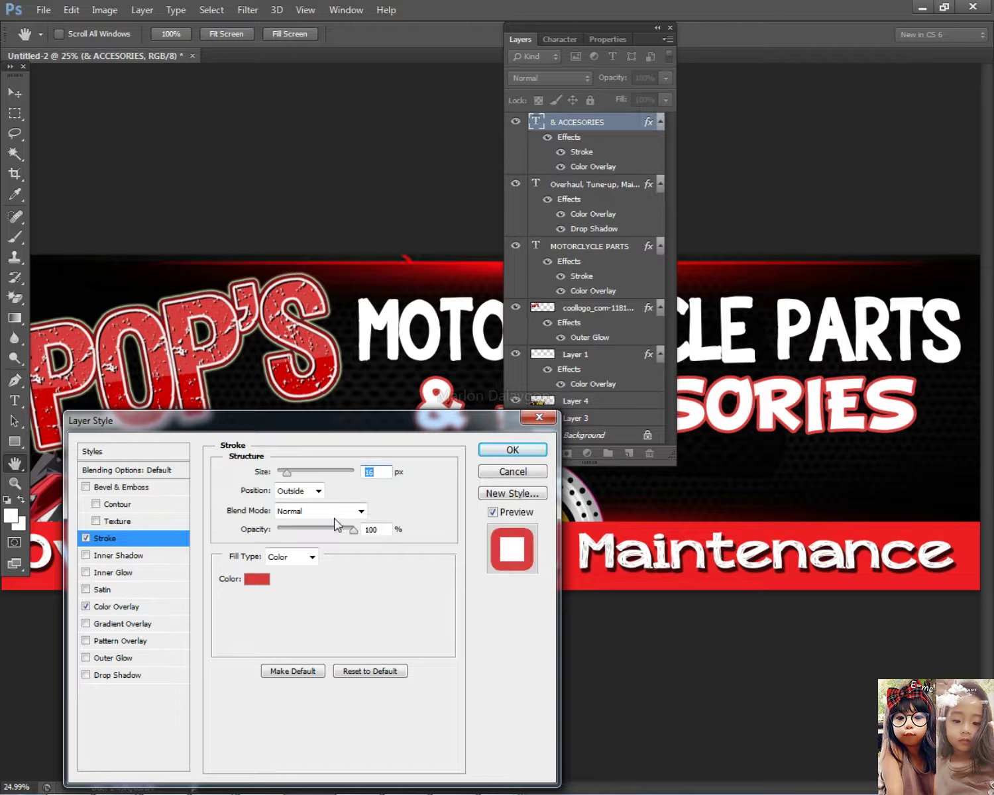
# - Change the stroke colour to dark red 780202 and apply the effect
pyautogui.click(257, 578)
pyautogui.click(506, 439)
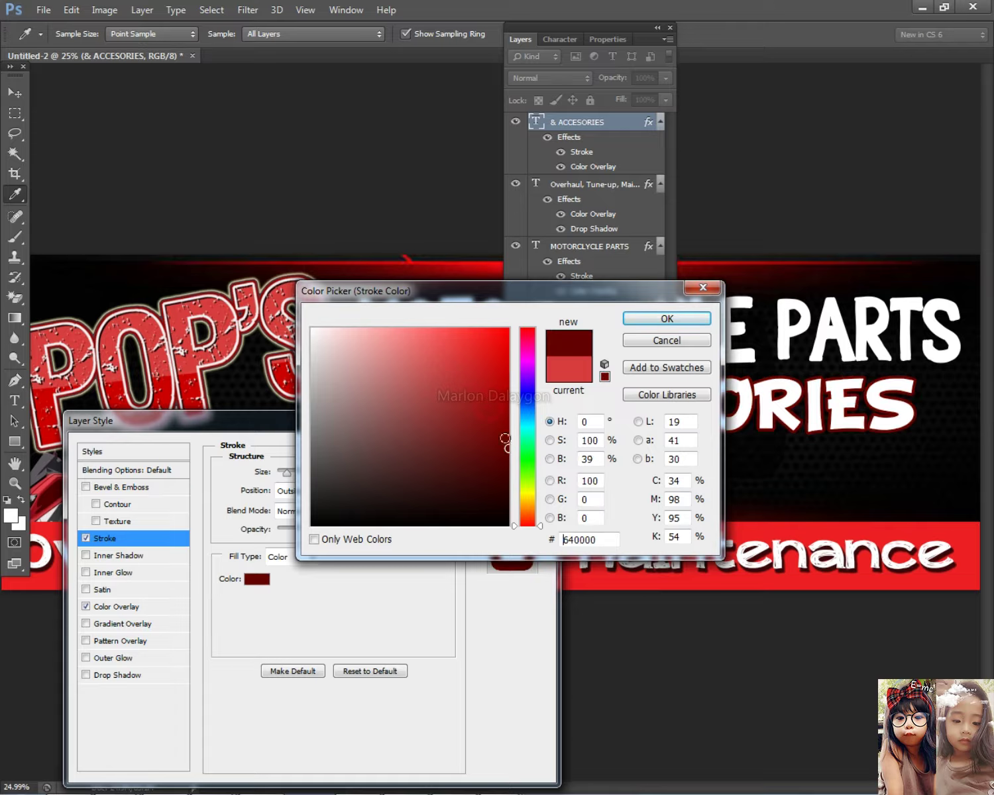
pyautogui.click(479, 440)
pyautogui.moveTo(486, 429)
pyautogui.mouseDown()
pyautogui.moveTo(497, 446)
pyautogui.moveTo(505, 429)
pyautogui.mouseUp()
pyautogui.click(505, 432)
pyautogui.click(665, 322)
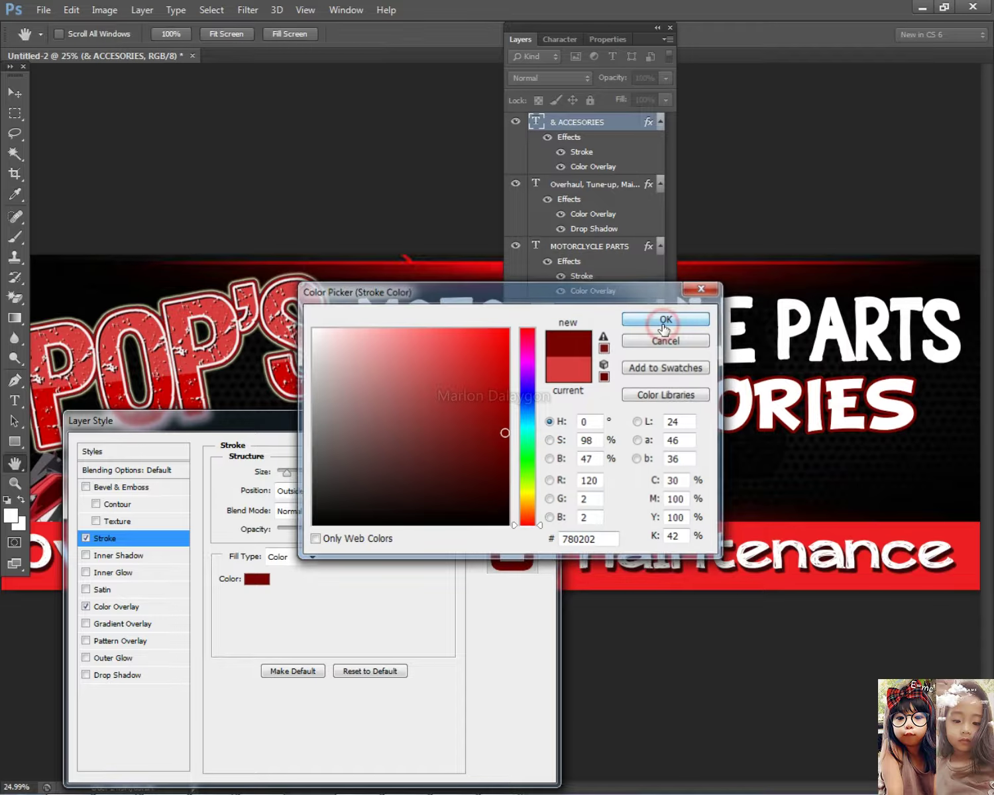
pyautogui.doubleClick(519, 41)
pyautogui.doubleClick(506, 452)
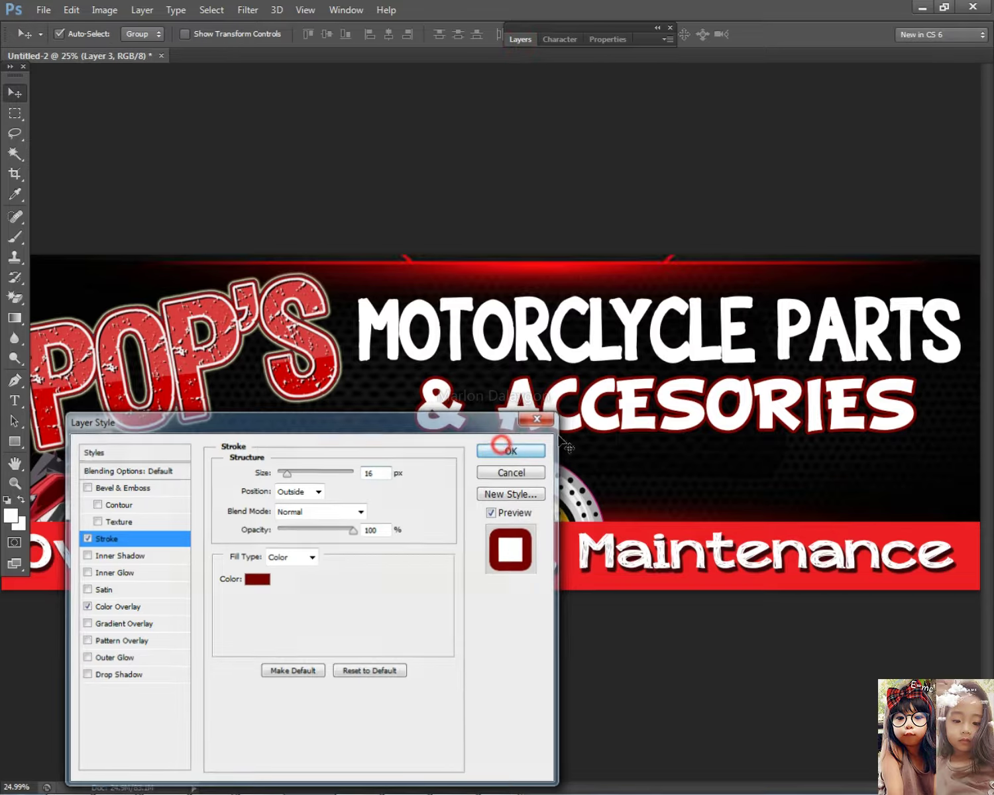
pyautogui.scroll(-8, 620, 429)
# - Select all of the & ACCESORIES text, commit it, and dismiss the no-pixels warning
pyautogui.scroll(7, 691, 519)
pyautogui.click(568, 407)
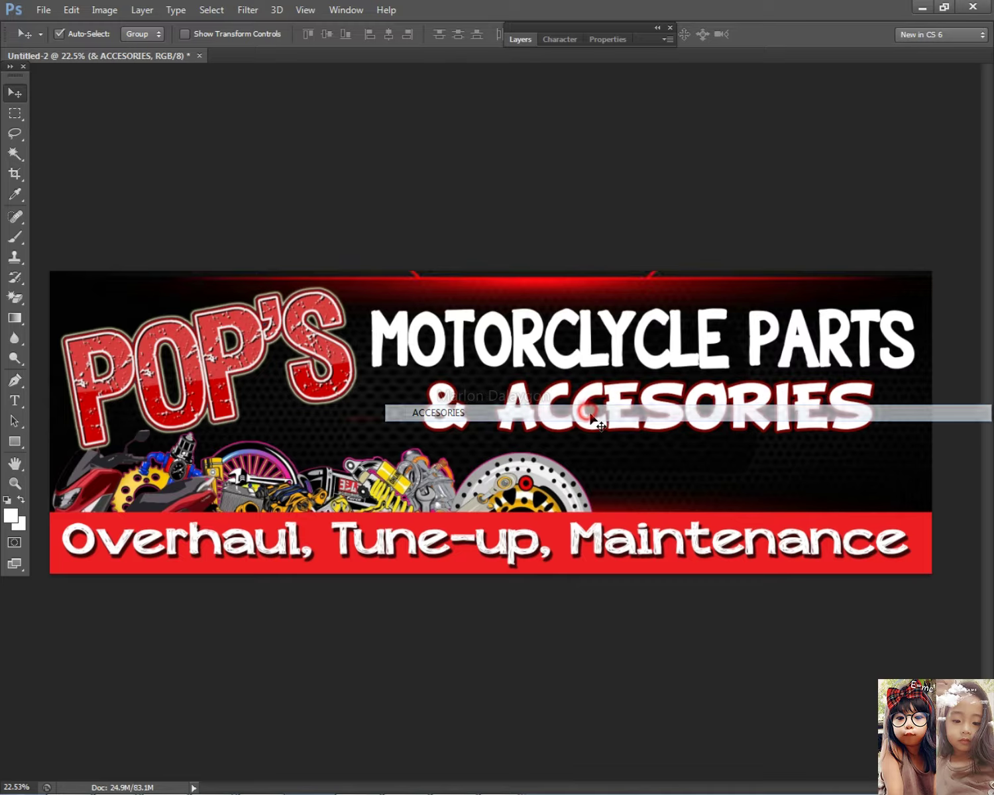
pyautogui.click(23, 403)
pyautogui.click(662, 414)
pyautogui.hotkey('ctrl', 'a')
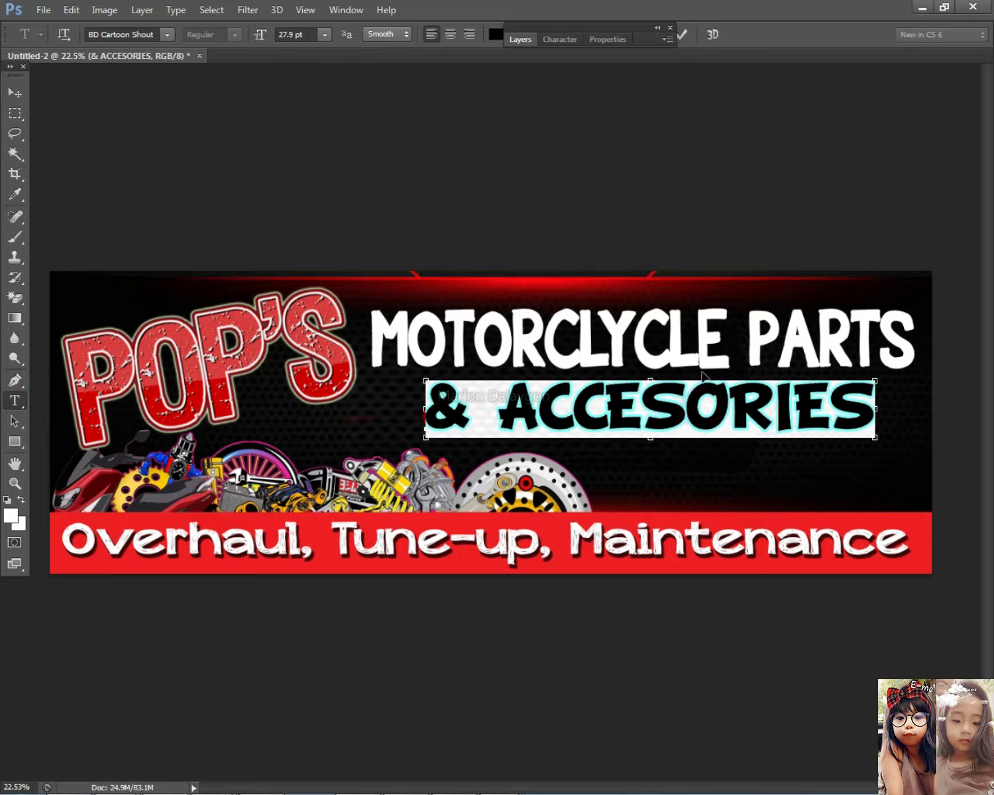
pyautogui.click(18, 113)
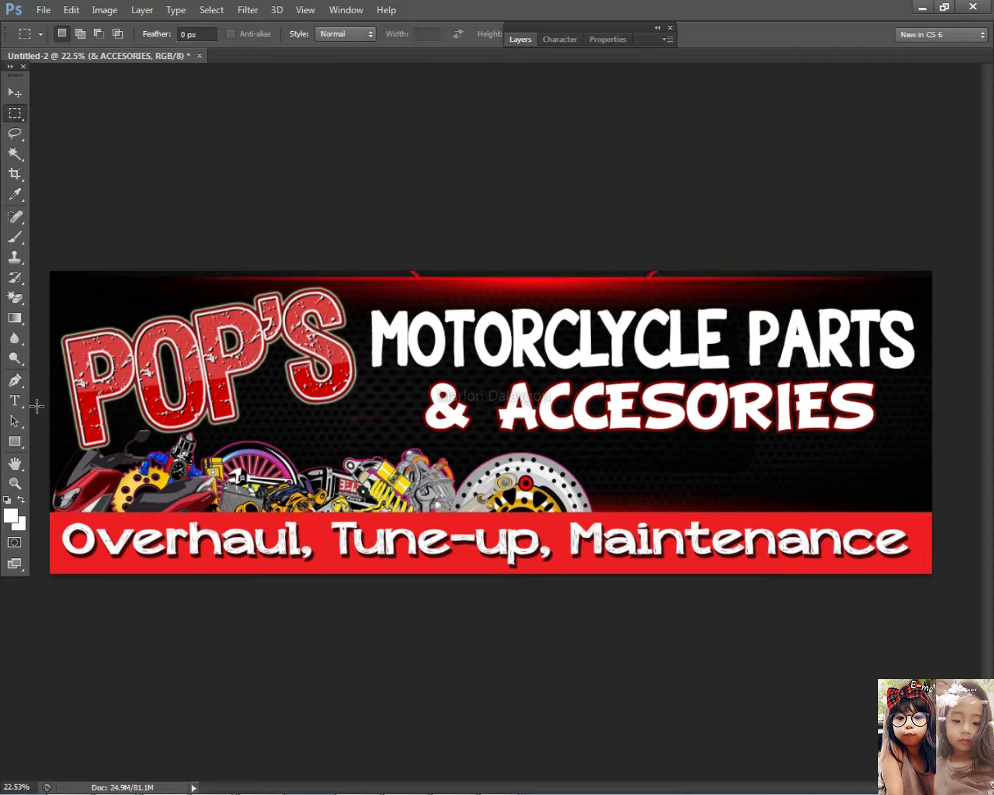
pyautogui.moveTo(35, 406); pyautogui.dragTo(35, 402)
pyautogui.press('Return')
# - Set the MOTORCLYCLE PARTS text in BD Cartoon Shout
pyautogui.click(15, 400)
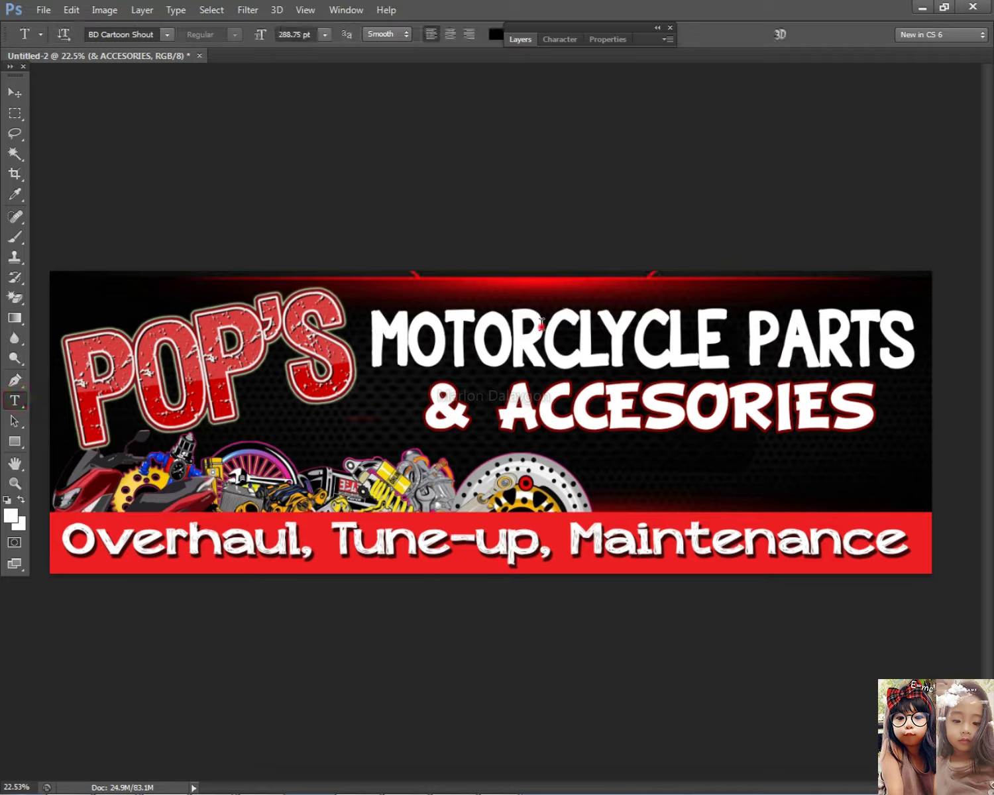
pyautogui.click(610, 338)
pyautogui.hotkey('ctrl', 'a')
pyautogui.press('Return')
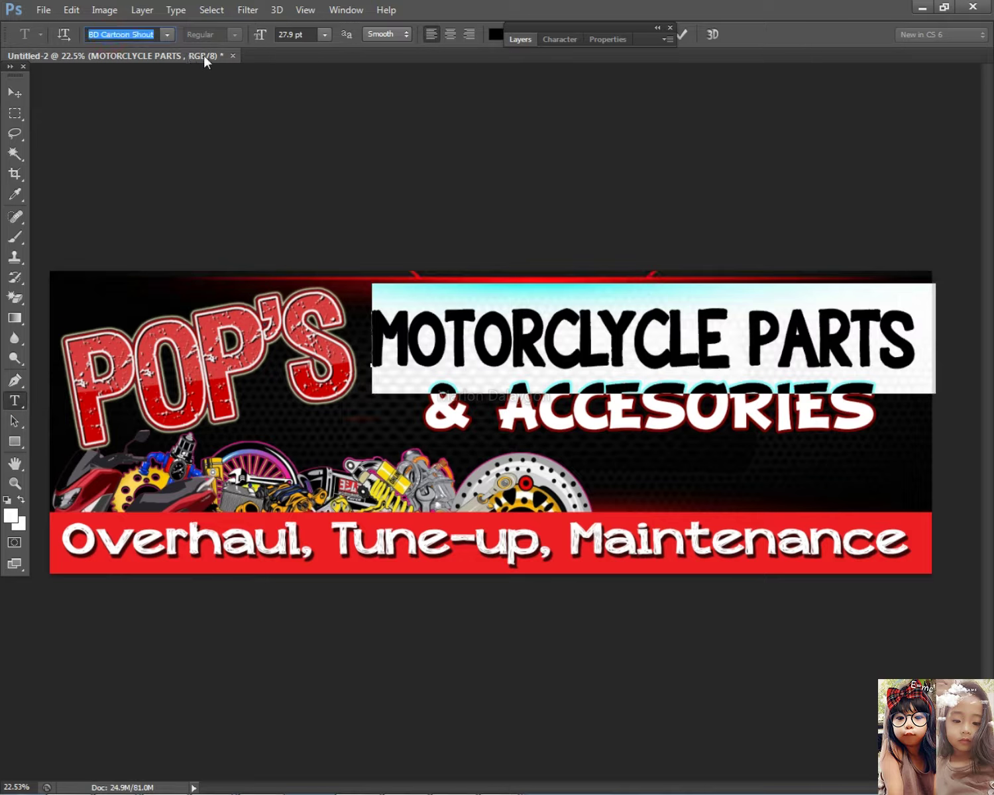
pyautogui.click(18, 97)
# - Squeeze MOTORCLYCLE PARTS narrower, to about 62% width
pyautogui.scroll(-1, 710, 288)
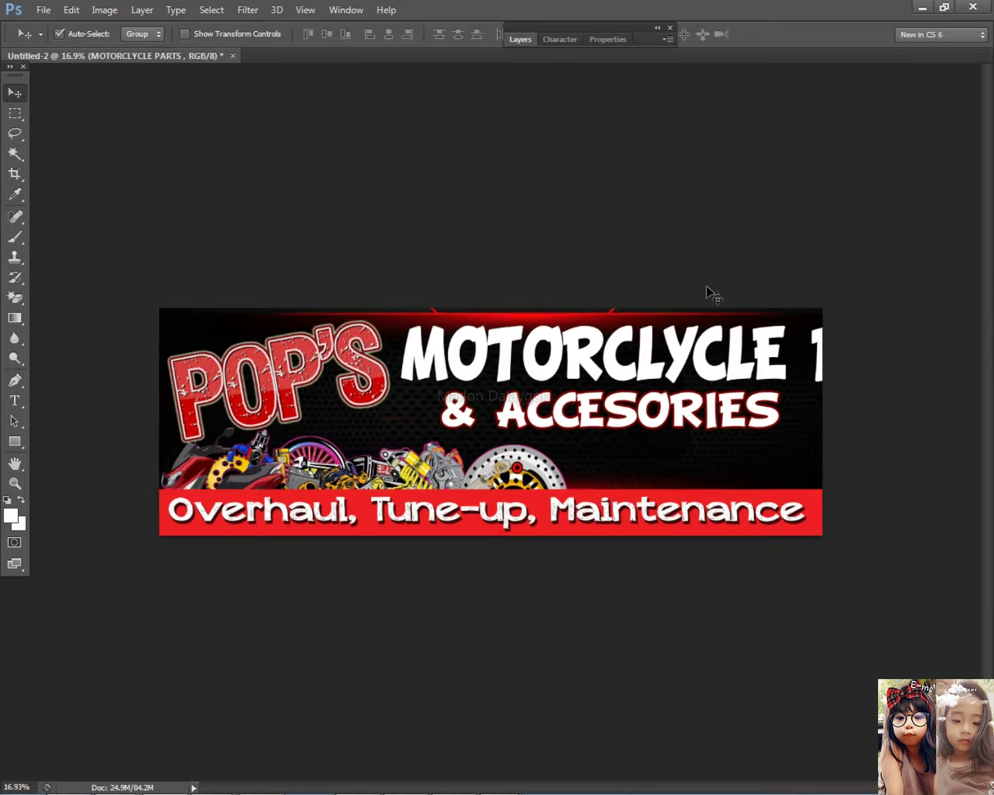
pyautogui.hotkey('ctrl', 't')
pyautogui.scroll(-1, 907, 350)
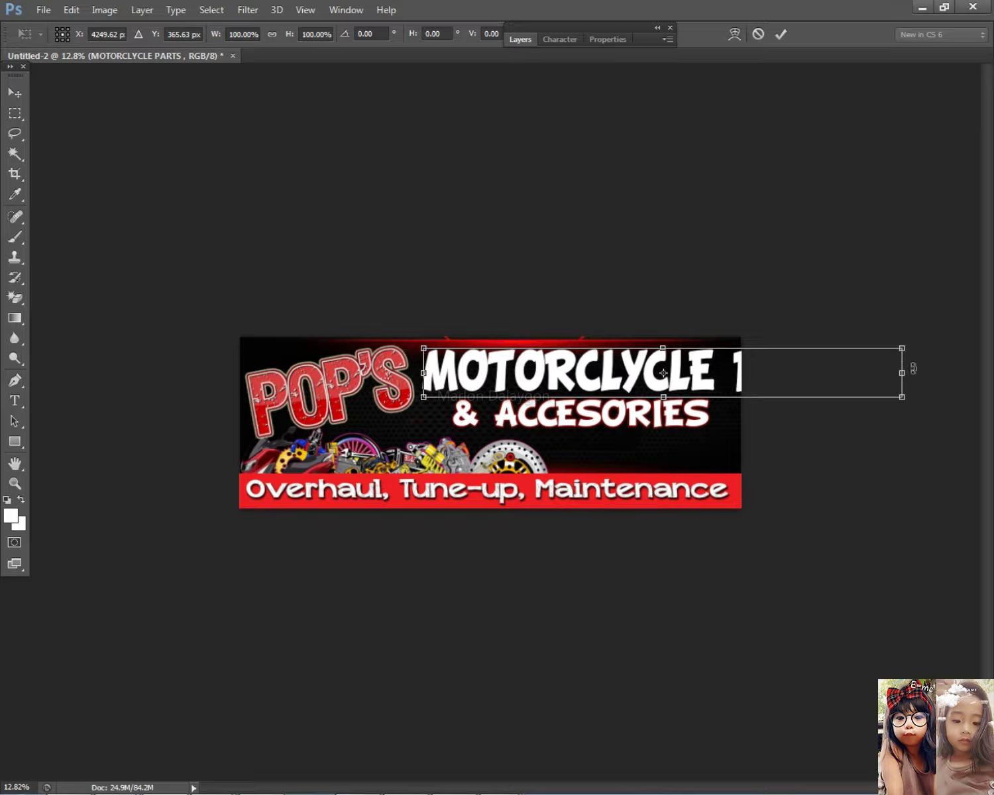
pyautogui.moveTo(748, 369); pyautogui.dragTo(731, 373)
pyautogui.press('Return')
# - Slightly reposition the MOTORCLYCLE PARTS heading above the & ACCESORIES line
pyautogui.scroll(1, 736, 424)
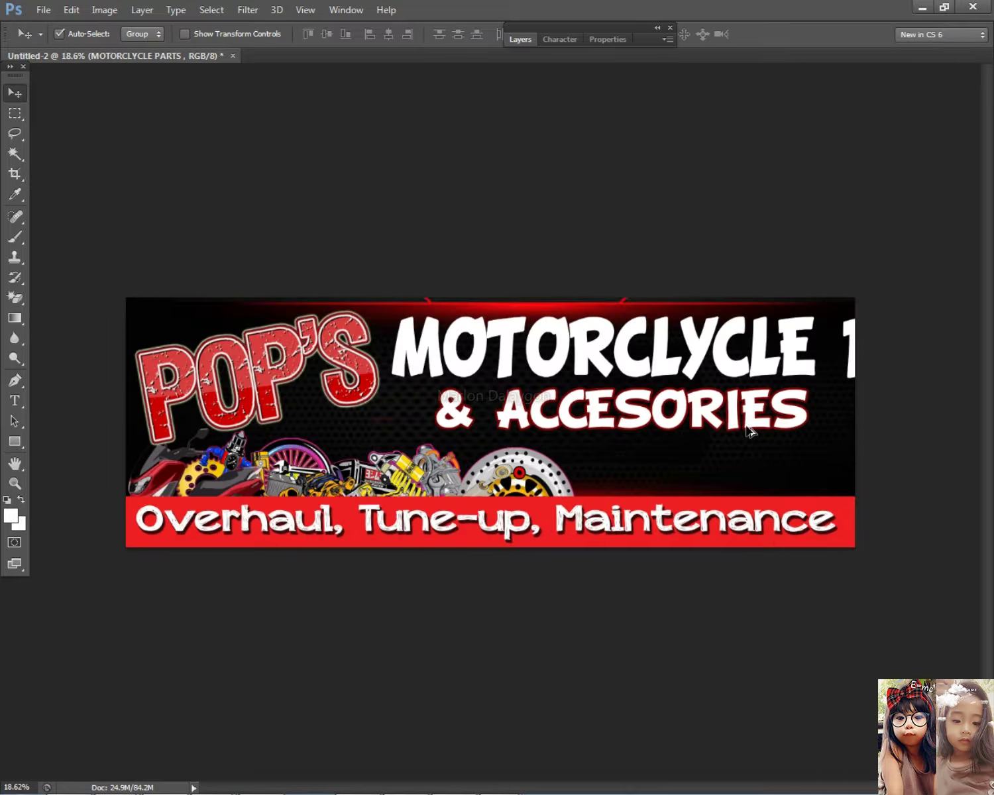
pyautogui.click(748, 428)
pyautogui.scroll(-1, 743, 423)
pyautogui.scroll(2, 728, 406)
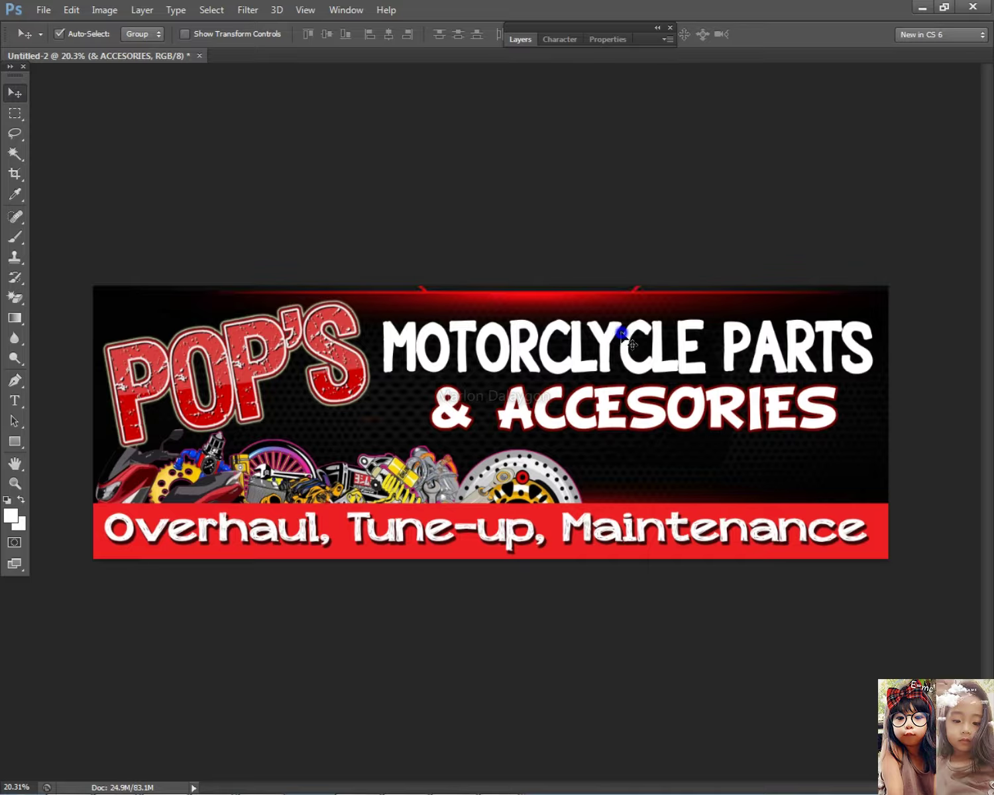
pyautogui.click(622, 332)
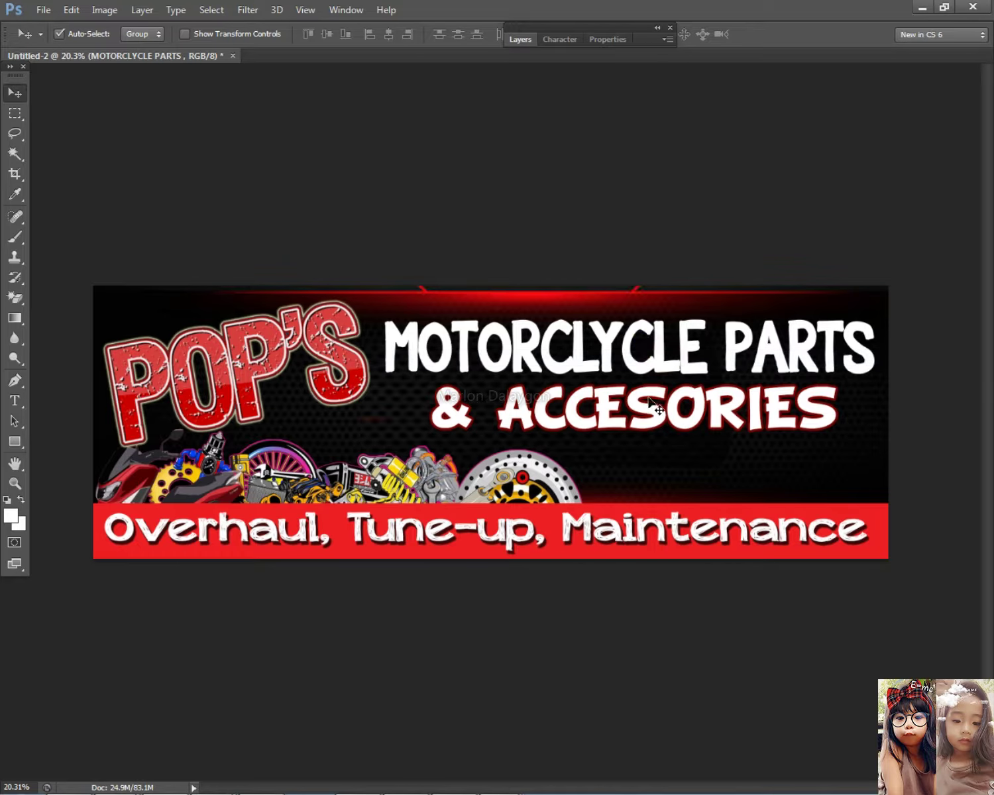
pyautogui.scroll(3, 650, 401)
pyautogui.scroll(-3, 650, 401)
pyautogui.scroll(2, 244, 246)
pyautogui.click(43, 10)
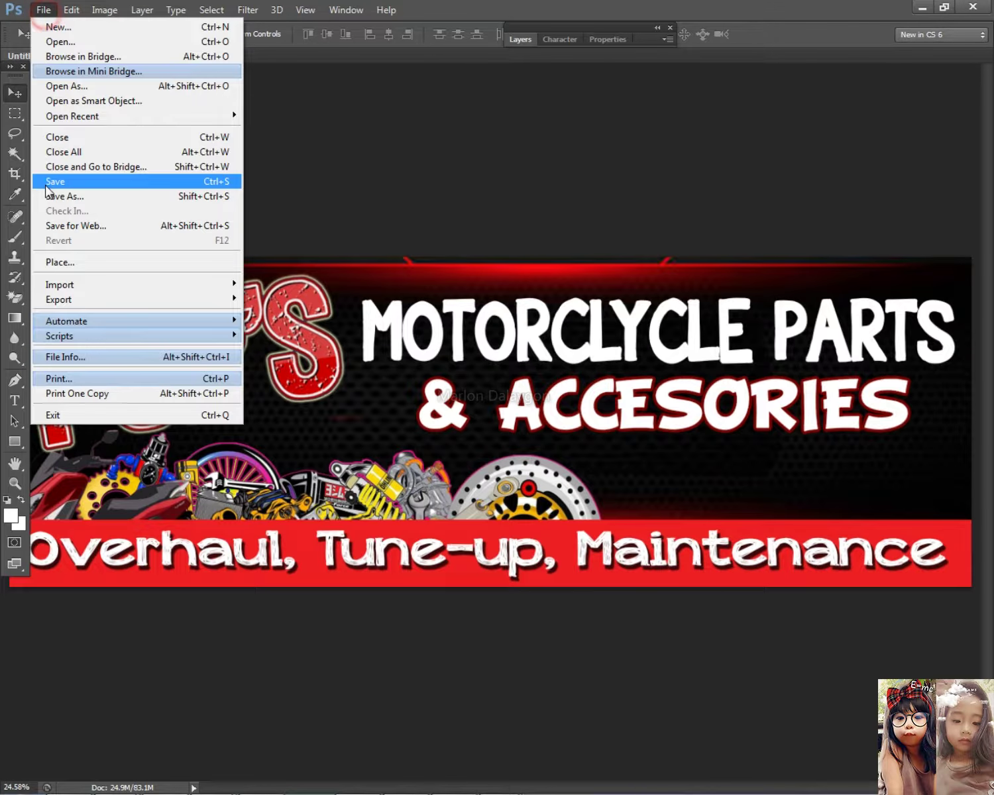
# - Start Save As and navigate to Desktop > APP > layouts > Tarpaulin > 2021 new lang
pyautogui.click(54, 194)
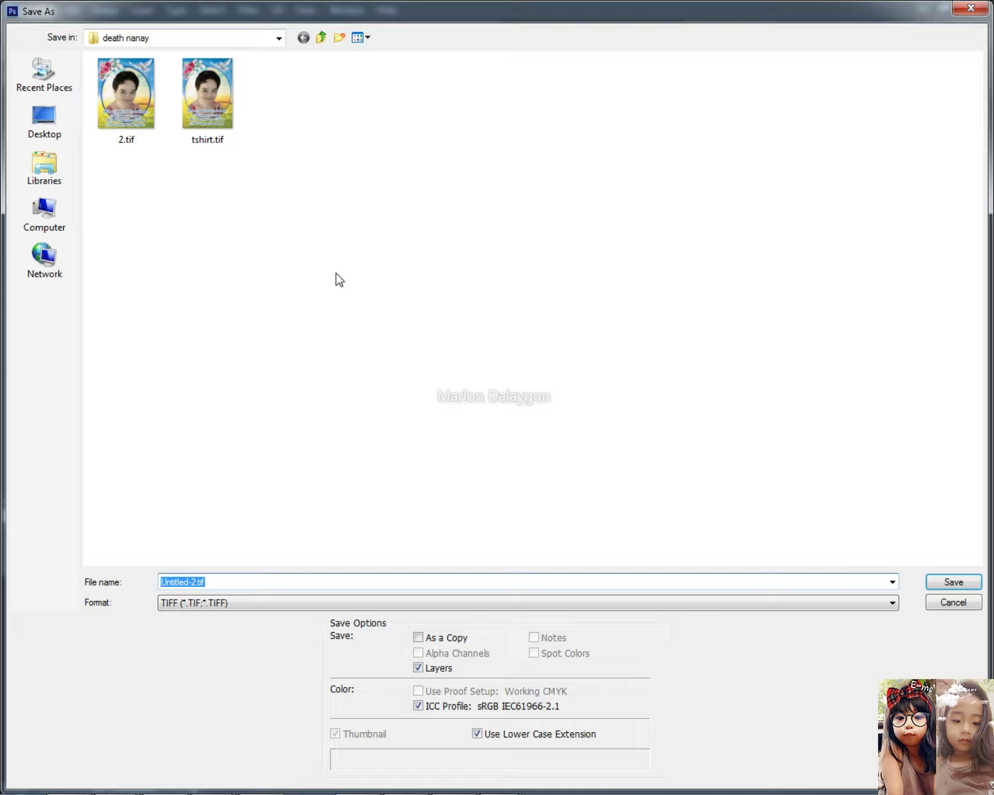
pyautogui.click(44, 76)
pyautogui.click(44, 123)
pyautogui.doubleClick(270, 93)
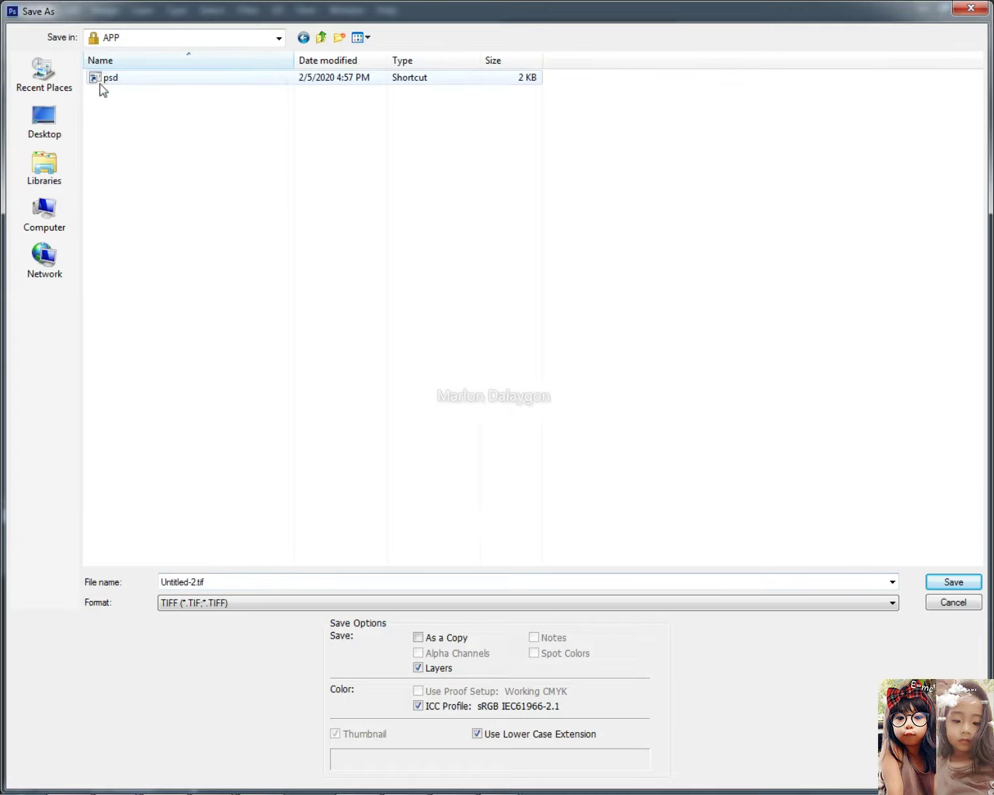
pyautogui.doubleClick(101, 84)
pyautogui.doubleClick(122, 122)
pyautogui.click(208, 194)
pyautogui.press('t')
pyautogui.press('t')
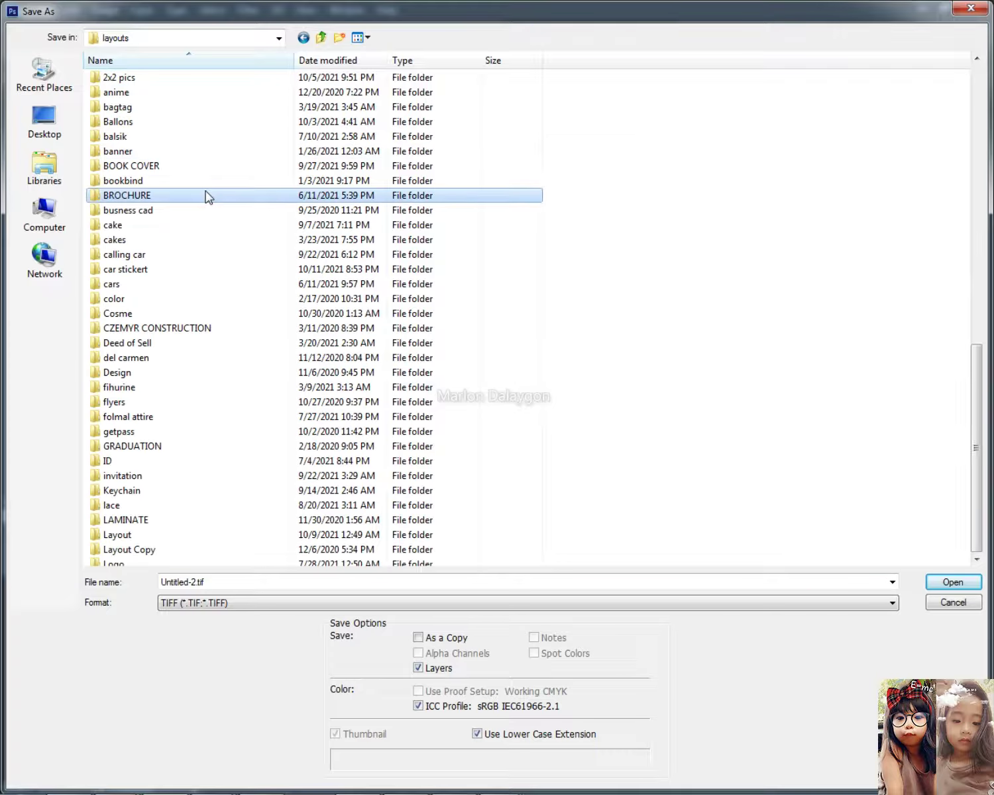
pyautogui.press('Return')
pyautogui.doubleClick(249, 133)
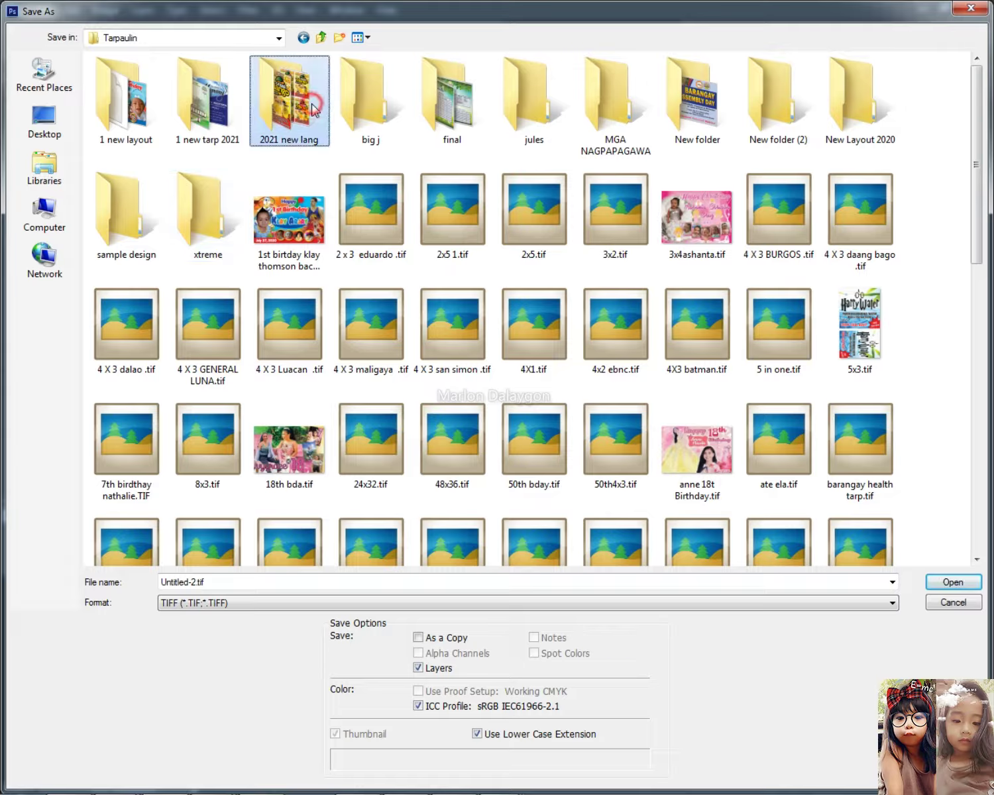
# - Save the banner as TIFF named MOTORCYCLE PART TARP
pyautogui.click(226, 600)
pyautogui.click(226, 601)
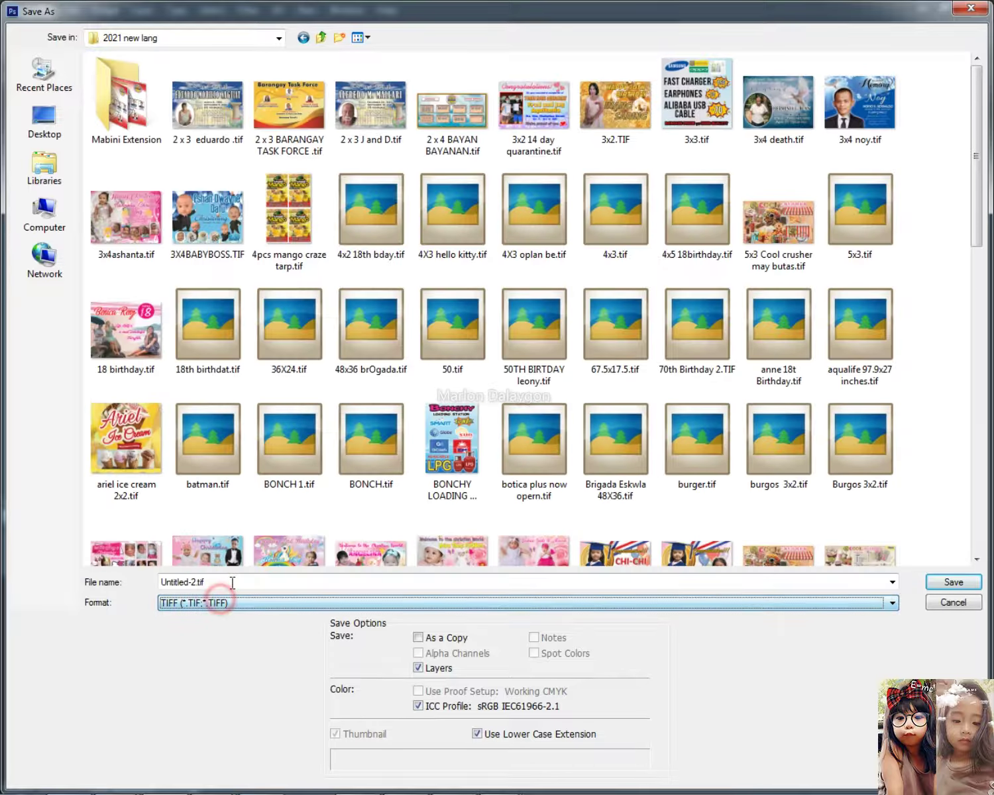
pyautogui.doubleClick(236, 580)
pyautogui.write('MOTRO')
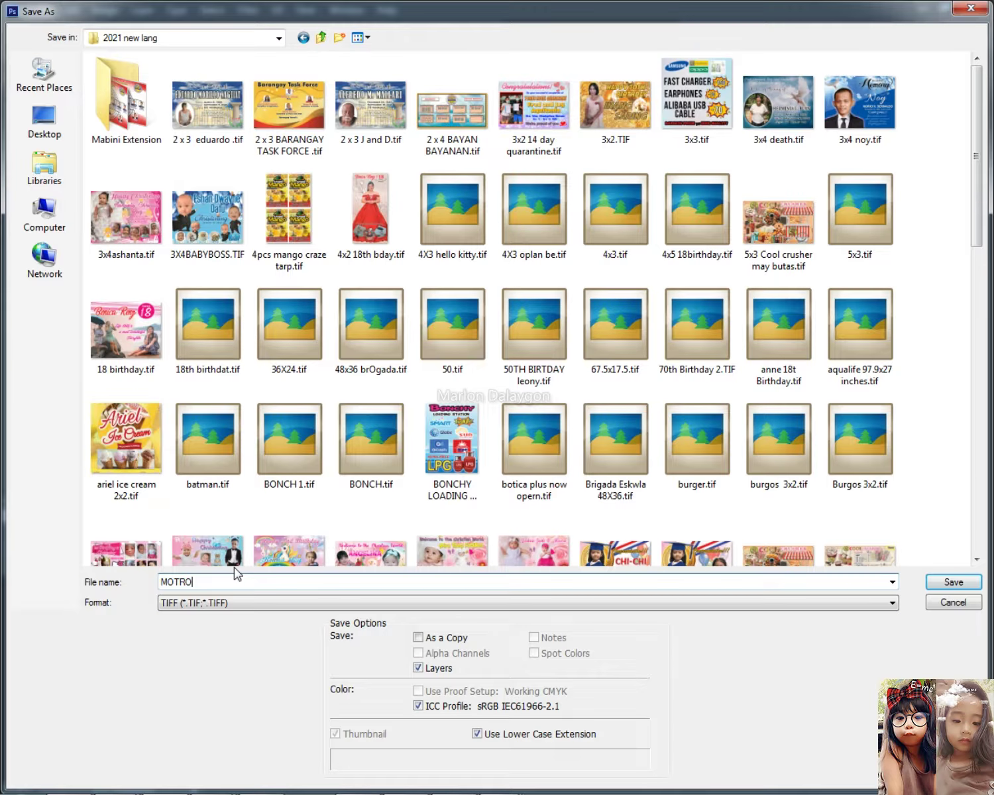
pyautogui.press('BackSpace')
pyautogui.press('BackSpace')
pyautogui.write('ORS')
pyautogui.press('BackSpace')
pyautogui.write('C')
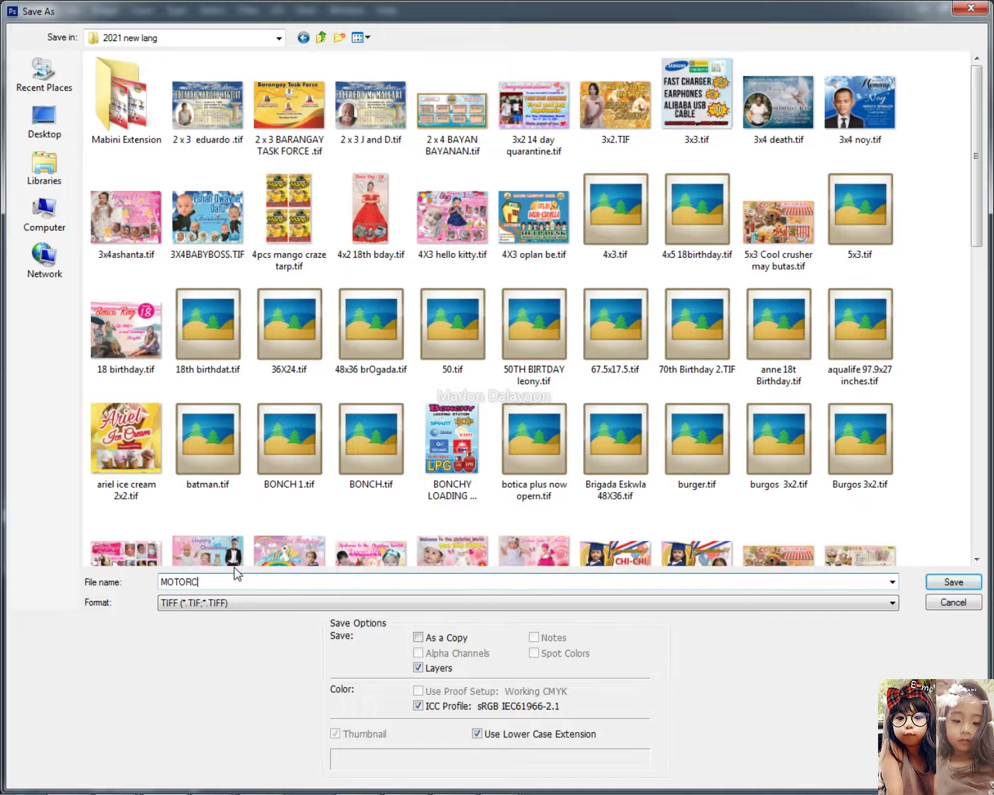
pyautogui.write('YCLE ')
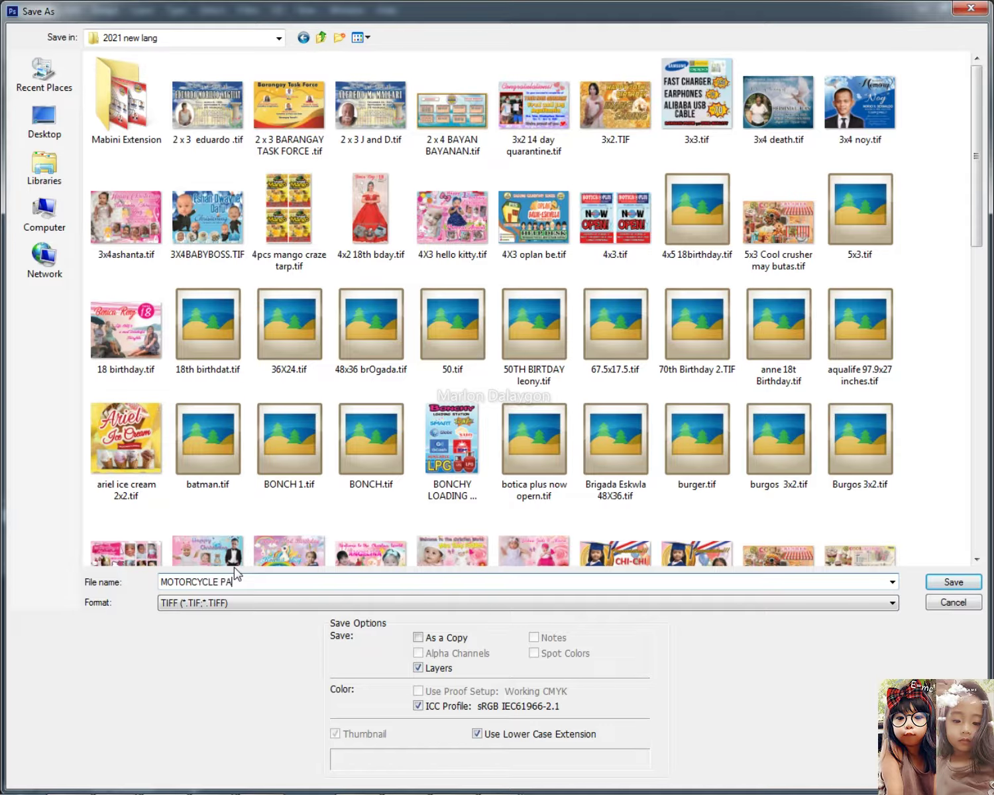
pyautogui.write('PART TARO')
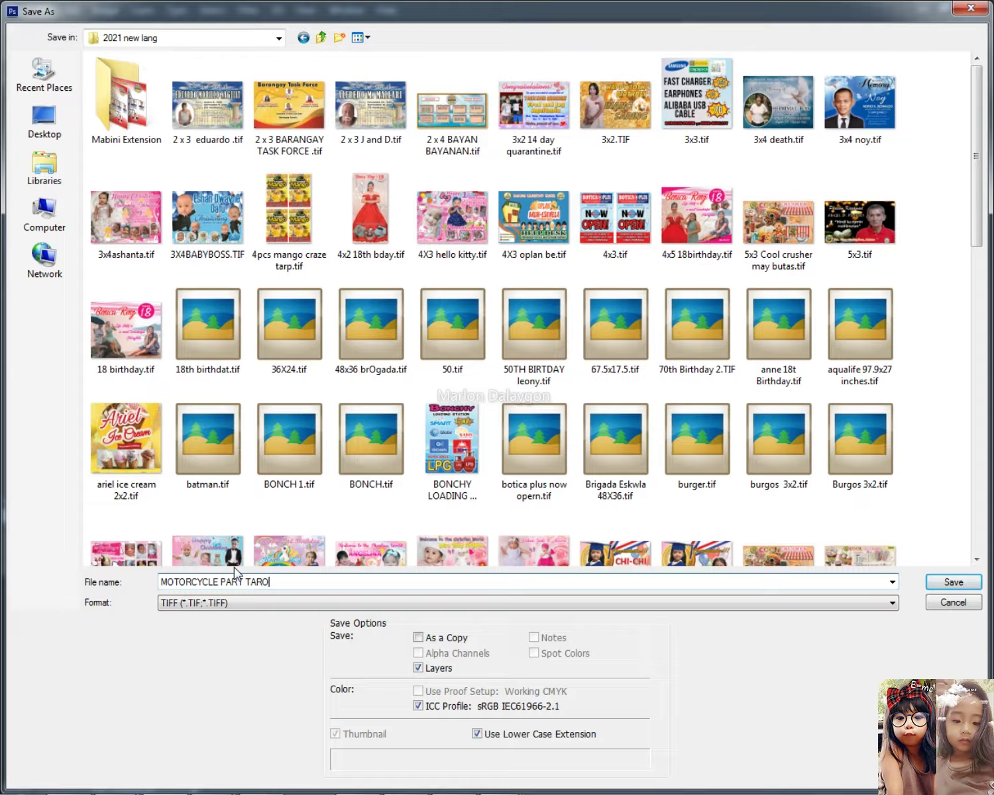
pyautogui.press('Return')
pyautogui.press('Return')
pyautogui.hotkey('alt', 'Tab')
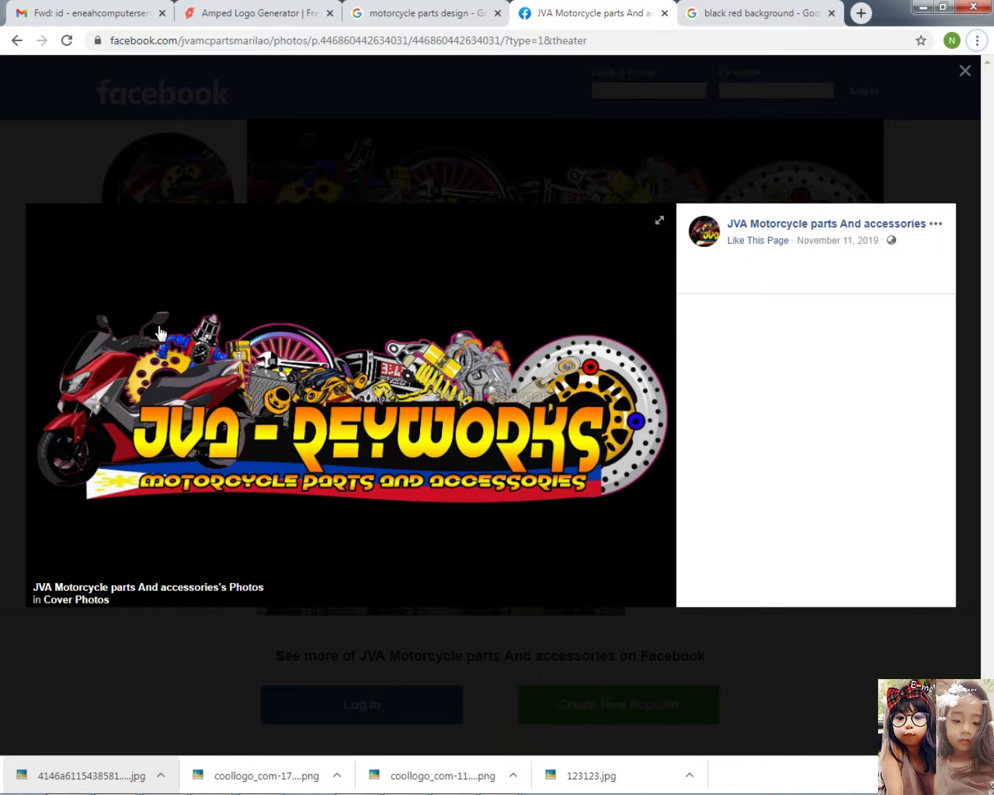
# - Try moving the parts collage, undo it, and select the parts collage layer
pyautogui.hotkey('alt', 'Tab')
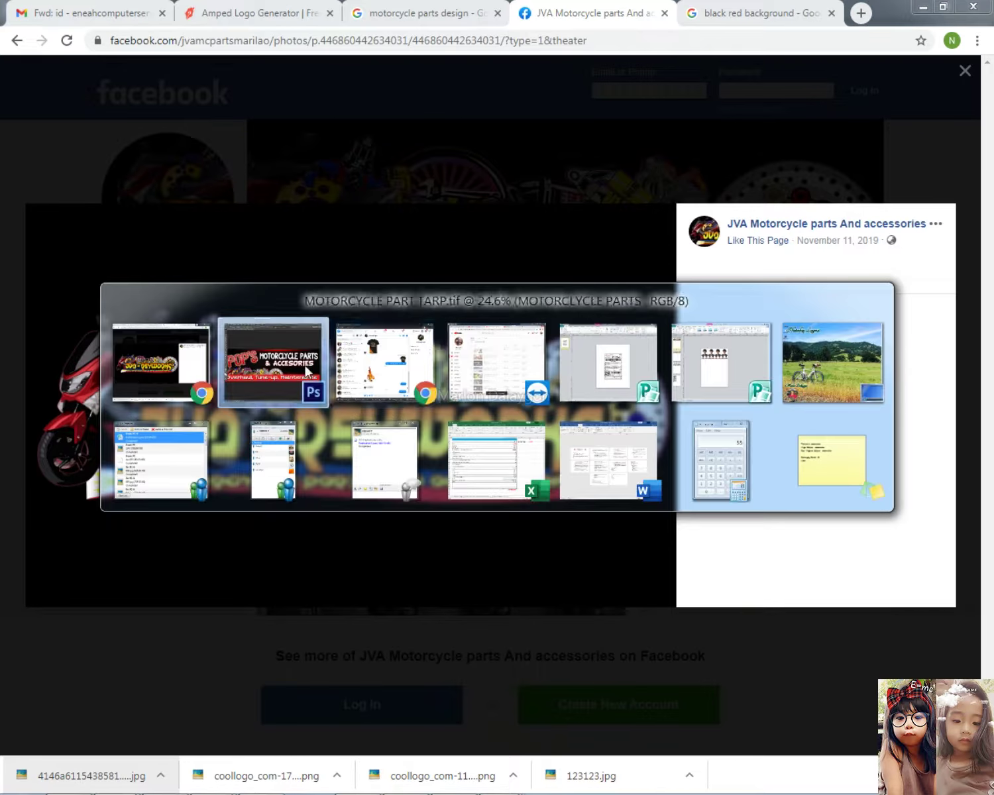
pyautogui.scroll(-5, 522, 484)
pyautogui.scroll(3, 520, 481)
pyautogui.moveTo(494, 481); pyautogui.dragTo(511, 418)
pyautogui.hotkey('ctrl', 'z')
pyautogui.scroll(-3, 562, 479)
pyautogui.scroll(1, 562, 480)
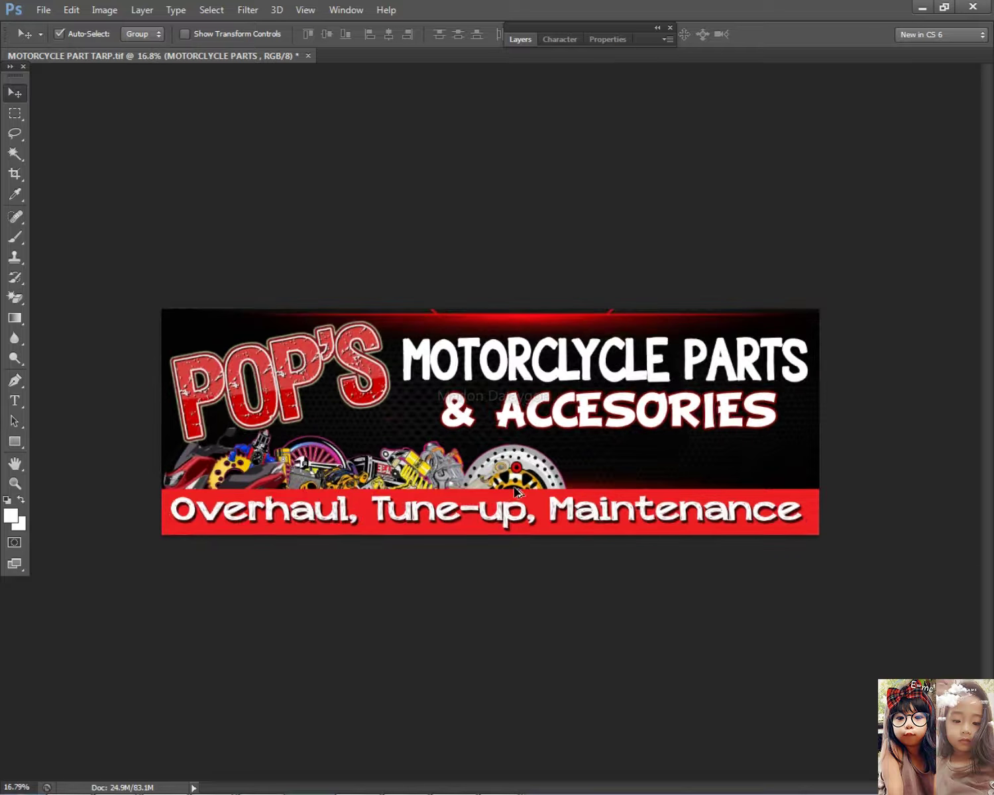
pyautogui.rightClick(377, 476)
pyautogui.click(451, 488)
pyautogui.hotkey('alt', 'Tab')
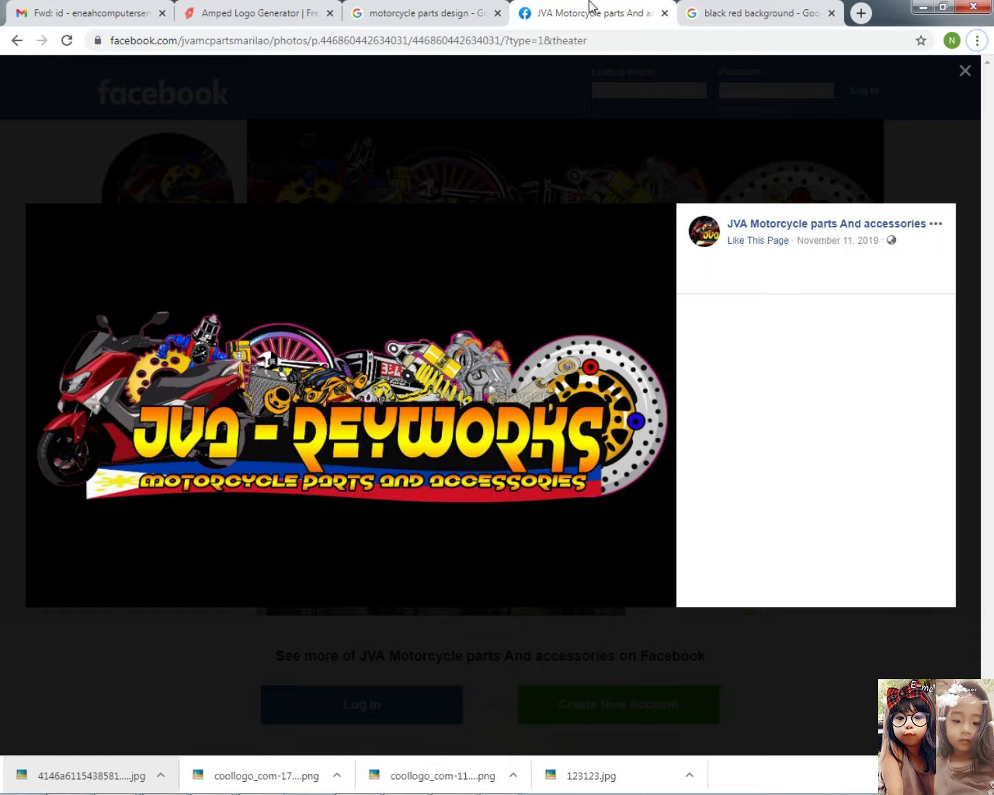
pyautogui.click(664, 14)
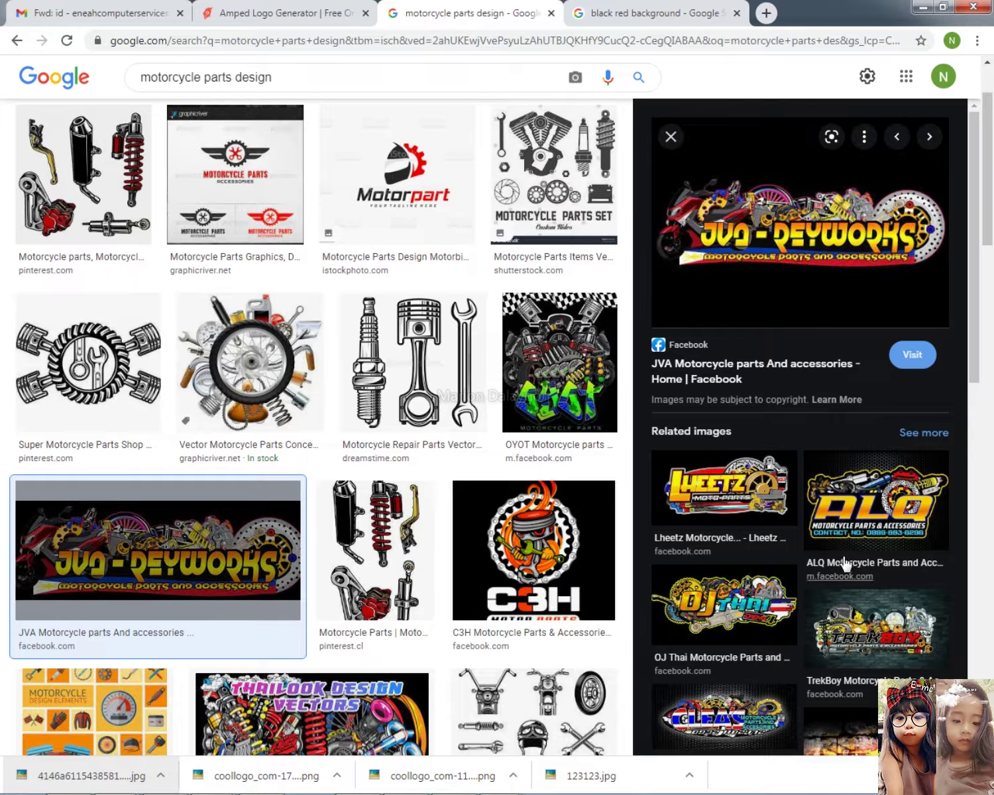
pyautogui.click(715, 620)
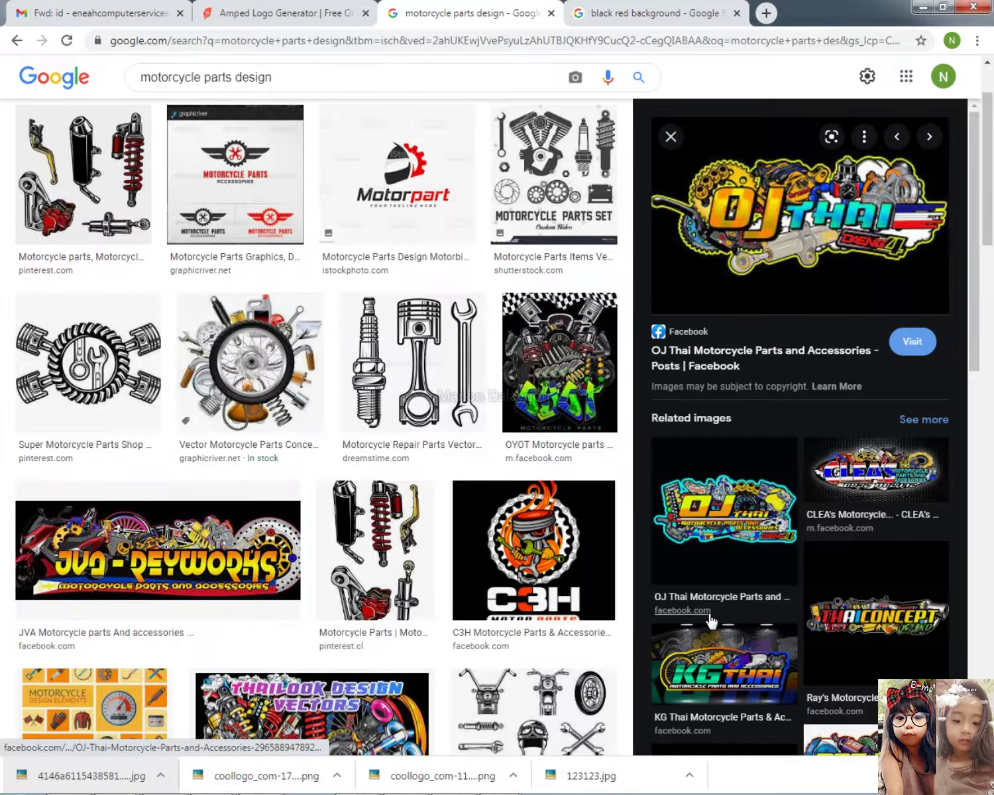
pyautogui.scroll(-5, 719, 550)
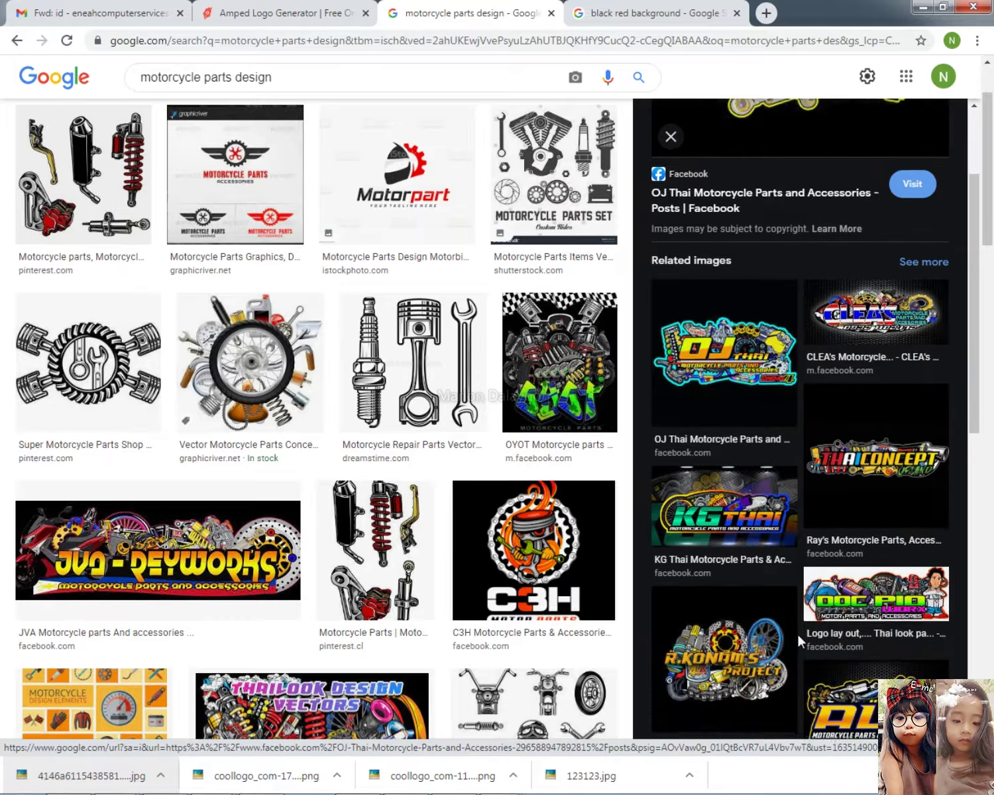
pyautogui.click(727, 473)
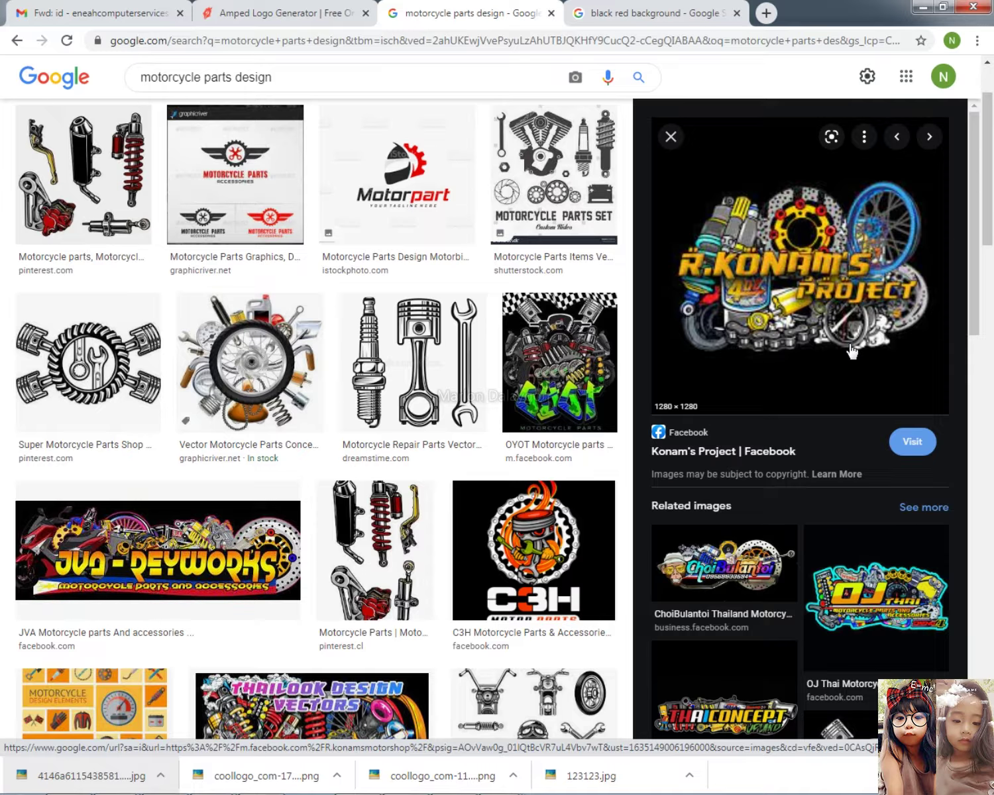
pyautogui.click(833, 290)
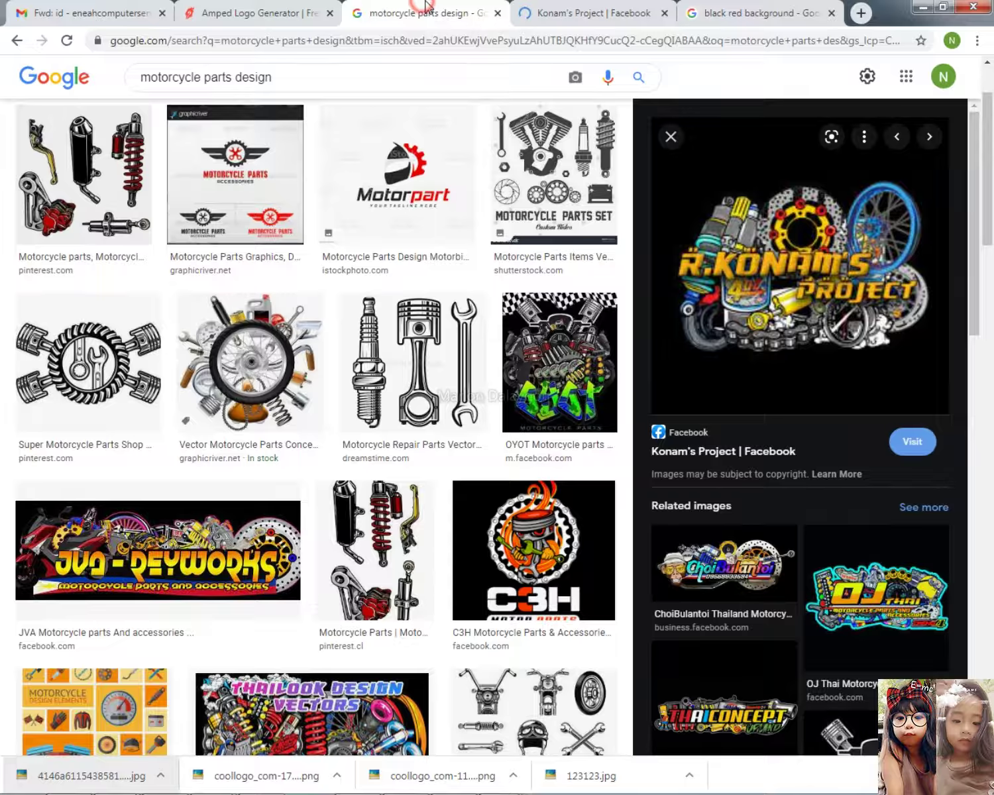
pyautogui.click(593, 12)
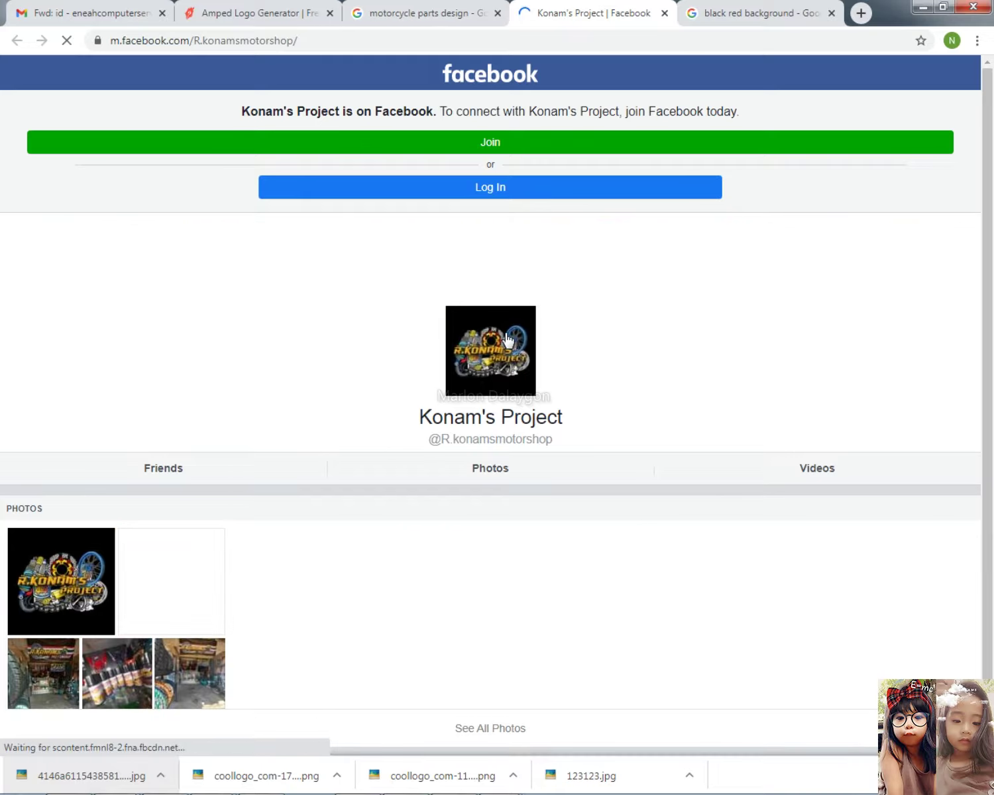
pyautogui.click(44, 581)
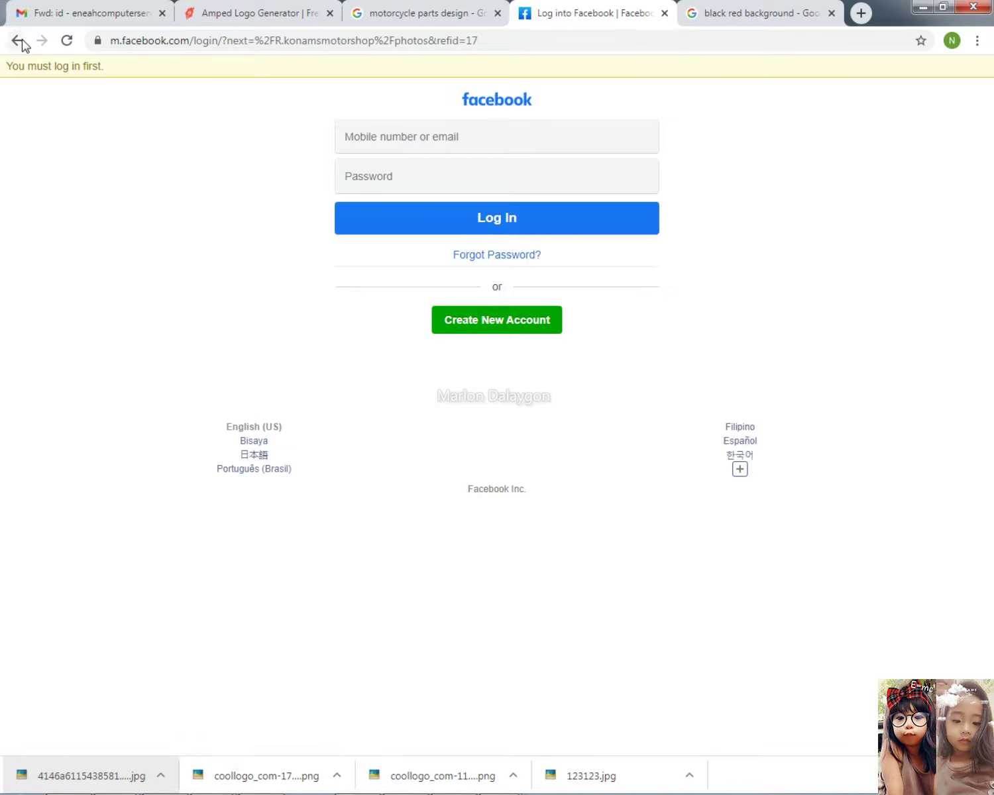
pyautogui.click(22, 41)
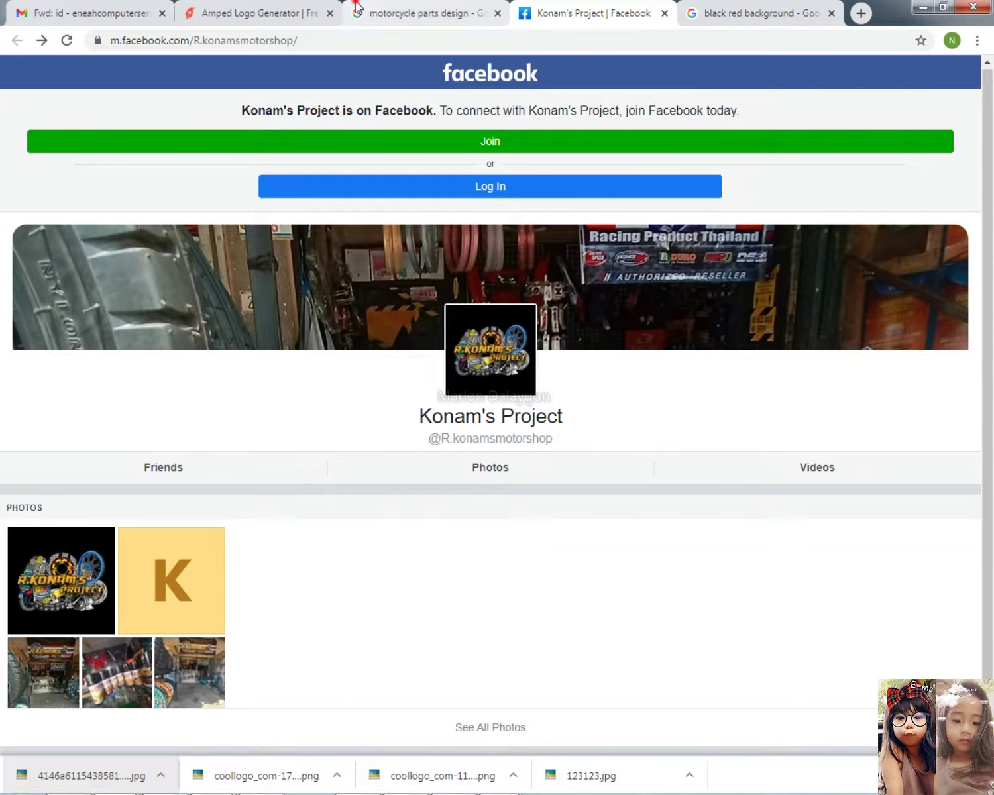
pyautogui.hotkey('ctrl', 'shift', 'Tab')
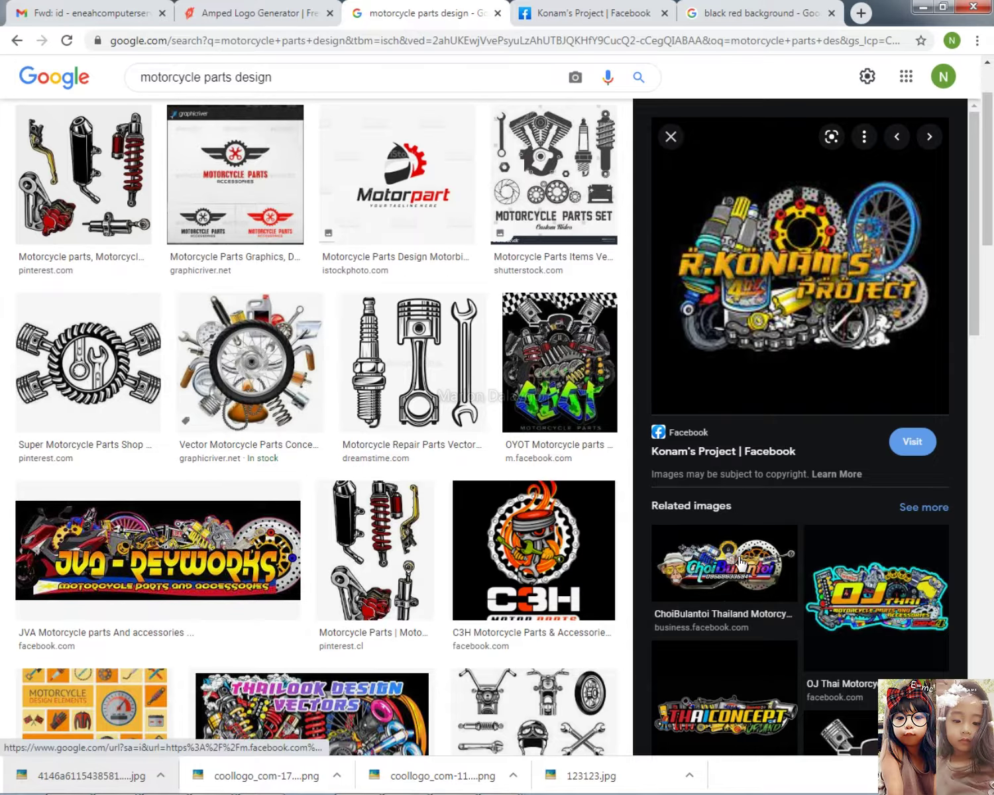
# - Save the Thai Motor Wallpaper engine-parts image to the Desktop
pyautogui.scroll(-6, 755, 552)
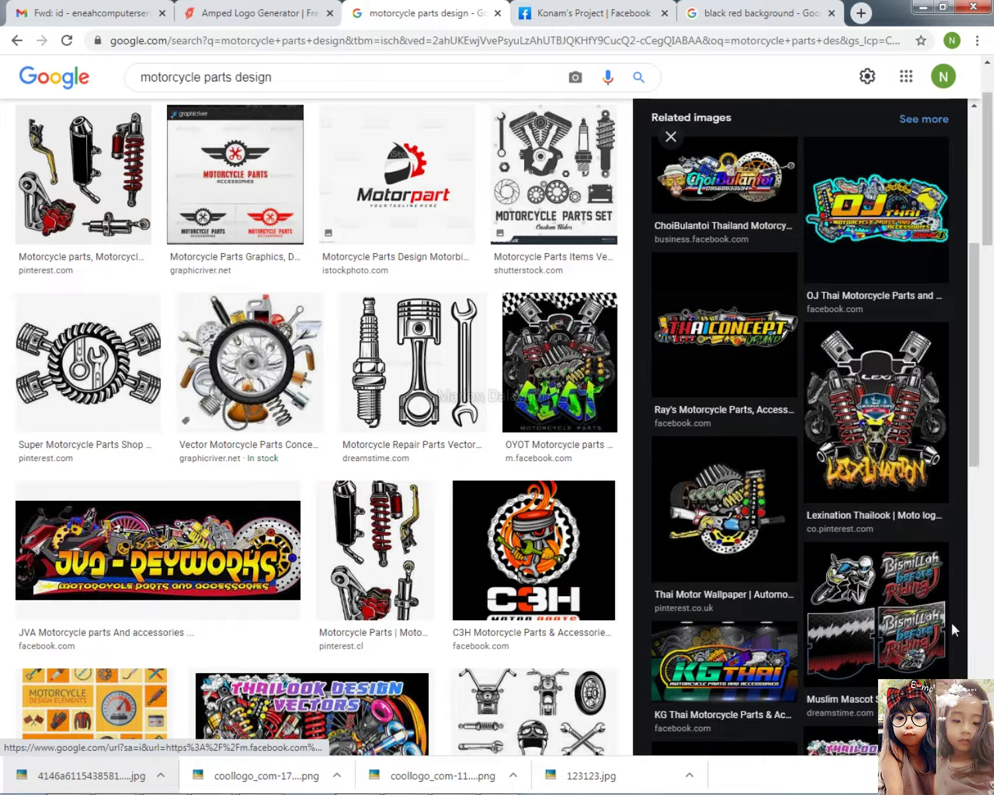
pyautogui.click(754, 544)
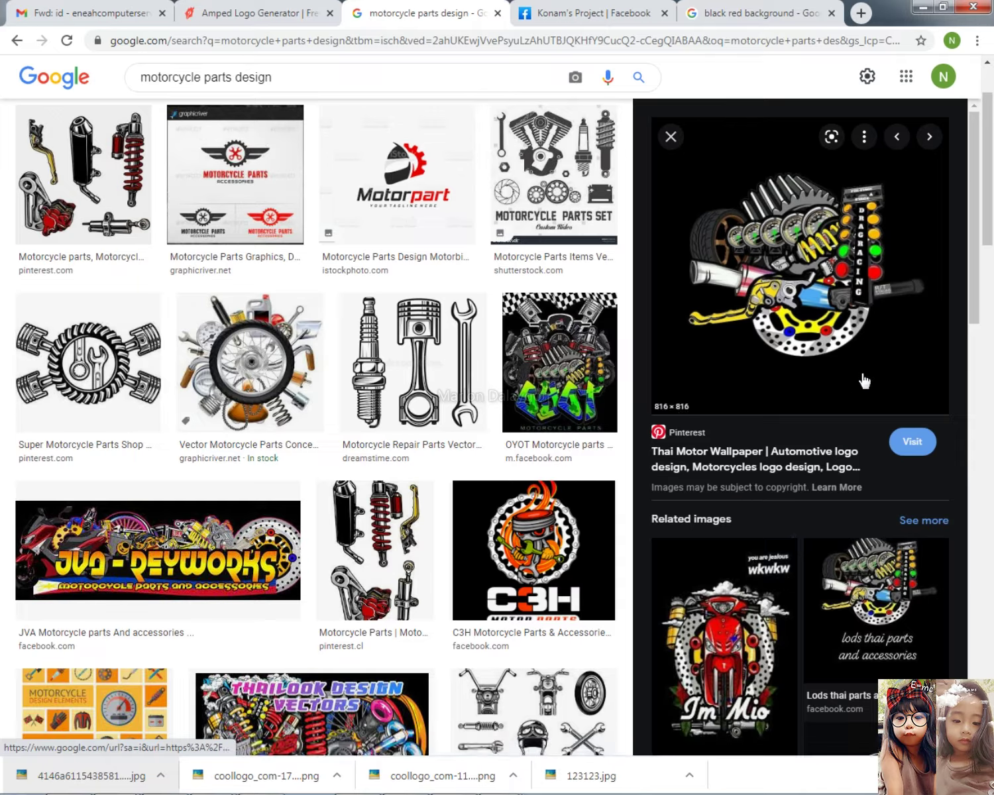
pyautogui.rightClick(811, 272)
pyautogui.click(835, 413)
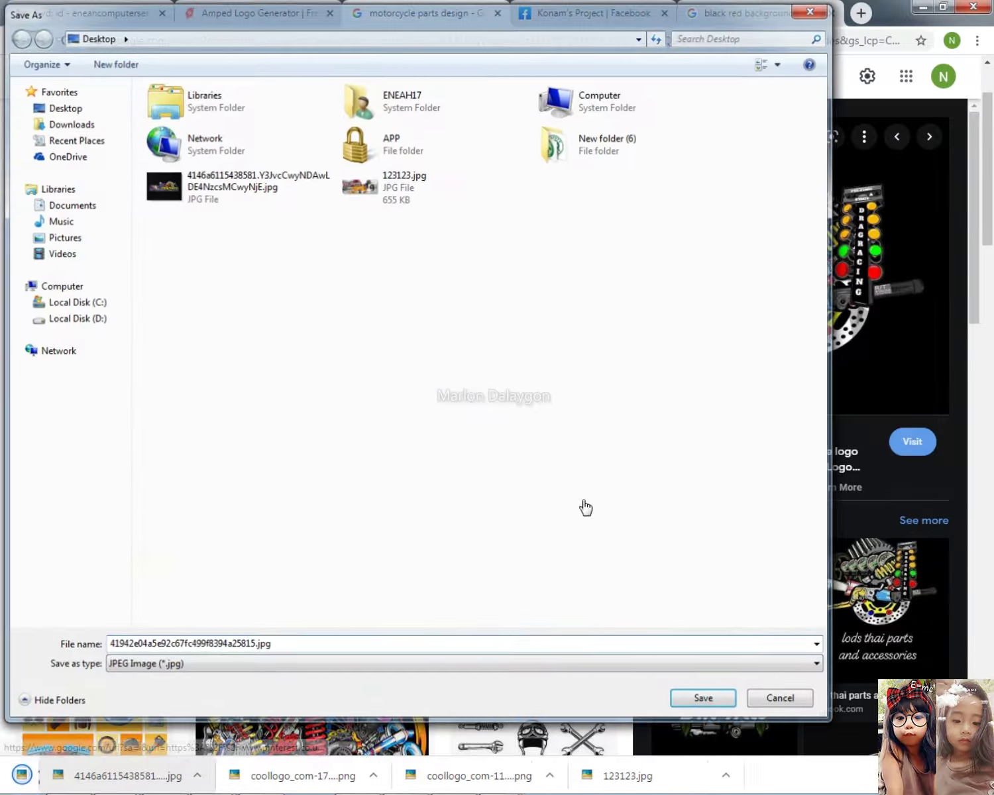
pyautogui.press('Return')
pyautogui.click(56, 777)
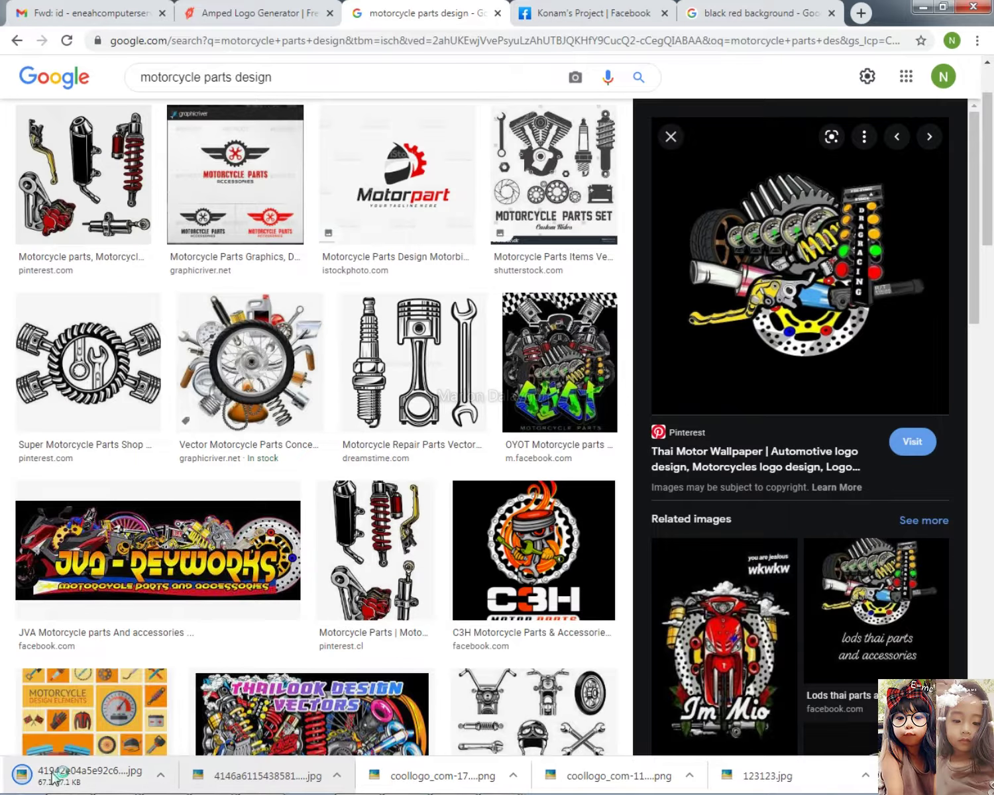
# - Place the downloaded engine image on the banner, enlarged at the lower right
pyautogui.moveTo(72, 780); pyautogui.dragTo(597, 456)
pyautogui.moveTo(545, 385); pyautogui.dragTo(913, 398)
pyautogui.moveTo(862, 453); pyautogui.dragTo(835, 479)
pyautogui.press('Return')
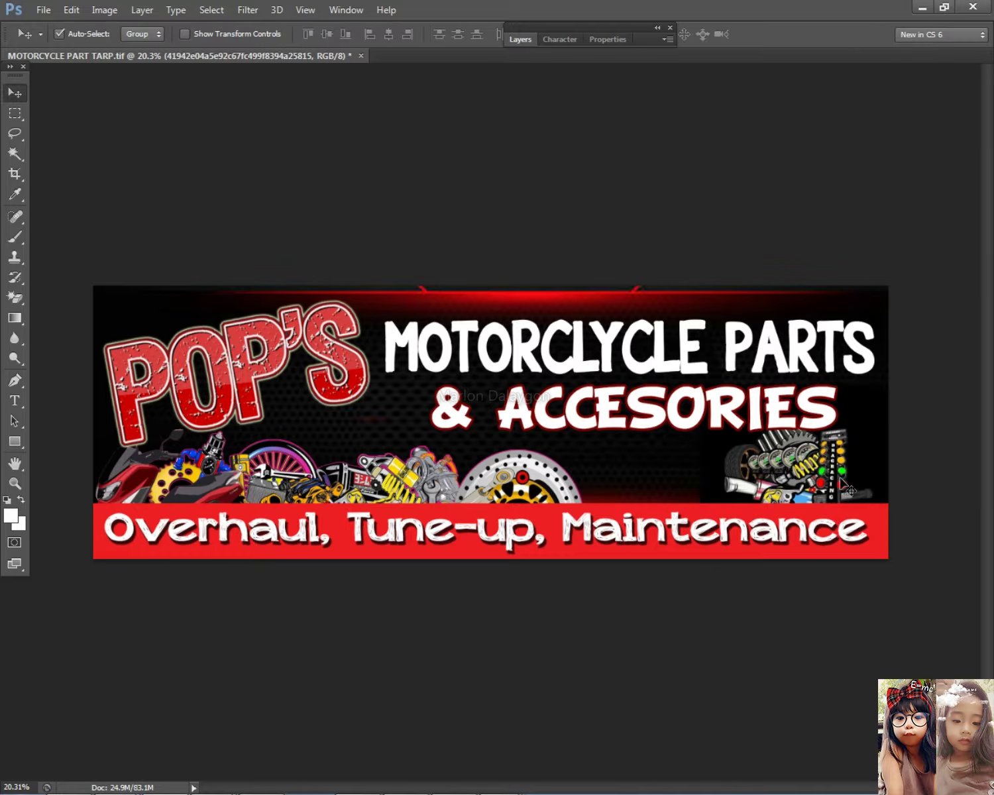
pyautogui.scroll(5, 836, 484)
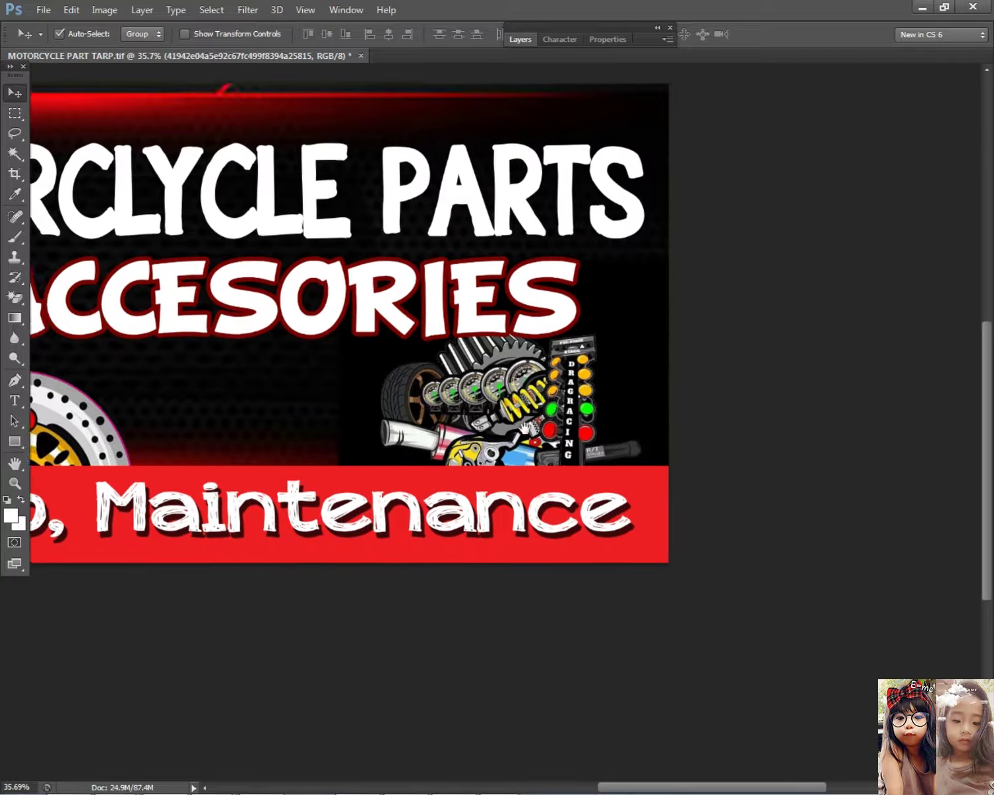
pyautogui.moveTo(524, 427); pyautogui.dragTo(580, 409)
# - Rasterize the engine image, erase its black background with the Magic Eraser, and adjust its width
pyautogui.press('e')
pyautogui.click(428, 451)
pyautogui.click(492, 314)
pyautogui.click(405, 446)
pyautogui.scroll(-3, 604, 376)
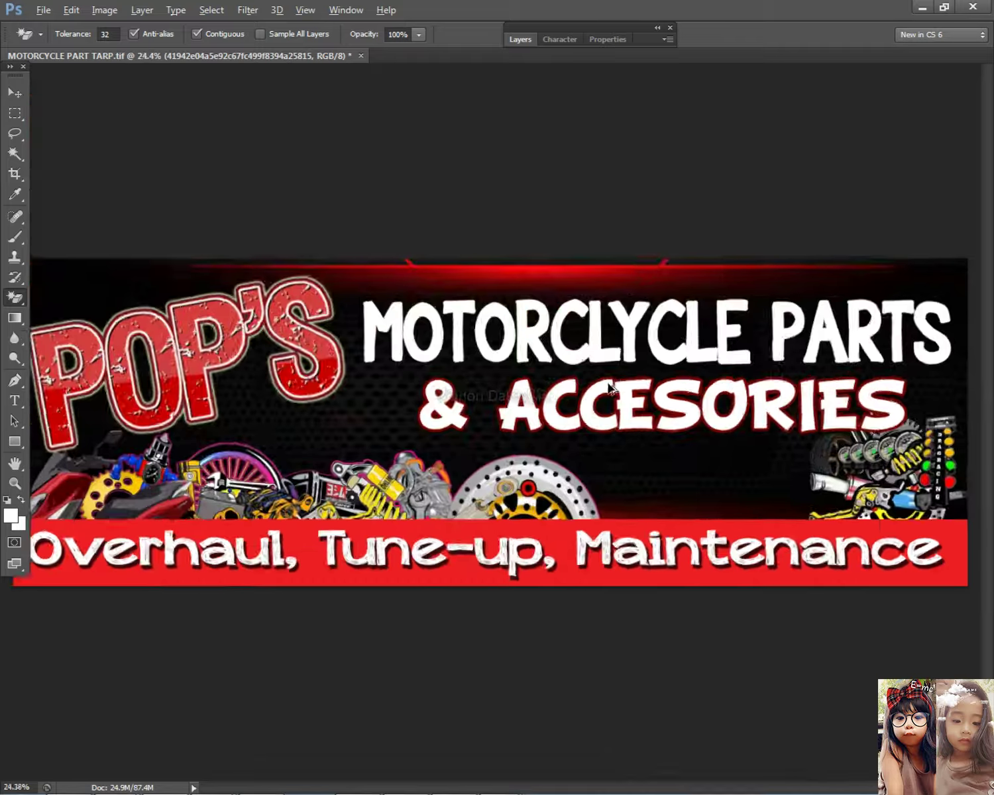
pyautogui.hotkey('ctrl', 't')
pyautogui.moveTo(730, 470)
pyautogui.mouseDown()
pyautogui.moveTo(598, 469)
pyautogui.moveTo(670, 473)
pyautogui.moveTo(705, 490)
pyautogui.mouseUp()
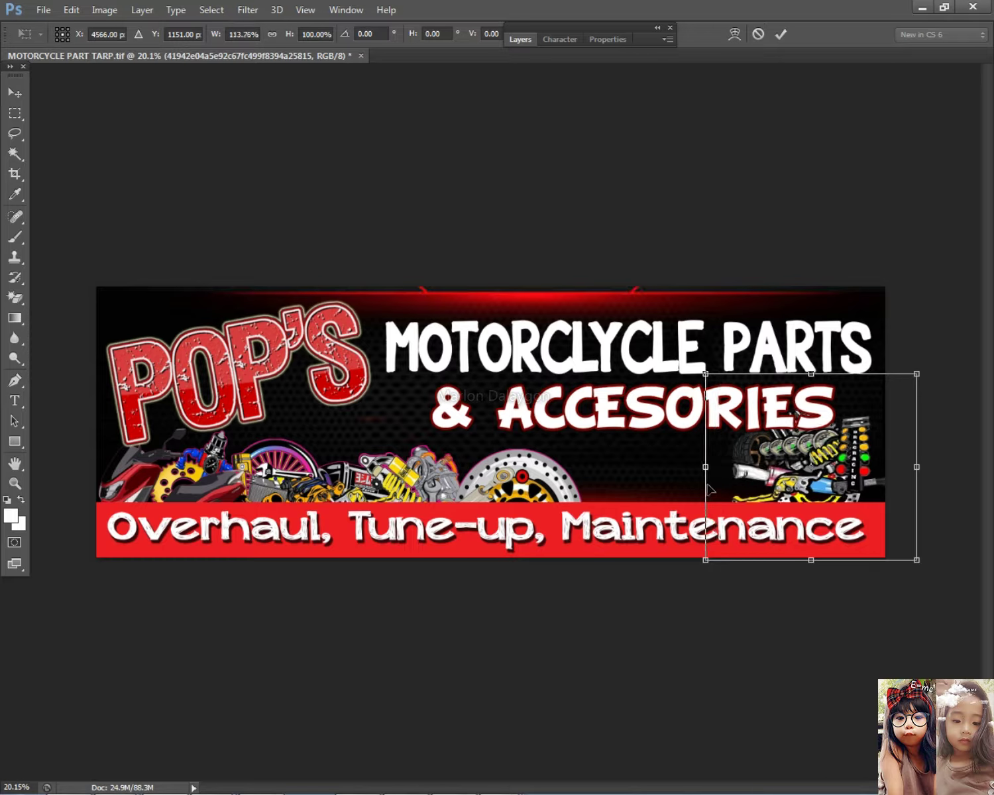
pyautogui.press('Return')
# - Lower the & ACCESORIES text slightly
pyautogui.press('e')
pyautogui.click(18, 95)
pyautogui.hotkey('ctrl', '+')
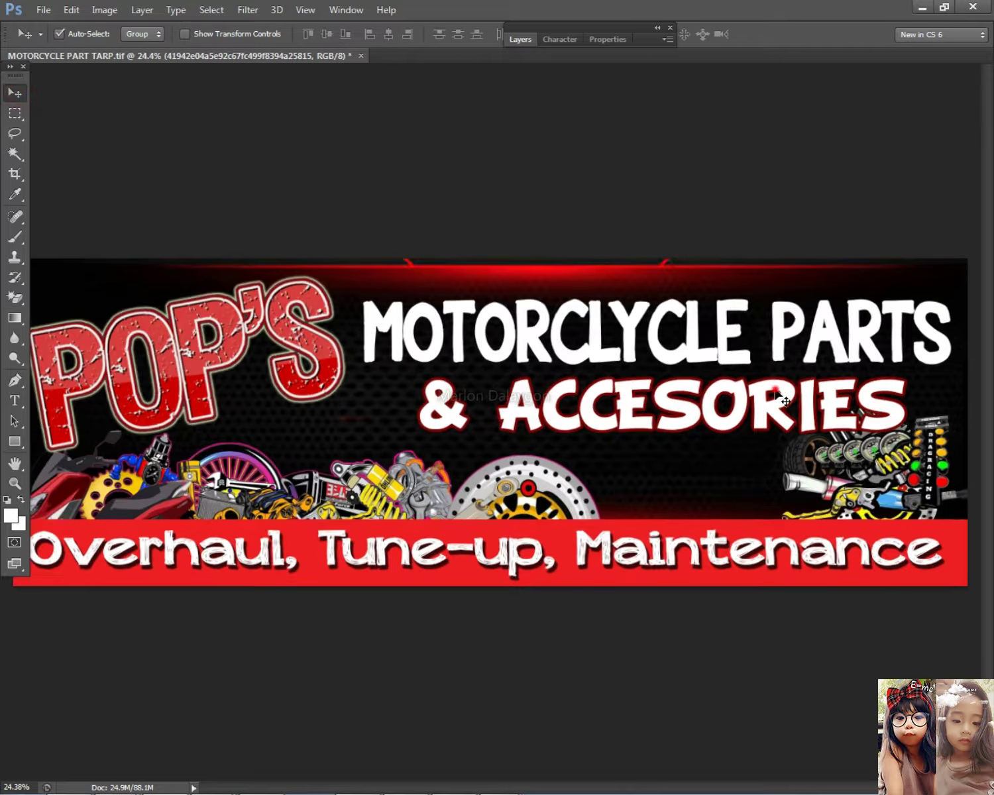
pyautogui.moveTo(780, 396); pyautogui.dragTo(781, 402)
pyautogui.hotkey('ctrl', '-')
pyautogui.hotkey('alt', 'Tab')
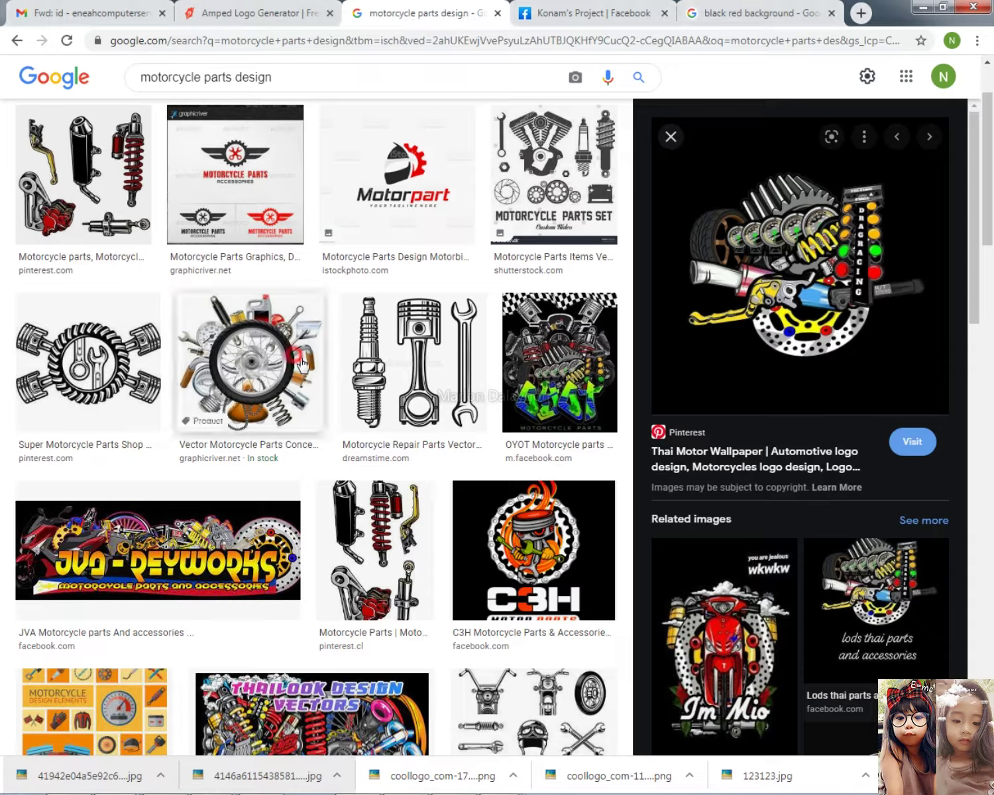
# - Browse more motorcycle parts image results, previewing the exhaust-and-shock drawing and BAM MOTO images
pyautogui.scroll(-5, 830, 561)
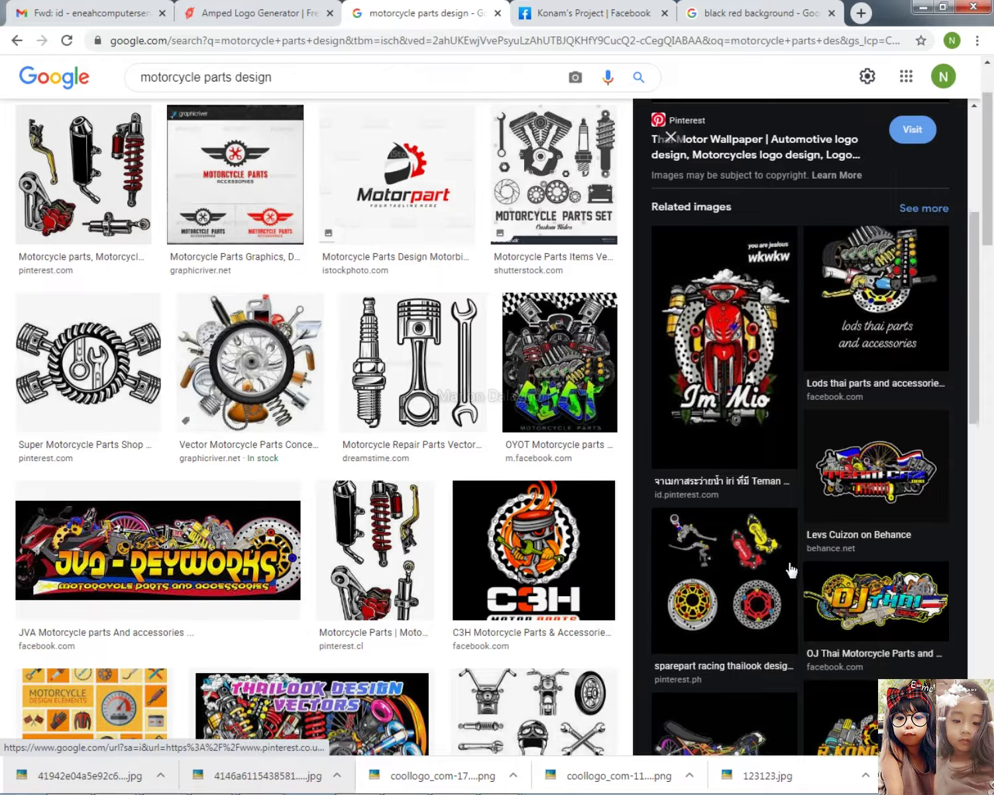
pyautogui.scroll(-3, 792, 564)
pyautogui.scroll(-8, 762, 560)
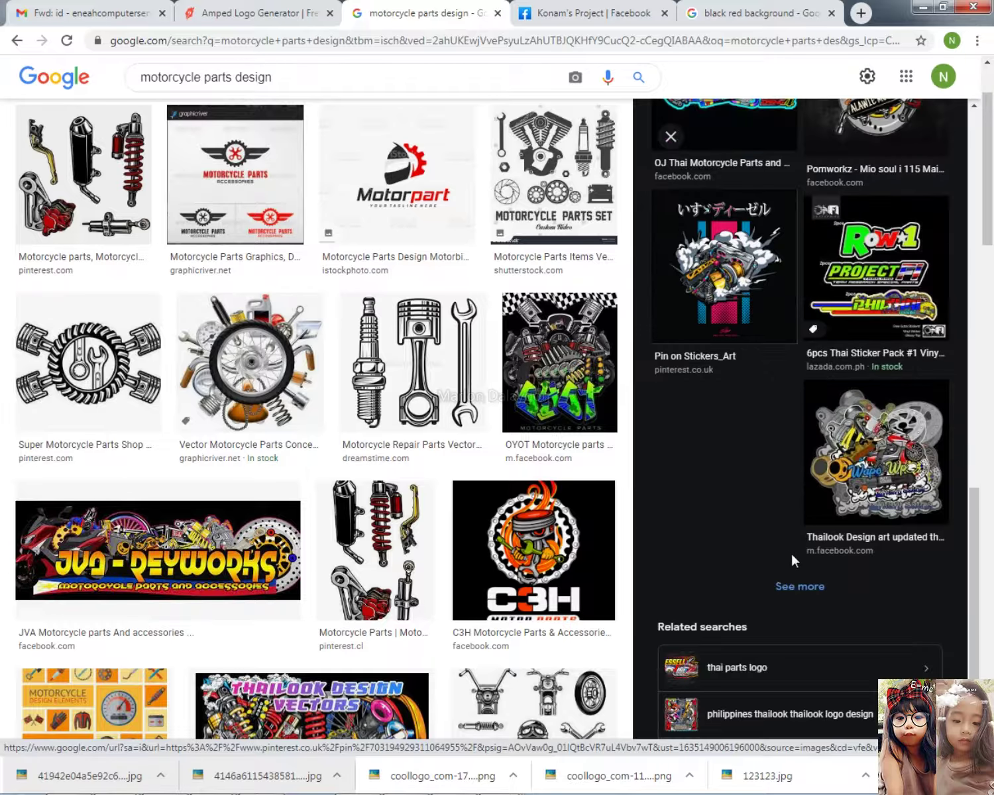
pyautogui.click(800, 587)
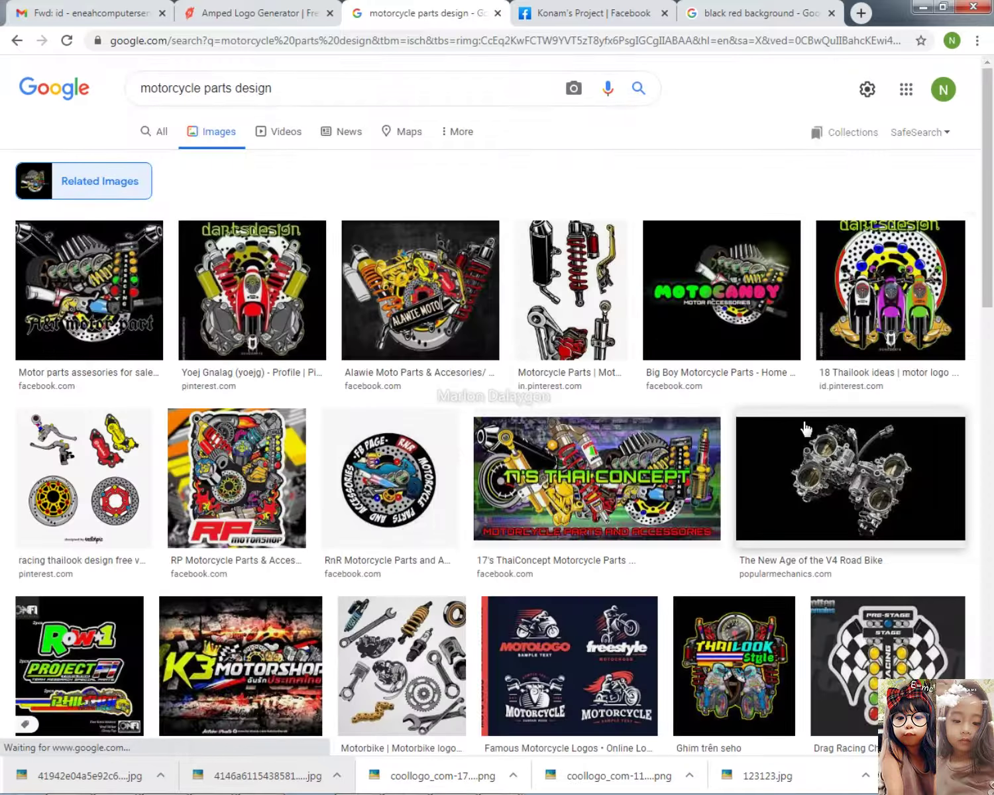
pyautogui.click(562, 295)
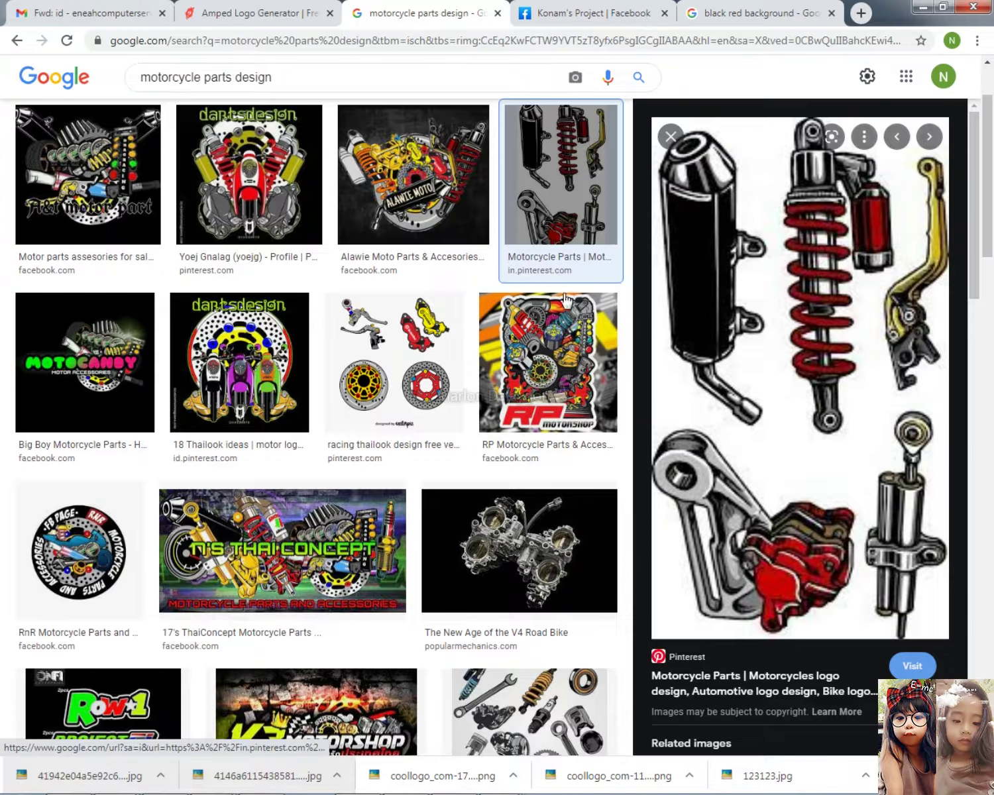
pyautogui.scroll(-6, 296, 427)
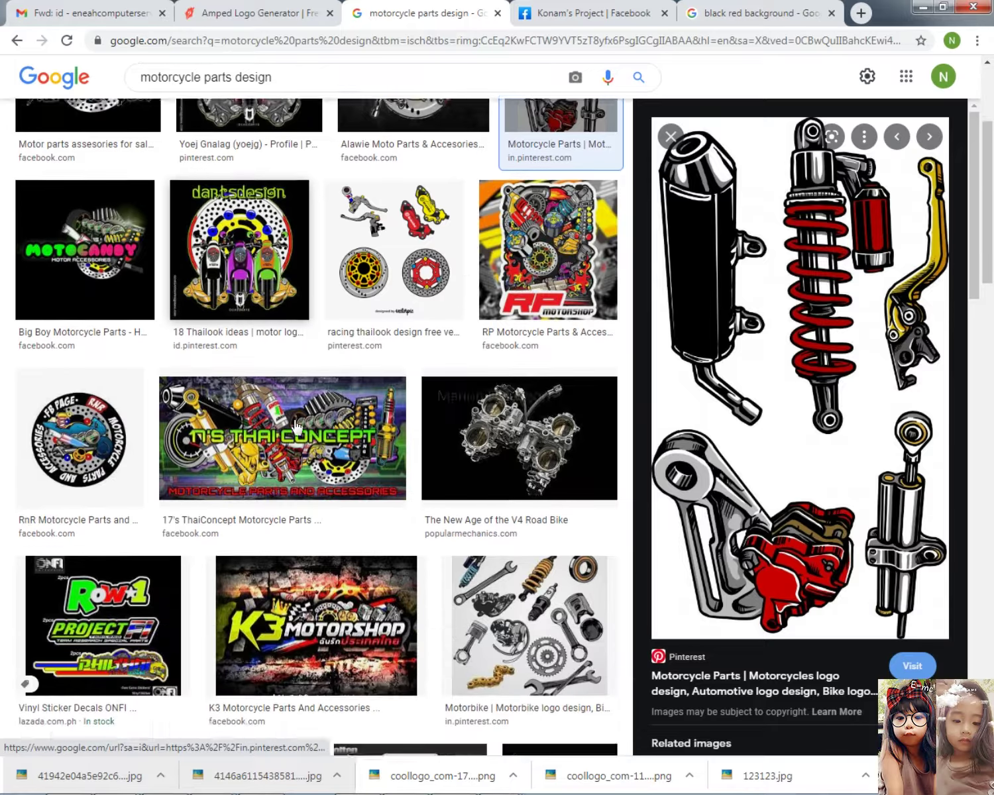
pyautogui.scroll(-5, 296, 427)
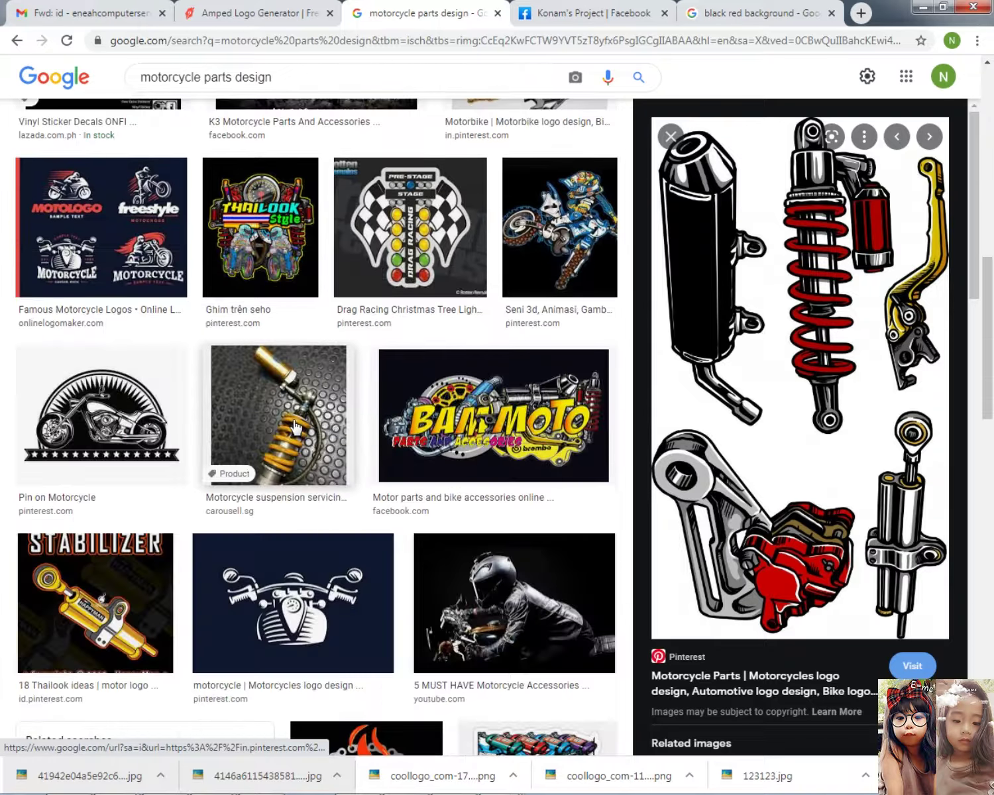
pyautogui.click(504, 431)
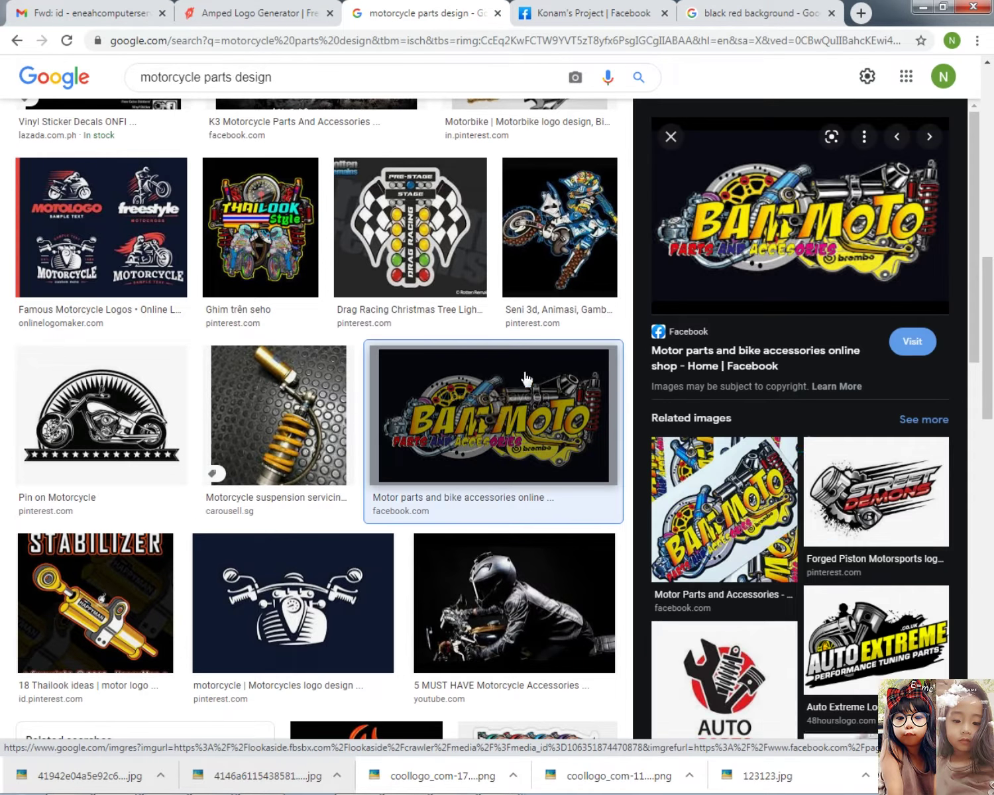
pyautogui.scroll(-6, 801, 640)
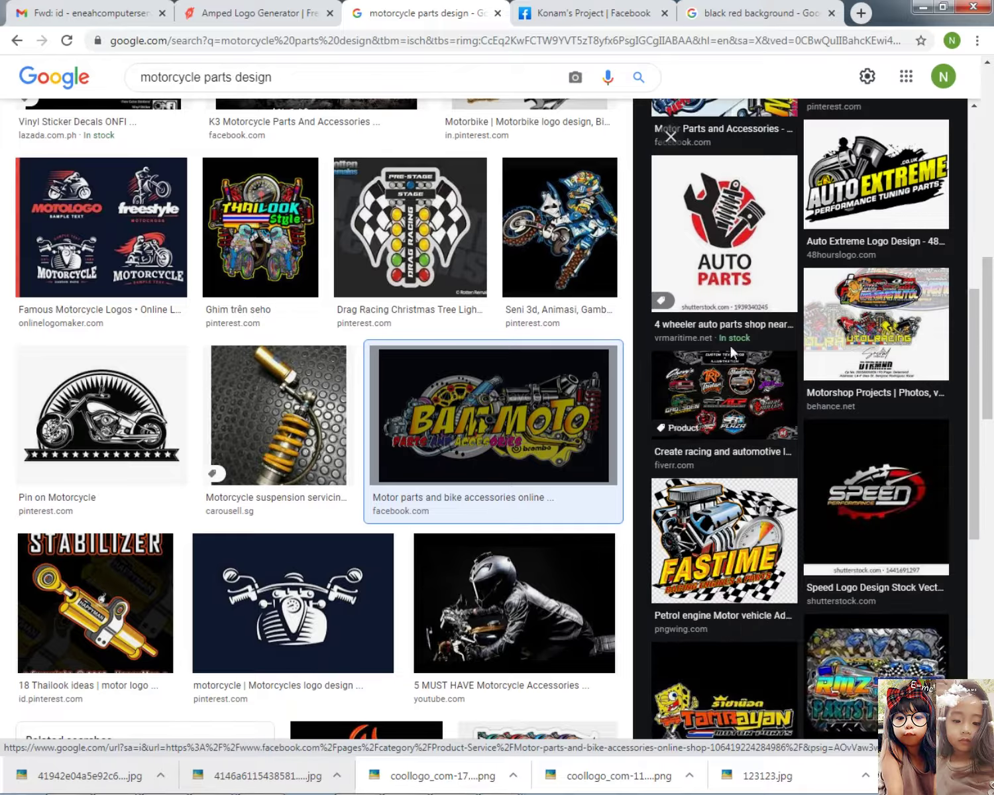
# - Save the red AUTO PARTS logo image to the Desktop
pyautogui.click(725, 305)
pyautogui.rightClick(797, 225)
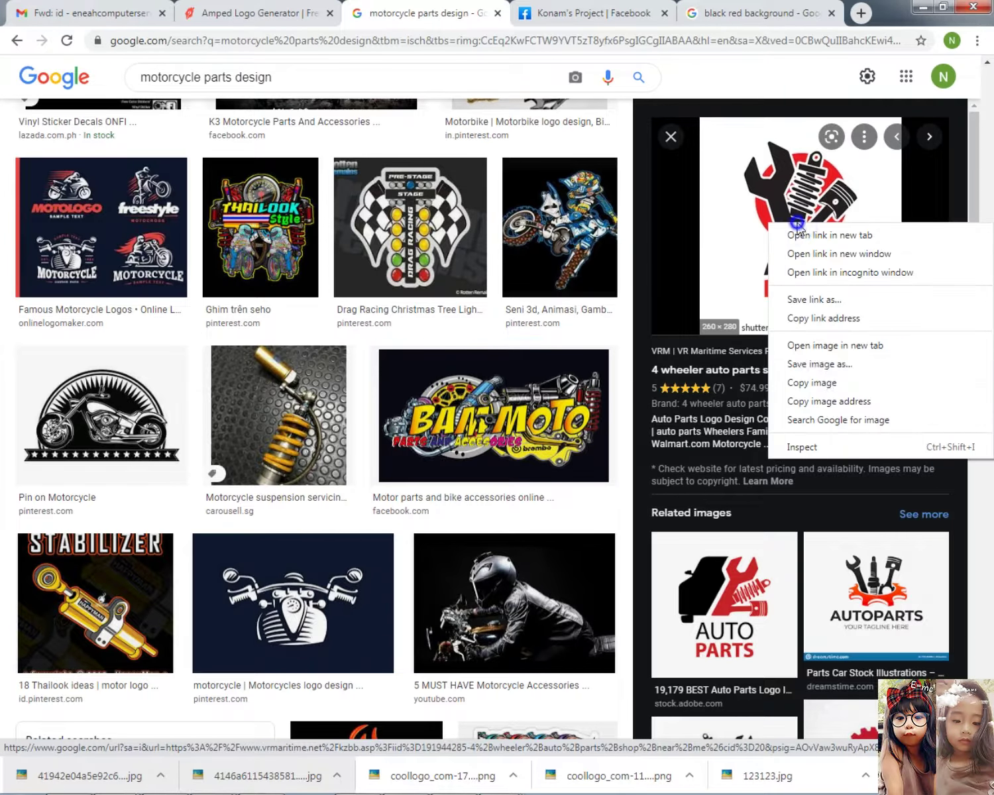
pyautogui.click(779, 383)
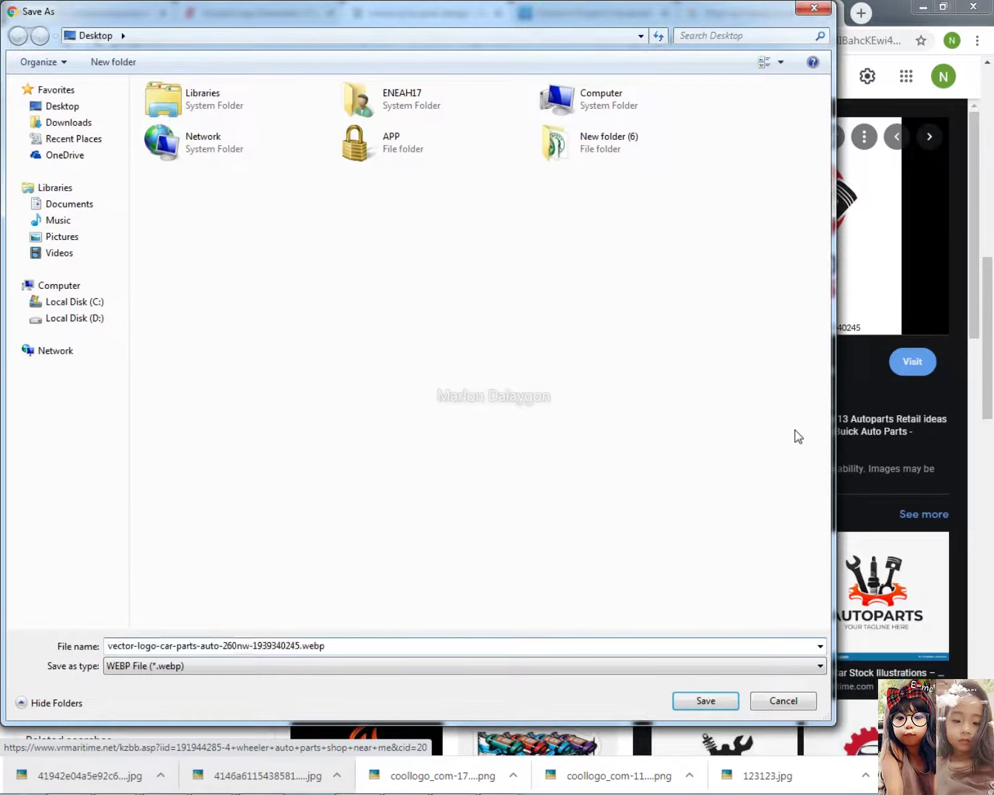
pyautogui.press('Return')
# - Save the Auto and Tool Supply wrench logo image to the Desktop
pyautogui.scroll(-3, 795, 658)
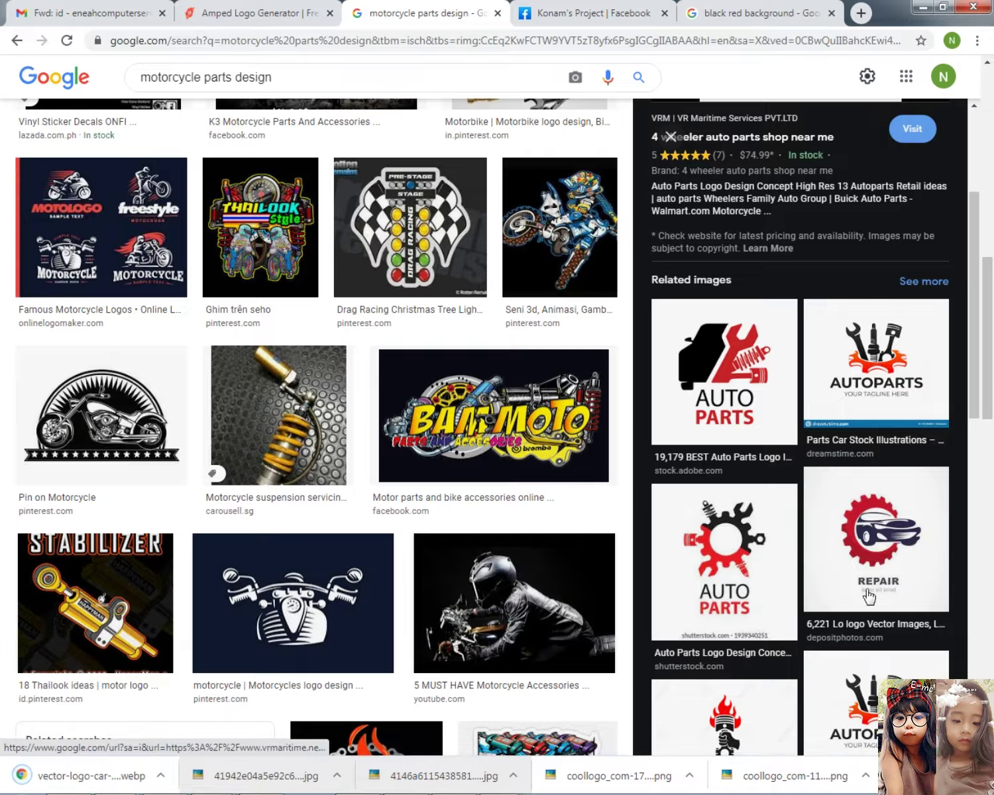
pyautogui.scroll(-3, 817, 596)
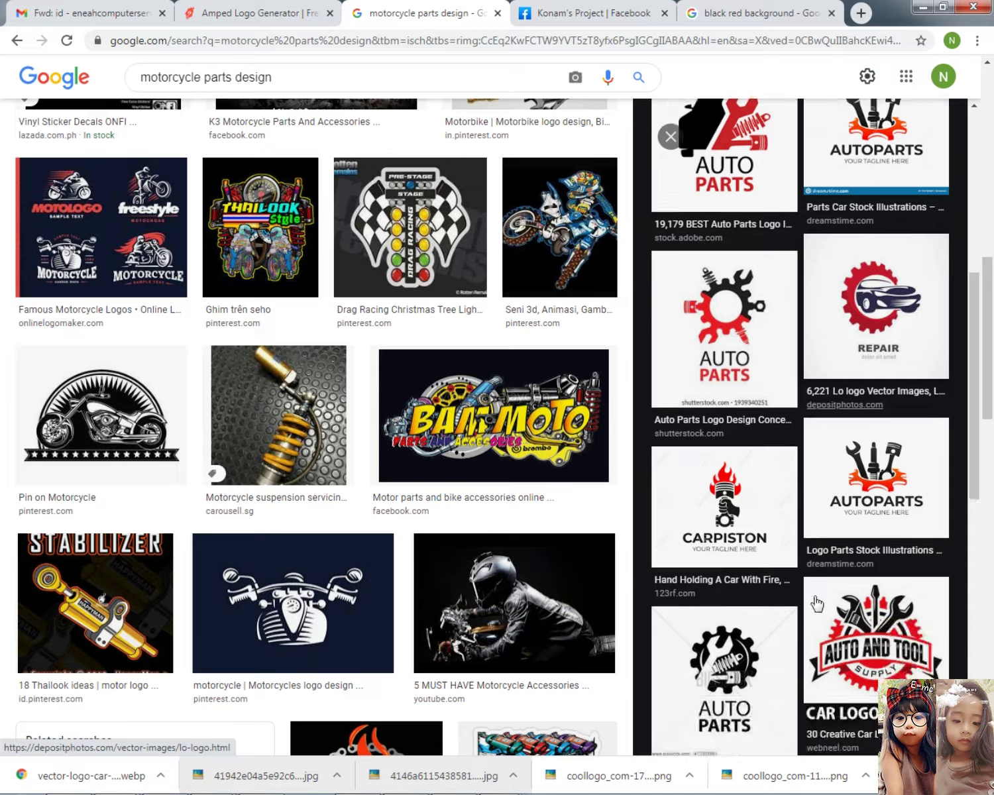
pyautogui.scroll(-4, 817, 599)
pyautogui.click(857, 496)
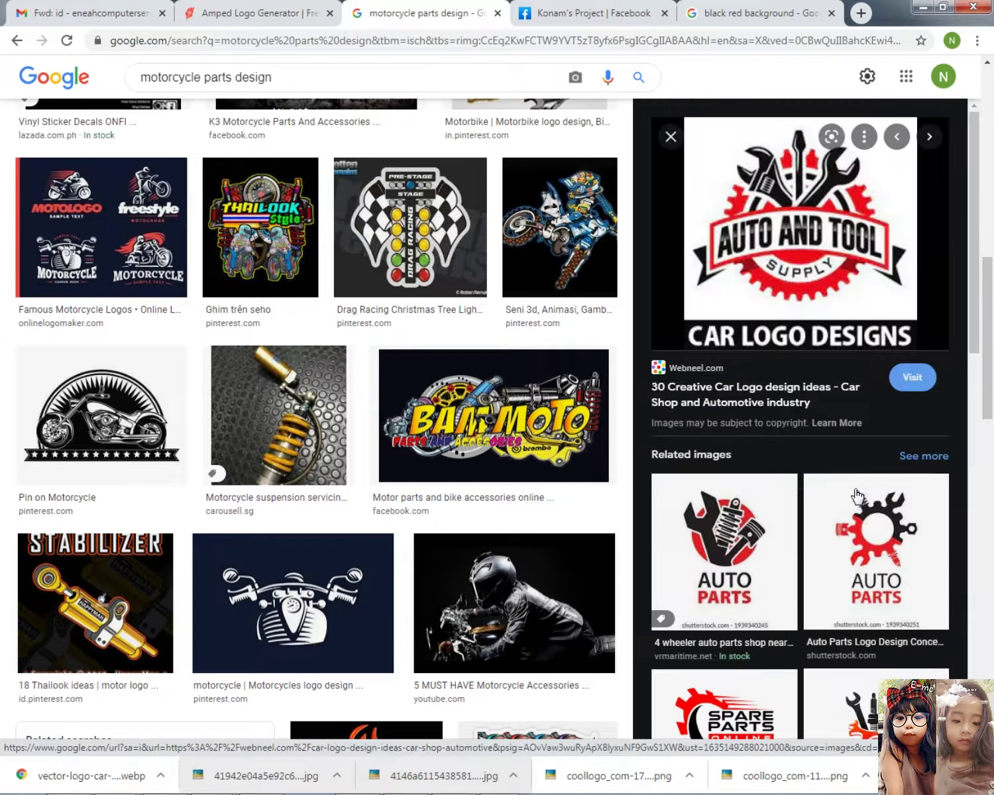
pyautogui.rightClick(815, 210)
pyautogui.click(828, 361)
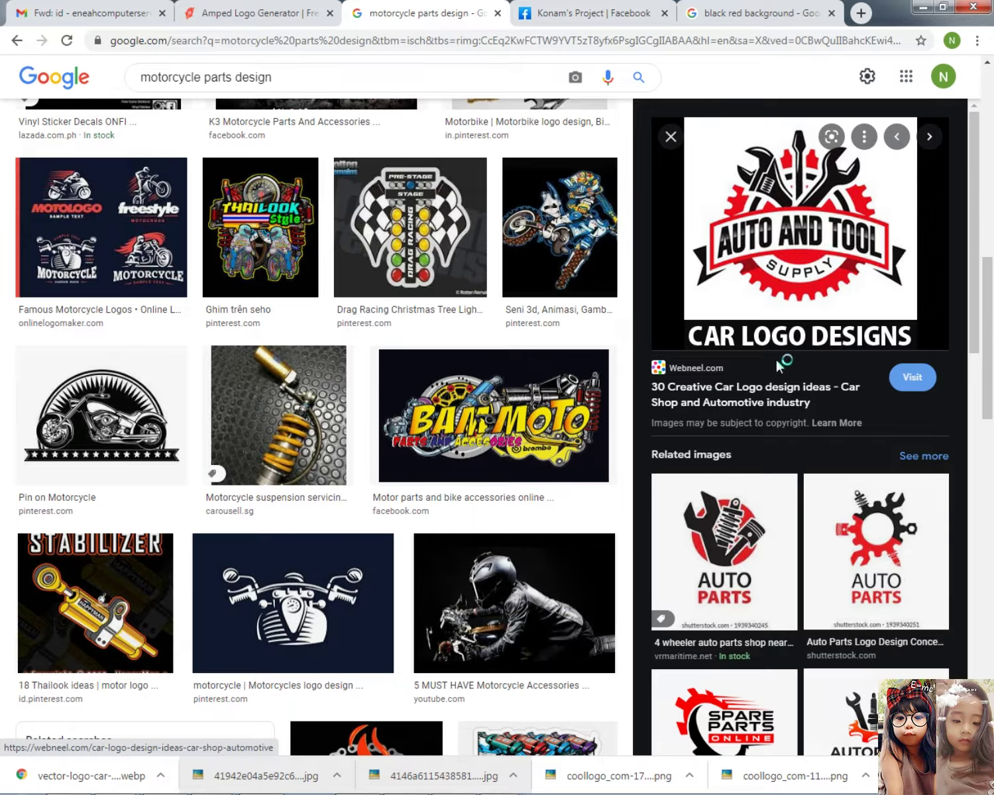
pyautogui.press('Return')
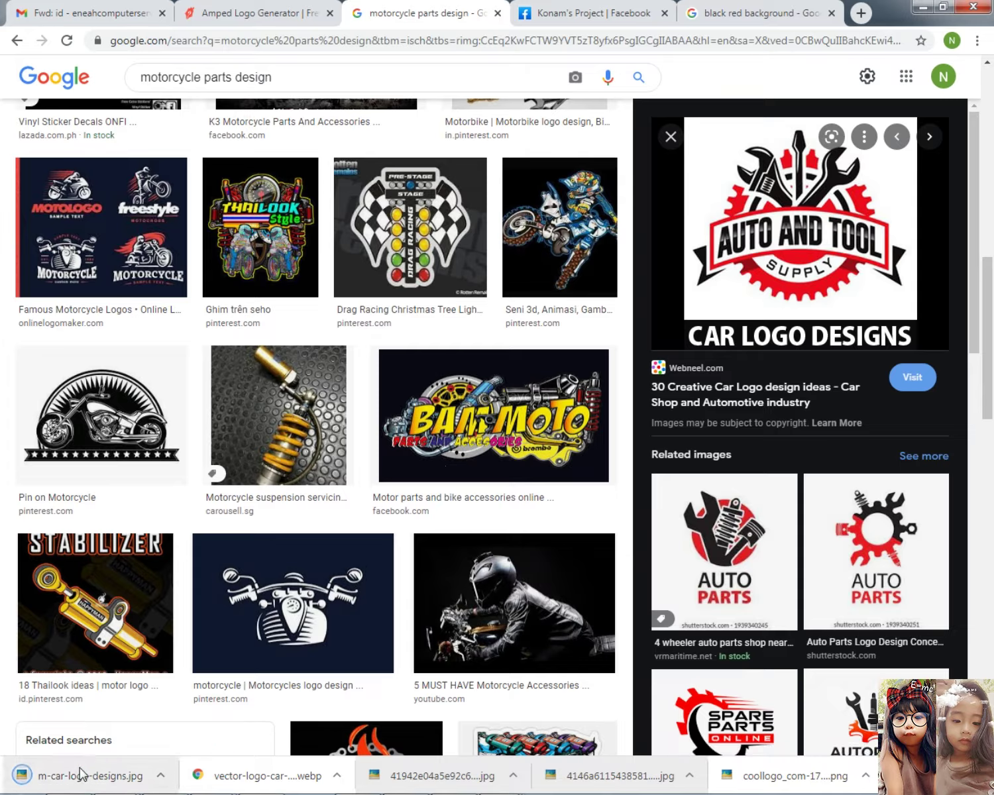
# - Place the downloaded Auto and Tool Supply logo, enlarged, onto the lower banner
pyautogui.moveTo(64, 778); pyautogui.dragTo(595, 533)
pyautogui.moveTo(550, 476); pyautogui.dragTo(660, 509)
pyautogui.press('Return')
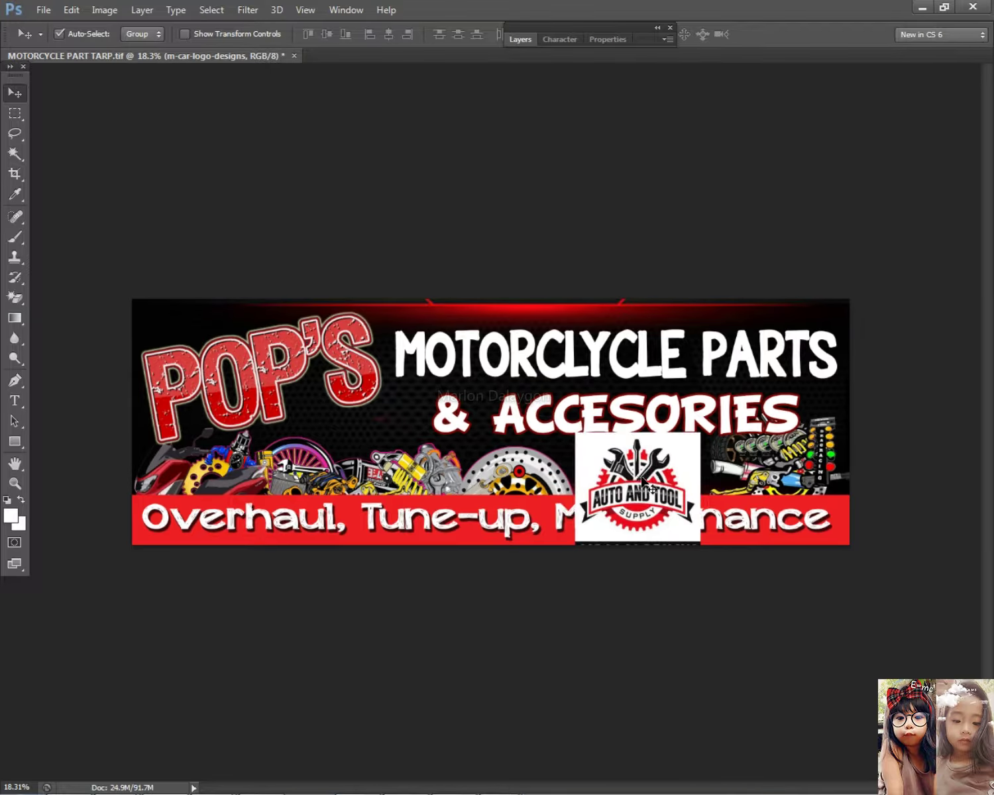
# - Rasterize the logo layer and Magic Eraser its white background away
pyautogui.scroll(6, 653, 496)
pyautogui.rightClick(710, 503)
pyautogui.click(724, 515)
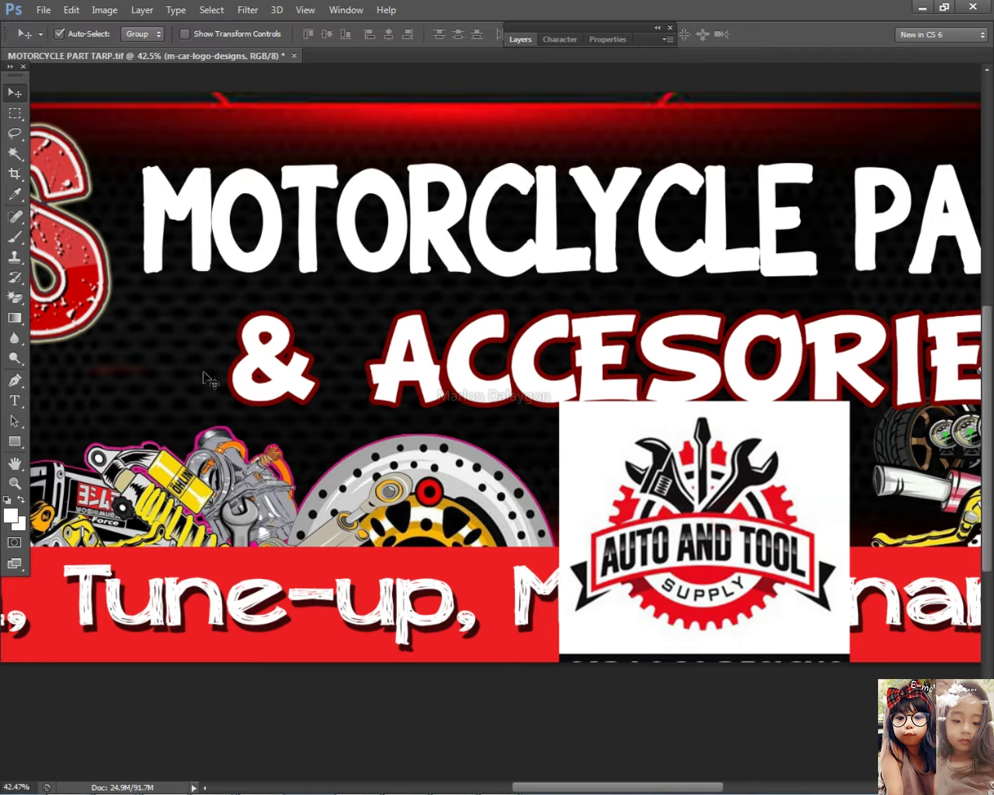
pyautogui.click(23, 299)
pyautogui.click(600, 424)
pyautogui.click(490, 312)
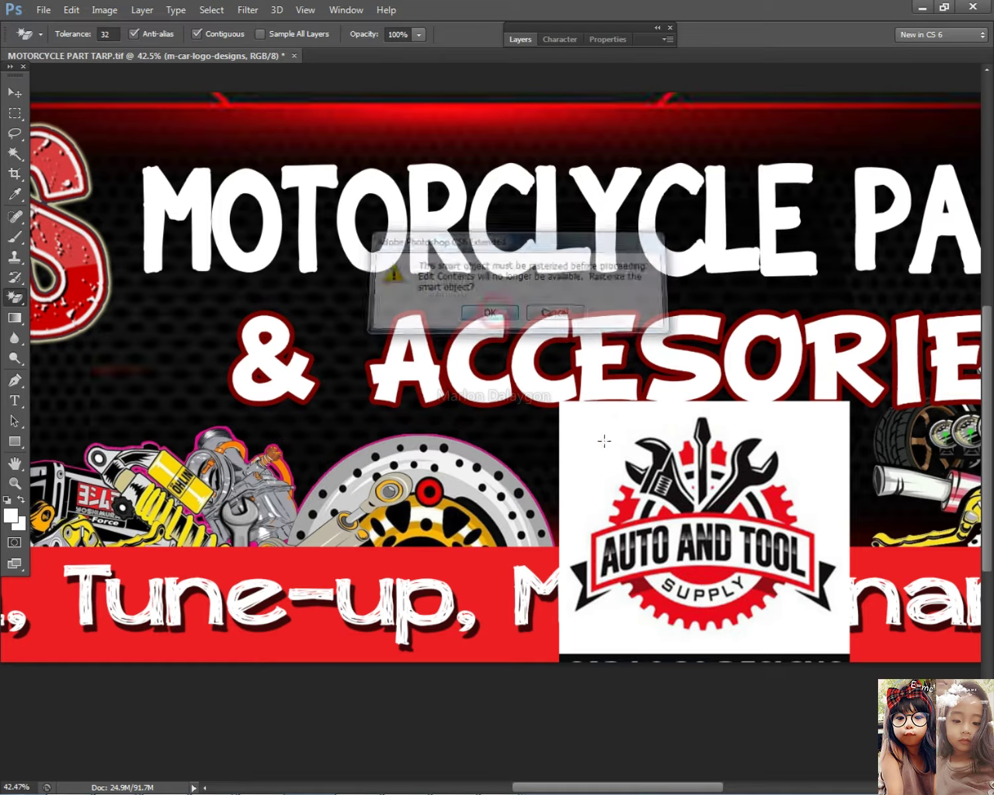
pyautogui.click(602, 439)
pyautogui.scroll(-2, 605, 445)
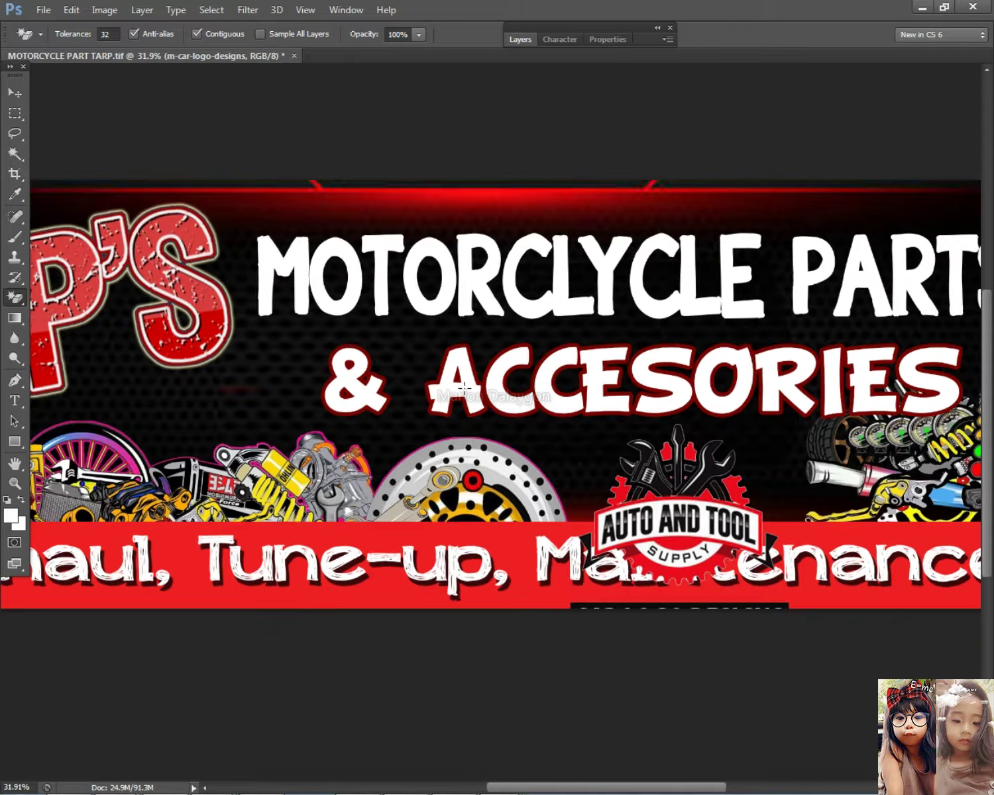
# - Reposition the logo lower-left and enlarge it to about 120%
pyautogui.click(15, 90)
pyautogui.moveTo(700, 546); pyautogui.dragTo(680, 551)
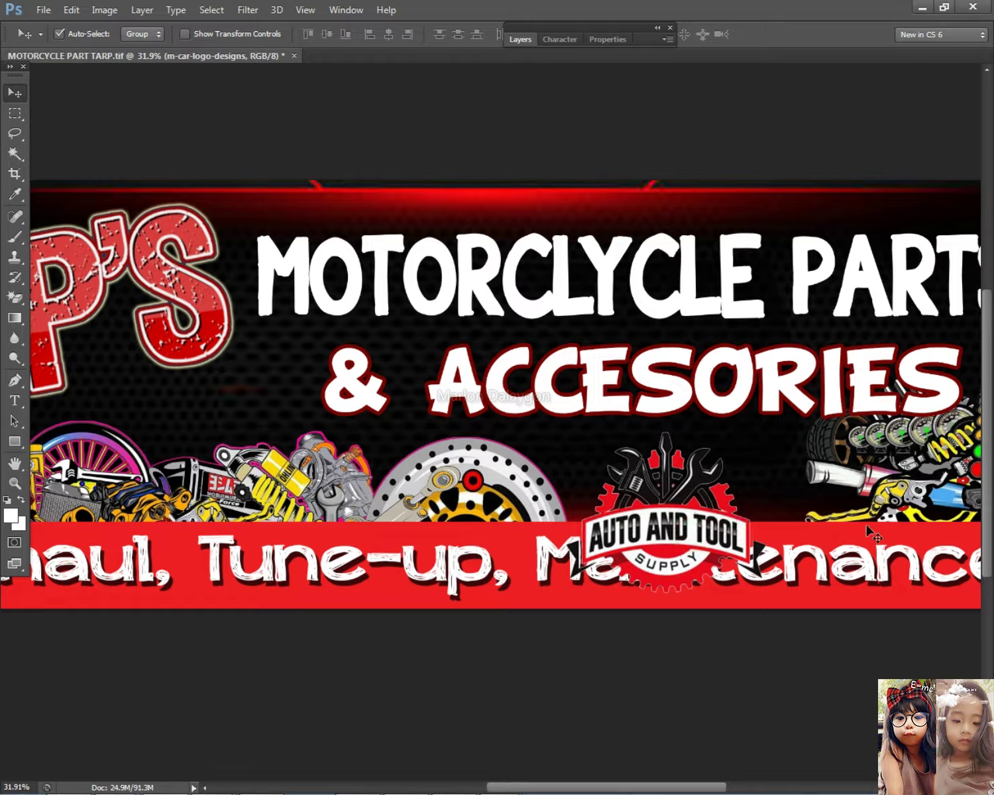
pyautogui.hotkey('ctrl', 't')
pyautogui.moveTo(778, 430); pyautogui.dragTo(819, 412)
pyautogui.press('Return')
pyautogui.moveTo(661, 530); pyautogui.dragTo(666, 536)
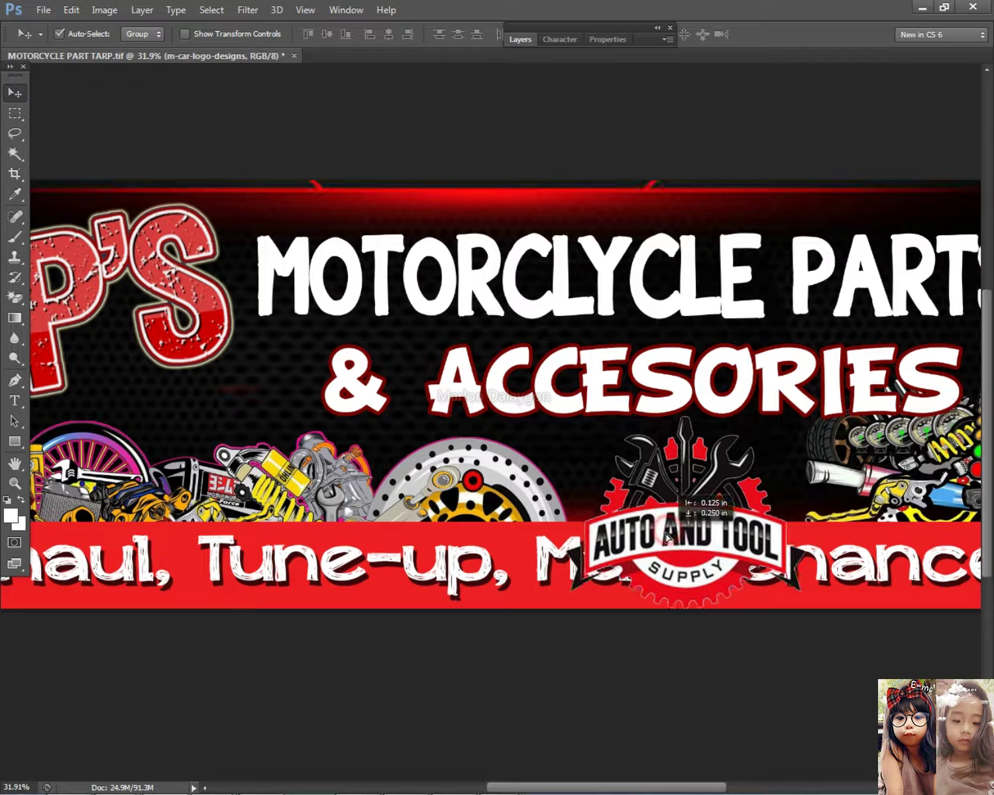
# - Reorder layers so the logo sits behind the strip, with Layer 3 sent below it
pyautogui.rightClick(501, 536)
pyautogui.rightClick(659, 473)
pyautogui.click(663, 482)
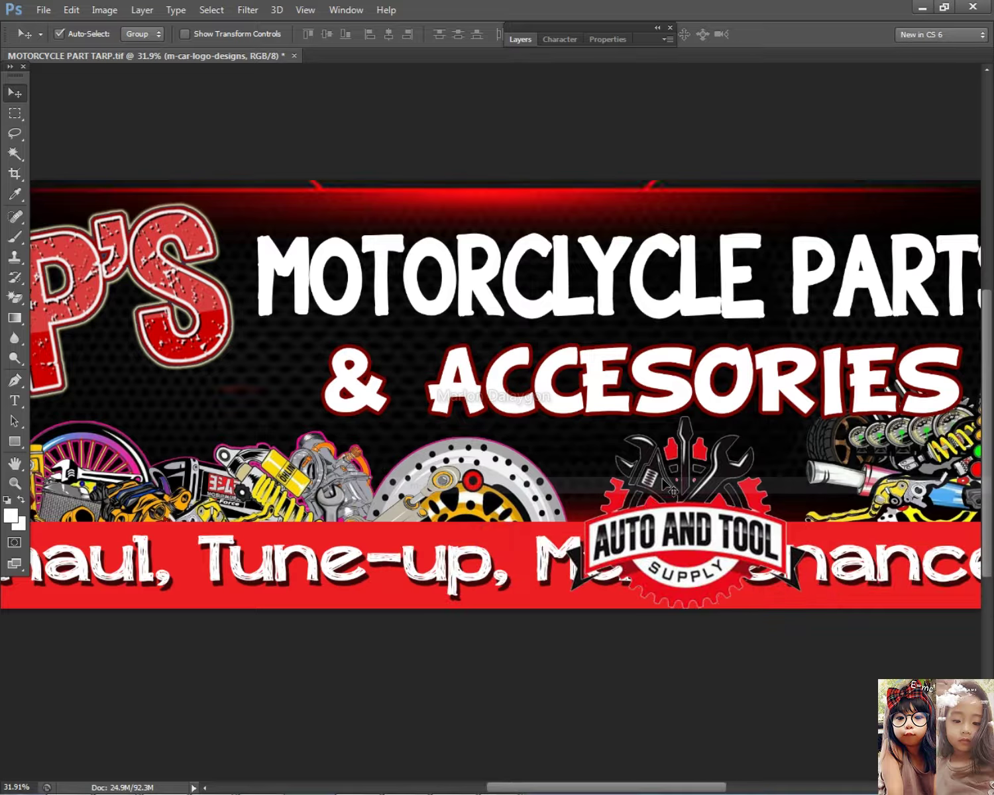
pyautogui.hotkey('ctrl', 'shift', '[')
pyautogui.rightClick(673, 452)
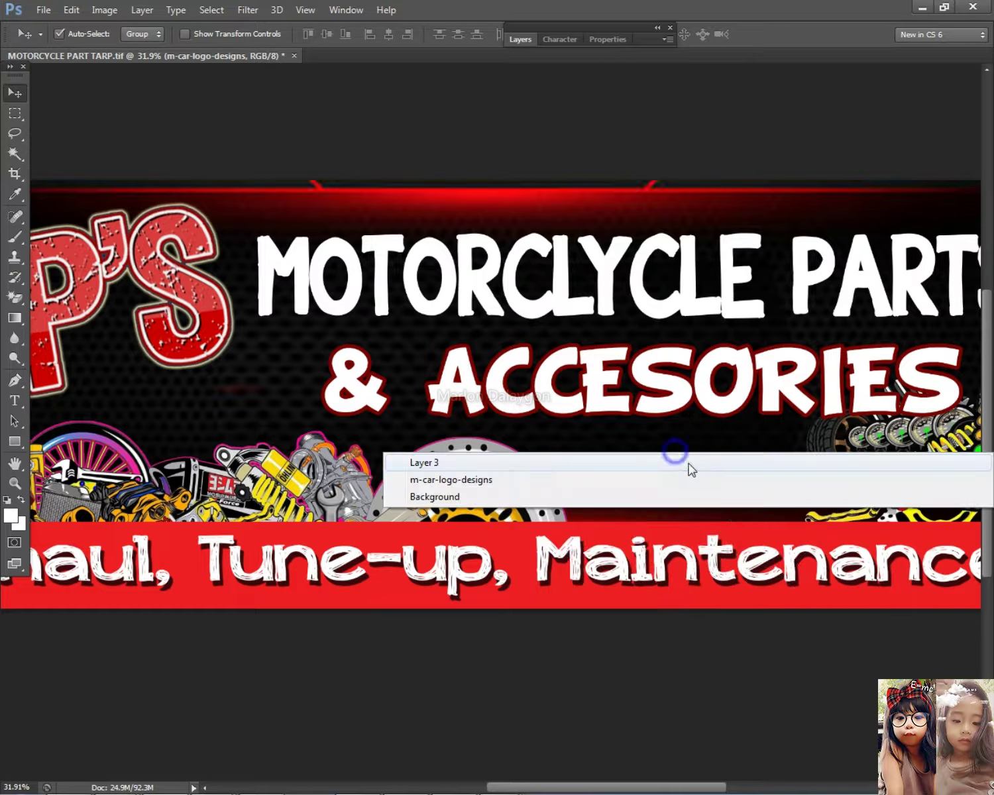
pyautogui.click(689, 463)
pyautogui.hotkey('ctrl', 'shift', '[')
pyautogui.scroll(-1, 706, 409)
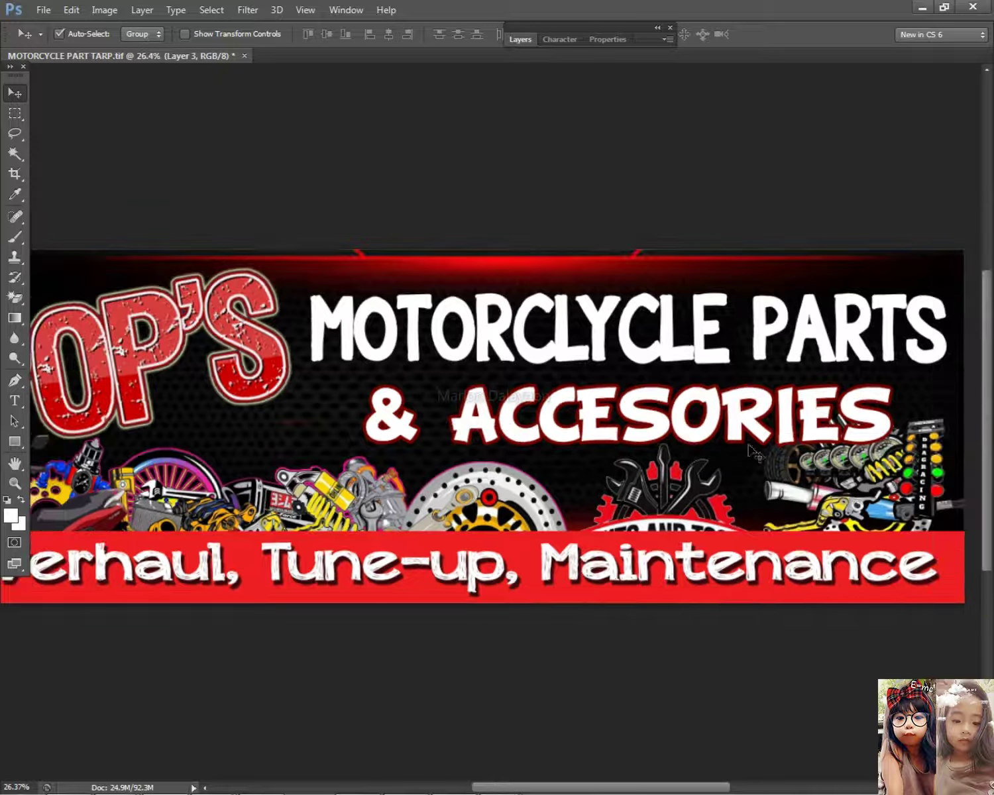
# - Stretch the m-car-logo-designs logo taller and about 131% wider, shifting it slightly left
pyautogui.hotkey('ctrl', 't')
pyautogui.press('Escape')
pyautogui.rightClick(685, 513)
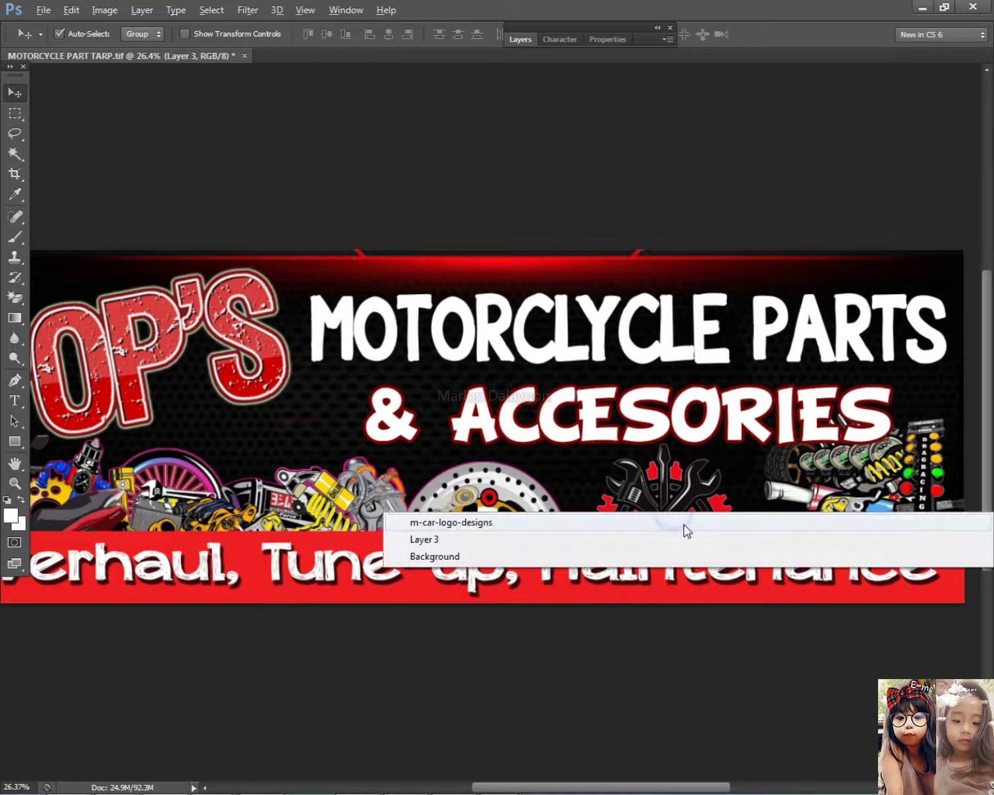
pyautogui.click(685, 523)
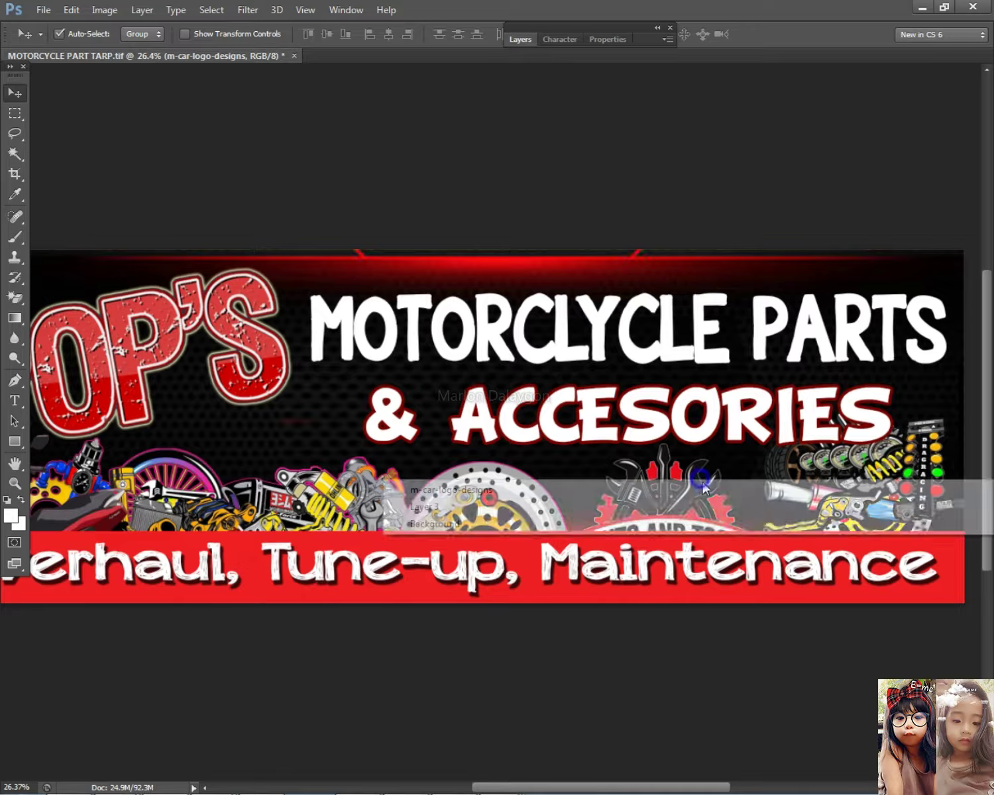
pyautogui.hotkey('ctrl', 't')
pyautogui.scroll(-3, 646, 576)
pyautogui.moveTo(641, 576); pyautogui.dragTo(643, 597)
pyautogui.moveTo(715, 514); pyautogui.dragTo(760, 514)
pyautogui.moveTo(676, 501); pyautogui.dragTo(649, 502)
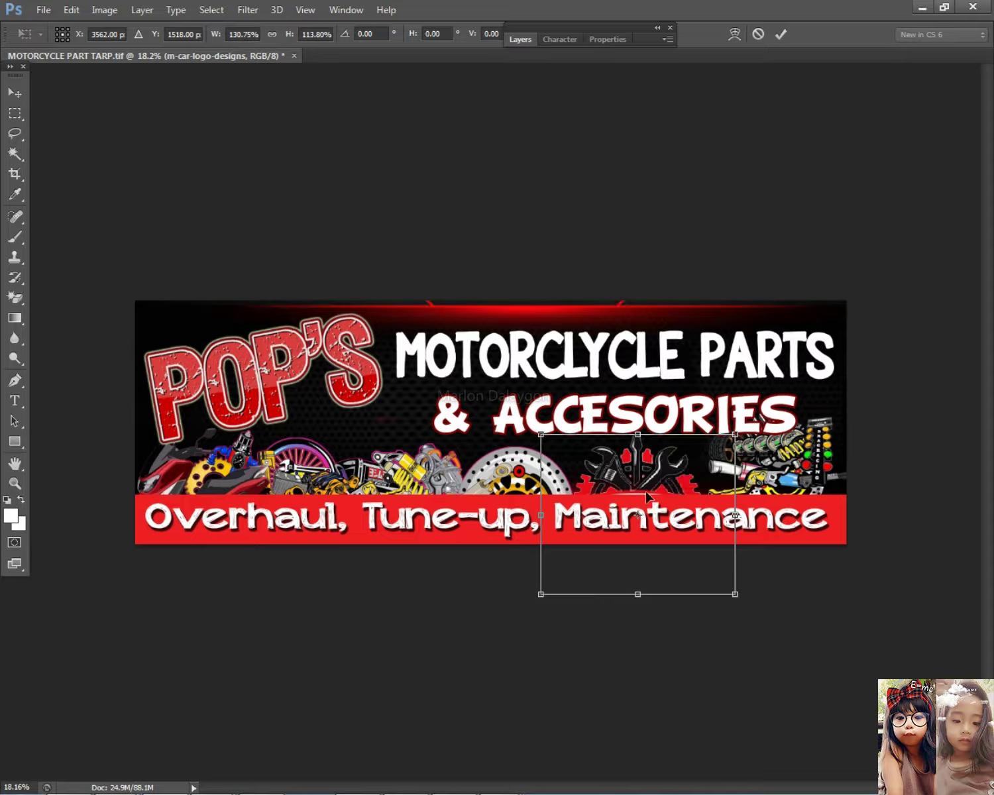
pyautogui.press('Return')
# - Move the & ACCESORIES text slightly left
pyautogui.rightClick(641, 401)
pyautogui.click(648, 409)
pyautogui.moveTo(655, 414); pyautogui.dragTo(639, 416)
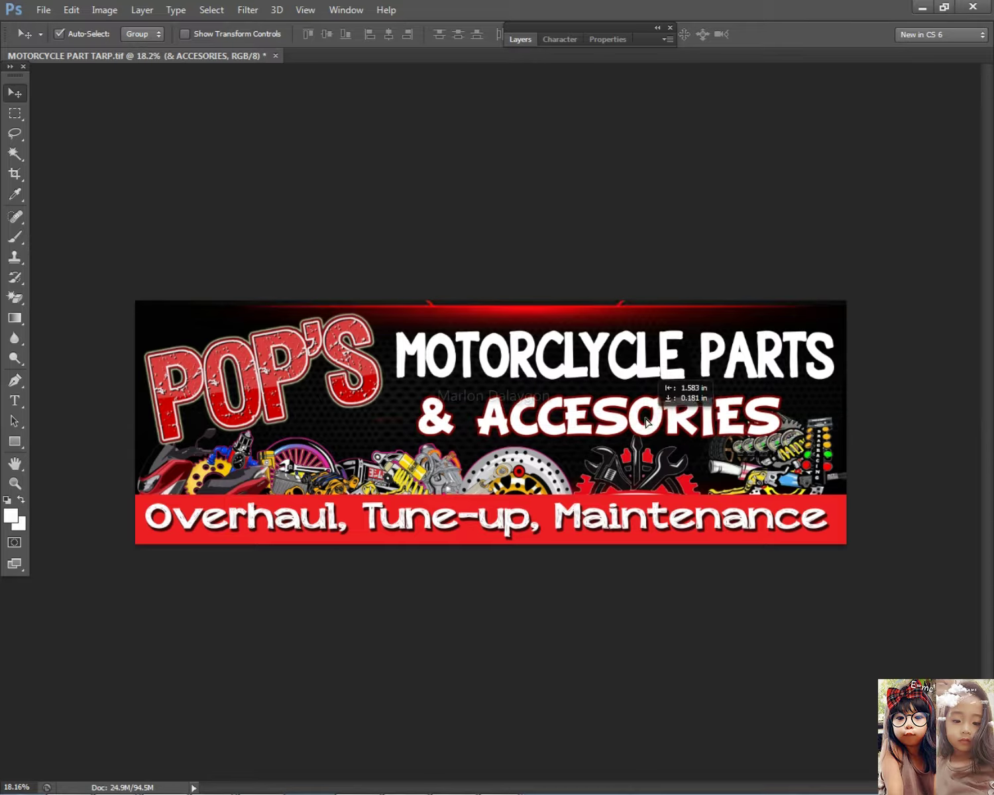
# - Select the m-car-logo-designs layer and open its Layer Style, trying then removing Pattern Overlay
pyautogui.scroll(3, 714, 473)
pyautogui.rightClick(699, 478)
pyautogui.click(704, 503)
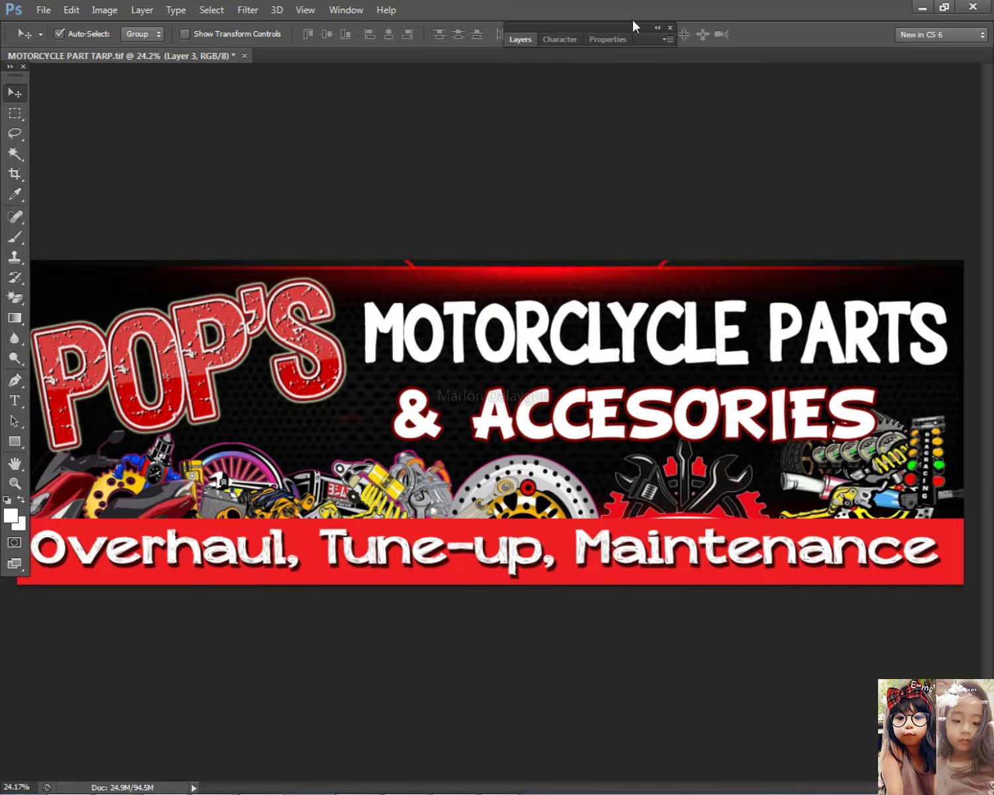
pyautogui.click(520, 40)
pyautogui.rightClick(734, 487)
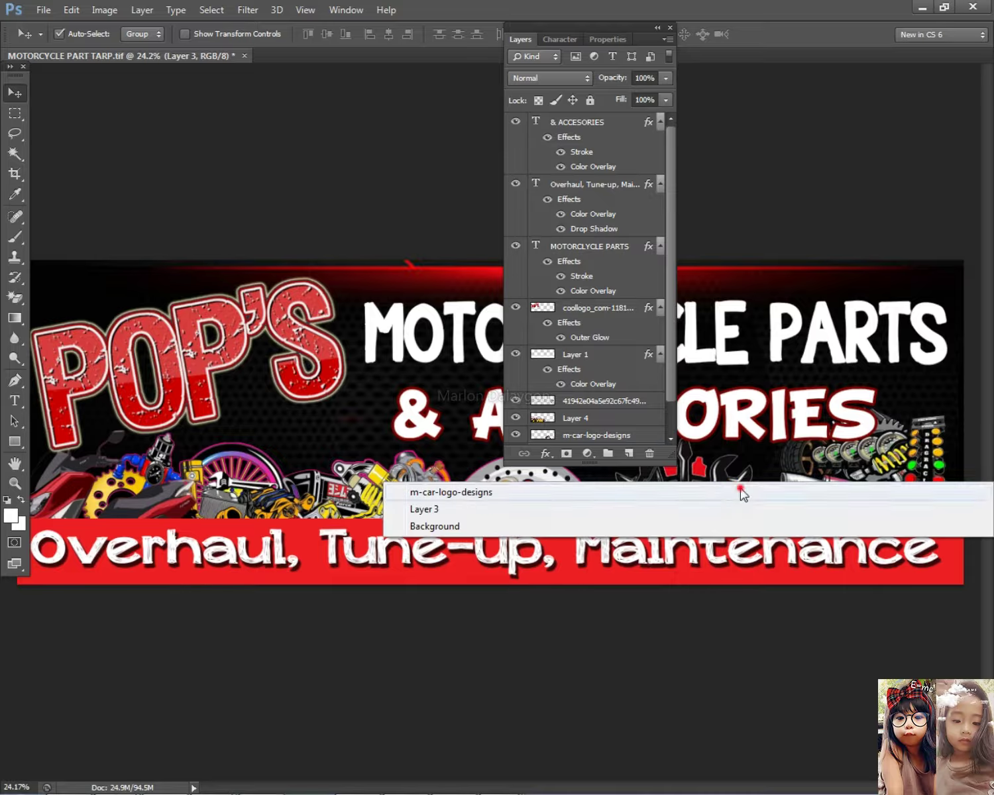
pyautogui.click(739, 483)
pyautogui.doubleClick(652, 440)
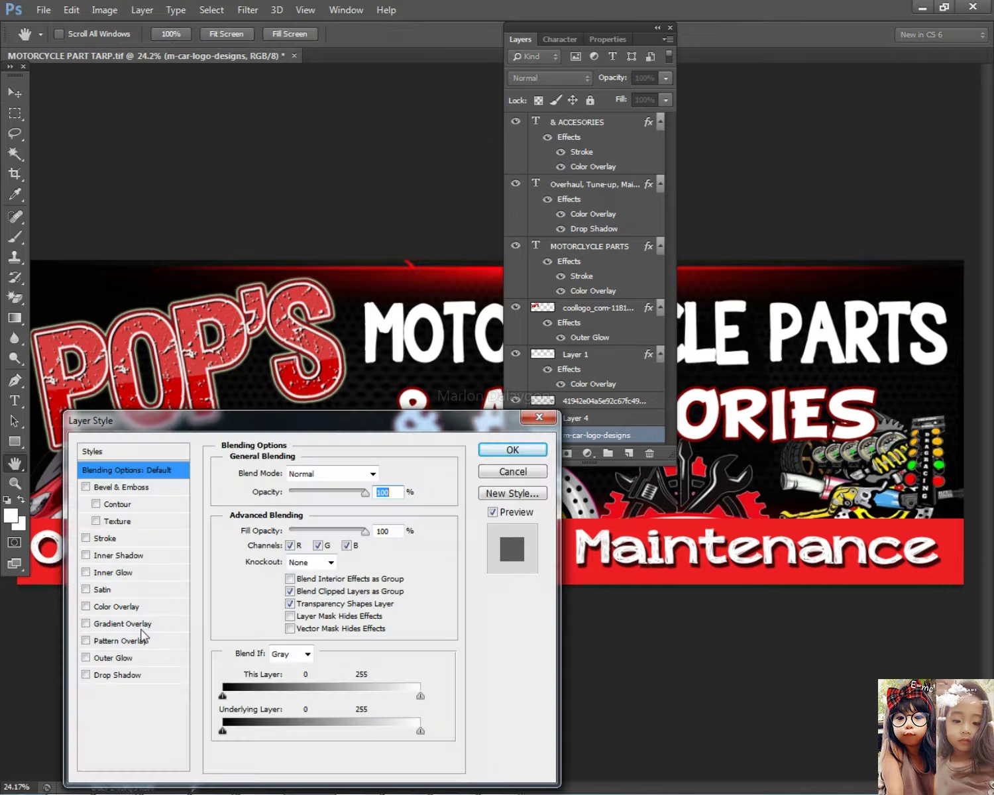
pyautogui.click(126, 643)
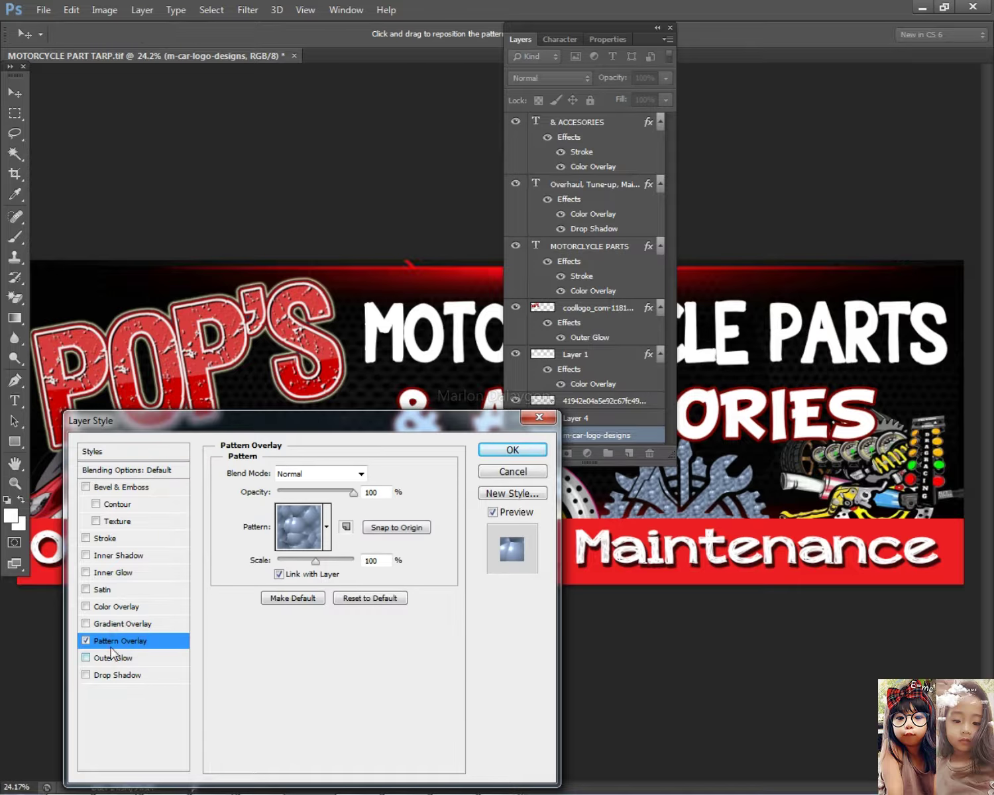
pyautogui.click(86, 641)
# - Add a white Outer Glow (10% spread, 18 px size) and shift the red top glow right
pyautogui.click(121, 658)
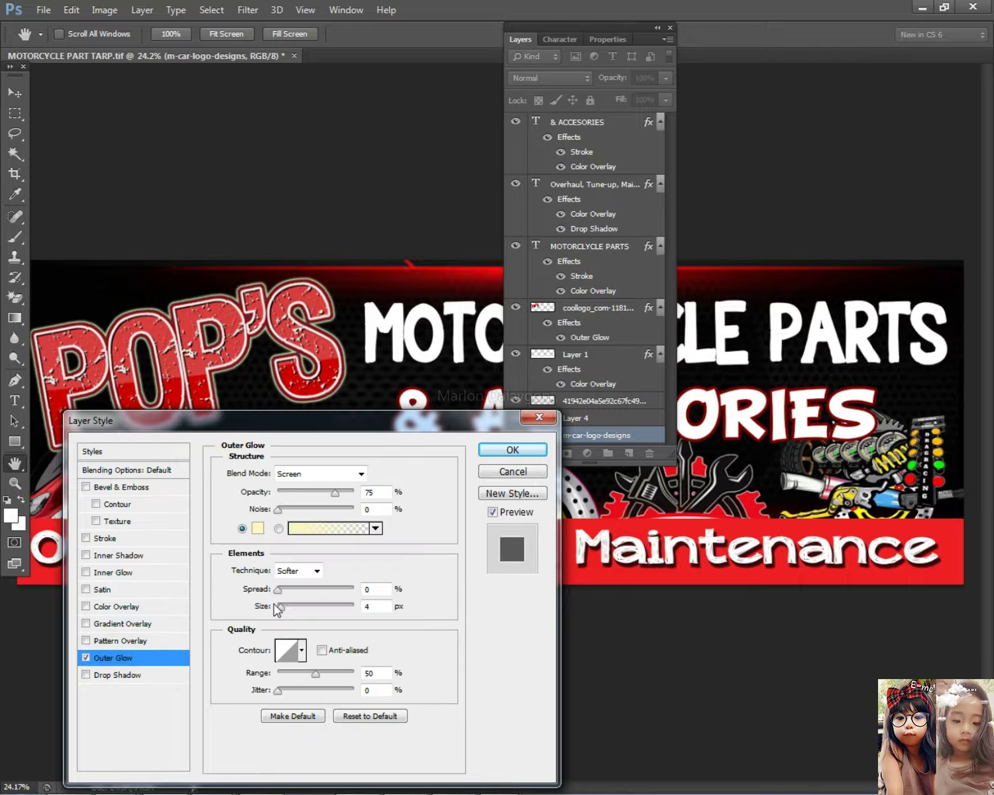
pyautogui.moveTo(286, 607); pyautogui.dragTo(289, 607)
pyautogui.click(285, 589)
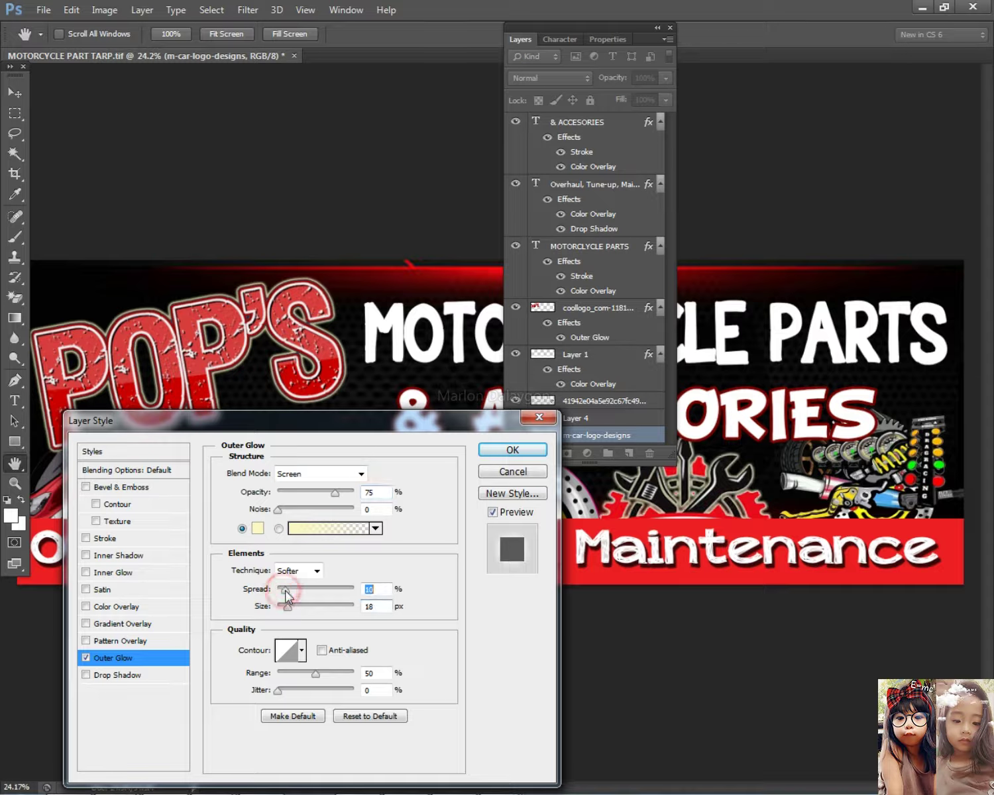
pyautogui.click(258, 528)
pyautogui.moveTo(353, 330); pyautogui.dragTo(267, 284)
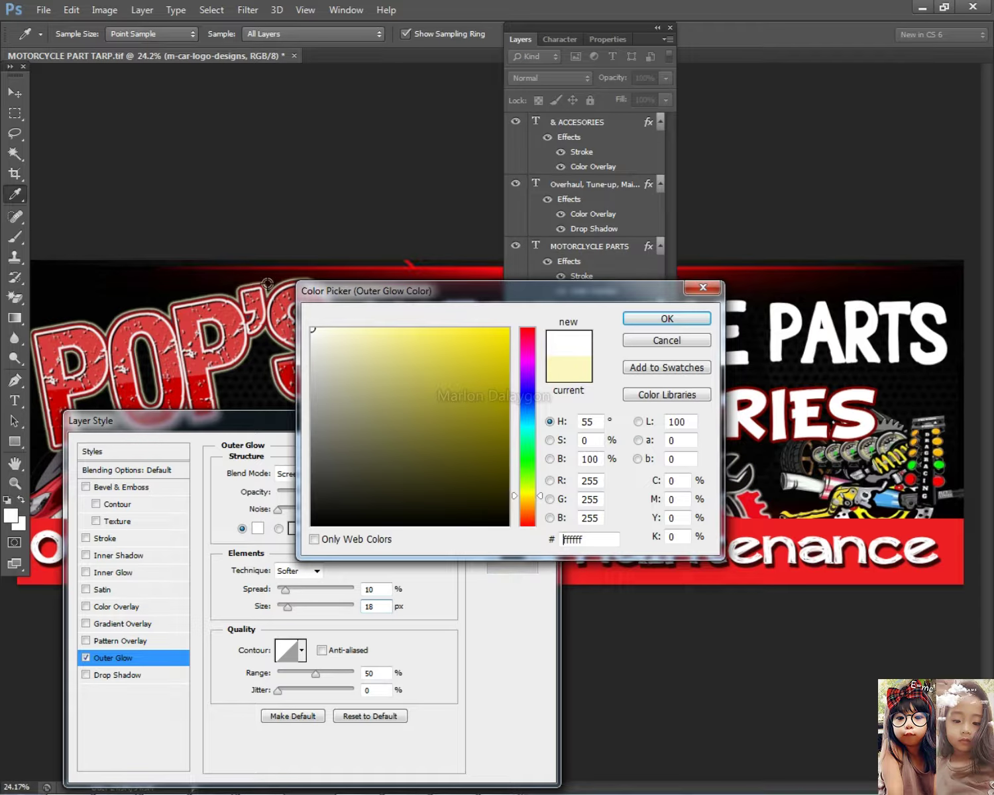
pyautogui.click(642, 318)
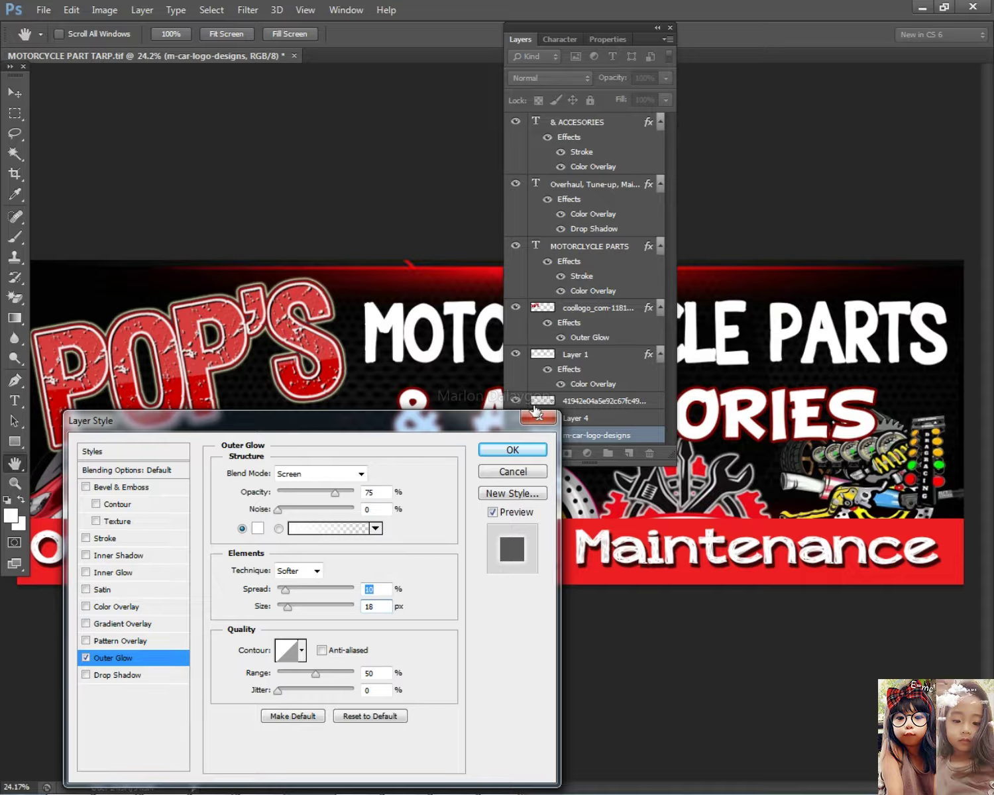
pyautogui.click(514, 448)
pyautogui.click(520, 39)
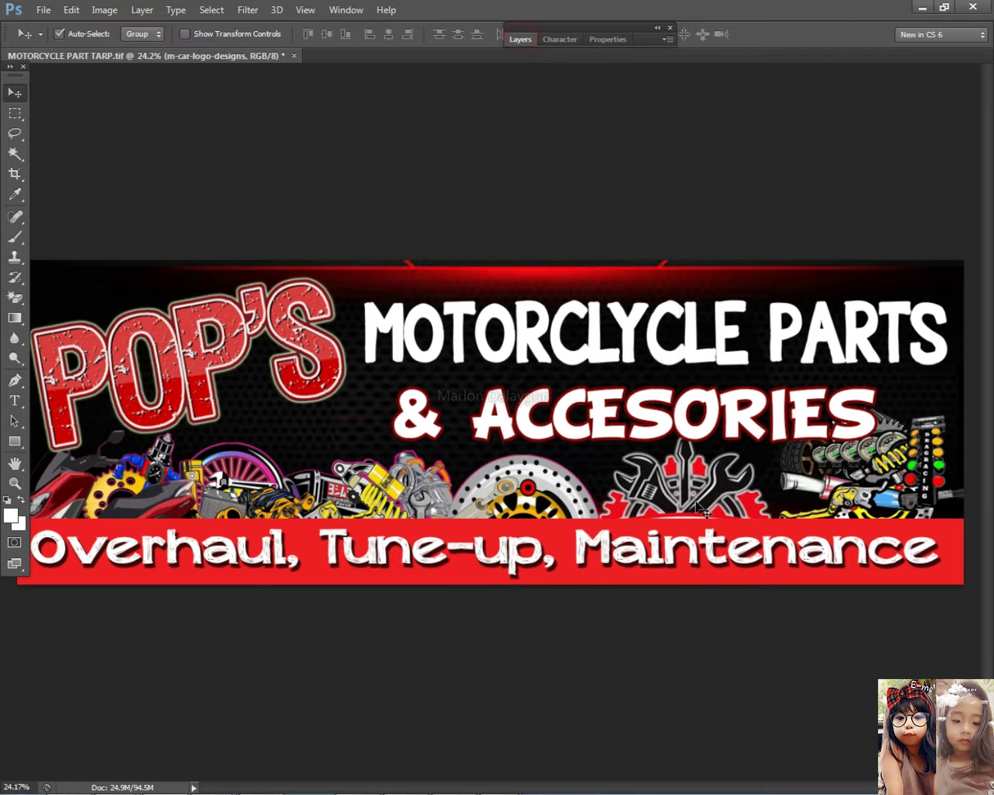
pyautogui.moveTo(703, 496); pyautogui.dragTo(742, 510)
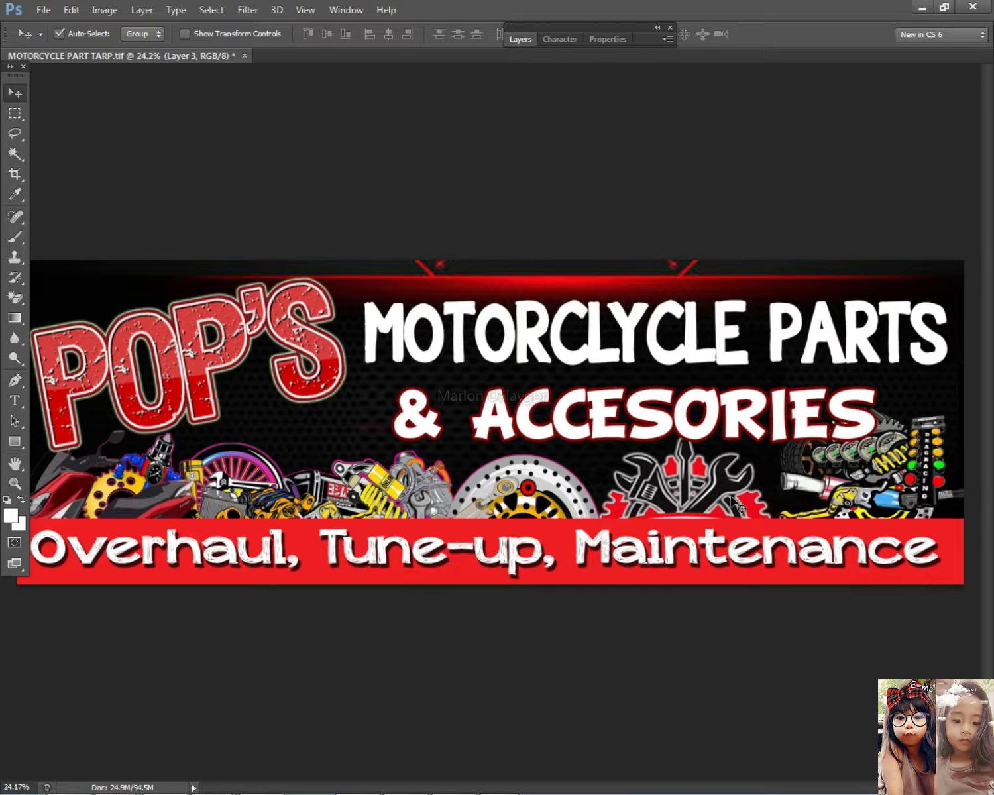
# - Undo the red glow shift and move the wrench logo slightly
pyautogui.hotkey('ctrl', 'z')
pyautogui.rightClick(718, 462)
pyautogui.click(729, 485)
pyautogui.moveTo(734, 487); pyautogui.dragTo(746, 487)
# - Stretch Layer 4 slightly wider to the right
pyautogui.scroll(-5, 831, 447)
pyautogui.scroll(6, 580, 519)
pyautogui.rightClick(523, 467)
pyautogui.click(534, 477)
pyautogui.hotkey('ctrl', 't')
pyautogui.moveTo(605, 523); pyautogui.dragTo(616, 524)
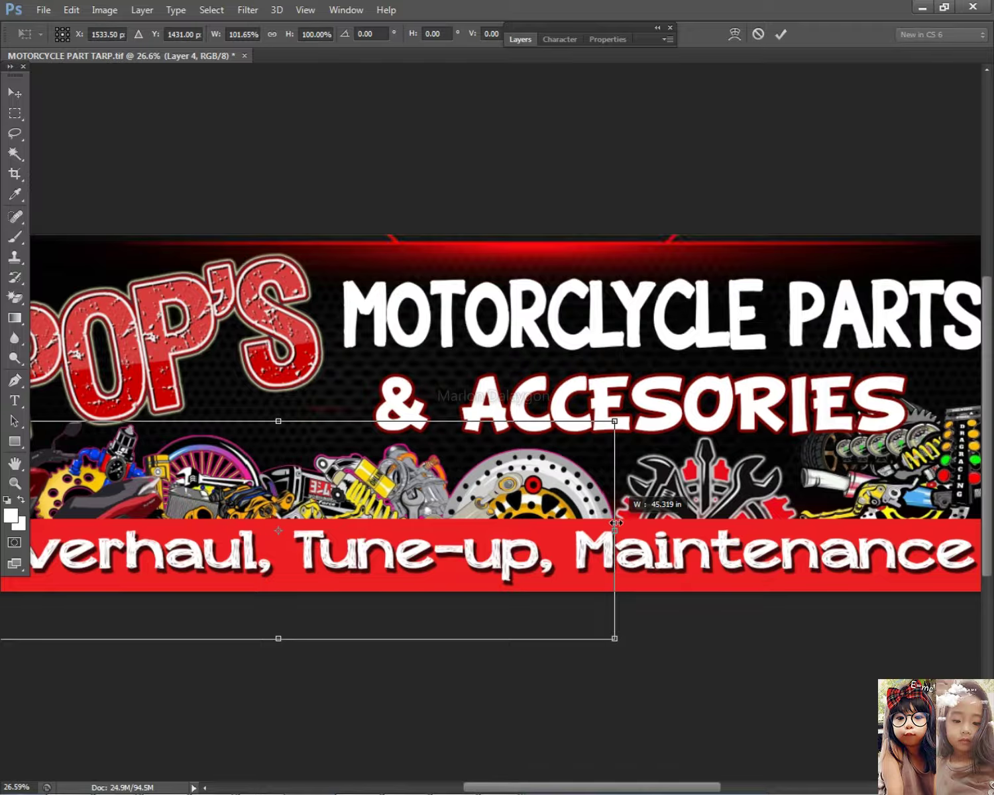
pyautogui.press('Return')
# - Nudge the & ACCESORIES and MOTORCLYCLE PARTS text layers down slightly
pyautogui.scroll(-4, 711, 491)
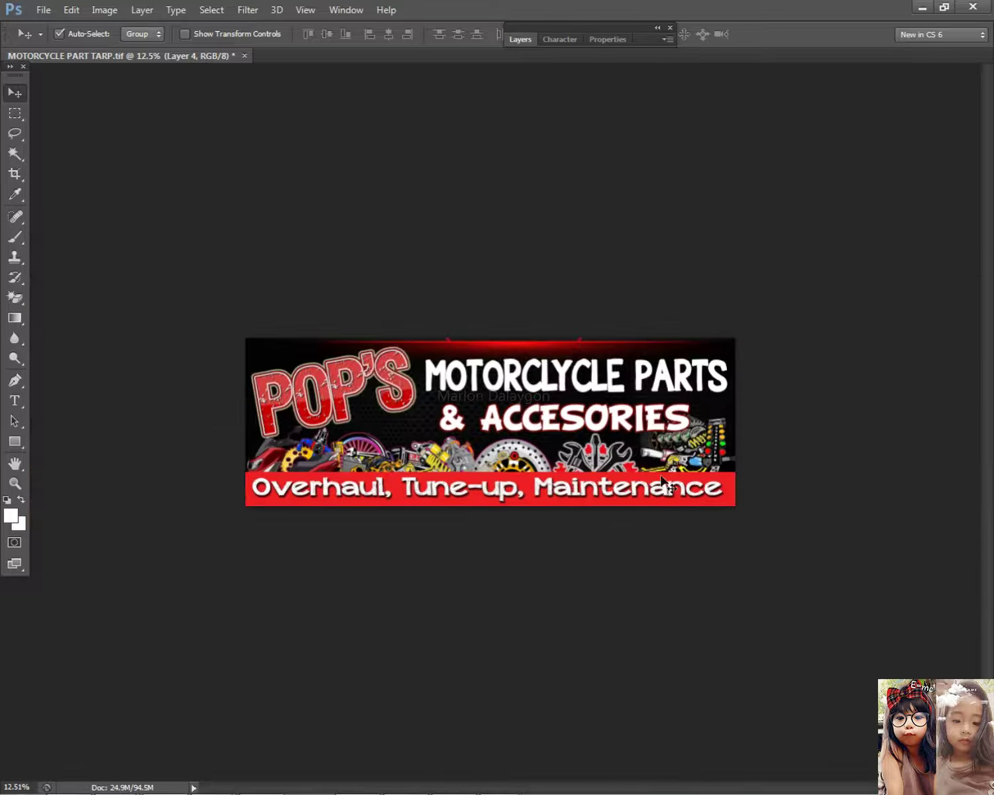
pyautogui.rightClick(599, 413)
pyautogui.click(599, 422)
pyautogui.hotkey('shift', 'Down')
pyautogui.hotkey('shift', 'Down')
pyautogui.hotkey('shift', 'Down')
pyautogui.hotkey('shift', 'Down')
pyautogui.rightClick(596, 385)
pyautogui.click(606, 391)
pyautogui.hotkey('shift', 'Down')
pyautogui.hotkey('shift', 'Down')
pyautogui.hotkey('shift', 'Down')
pyautogui.hotkey('shift', 'Down')
pyautogui.hotkey('shift', 'Down')
# - Nudge the POP'S logo and the red glow bar down a few pixels
pyautogui.rightClick(380, 382)
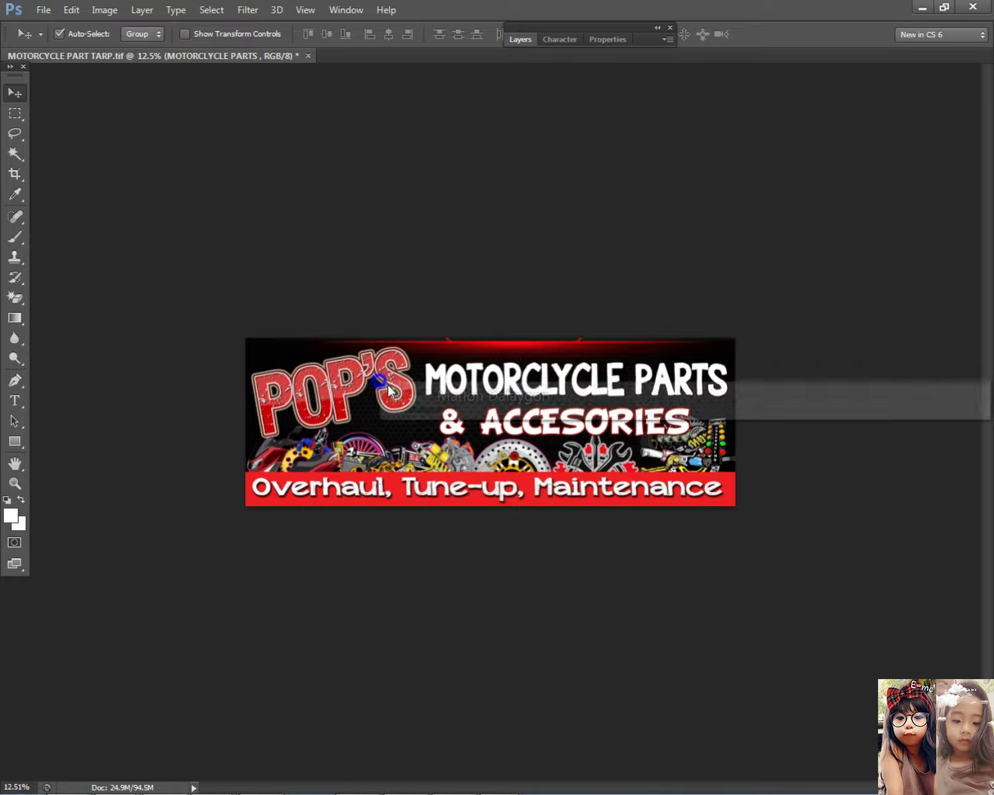
pyautogui.click(400, 390)
pyautogui.hotkey('shift', 'Down')
pyautogui.hotkey('shift', 'Down')
pyautogui.hotkey('shift', 'Down')
pyautogui.hotkey('shift', 'Down')
pyautogui.hotkey('shift', 'Down')
pyautogui.hotkey('shift', 'Down')
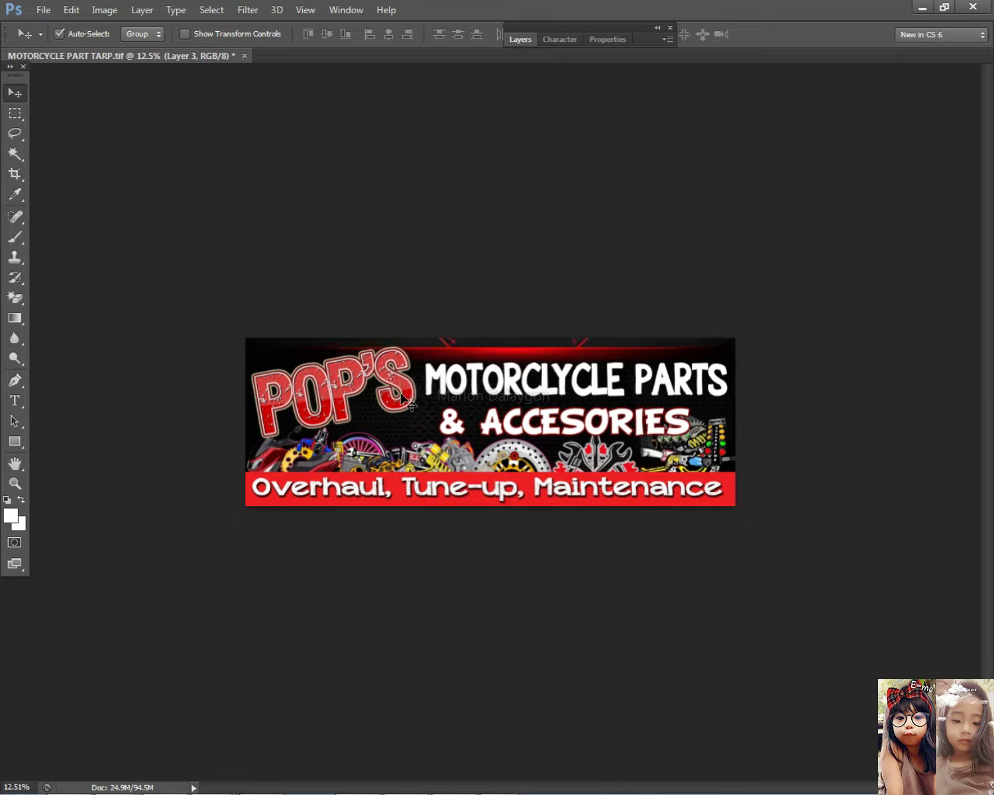
pyautogui.hotkey('ctrl', 'z')
pyautogui.rightClick(383, 372)
pyautogui.click(395, 381)
pyautogui.hotkey('shift', 'Down')
pyautogui.hotkey('shift', 'Down')
pyautogui.hotkey('shift', 'Down')
pyautogui.hotkey('shift', 'Down')
pyautogui.hotkey('shift', 'Down')
pyautogui.hotkey('shift', 'Down')
pyautogui.hotkey('shift', 'Down')
pyautogui.hotkey('shift', 'Down')
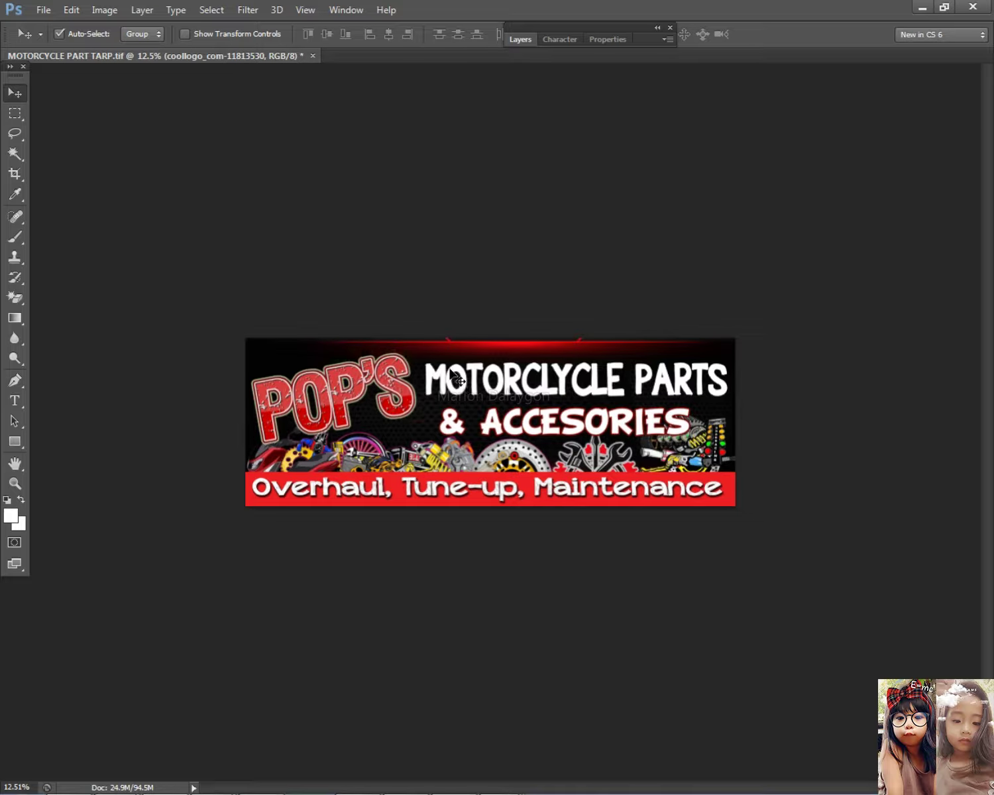
pyautogui.moveTo(501, 349); pyautogui.dragTo(538, 363)
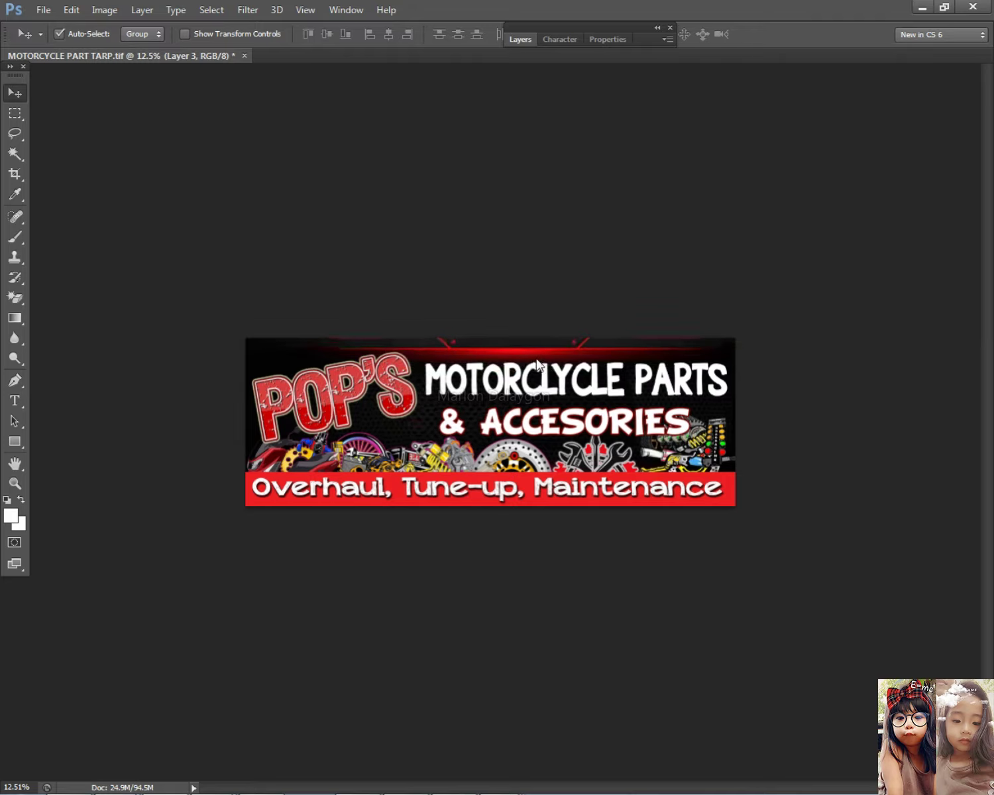
pyautogui.hotkey('shift', 'Down')
pyautogui.hotkey('shift', 'Down')
pyautogui.hotkey('shift', 'Down')
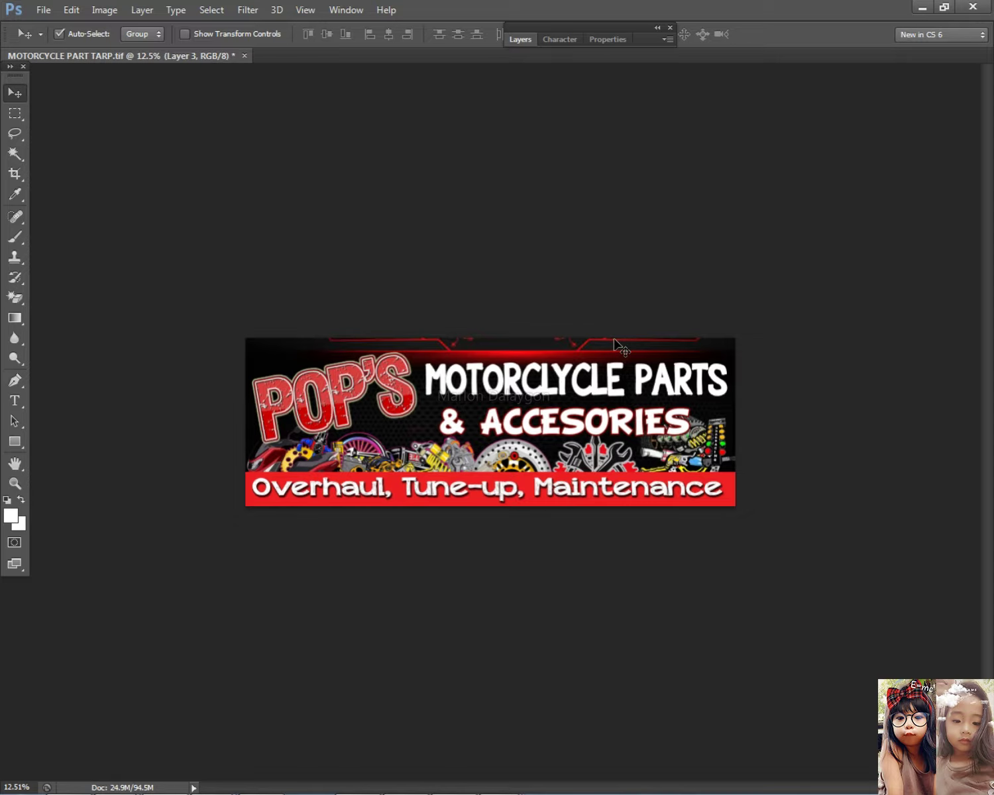
# - Stretch the red glow bar (Layer 3) wider to the left
pyautogui.scroll(8, 663, 399)
pyautogui.scroll(-4, 666, 397)
pyautogui.hotkey('ctrl', 't')
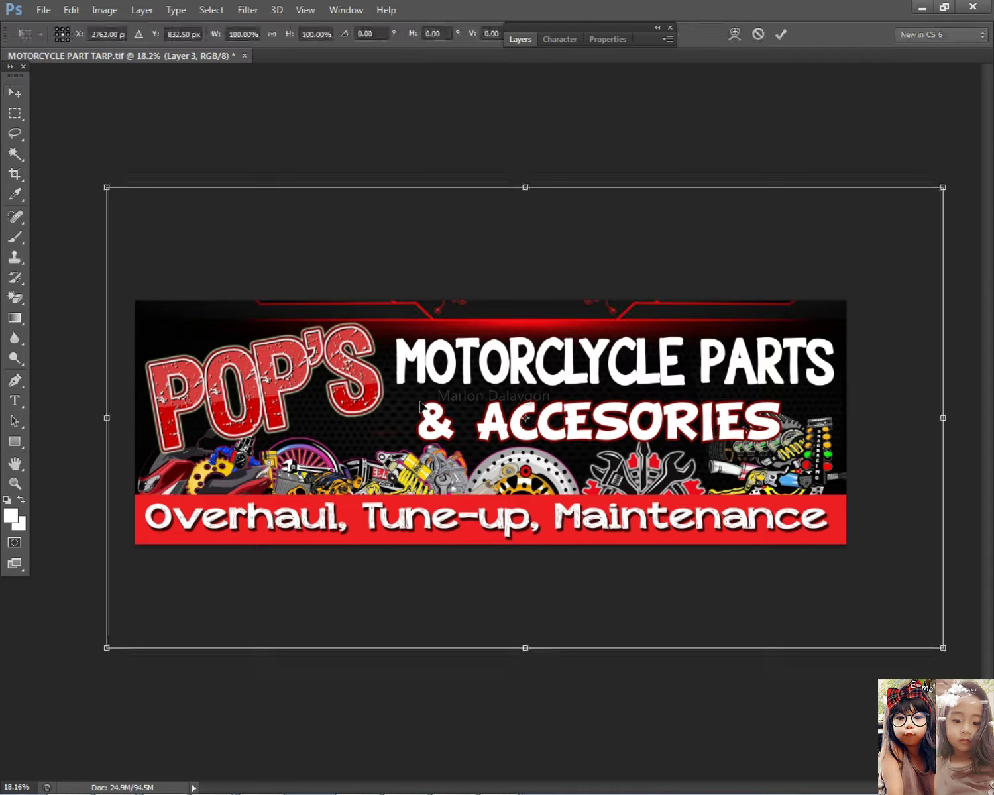
pyautogui.moveTo(110, 412); pyautogui.dragTo(38, 413)
pyautogui.press('Return')
# - Move MOTORCLYCLE PARTS up and make & ACCESORIES slightly taller
pyautogui.scroll(-4, 781, 435)
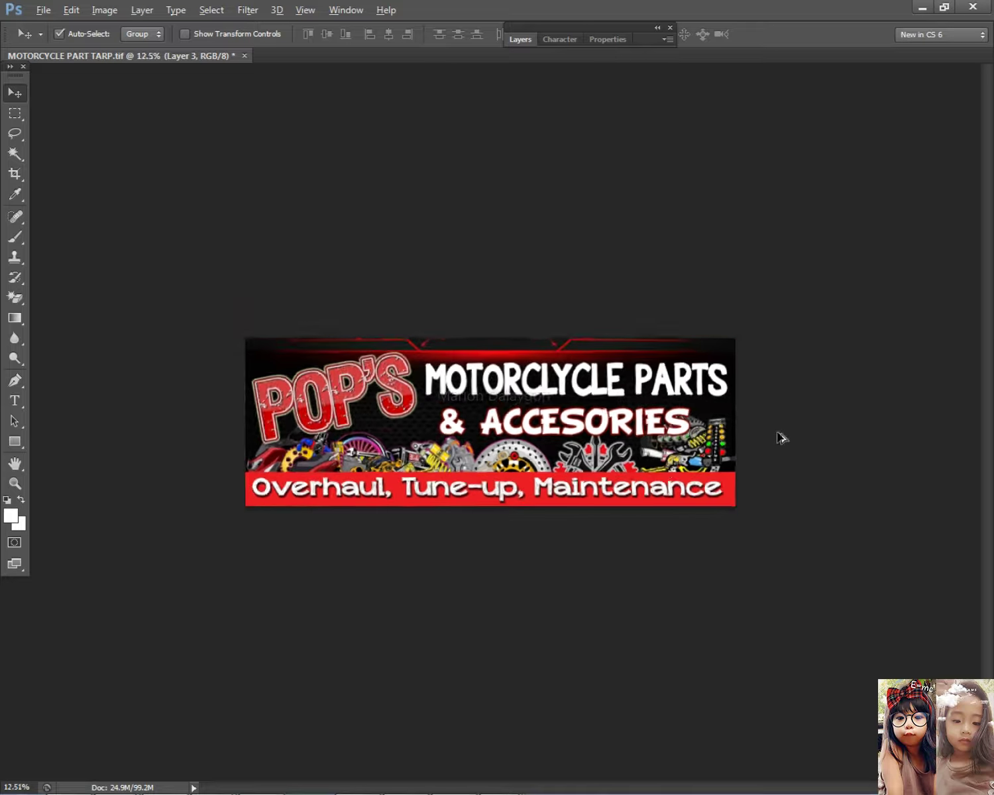
pyautogui.scroll(5, 780, 435)
pyautogui.moveTo(556, 360); pyautogui.dragTo(557, 344)
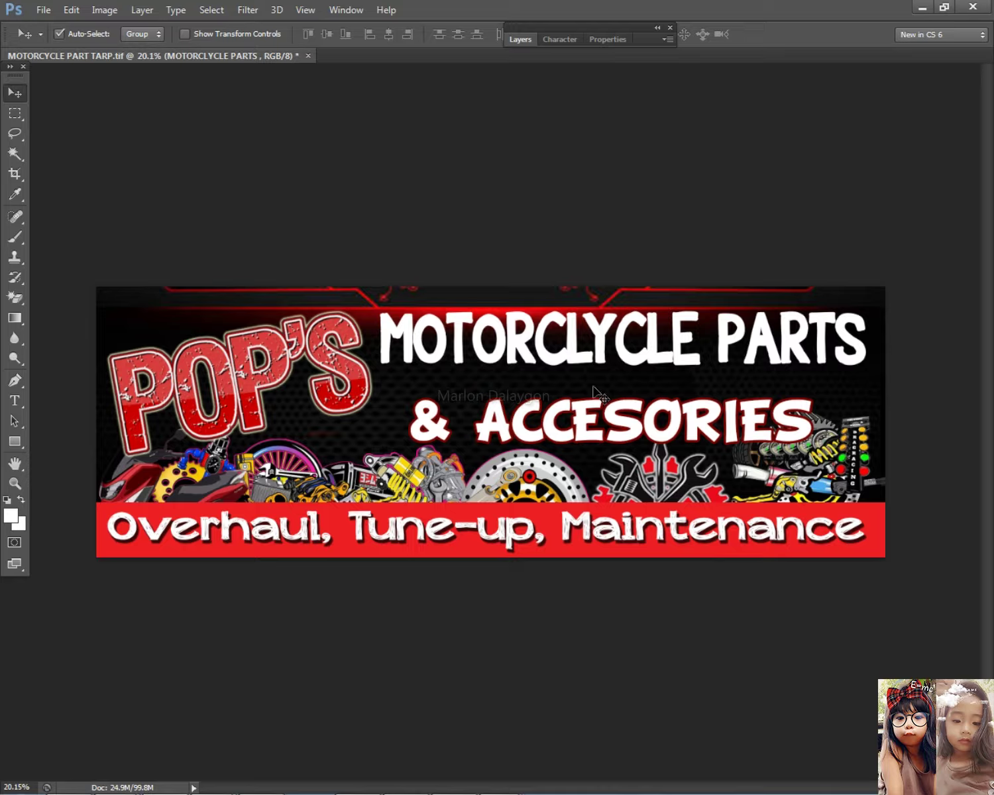
pyautogui.click(589, 424)
pyautogui.hotkey('ctrl', 't')
pyautogui.moveTo(604, 387); pyautogui.dragTo(603, 384)
pyautogui.press('Return')
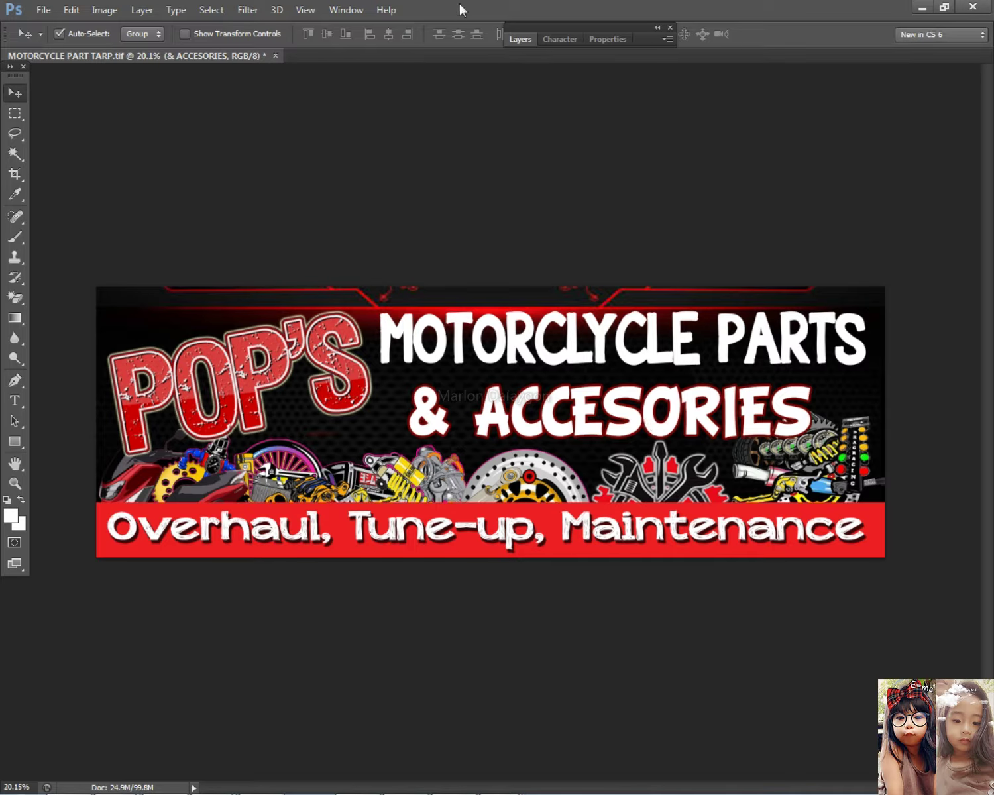
# - Try a #ffde00 yellow Color Overlay on & ACCESORIES, then cancel to keep it white
pyautogui.click(520, 39)
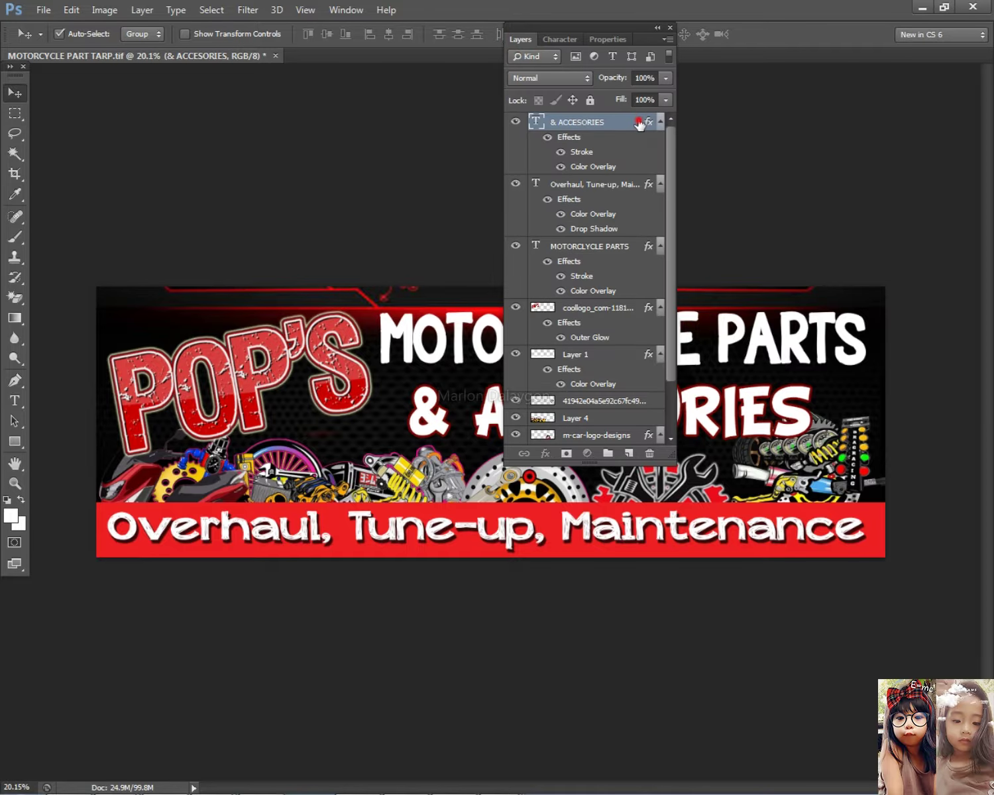
pyautogui.doubleClick(639, 125)
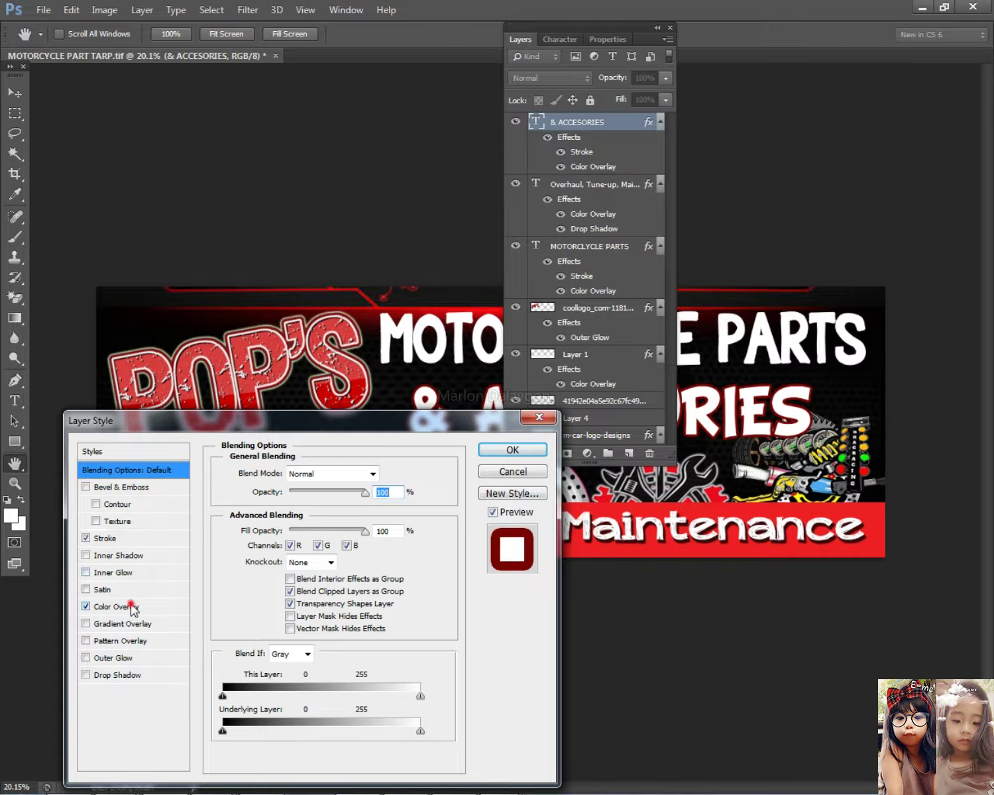
pyautogui.click(133, 607)
pyautogui.click(390, 473)
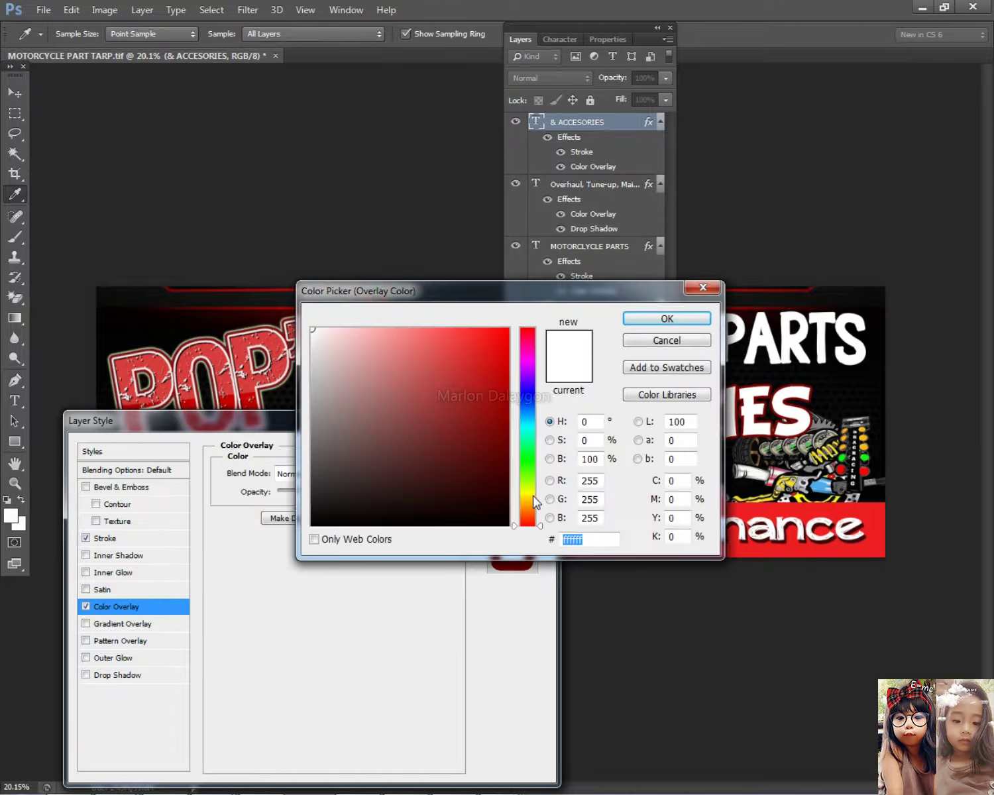
pyautogui.write('ffde00')
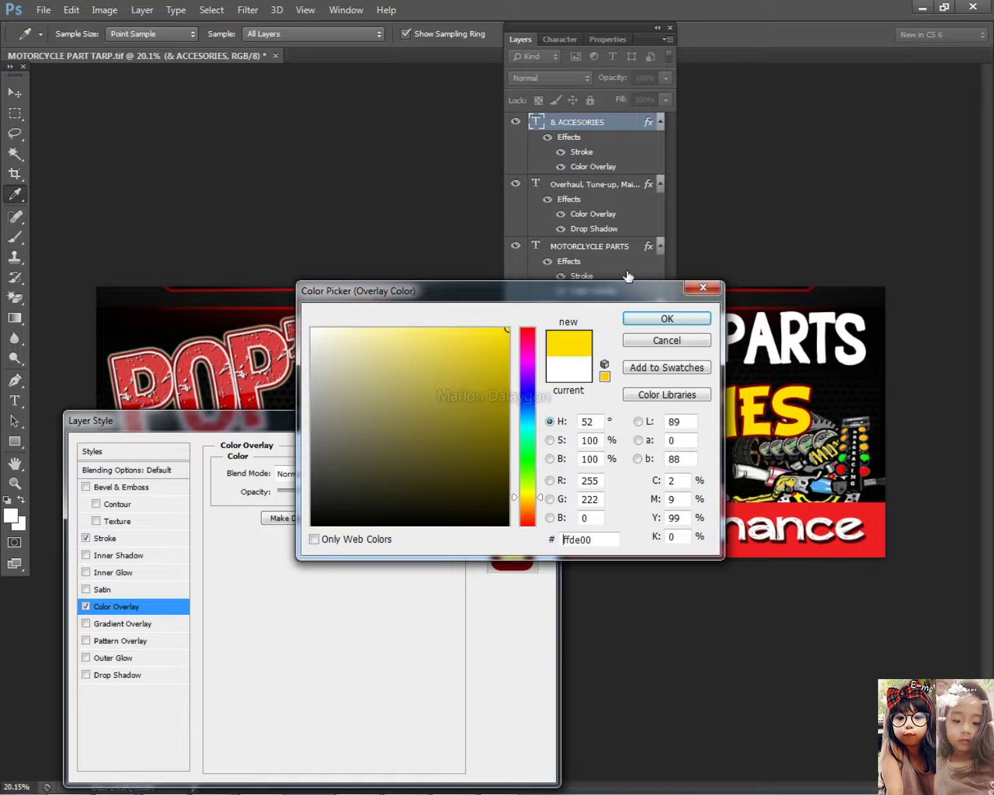
pyautogui.click(677, 318)
pyautogui.press('Return')
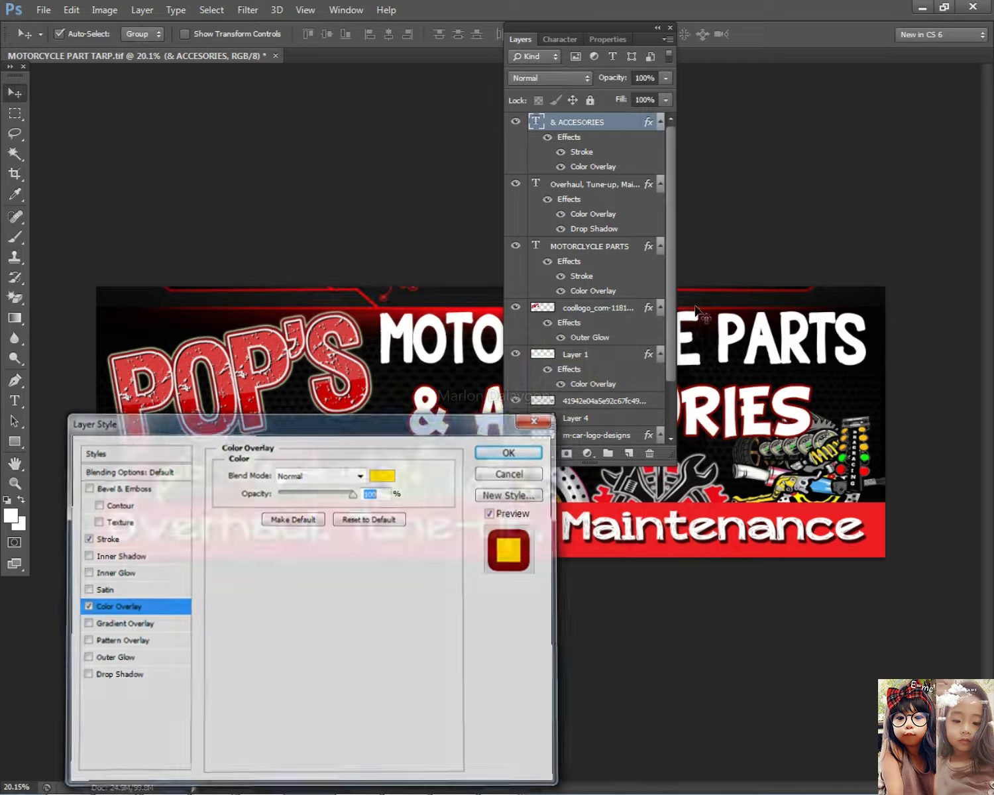
# - Give MOTORCLYCLE PARTS a bright, fully saturated yellow Color Overlay
pyautogui.click(748, 343)
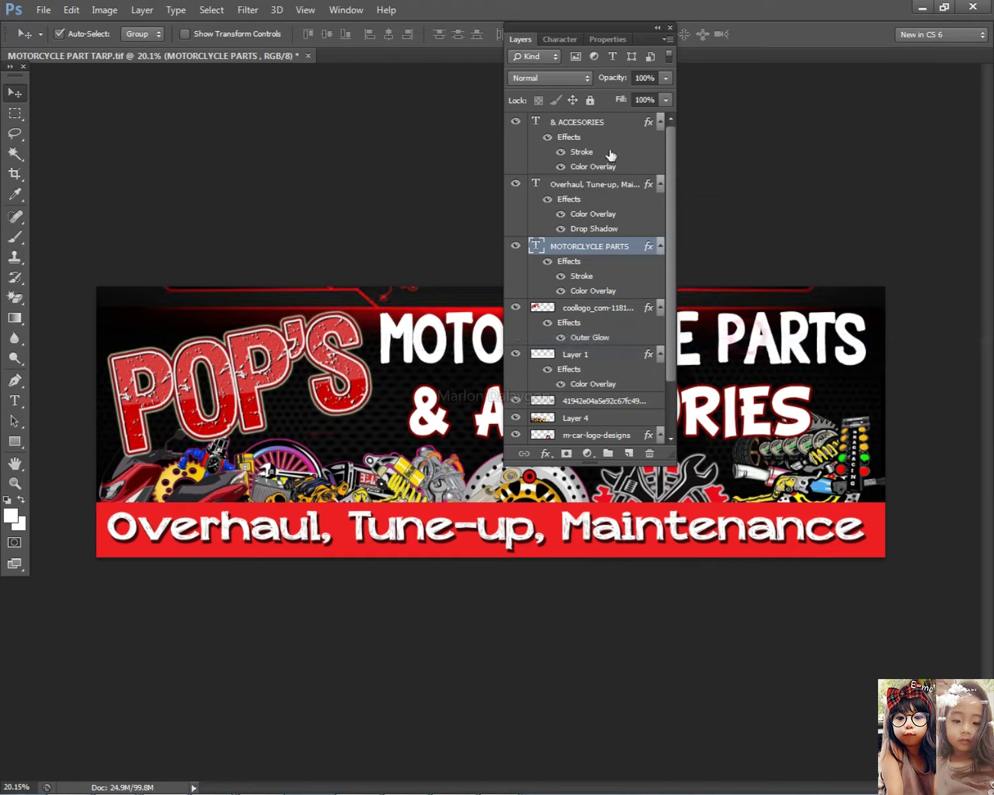
pyautogui.doubleClick(641, 262)
pyautogui.click(138, 607)
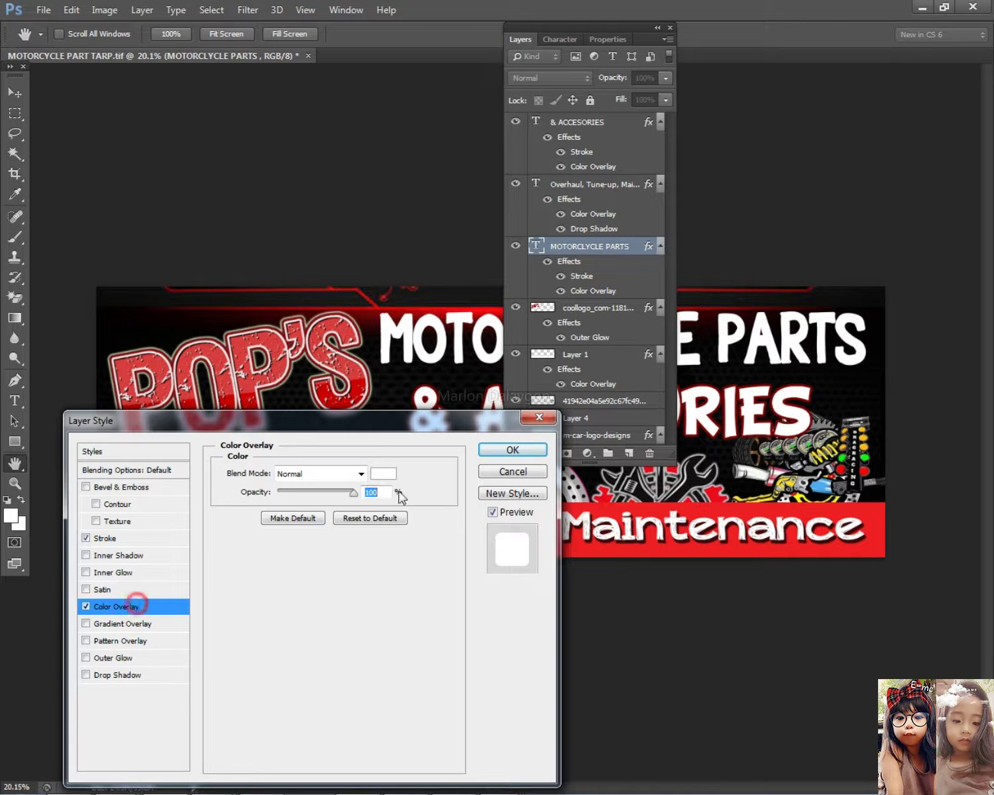
pyautogui.click(393, 474)
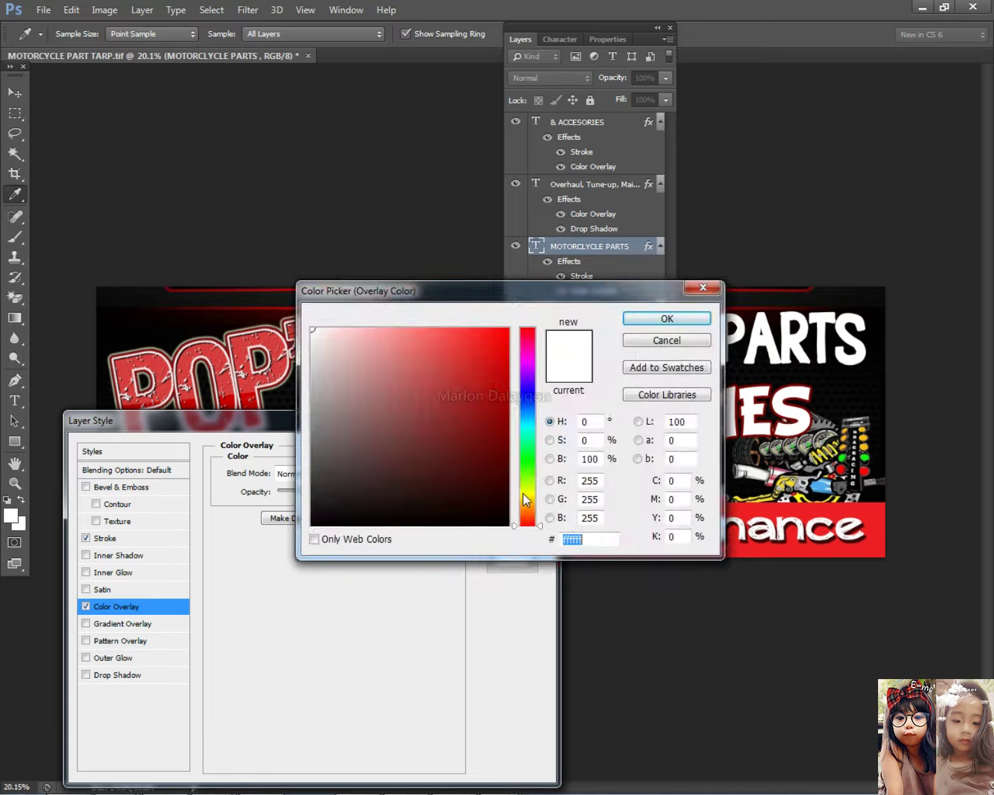
pyautogui.click(523, 492)
pyautogui.click(507, 329)
pyautogui.click(688, 318)
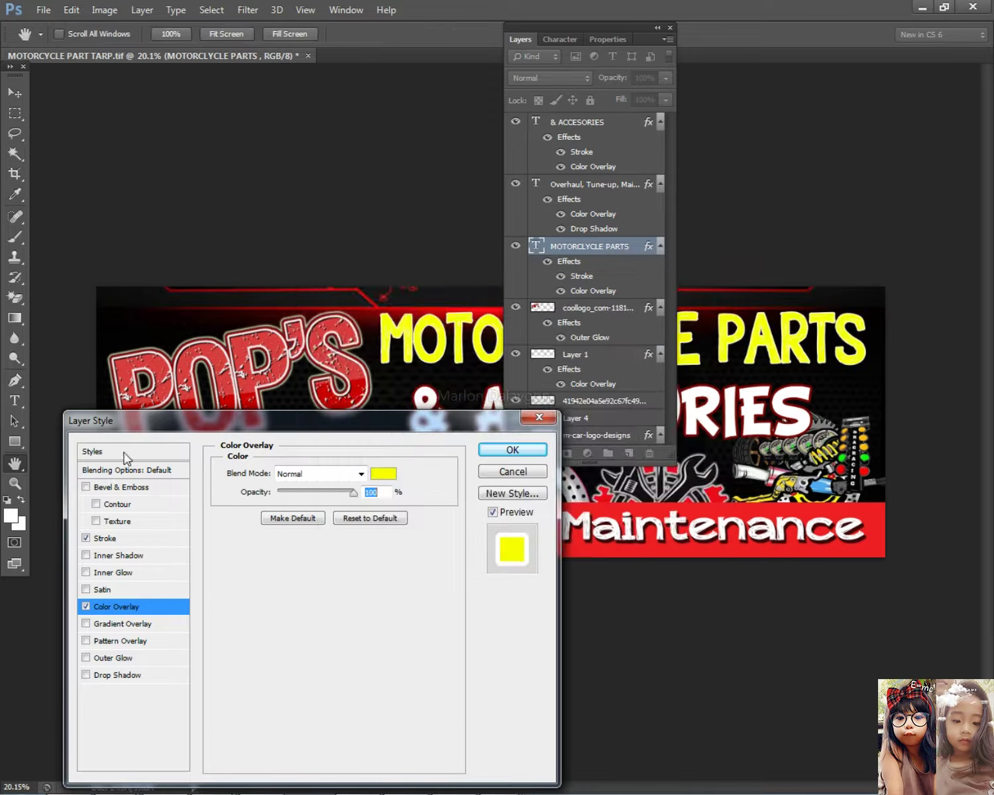
# - Add a thick black Stroke to MOTORCLYCLE PARTS and apply the styles
pyautogui.click(106, 539)
pyautogui.click(256, 580)
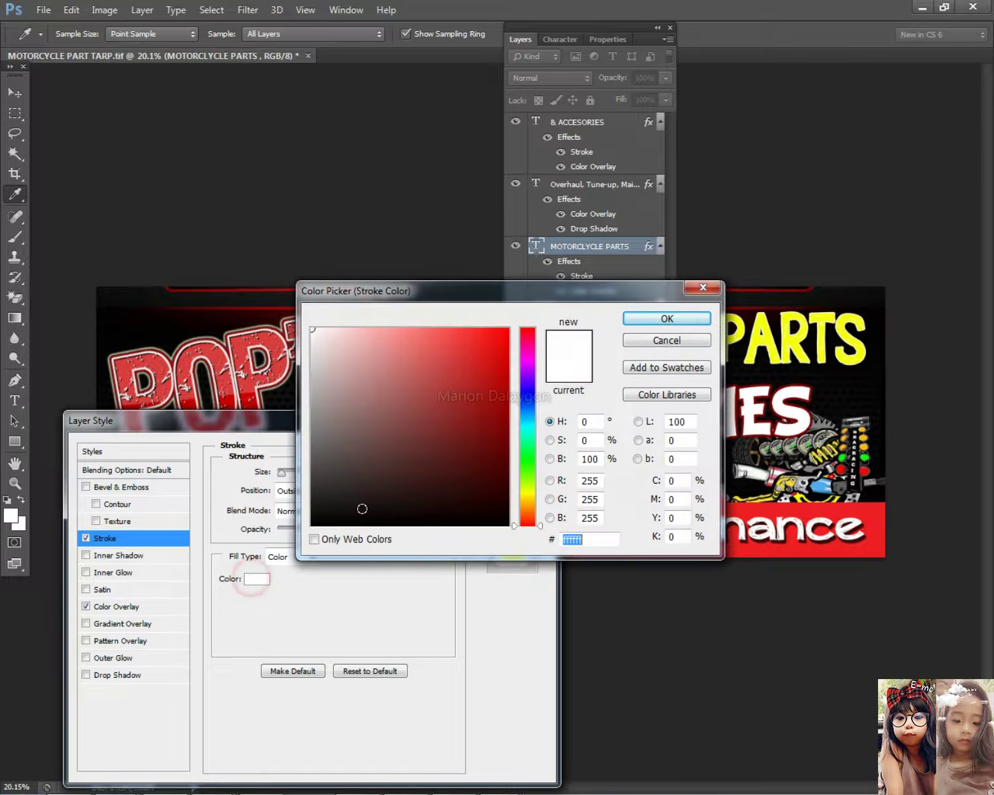
pyautogui.click(668, 319)
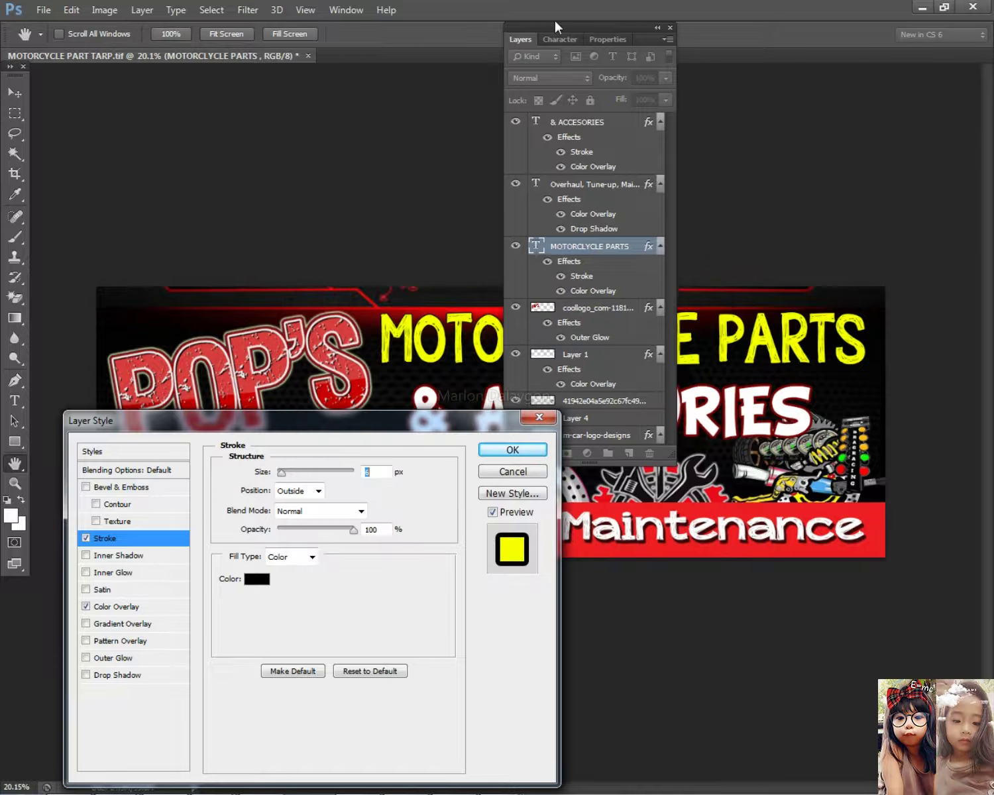
pyautogui.click(518, 39)
pyautogui.click(292, 471)
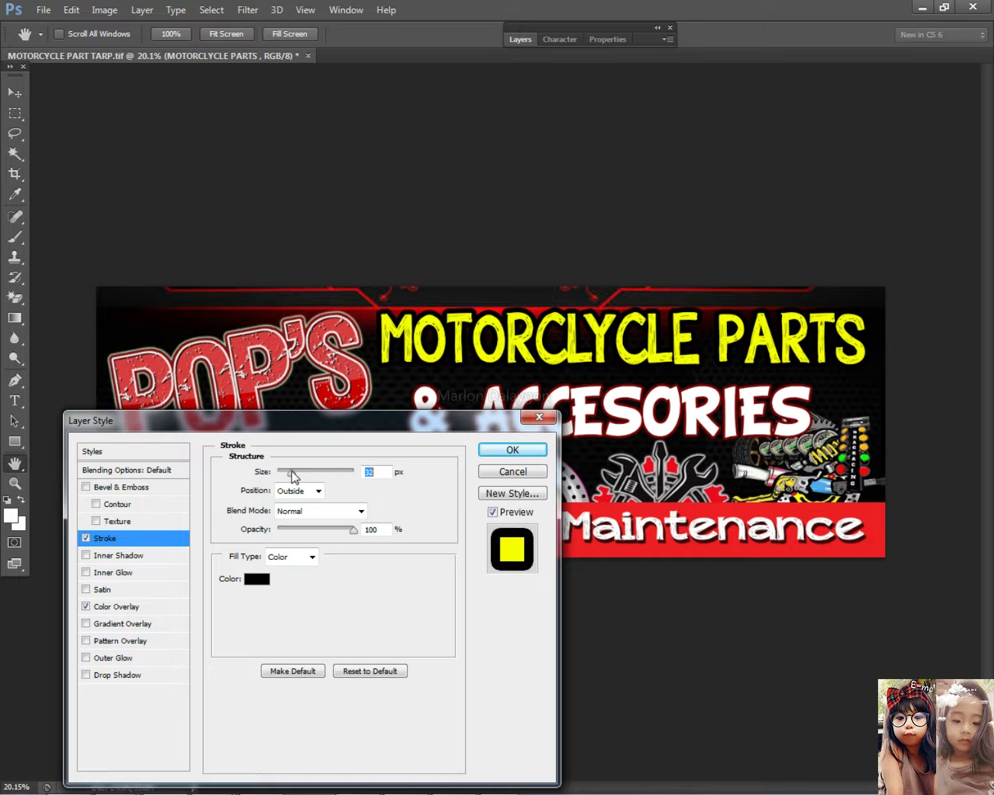
pyautogui.click(524, 450)
# - Move the yellow MOTORCLYCLE PARTS heading slightly down
pyautogui.scroll(1, 236, 197)
pyautogui.moveTo(545, 328); pyautogui.dragTo(544, 338)
pyautogui.scroll(-2, 589, 325)
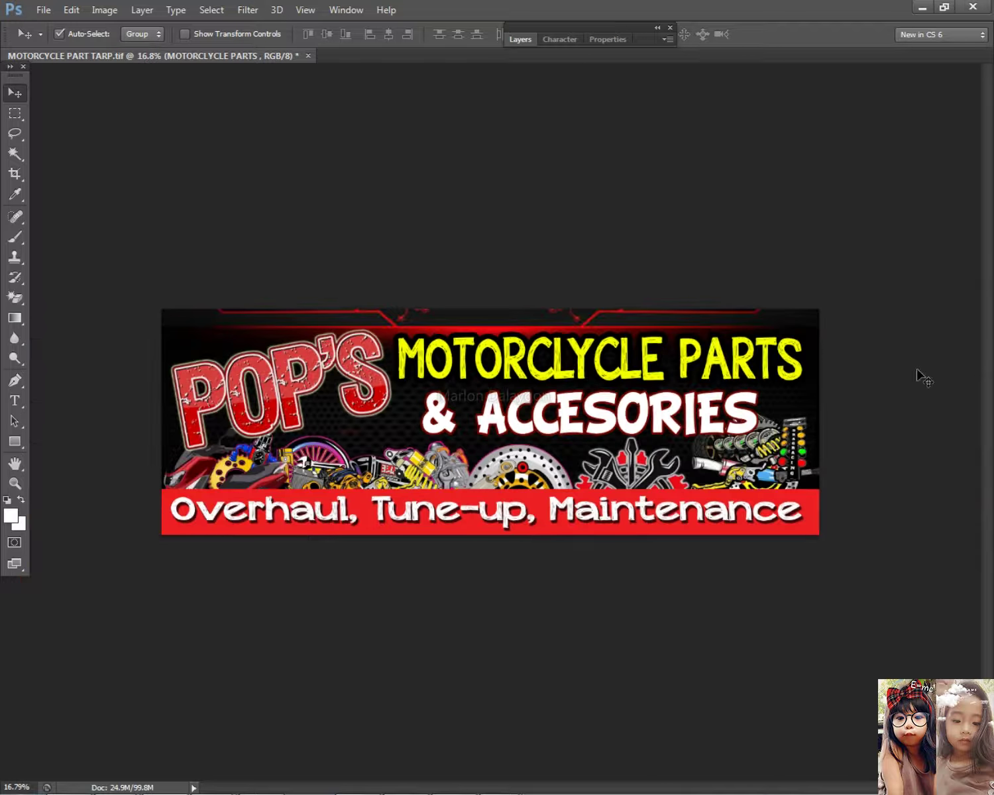
# - Commit the heading transform and nudge the & ACCESORIES text slightly to the right
pyautogui.hotkey('ctrl', 't')
pyautogui.press('Return')
pyautogui.rightClick(591, 406)
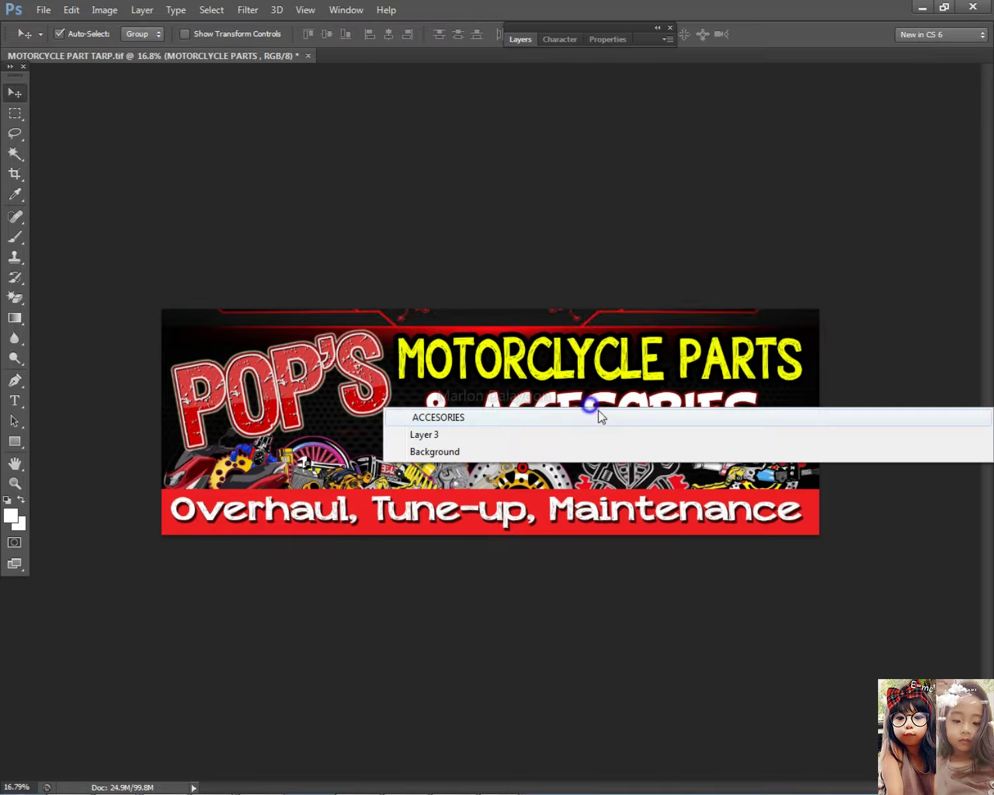
pyautogui.click(596, 413)
pyautogui.hotkey('shift', 'Right')
pyautogui.hotkey('shift', 'Right')
pyautogui.hotkey('shift', 'Right')
# - Narrow the Overhaul, Tune-up, Maintenance line from its left edge with Ctrl+T
pyautogui.rightClick(322, 384)
pyautogui.click(327, 391)
pyautogui.click(344, 393)
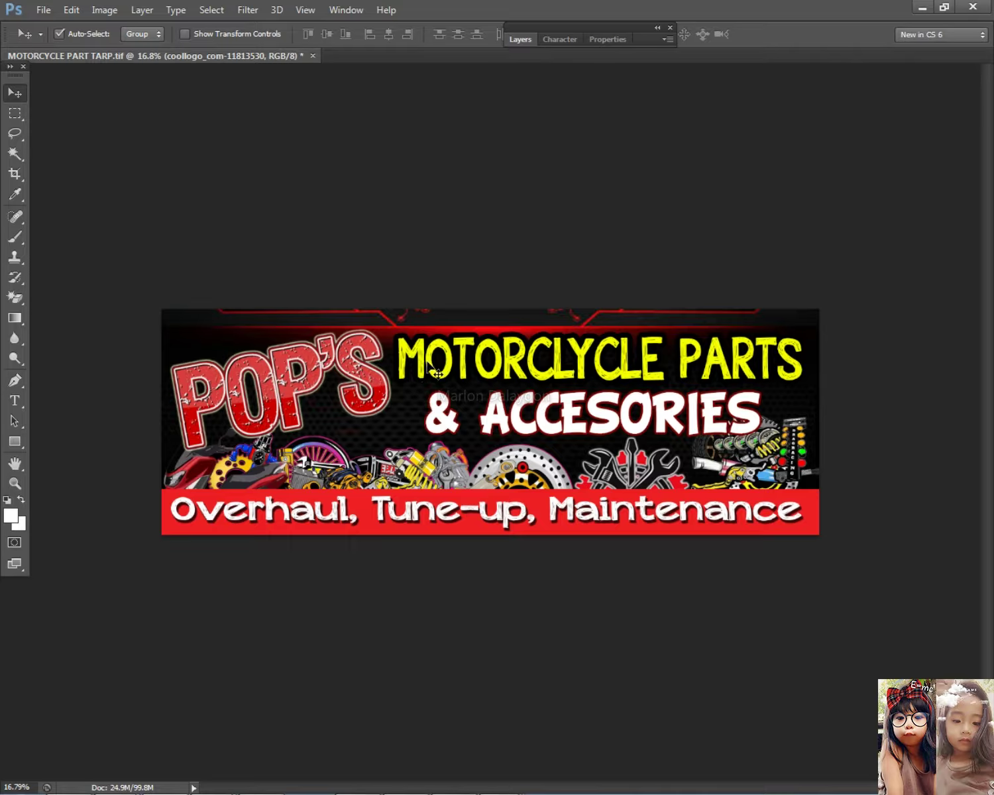
pyautogui.scroll(-2, 416, 502)
pyautogui.scroll(4, 416, 502)
pyautogui.rightClick(357, 531)
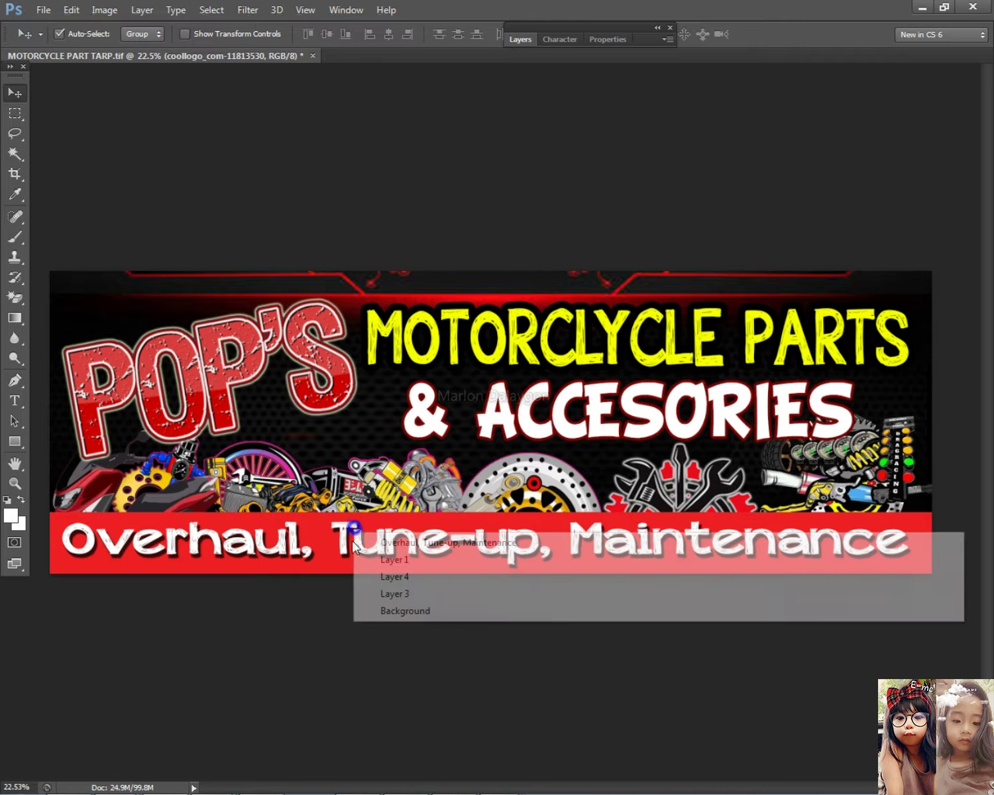
pyautogui.click(369, 542)
pyautogui.scroll(-1, 289, 530)
pyautogui.hotkey('ctrl', 't')
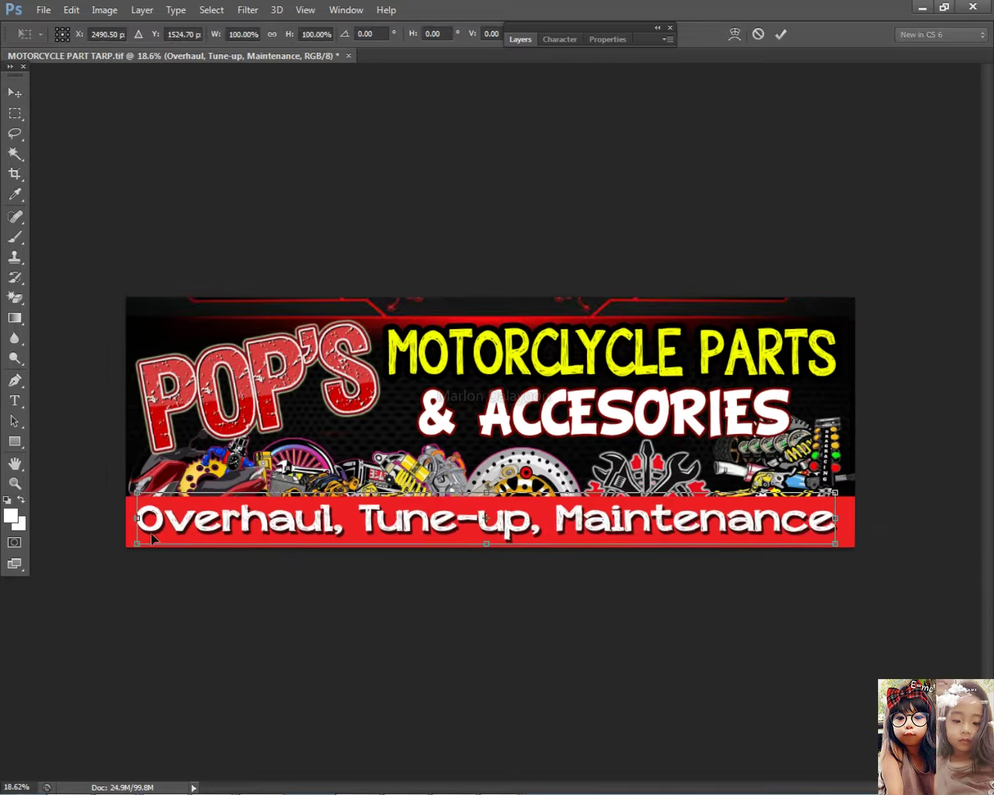
pyautogui.moveTo(136, 517); pyautogui.dragTo(148, 518)
pyautogui.press('Return')
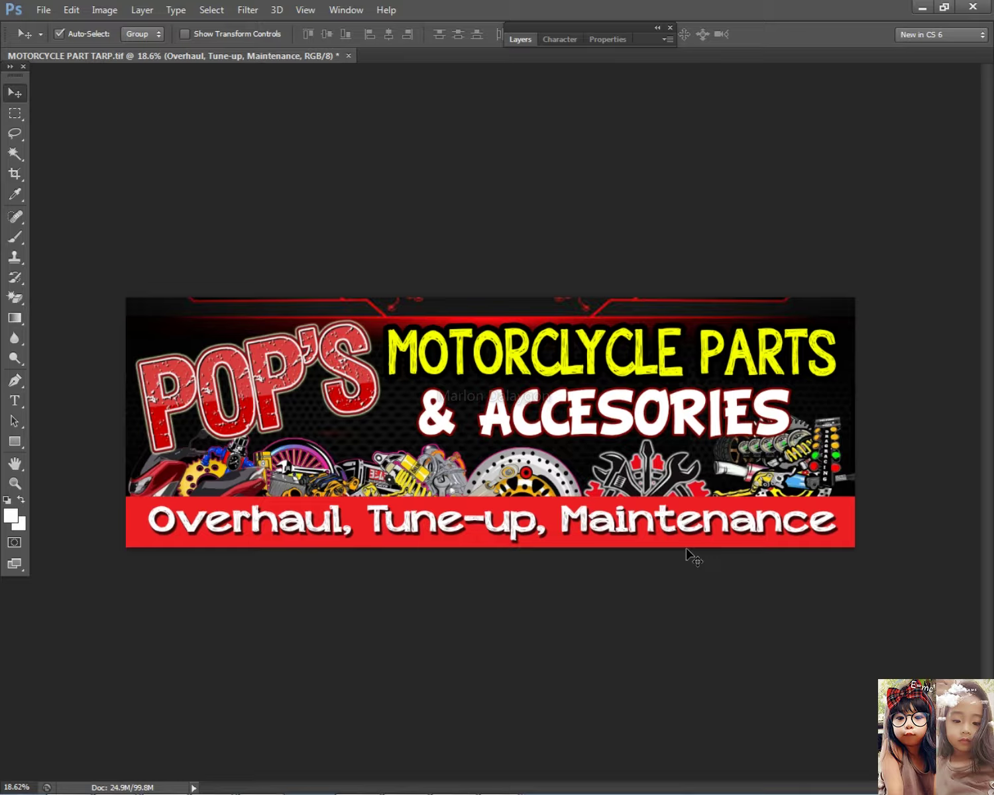
# - Save the banner as MOTORCYCLE PART TARP.tif
pyautogui.scroll(-2, 665, 504)
pyautogui.scroll(2, 649, 528)
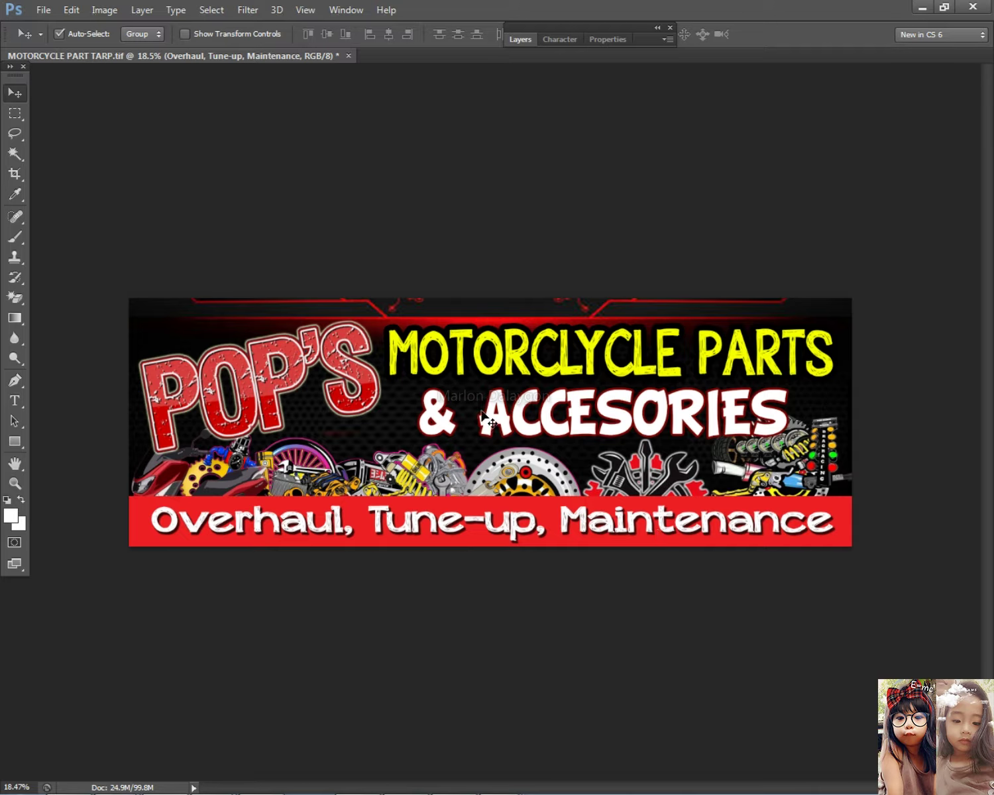
pyautogui.hotkey('ctrl', 's')
# - Minimise Photoshop to reach the Windows desktop
pyautogui.scroll(-5, 482, 414)
pyautogui.scroll(8, 464, 441)
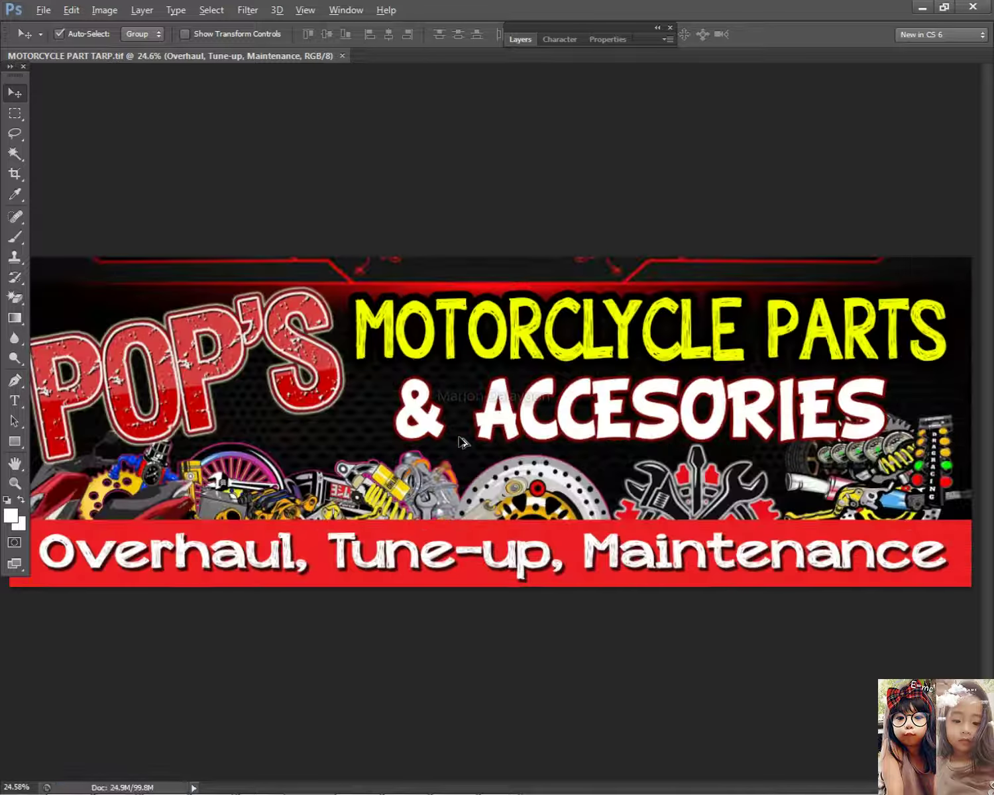
pyautogui.scroll(-2, 459, 437)
pyautogui.click(990, 788)
pyautogui.rightClick(237, 158)
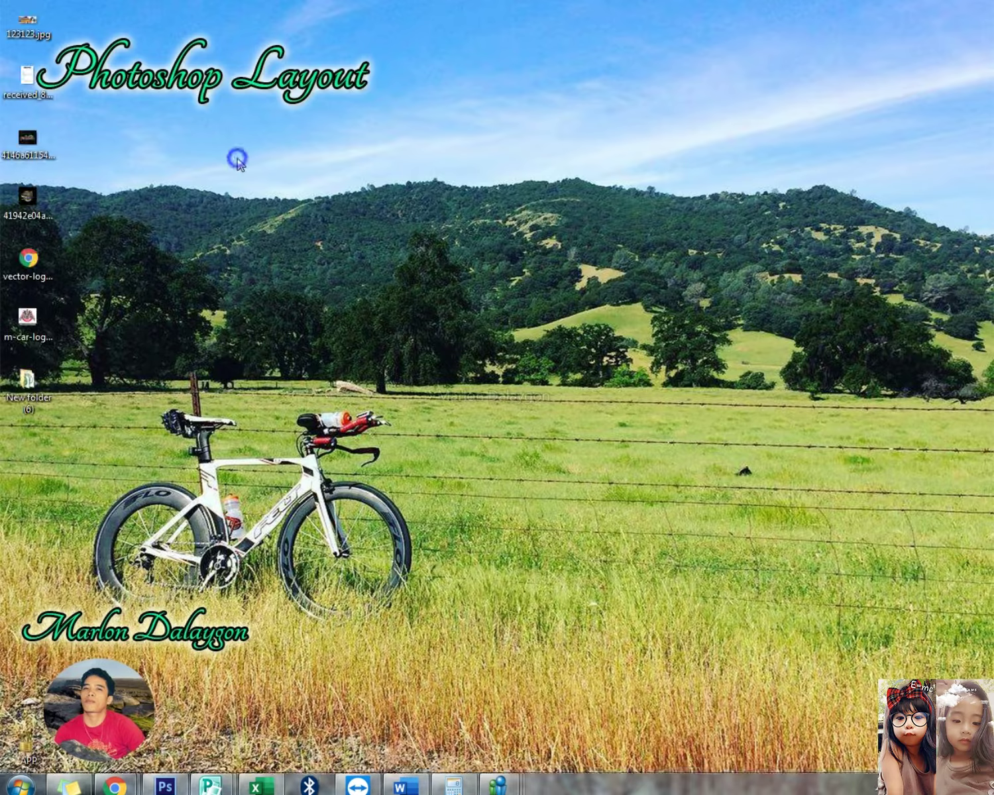
pyautogui.click(102, 384)
# - Delete the six files in the desktop column and switch back to Photoshop
pyautogui.moveTo(98, 358); pyautogui.dragTo(3, 6)
pyautogui.press('Delete')
pyautogui.press('Return')
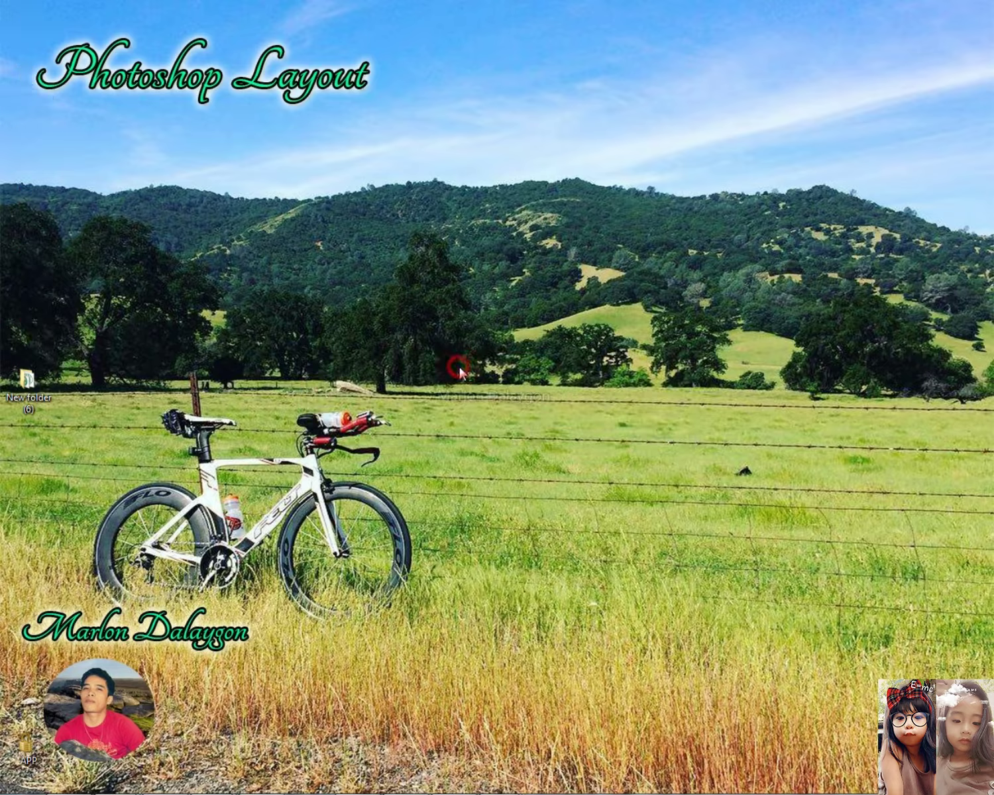
pyautogui.click(185, 775)
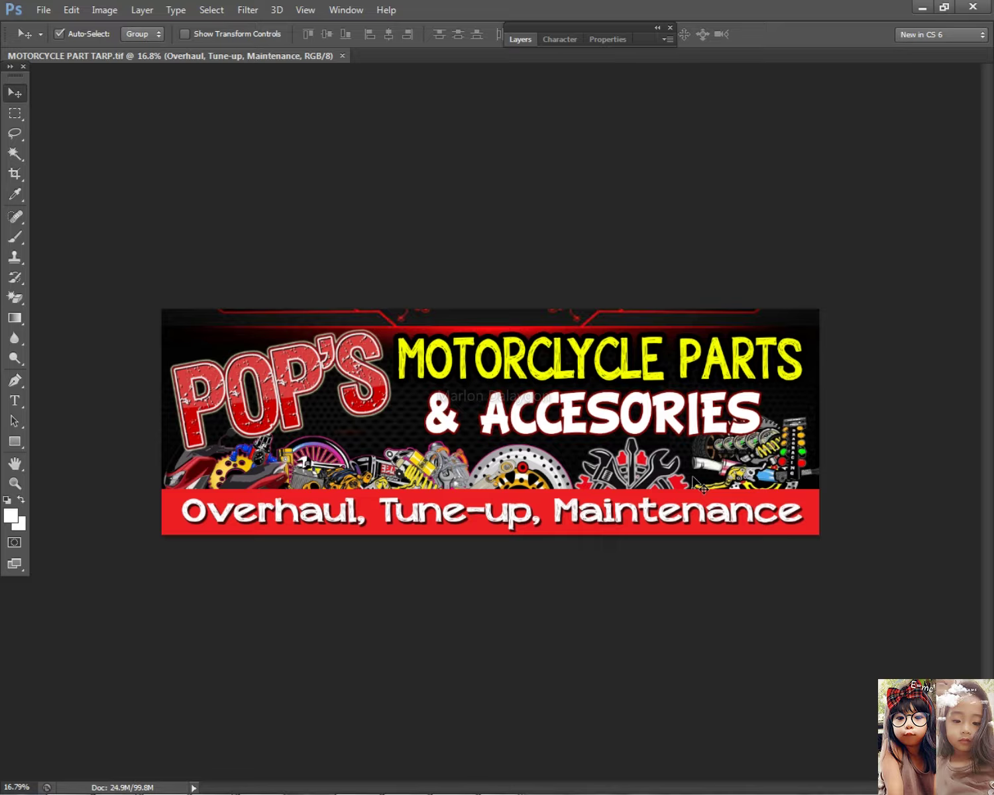
pyautogui.scroll(-4, 757, 472)
pyautogui.scroll(8, 758, 472)
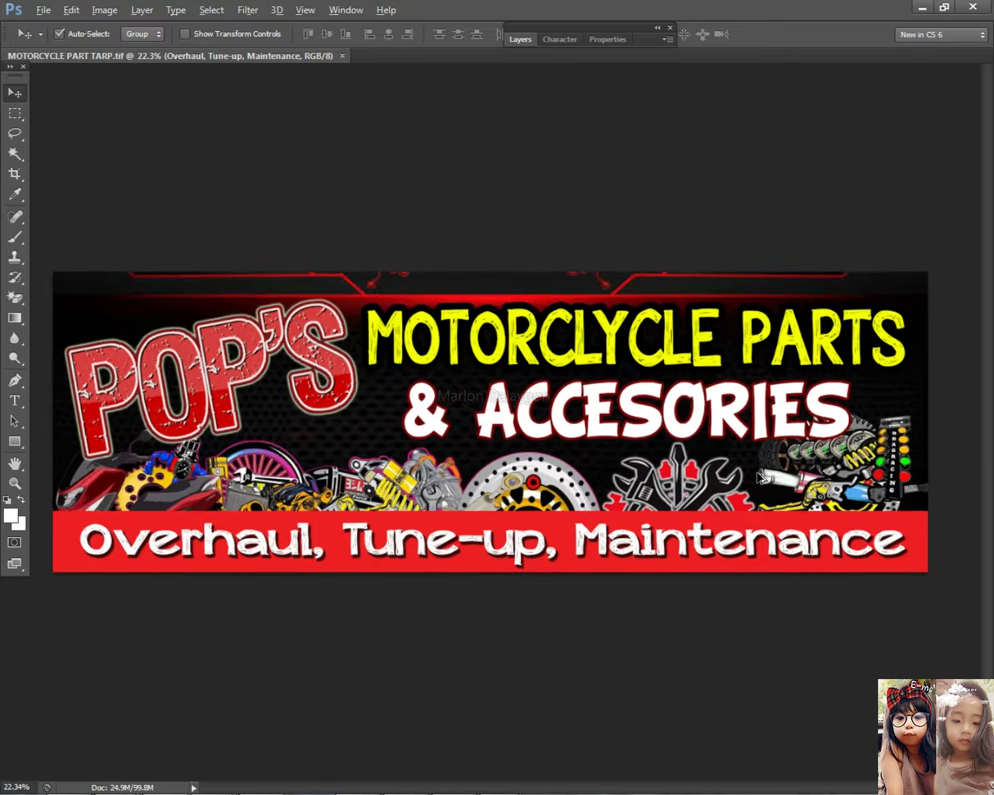
pyautogui.scroll(-1, 757, 473)
pyautogui.scroll(-1, 762, 480)
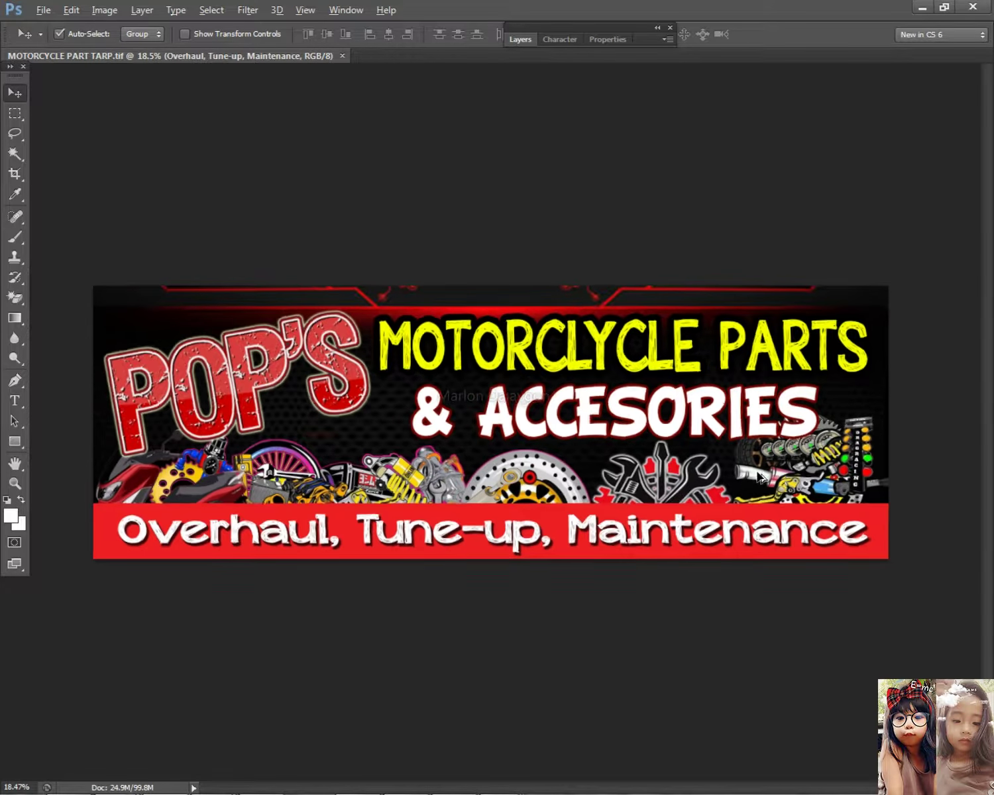
pyautogui.scroll(1, 758, 476)
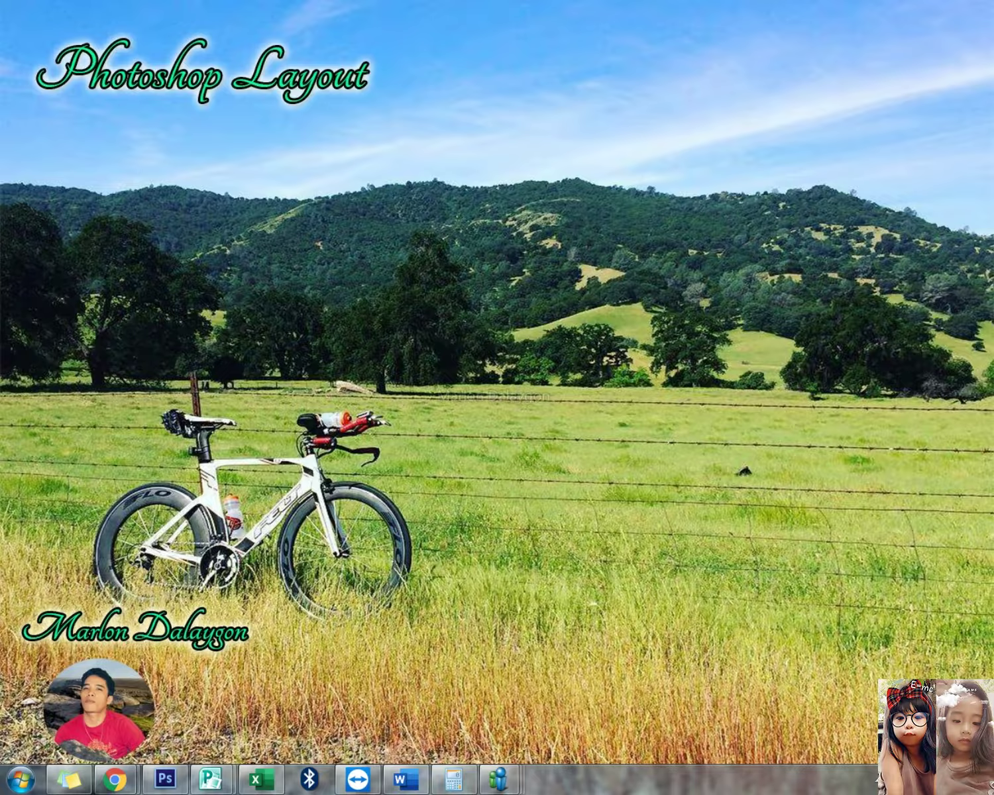
pyautogui.rightClick(226, 218)
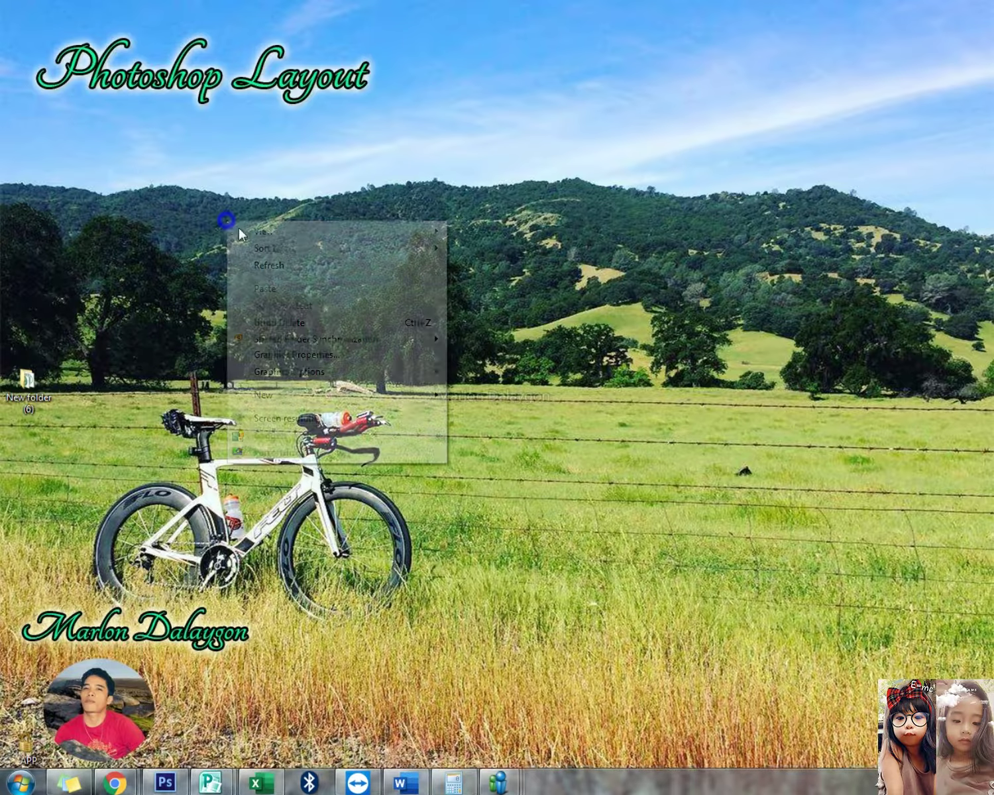
pyautogui.click(311, 266)
pyautogui.click(165, 790)
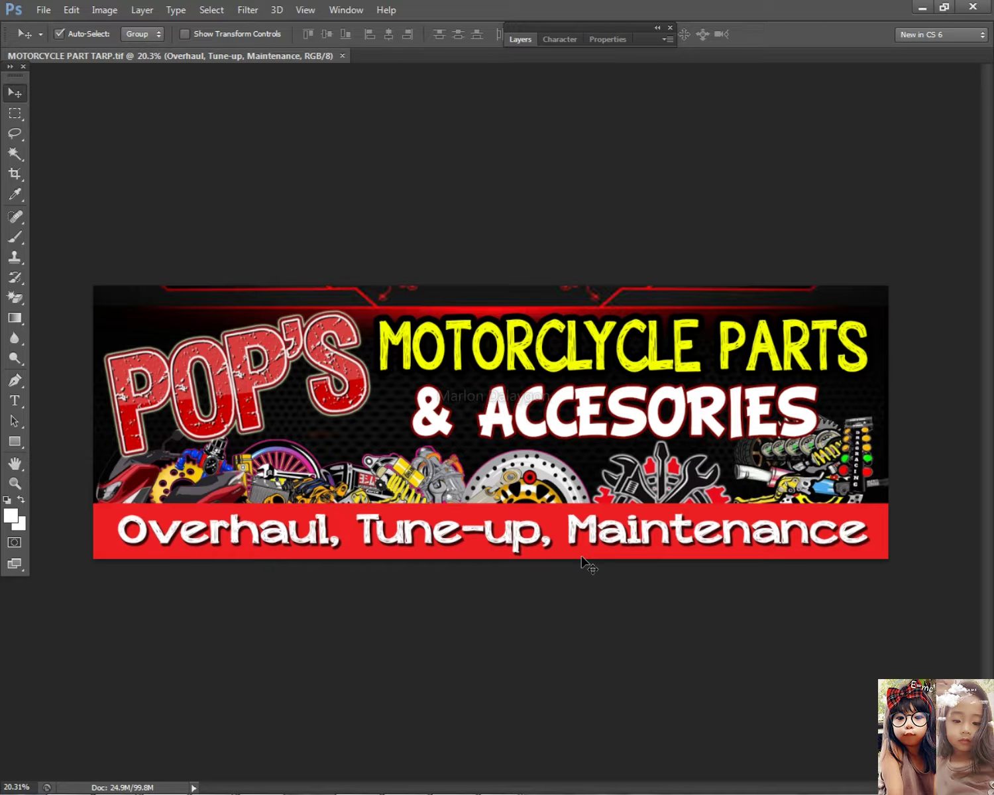
# - Try the 8514oem font on the Overhaul line and check which font & ACCESORIES uses
pyautogui.click(15, 400)
pyautogui.click(475, 530)
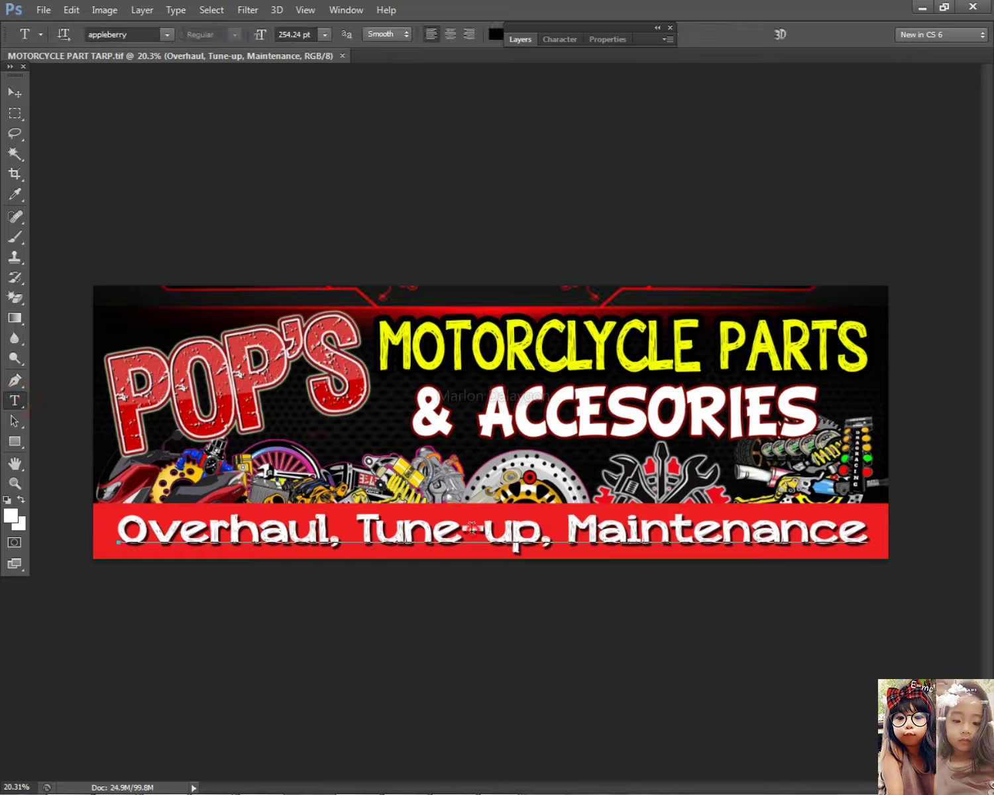
pyautogui.hotkey('ctrl', 'a')
pyautogui.click(136, 33)
pyautogui.click(134, 30)
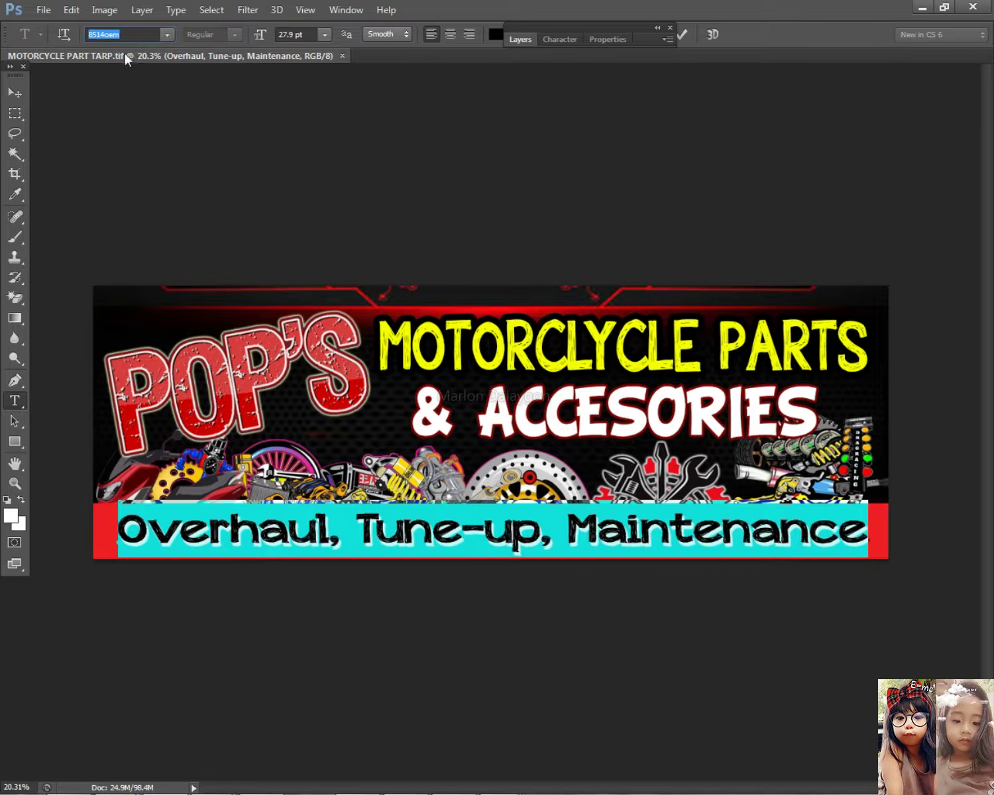
pyautogui.click(13, 93)
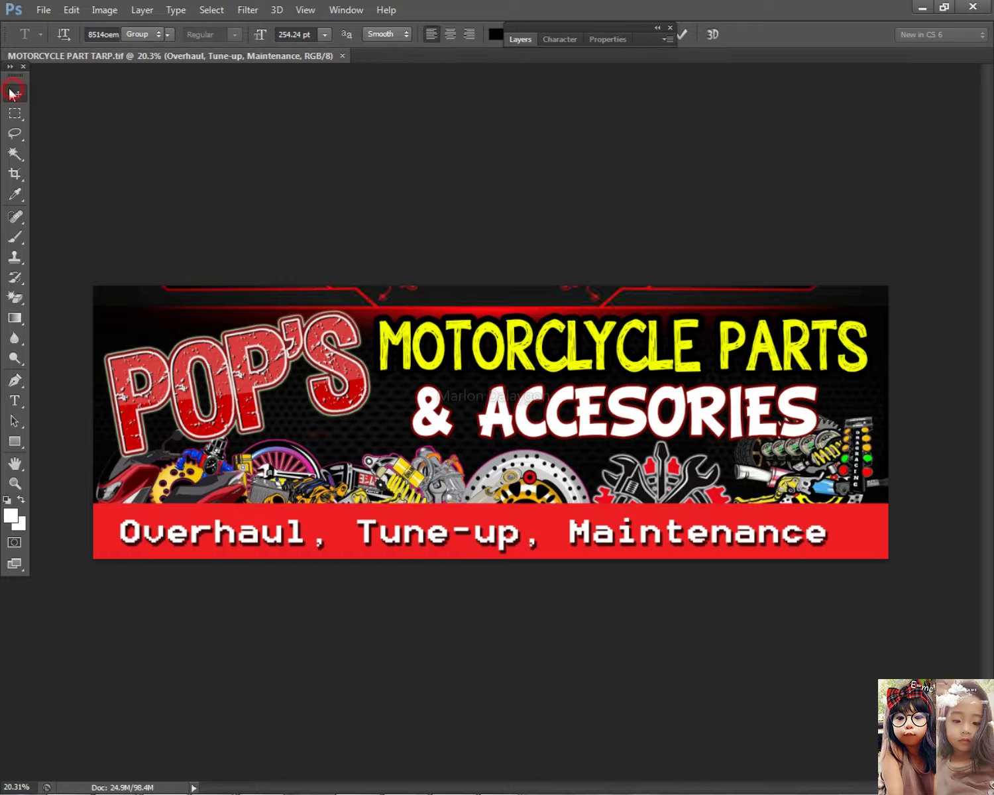
pyautogui.click(570, 403)
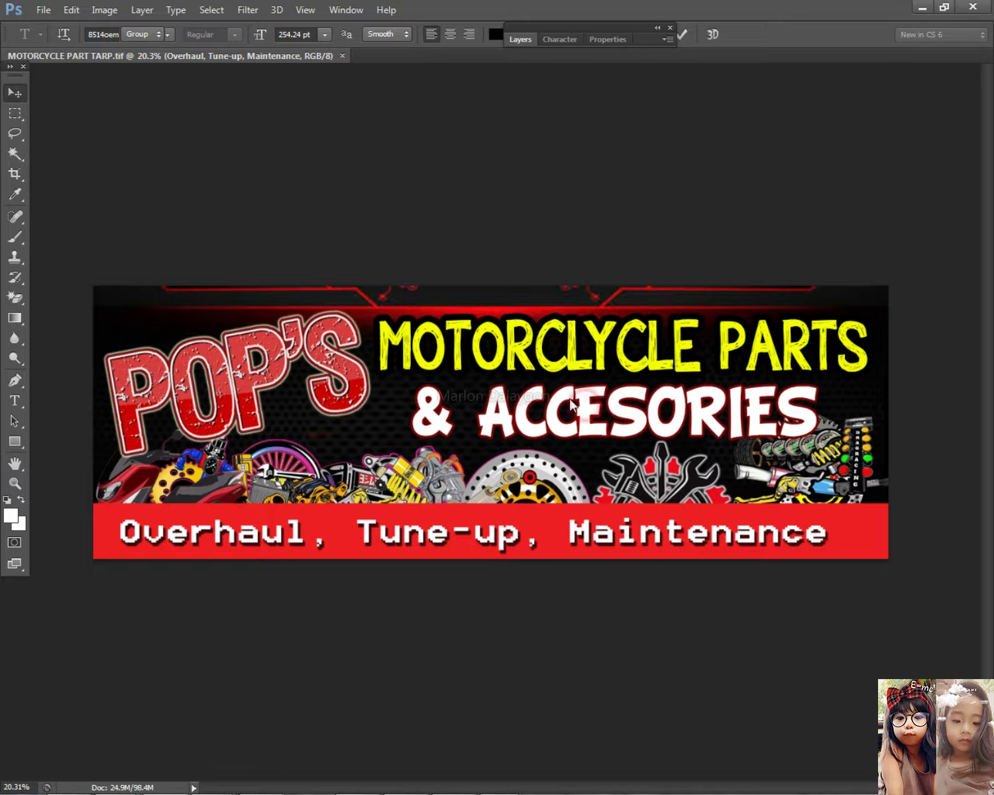
pyautogui.press('t')
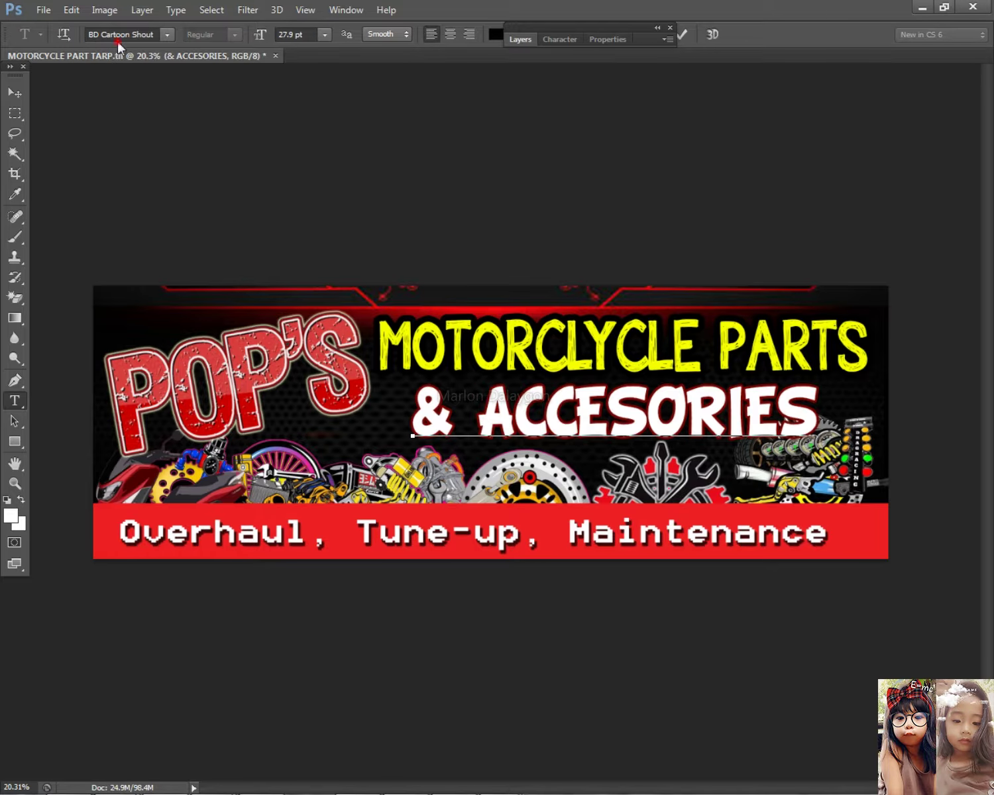
pyautogui.click(15, 93)
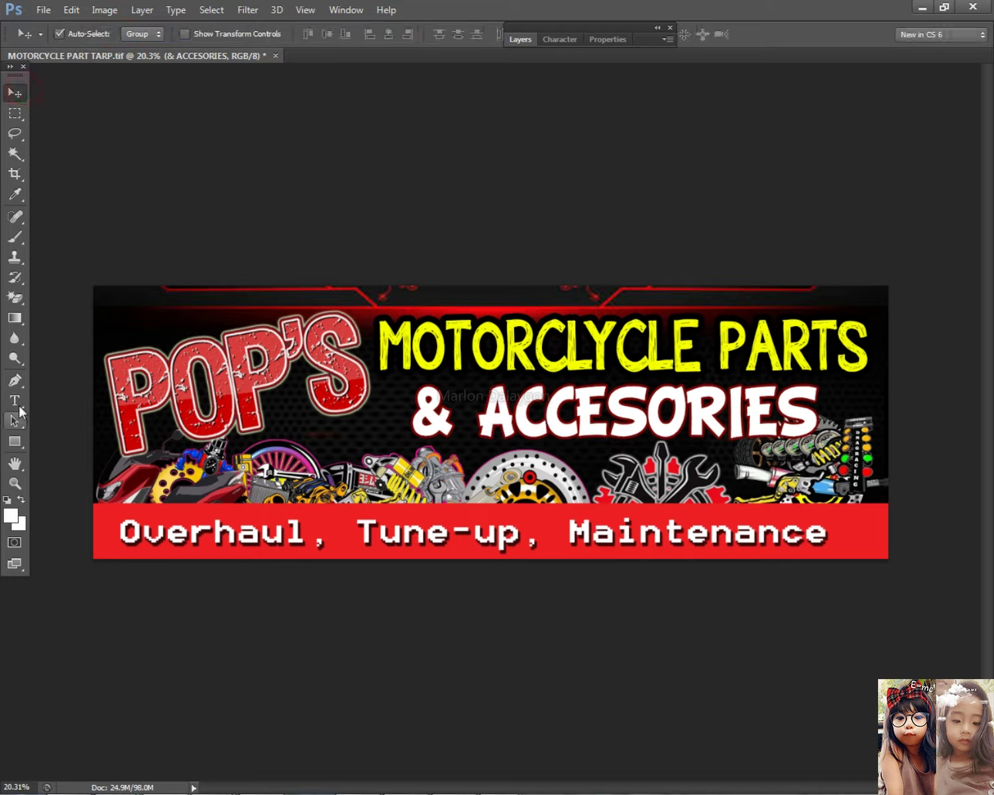
# - Change the Overhaul, Tune-up, Maintenance line's font to BD Cartoon Shout
pyautogui.click(15, 401)
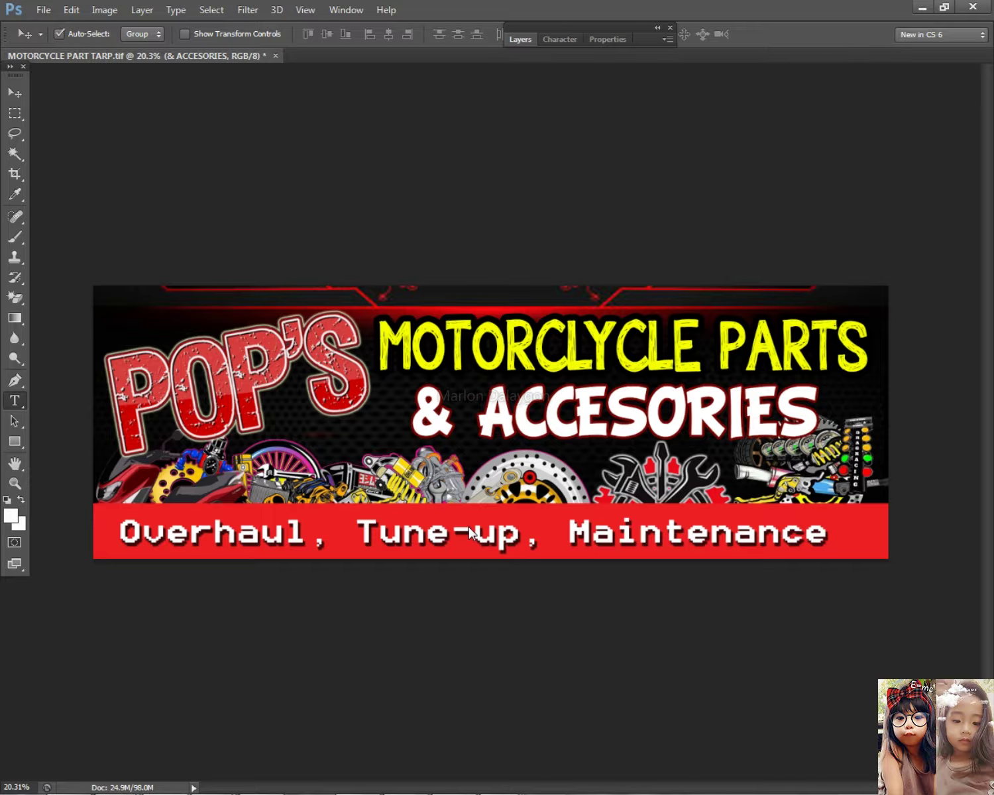
pyautogui.click(470, 533)
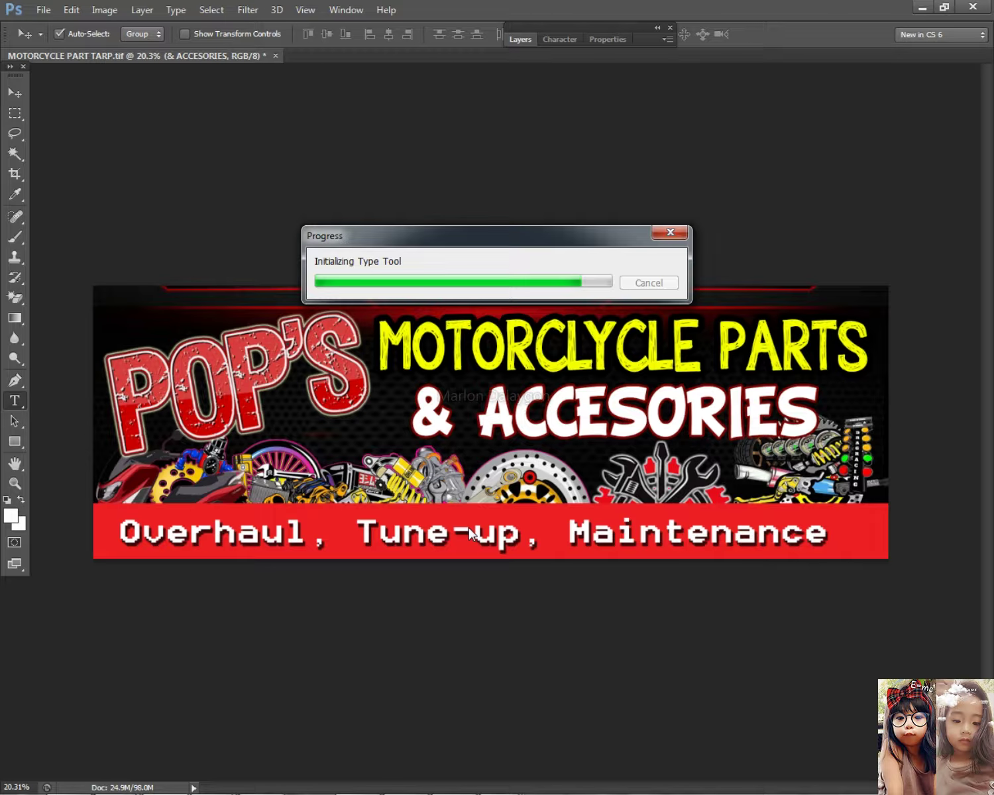
pyautogui.tripleClick(470, 533)
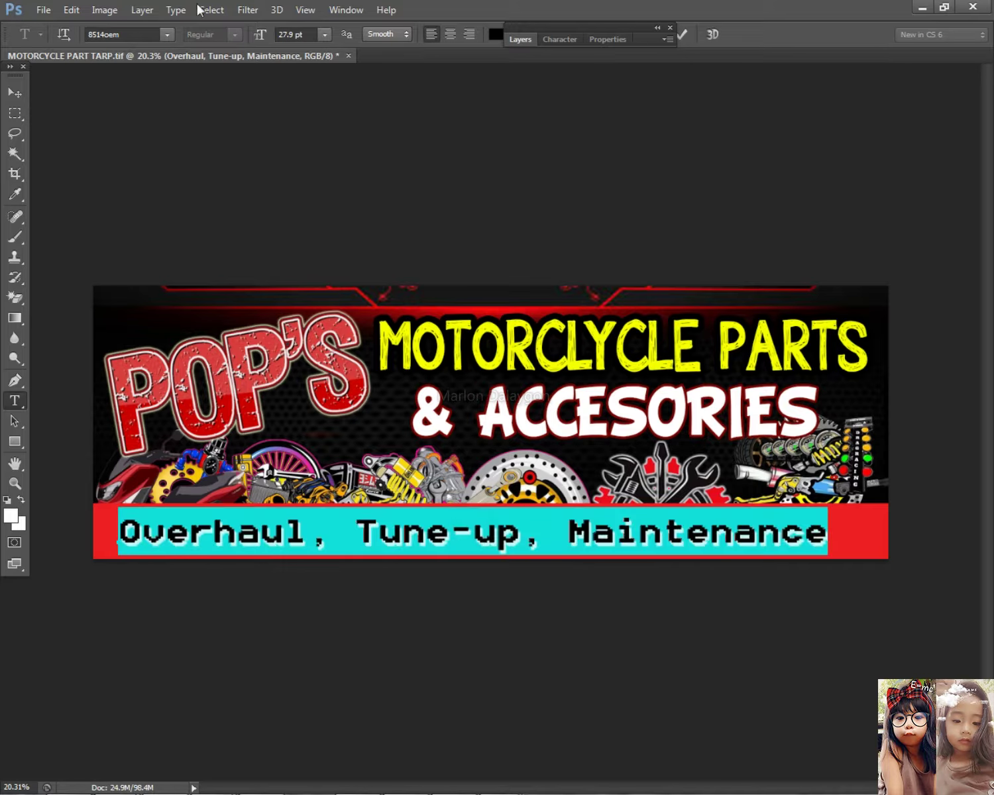
pyautogui.click(142, 34)
pyautogui.write('BD Cartoon Shout')
pyautogui.press('Return')
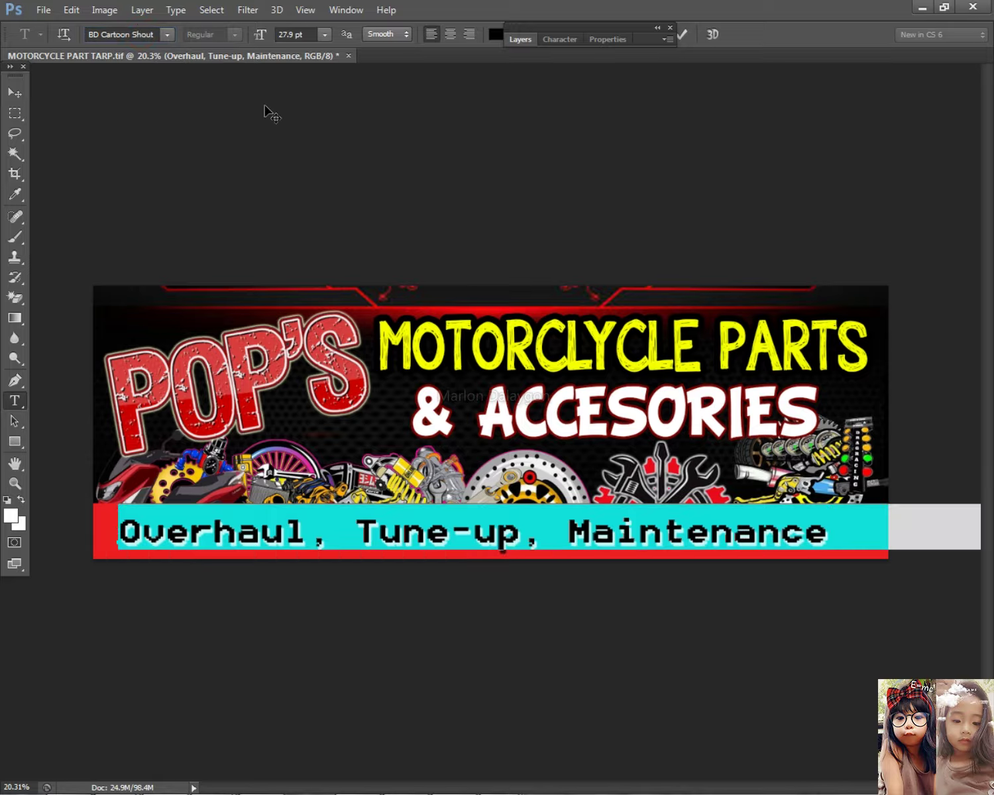
pyautogui.scroll(-1, 314, 120)
pyautogui.click(14, 91)
# - Squeeze the line to fit inside the red strip and nudge it slightly down and left
pyautogui.keyDown('alt'); pyautogui.scroll(-4, 490, 424); pyautogui.keyUp('alt')
pyautogui.hotkey('ctrl', 't')
pyautogui.keyDown('alt'); pyautogui.scroll(-3, 835, 493); pyautogui.keyUp('alt')
pyautogui.moveTo(830, 473); pyautogui.dragTo(683, 471)
pyautogui.press('Return')
pyautogui.keyDown('alt'); pyautogui.scroll(2, 477, 538); pyautogui.keyUp('alt')
pyautogui.keyDown('alt'); pyautogui.scroll(4, 473, 533); pyautogui.keyUp('alt')
pyautogui.moveTo(523, 516); pyautogui.dragTo(521, 526)
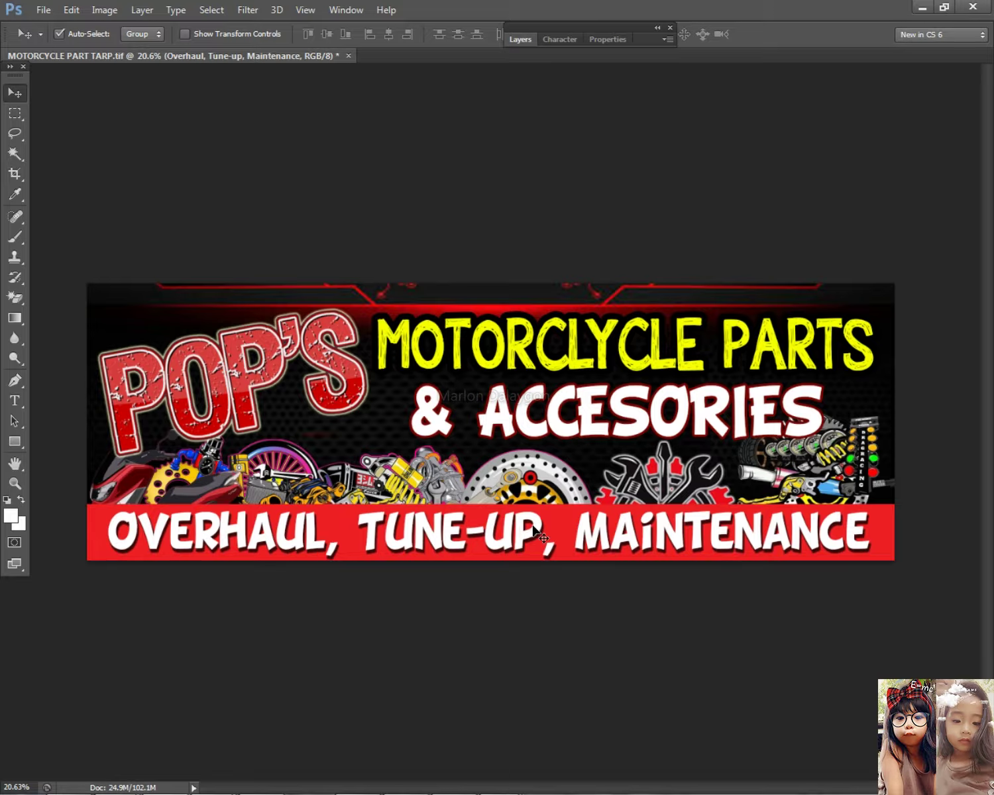
pyautogui.keyDown('alt'); pyautogui.scroll(-2, 535, 533); pyautogui.keyUp('alt')
pyautogui.keyDown('alt'); pyautogui.scroll(2, 434, 510); pyautogui.keyUp('alt')
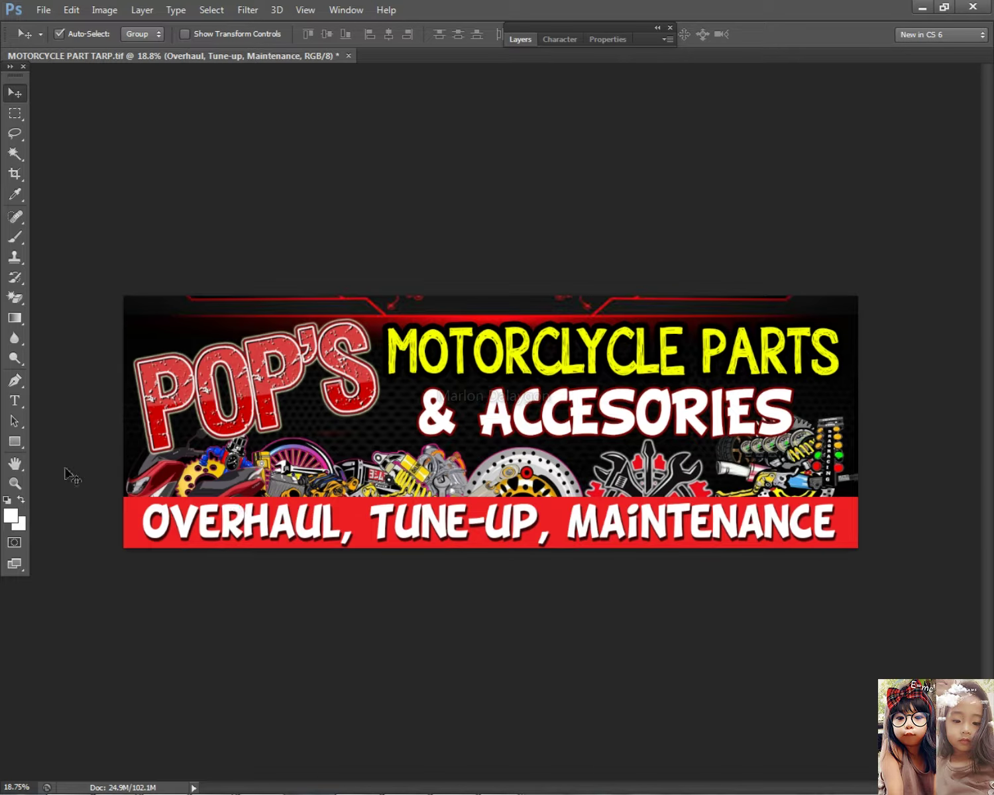
# - Preview other fonts on the OVERHAUL, TUNE-UP, MAINTENANCE line
pyautogui.click(14, 400)
pyautogui.tripleClick(391, 507)
pyautogui.click(131, 37)
pyautogui.scroll(-3, 131, 36)
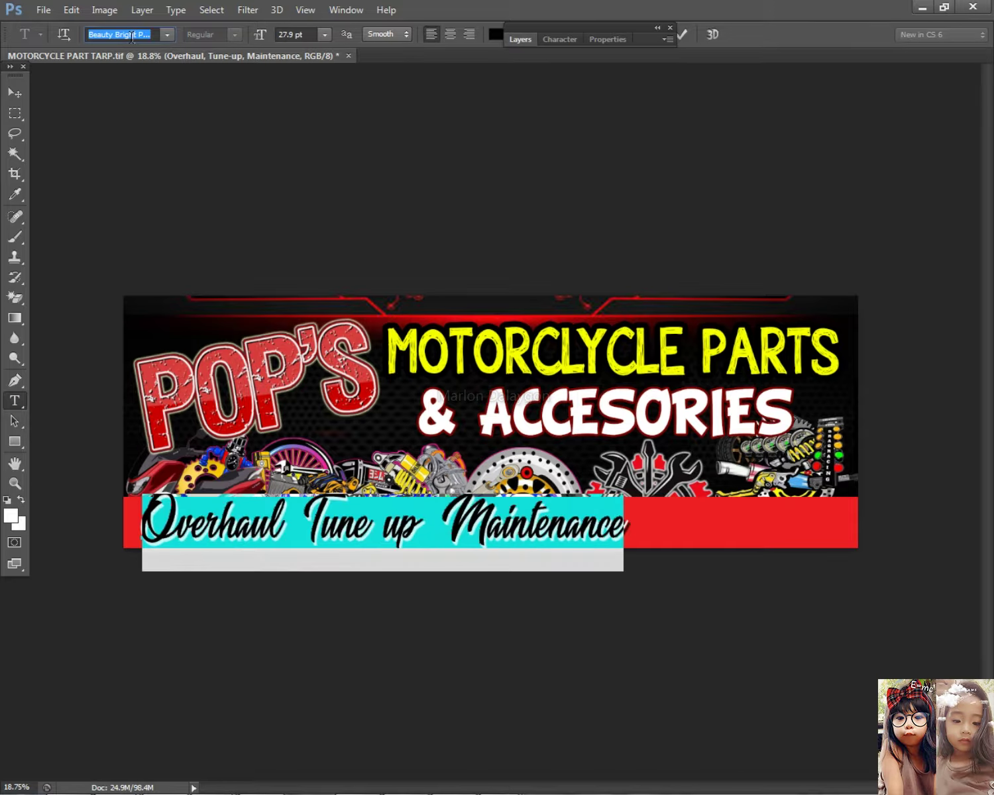
pyautogui.press('Down')
pyautogui.press('Down')
pyautogui.press('Down')
pyautogui.press('Down')
pyautogui.press('Down')
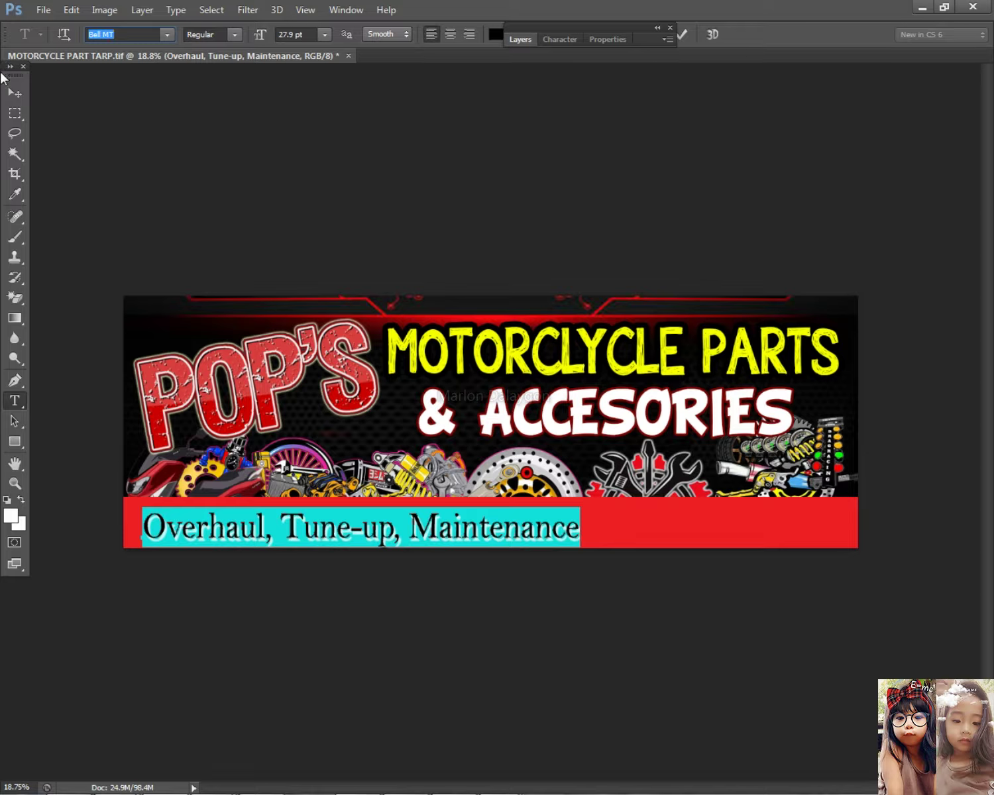
pyautogui.click(15, 93)
# - Stretch the line toward the strip's right end, then undo back to BD Cartoon Shout
pyautogui.hotkey('ctrl', 't')
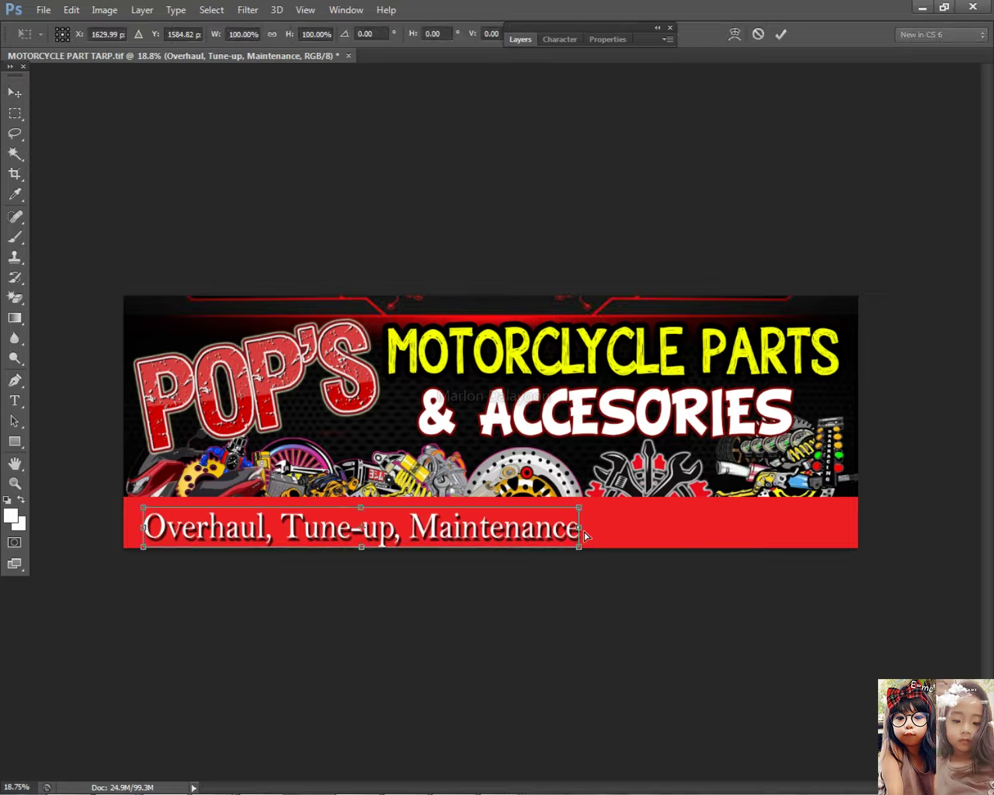
pyautogui.moveTo(583, 528); pyautogui.dragTo(841, 523)
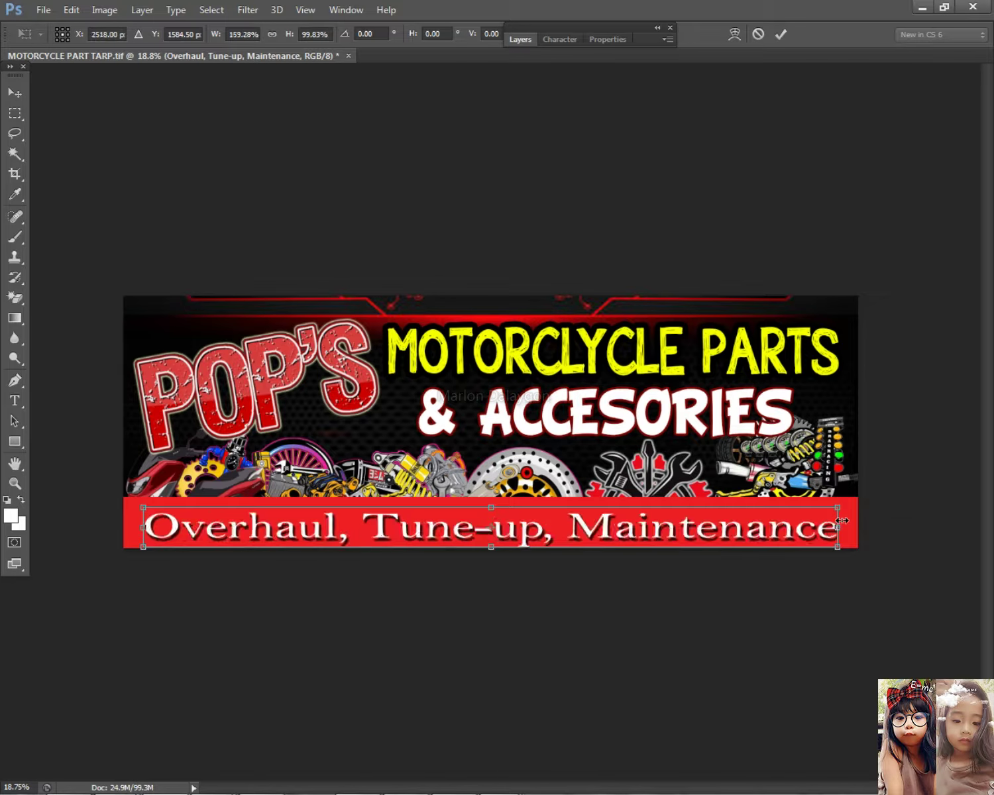
pyautogui.press('Return')
pyautogui.moveTo(728, 533); pyautogui.dragTo(728, 526)
pyautogui.hotkey('ctrl', 'alt', 'z')
pyautogui.hotkey('ctrl', 'alt', 'z')
pyautogui.hotkey('ctrl', 'alt', 'z')
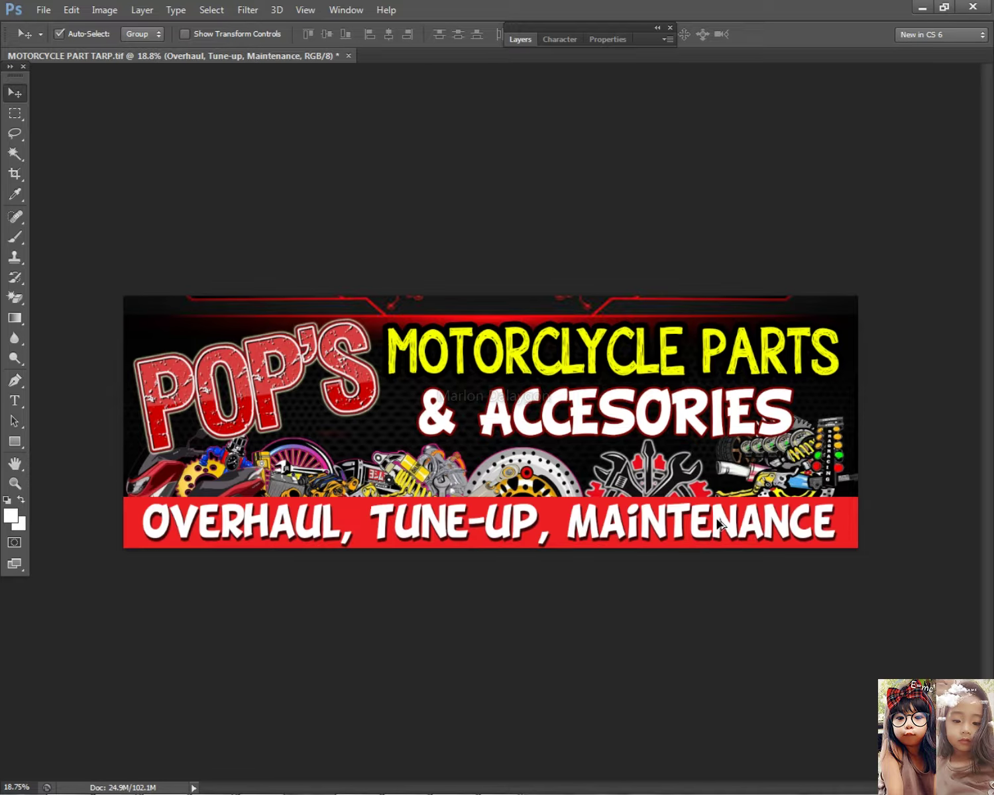
# - Marquee-select the parts collage and red strip layers on the canvas
pyautogui.scroll(-1, 718, 523)
pyautogui.moveTo(540, 549); pyautogui.dragTo(254, 462)
pyautogui.moveTo(130, 260); pyautogui.dragTo(782, 404)
pyautogui.click(520, 40)
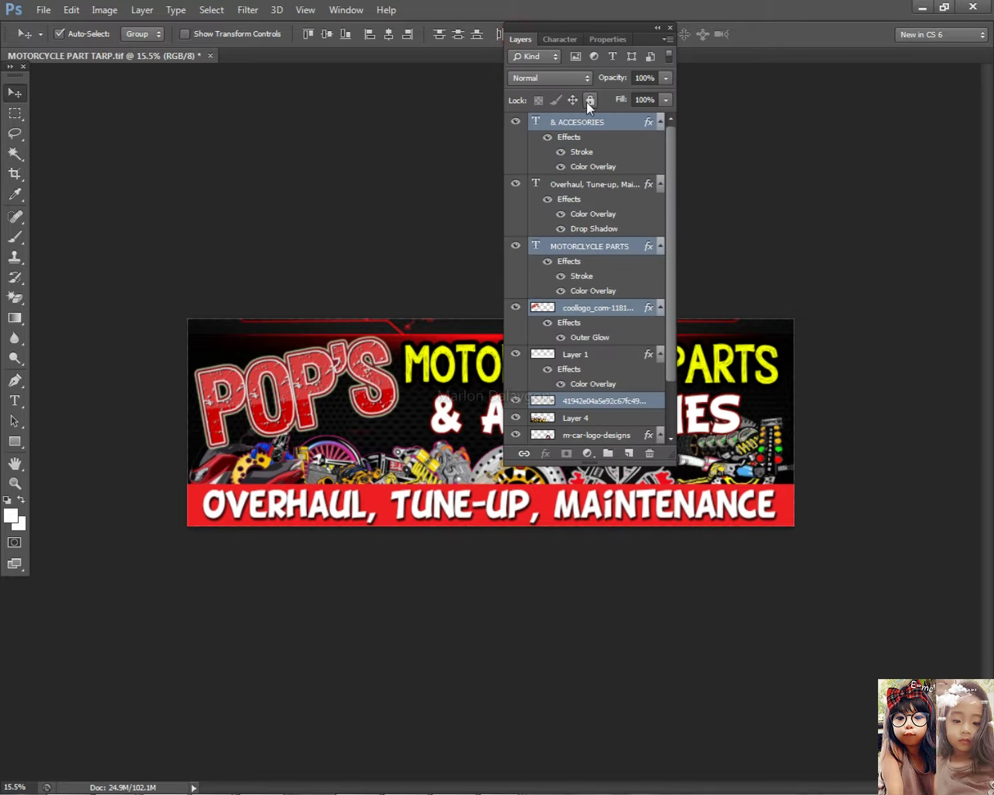
pyautogui.click(519, 39)
pyautogui.moveTo(771, 675); pyautogui.dragTo(132, 457)
# - Squash the selected layers to about 70% height and shift them down
pyautogui.hotkey('ctrl', 't')
pyautogui.moveTo(489, 429)
pyautogui.mouseDown()
pyautogui.moveTo(490, 439)
pyautogui.moveTo(491, 430)
pyautogui.mouseUp()
pyautogui.moveTo(487, 575); pyautogui.dragTo(490, 545)
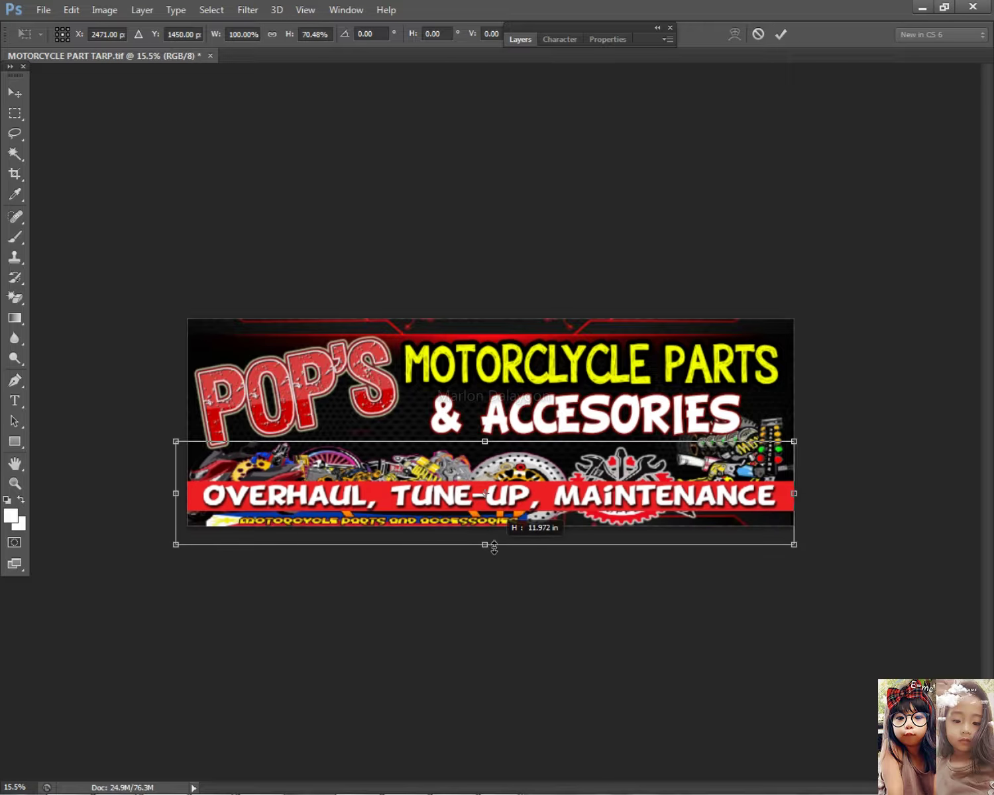
pyautogui.moveTo(523, 497); pyautogui.dragTo(526, 520)
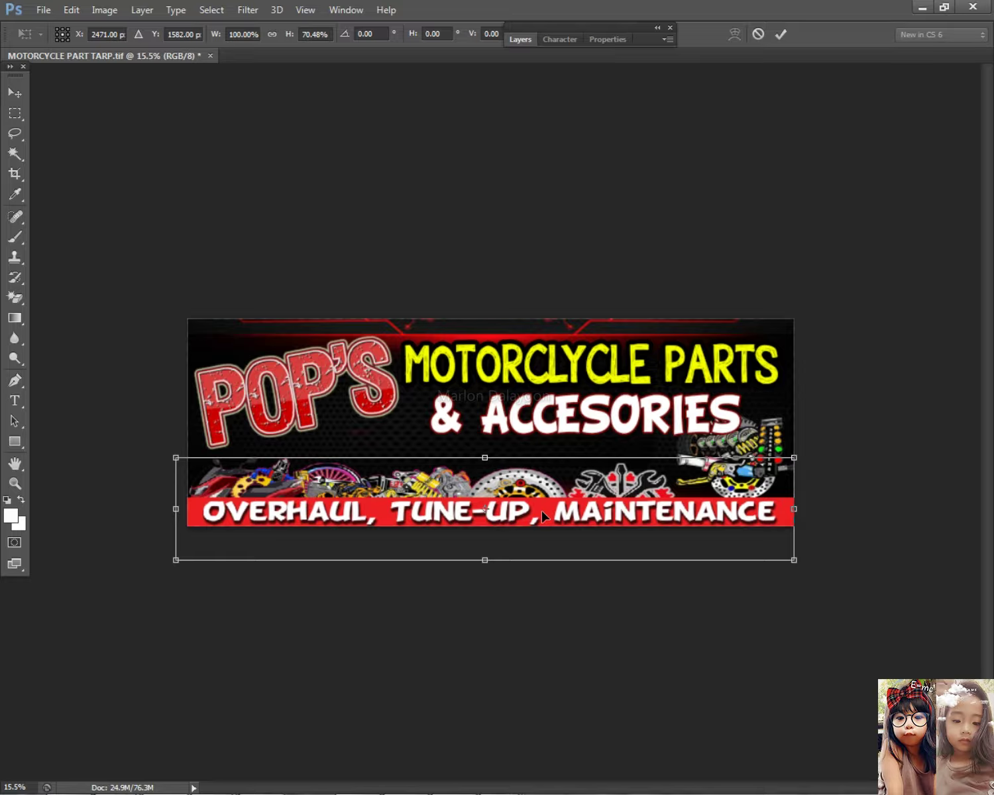
pyautogui.press('Return')
pyautogui.scroll(1, 803, 515)
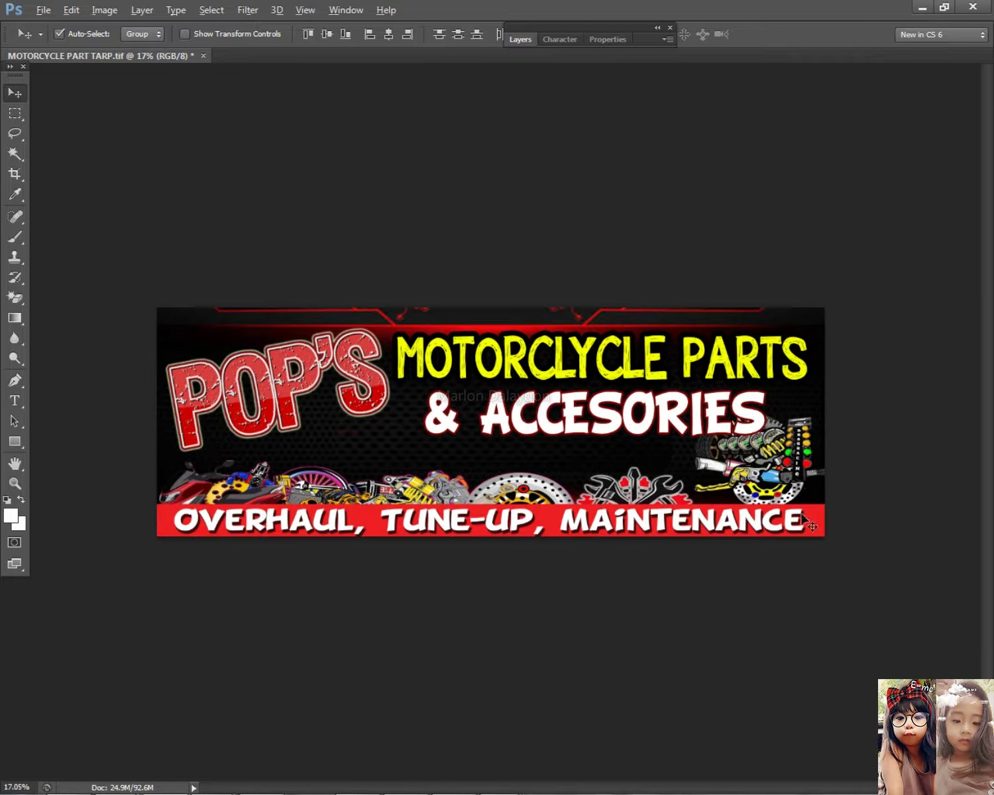
# - Select Layer 3 and remove its full lock, undoing an accidental move
pyautogui.click(794, 472)
pyautogui.click(521, 39)
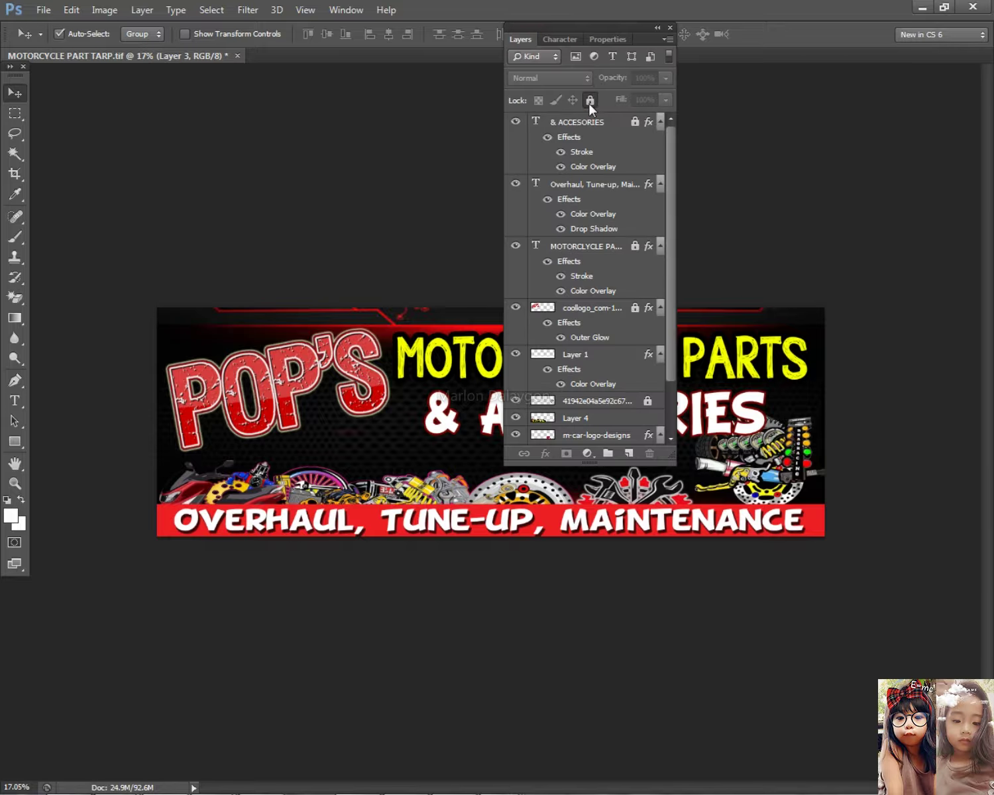
pyautogui.click(589, 104)
pyautogui.click(521, 39)
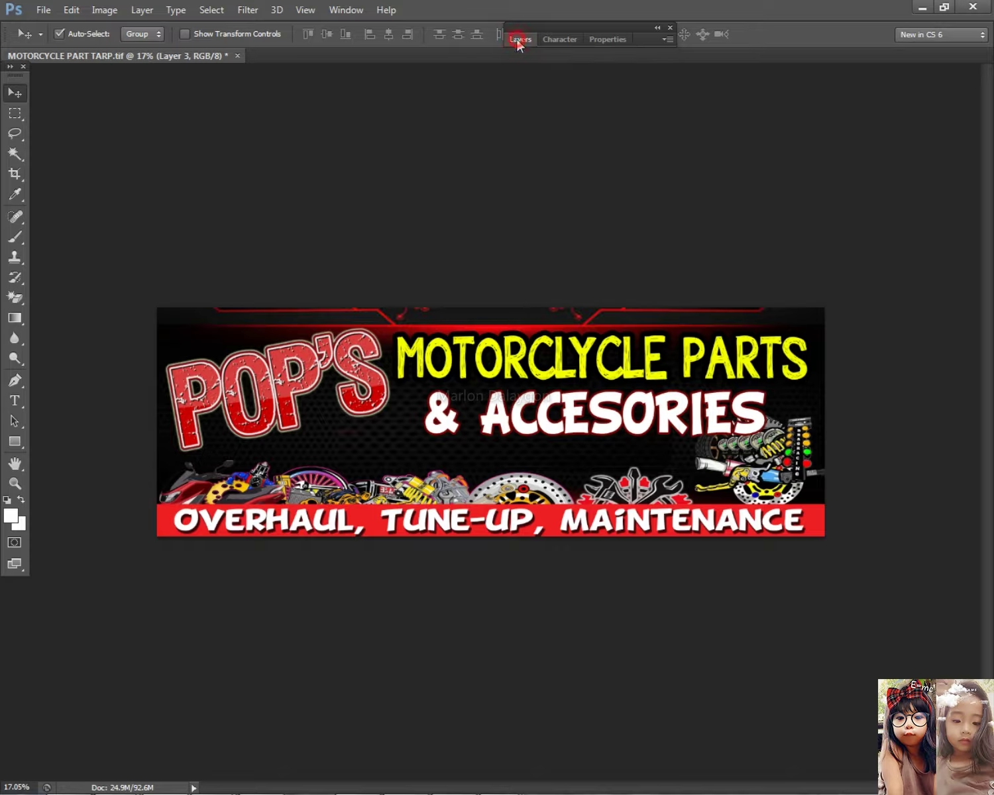
pyautogui.rightClick(803, 473)
pyautogui.click(795, 468)
pyautogui.moveTo(795, 463); pyautogui.dragTo(795, 476)
pyautogui.hotkey('ctrl', 'z')
# - Toggle Layer 3's lock and leave it unlocked so it can be edited
pyautogui.rightClick(794, 456)
pyautogui.click(793, 464)
pyautogui.click(511, 37)
pyautogui.rightClick(363, 472)
pyautogui.click(382, 473)
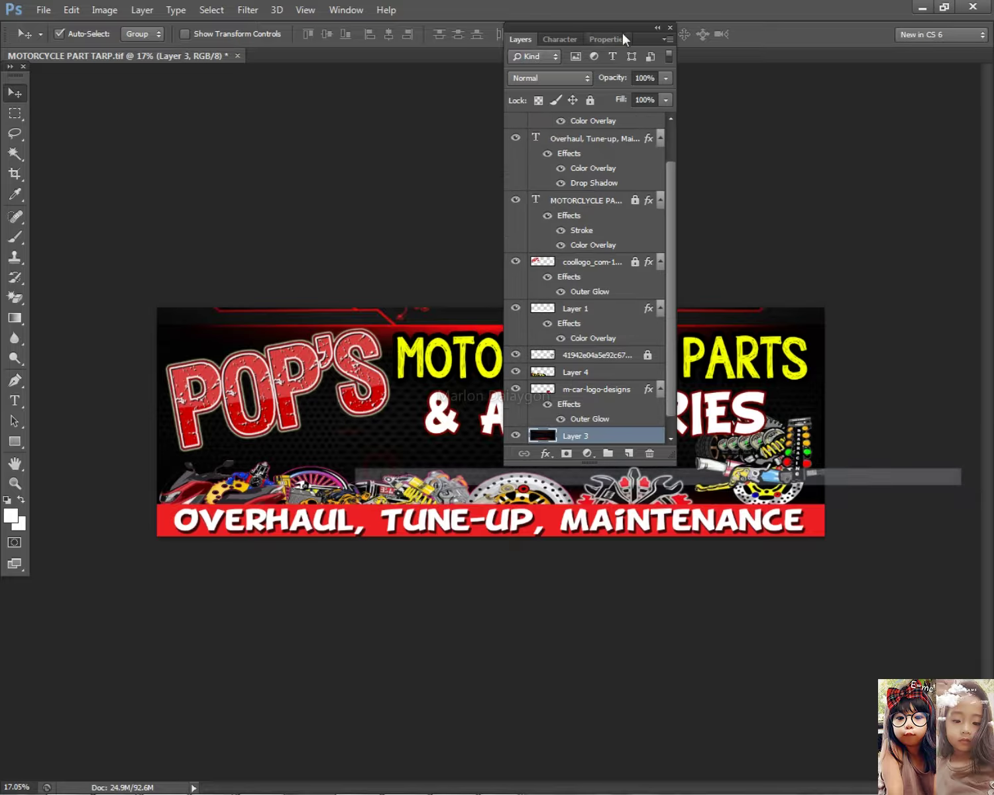
pyautogui.click(590, 100)
pyautogui.rightClick(760, 458)
pyautogui.click(768, 469)
pyautogui.click(589, 98)
pyautogui.doubleClick(526, 44)
pyautogui.scroll(2, 744, 509)
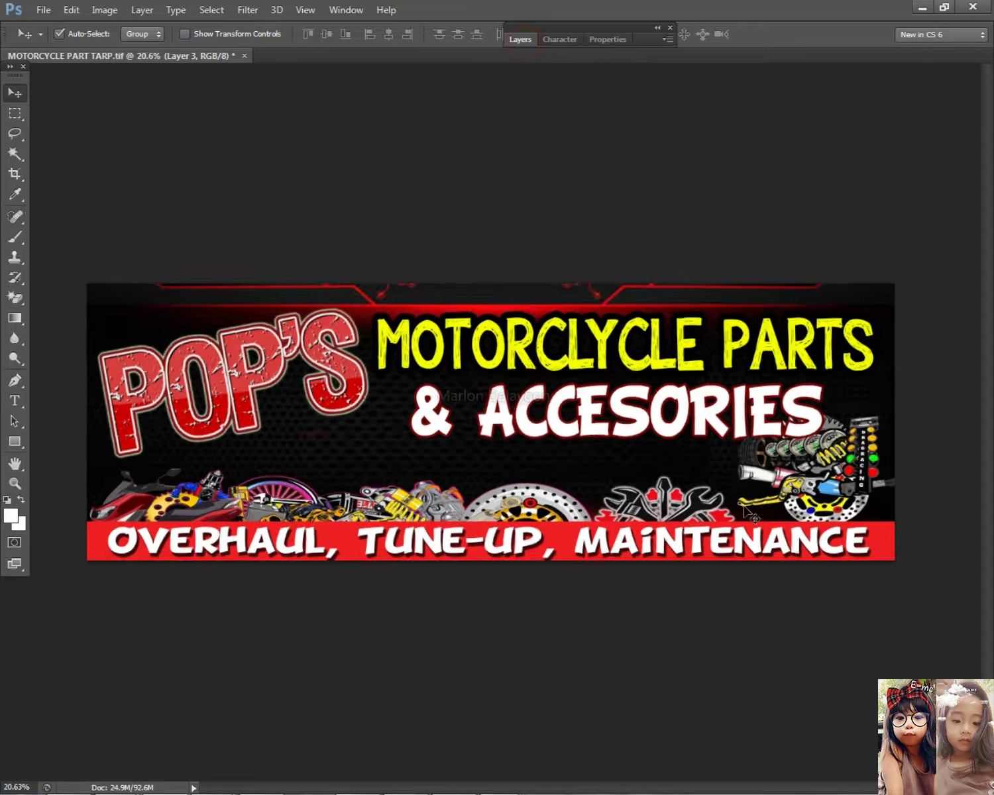
pyautogui.rightClick(384, 486)
pyautogui.click(156, 480)
# - Select the parts layers and zoom out to view the whole banner
pyautogui.moveTo(91, 486); pyautogui.dragTo(664, 503)
pyautogui.hotkey('ctrl', 't')
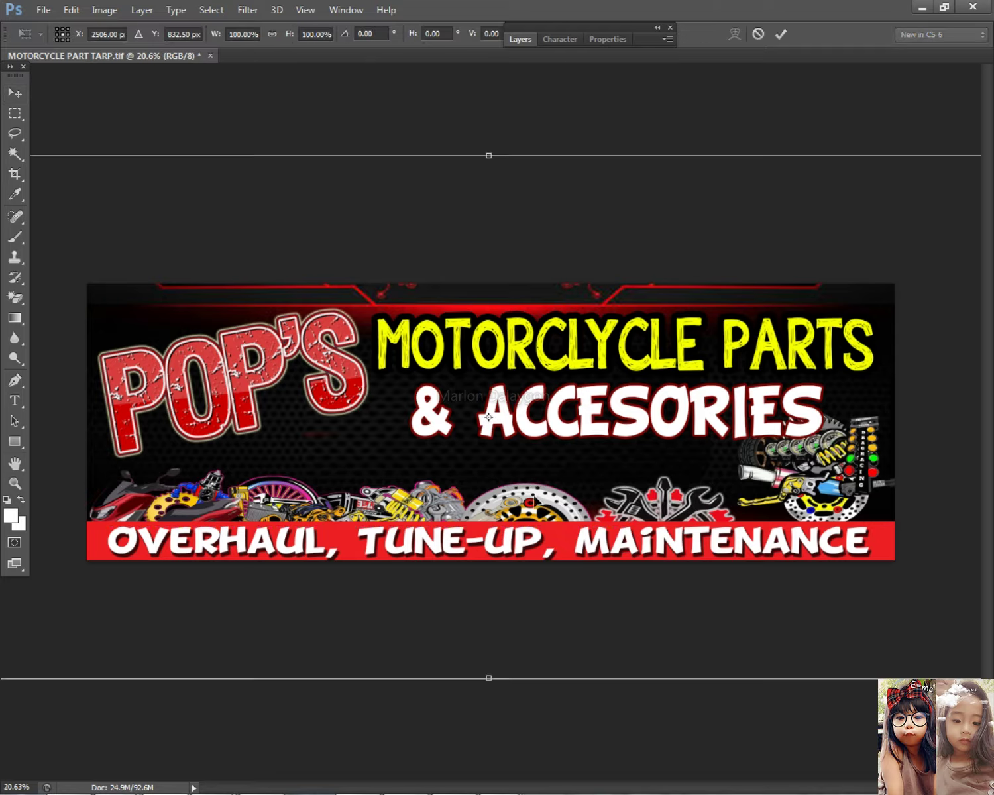
pyautogui.hotkey('ctrl', '-')
pyautogui.press('Return')
pyautogui.rightClick(190, 325)
pyautogui.click(190, 295)
# - Stretch the parts collage to about 121.58% height, upward and down toward the red strip
pyautogui.rightClick(226, 348)
pyautogui.click(258, 359)
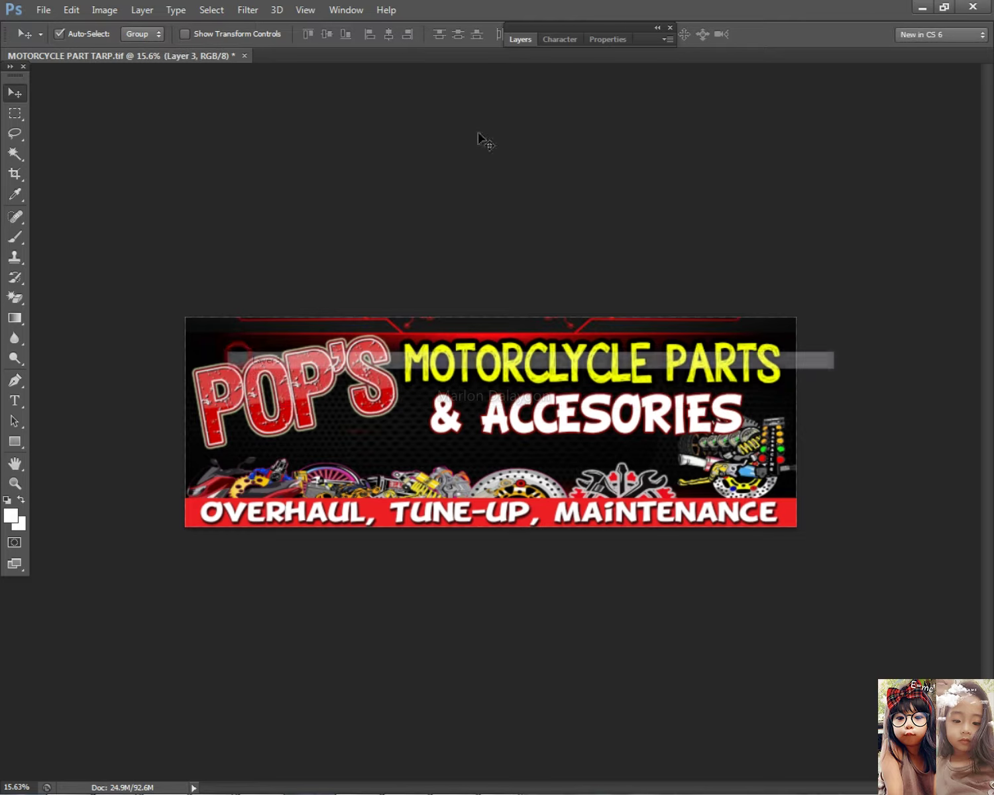
pyautogui.click(520, 39)
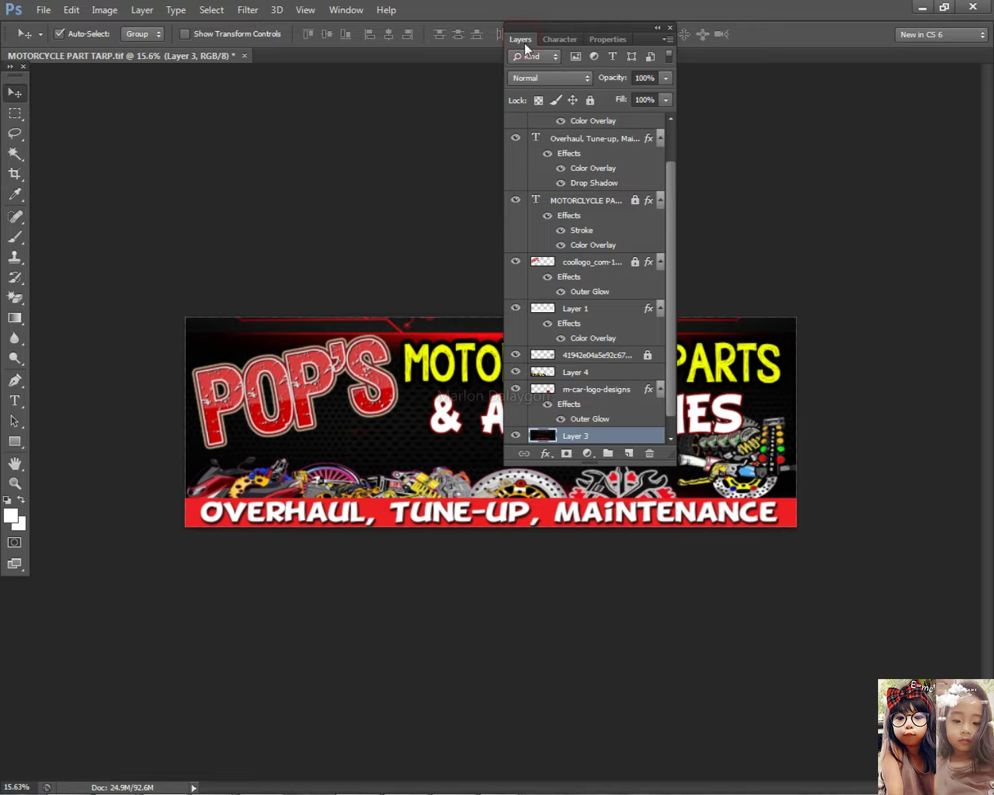
pyautogui.click(522, 39)
pyautogui.moveTo(137, 467); pyautogui.dragTo(706, 504)
pyautogui.hotkey('ctrl', 't')
pyautogui.moveTo(442, 456); pyautogui.dragTo(441, 434)
pyautogui.moveTo(439, 557); pyautogui.dragTo(441, 589)
pyautogui.press('Return')
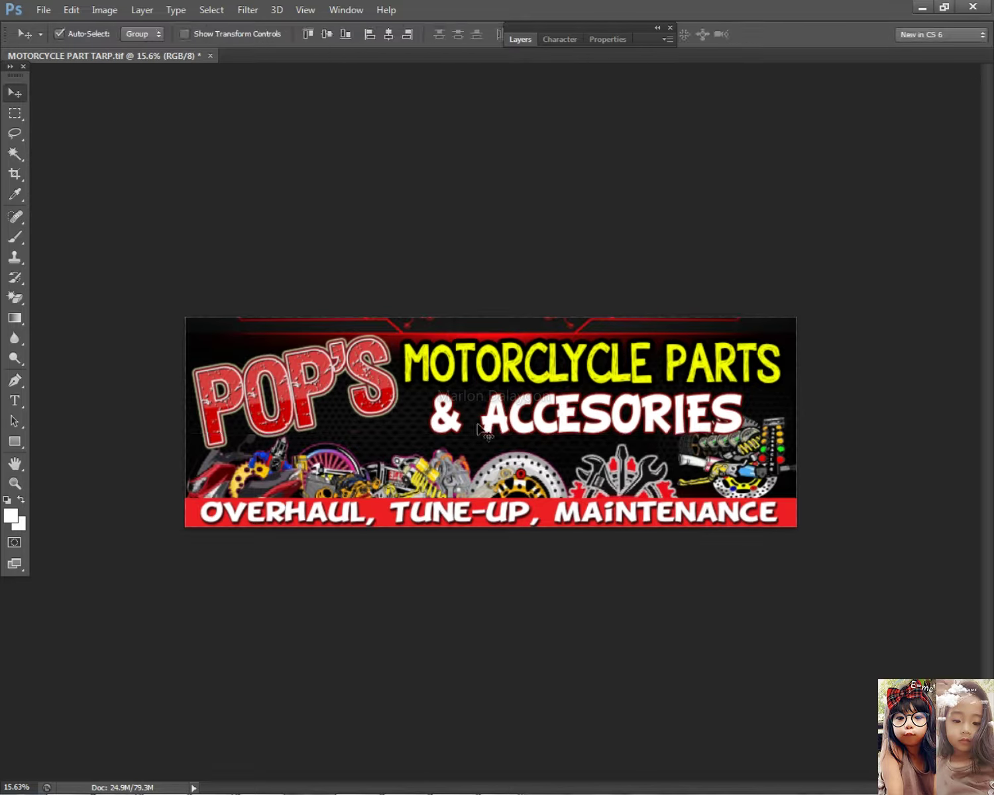
# - Unlock the & ACCESORIES text layer
pyautogui.rightClick(578, 432)
pyautogui.click(578, 420)
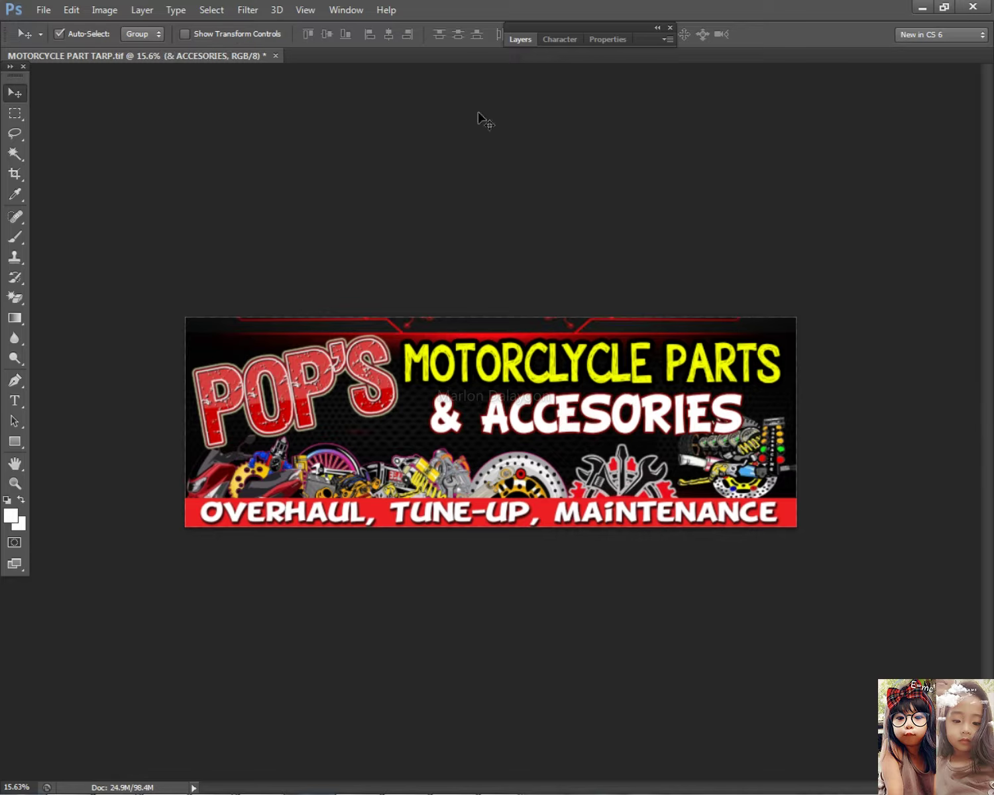
pyautogui.click(520, 39)
pyautogui.click(590, 101)
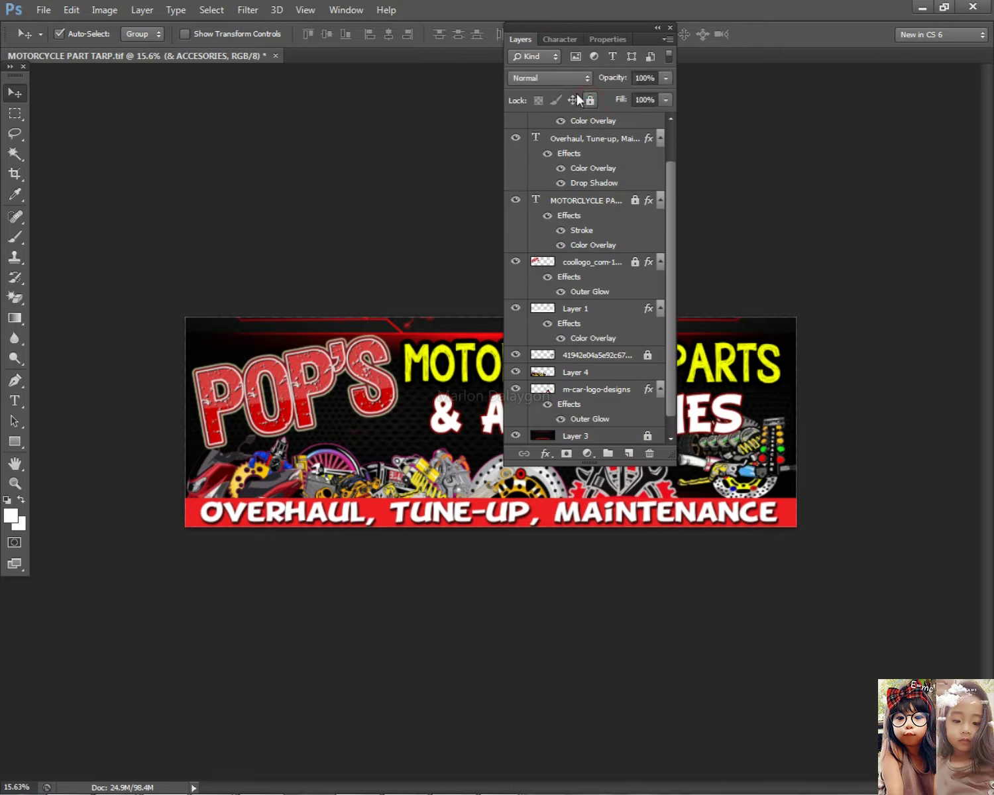
# - Drag the & ACCESORIES line down and to the left
pyautogui.doubleClick(523, 41)
pyautogui.scroll(2, 655, 534)
pyautogui.moveTo(609, 412); pyautogui.dragTo(587, 433)
pyautogui.hotkey('ctrl', 't')
pyautogui.press('Return')
# - Select the MOTORCLYCLE PARTS layer and shift it slightly down and right
pyautogui.rightClick(586, 375)
pyautogui.click(584, 372)
pyautogui.click(530, 40)
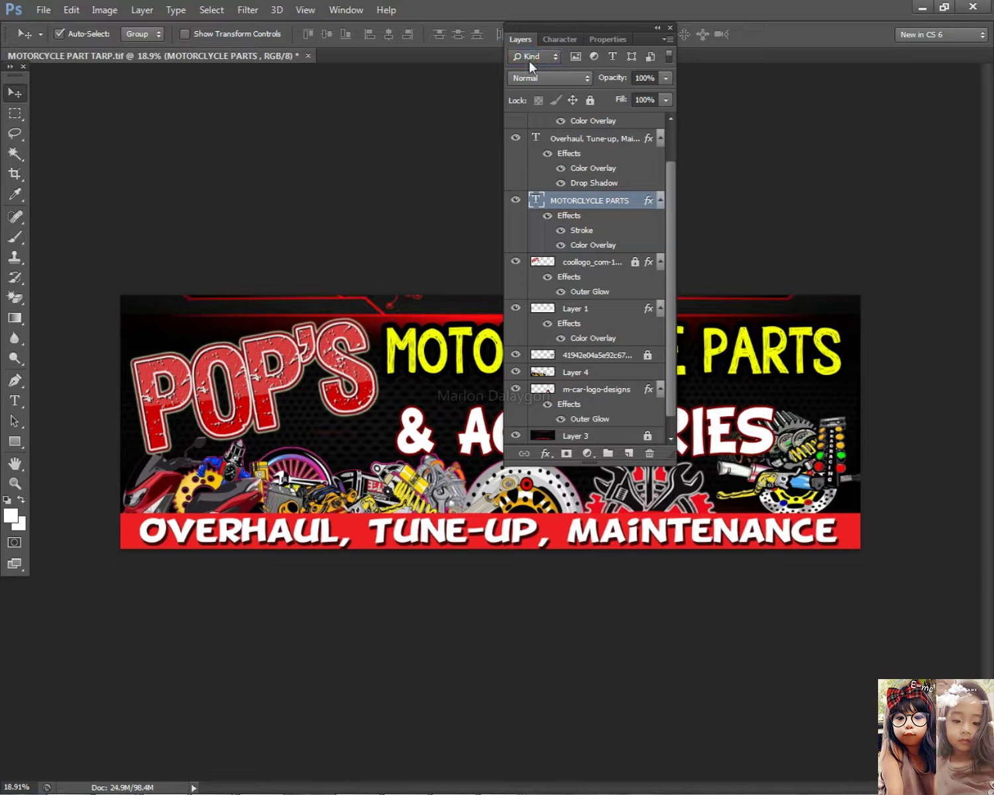
pyautogui.click(520, 39)
pyautogui.moveTo(652, 366); pyautogui.dragTo(660, 376)
# - Try to nudge the locked Layer 3, dismiss the warning, then select the POP'S logo layer
pyautogui.rightClick(368, 373)
pyautogui.click(366, 368)
pyautogui.press('Left')
pyautogui.press('Return')
pyautogui.rightClick(343, 379)
pyautogui.click(355, 387)
# - Select & ACCESORIES, nudge it right, and close the Bluetooth File Transfer window
pyautogui.rightClick(556, 445)
pyautogui.click(568, 454)
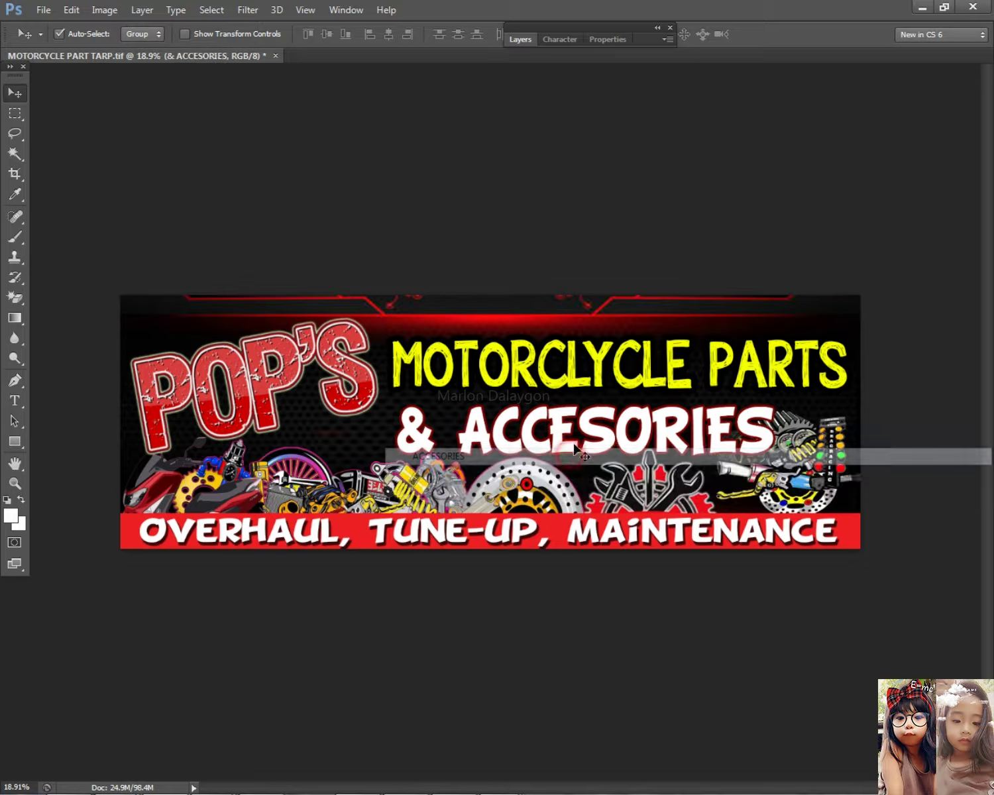
pyautogui.hotkey('shift', 'Right')
pyautogui.hotkey('shift', 'Right')
pyautogui.hotkey('shift', 'Right')
pyautogui.hotkey('shift', 'Right')
pyautogui.hotkey('shift', 'Right')
pyautogui.hotkey('shift', 'Right')
pyautogui.hotkey('shift', 'Right')
pyautogui.hotkey('shift', 'Right')
pyautogui.hotkey('shift', 'Right')
pyautogui.hotkey('shift', 'Right')
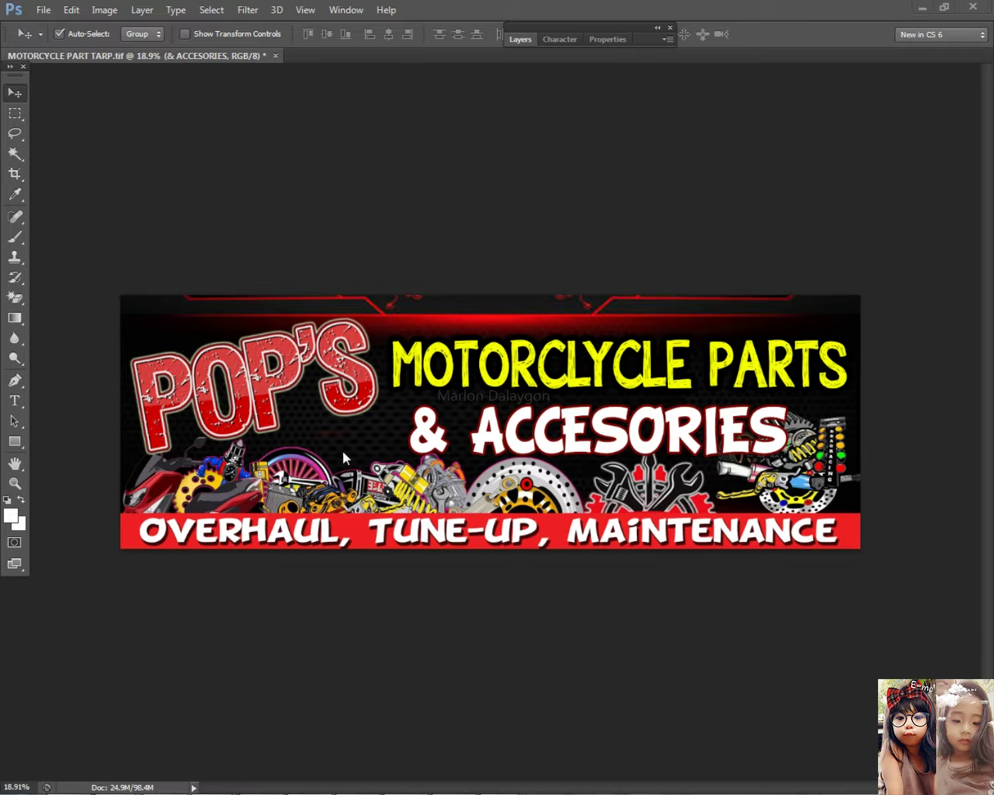
pyautogui.click(373, 464)
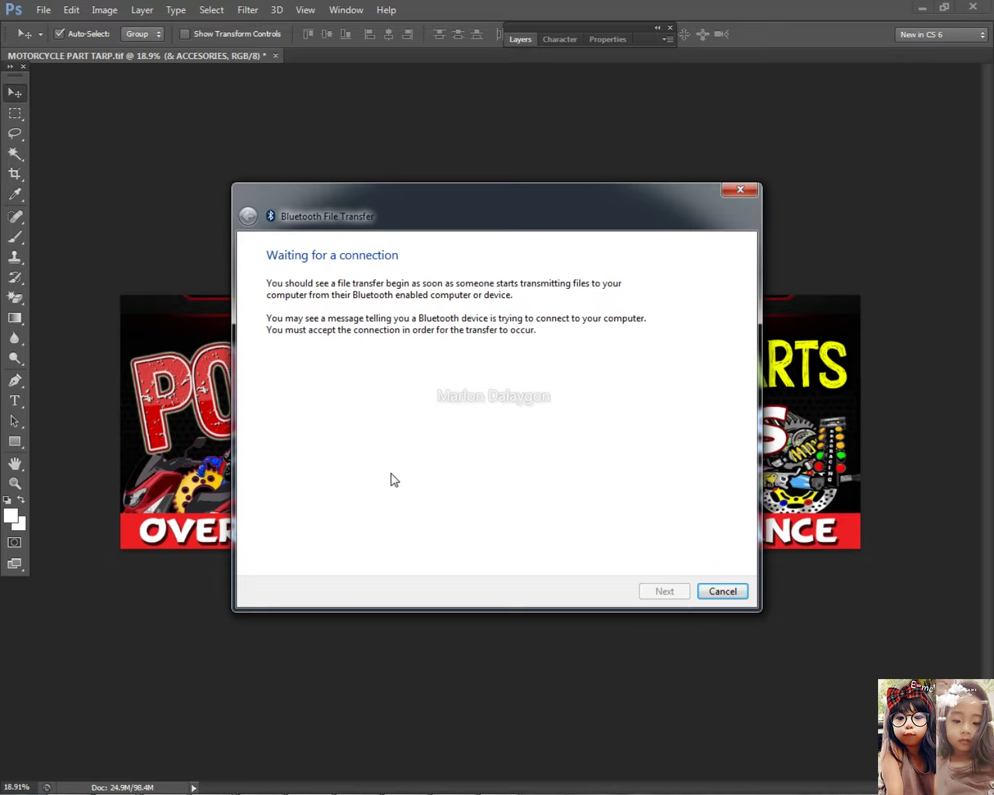
pyautogui.click(942, 467)
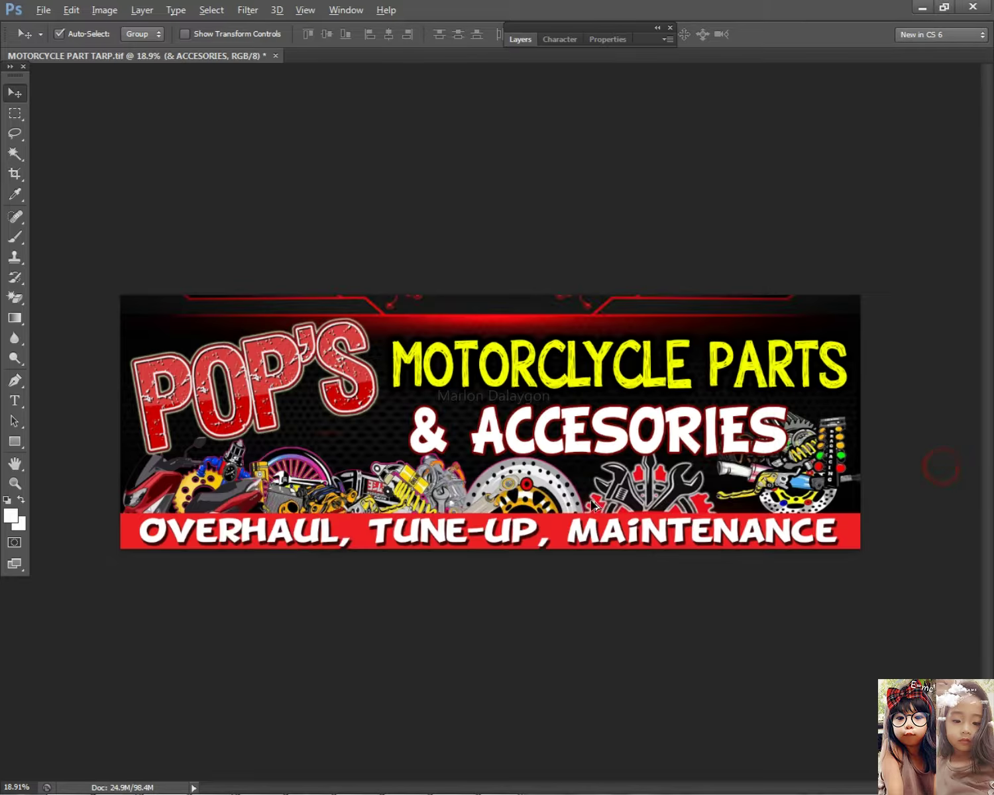
pyautogui.scroll(3, 530, 457)
# - Pick Layer 3, then & ACCESORIES, then the MOTORCLYCLE PARTS layer from the canvas
pyautogui.rightClick(607, 383)
pyautogui.click(489, 402)
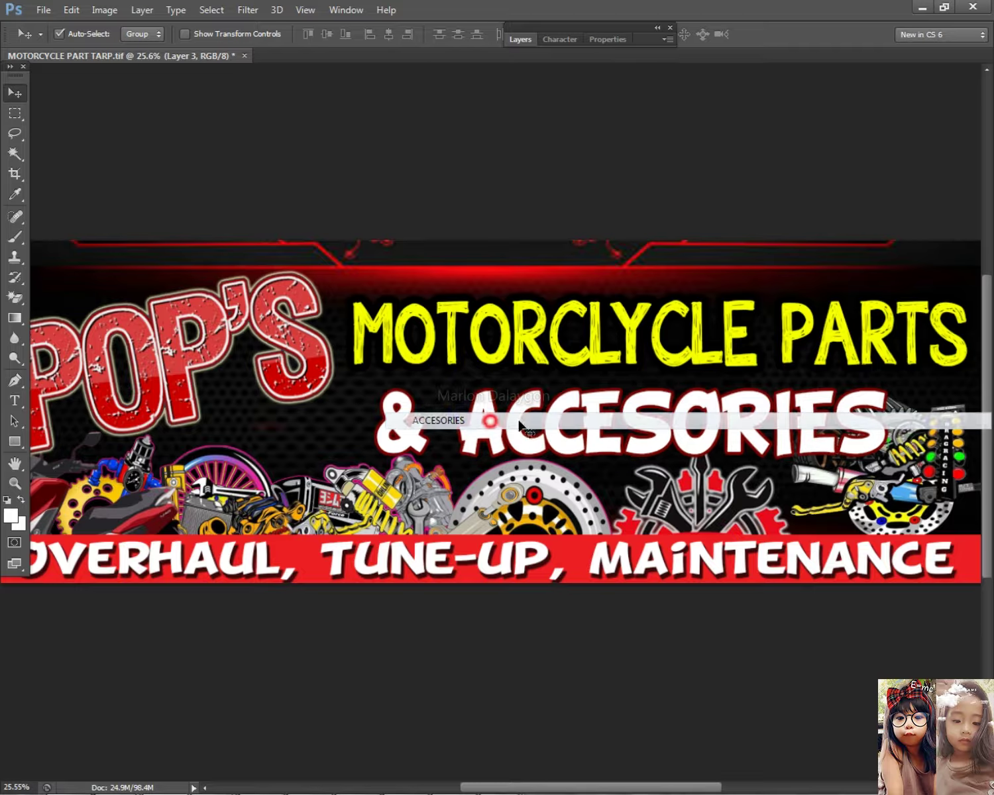
pyautogui.click(489, 417)
pyautogui.rightClick(599, 415)
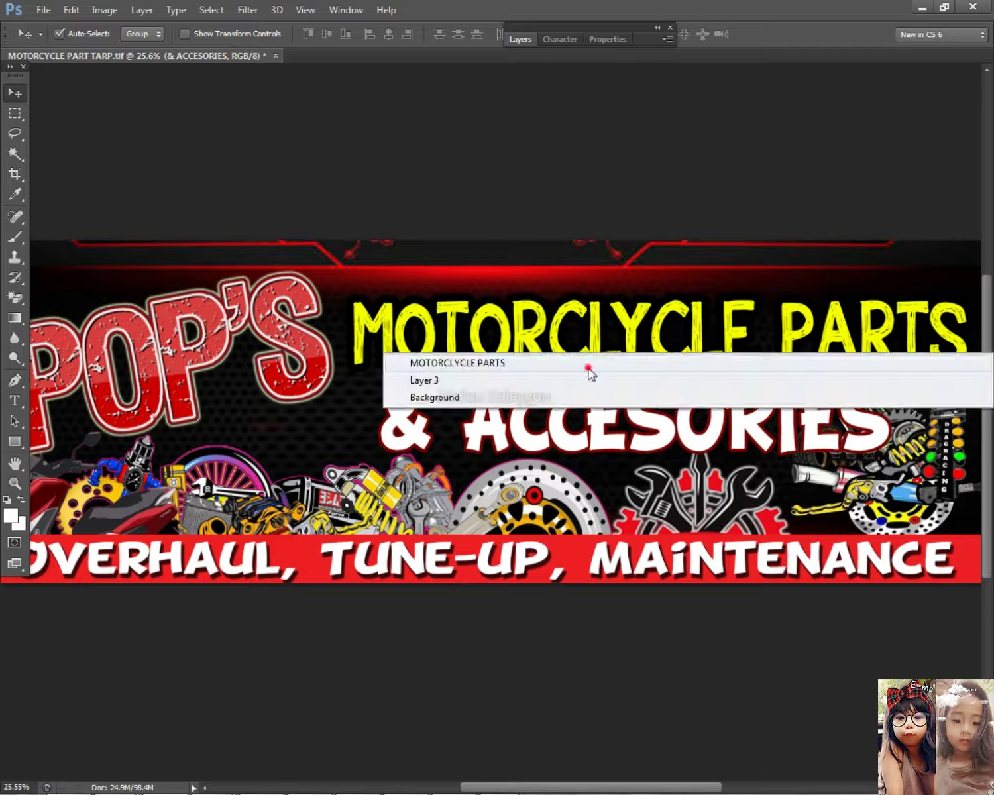
pyautogui.click(587, 358)
pyautogui.scroll(-1, 562, 466)
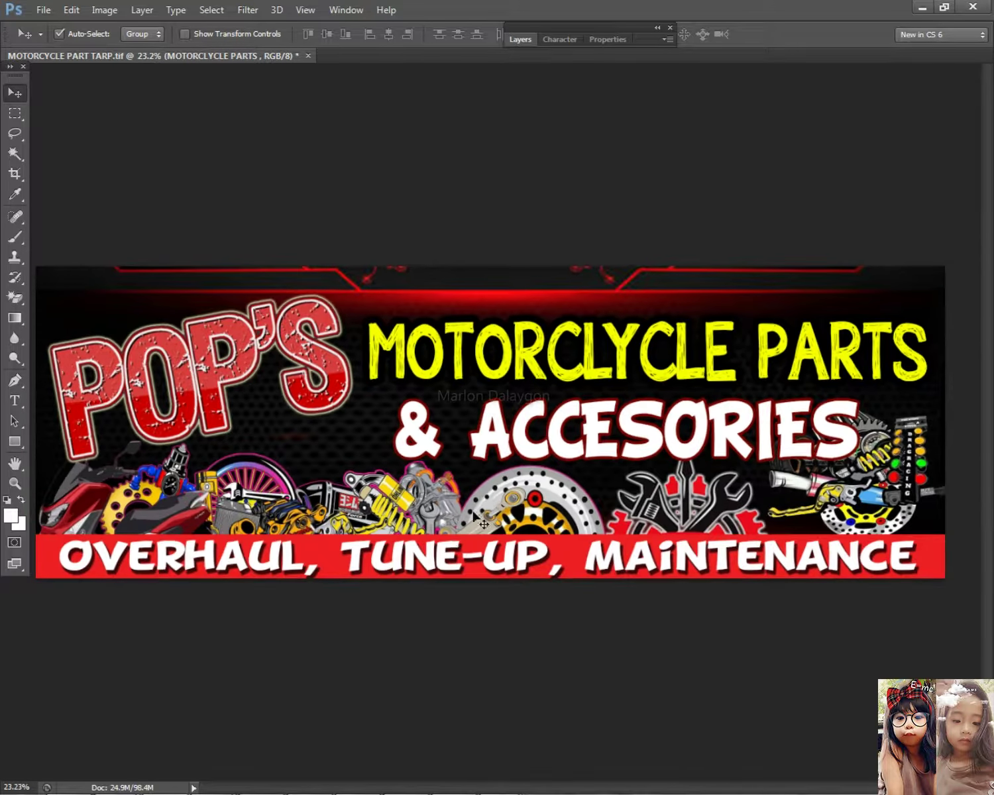
pyautogui.scroll(-3, 597, 487)
# - Move & ACCESORIES lower and left above the collage, then select the Background layer
pyautogui.rightClick(692, 423)
pyautogui.click(690, 424)
pyautogui.moveTo(684, 441); pyautogui.dragTo(671, 454)
pyautogui.rightClick(773, 466)
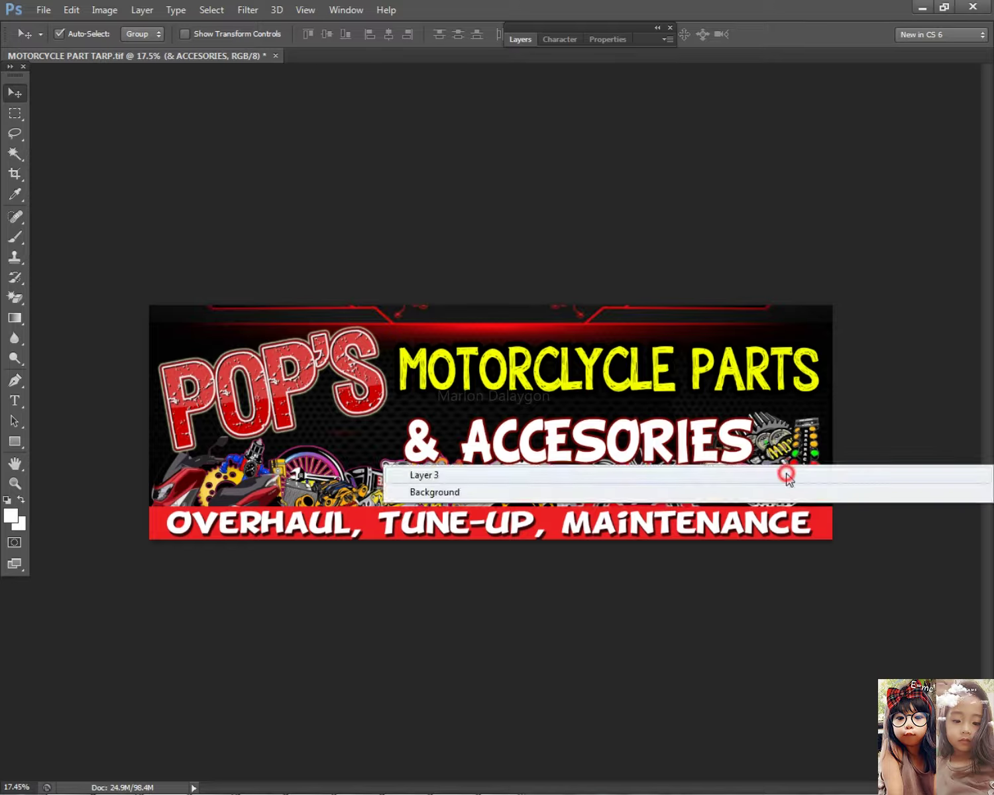
pyautogui.click(783, 472)
pyautogui.rightClick(785, 422)
pyautogui.click(795, 450)
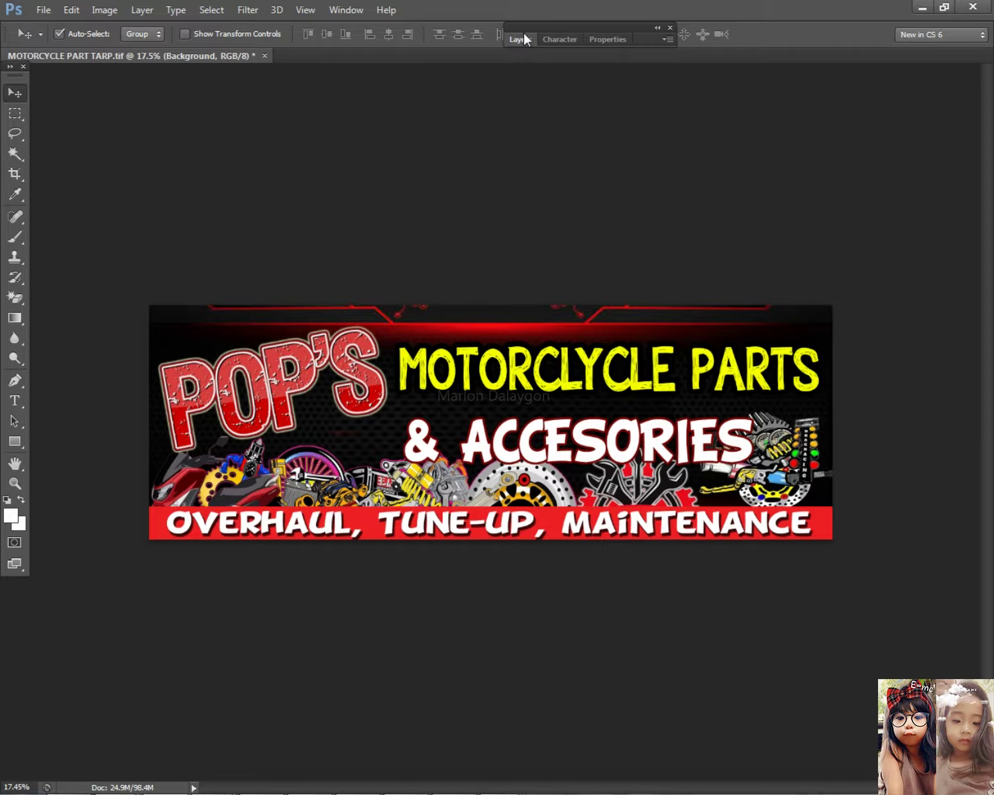
pyautogui.click(520, 39)
# - Unlock the right-side parts image layer and rescale it toward the top-right
pyautogui.rightClick(740, 448)
pyautogui.click(782, 456)
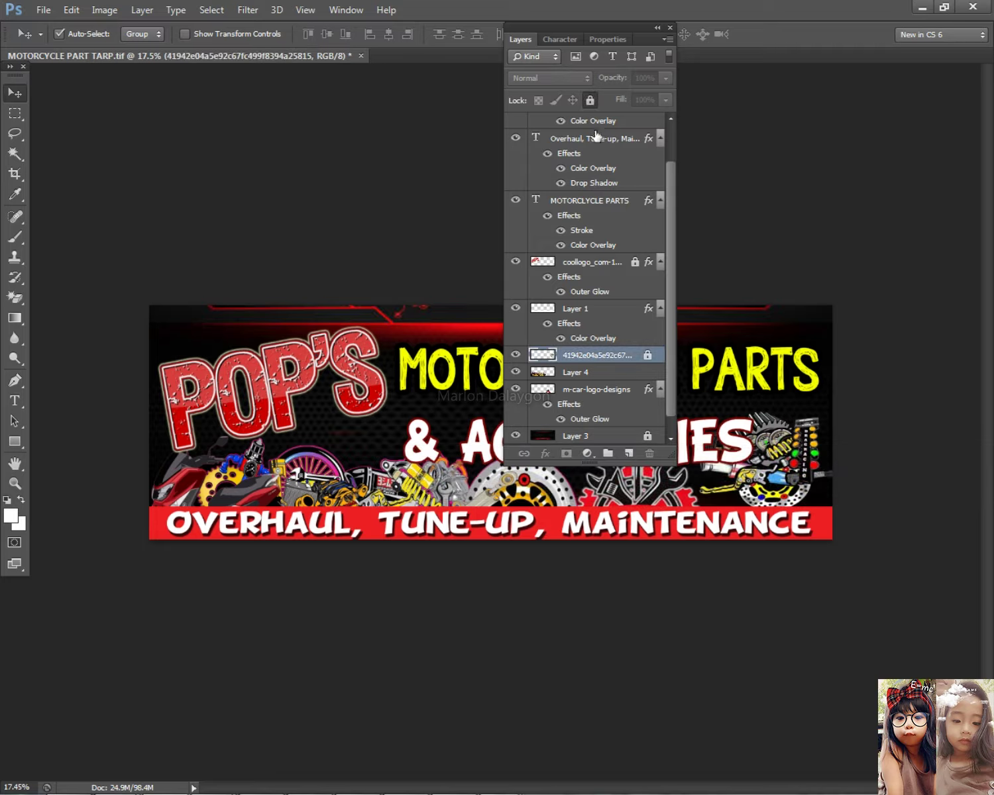
pyautogui.click(589, 100)
pyautogui.click(511, 41)
pyautogui.hotkey('ctrl', 't')
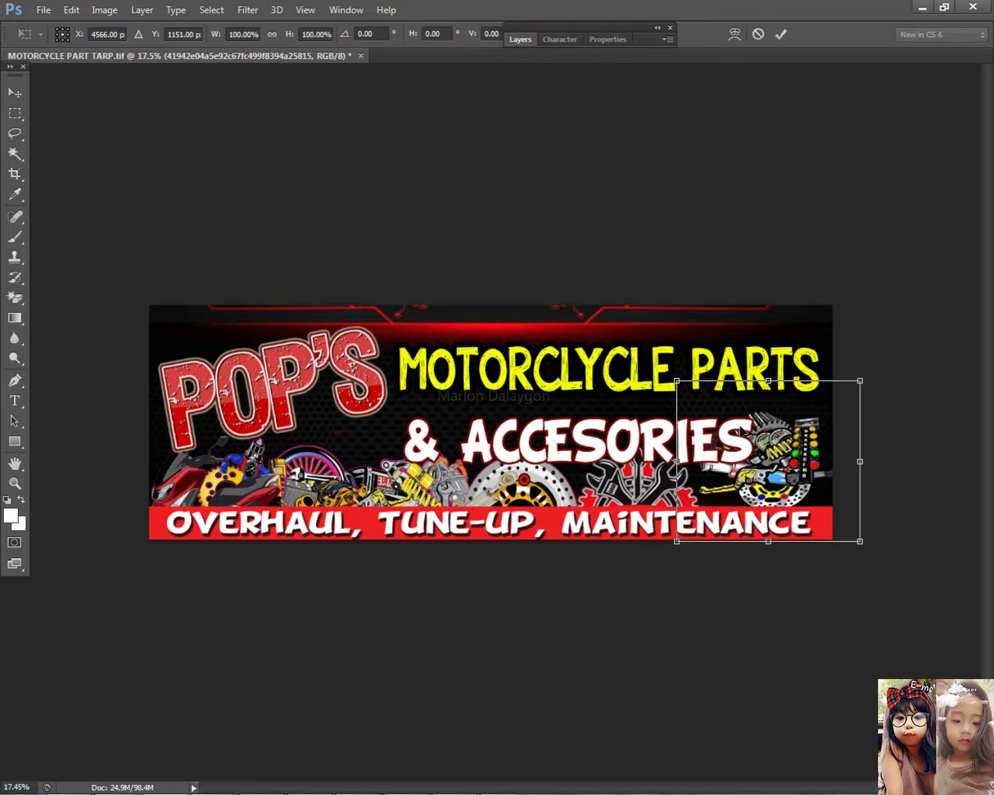
pyautogui.moveTo(677, 381); pyautogui.dragTo(690, 393)
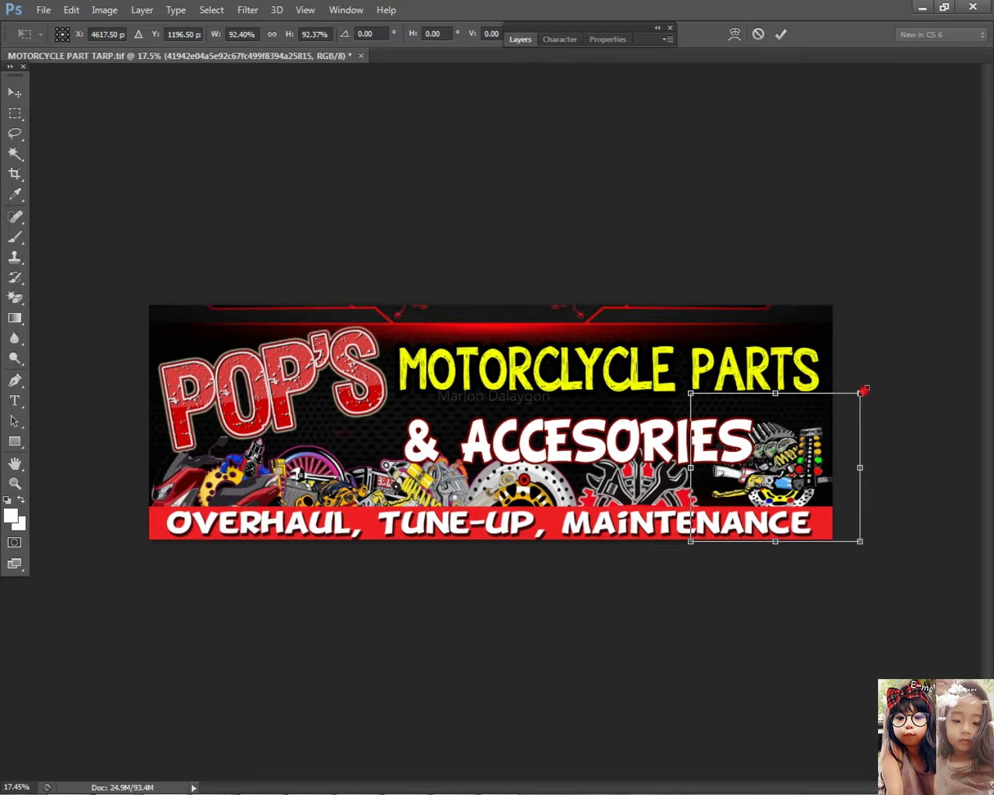
pyautogui.moveTo(863, 390); pyautogui.dragTo(882, 375)
pyautogui.press('Return')
# - Shift & ACCESORIES left and undo an accidental move of the parts collage
pyautogui.moveTo(648, 456); pyautogui.dragTo(626, 456)
pyautogui.moveTo(671, 498); pyautogui.dragTo(706, 497)
pyautogui.hotkey('ctrl', 'z')
pyautogui.moveTo(154, 480); pyautogui.dragTo(687, 509)
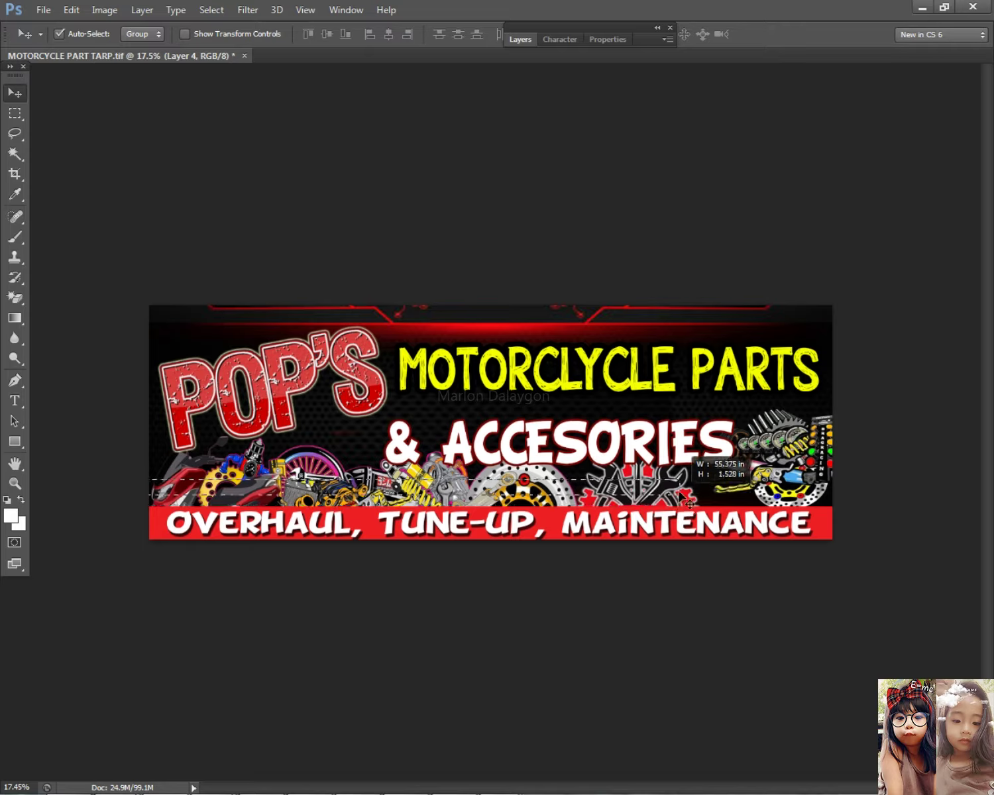
pyautogui.hotkey('ctrl', 't')
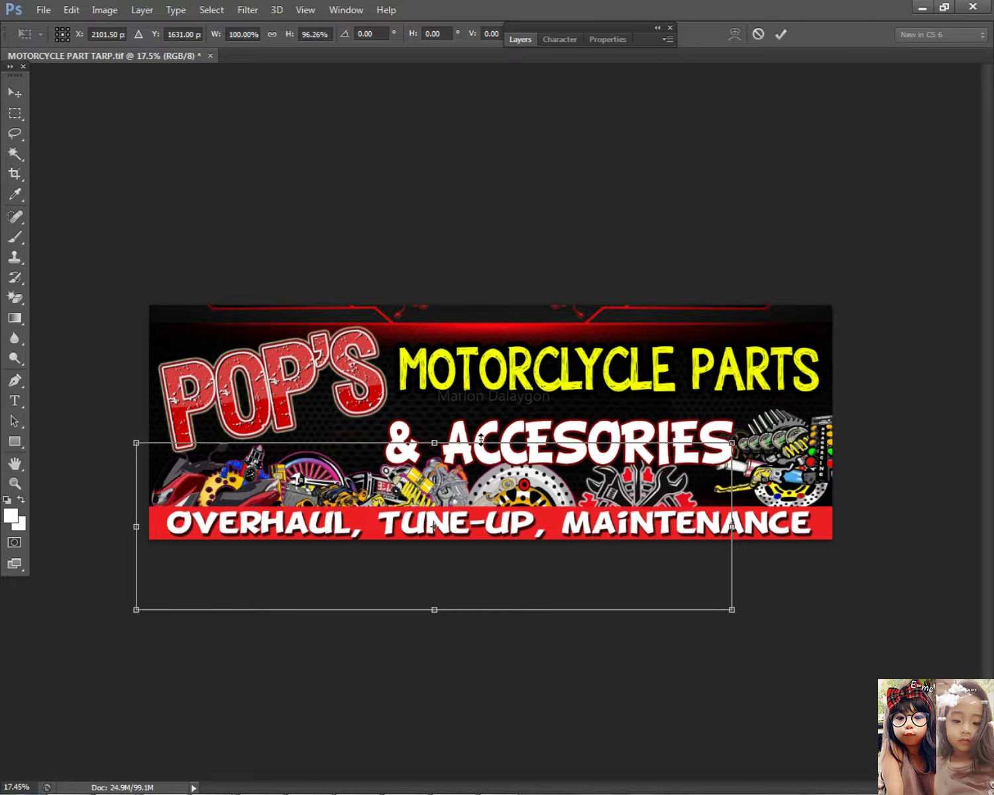
pyautogui.press('Return')
# - Stretch MOTORCLYCLE PARTS taller to about 111% height
pyautogui.rightClick(572, 378)
pyautogui.click(571, 378)
pyautogui.hotkey('ctrl', 't')
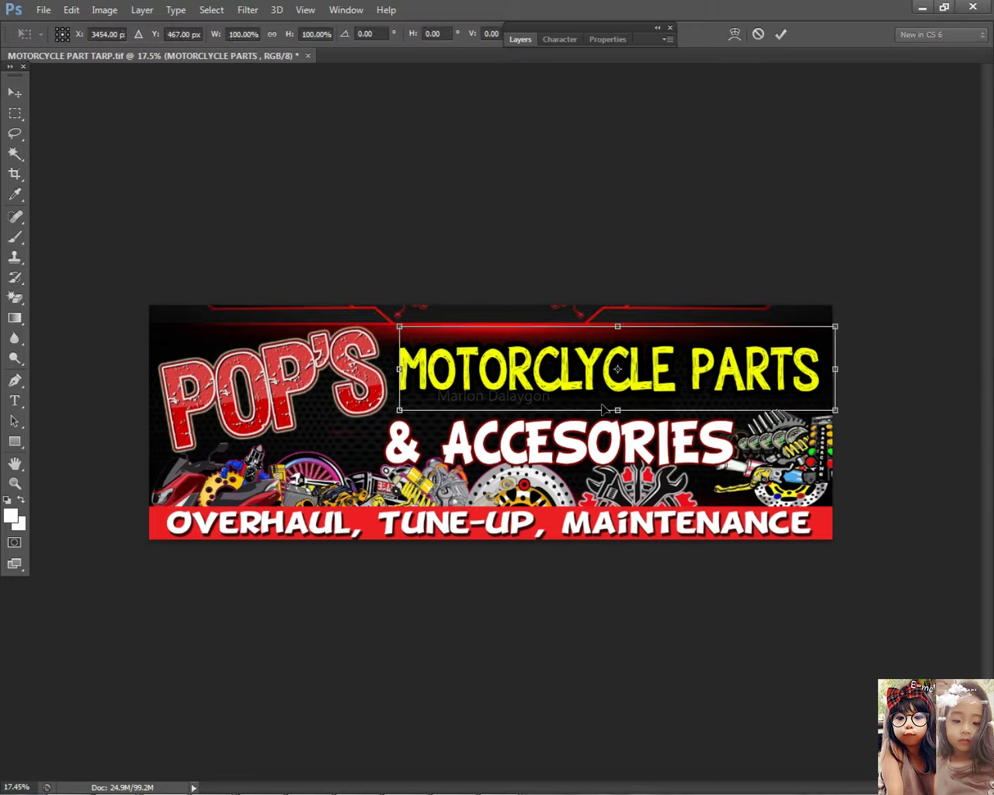
pyautogui.moveTo(619, 409); pyautogui.dragTo(620, 420)
pyautogui.press('Return')
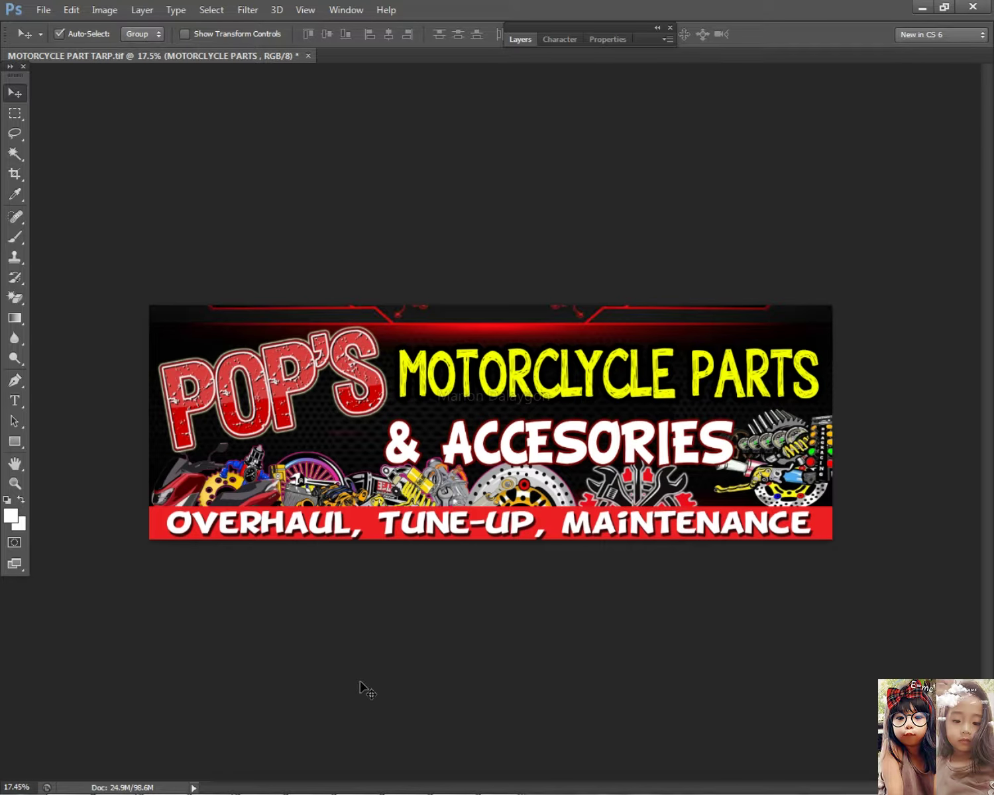
# - Move & ACCESORIES up and right, then narrow it to about 92.87% width
pyautogui.scroll(-1, 359, 682)
pyautogui.scroll(1, 364, 687)
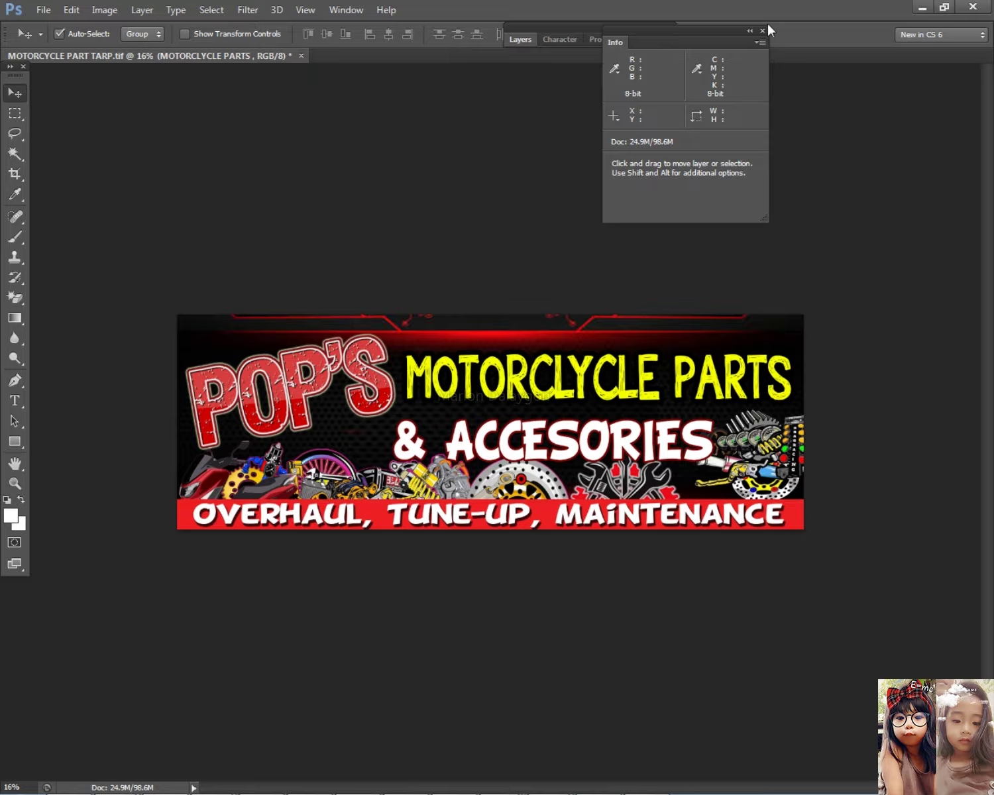
pyautogui.click(763, 30)
pyautogui.scroll(2, 590, 325)
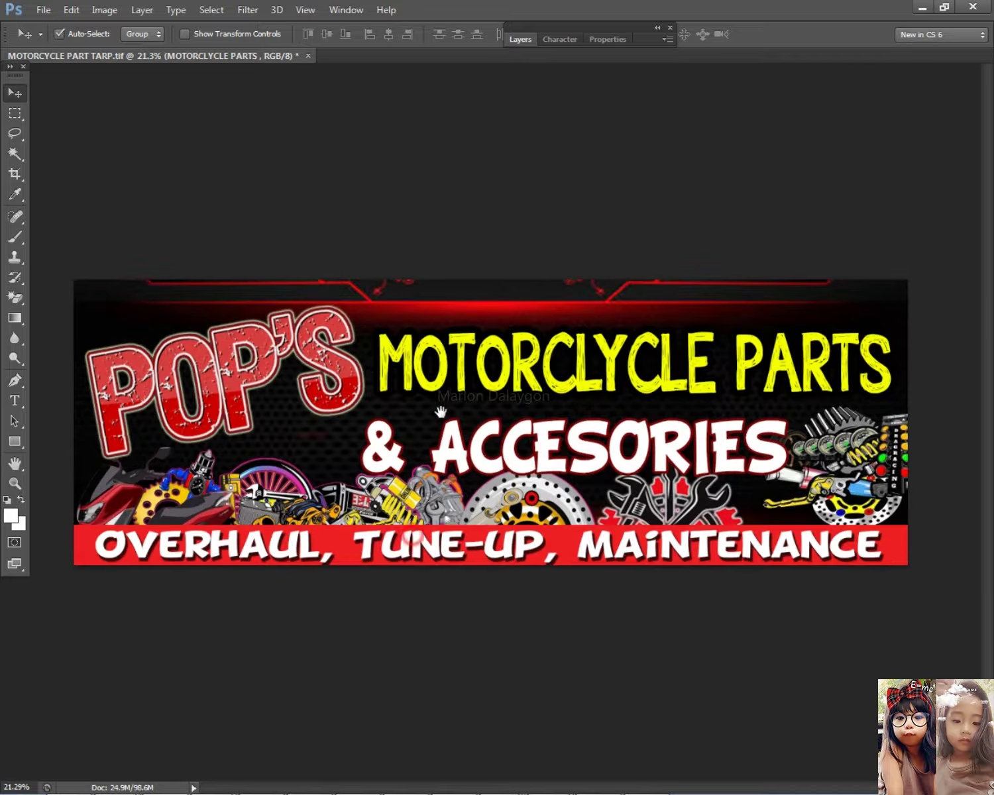
pyautogui.moveTo(516, 451); pyautogui.dragTo(523, 437)
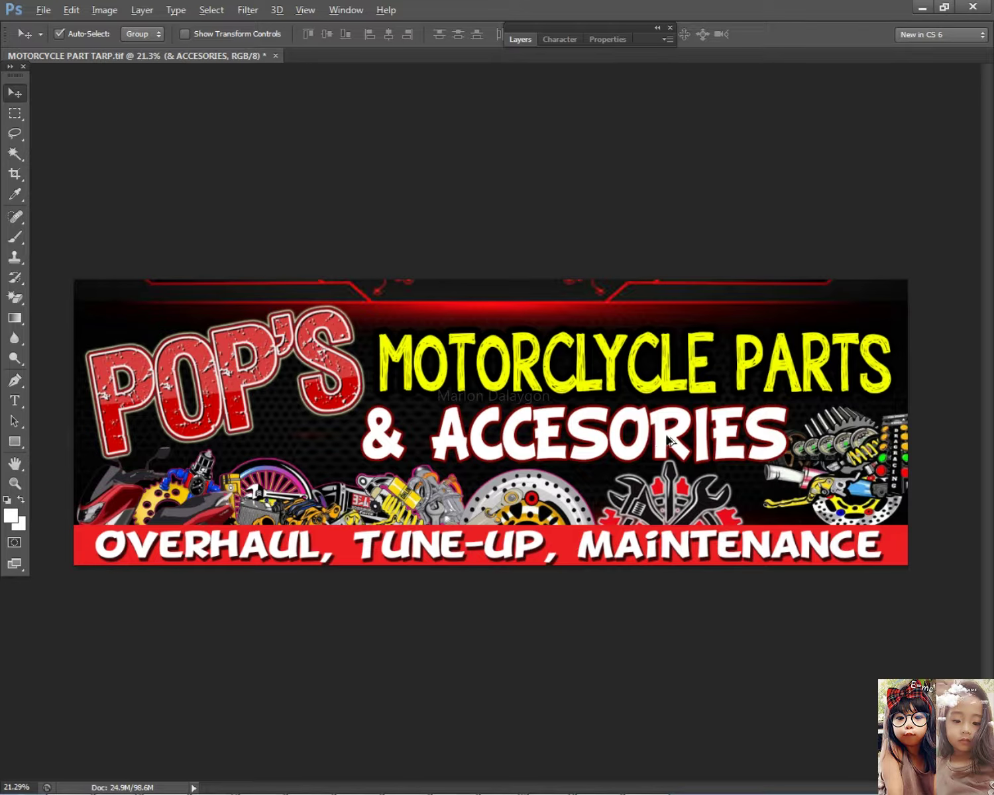
pyautogui.moveTo(687, 447); pyautogui.dragTo(727, 451)
pyautogui.hotkey('ctrl', 't')
pyautogui.moveTo(402, 439); pyautogui.dragTo(405, 477)
# - Commit the narrowed & ACCESORIES, then stretch the lower parts artwork slightly taller
pyautogui.press('Return')
pyautogui.rightClick(359, 487)
pyautogui.click(375, 500)
pyautogui.moveTo(308, 391); pyautogui.dragTo(318, 405)
pyautogui.moveTo(467, 616); pyautogui.dragTo(207, 508)
pyautogui.hotkey('ctrl', 't')
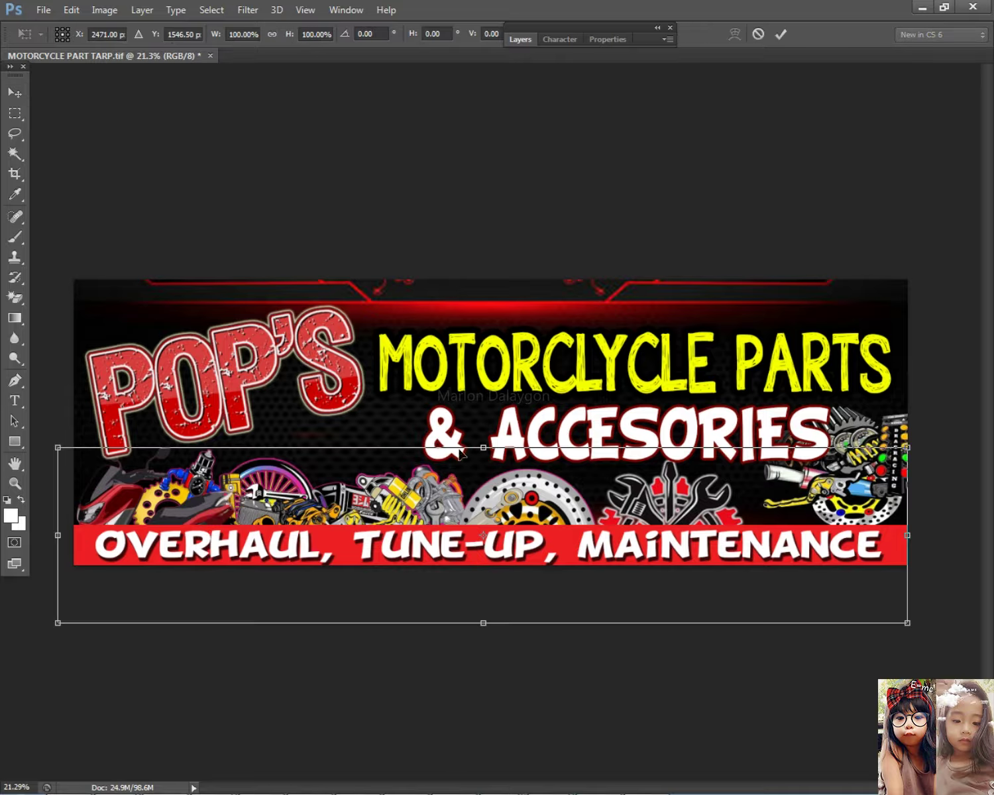
pyautogui.moveTo(488, 434); pyautogui.dragTo(489, 429)
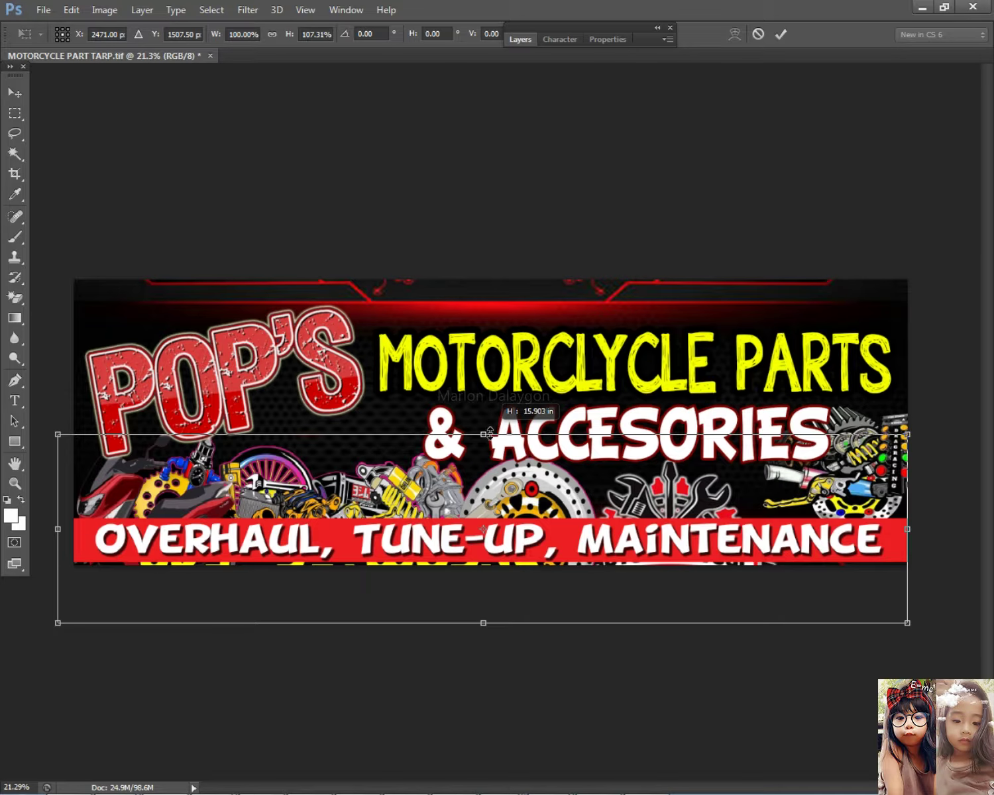
pyautogui.press('Return')
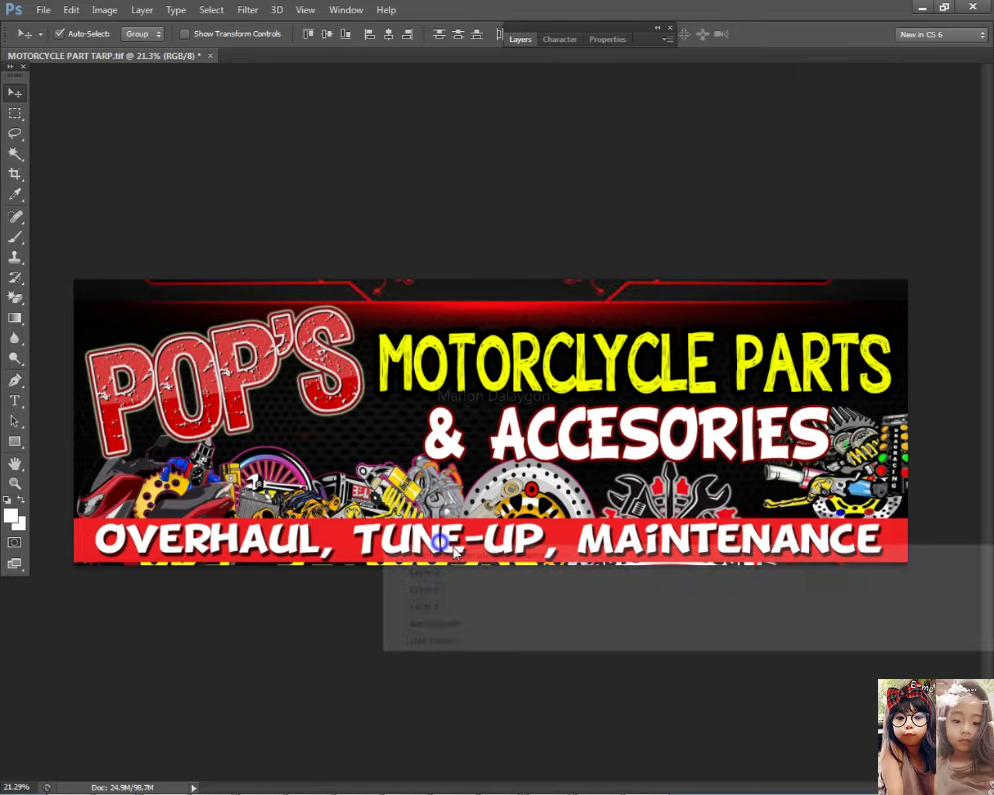
# - Narrow the OVERHAUL, TUNE-UP, MAINTENANCE text from both sides to about 83.80% width
pyautogui.click(255, 547)
pyautogui.hotkey('ctrl', 't')
pyautogui.moveTo(106, 540); pyautogui.dragTo(154, 540)
pyautogui.moveTo(885, 541); pyautogui.dragTo(766, 547)
pyautogui.press('Return')
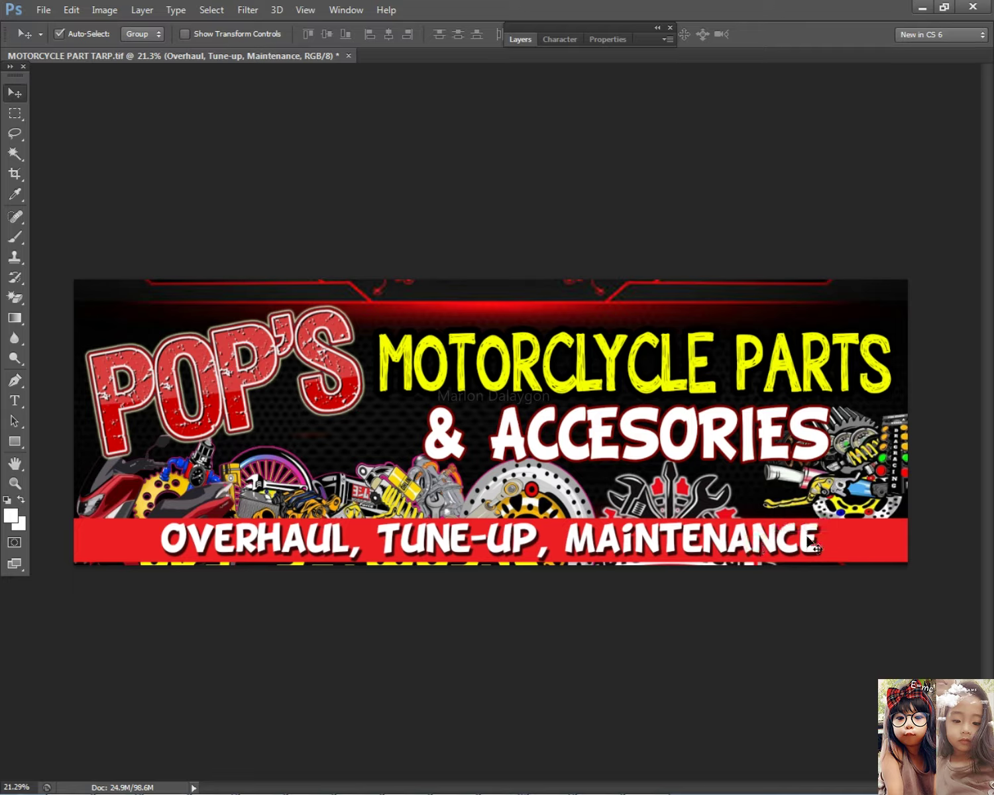
# - Nudge the red strip's Layer 1 down and move the OVERHAUL text a few pixels lower
pyautogui.rightClick(120, 523)
pyautogui.click(129, 532)
pyautogui.rightClick(94, 540)
pyautogui.click(101, 550)
pyautogui.hotkey('shift', 'Down')
pyautogui.hotkey('shift', 'Down')
pyautogui.hotkey('shift', 'Down')
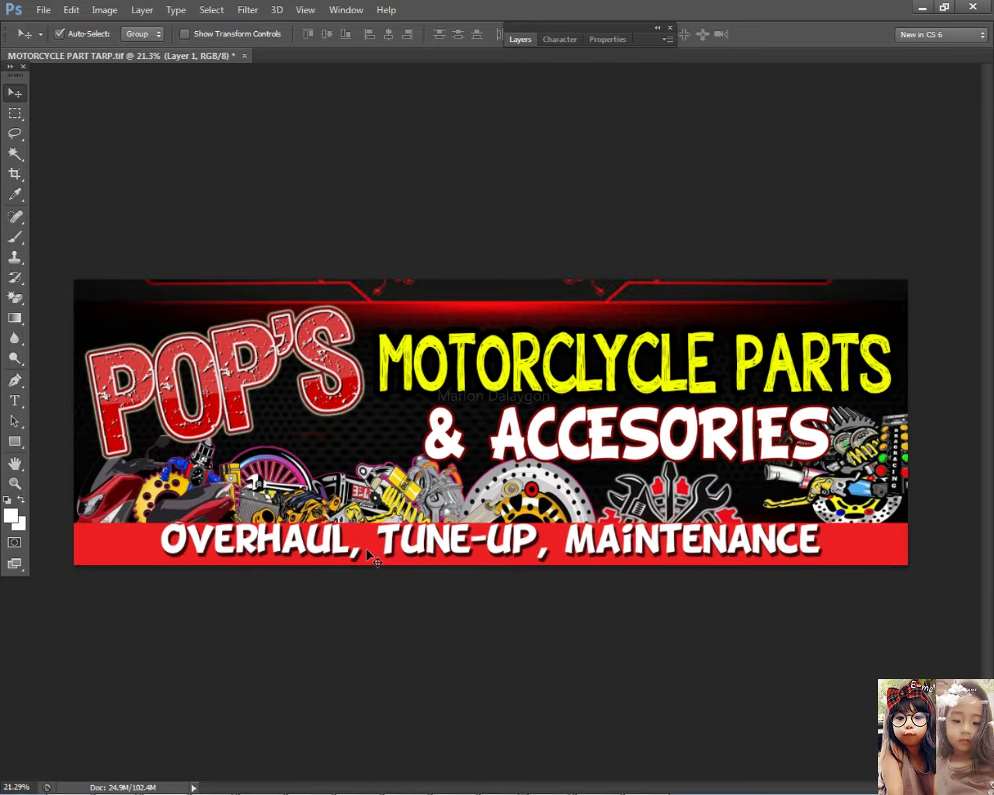
pyautogui.moveTo(595, 547); pyautogui.dragTo(592, 545)
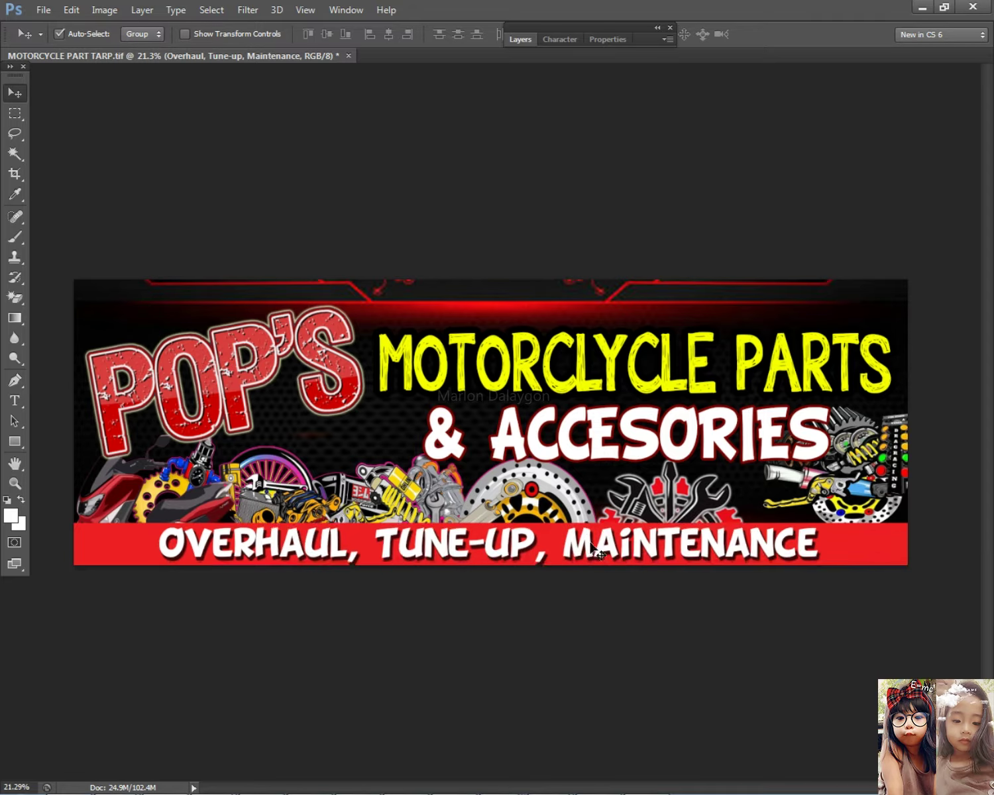
pyautogui.moveTo(915, 471); pyautogui.dragTo(889, 475)
# - Bring the engine-parts image to the top of the stack and move it down
pyautogui.rightClick(888, 483)
pyautogui.click(828, 477)
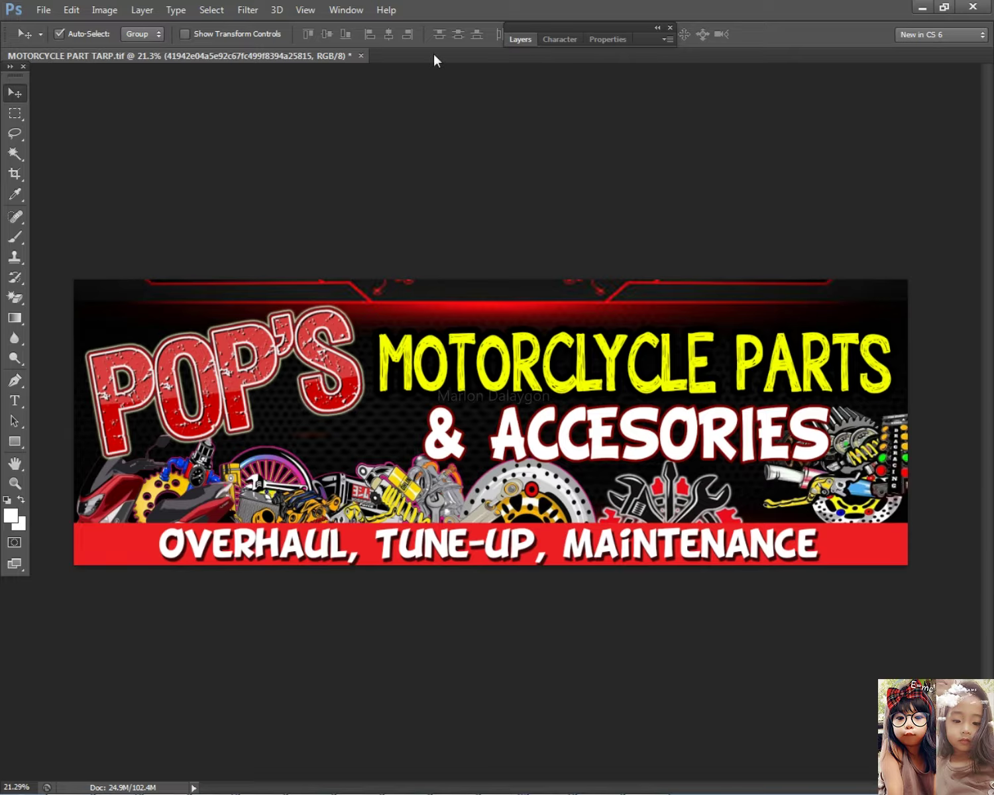
pyautogui.click(530, 42)
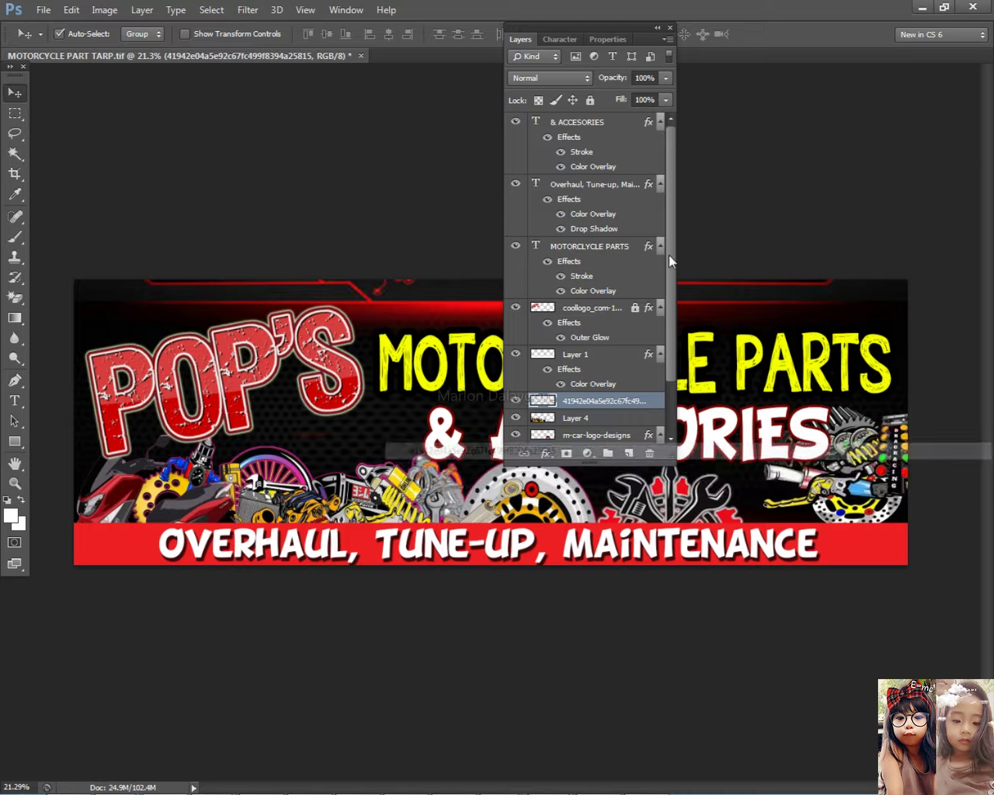
pyautogui.hotkey('ctrl', 'shift', ']')
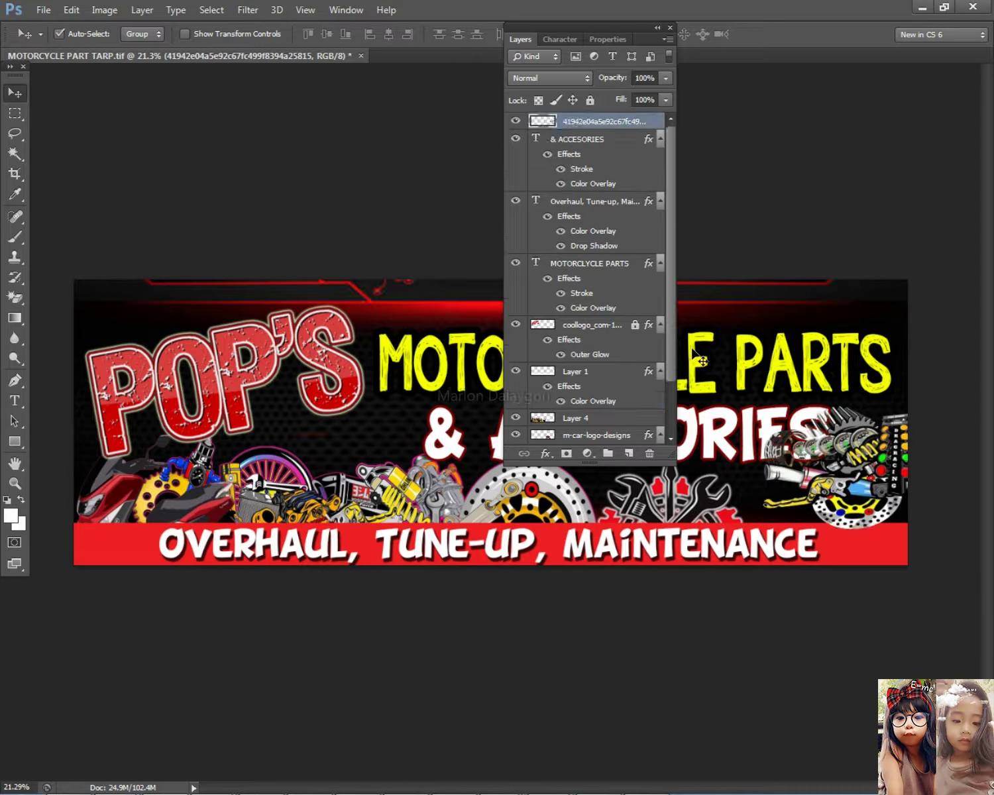
pyautogui.moveTo(873, 449); pyautogui.dragTo(871, 465)
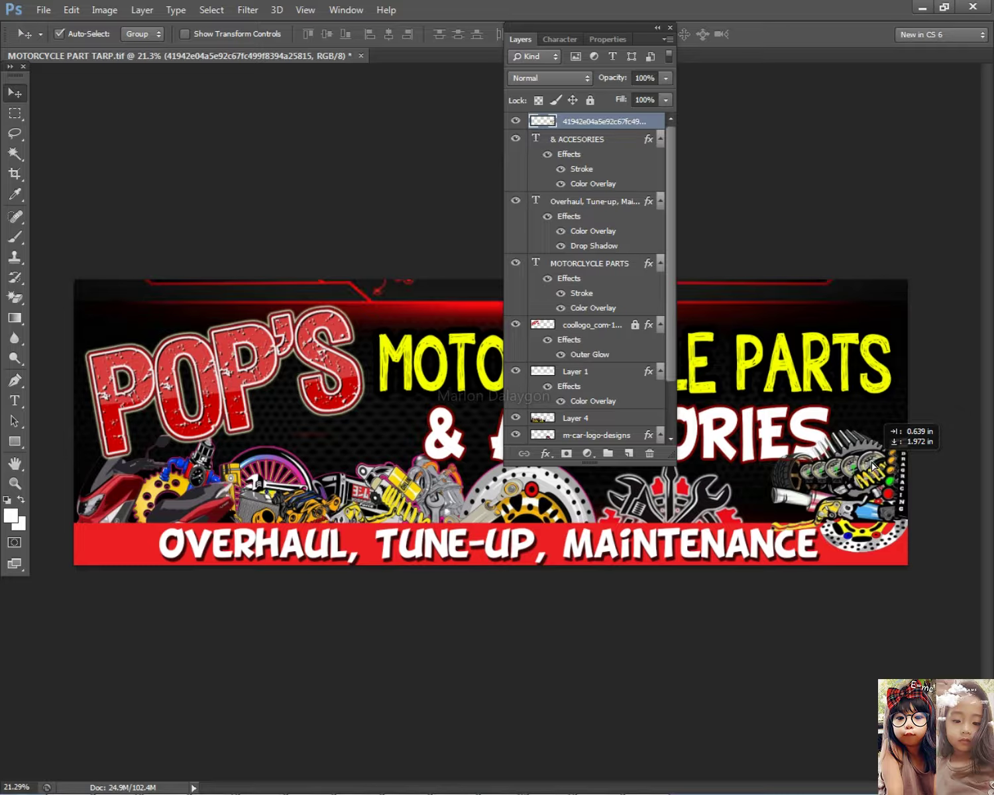
# - Move the OVERHAUL line left and stretch it to about 104.62% width
pyautogui.moveTo(610, 544); pyautogui.dragTo(547, 547)
pyautogui.hotkey('ctrl', 't')
pyautogui.moveTo(762, 547); pyautogui.dragTo(786, 544)
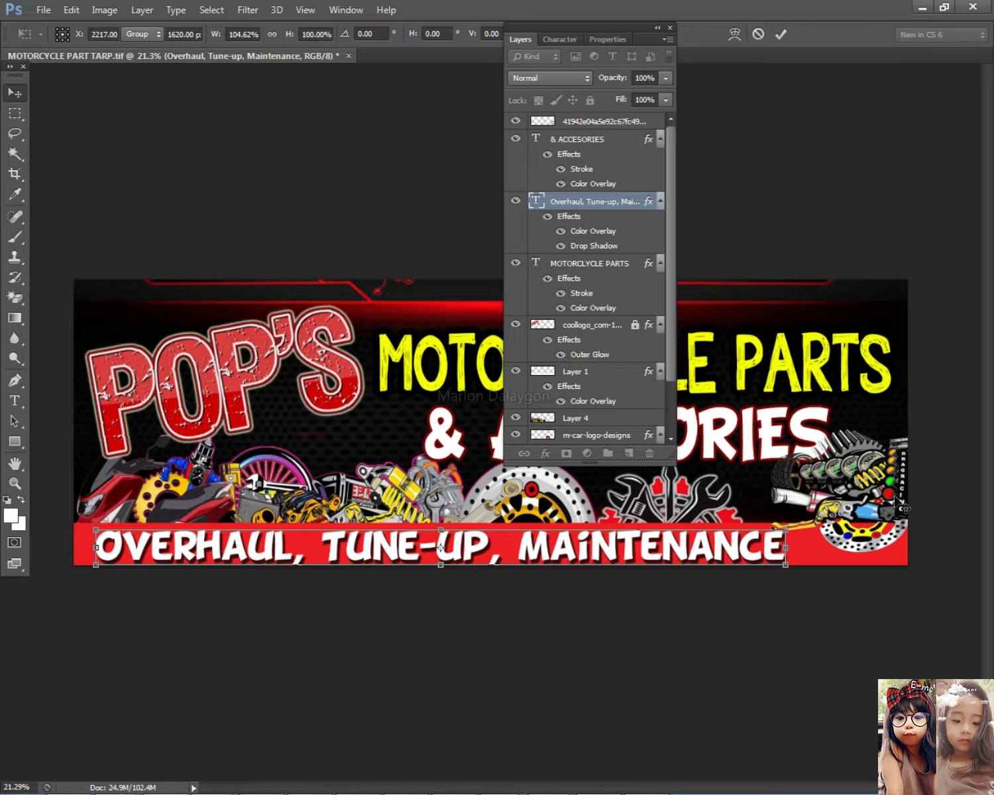
pyautogui.press('Return')
# - Put & ACCESORIES above the parts image, then lower and enlarge the engine-parts image
pyautogui.rightClick(795, 428)
pyautogui.click(798, 434)
pyautogui.hotkey('ctrl', ']')
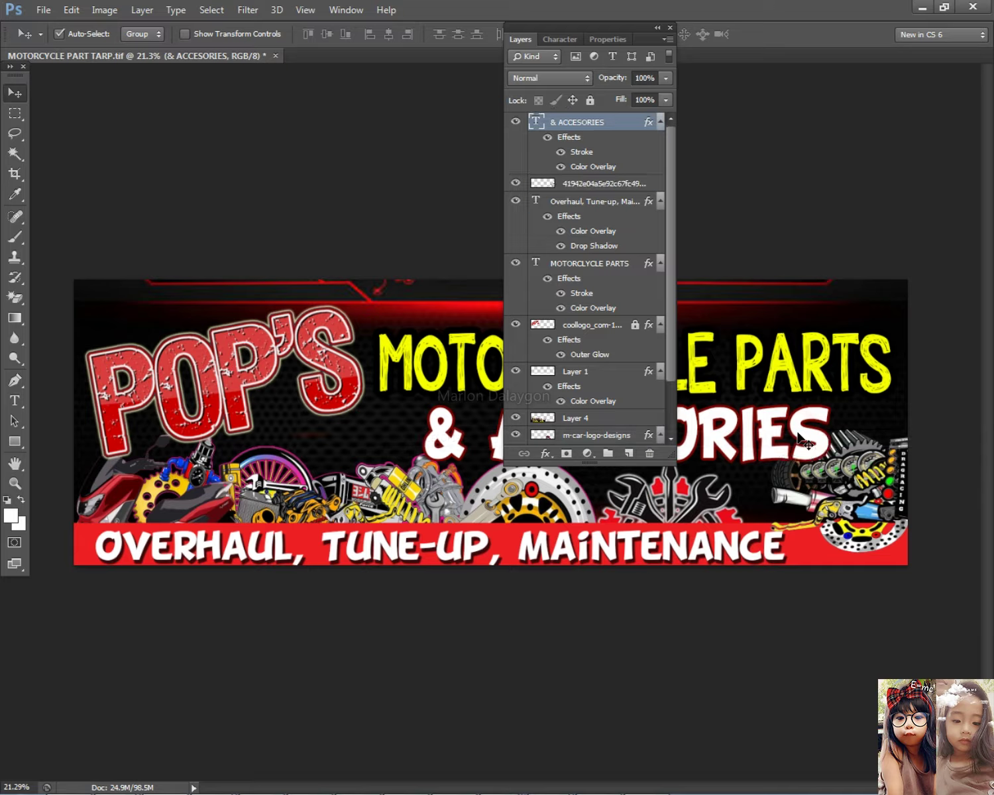
pyautogui.moveTo(851, 471); pyautogui.dragTo(850, 491)
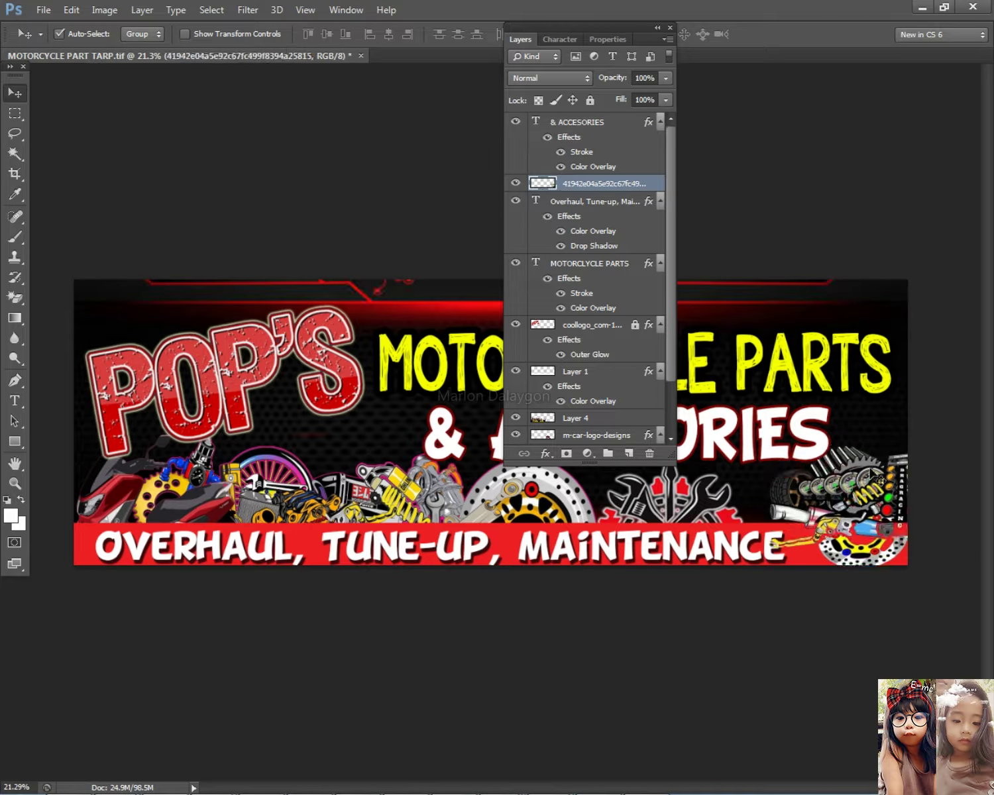
pyautogui.hotkey('ctrl', 't')
pyautogui.moveTo(854, 398); pyautogui.dragTo(856, 360)
pyautogui.press('Return')
pyautogui.click(519, 41)
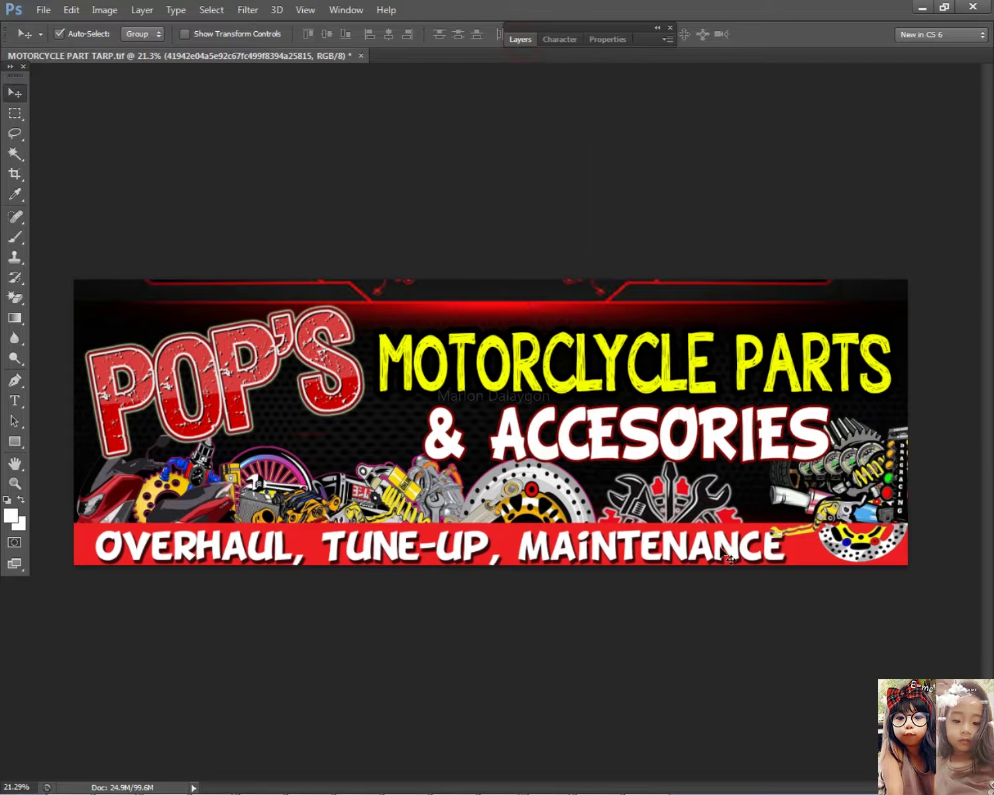
# - Flip the engine-parts image horizontally and erase its black background with the Magic Eraser
pyautogui.hotkey('ctrl', 't')
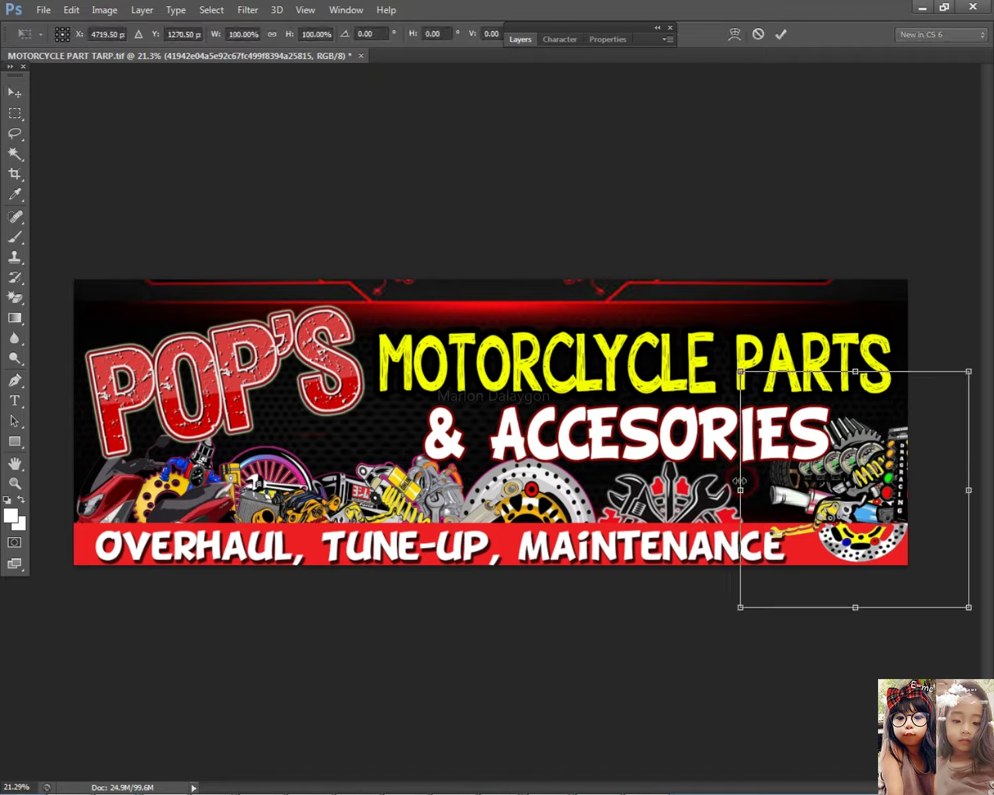
pyautogui.moveTo(968, 488); pyautogui.dragTo(714, 489)
pyautogui.press('Return')
pyautogui.click(15, 298)
pyautogui.click(729, 472)
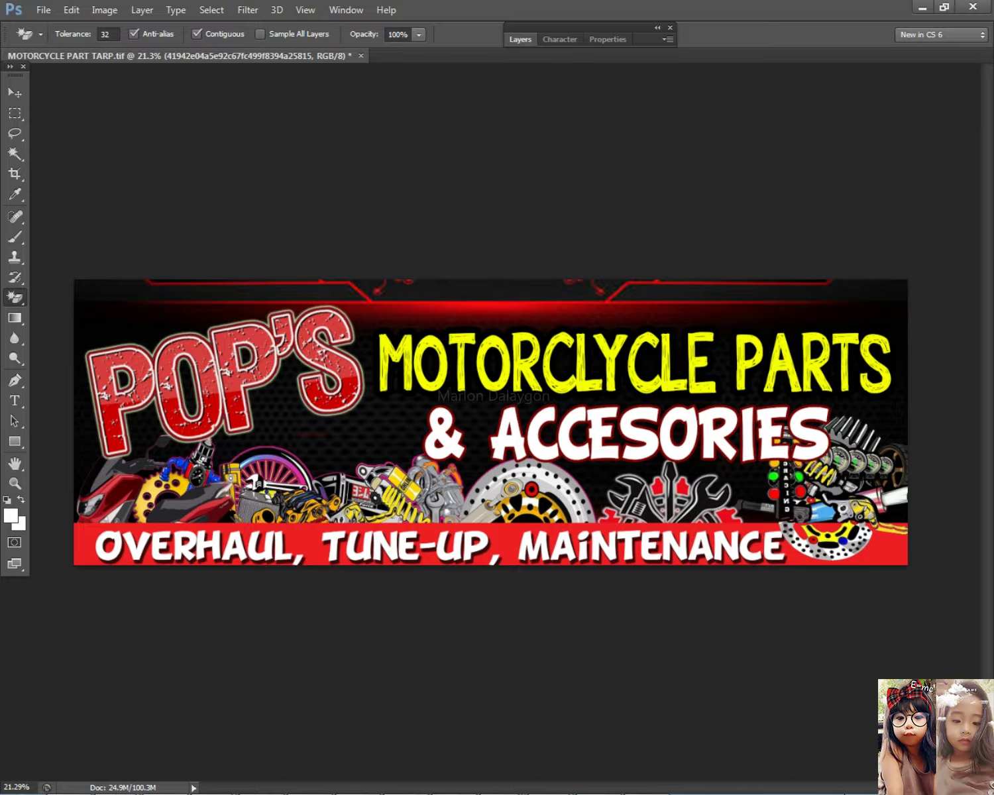
pyautogui.click(14, 93)
# - Scale the engine-parts image to about 79% and place it at the red strip's right end
pyautogui.moveTo(851, 491); pyautogui.dragTo(802, 472)
pyautogui.hotkey('ctrl', 't')
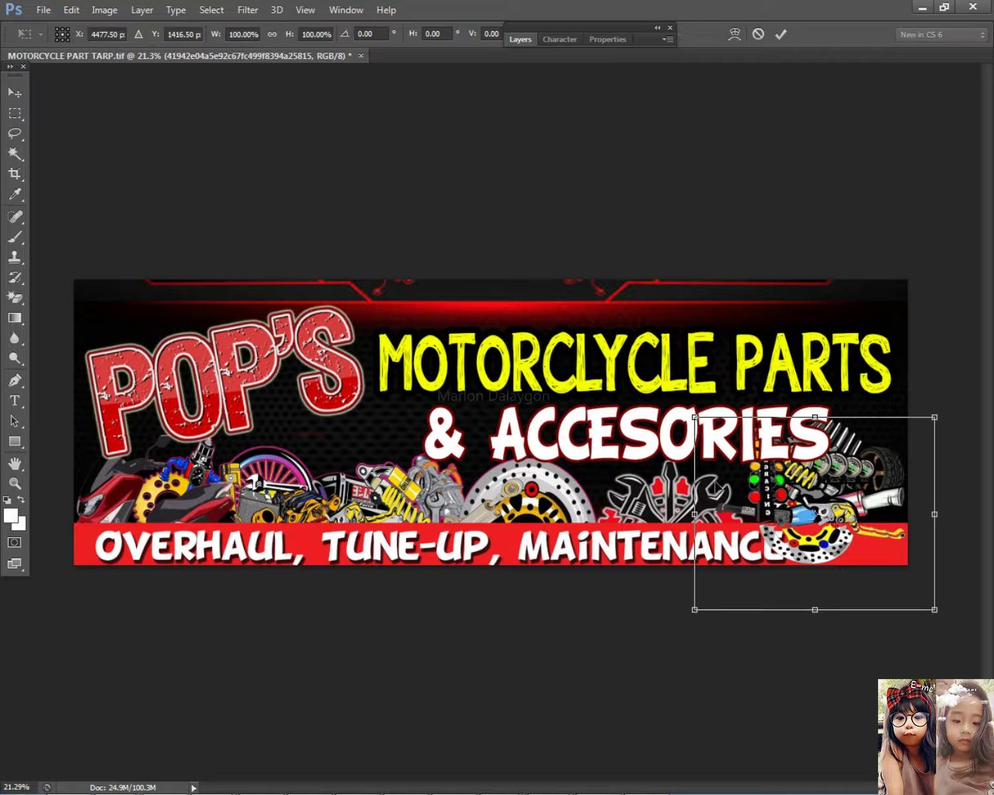
pyautogui.moveTo(694, 418); pyautogui.dragTo(745, 461)
pyautogui.moveTo(820, 488); pyautogui.dragTo(810, 461)
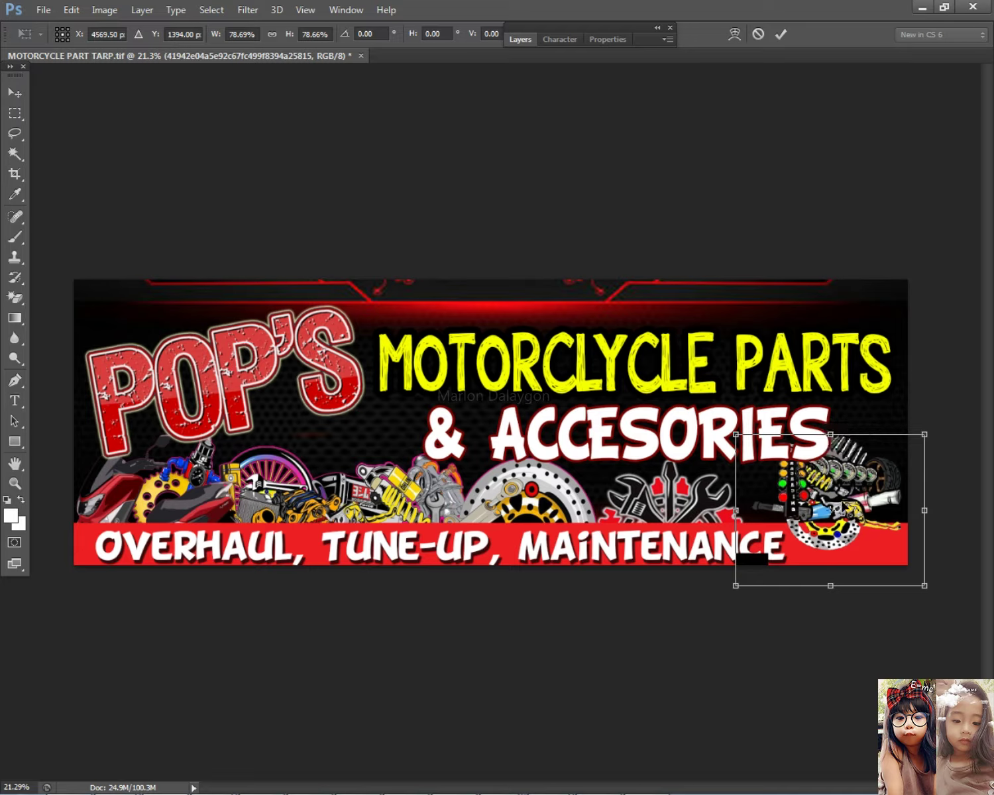
pyautogui.moveTo(824, 582); pyautogui.dragTo(836, 593)
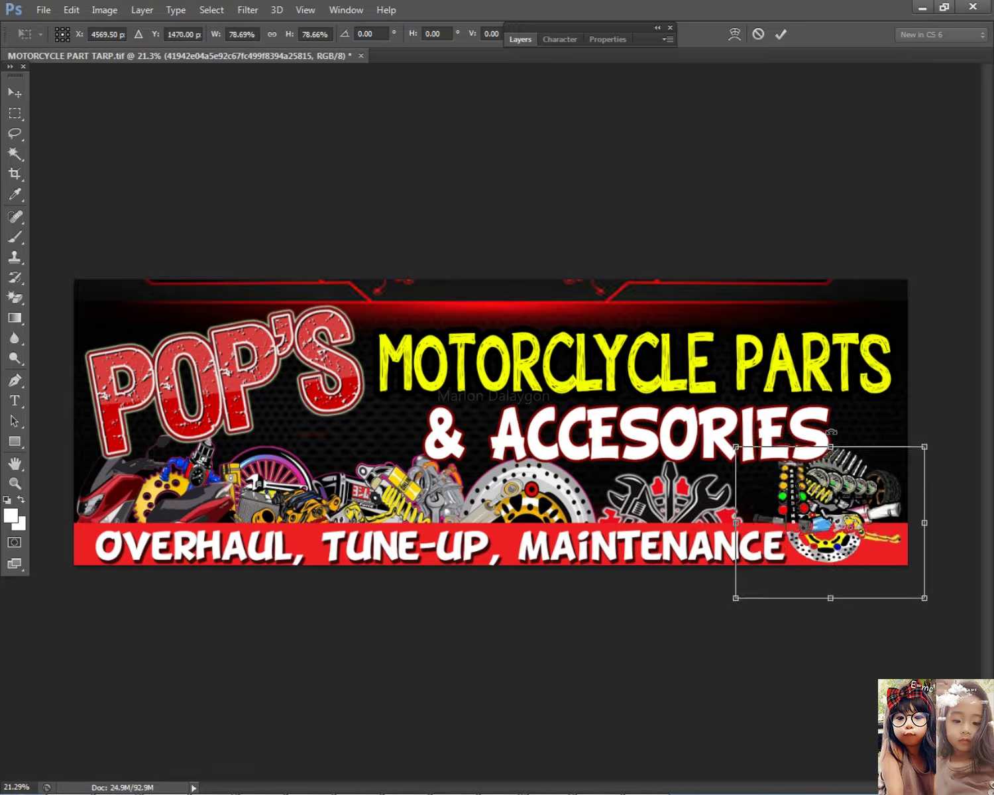
pyautogui.moveTo(828, 454); pyautogui.dragTo(829, 443)
pyautogui.press('Return')
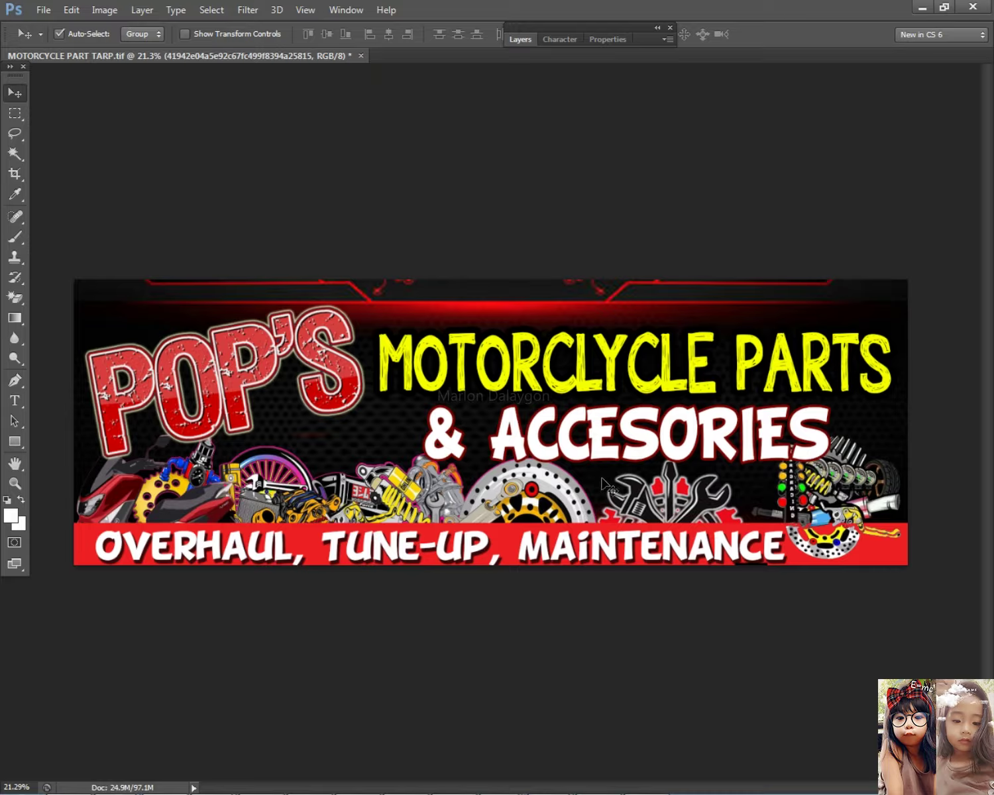
# - Shift the wrench graphic slightly right and select the Overhaul, Tune-up, Maintenance layer
pyautogui.moveTo(720, 502); pyautogui.dragTo(729, 505)
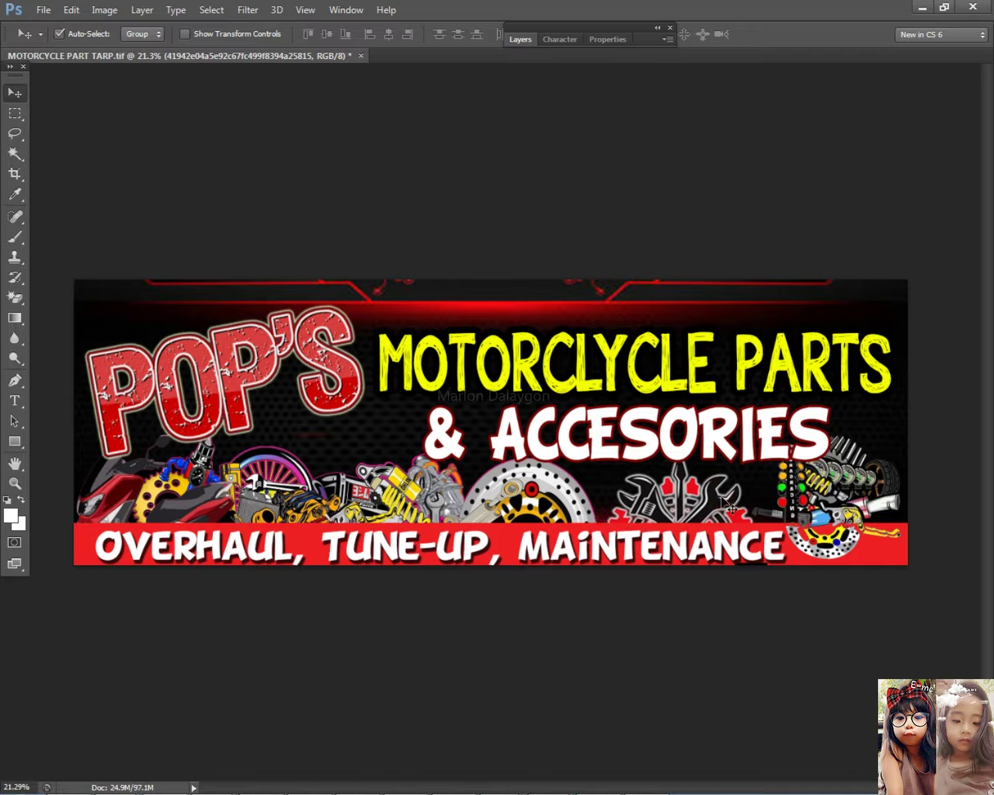
pyautogui.rightClick(547, 557)
pyautogui.click(553, 557)
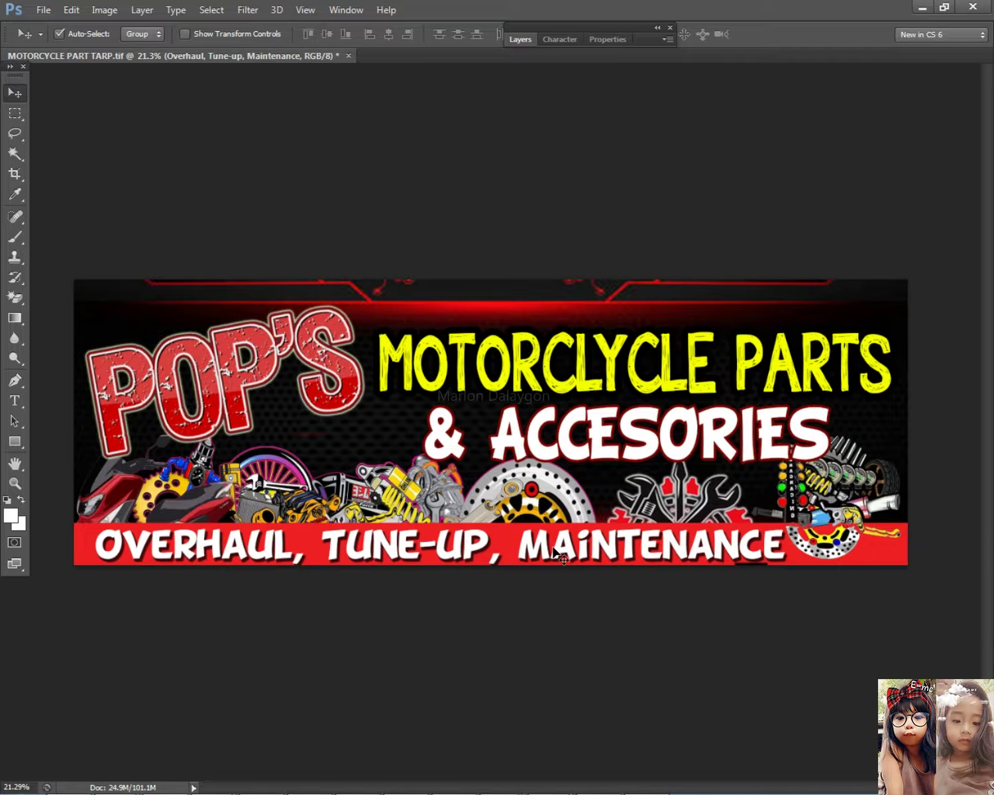
pyautogui.hotkey('ctrl', 't')
pyautogui.scroll(1, 438, 606)
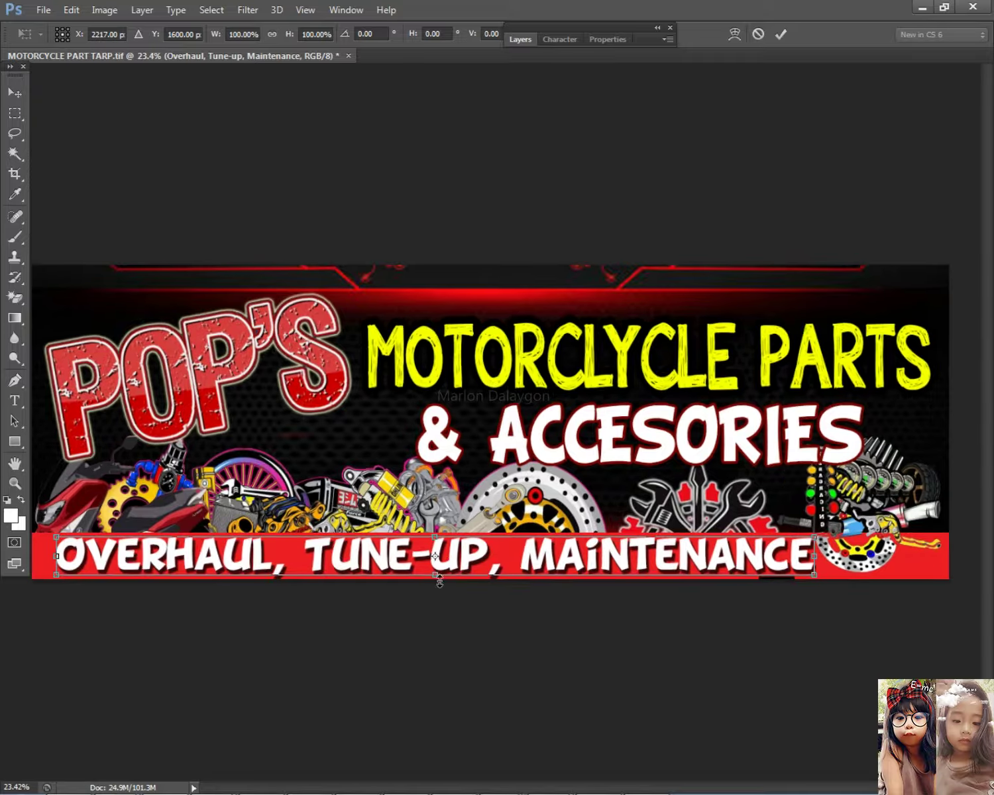
# - Narrow the OVERHAUL text to about 98.25% width and nudge it left
pyautogui.press('Return')
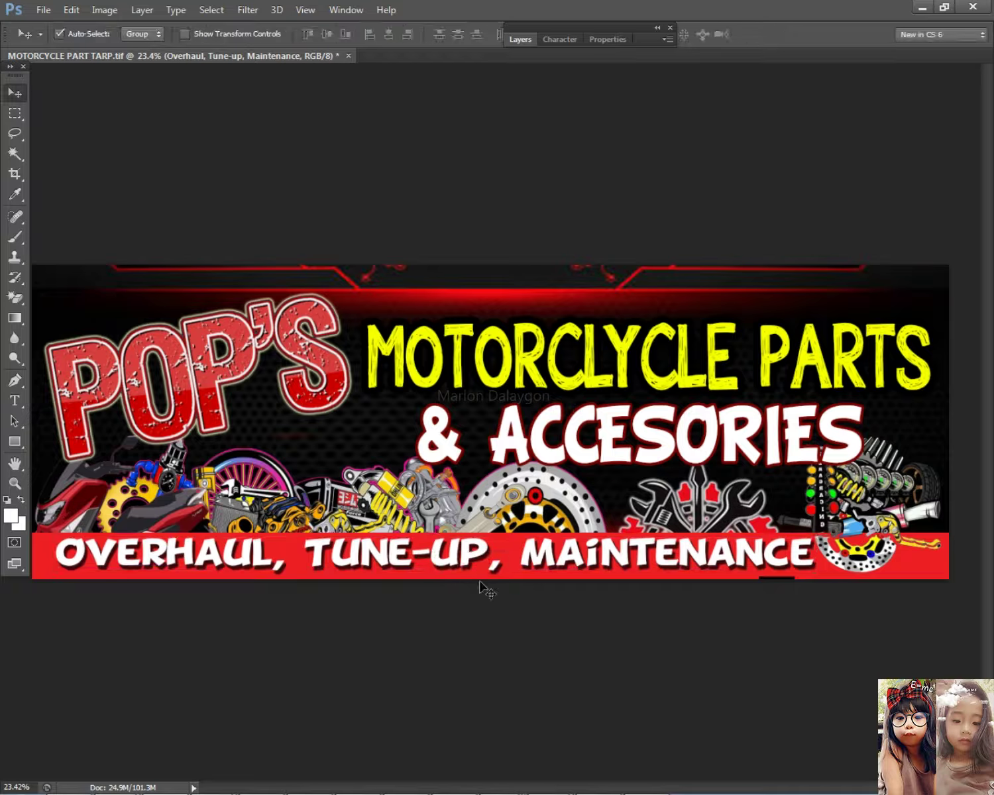
pyautogui.hotkey('ctrl', 't')
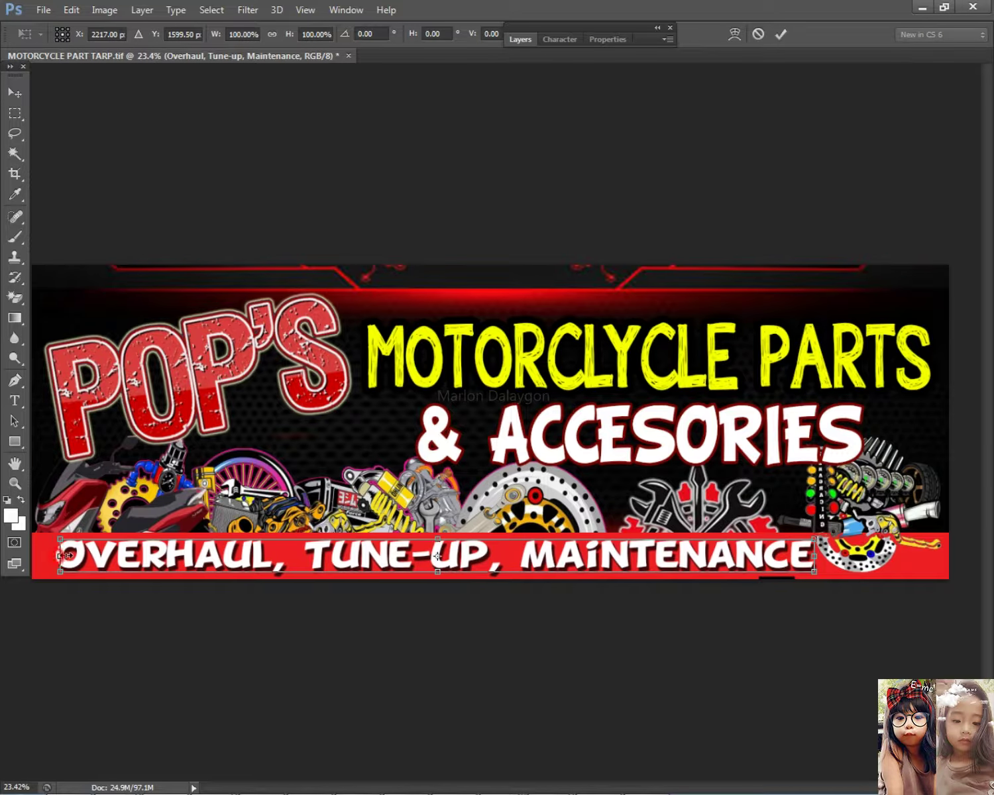
pyautogui.moveTo(57, 556); pyautogui.dragTo(69, 555)
pyautogui.press('Return')
pyautogui.hotkey('shift', 'Left')
pyautogui.hotkey('shift', 'Left')
pyautogui.hotkey('shift', 'Left')
pyautogui.hotkey('shift', 'Left')
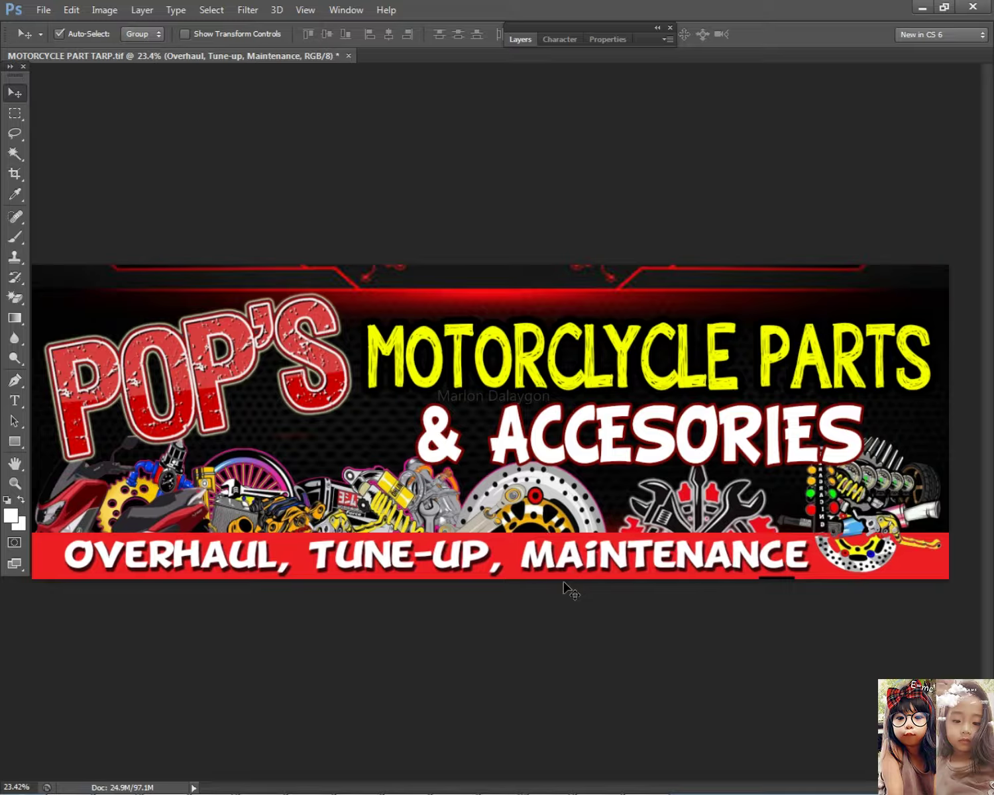
pyautogui.scroll(-3, 535, 598)
pyautogui.scroll(3, 548, 577)
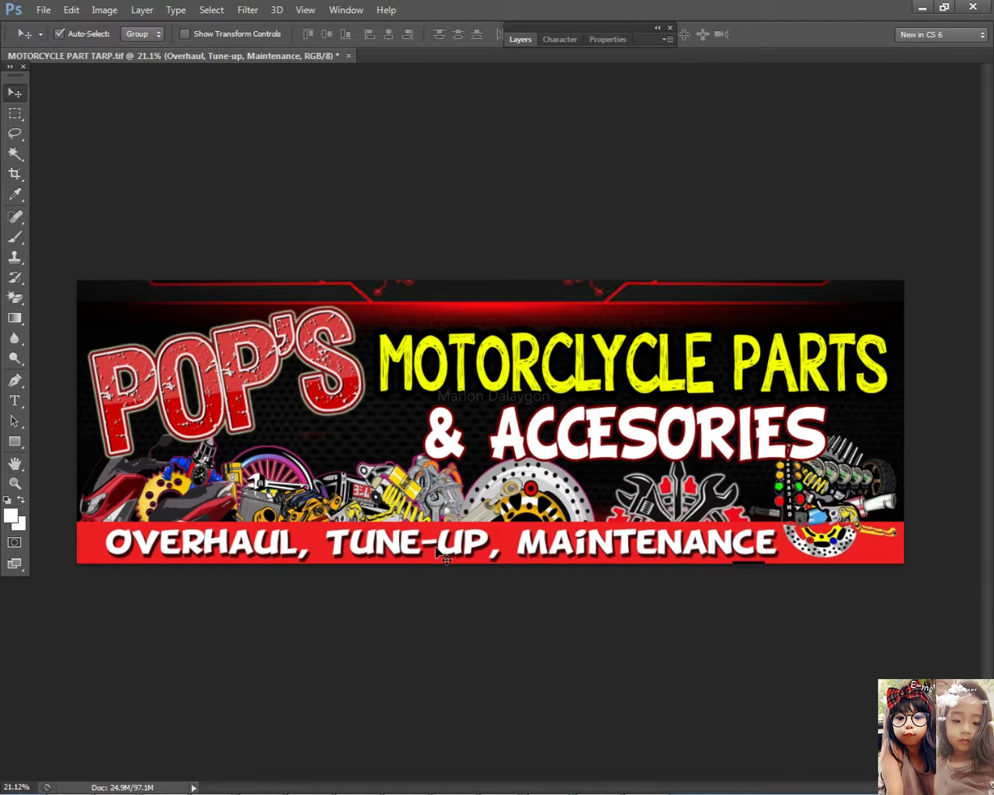
# - Duplicate the layer with Ctrl+J, pick Layer 4 then Layer 3, drag it, and show the layers
pyautogui.hotkey('ctrl', 'j')
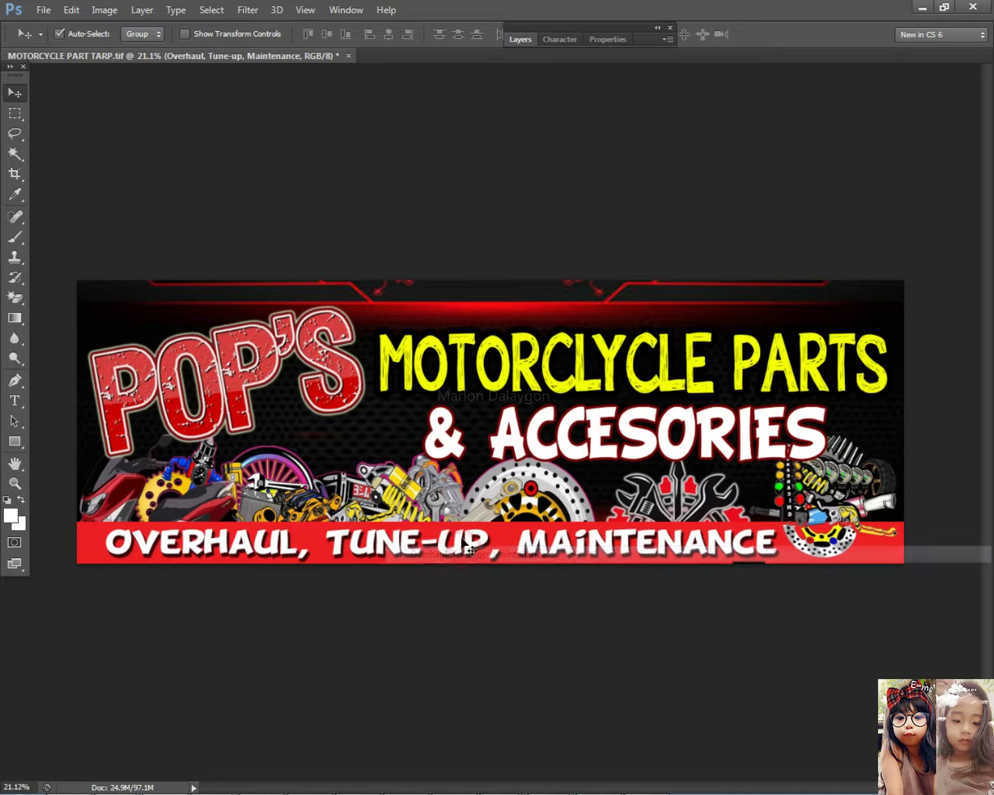
pyautogui.rightClick(430, 497)
pyautogui.click(438, 505)
pyautogui.rightClick(317, 375)
pyautogui.click(325, 384)
pyautogui.moveTo(330, 409); pyautogui.dragTo(347, 380)
pyautogui.click(520, 39)
# - Unlock the POP'S logo, move it down about 30 px and stretch it taller
pyautogui.click(590, 100)
pyautogui.moveTo(325, 378); pyautogui.dragTo(325, 397)
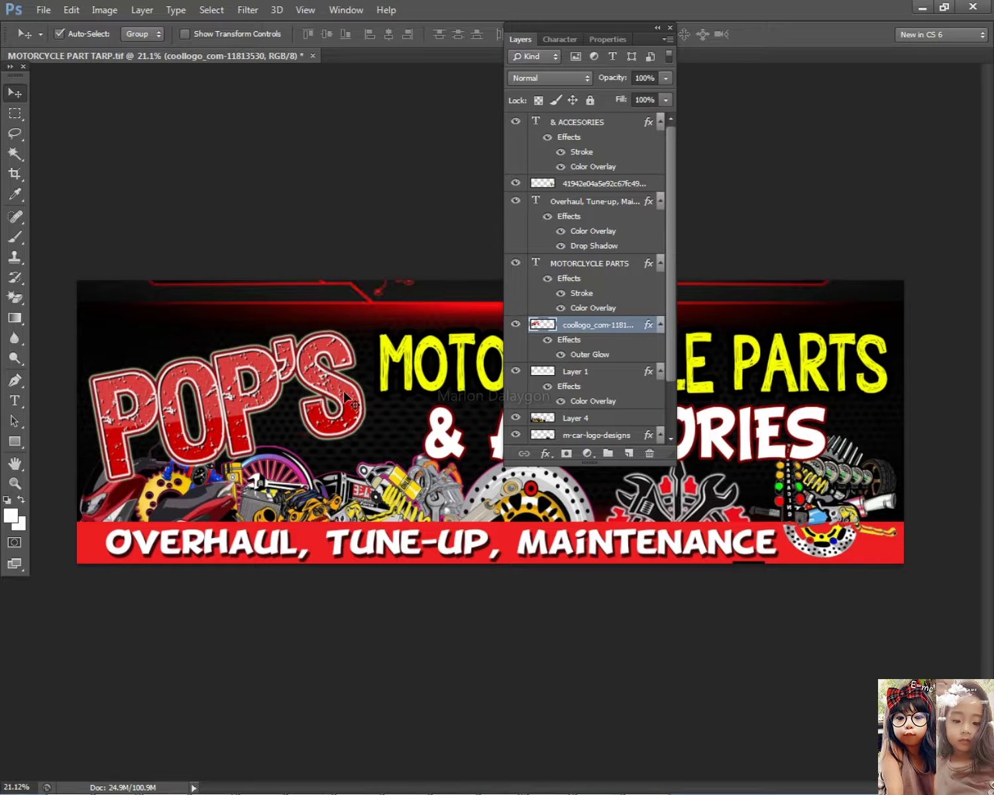
pyautogui.hotkey('ctrl', 't')
pyautogui.moveTo(225, 325)
pyautogui.mouseDown()
pyautogui.moveTo(224, 289)
pyautogui.moveTo(225, 302)
pyautogui.mouseUp()
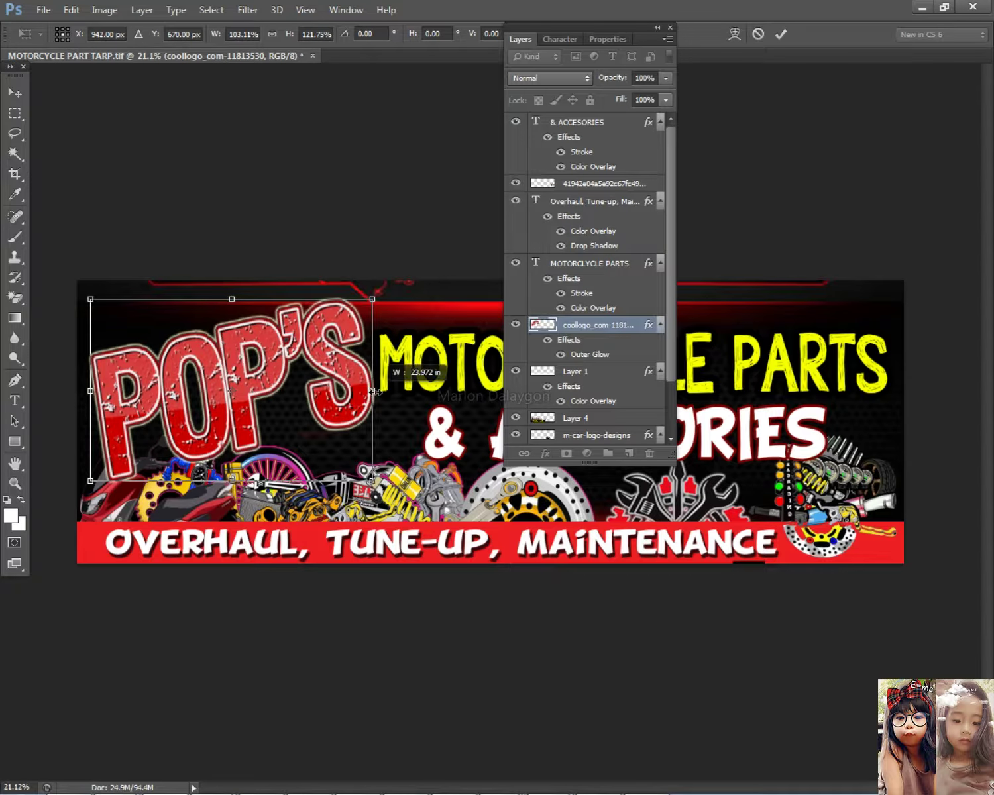
pyautogui.press('Return')
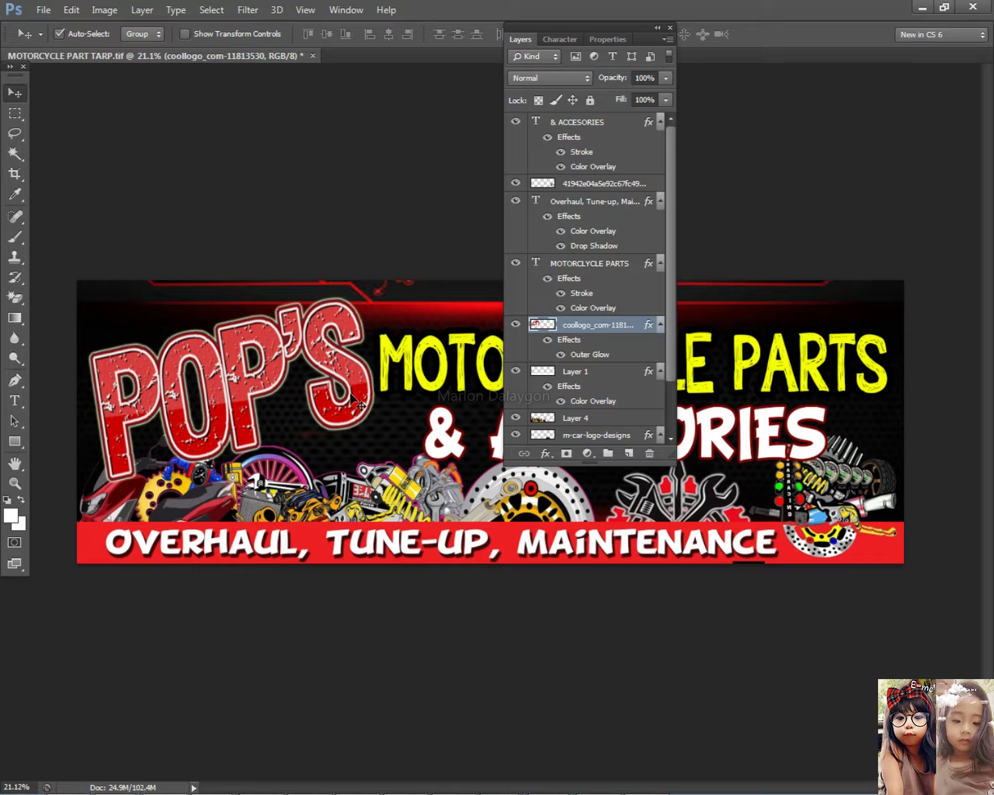
# - Zoom out and make the yellow MOTORCLYCLE PARTS text slightly taller
pyautogui.doubleClick(520, 39)
pyautogui.hotkey('ctrl', '-')
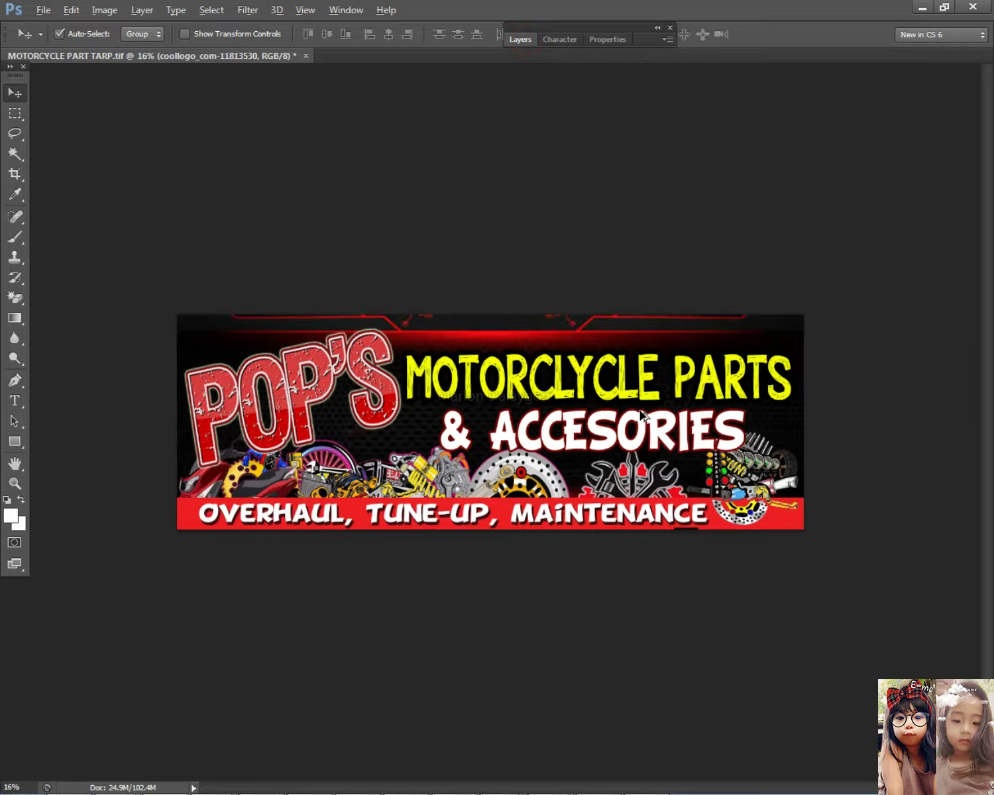
pyautogui.click(636, 368)
pyautogui.hotkey('ctrl', 't')
pyautogui.moveTo(606, 329); pyautogui.dragTo(607, 322)
pyautogui.press('Return')
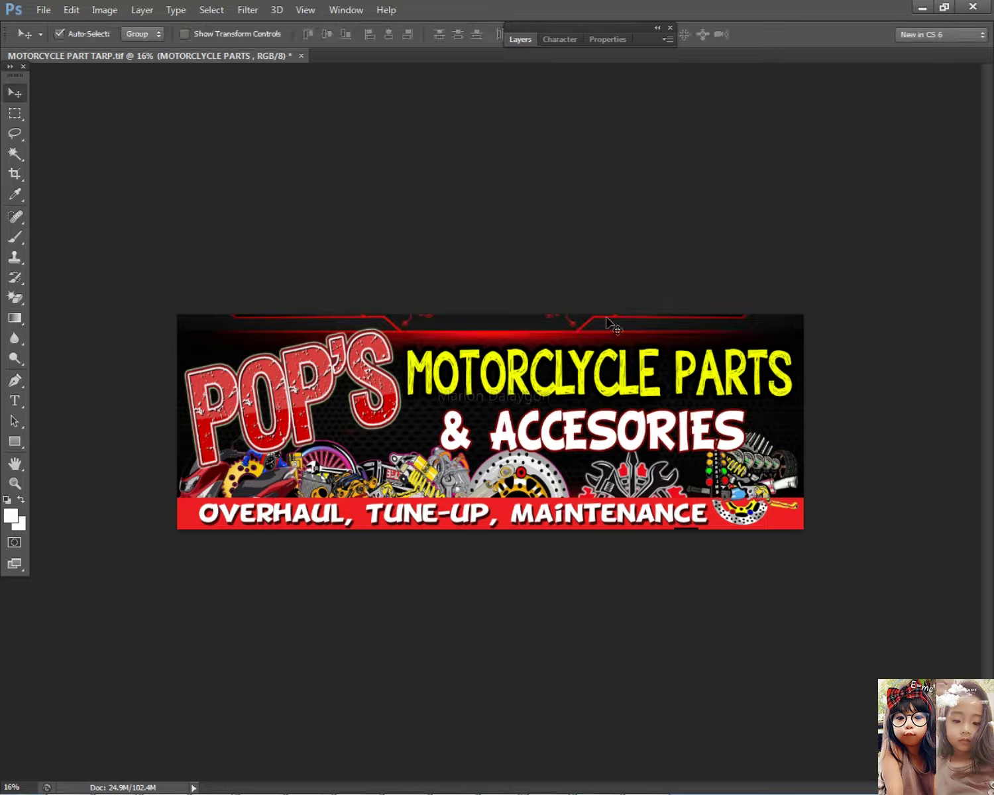
# - Select the m-car-logo-designs layer and save the banner as MOTORCYCLE PART TARP.tif
pyautogui.click(599, 434)
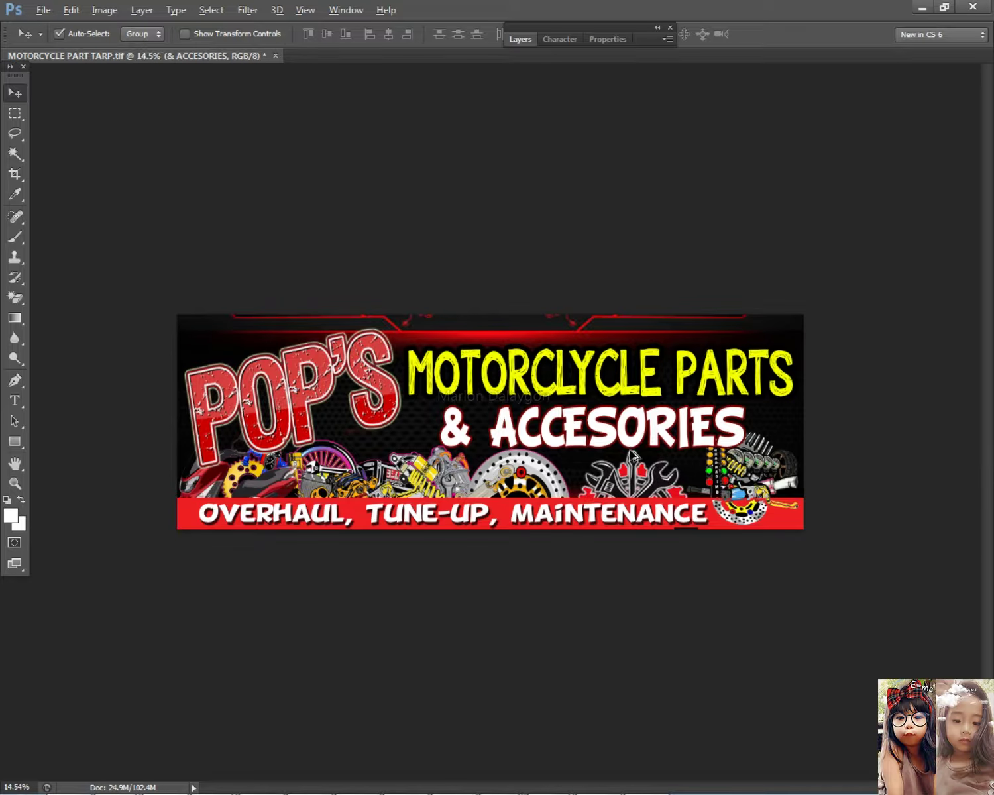
pyautogui.rightClick(658, 489)
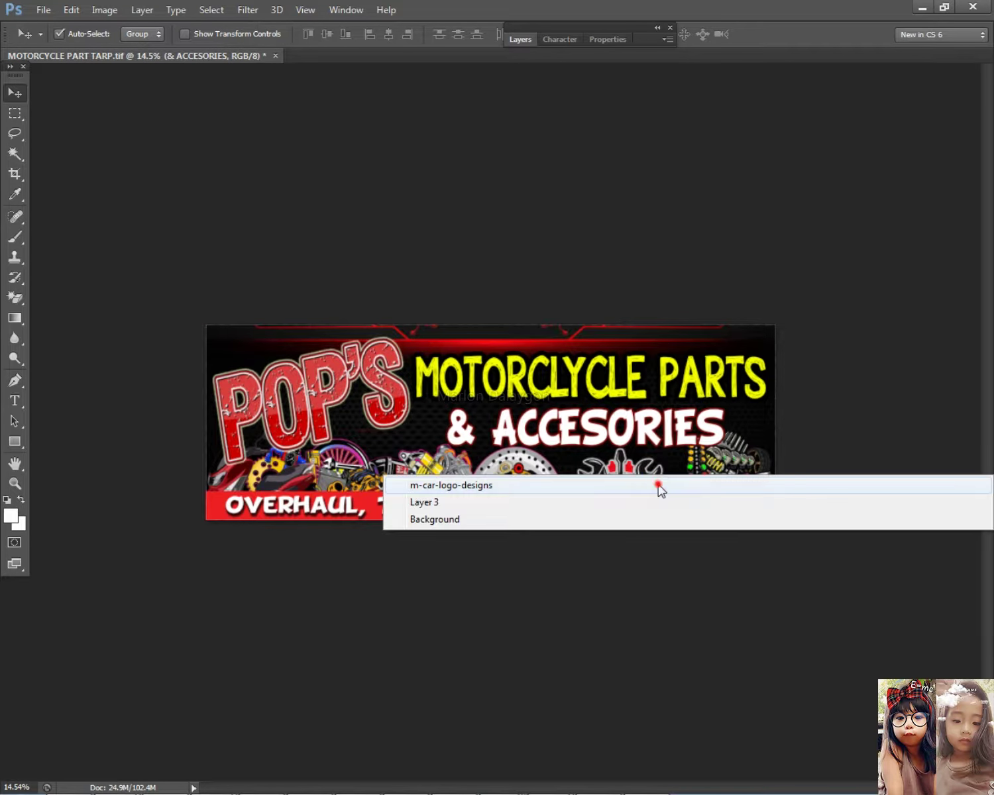
pyautogui.click(658, 485)
pyautogui.scroll(3, 607, 493)
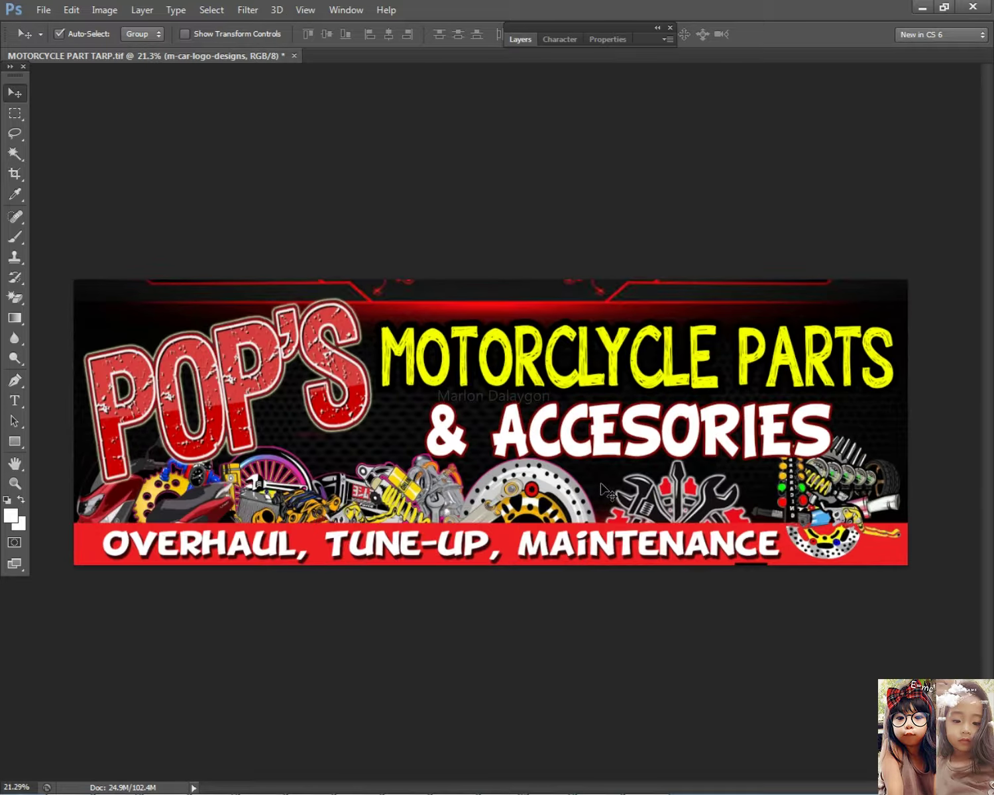
pyautogui.hotkey('ctrl', 's')
pyautogui.scroll(-3, 606, 494)
pyautogui.scroll(2, 604, 507)
pyautogui.scroll(-2, 596, 504)
pyautogui.scroll(3, 596, 504)
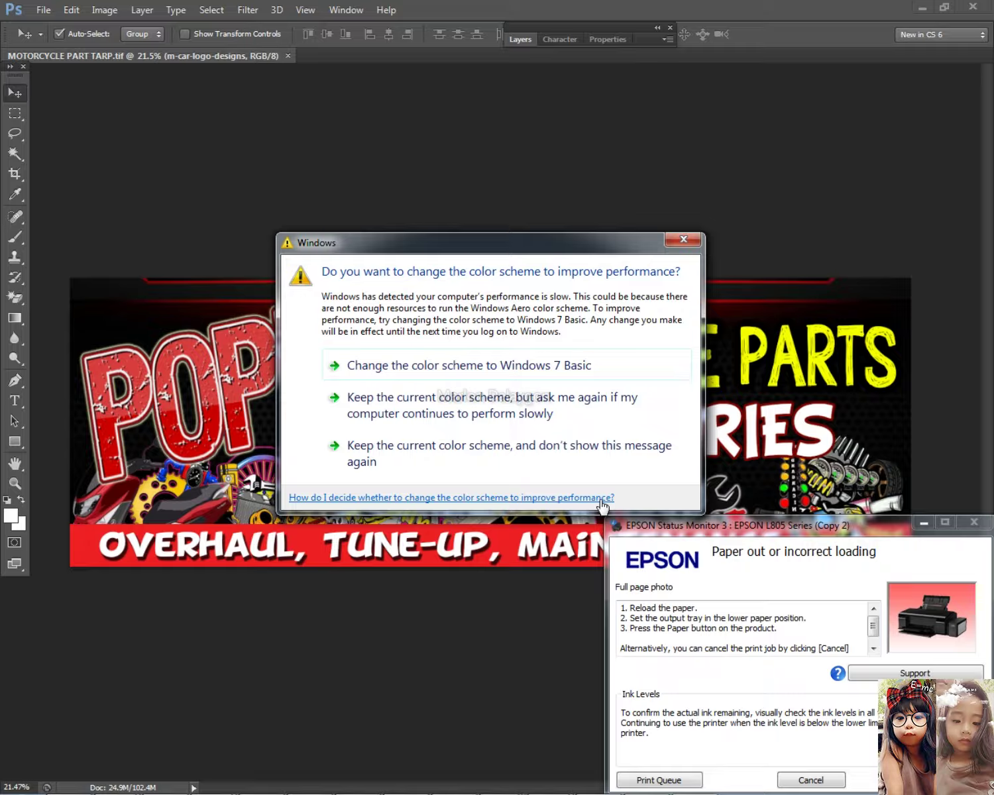
# - Dismiss the Windows colour-scheme prompt and open the Epson printer's print queue
pyautogui.click(672, 244)
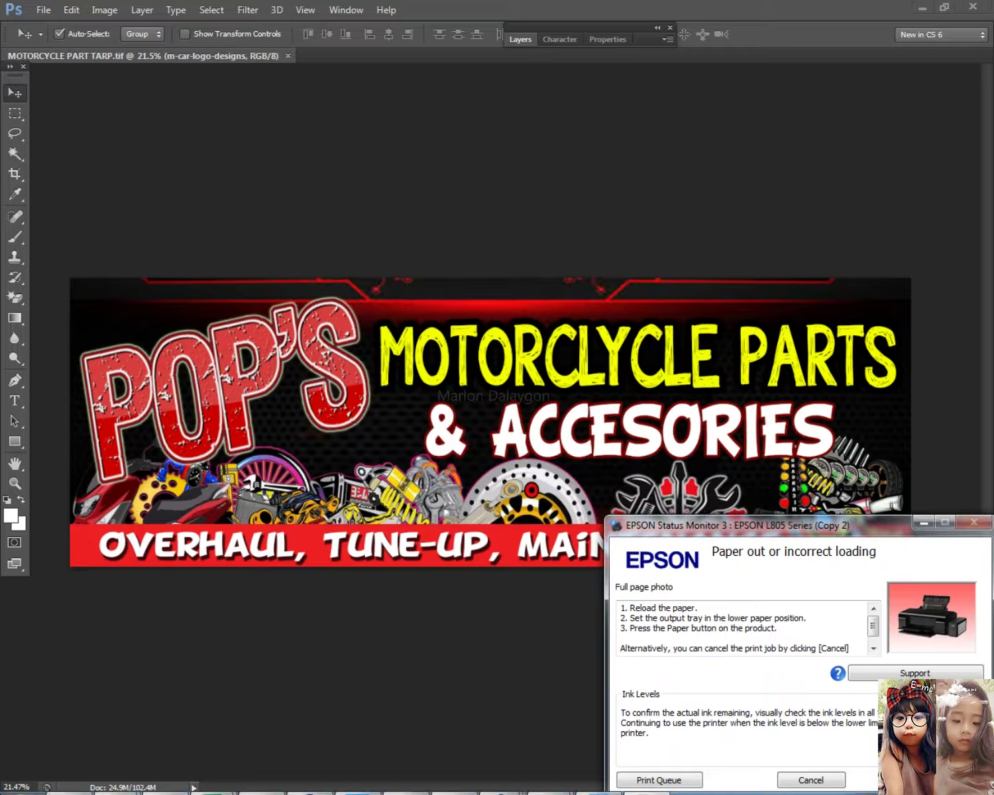
pyautogui.moveTo(516, 775)
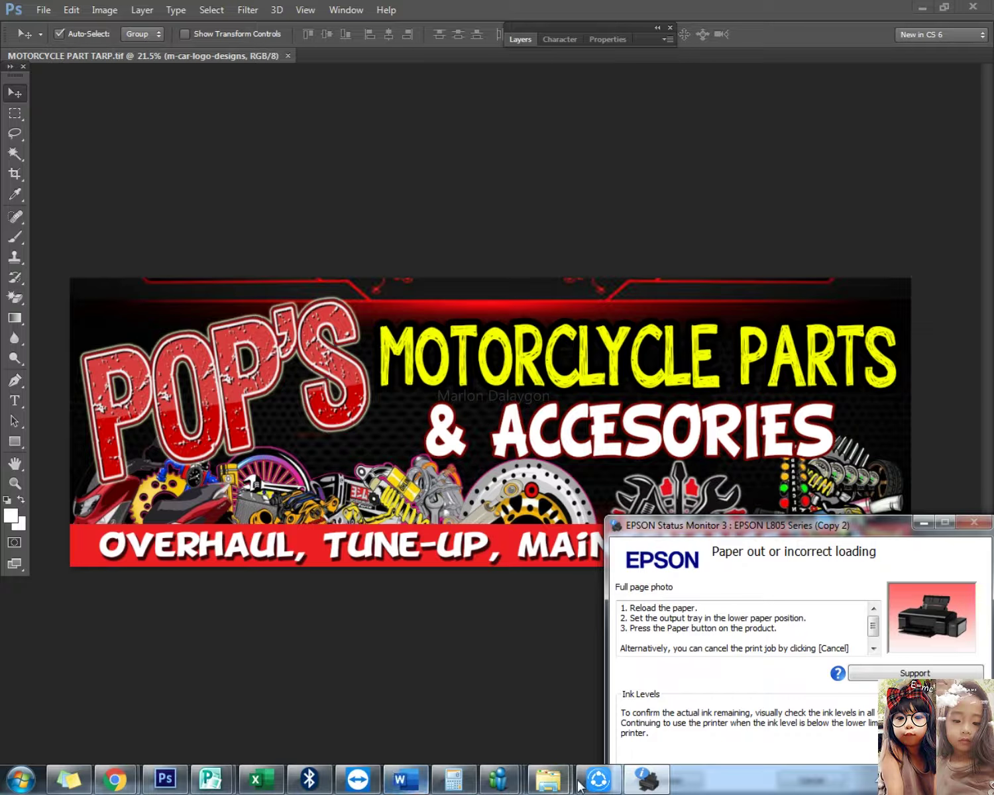
pyautogui.click(659, 772)
pyautogui.click(646, 774)
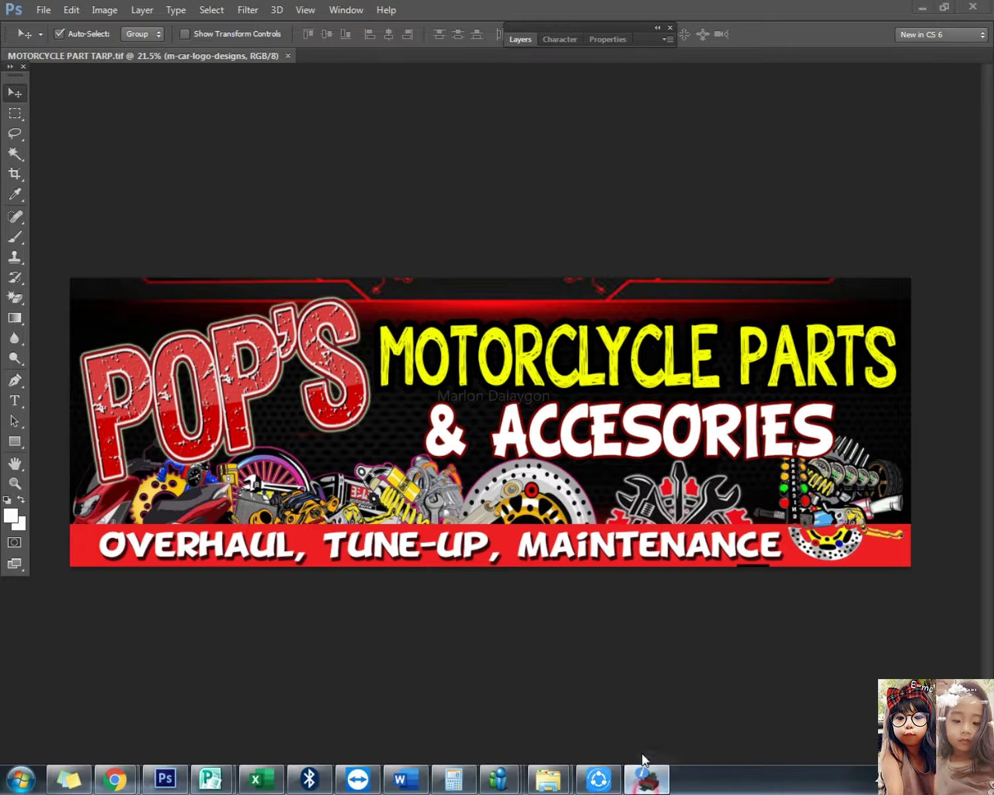
pyautogui.click(676, 782)
# - Delete the Full page photo print job and confirm the cancellation
pyautogui.click(126, 152)
pyautogui.press('Delete')
pyautogui.press('Return')
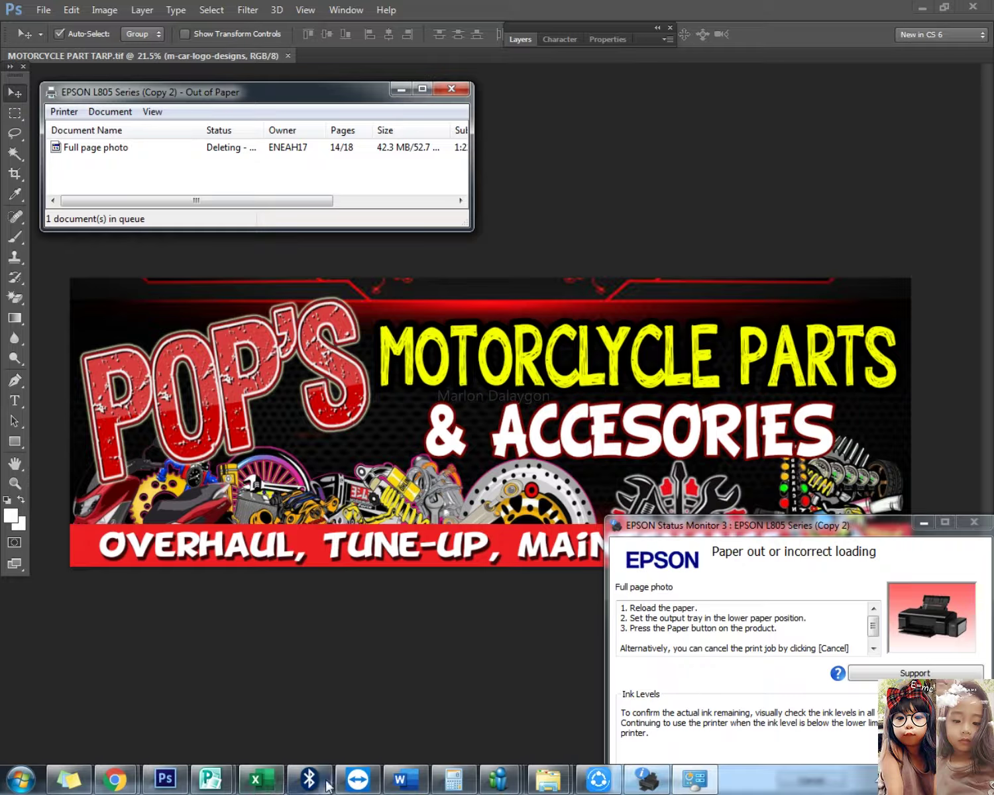
pyautogui.moveTo(548, 779)
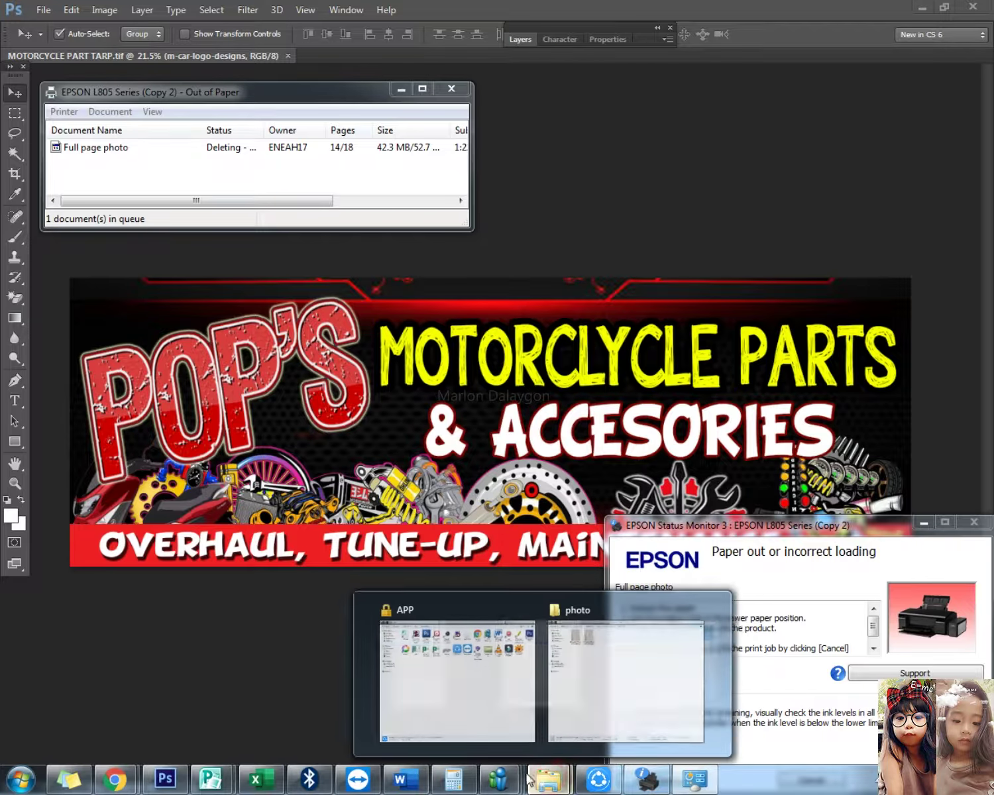
pyautogui.click(581, 682)
# - Print the second photo at High quality, keeping it fitted to the frame
pyautogui.rightClick(249, 98)
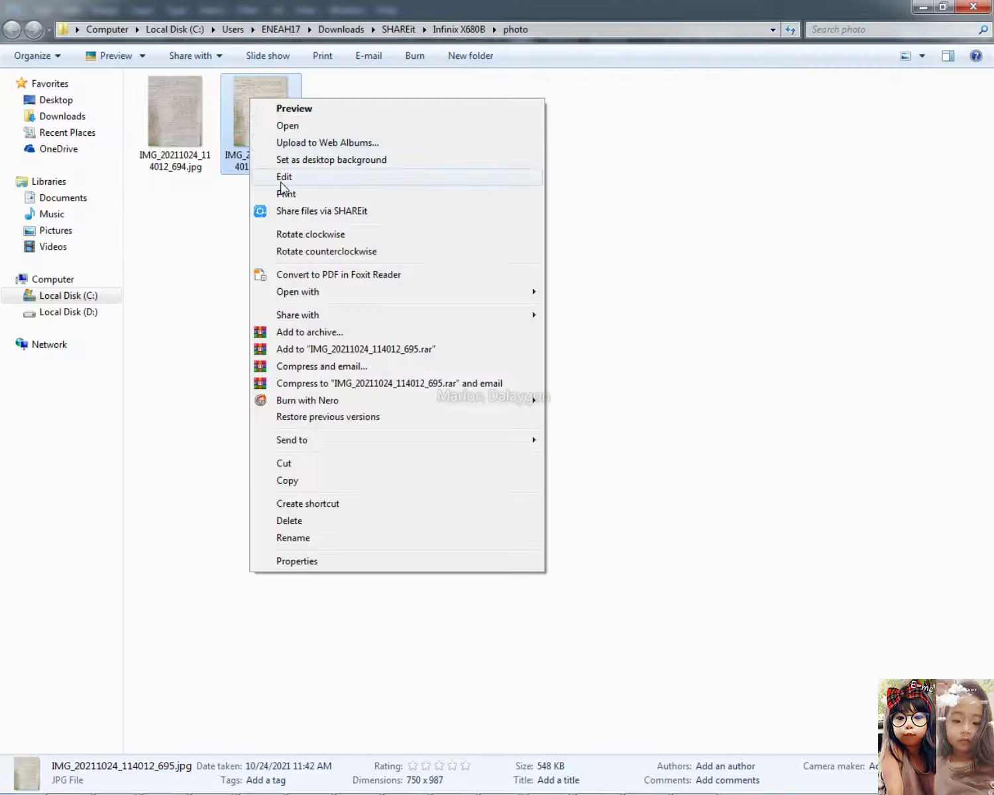
pyautogui.click(283, 191)
pyautogui.click(455, 563)
pyautogui.click(450, 567)
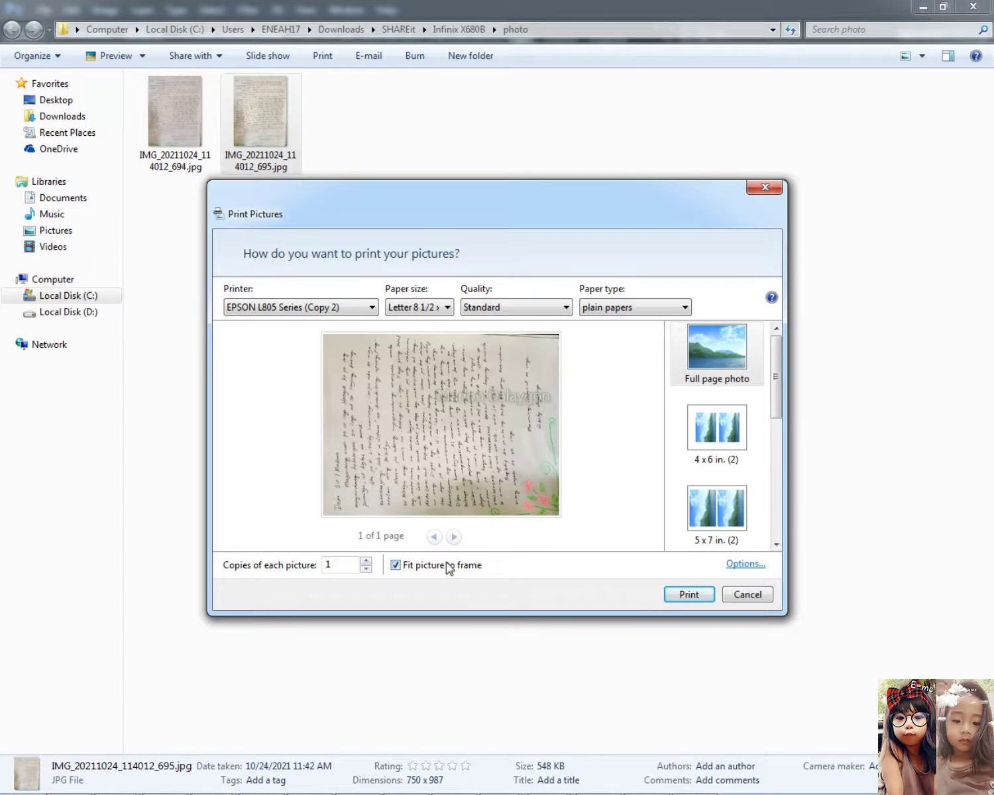
pyautogui.click(530, 308)
pyautogui.click(519, 343)
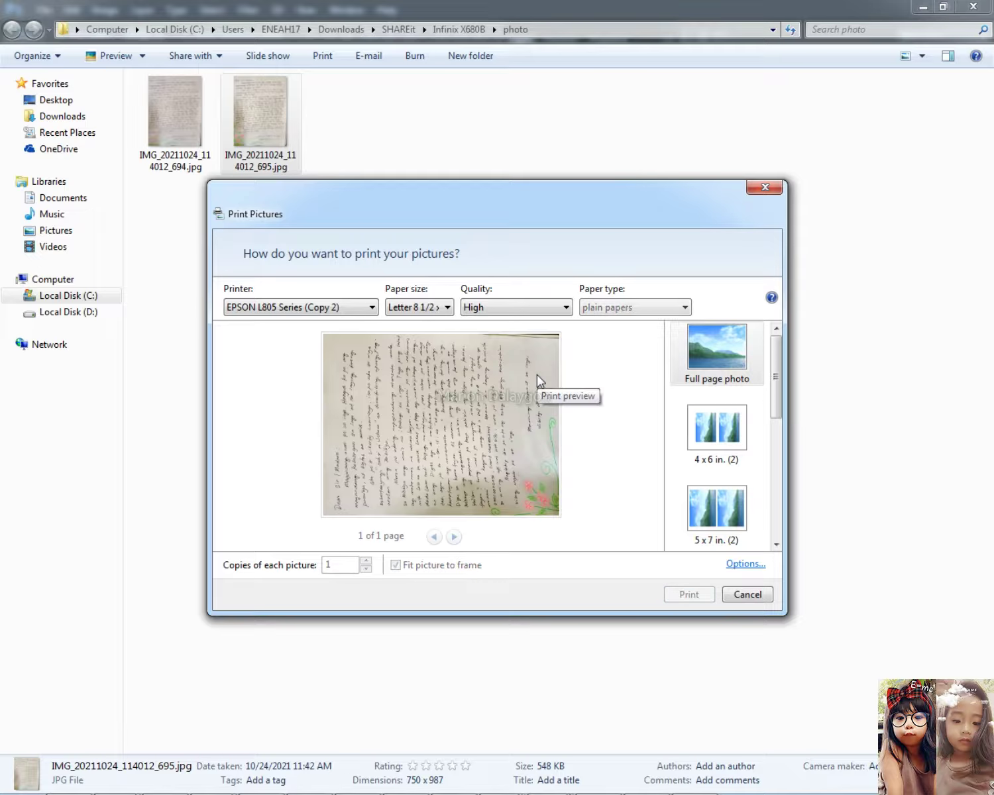
pyautogui.click(690, 594)
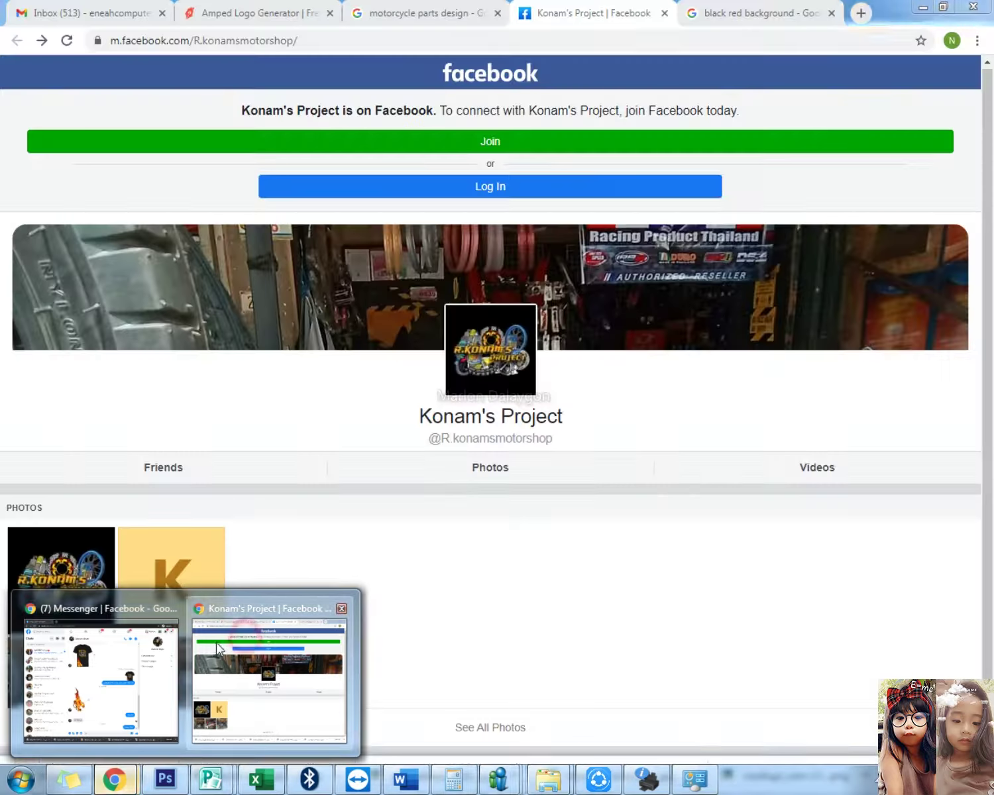
# - Close the Konam's Project Facebook page and minimize the browser and photo folder windows
pyautogui.click(211, 648)
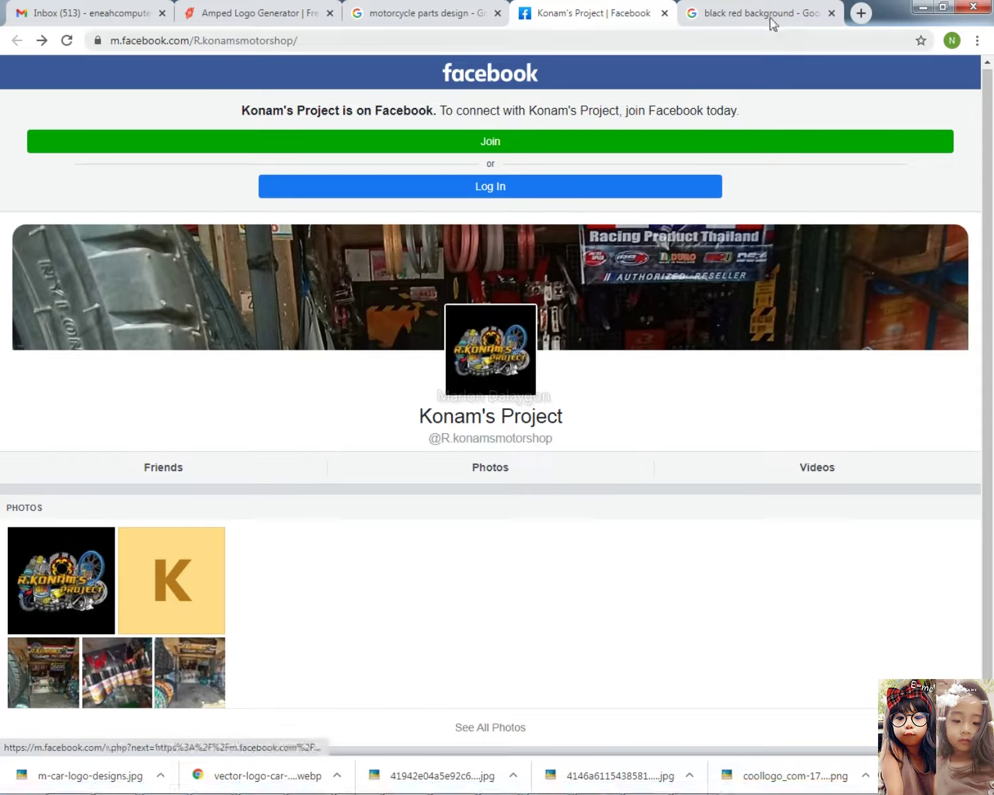
pyautogui.click(665, 13)
pyautogui.click(922, 15)
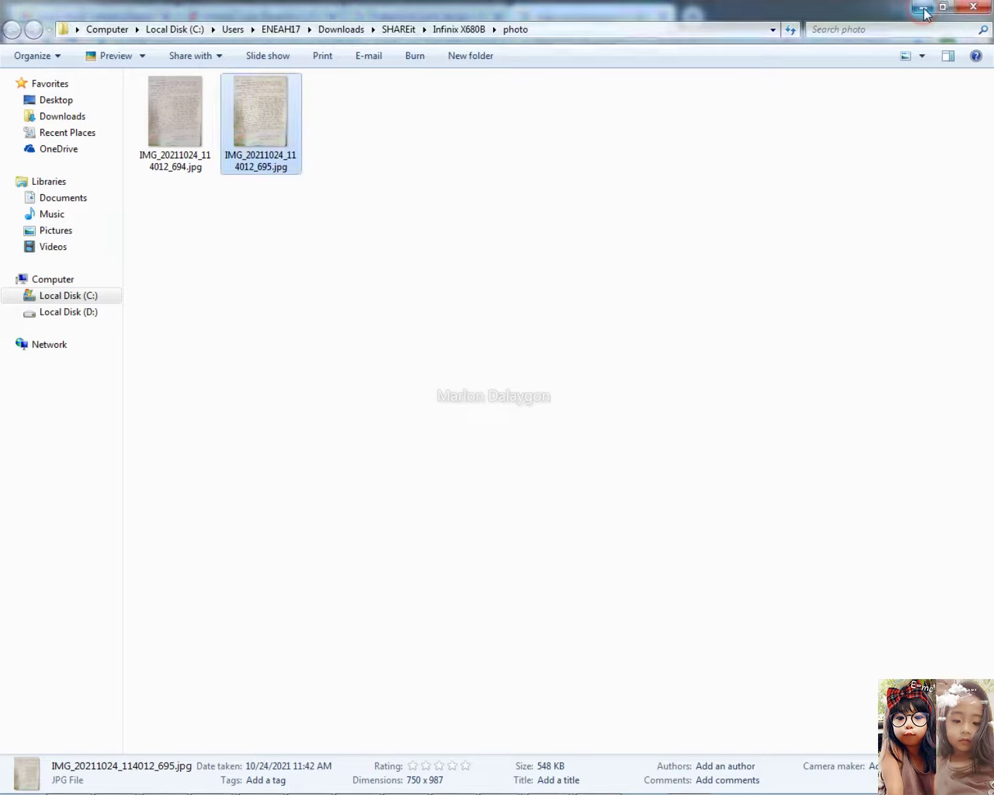
pyautogui.click(922, 8)
# - Return to Photoshop and try moving the OVERHAUL tagline upward, then undo it
pyautogui.click(649, 303)
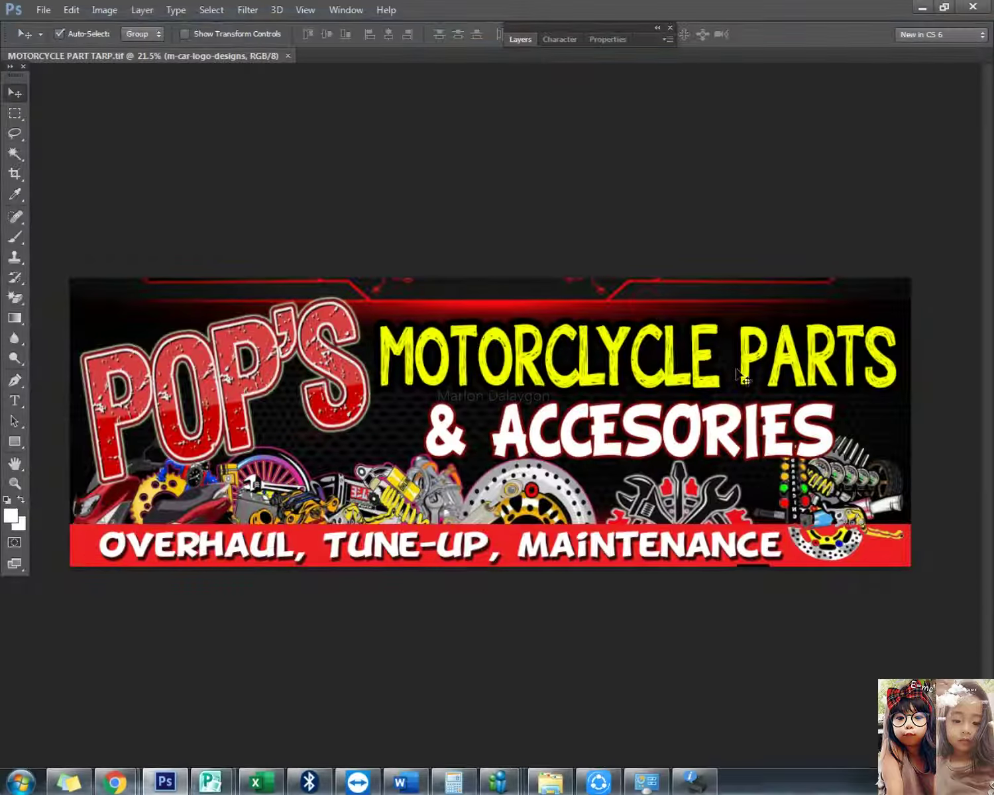
pyautogui.scroll(-3, 659, 573)
pyautogui.scroll(2, 655, 584)
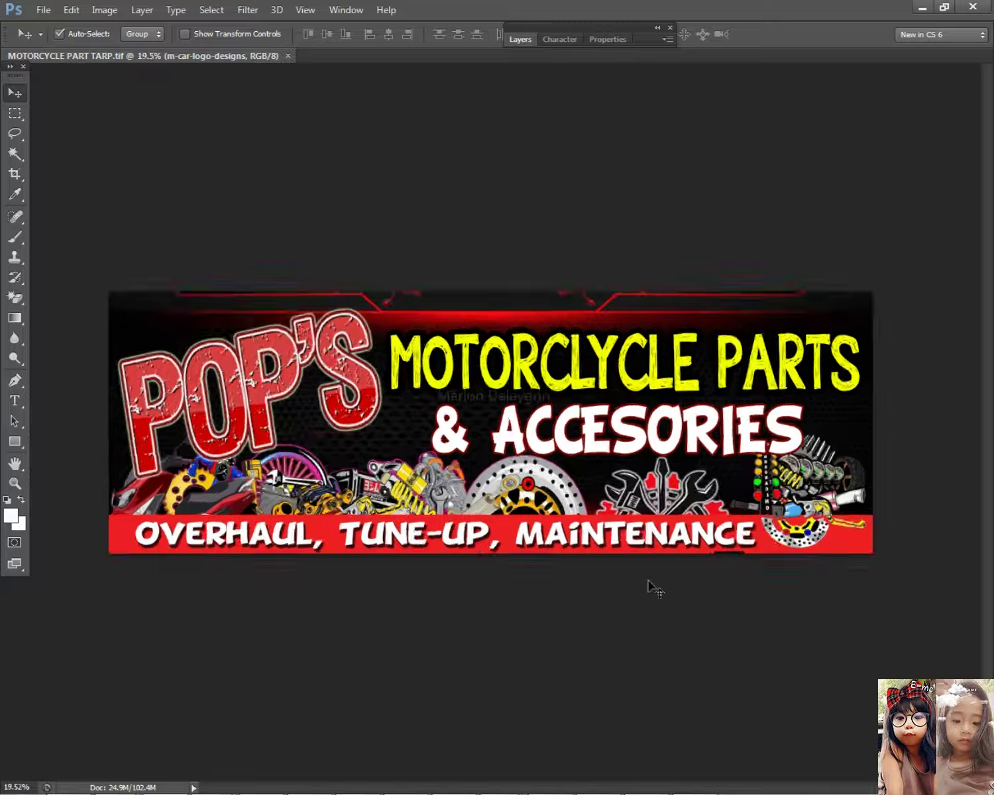
pyautogui.scroll(1, 622, 542)
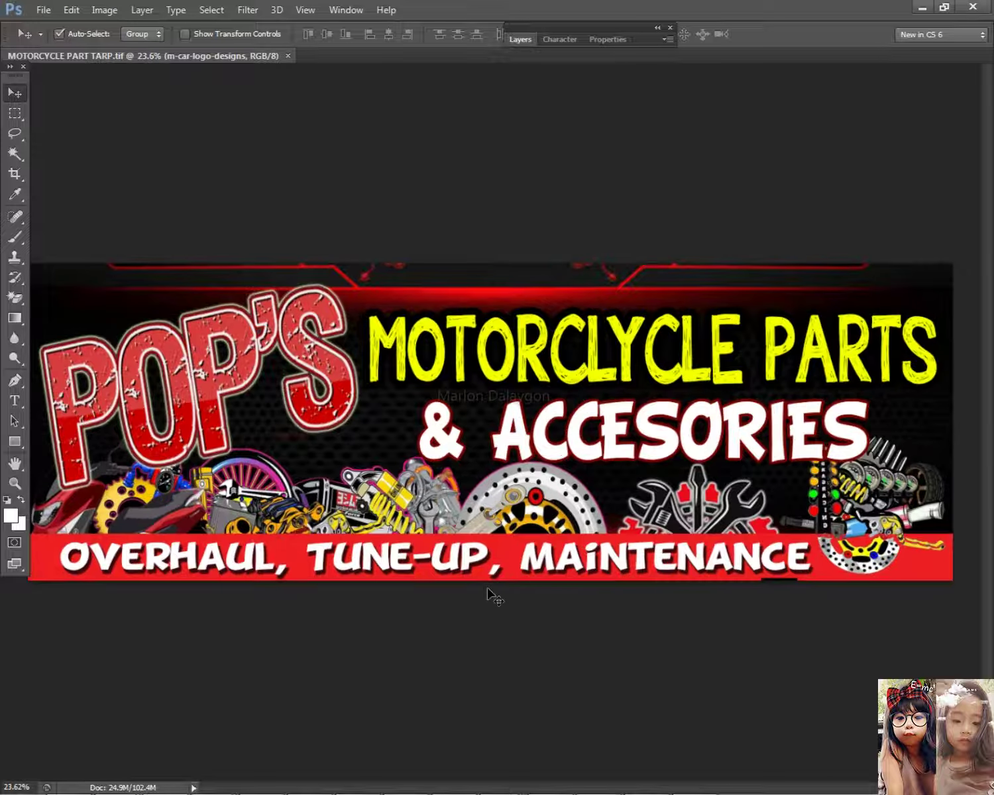
pyautogui.moveTo(772, 561); pyautogui.dragTo(770, 521)
pyautogui.hotkey('ctrl', 'z')
# - Check the layers under the right-side parts, deleting and restoring the parts image
pyautogui.rightClick(777, 582)
pyautogui.click(784, 590)
pyautogui.rightClick(777, 580)
pyautogui.click(787, 562)
pyautogui.rightClick(778, 585)
pyautogui.click(787, 590)
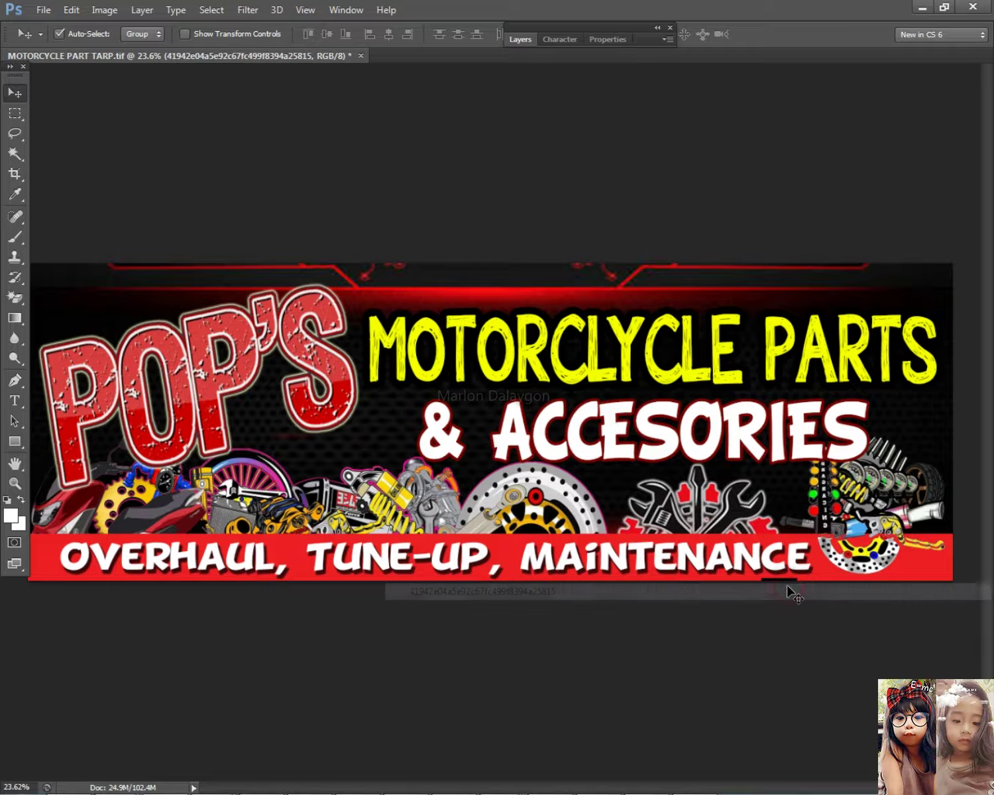
pyautogui.press('Delete')
pyautogui.hotkey('ctrl', 'z')
pyautogui.rightClick(873, 487)
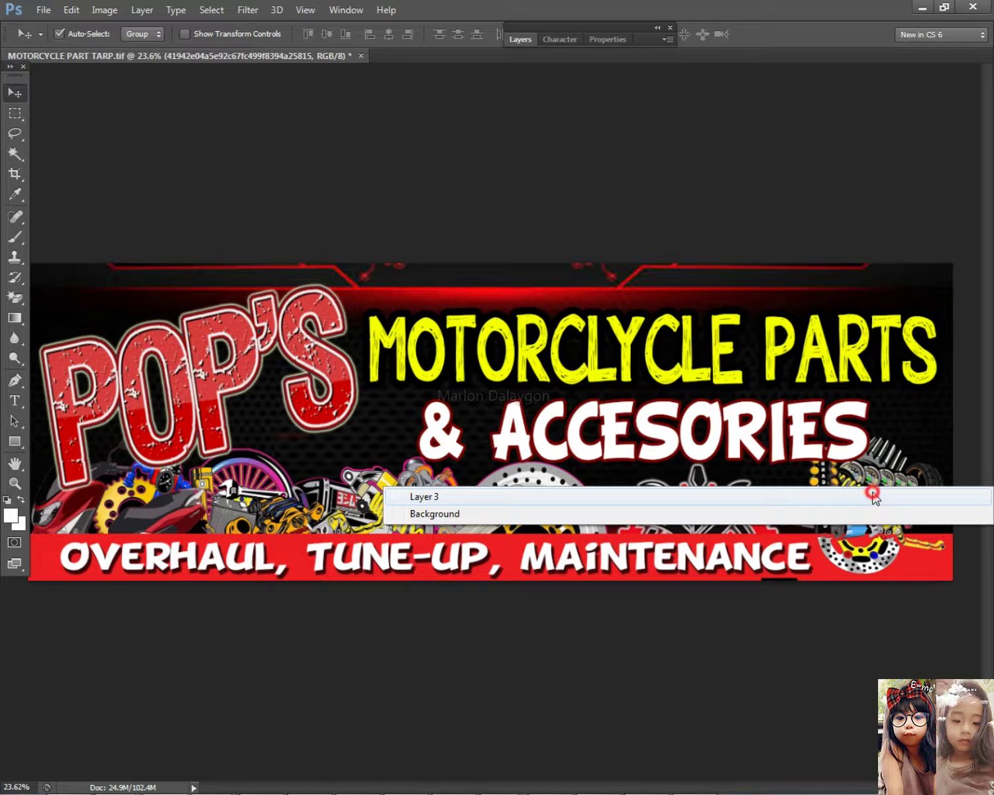
pyautogui.click(894, 494)
pyautogui.click(14, 112)
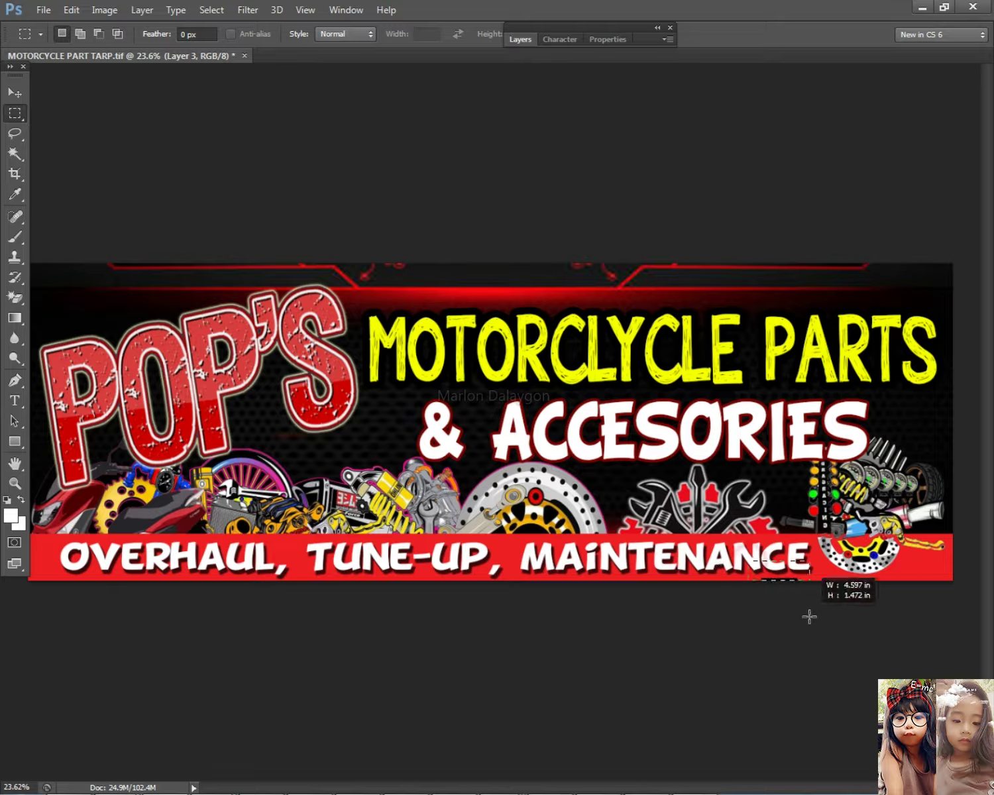
pyautogui.press('v')
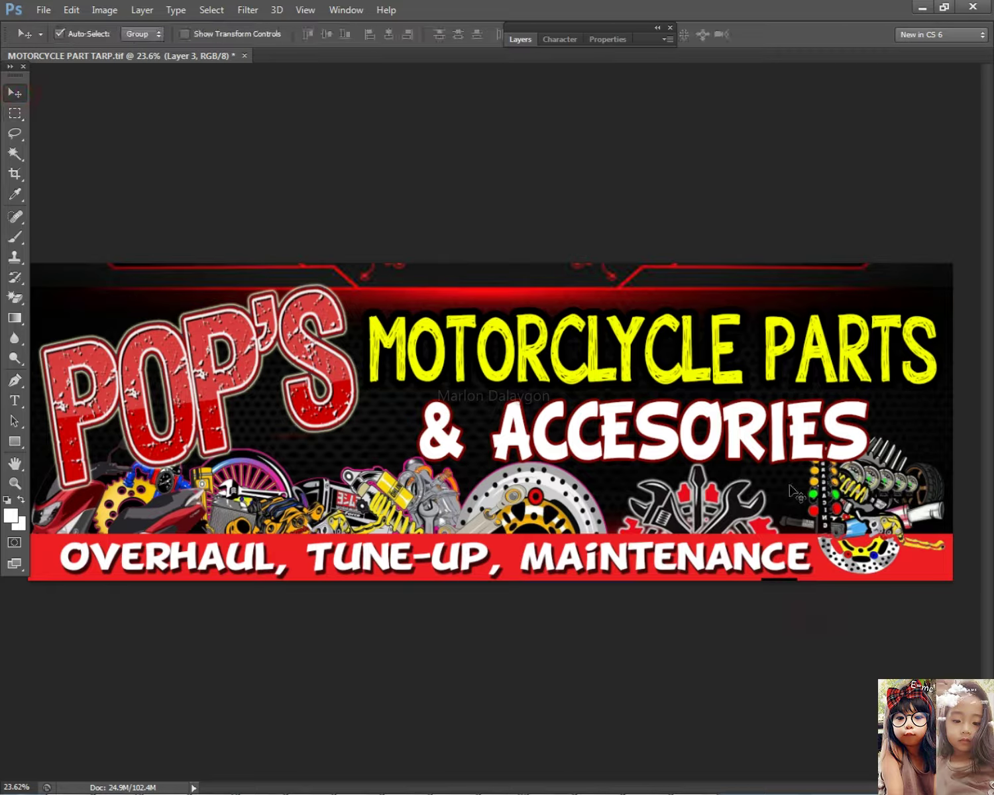
# - Stretch the parts image layer down to about 104% height and apply it
pyautogui.click(887, 489)
pyautogui.hotkey('ctrl', 't')
pyautogui.moveTo(867, 619); pyautogui.dragTo(869, 626)
pyautogui.press('Return')
pyautogui.scroll(-5, 690, 530)
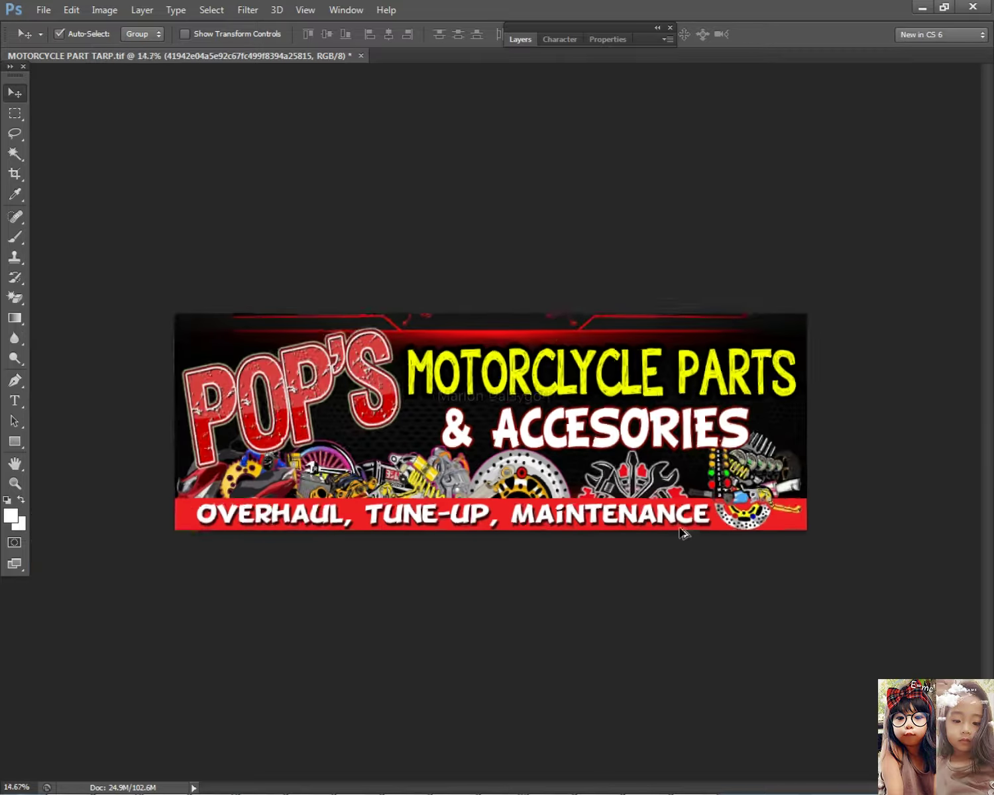
pyautogui.scroll(3, 652, 598)
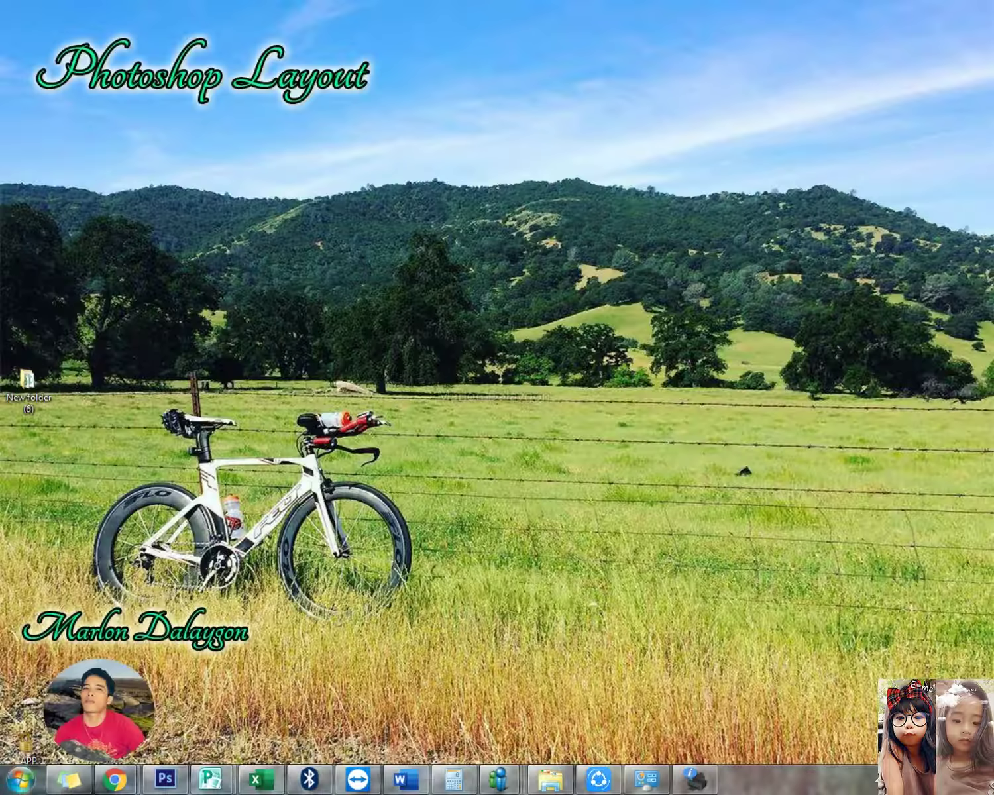
# - Launch and minimize Bandicam, close the Bluetooth File Transfer window, and bring Photoshop back
pyautogui.click(22, 780)
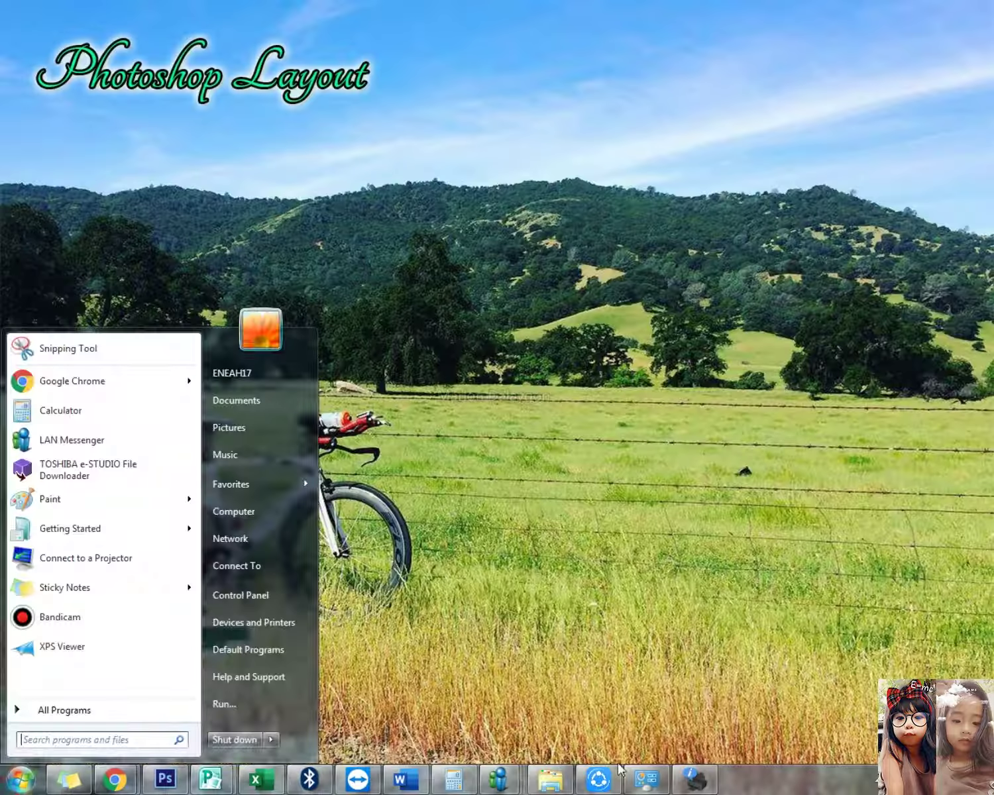
pyautogui.click(54, 620)
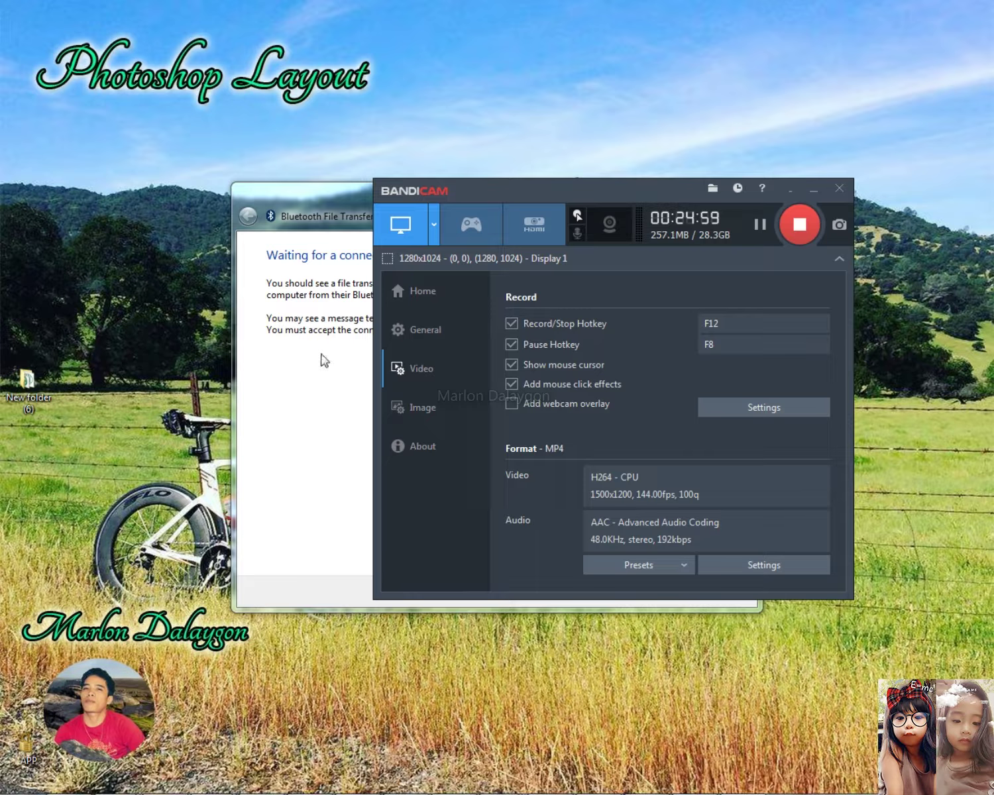
pyautogui.click(813, 190)
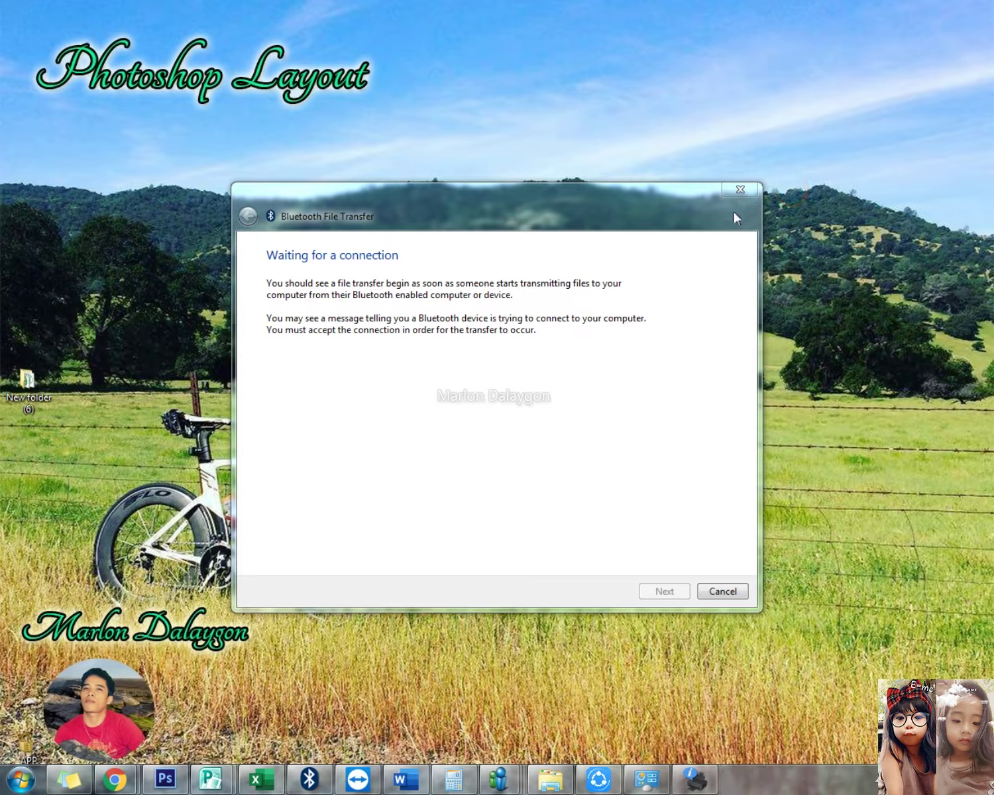
pyautogui.click(739, 192)
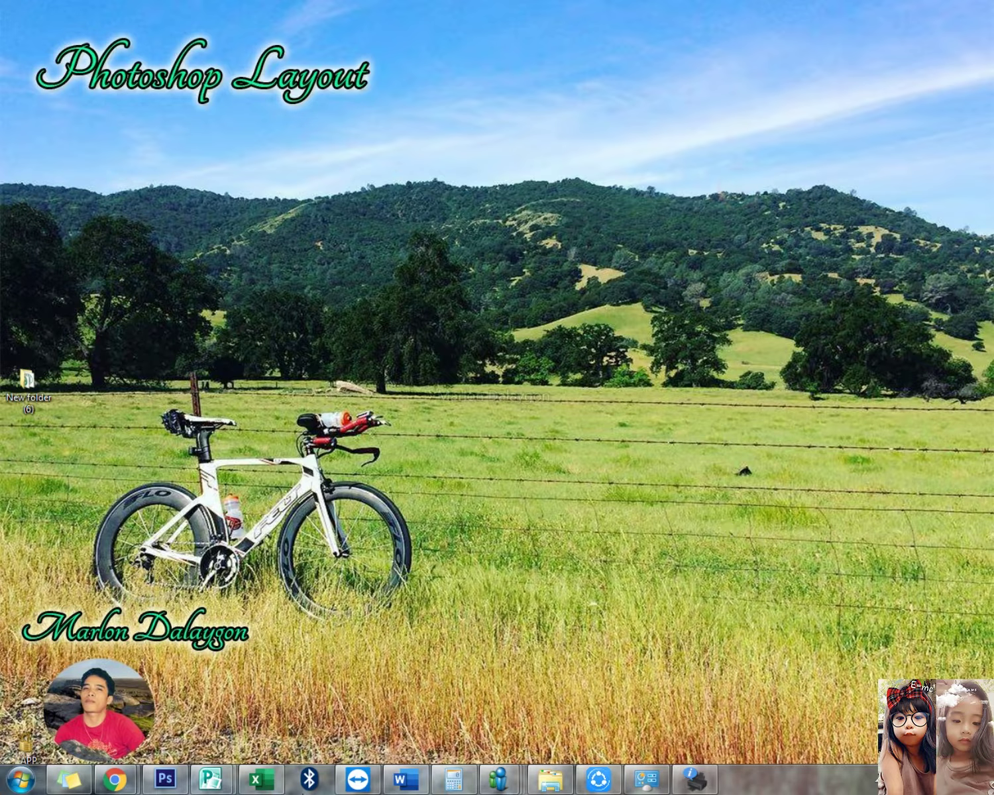
pyautogui.click(153, 771)
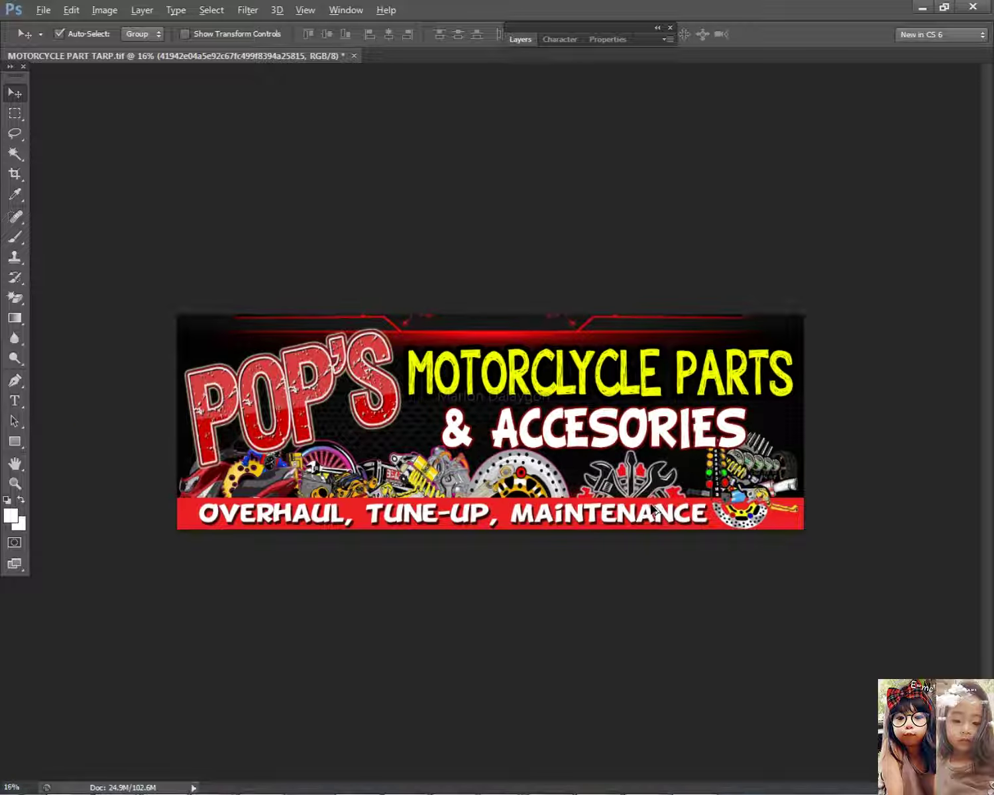